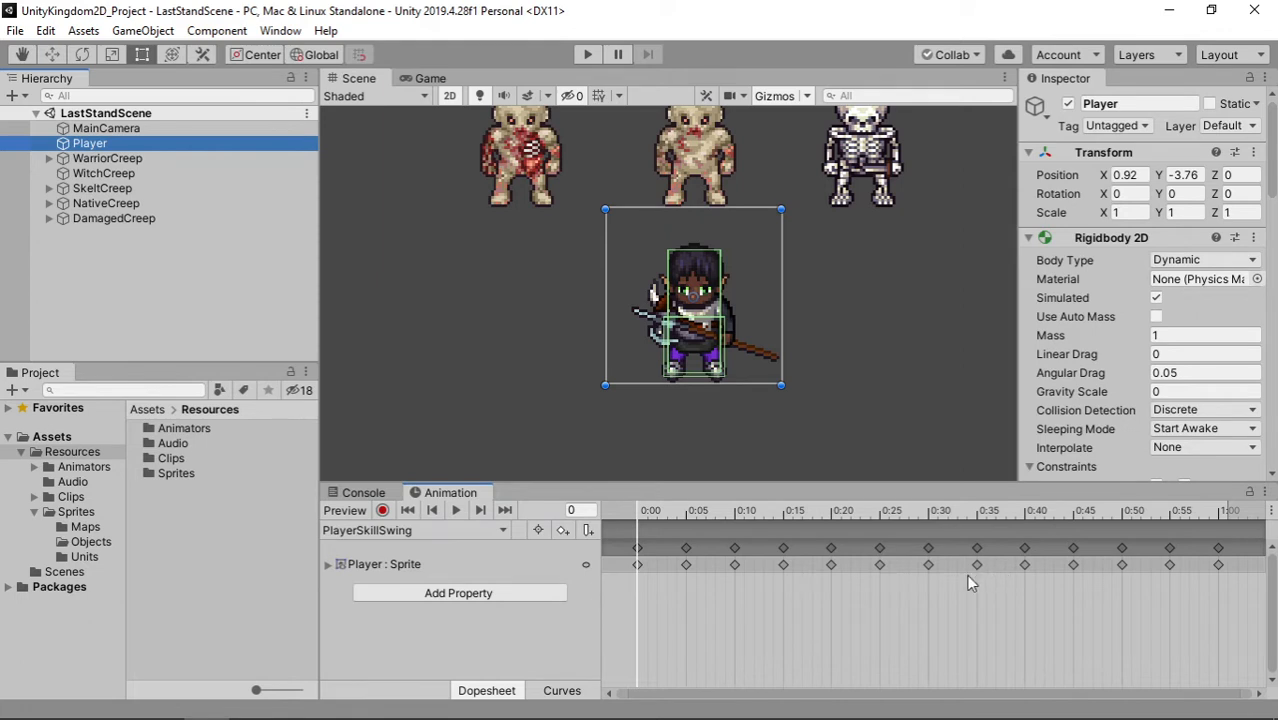
Play the PlayerSkillSwing clip and scrub through its frames to review the player's swing animation
left_click(456, 510)
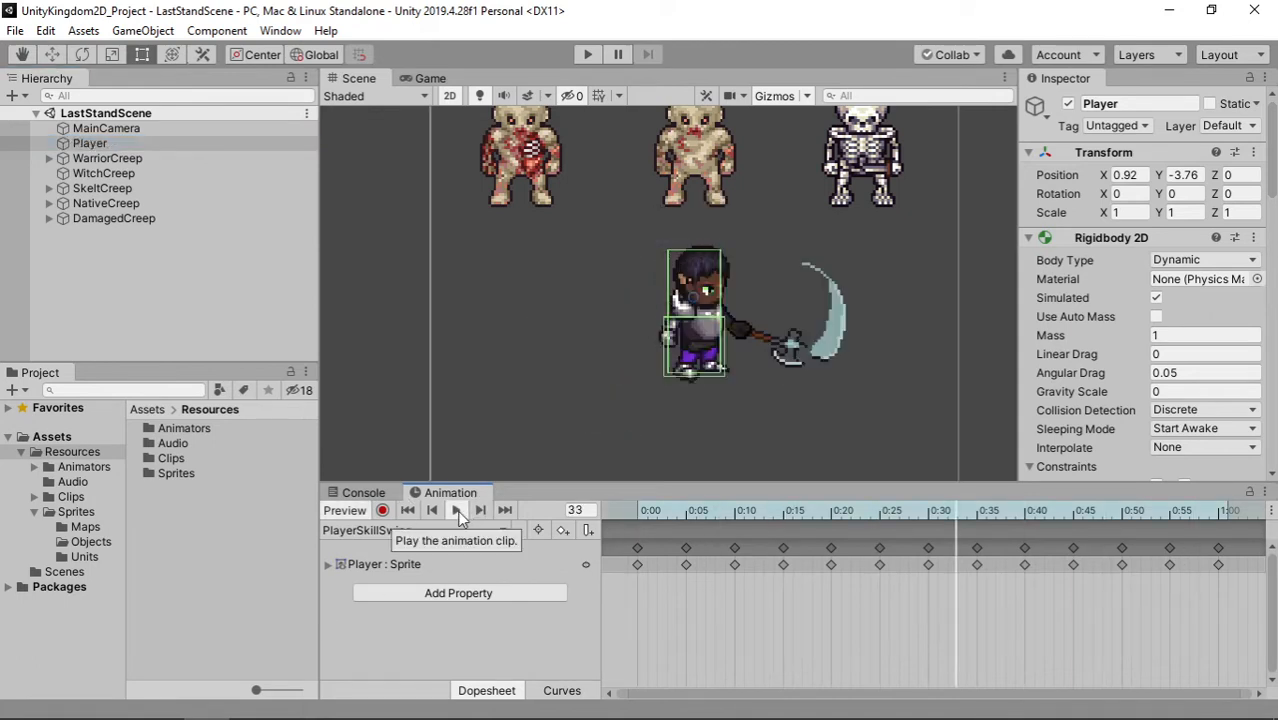
left_click(456, 510)
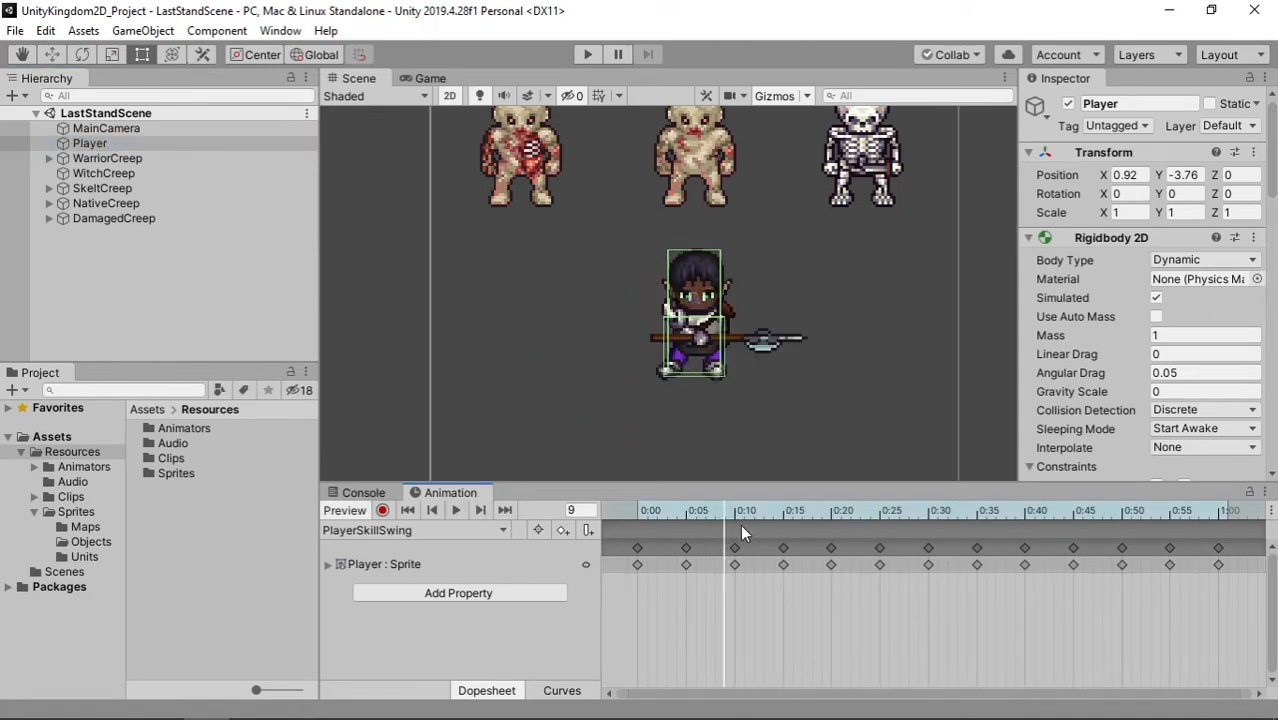
left_click_drag(757, 512, 900, 506)
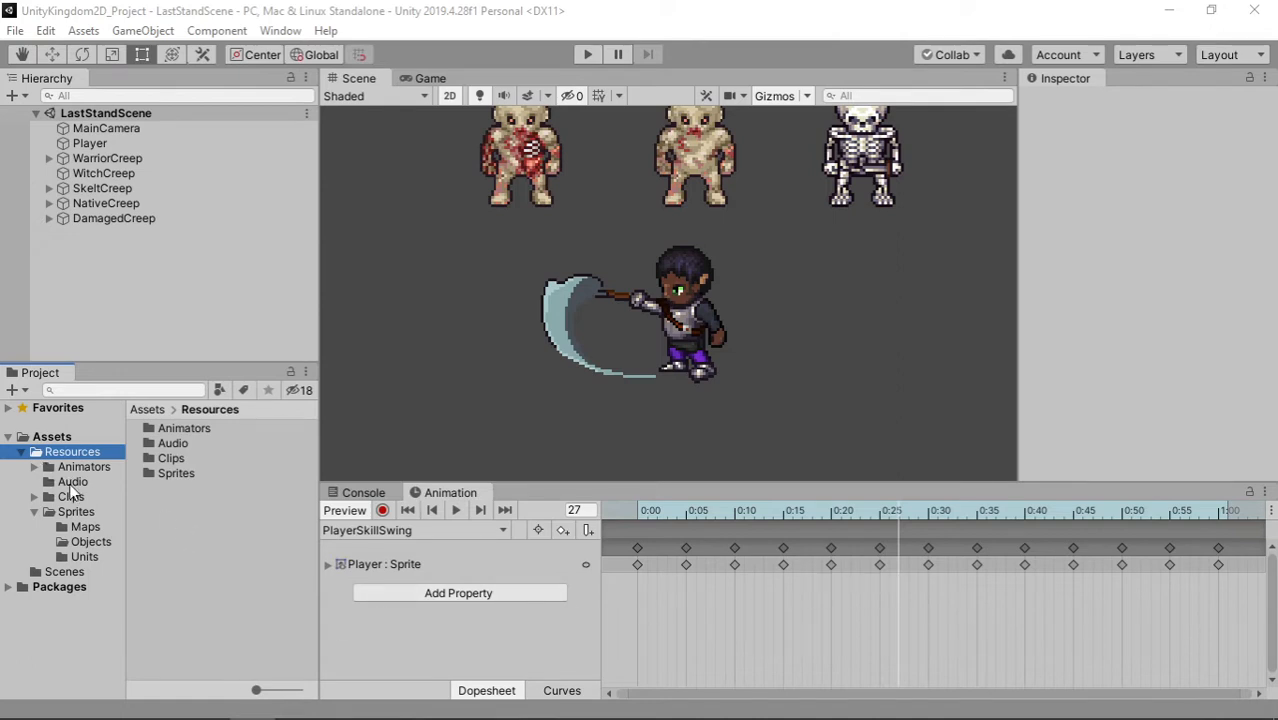
Open the envi1_GFX sprite sheet from the Objects sprites folder in the Sprite Editor
left_click(87, 541)
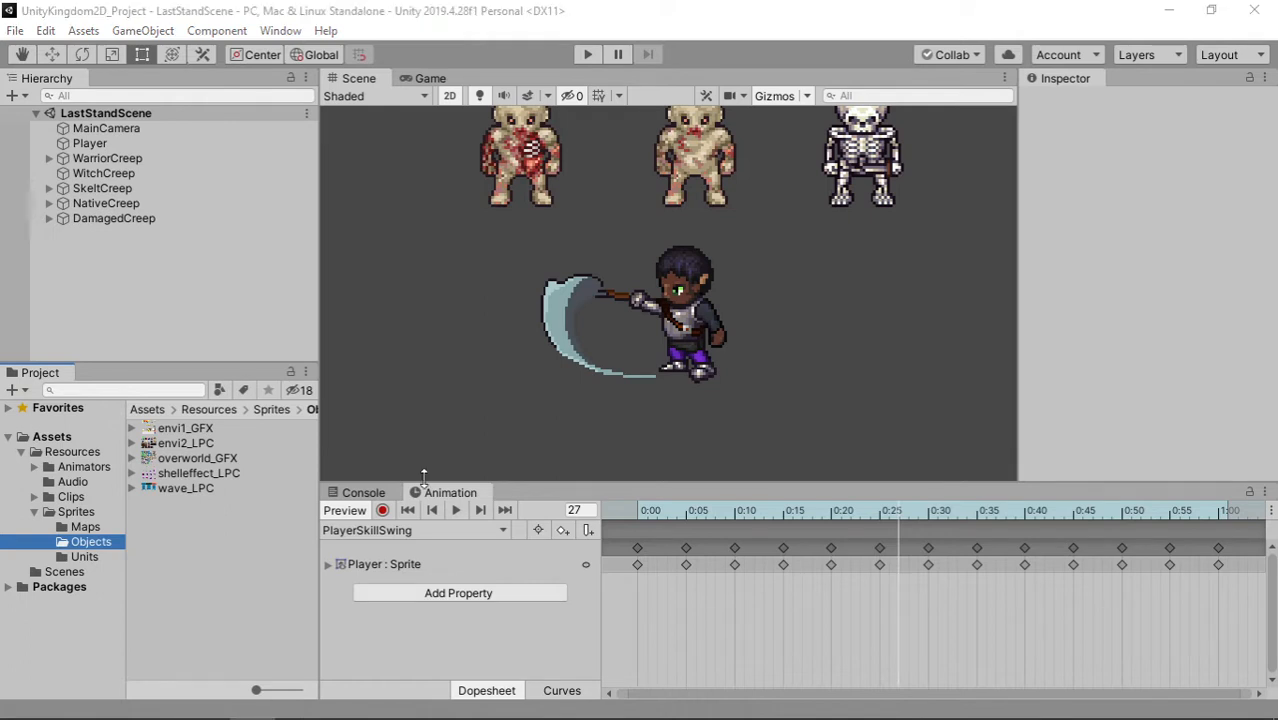
left_click(170, 429)
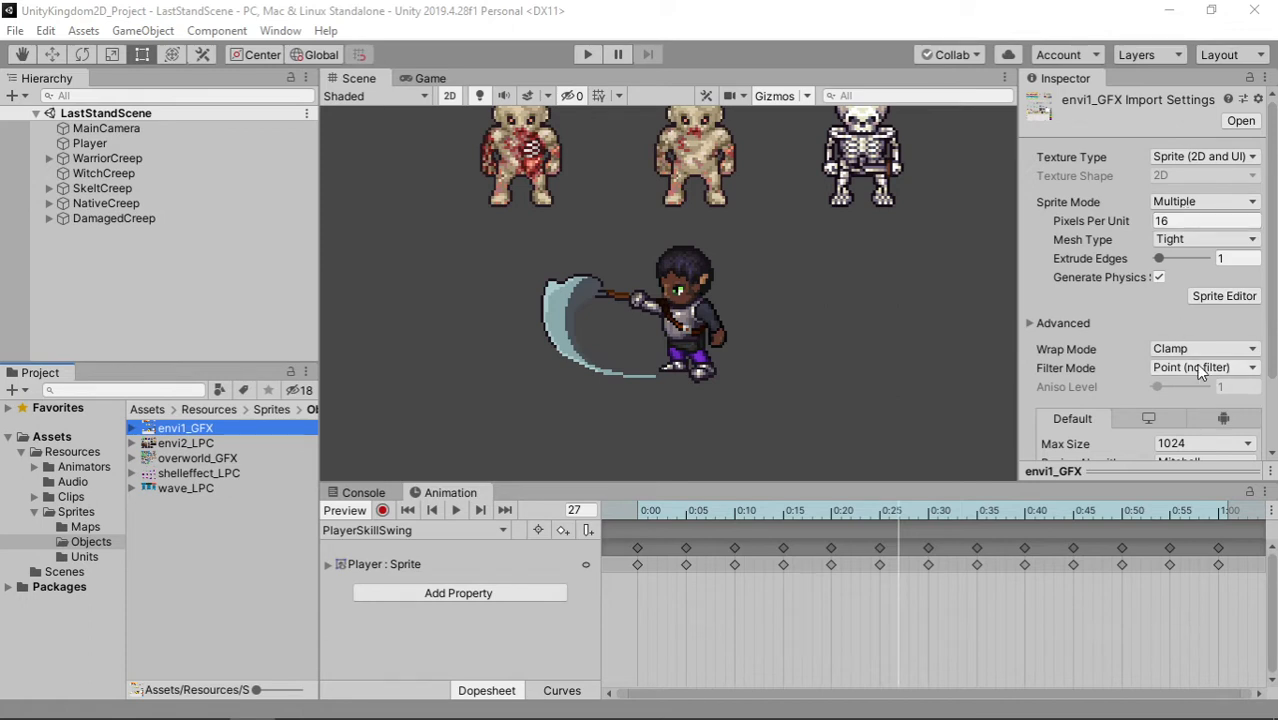
left_click(1225, 296)
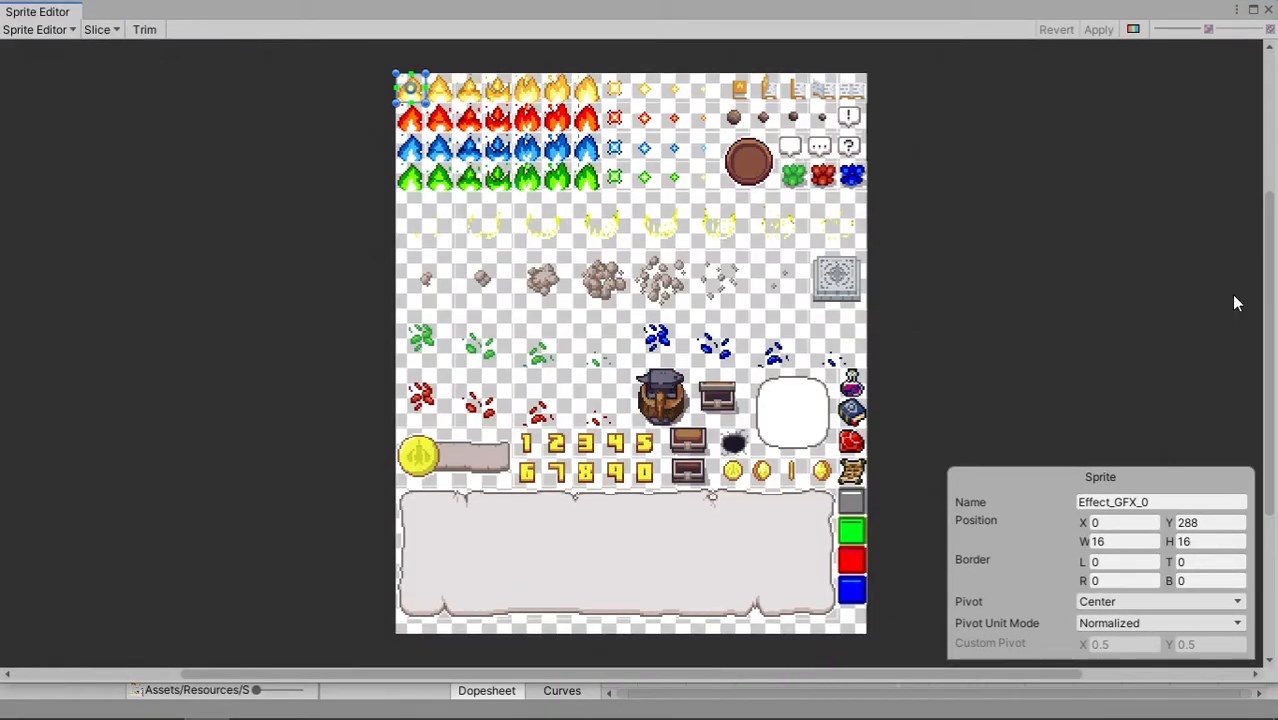
Examine the effect sprite rows in the envi1_GFX sheet, including the yellow arcs and rock bursts, and close the Sprite Editor
scroll(703, 267, "up", 5)
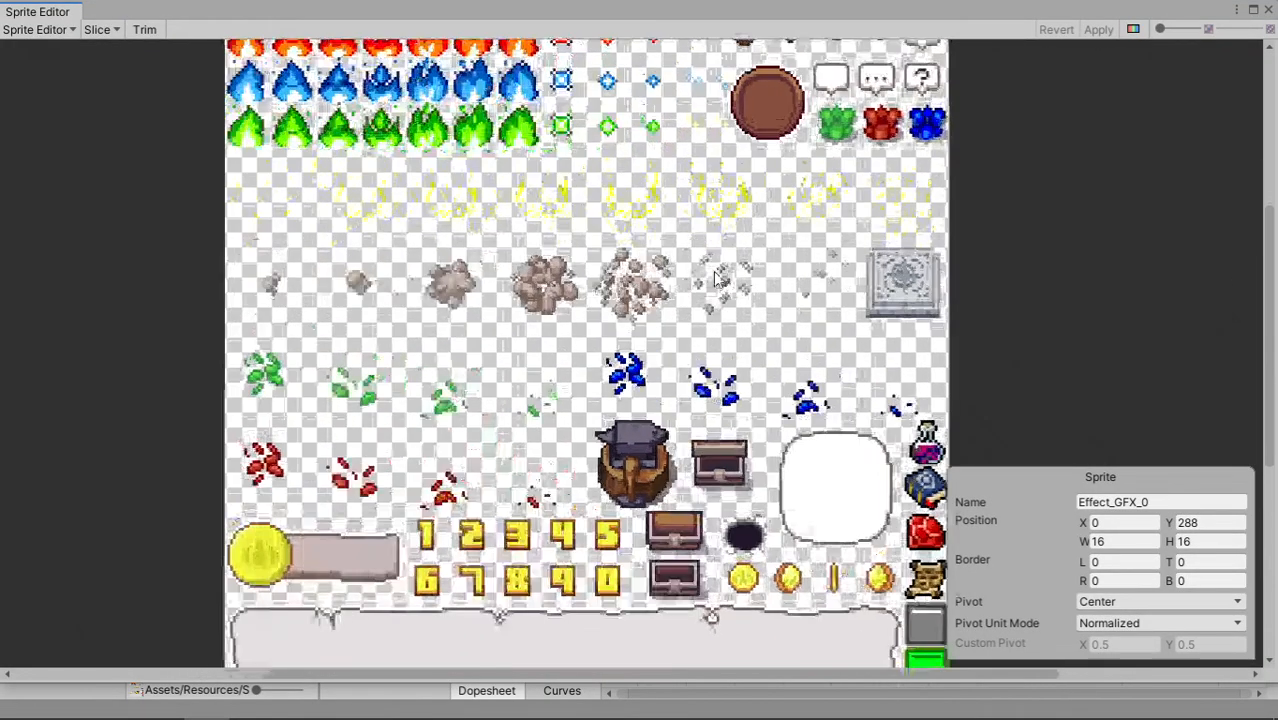
middle_click_drag(703, 267, 607, 372)
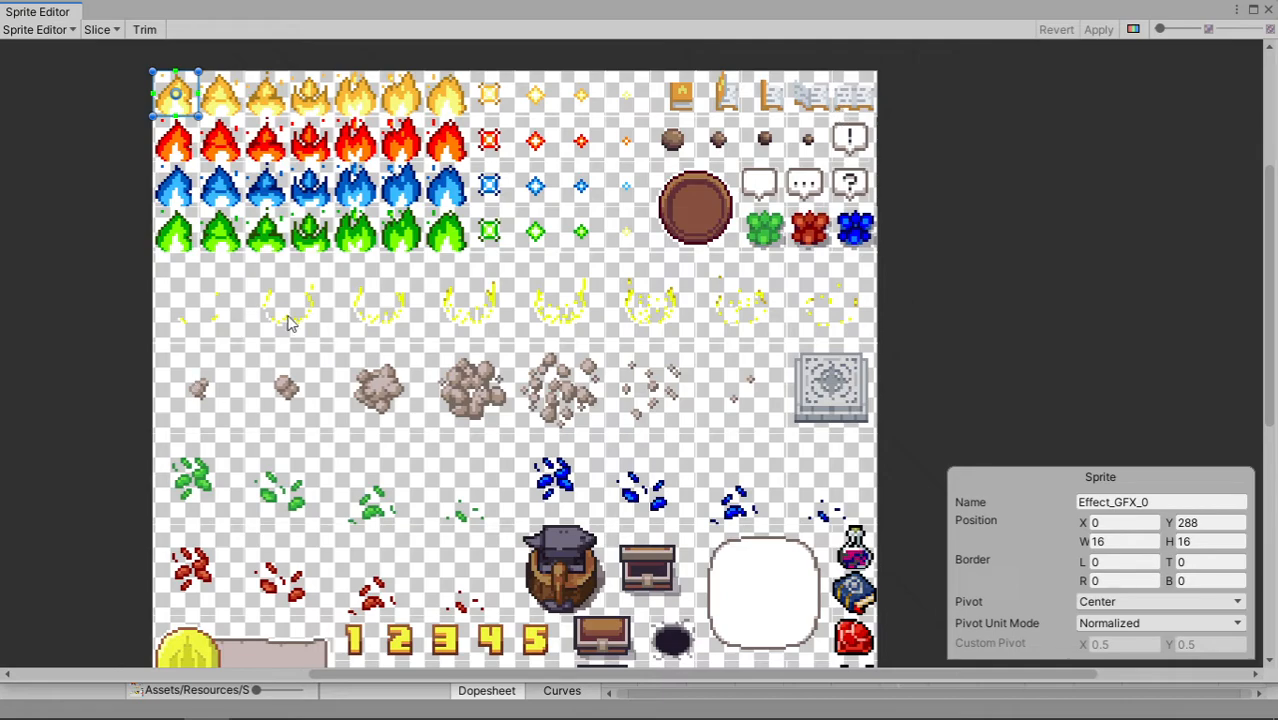
scroll(600, 336, "up", 1)
scroll(604, 336, "up", 3)
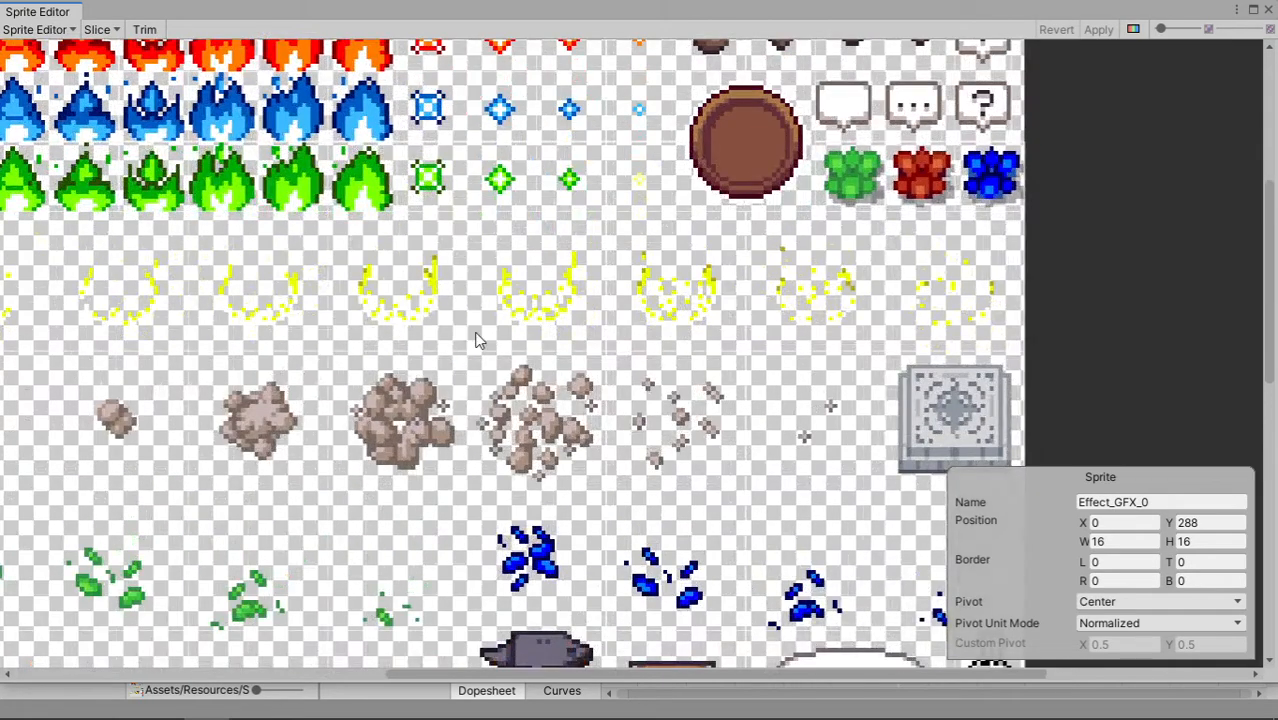
middle_click_drag(479, 337, 513, 329)
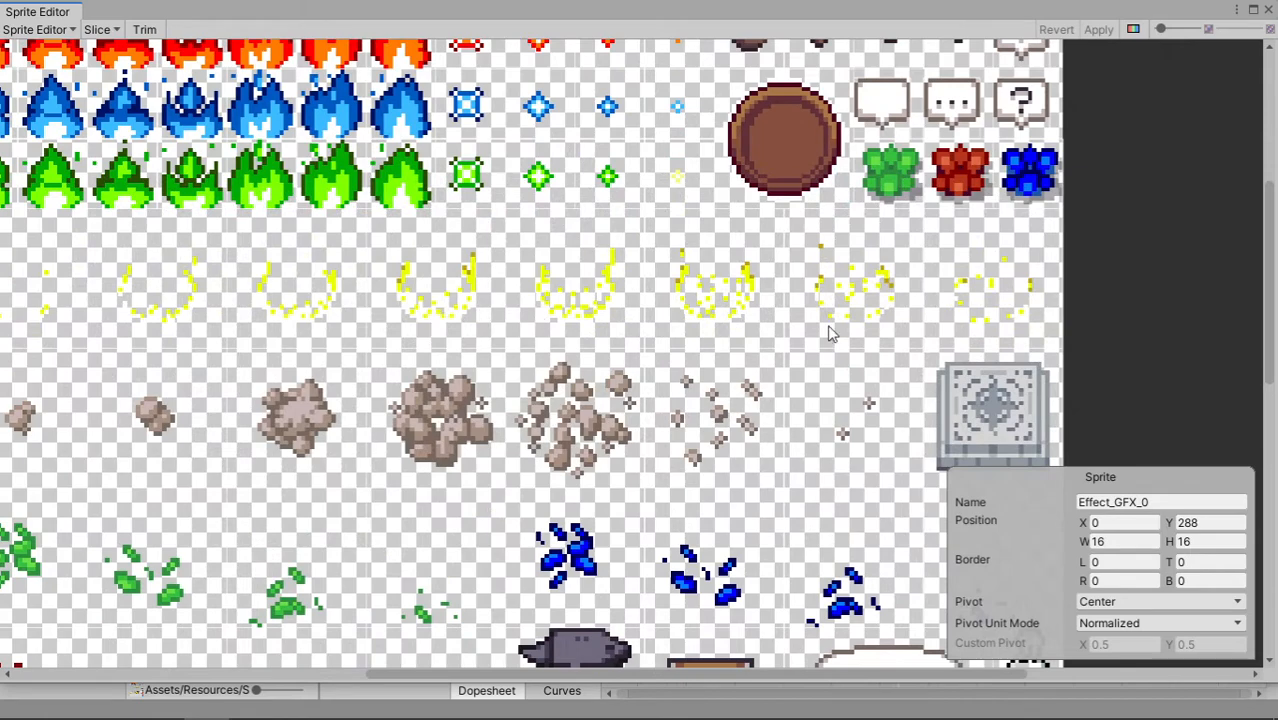
middle_click_drag(515, 385, 603, 320)
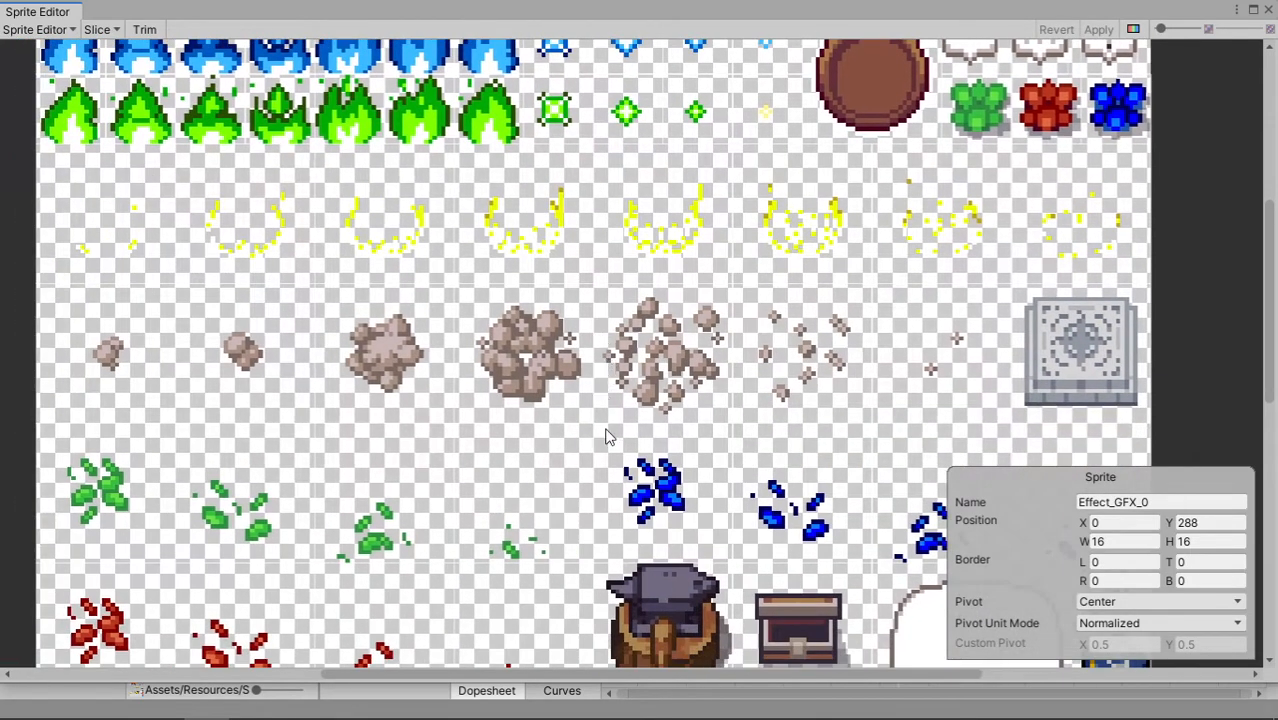
middle_click_drag(612, 490, 647, 329)
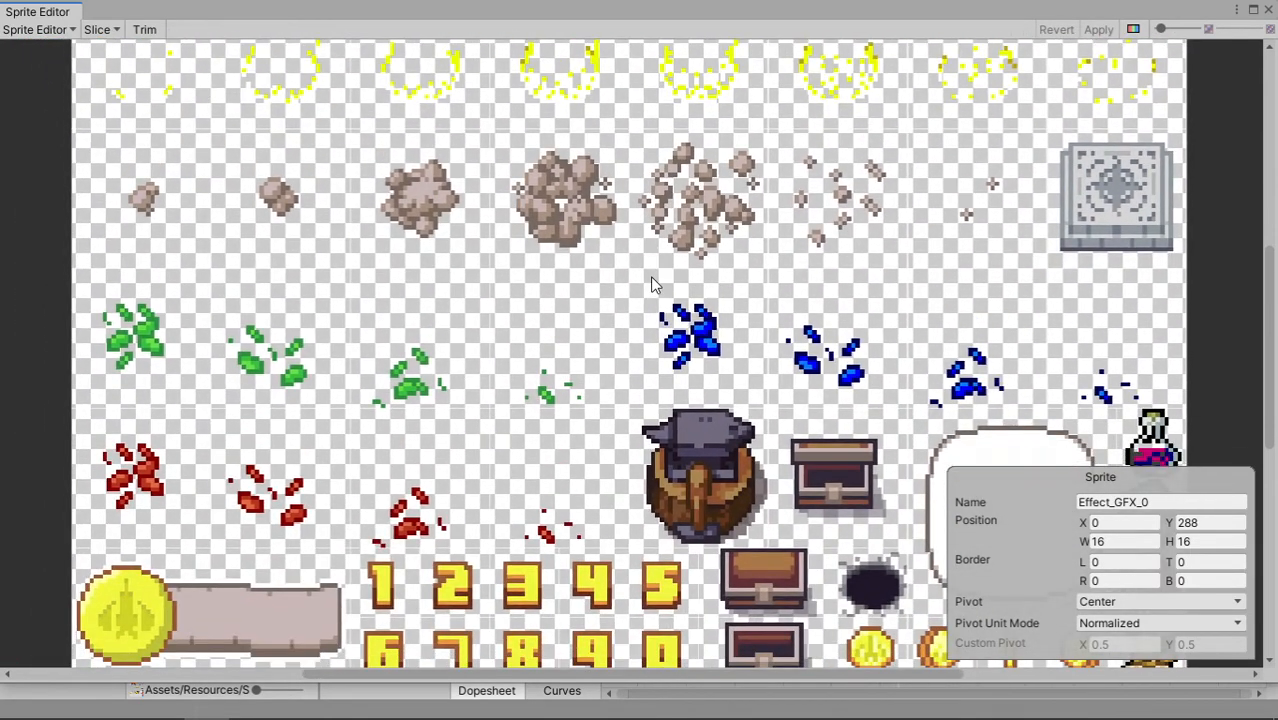
middle_click_drag(710, 245, 552, 386)
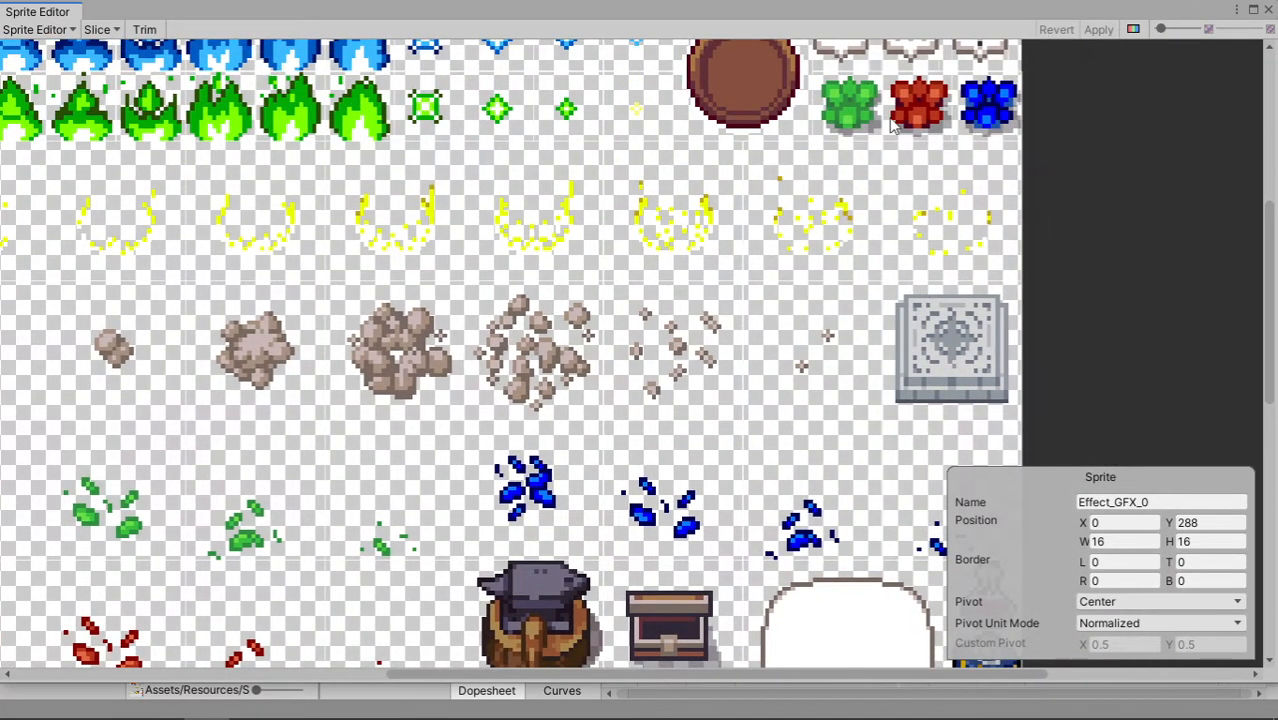
middle_click_drag(476, 372, 674, 132)
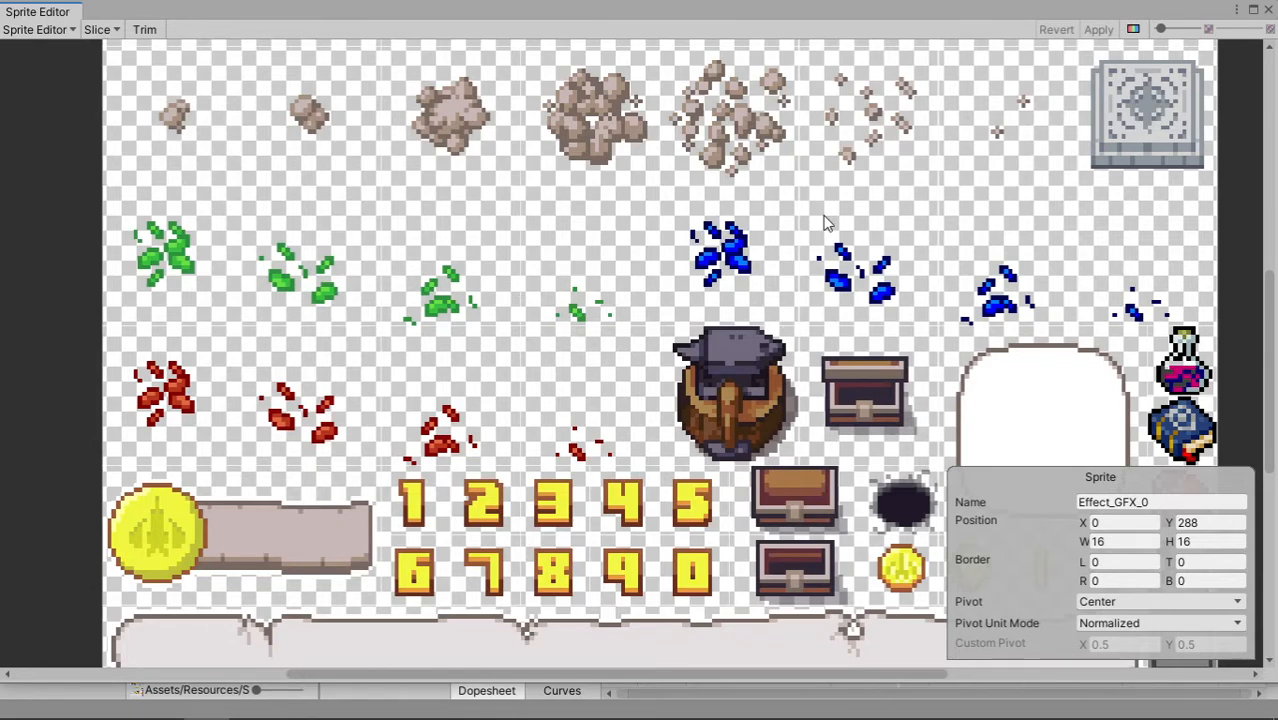
middle_click_drag(798, 341, 752, 536)
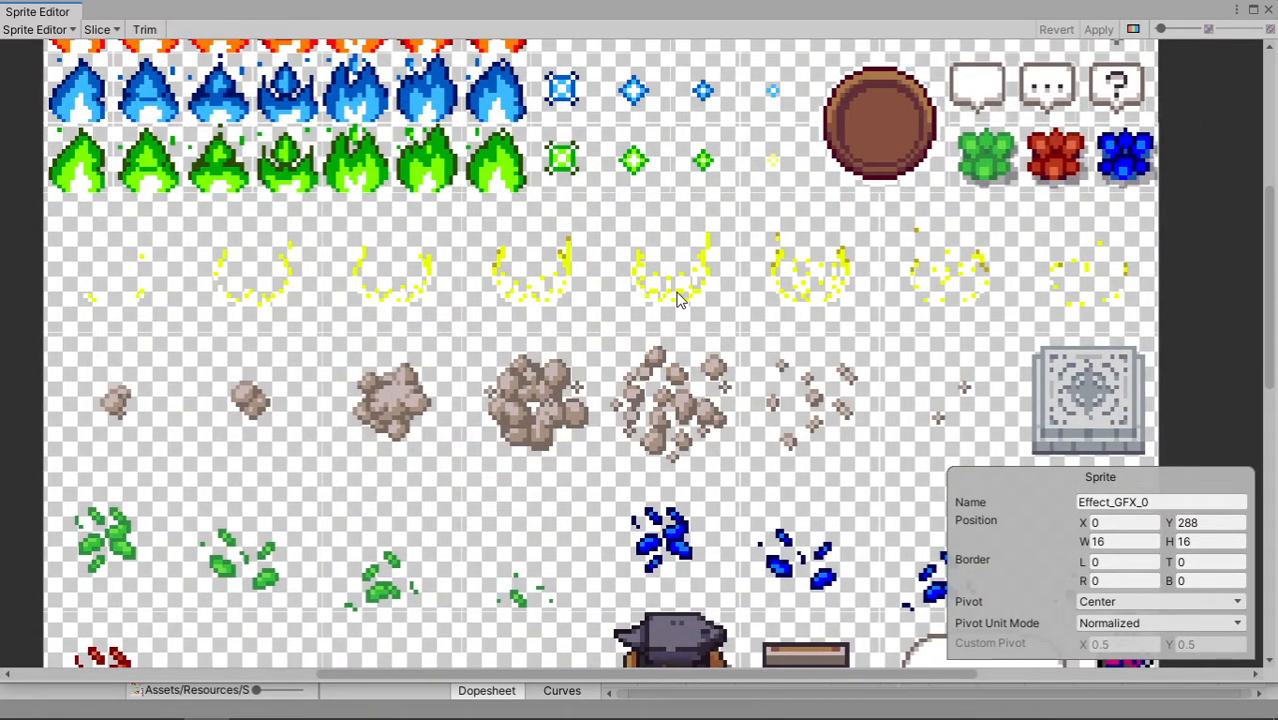
left_click(1268, 9)
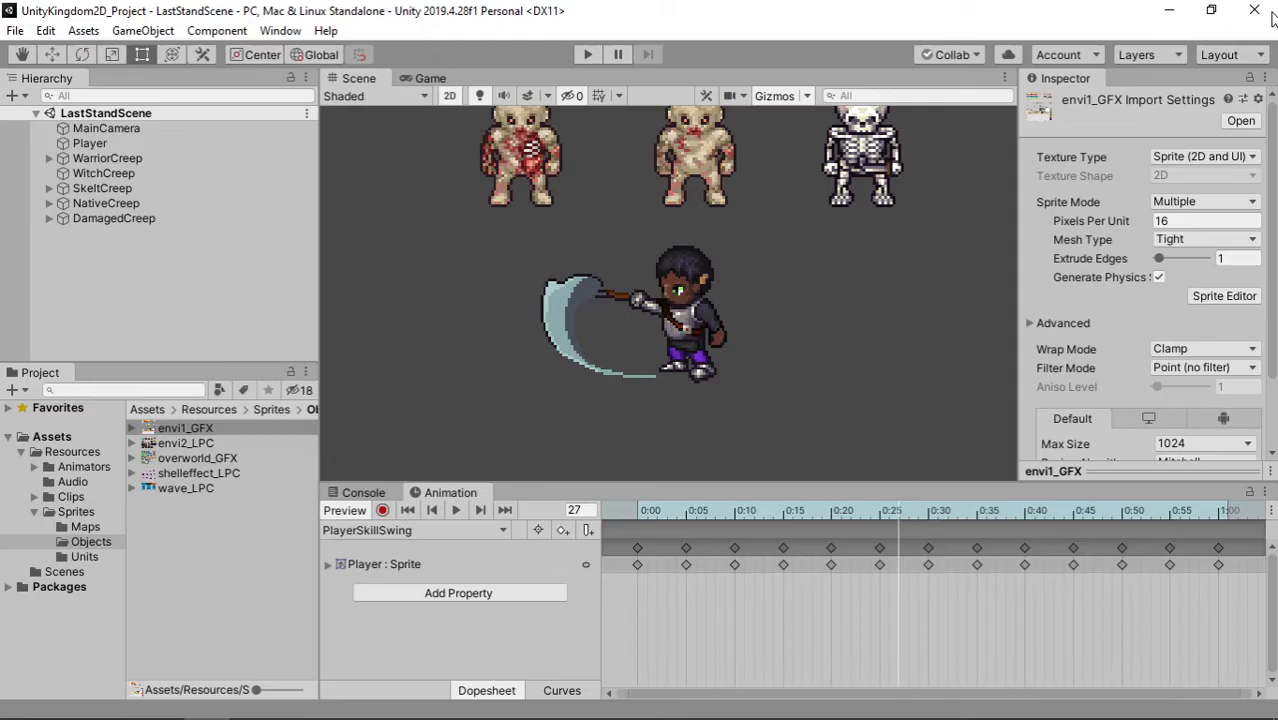
left_click(152, 145)
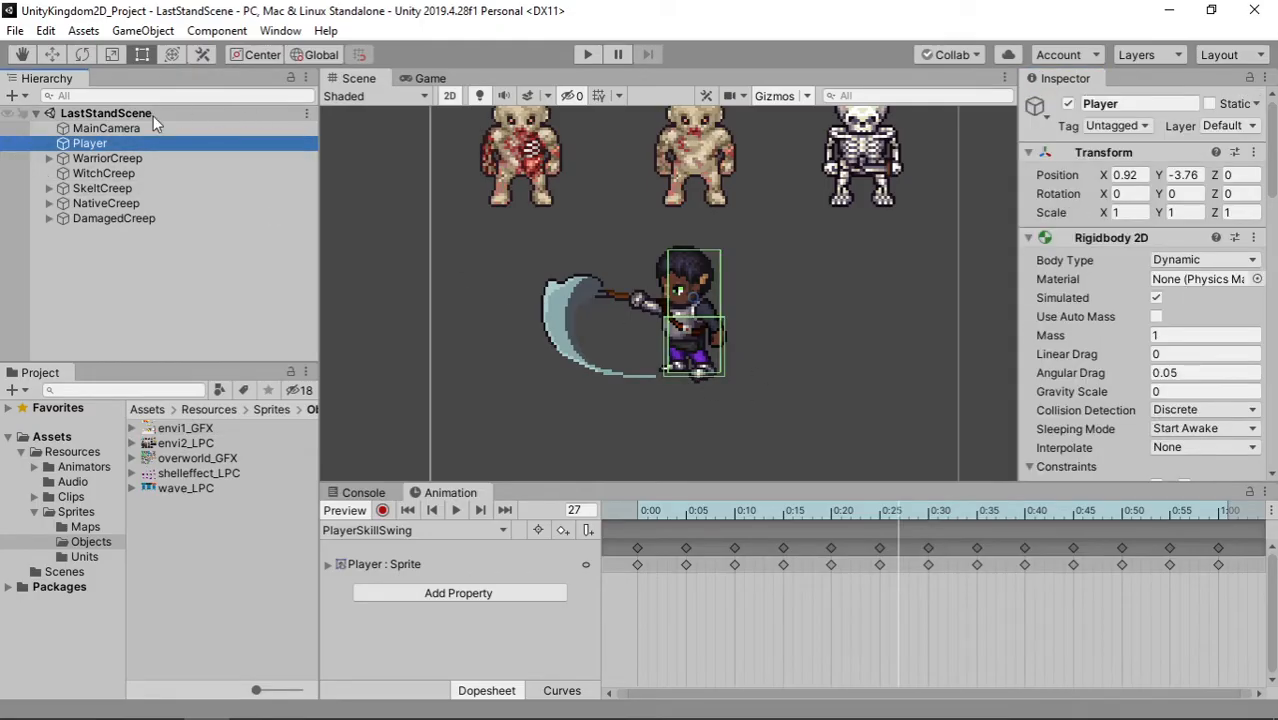
left_click(145, 125)
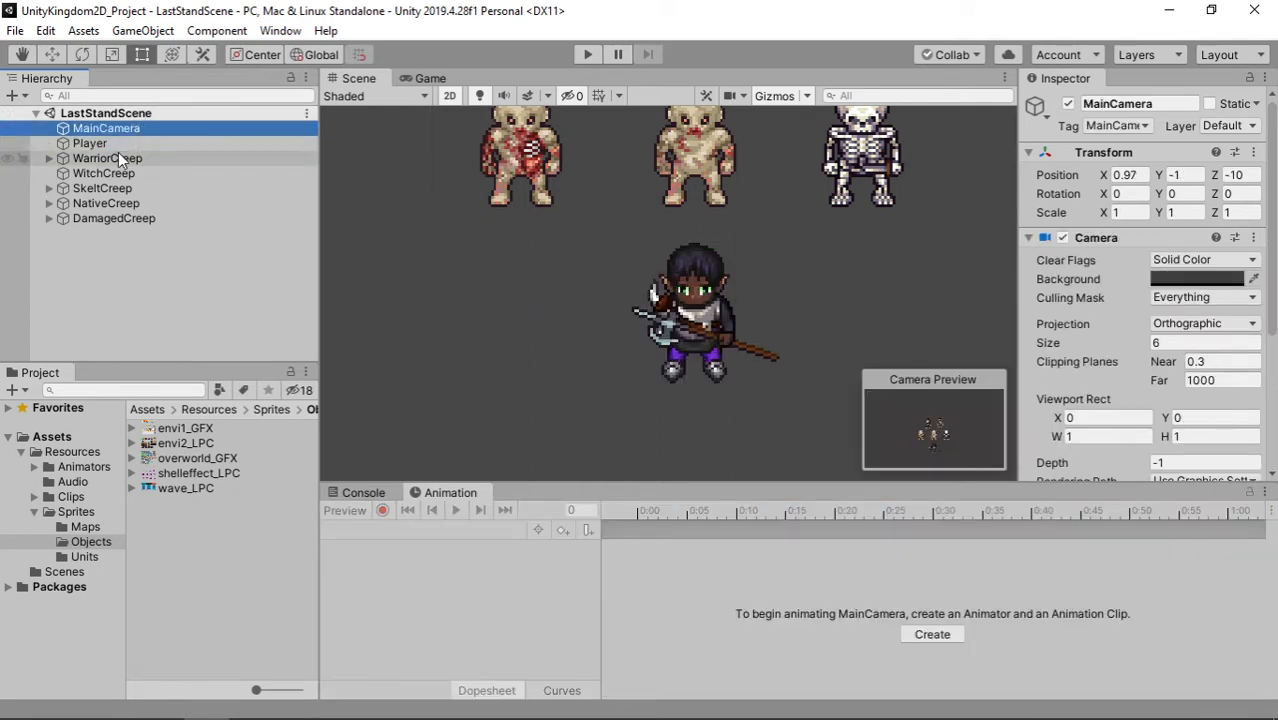
left_click(118, 148)
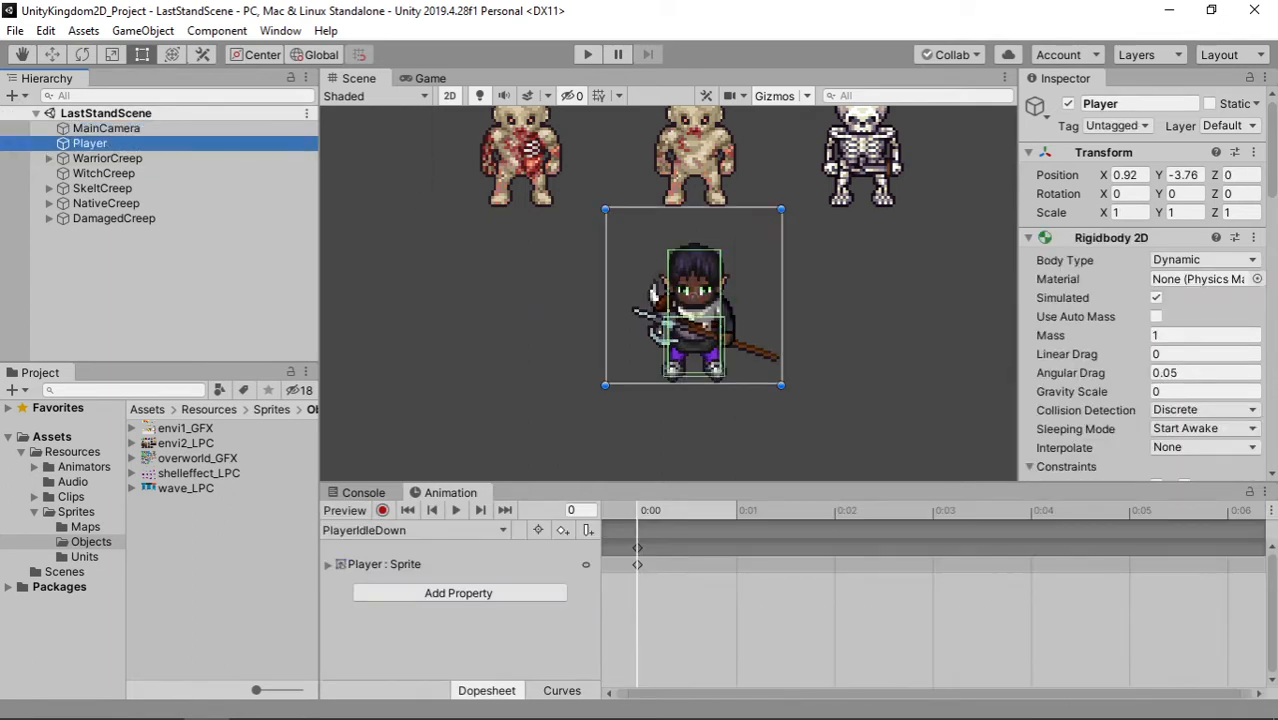
key("alt+Tab")
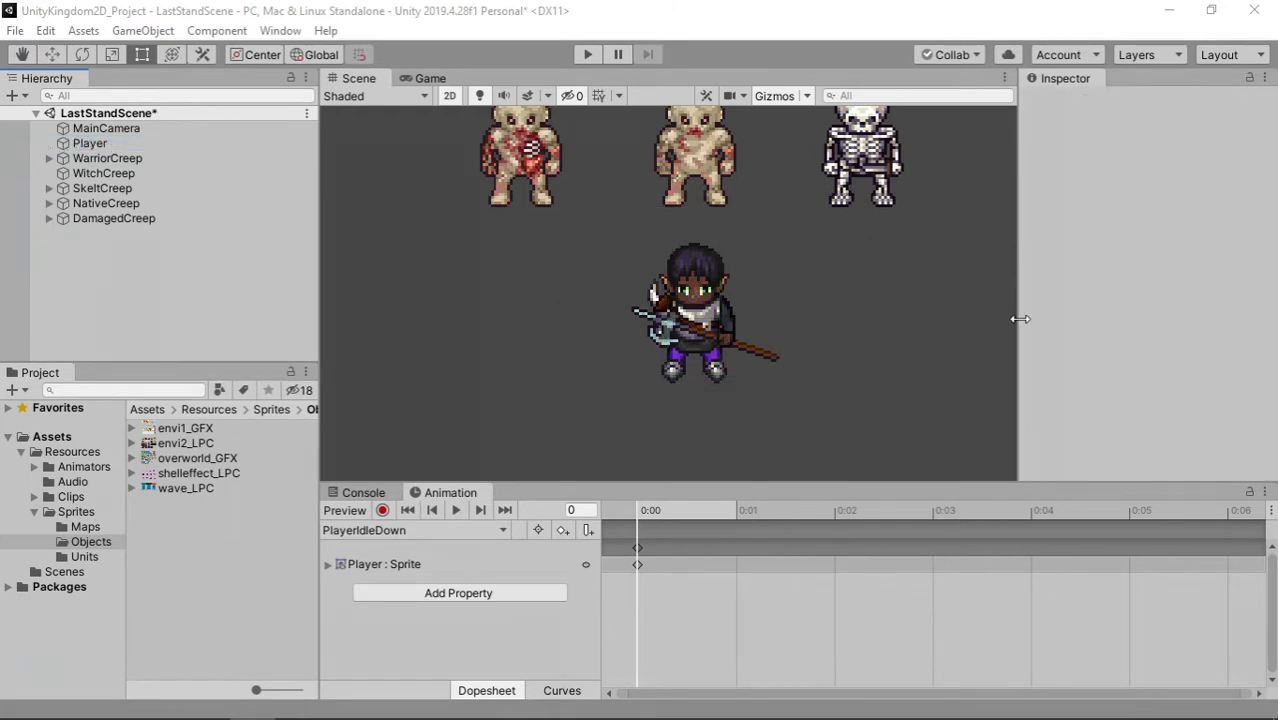
Create an empty child object under Player and name it Abilities
right_click(105, 146)
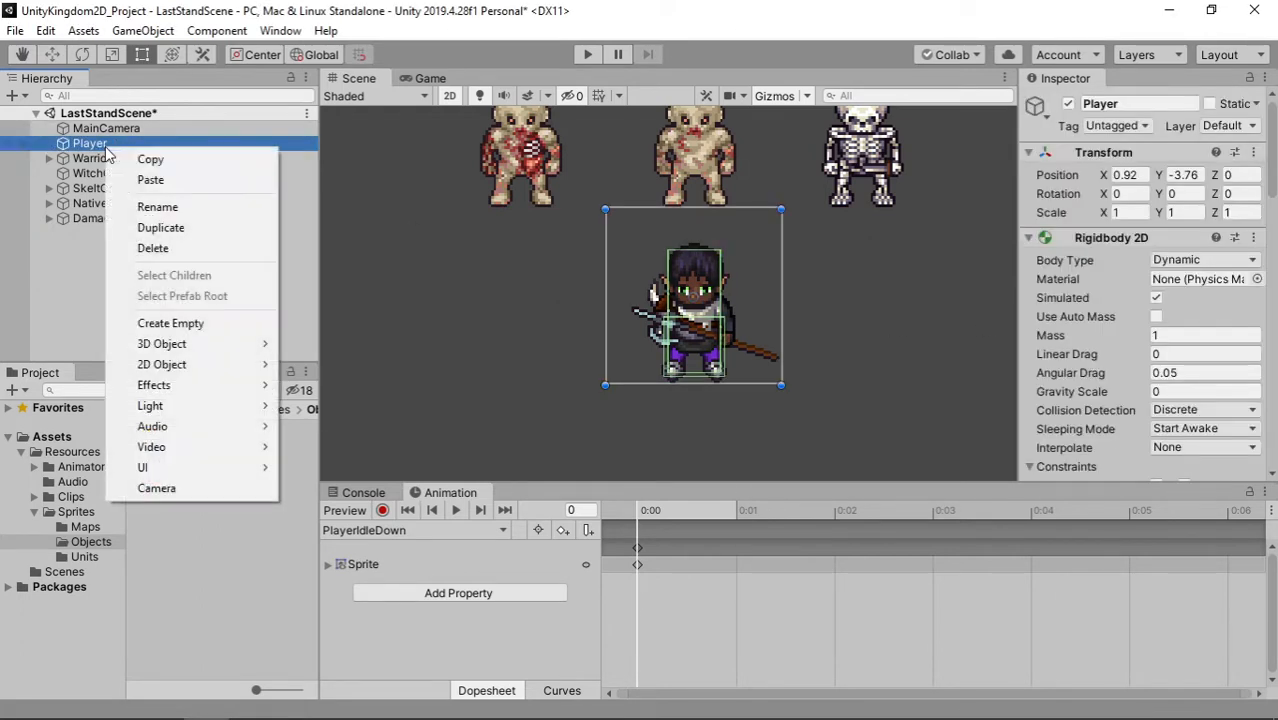
left_click(222, 326)
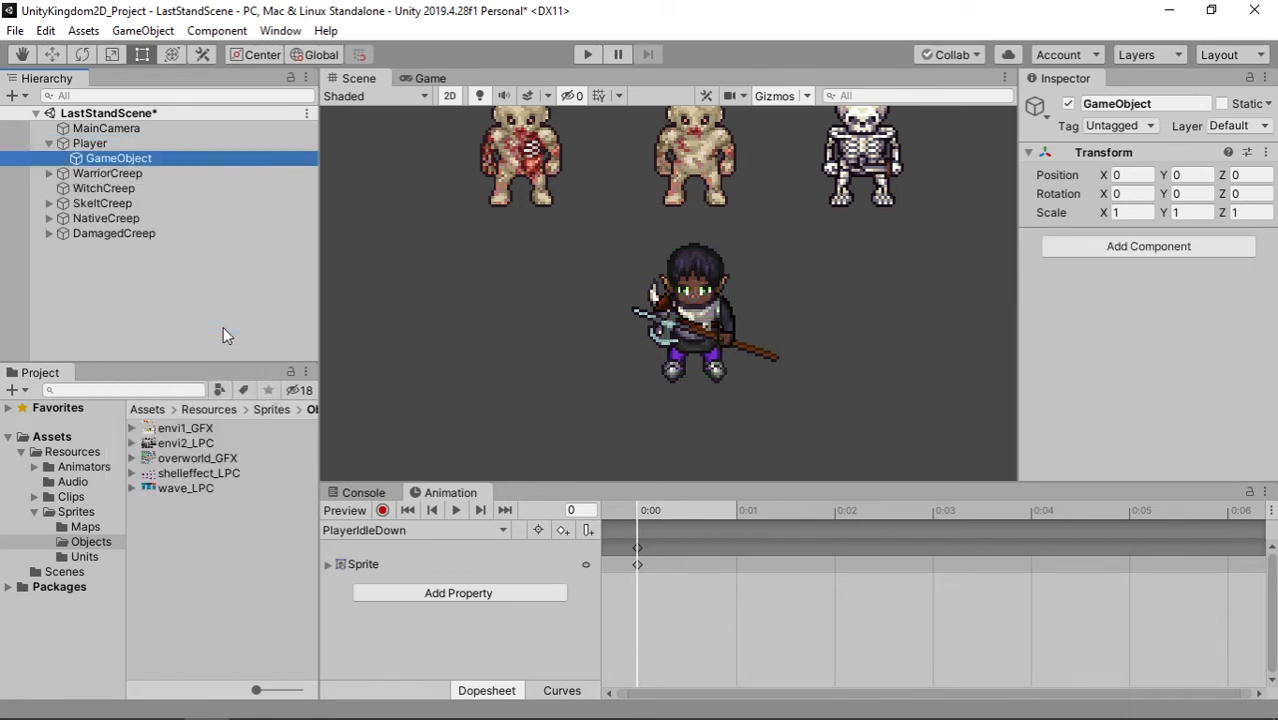
left_click(166, 158)
type("Abilities")
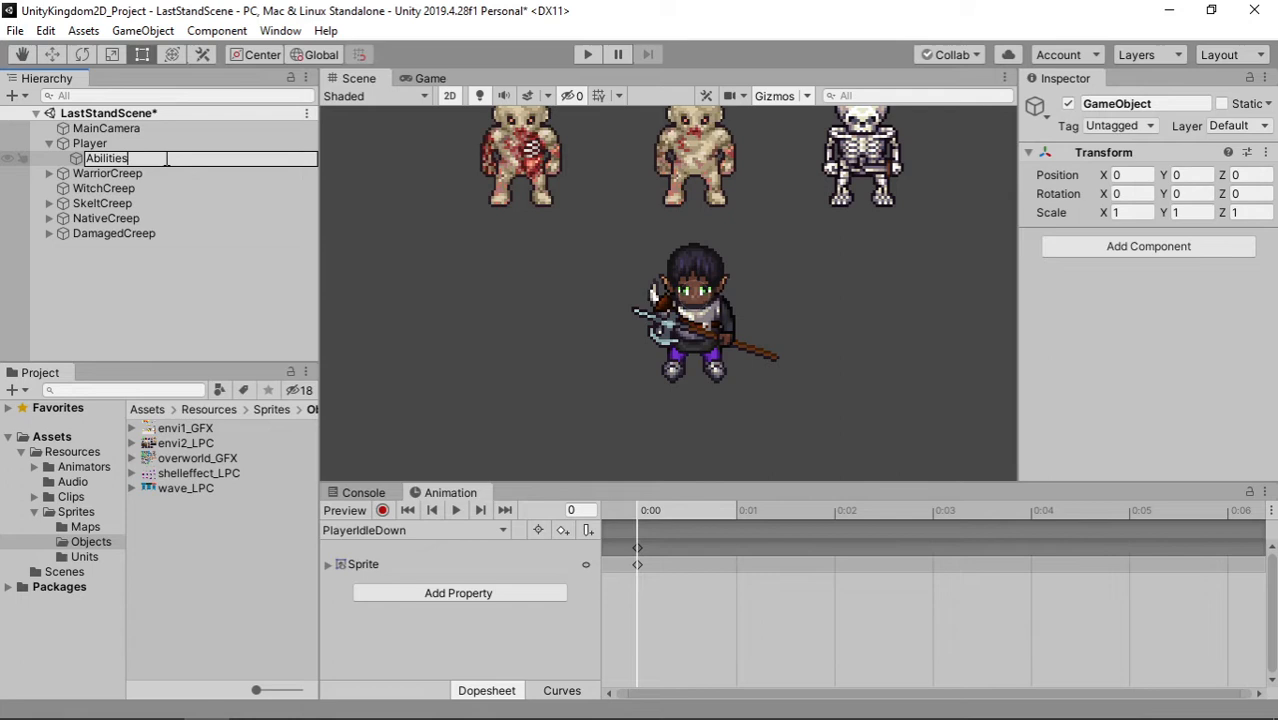
key("Return")
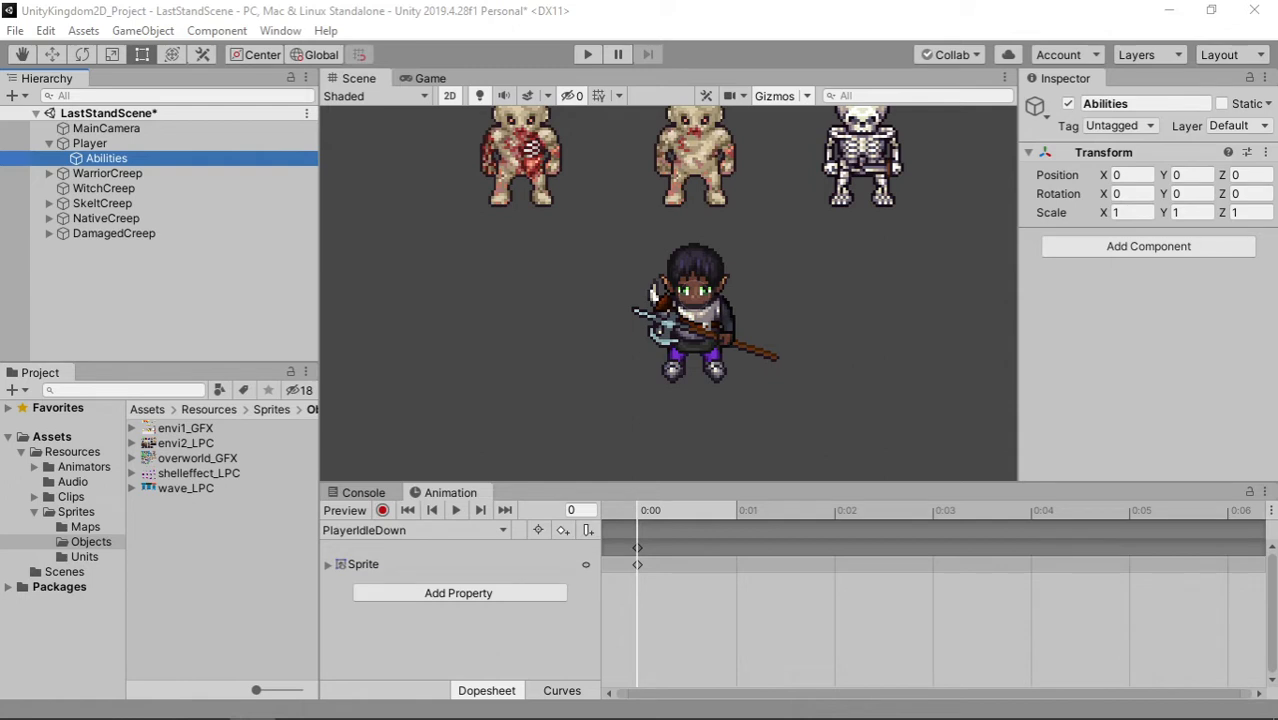
With Abilities selected, show the PlayerSkillSwing clip and scrub it from the start to frame 45
left_click(695, 310)
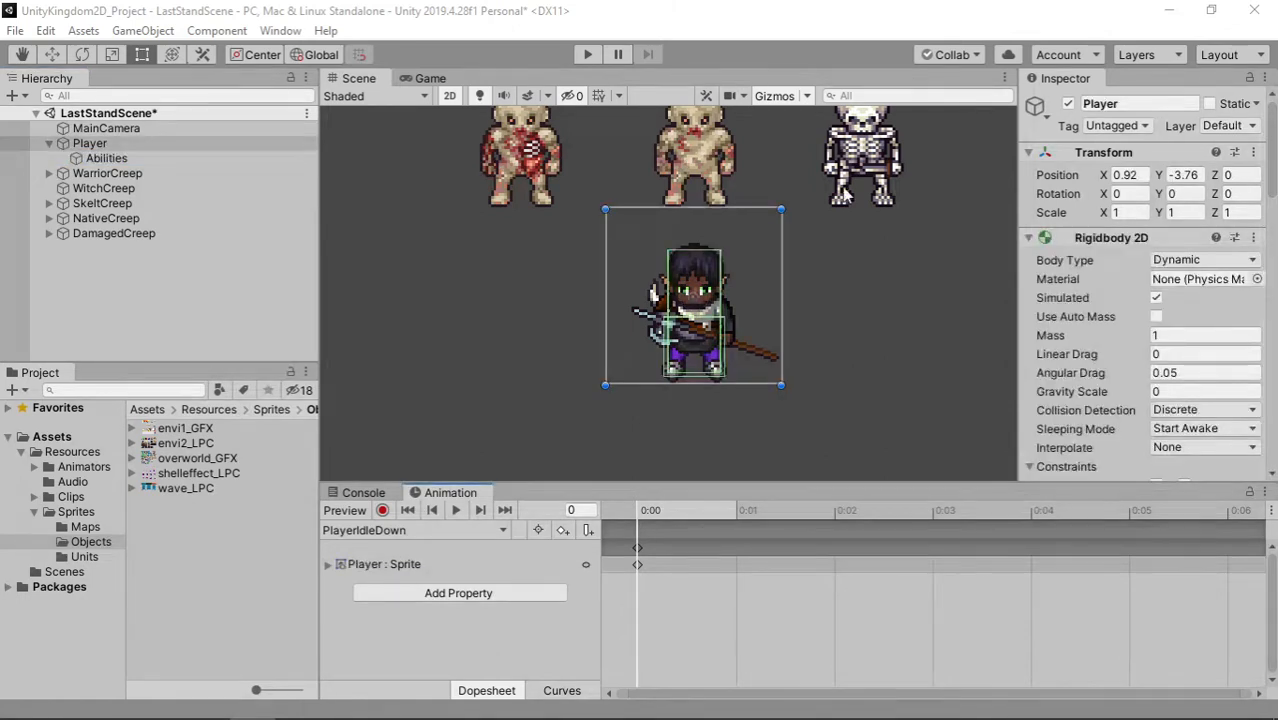
left_click(147, 158)
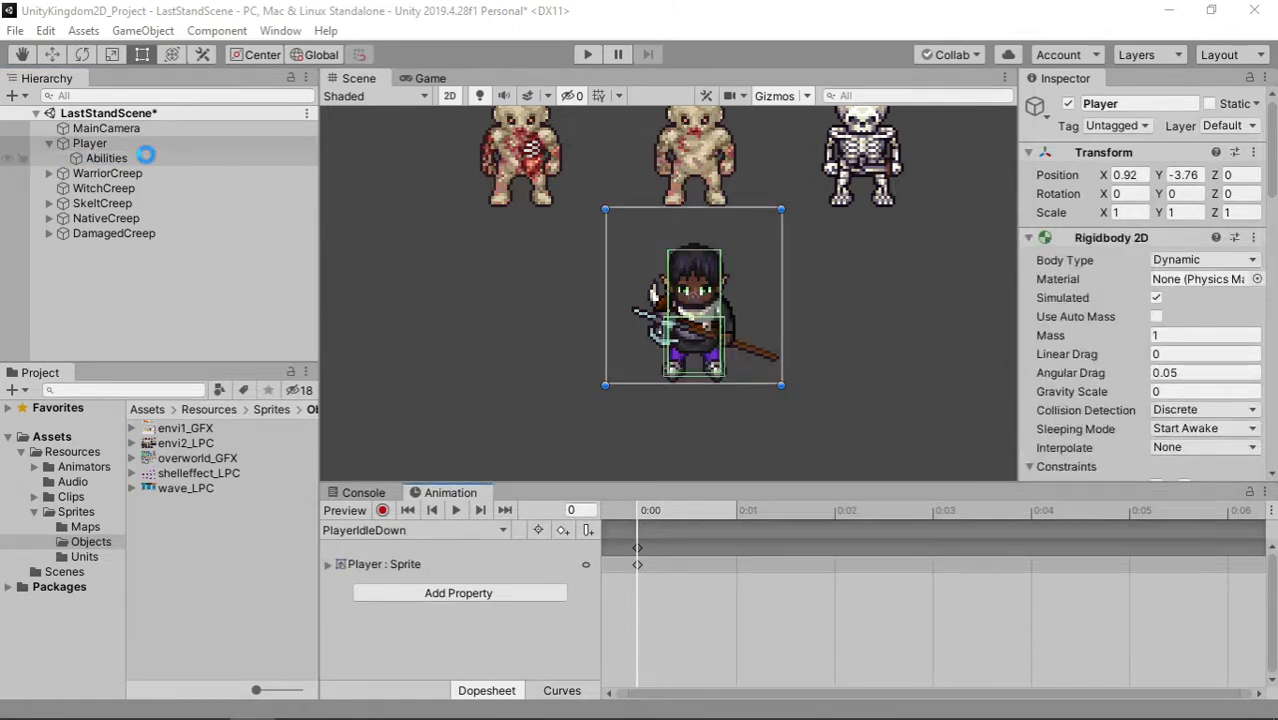
left_click(420, 530)
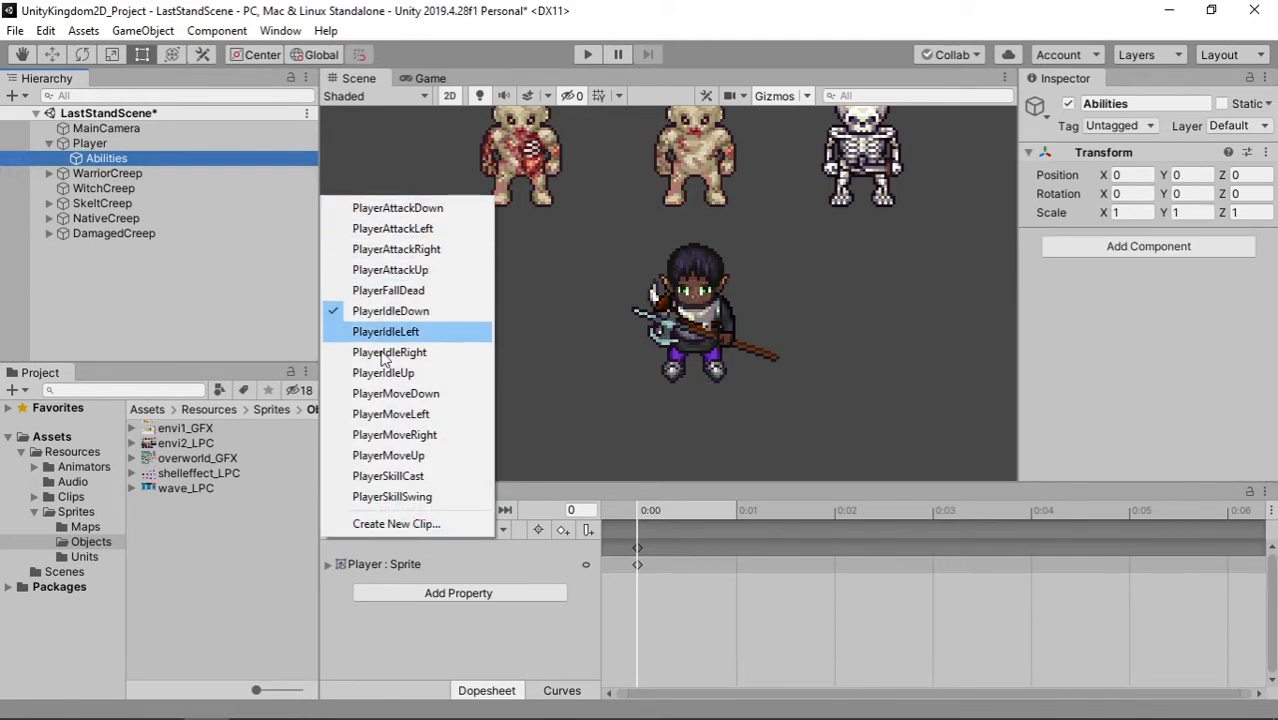
left_click(400, 497)
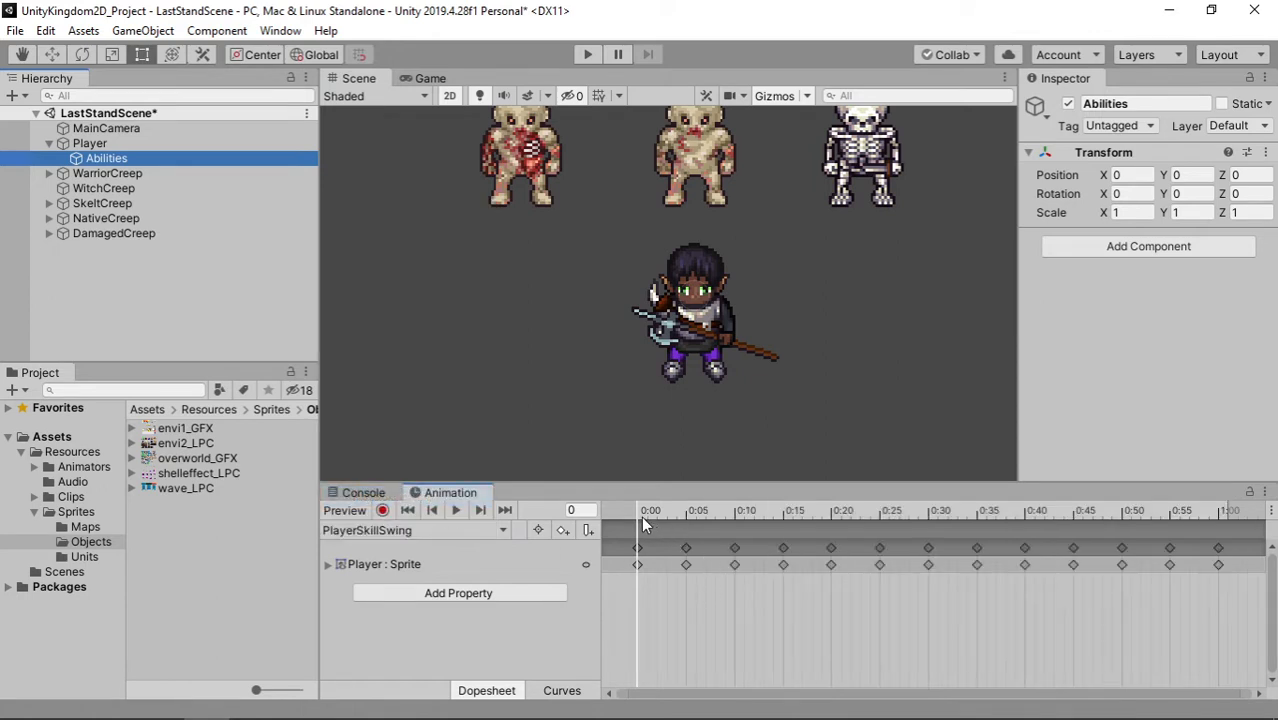
left_click_drag(645, 525, 1072, 526)
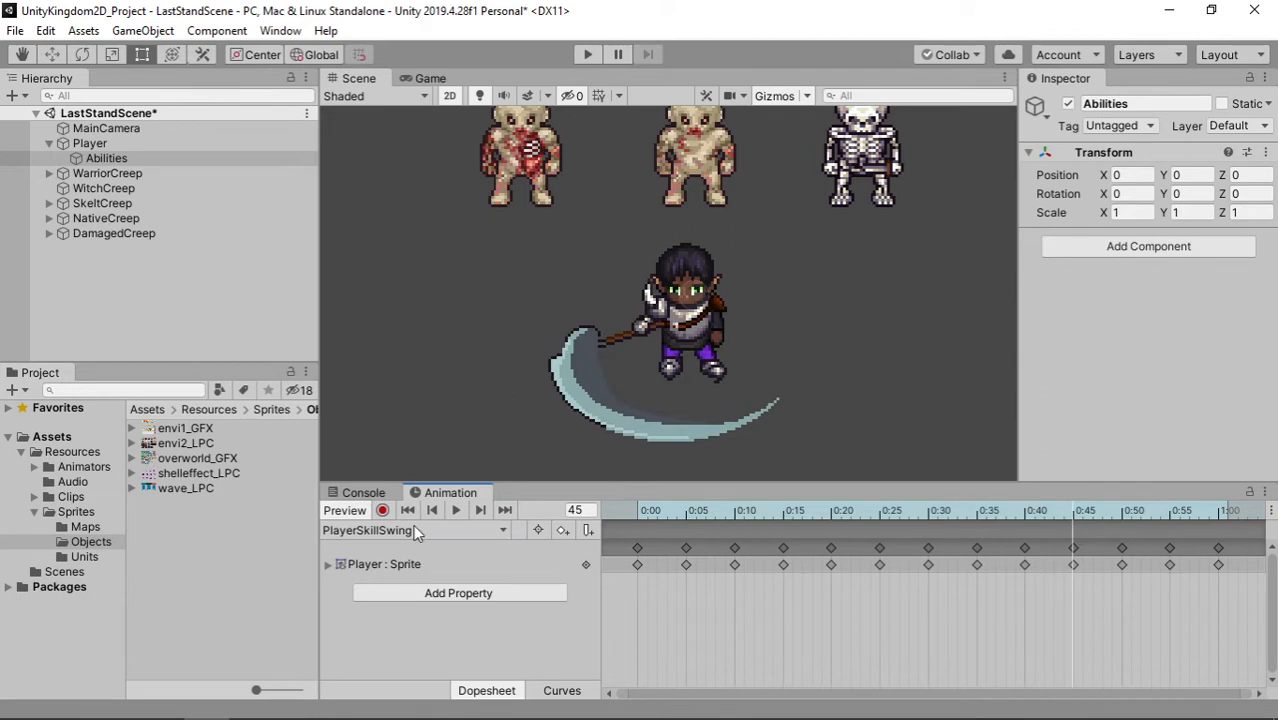
Switch to the PlayerSkillCast clip and scrub it from the start to frame 55
left_click(417, 534)
left_click(415, 476)
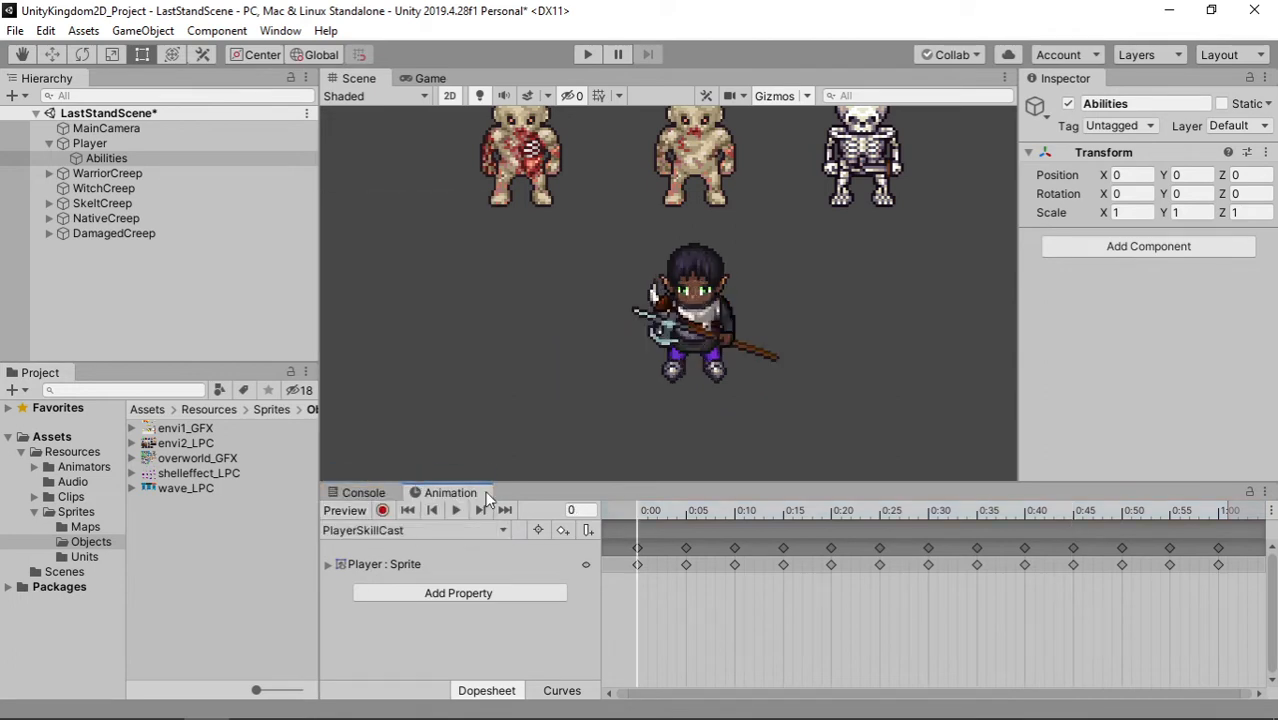
left_click_drag(639, 513, 1166, 523)
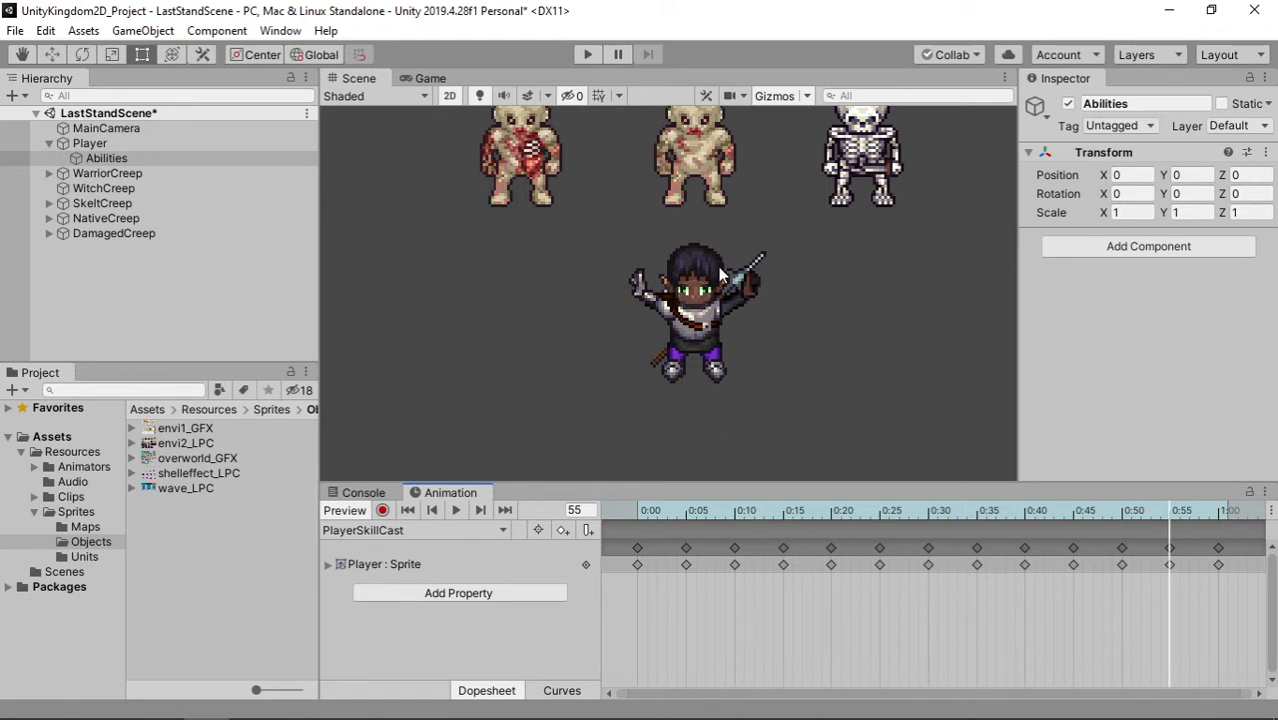
left_click(252, 718)
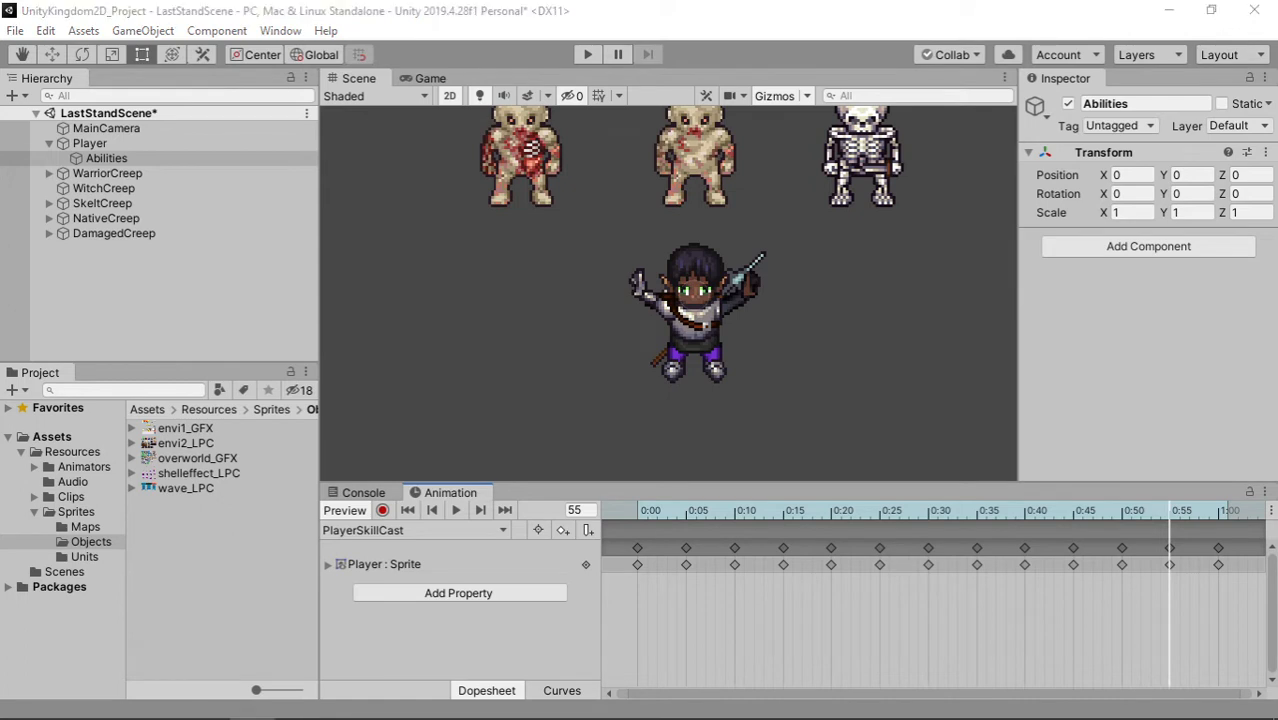
Create an empty child object under Abilities and duplicate it
right_click(130, 158)
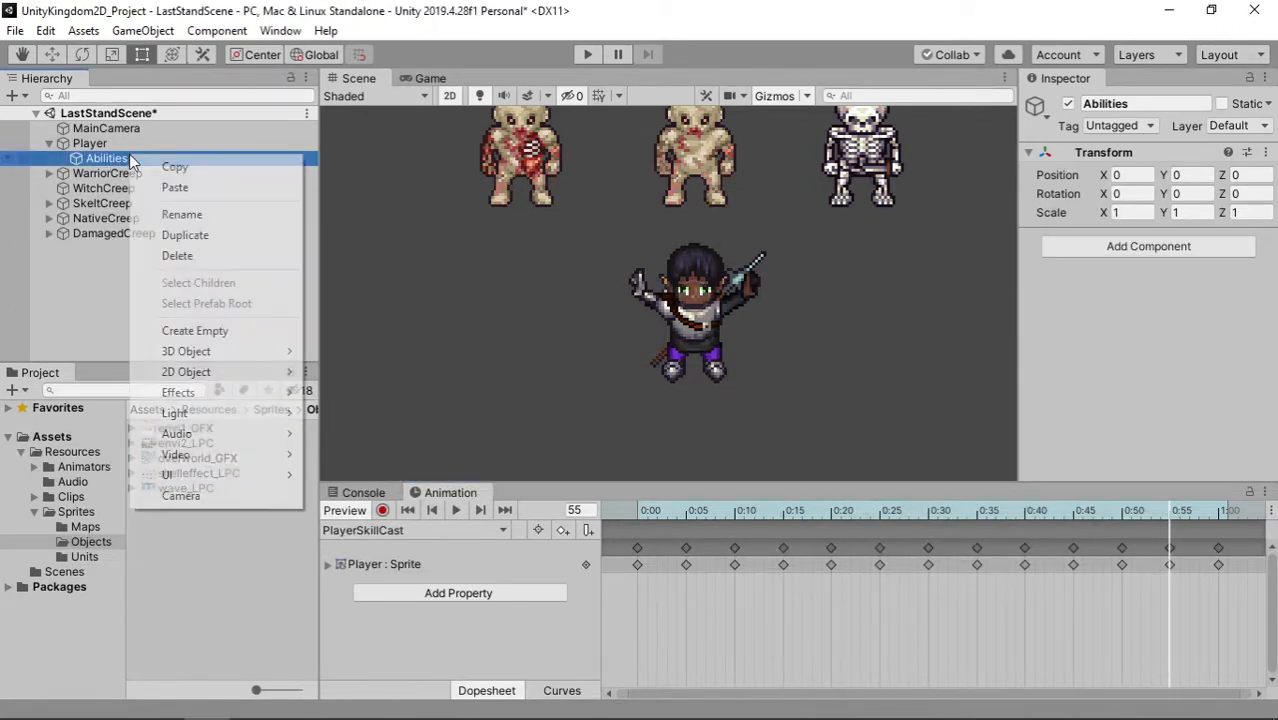
left_click(228, 338)
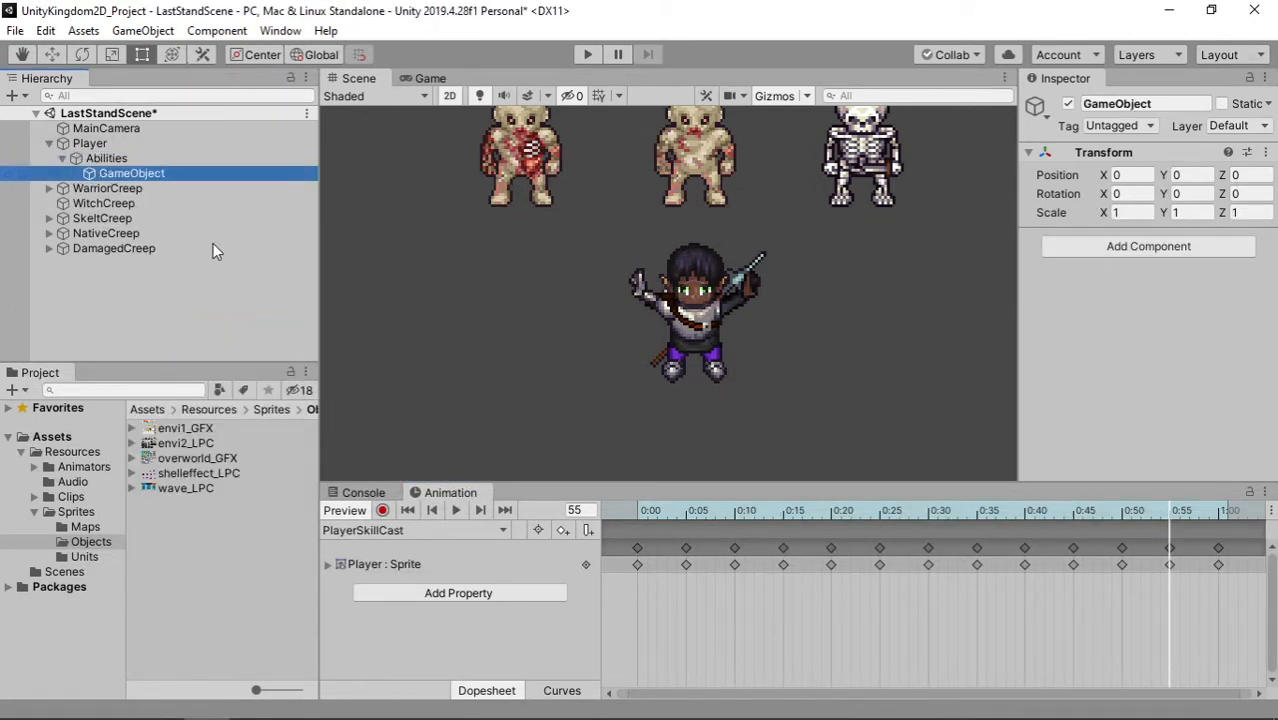
key("ctrl+d")
Rename the first child object under Abilities as SplashSwing
left_click(192, 177)
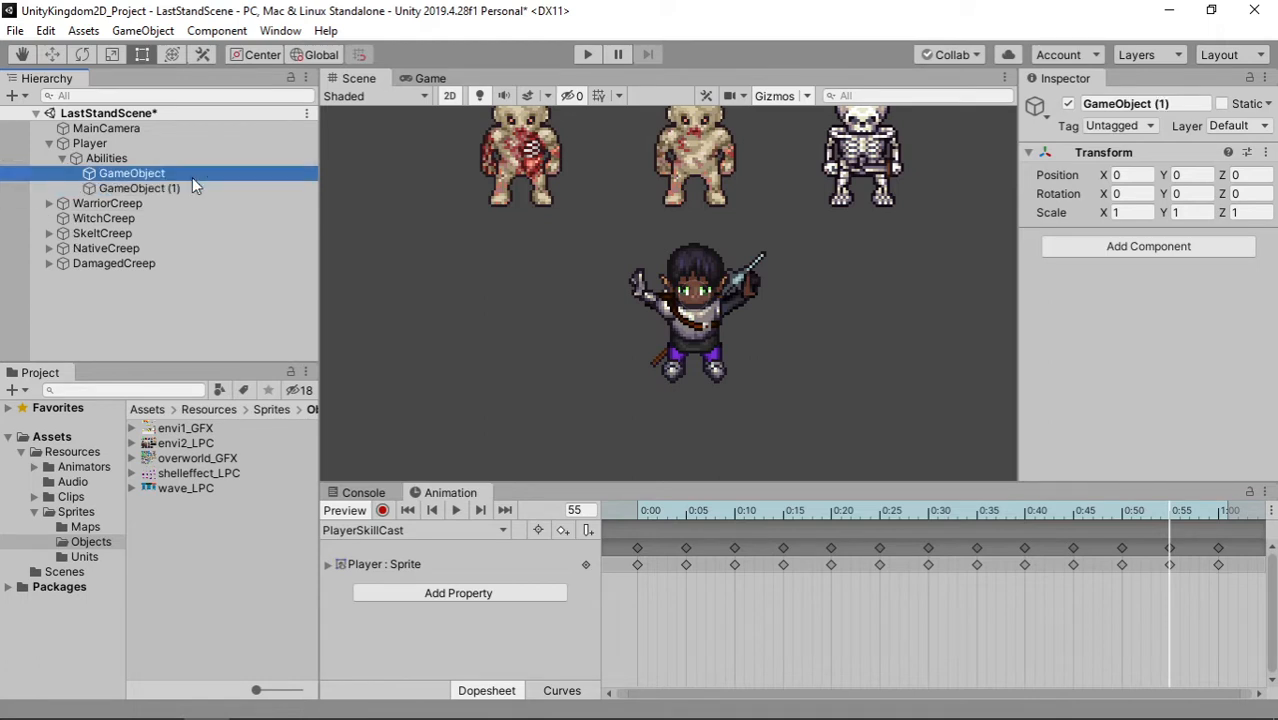
key("F2")
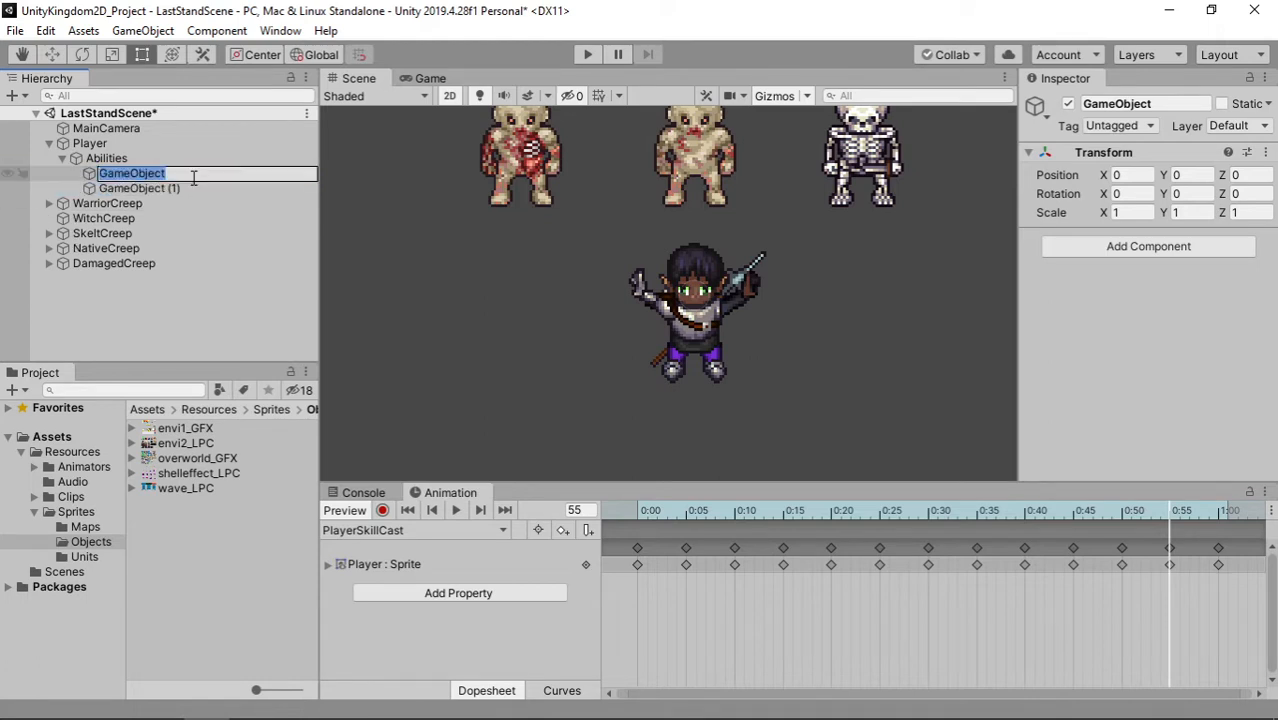
type("Sp")
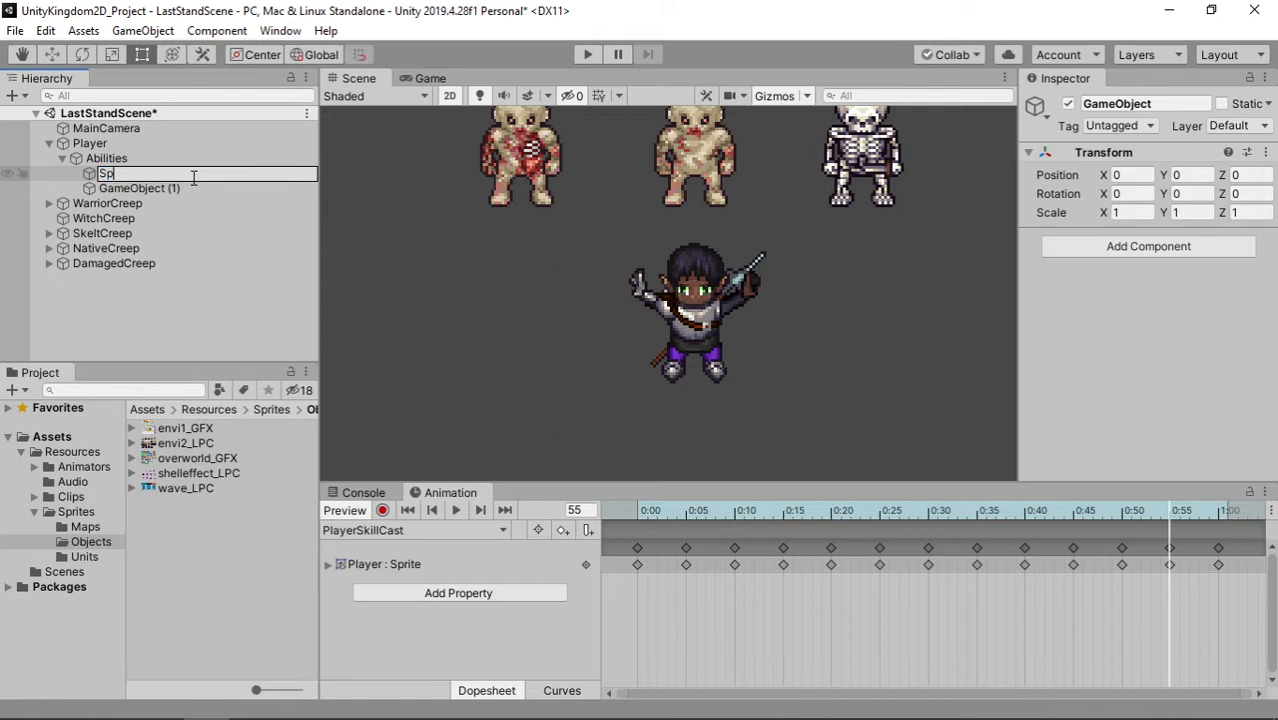
type("lashSwing")
key("Return")
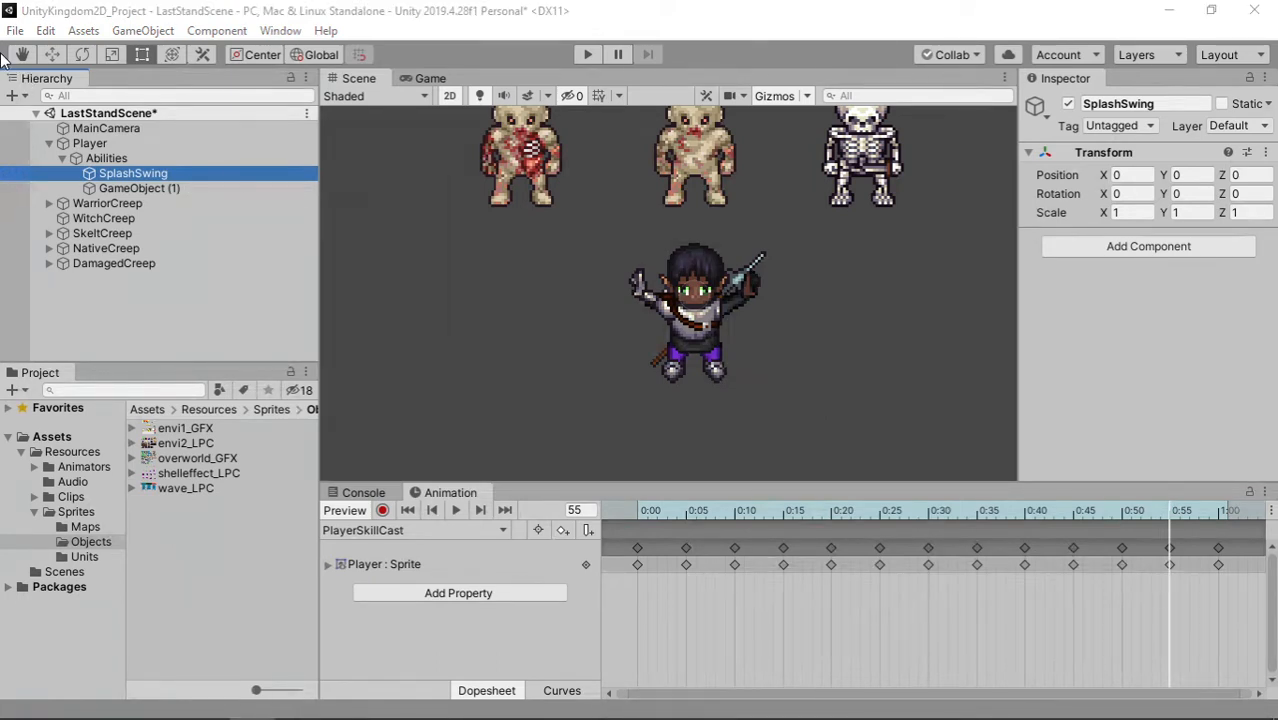
Rename the second child object under Abilities as DemonShell
left_click(203, 186)
left_click(203, 186)
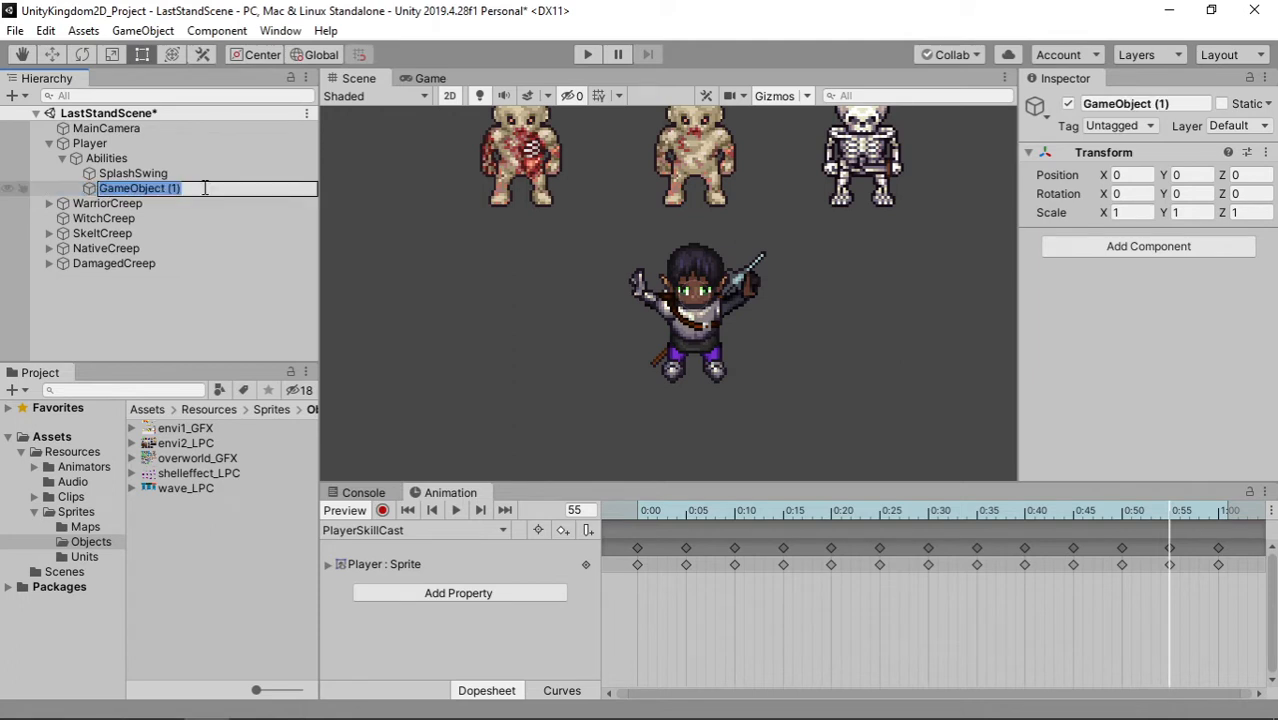
type("DemonSh")
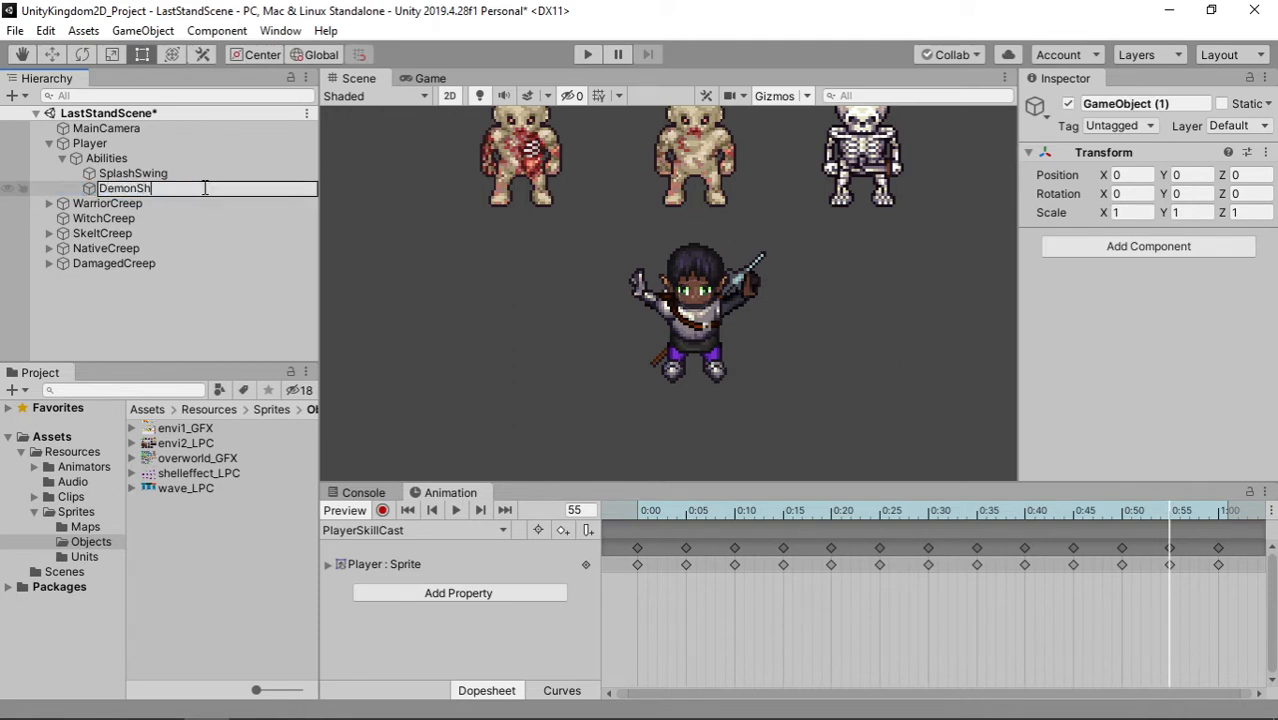
type("ell")
key("Return")
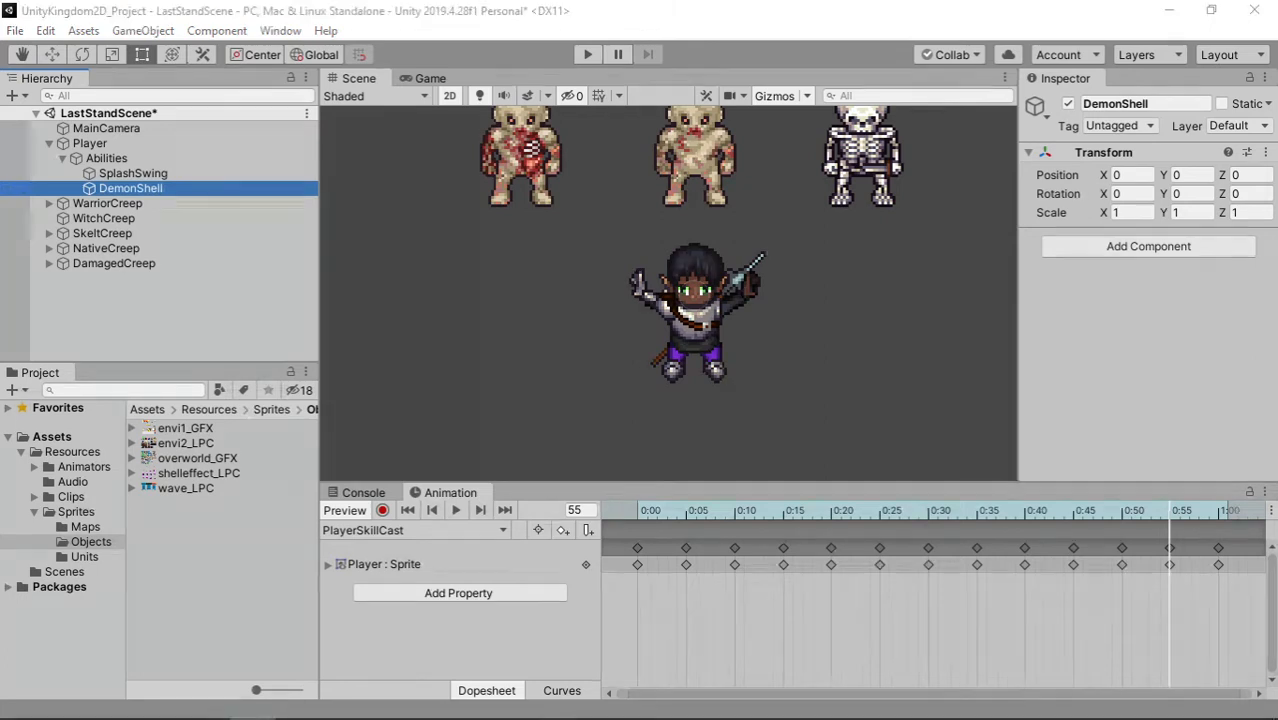
With SplashSwing selected, show the PlayerSkillSwing clip in the animation timeline
left_click(147, 132)
left_click(144, 141)
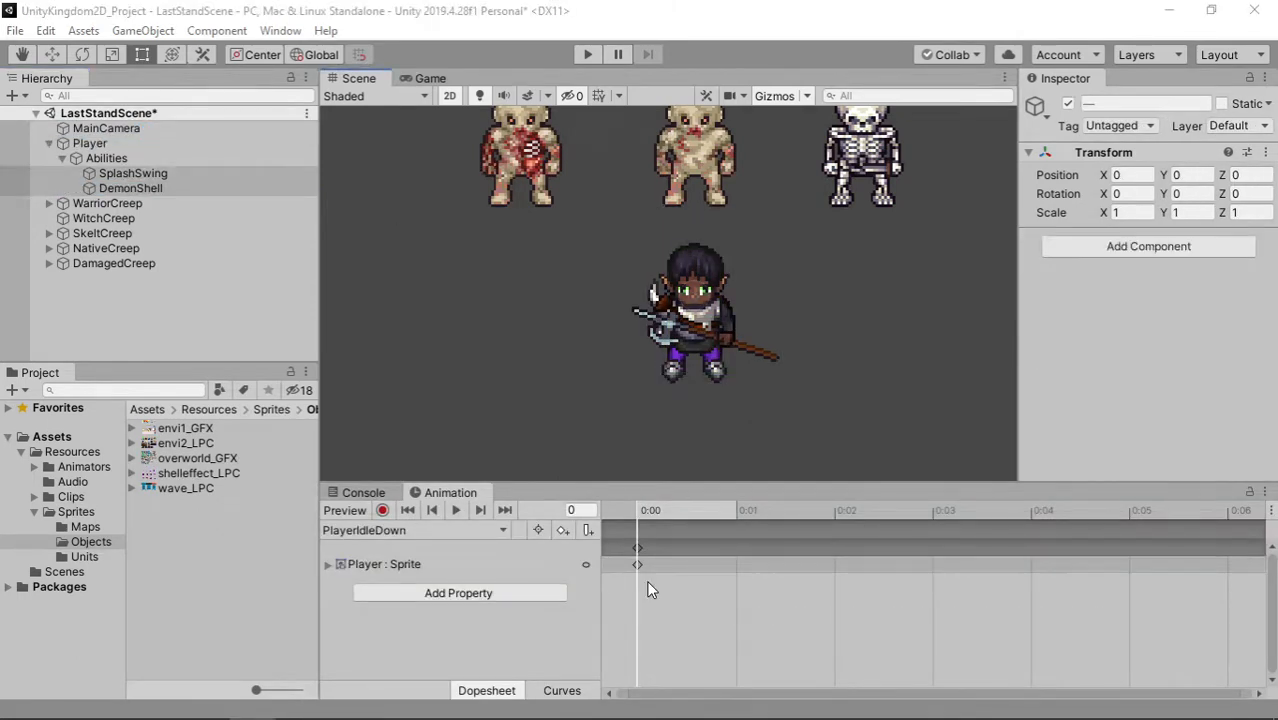
left_click(161, 175)
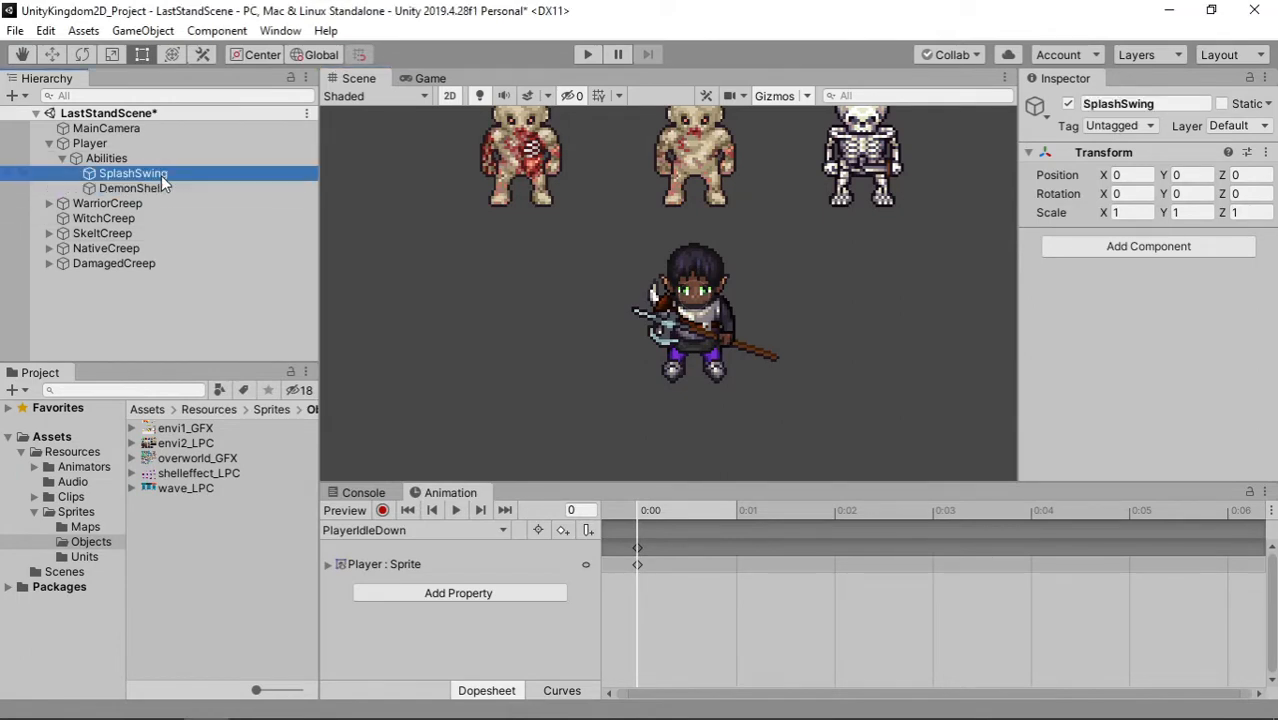
left_click(381, 527)
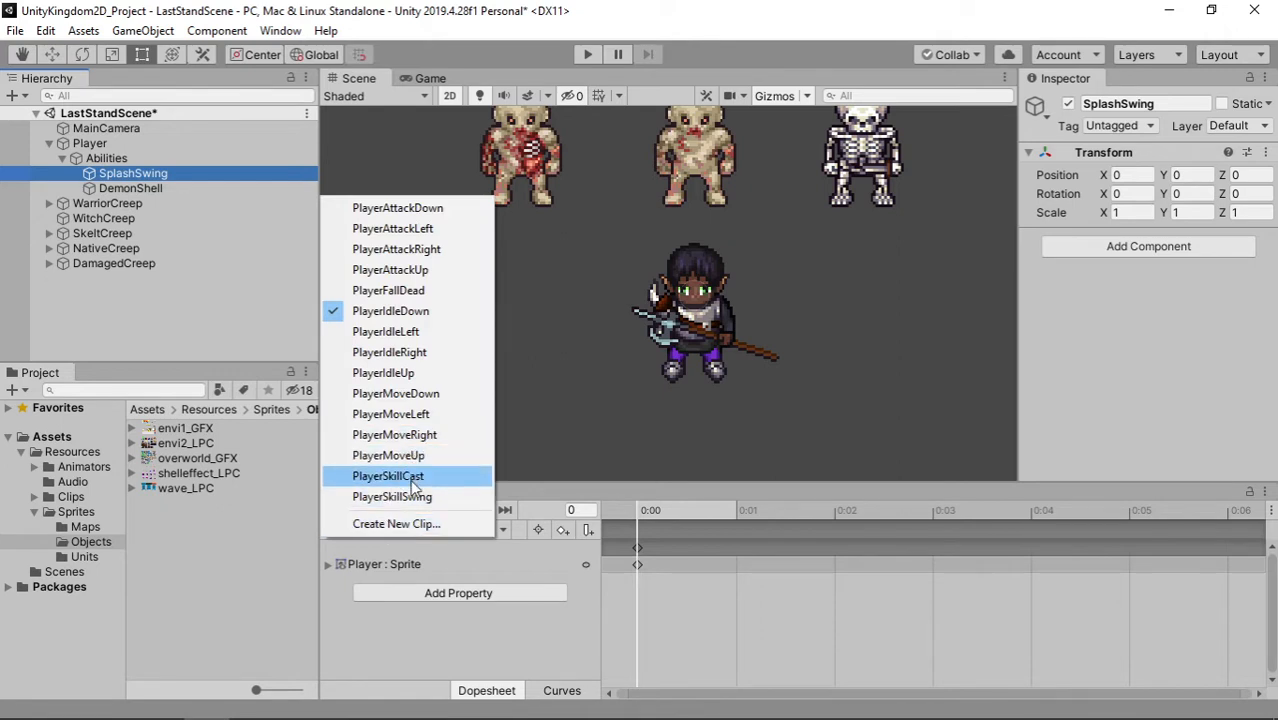
left_click(418, 496)
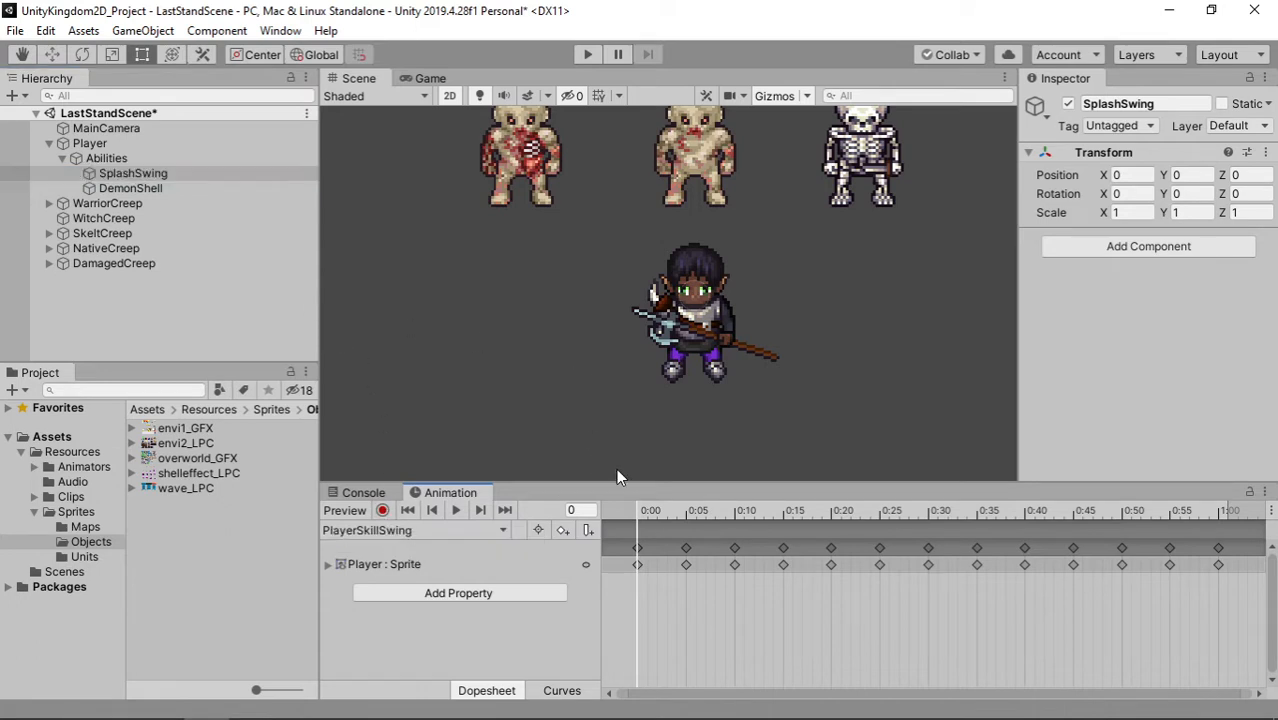
Create an empty child object under SplashSwing and scrub the PlayerSkillSwing clip to frame 23
right_click(153, 176)
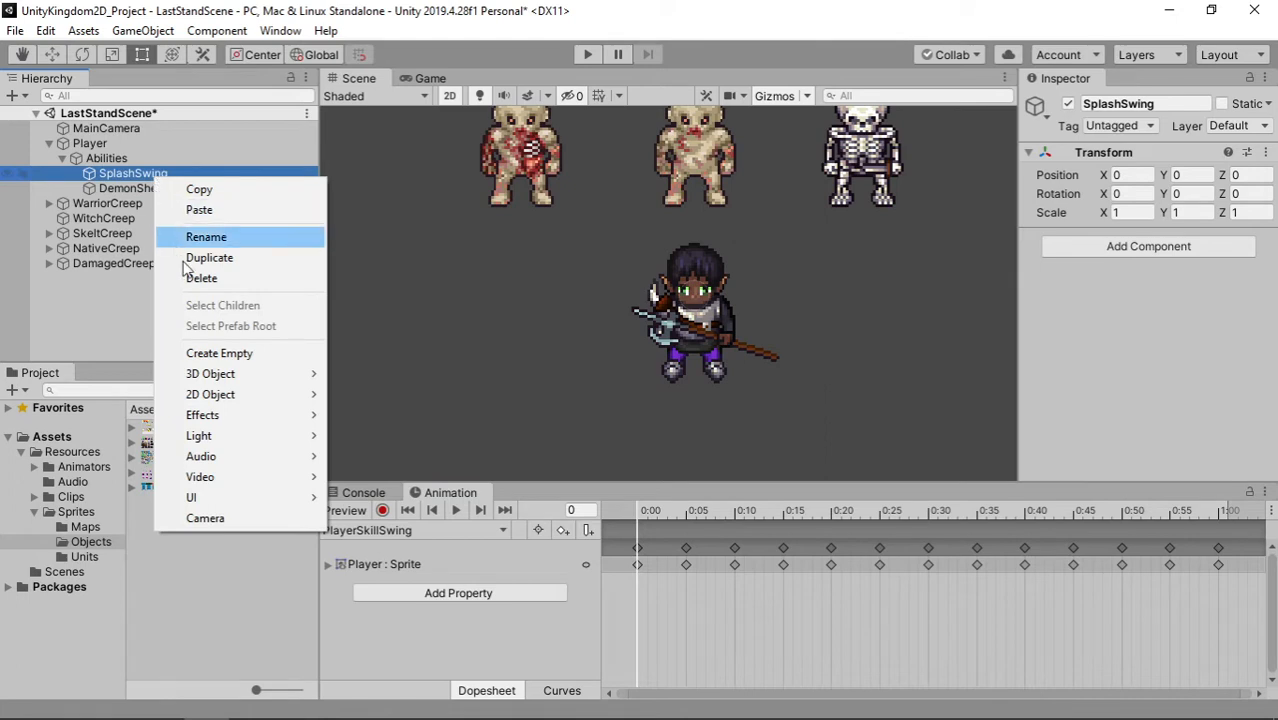
left_click(222, 354)
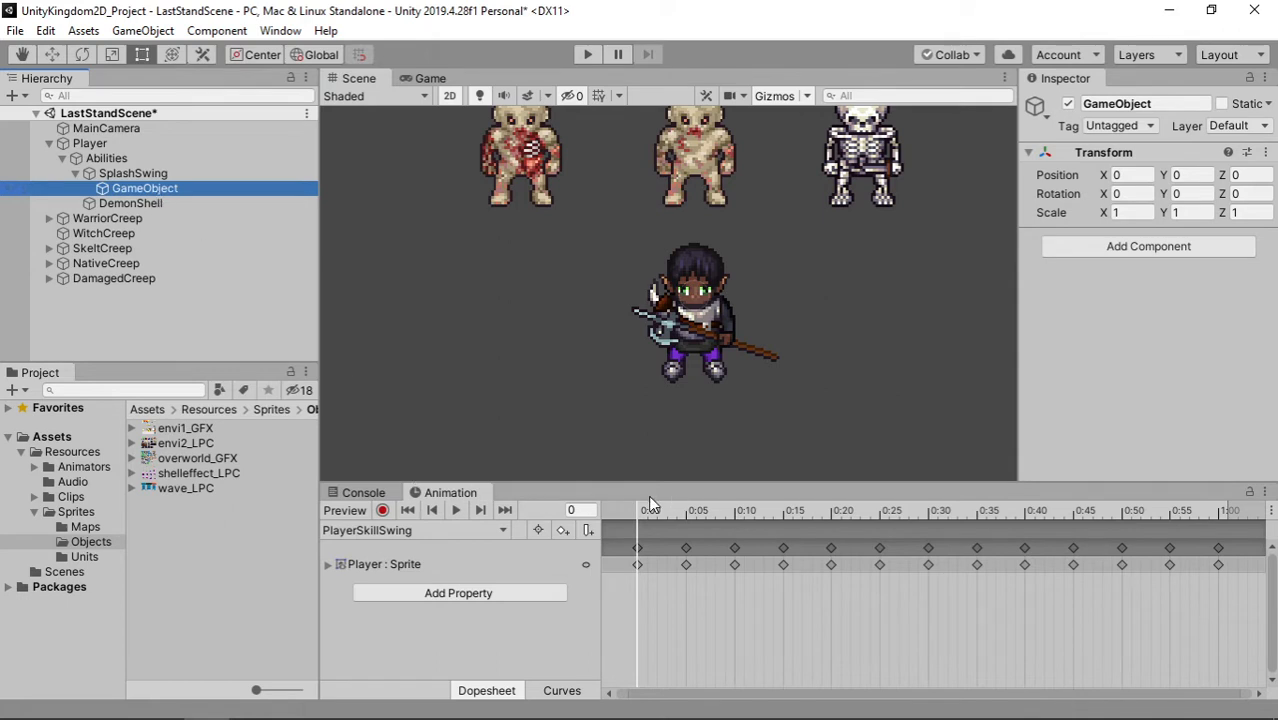
left_click_drag(650, 503, 860, 524)
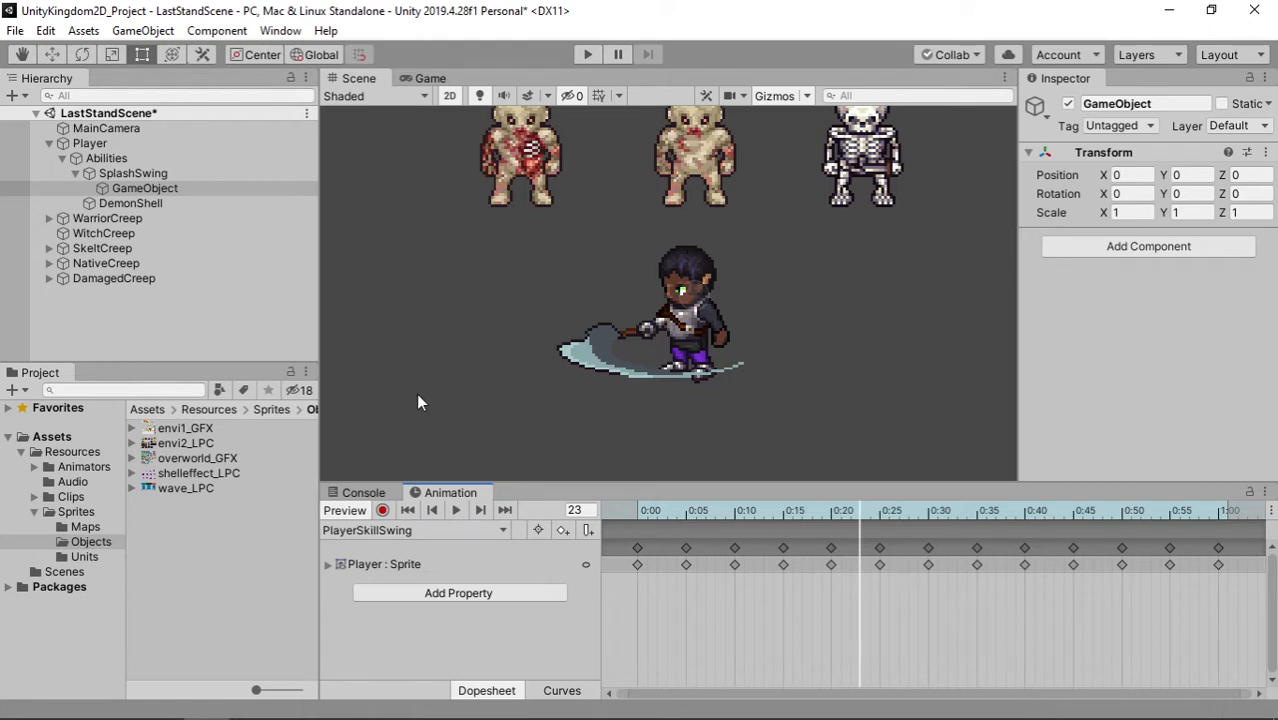
Examine the speech bubble sprites in the envi1_GFX sheet in the Sprite Editor, then close it
left_click(183, 428)
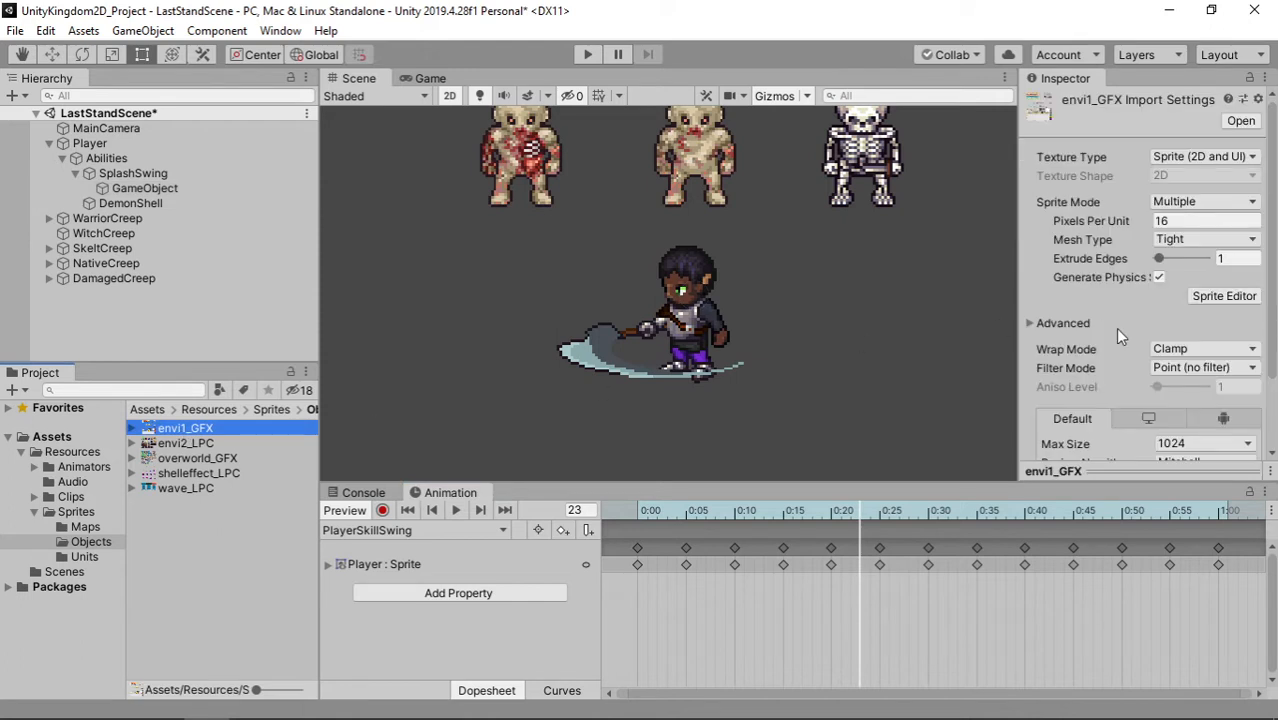
left_click(1228, 298)
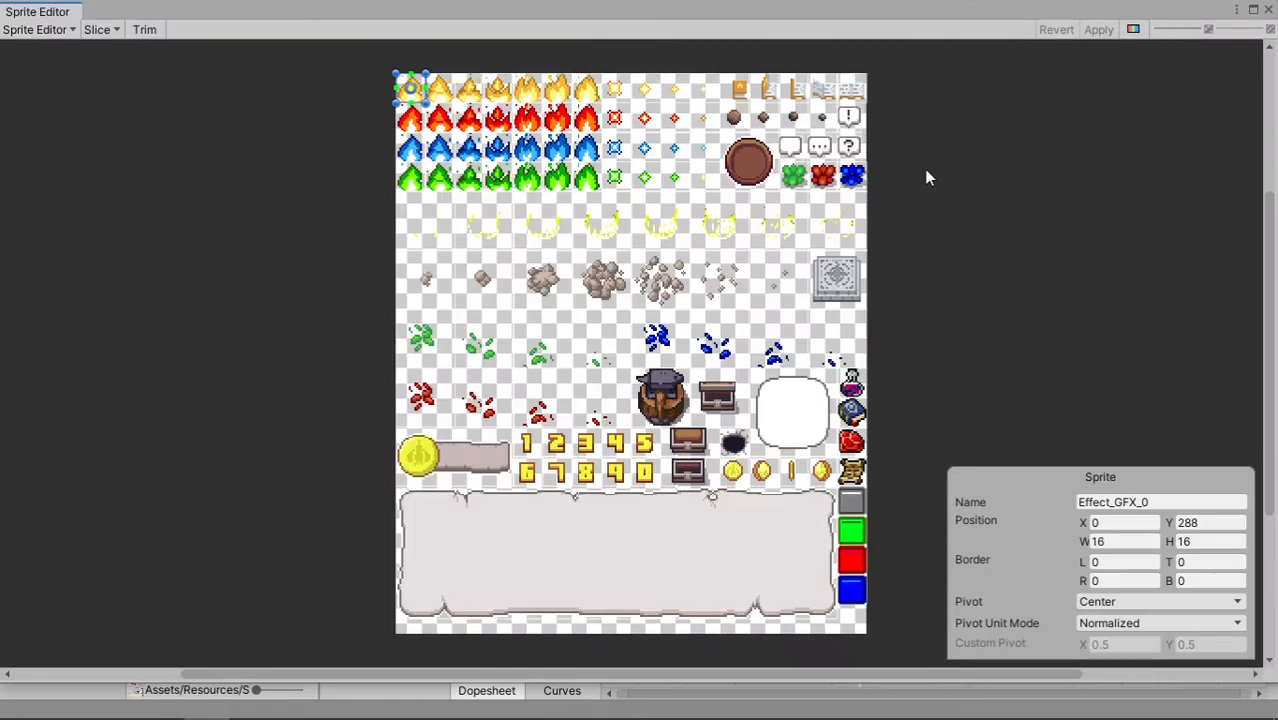
scroll(885, 219, "up", 6)
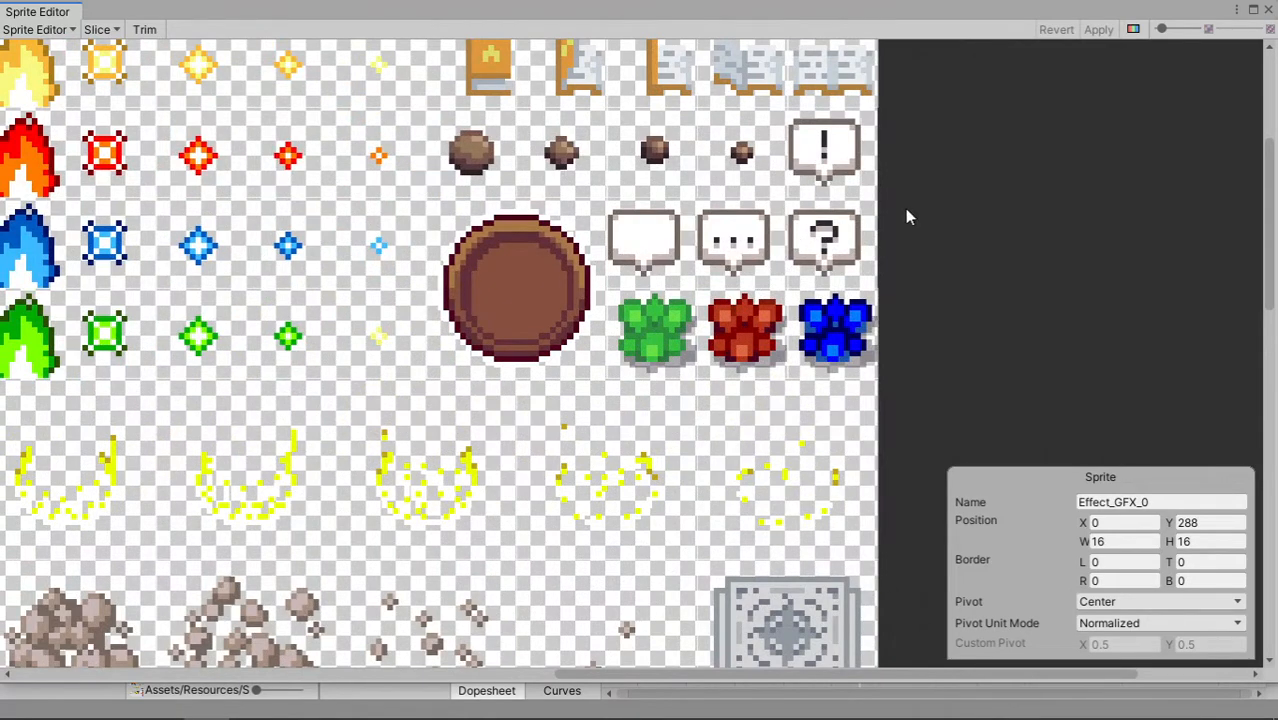
left_click(1268, 9)
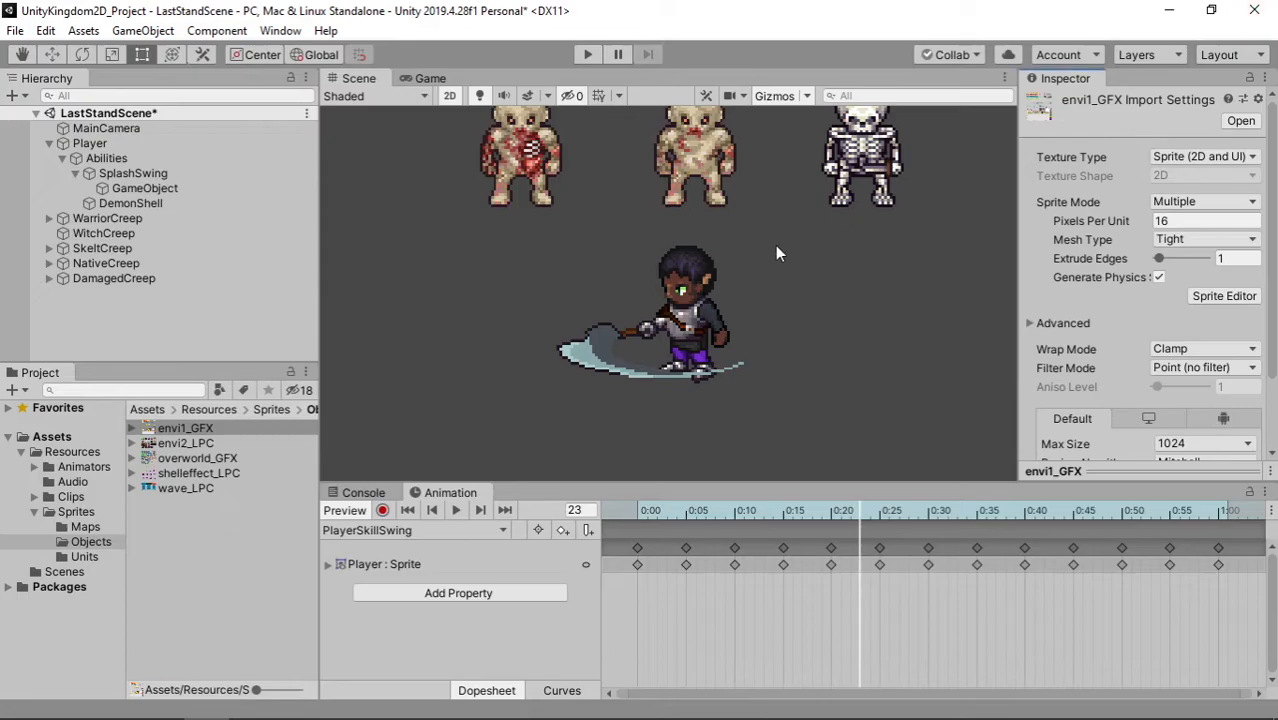
Rename the empty child object under SplashSwing as Shout
left_click(150, 189)
left_click(157, 190)
type("Shout")
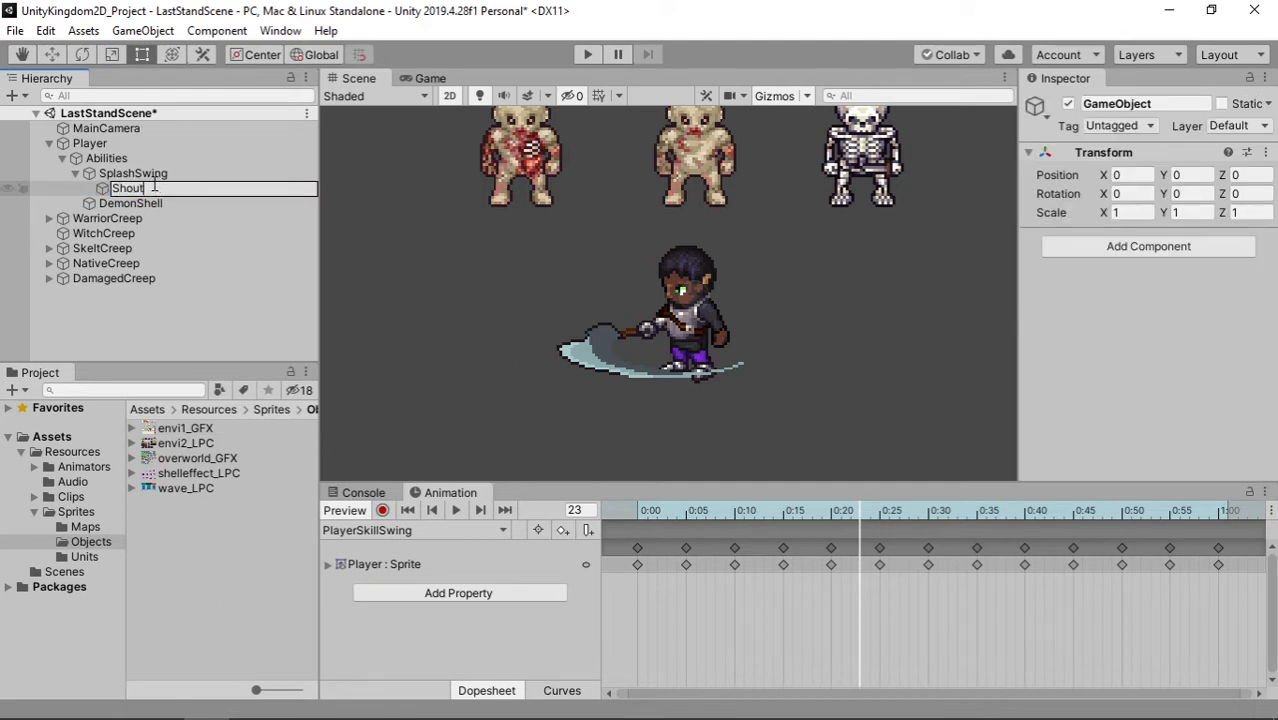
key("Return")
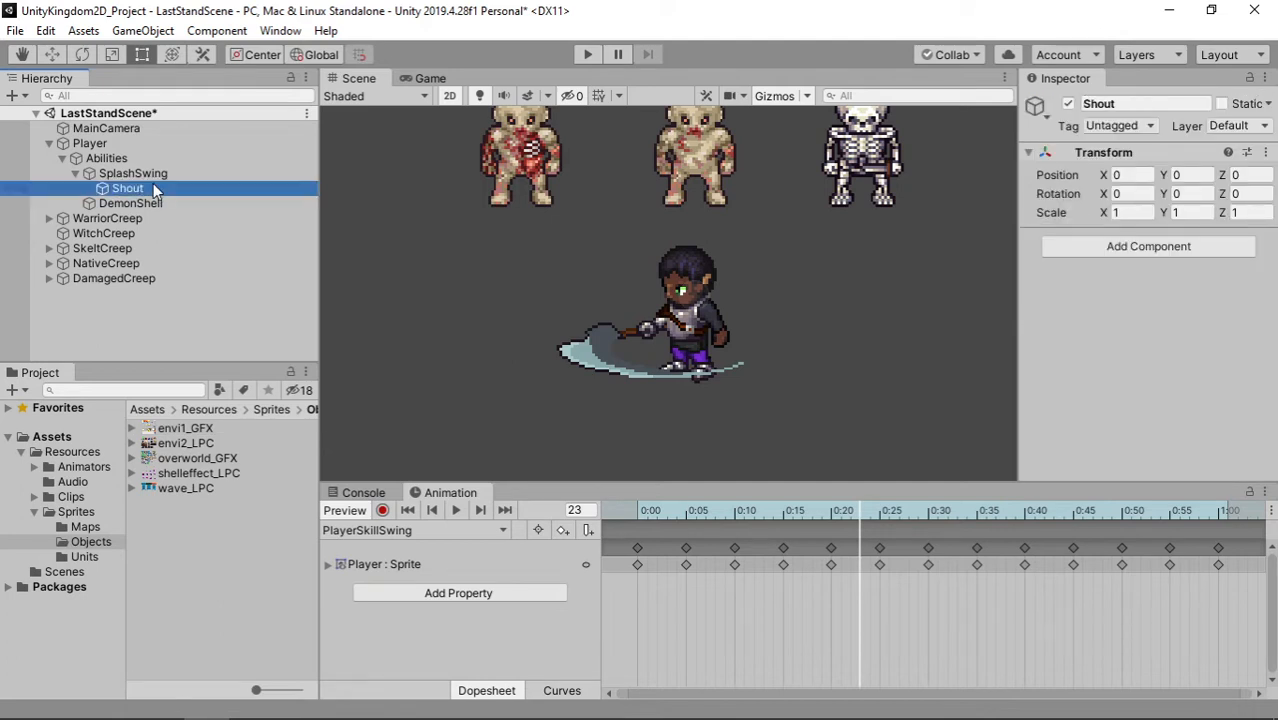
Add a Sprite Renderer to Shout and set its Order in Layer to 2
left_click(1094, 246)
type("spr")
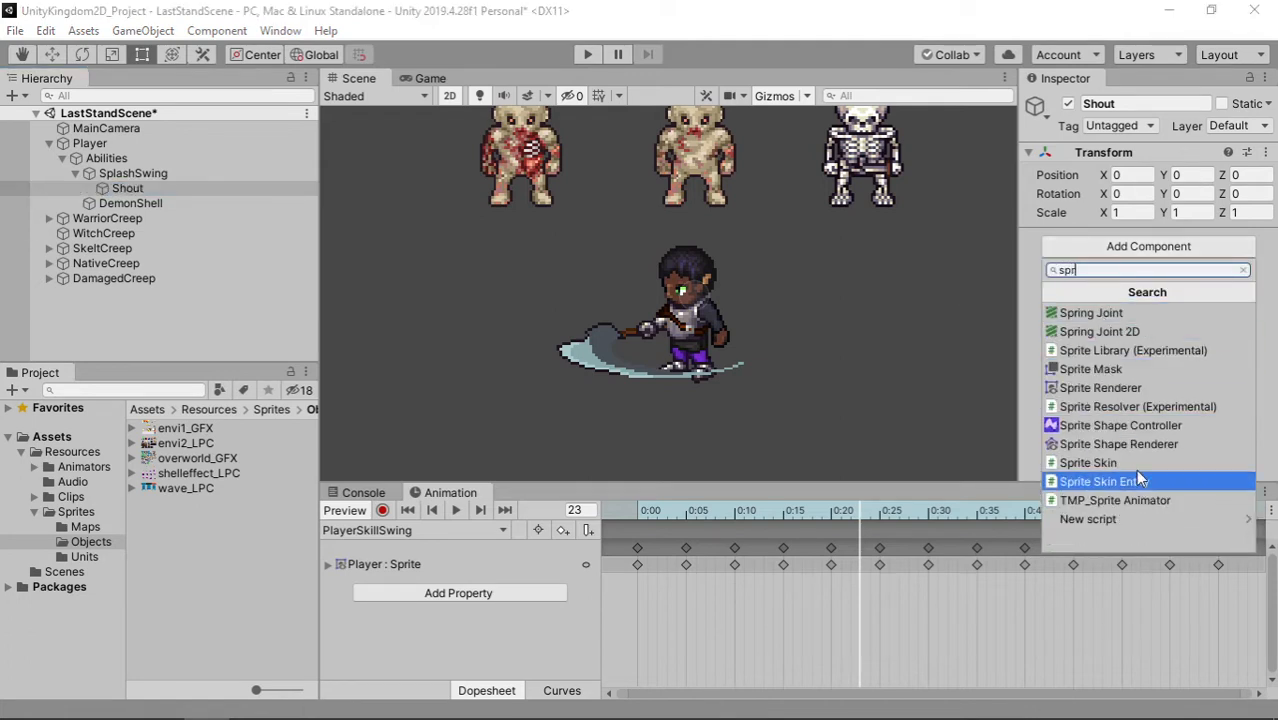
left_click(1138, 389)
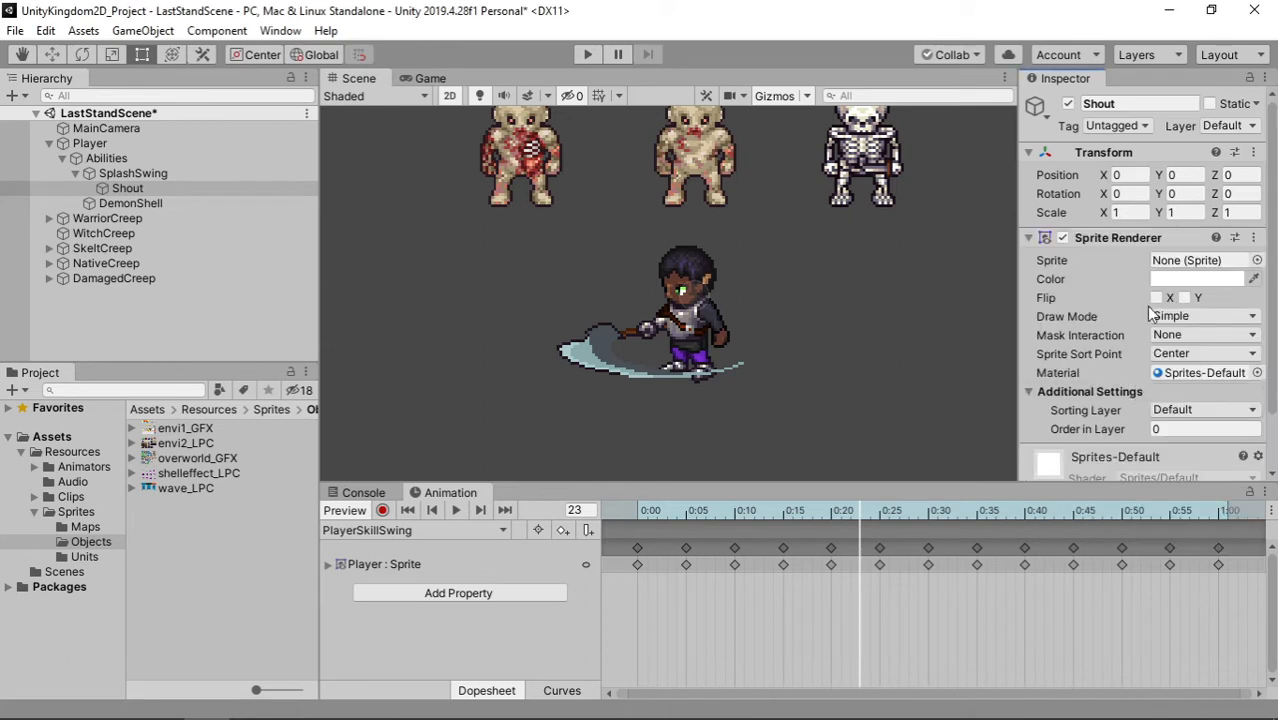
scroll(1143, 329, "down", 2)
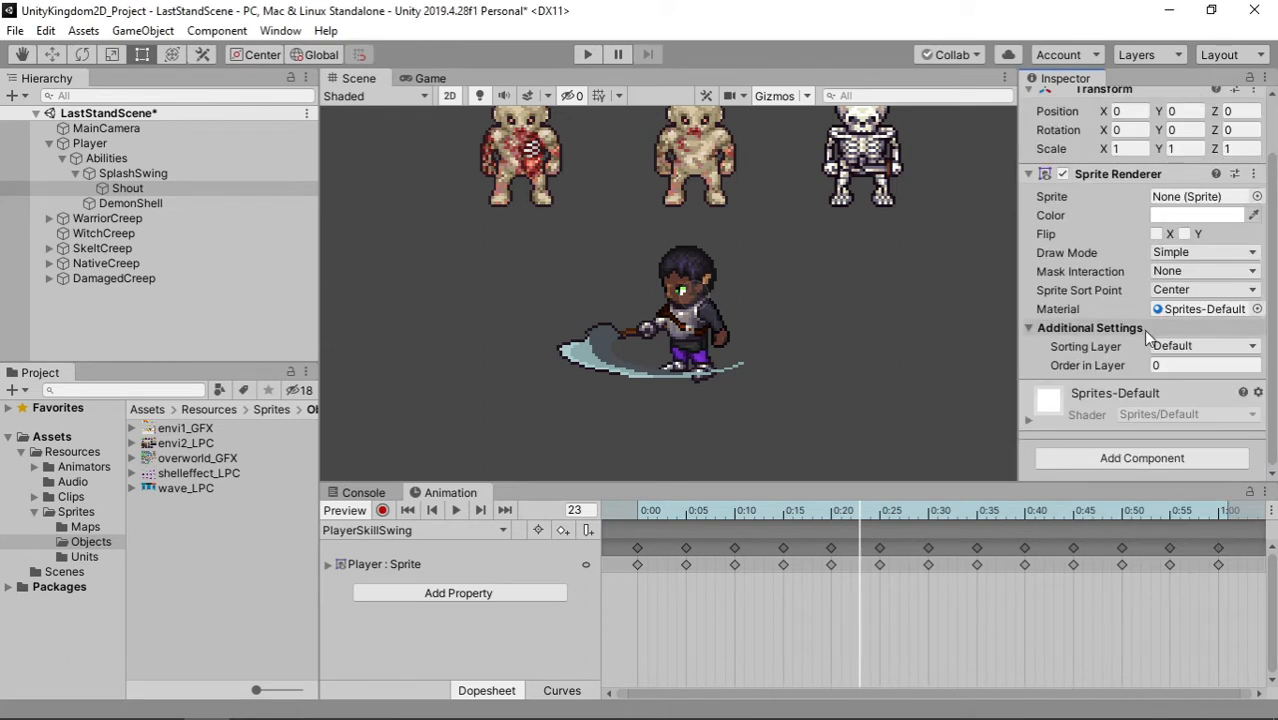
left_click(1183, 366)
type("2")
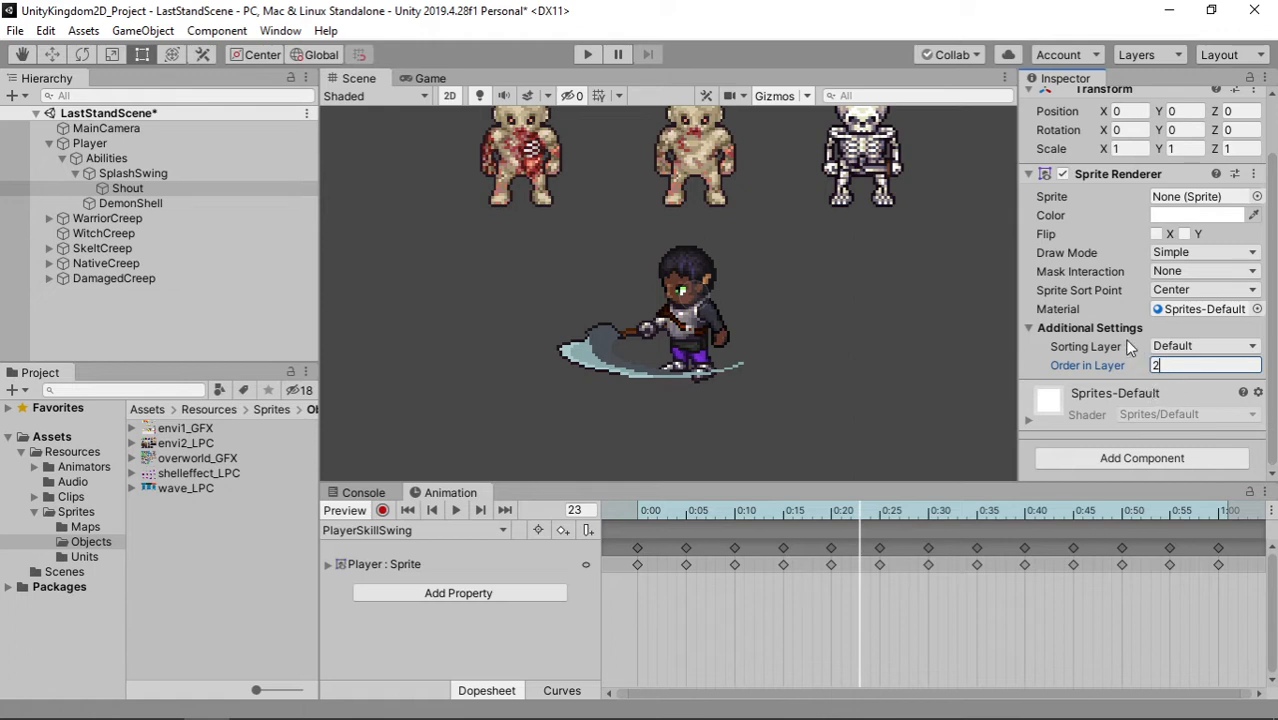
scroll(1138, 289, "up", 2)
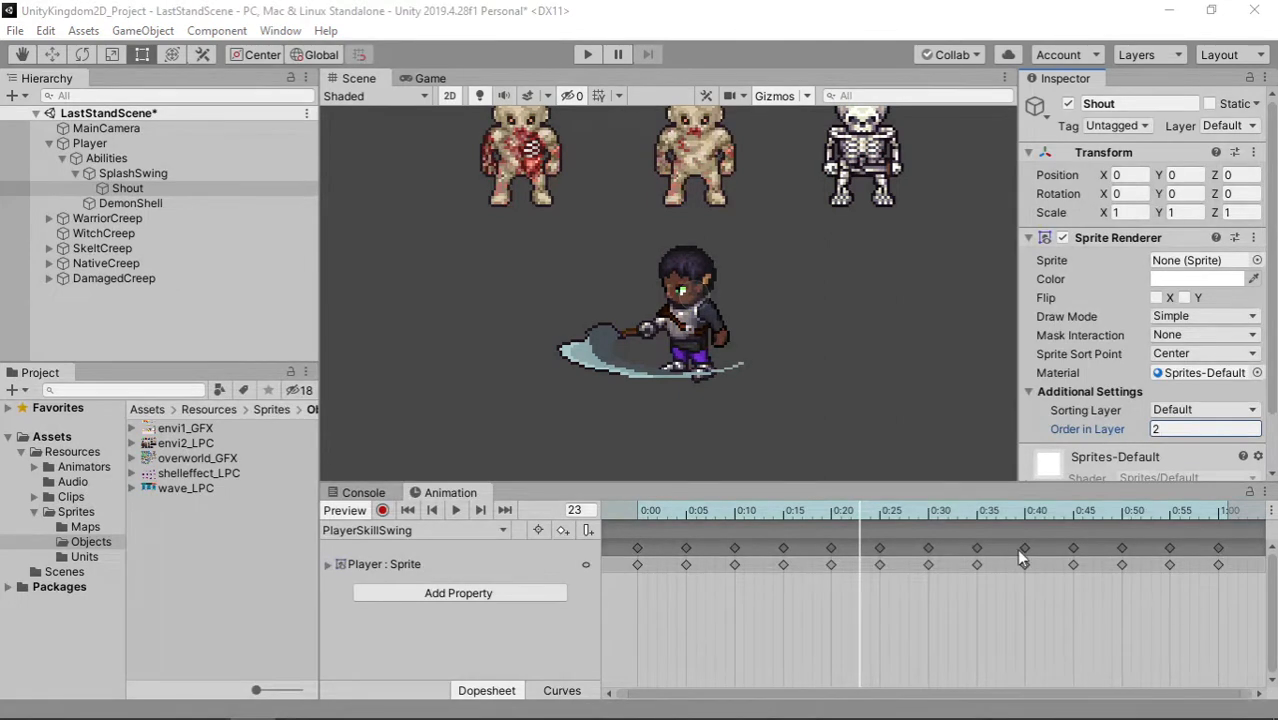
Expand envi1_GFX and look up the sprite names of the exclamation-mark and blank speech bubbles in the Sprite Editor
left_click(133, 428)
left_click(146, 427)
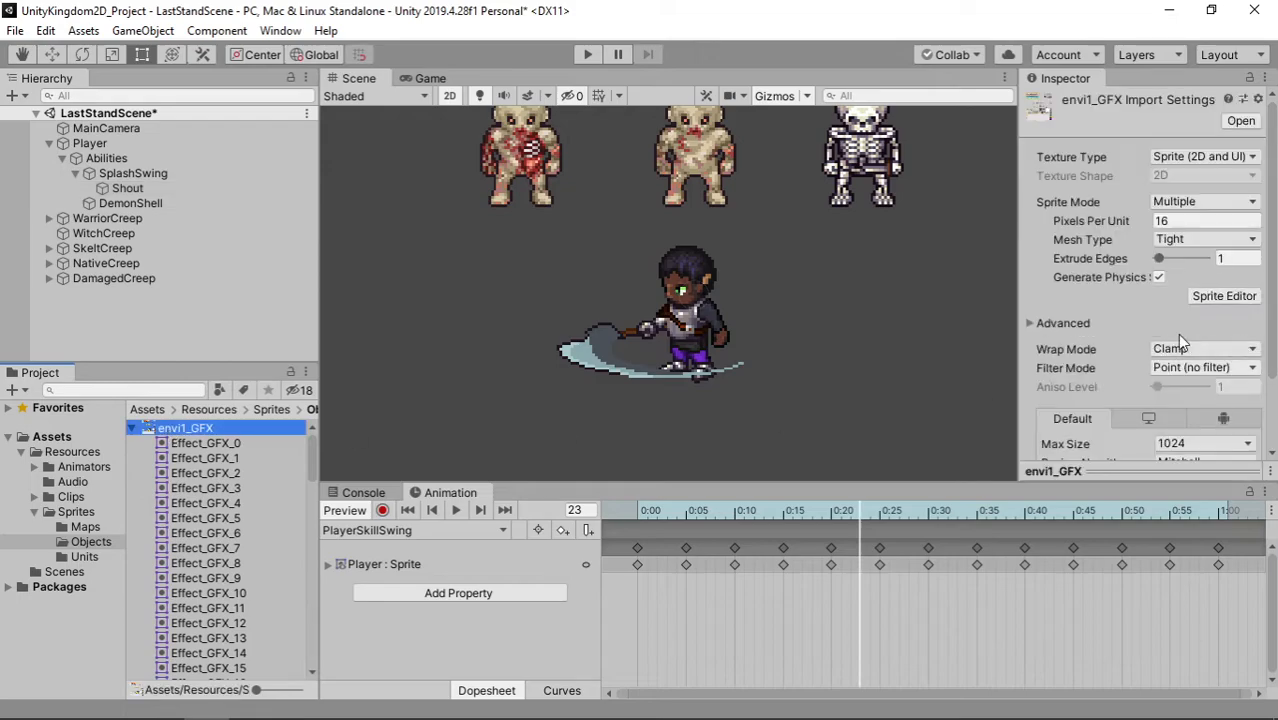
left_click(1200, 296)
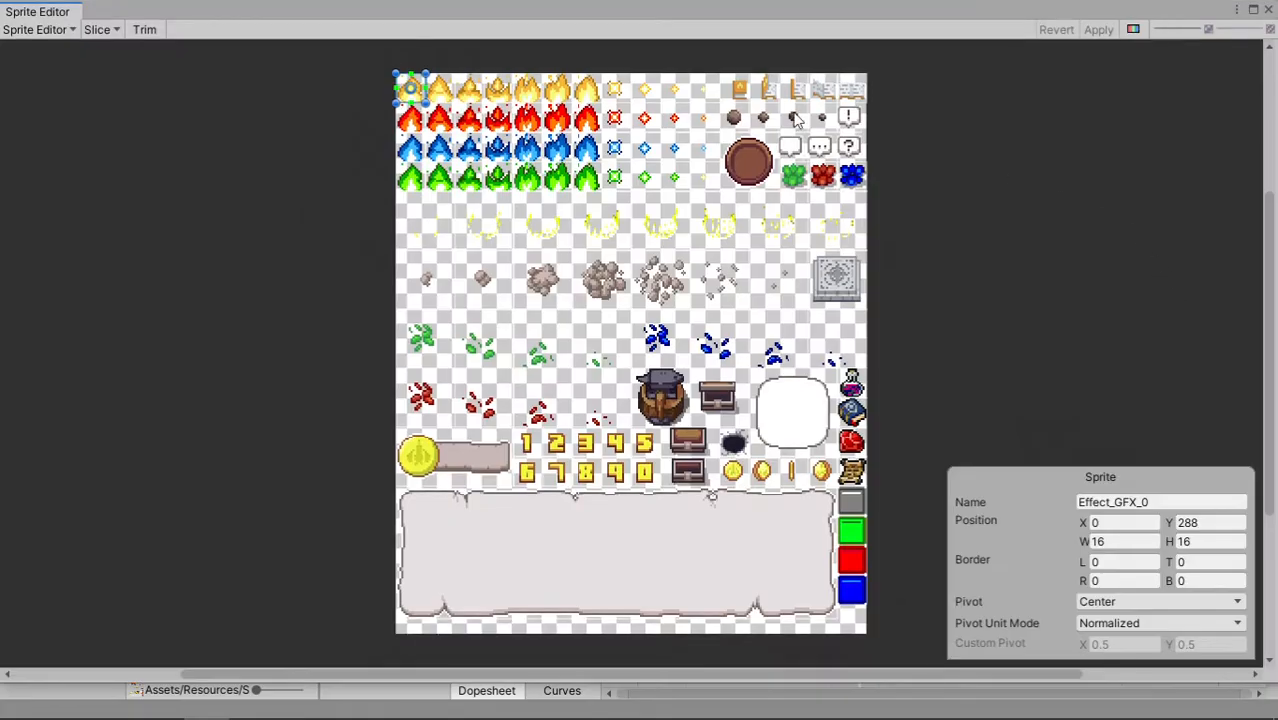
left_click(851, 121)
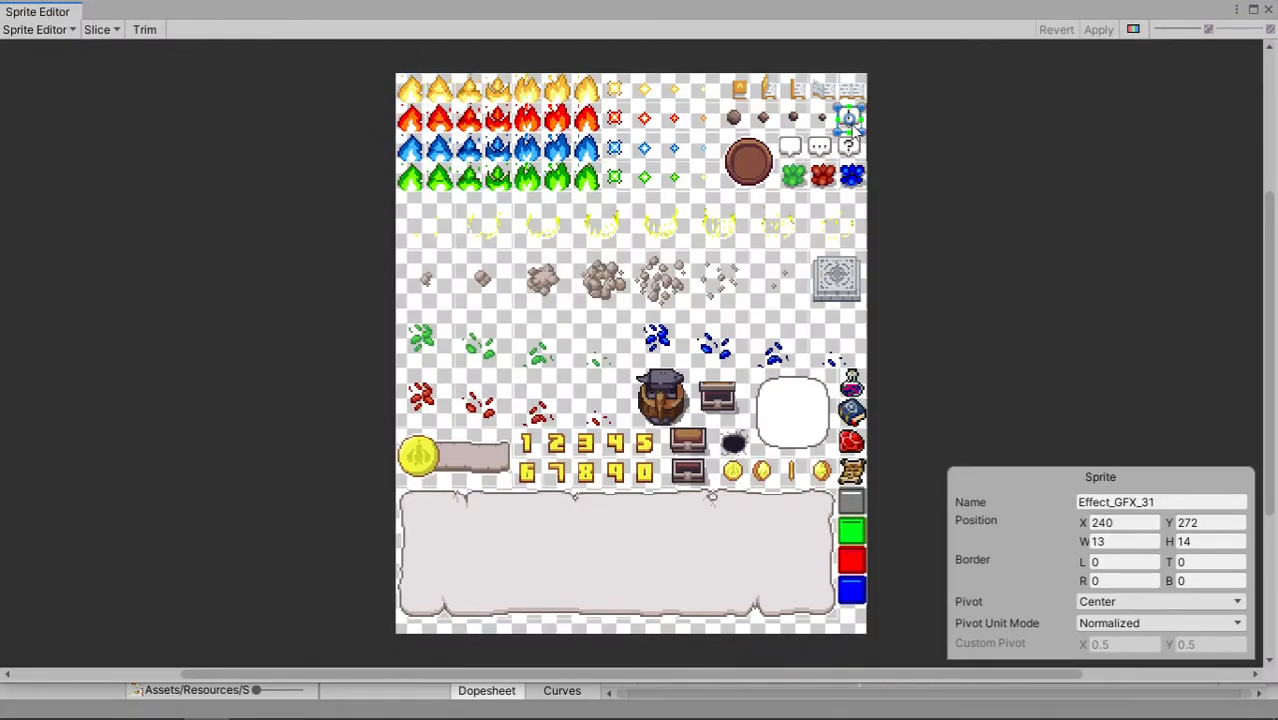
scroll(855, 127, "up", 6)
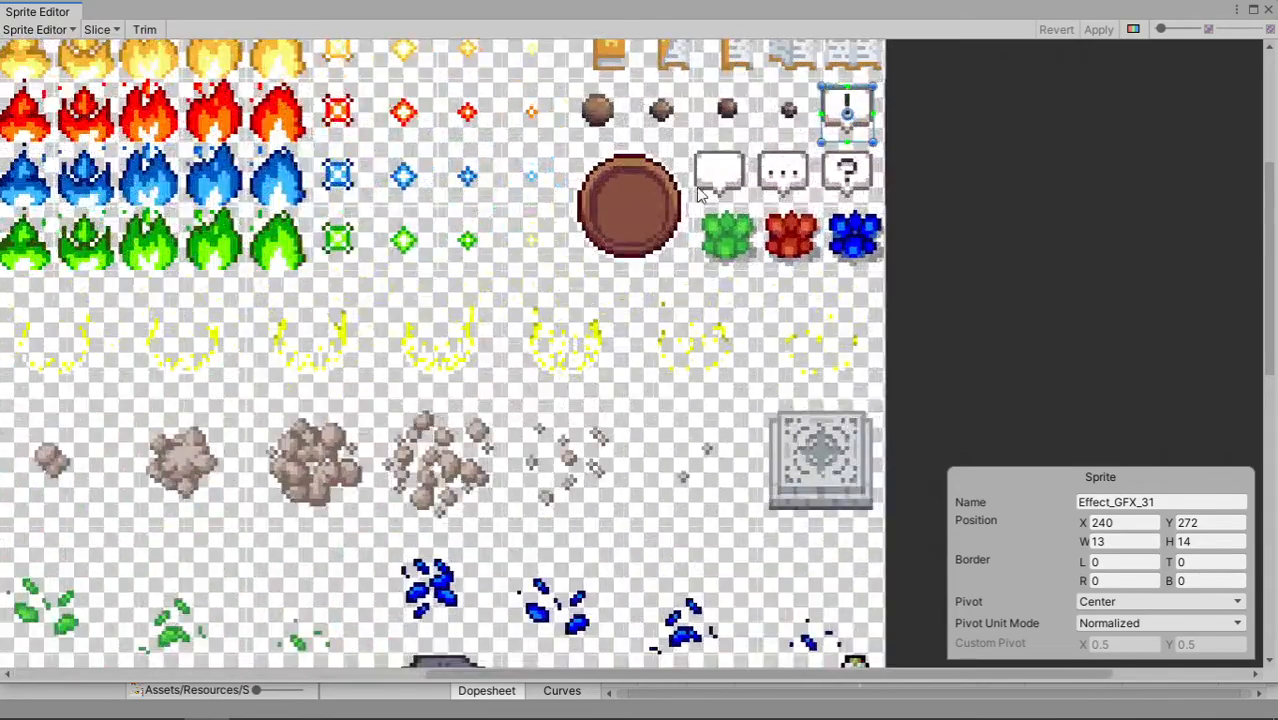
left_click(708, 182)
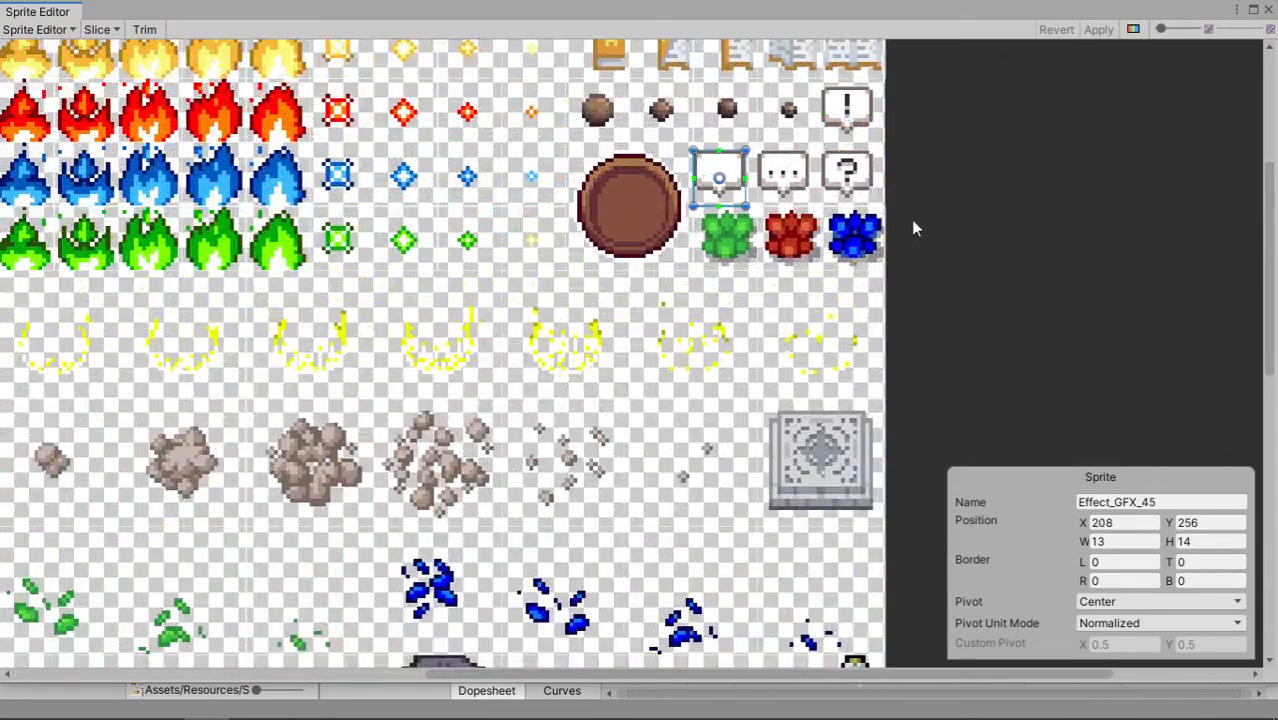
left_click(1266, 10)
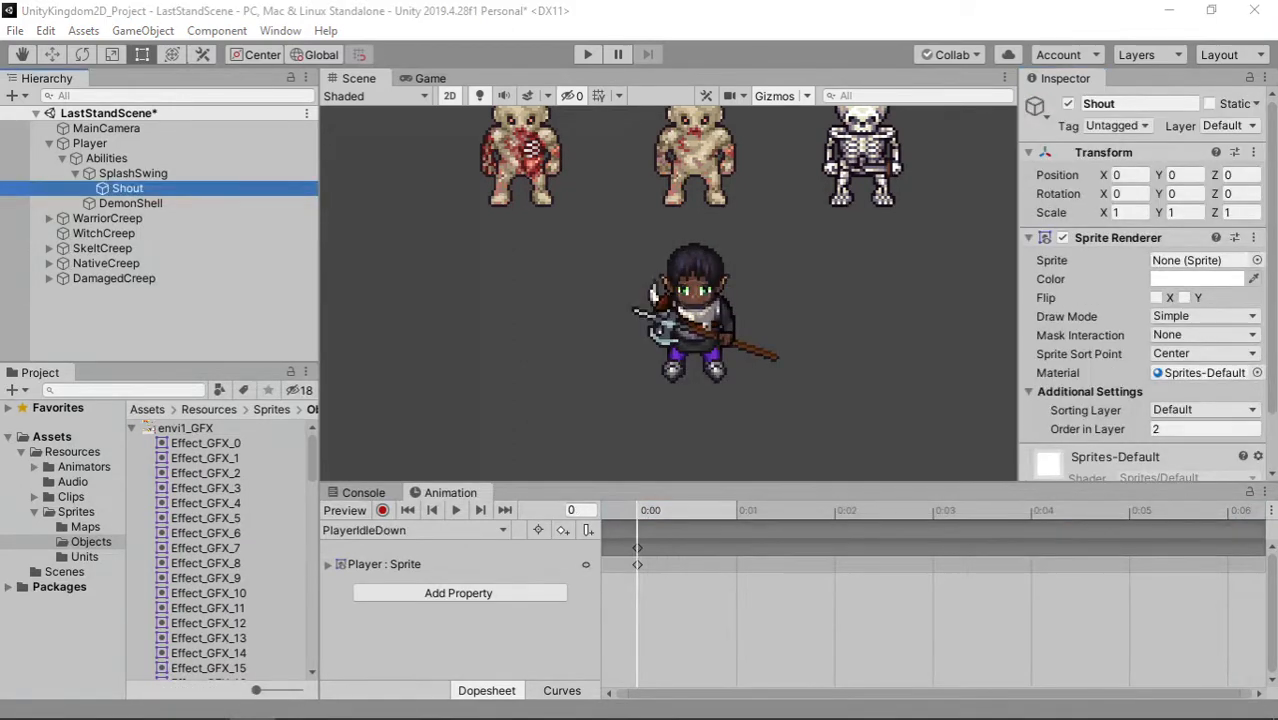
Assign Effect_GFX_31 as the sprite of Shout's Sprite Renderer and activate the Move tool
scroll(264, 550, "down", 6)
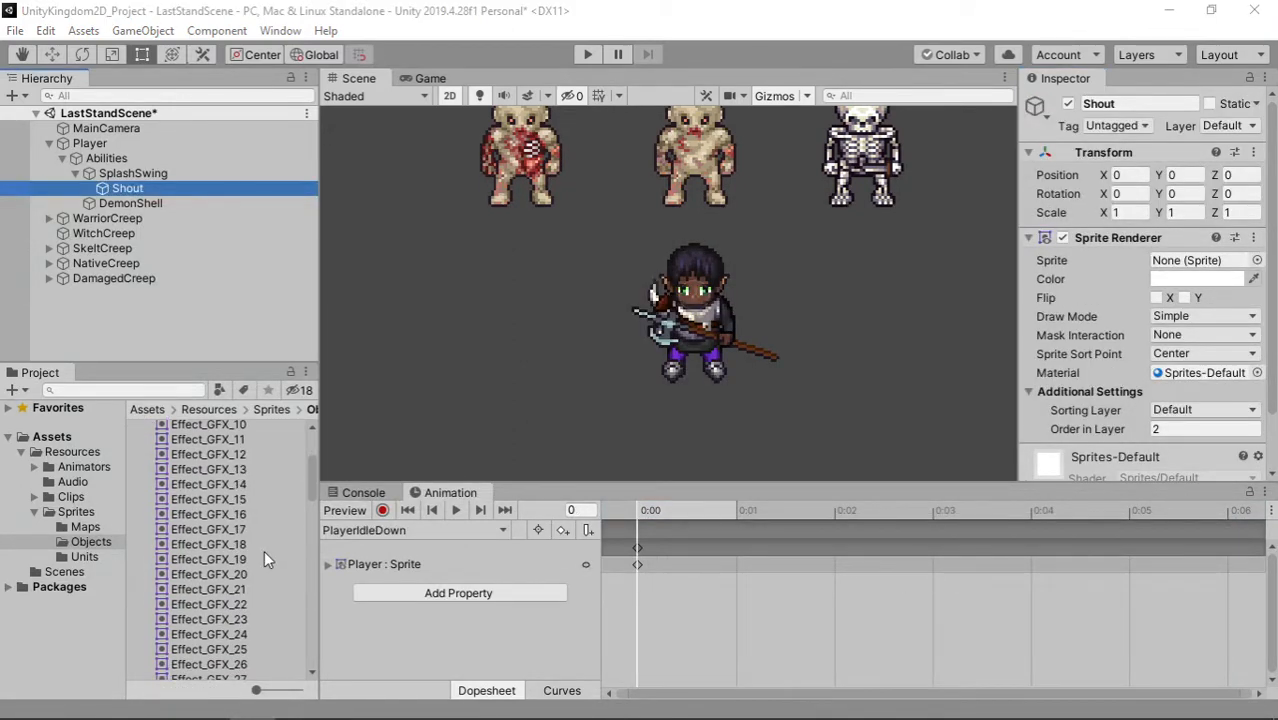
left_click_drag(231, 630, 1195, 261)
key("w")
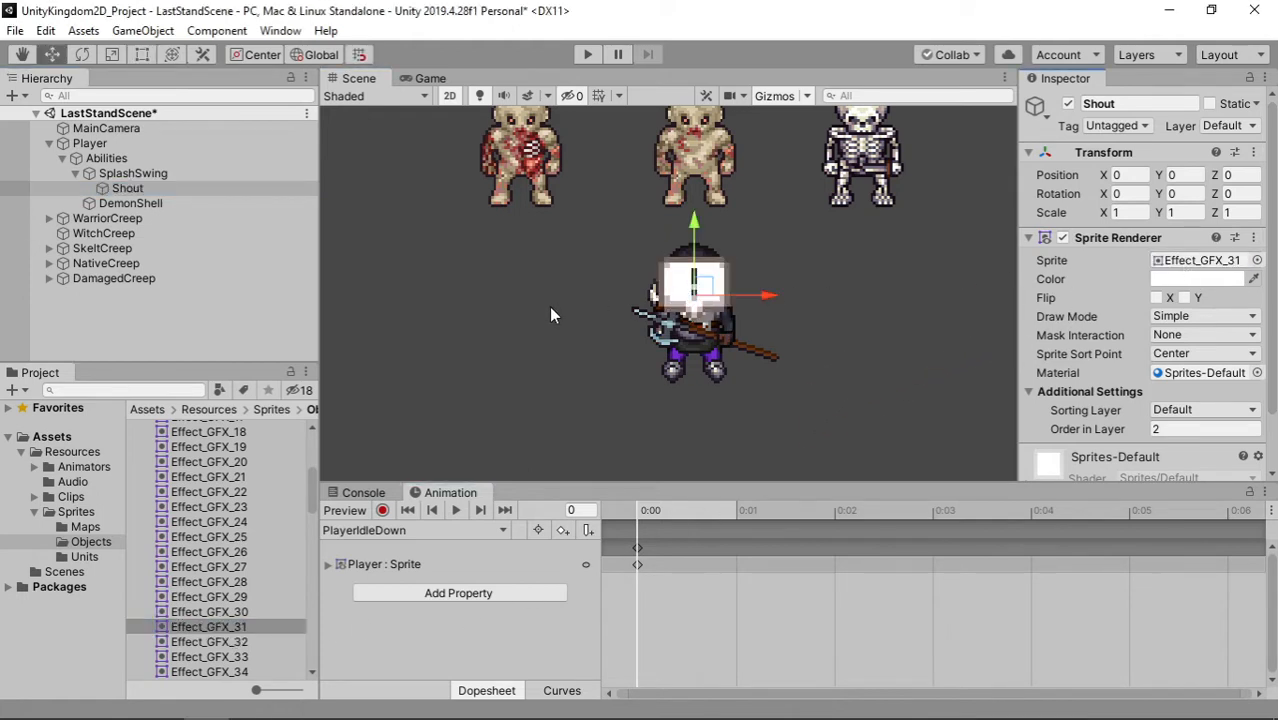
Move Shout straight up above the player's head to about Y 0.762 and deactivate the object
scroll(643, 257, "up", 2)
scroll(749, 251, "up", 1)
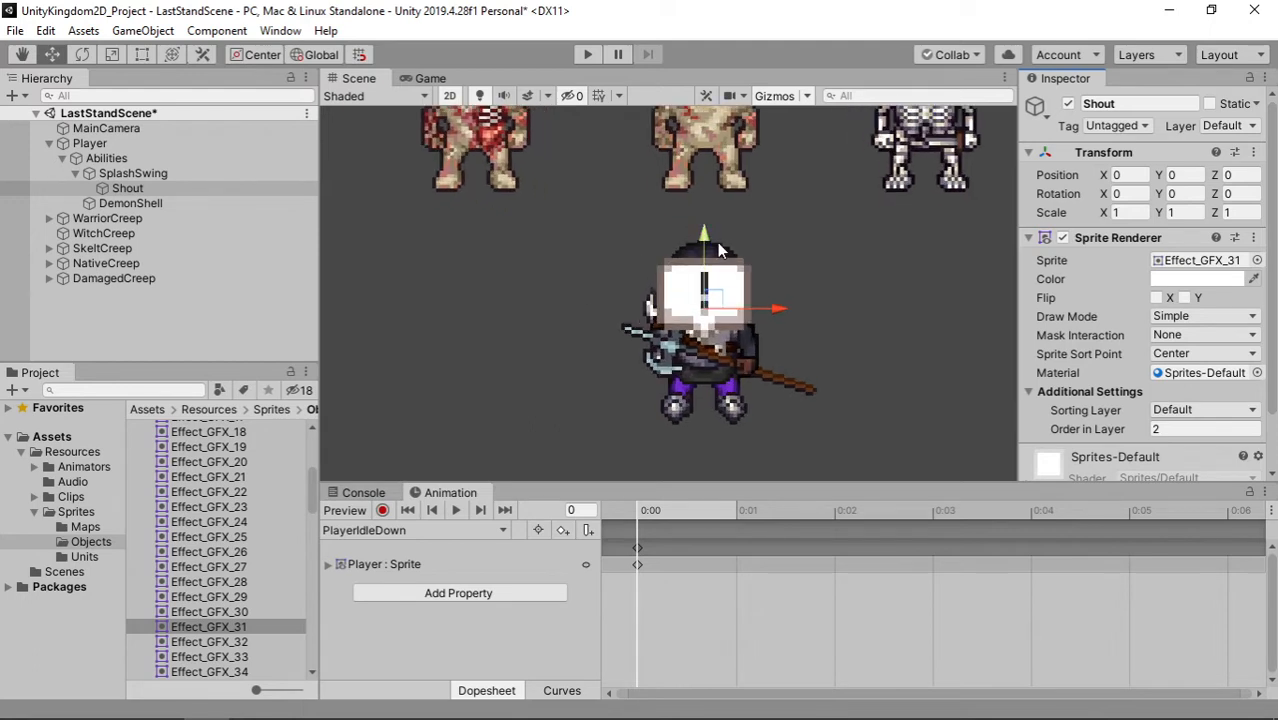
left_click_drag(710, 241, 714, 151)
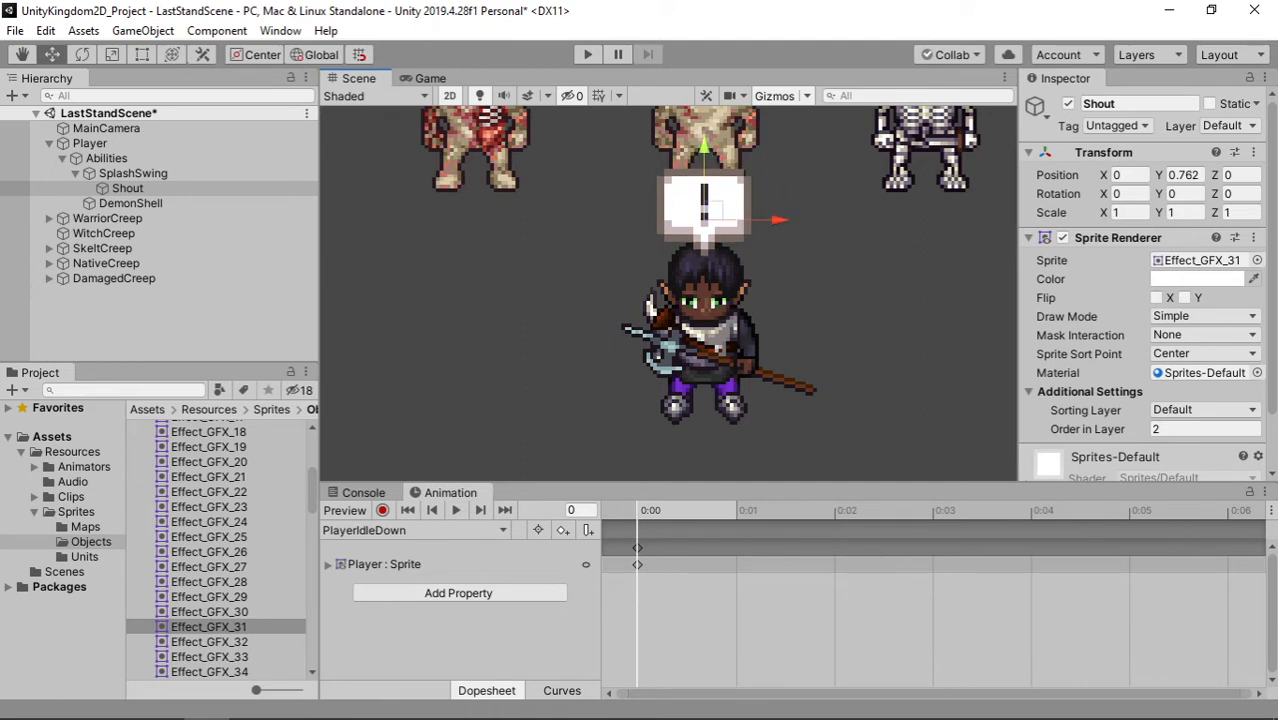
left_click(252, 718)
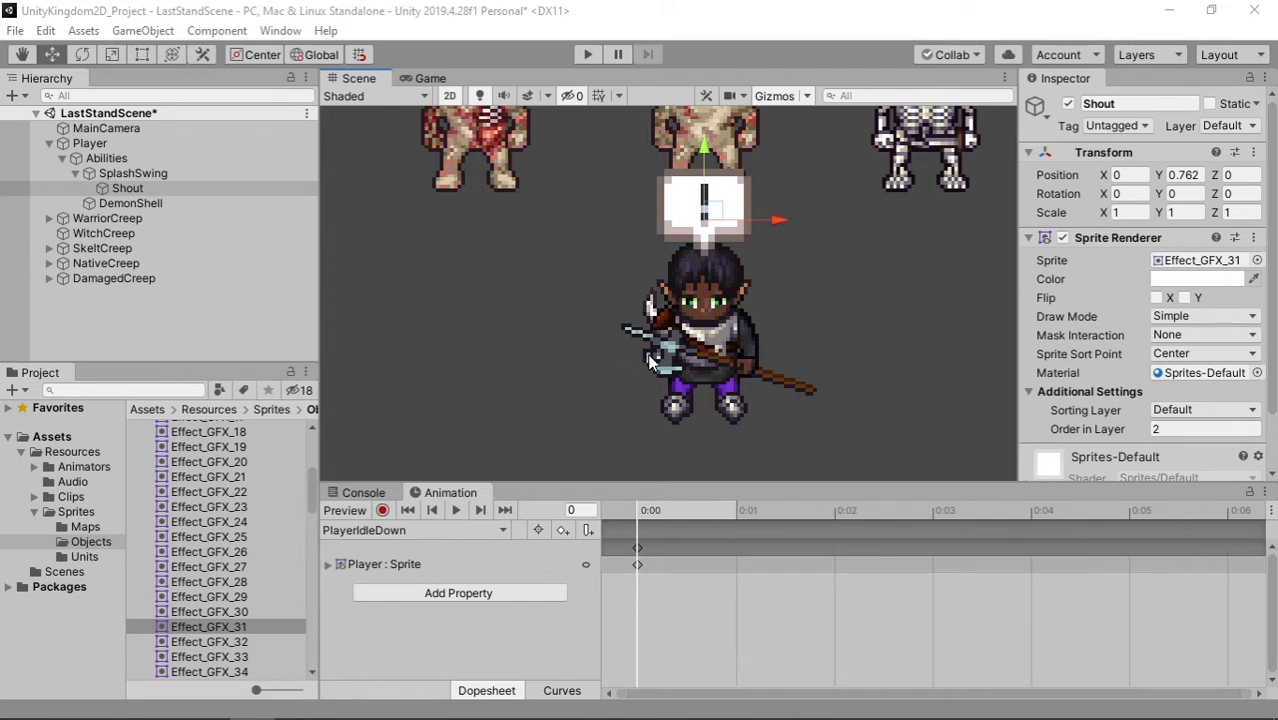
left_click(135, 189)
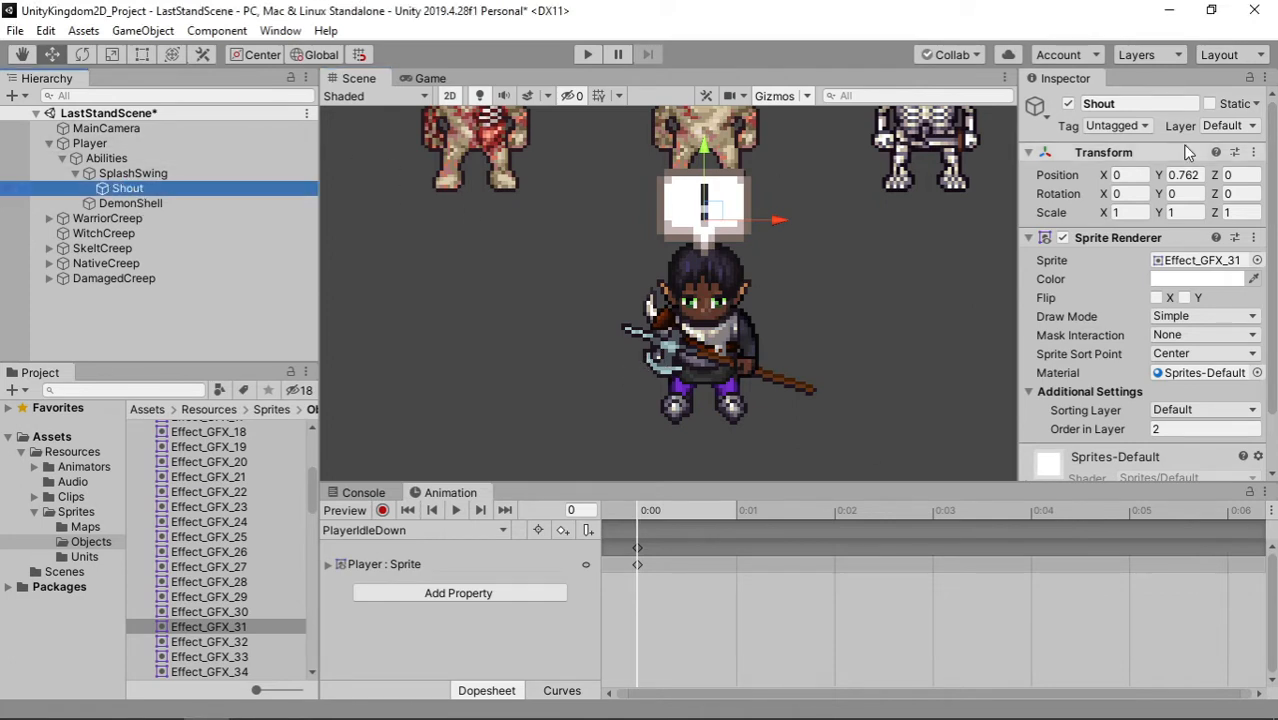
left_click(1064, 107)
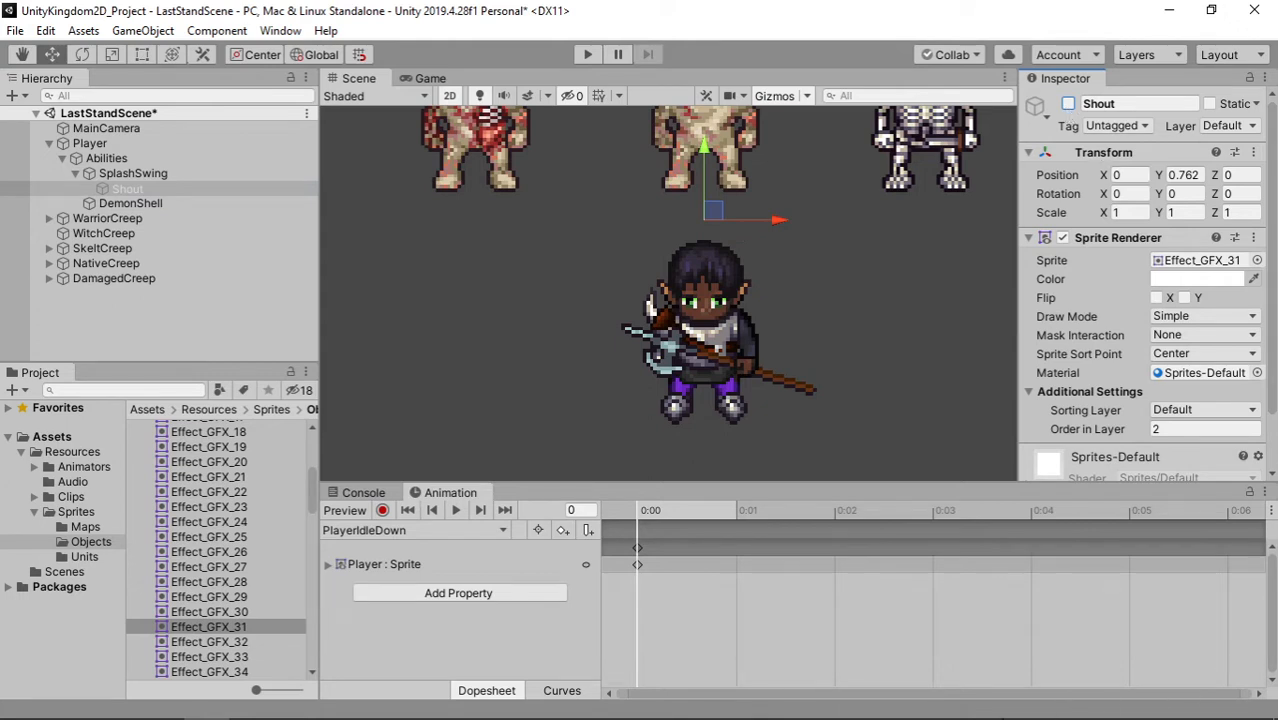
Switch the Animation window from the idle clip to the PlayerSkillSwing clip
left_click(371, 530)
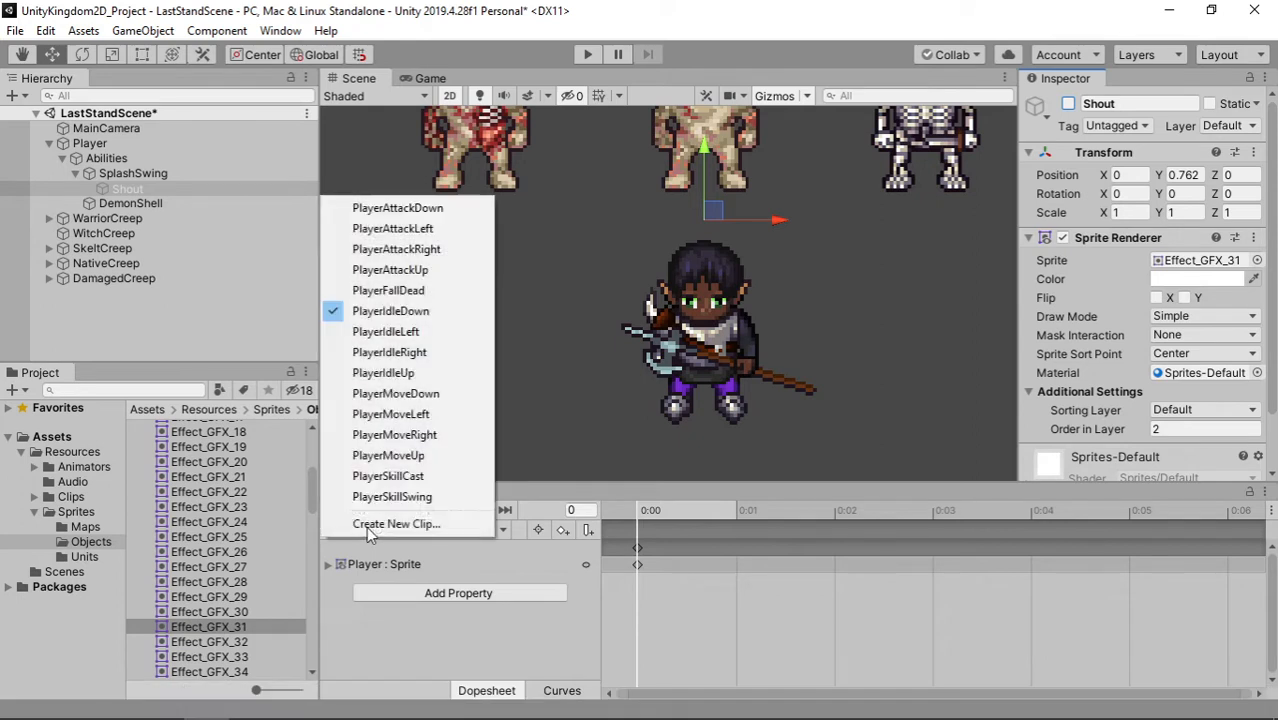
left_click(390, 497)
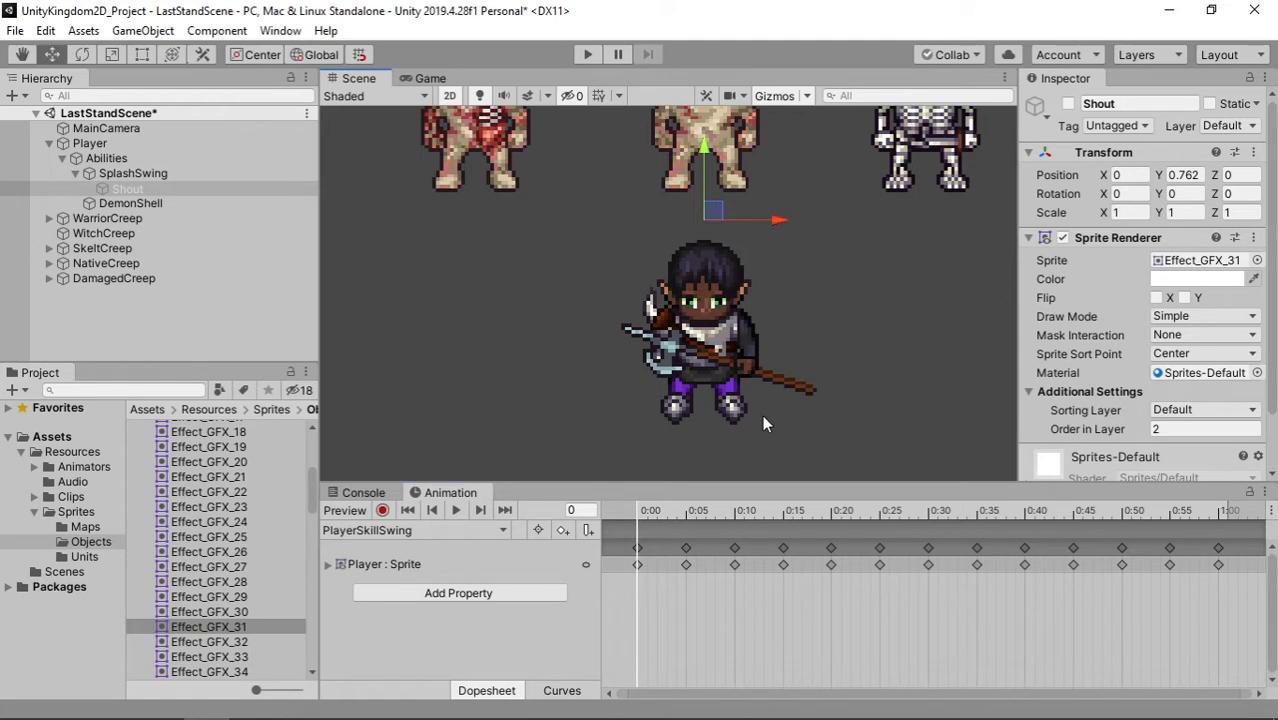
left_click_drag(762, 415, 739, 376)
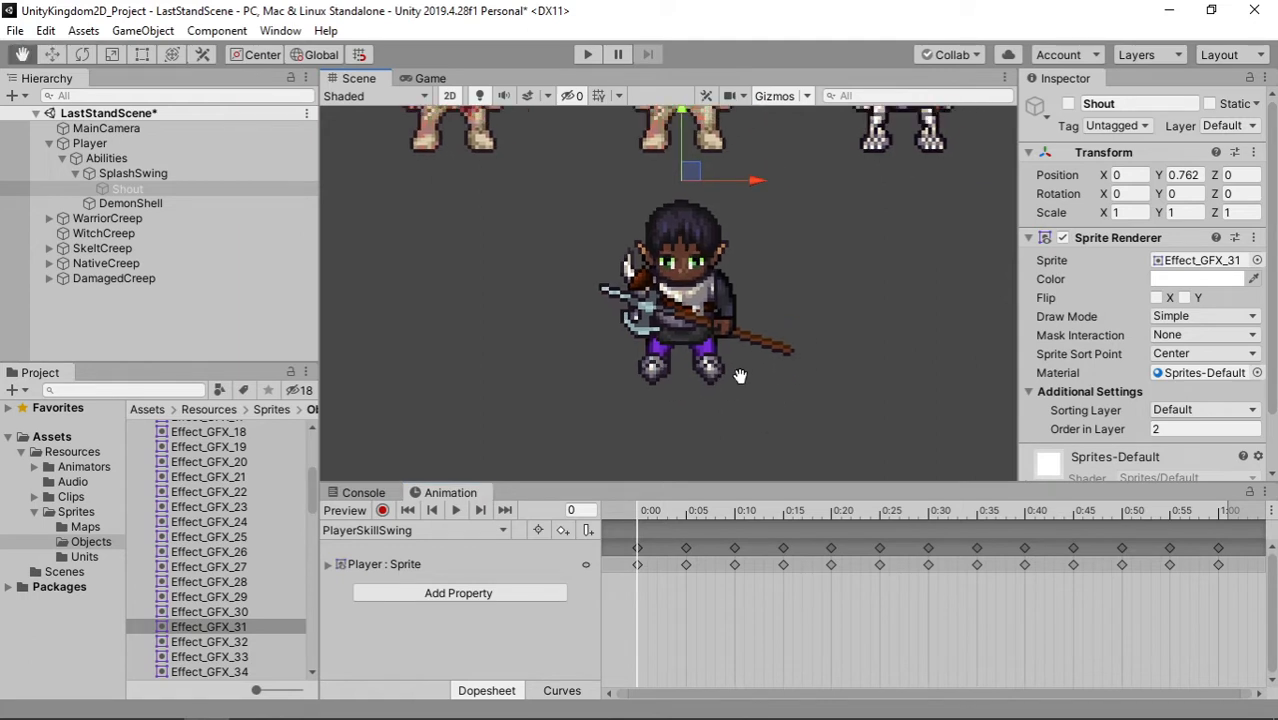
Create a second empty child object under SplashSwing and add a Circle Collider 2D component to it
right_click(134, 172)
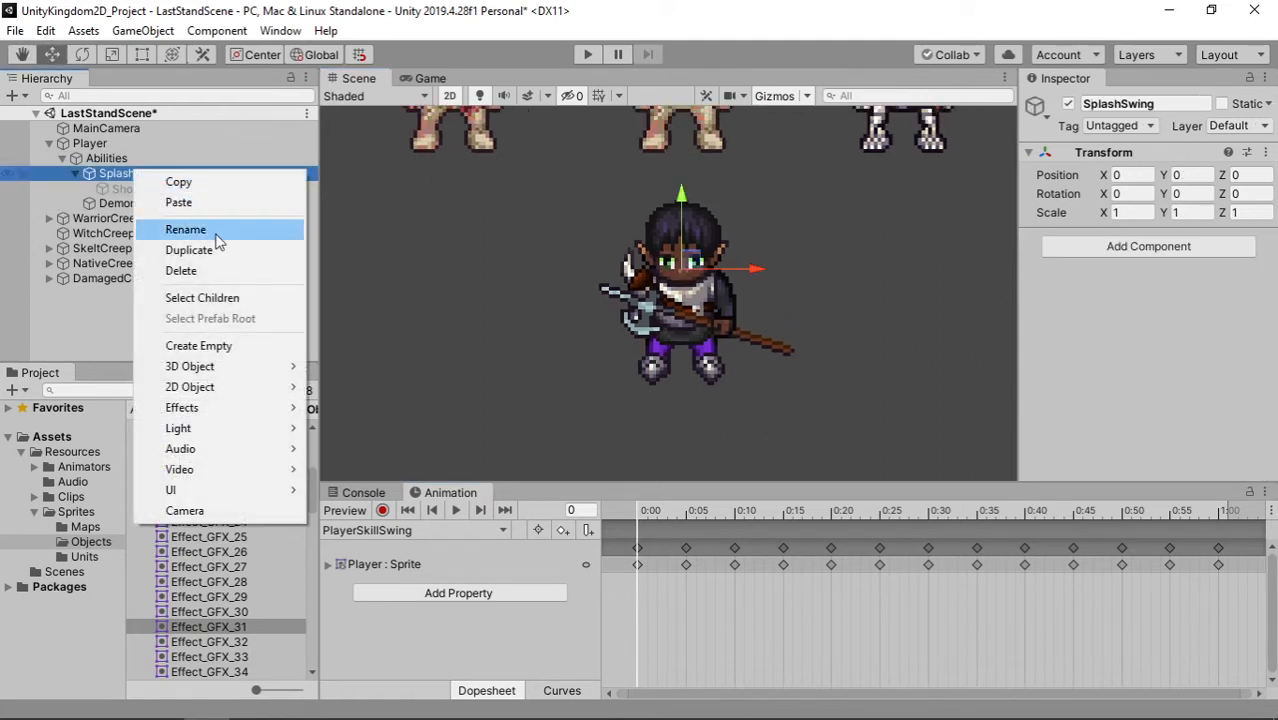
left_click(231, 345)
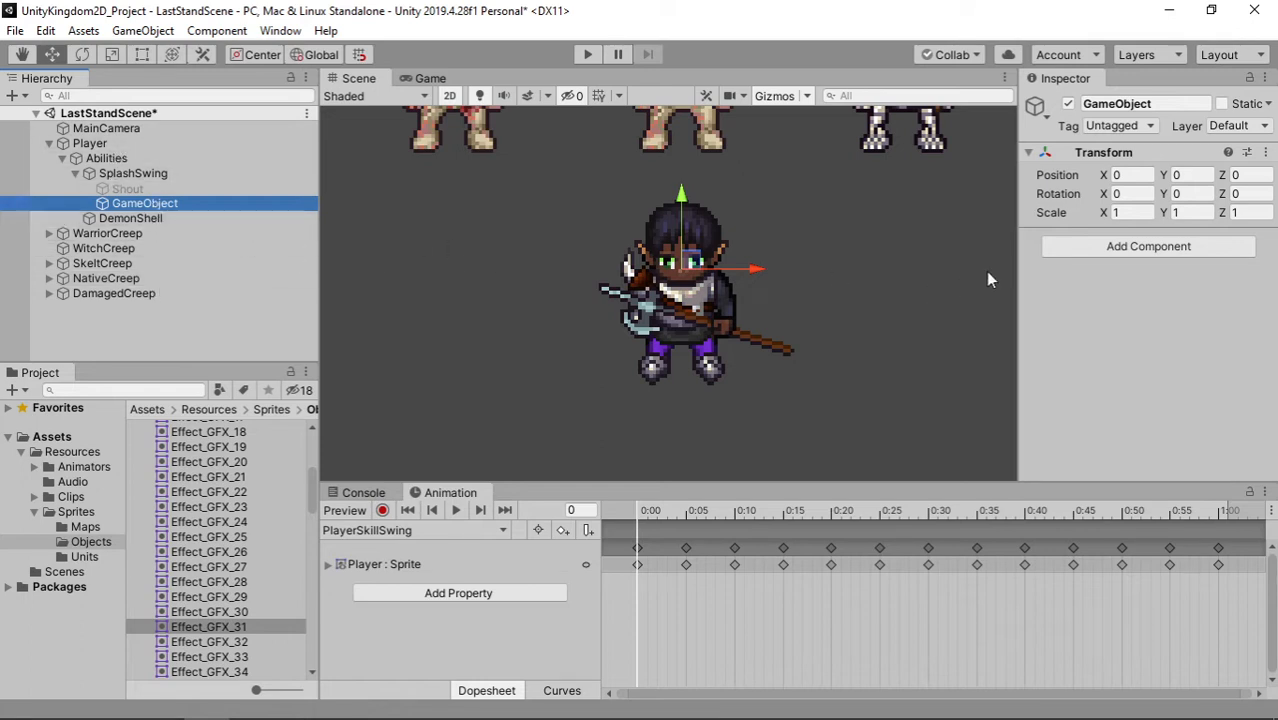
left_click(1068, 256)
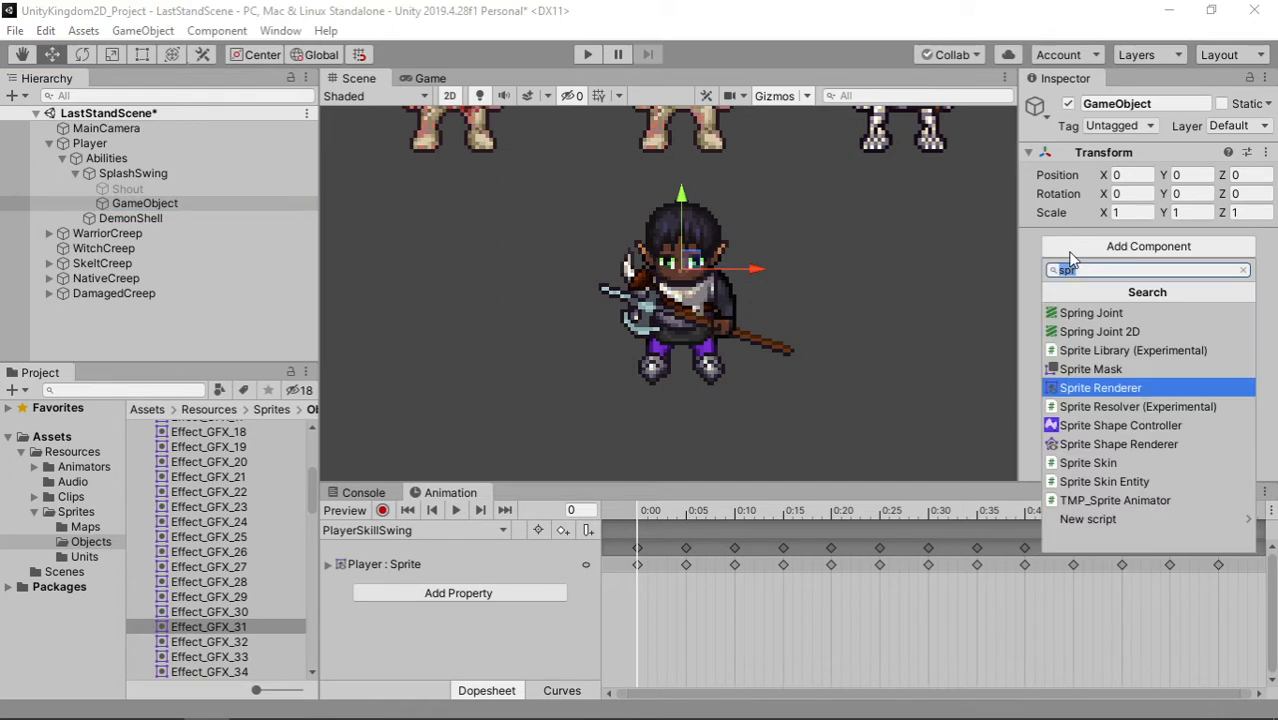
type("cir")
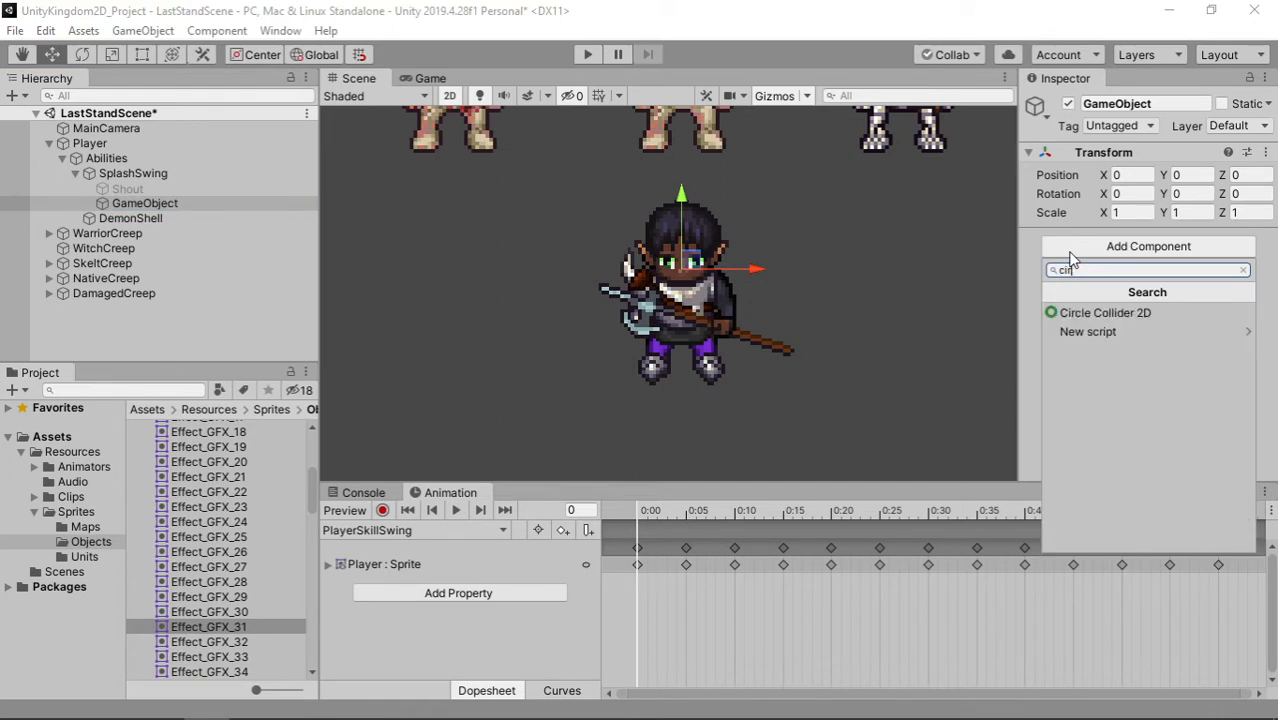
left_click(1112, 313)
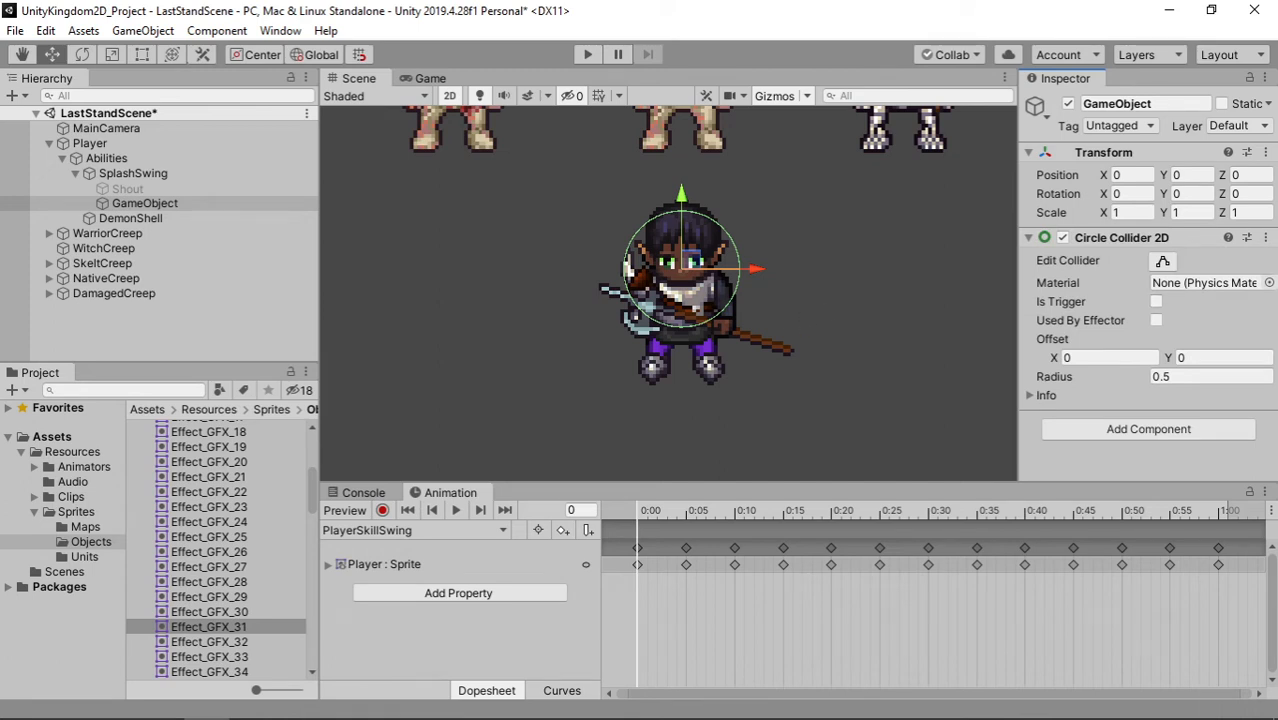
Set the Circle Collider 2D's radius to 2.5 and enable Is Trigger
key("alt+Tab")
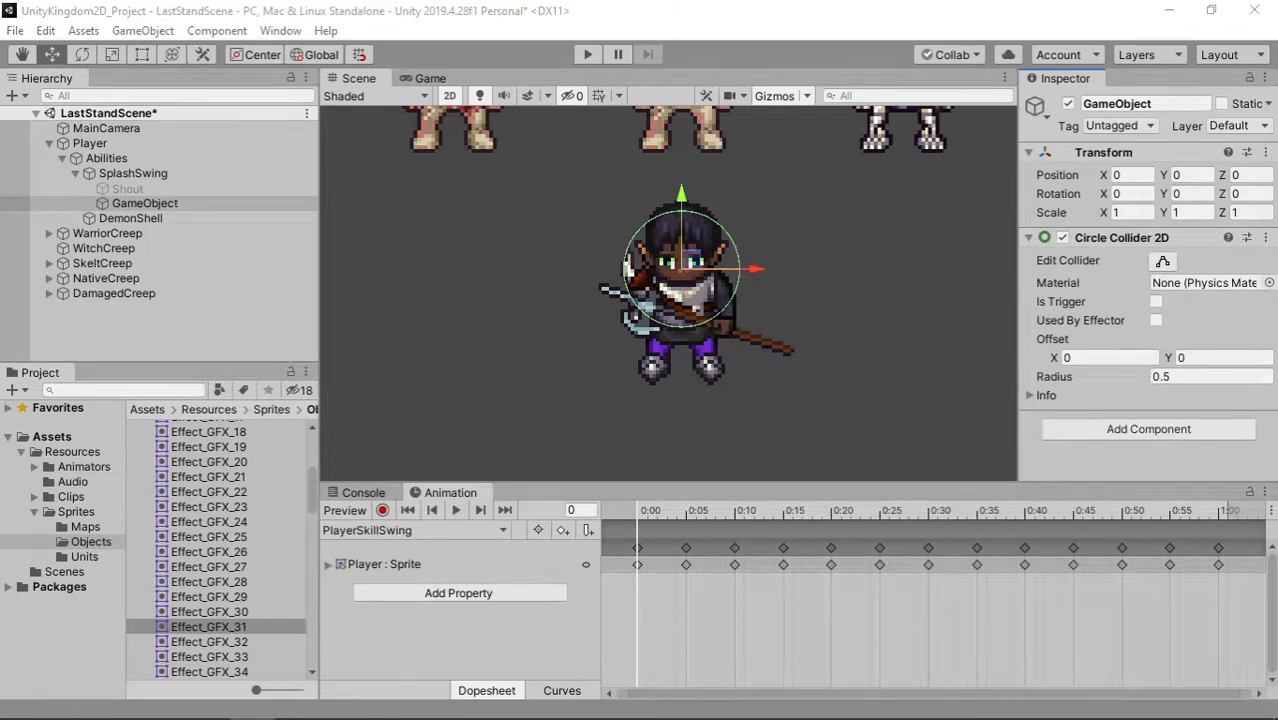
left_click(1156, 377)
left_click(1157, 379)
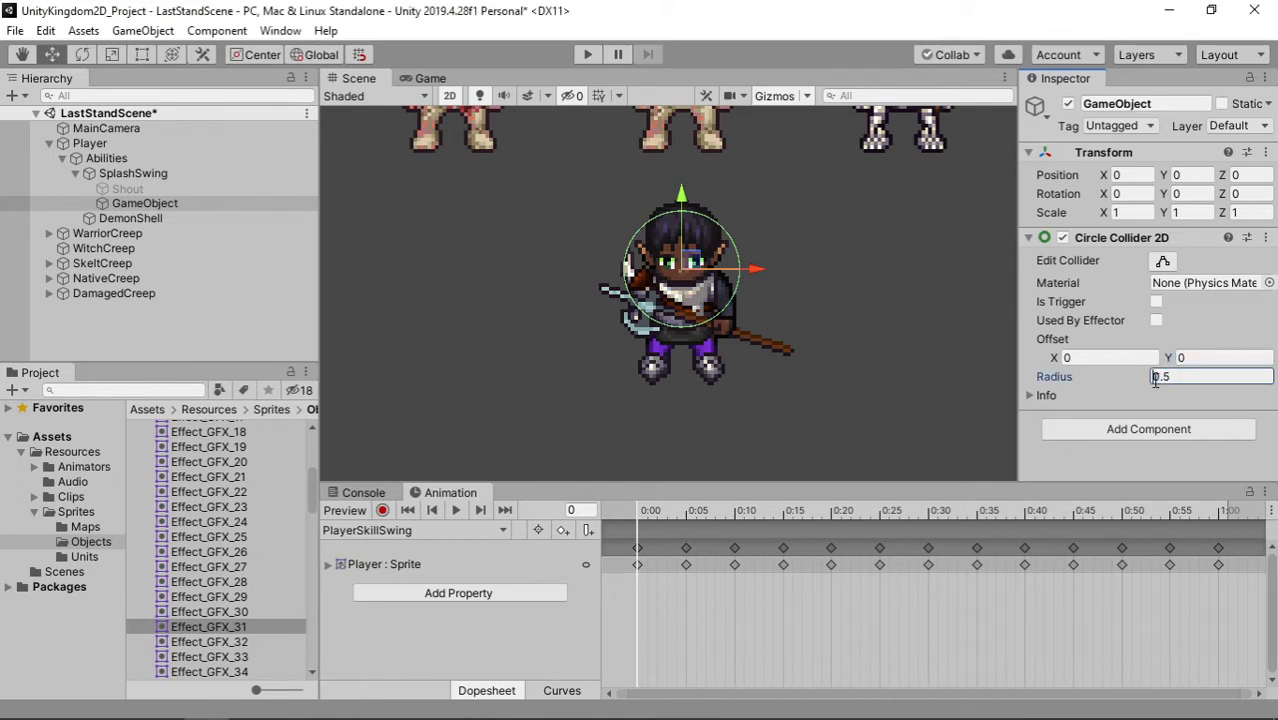
type("2.5")
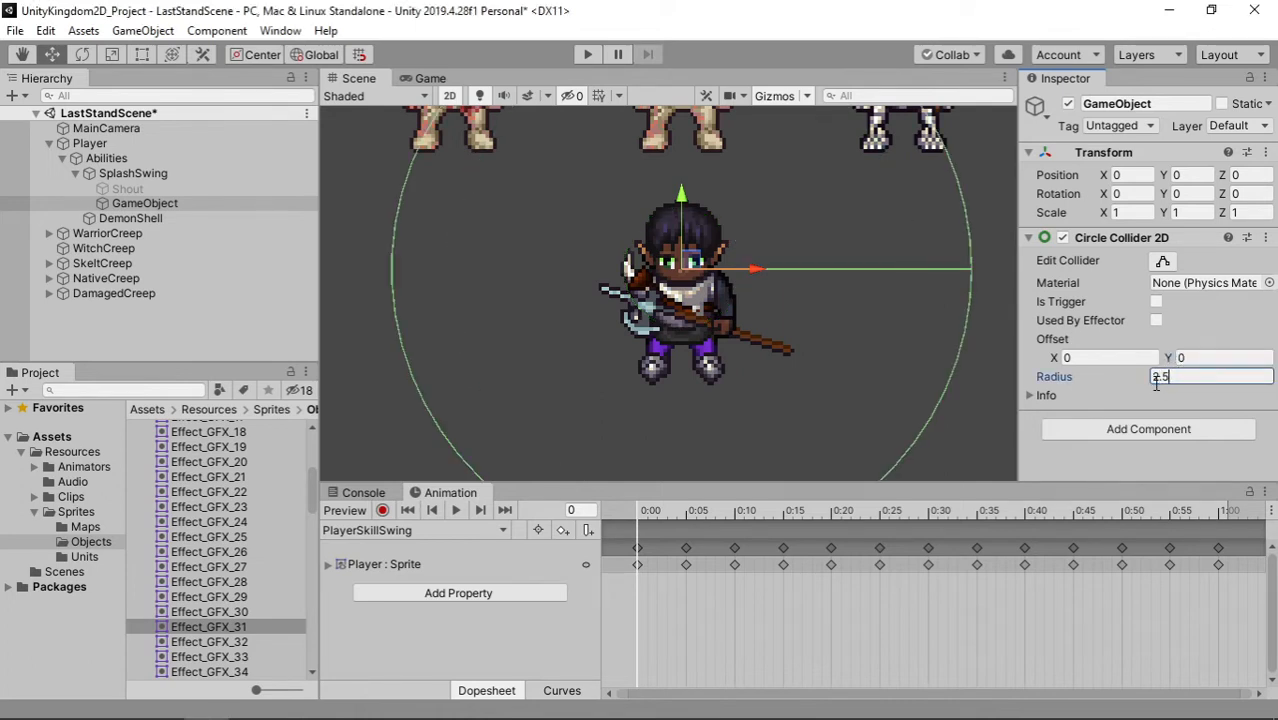
scroll(854, 304, "down", 5)
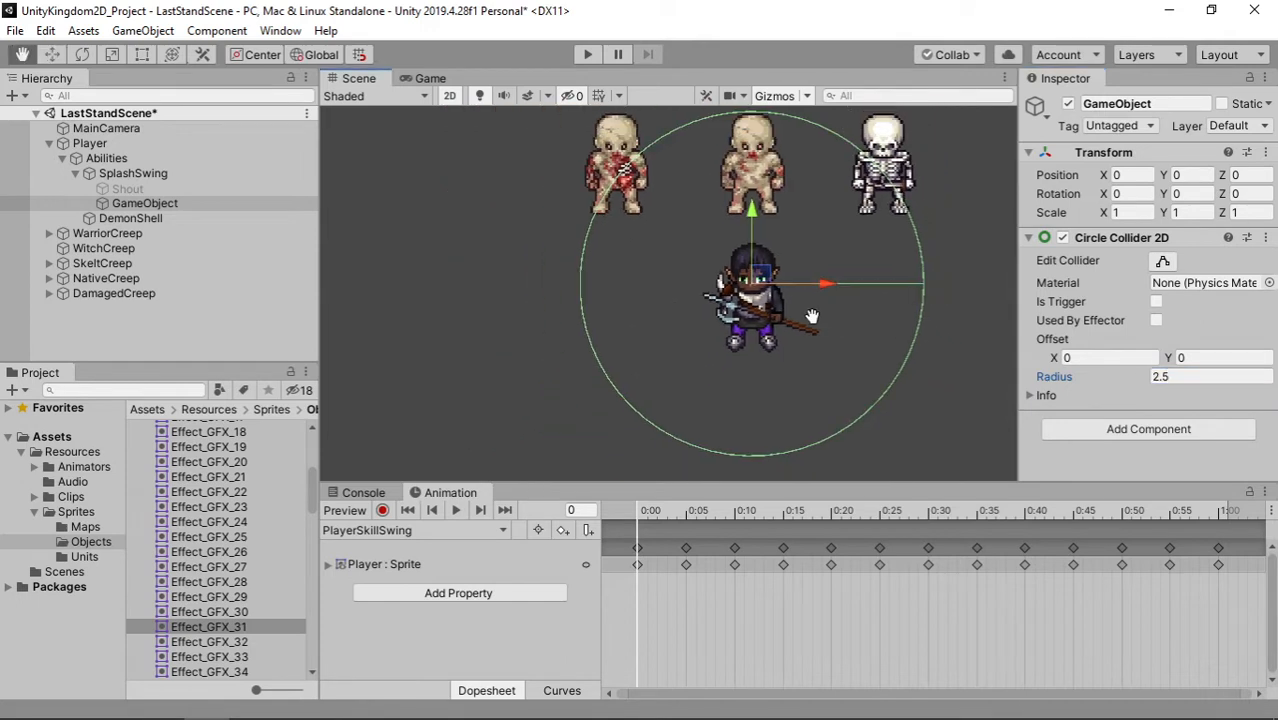
middle_click_drag(845, 312, 778, 304)
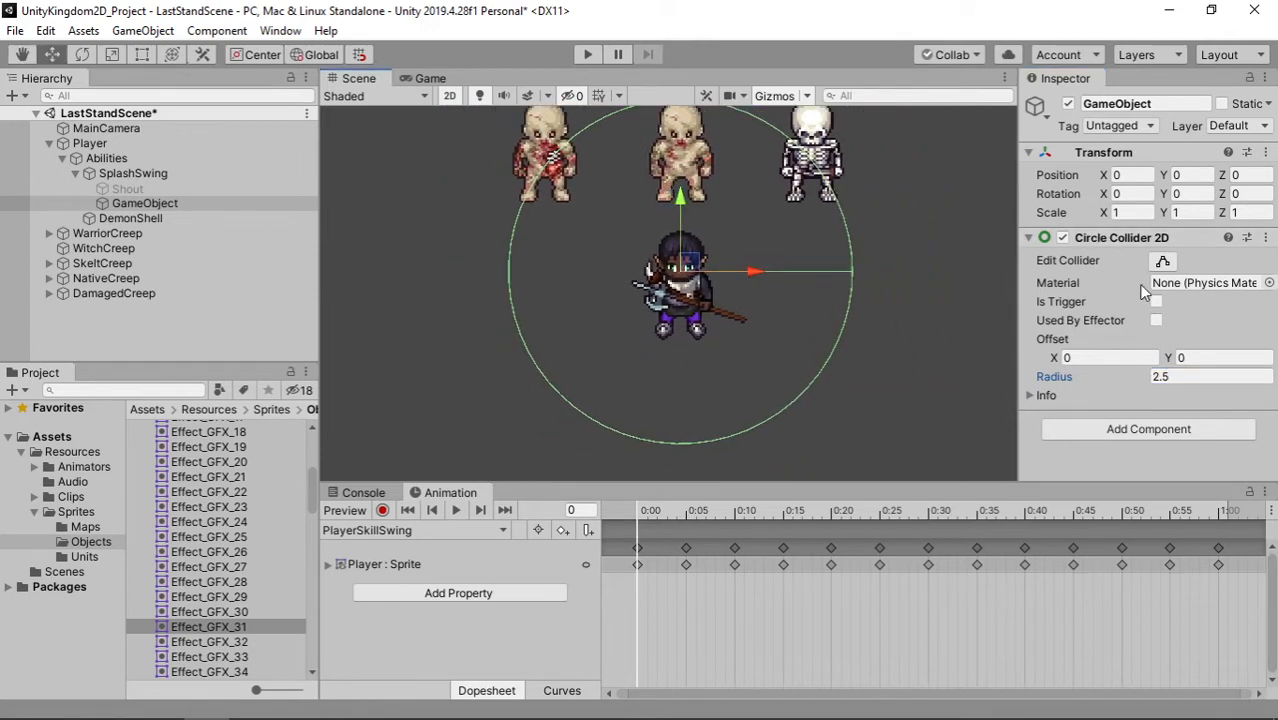
left_click(1157, 304)
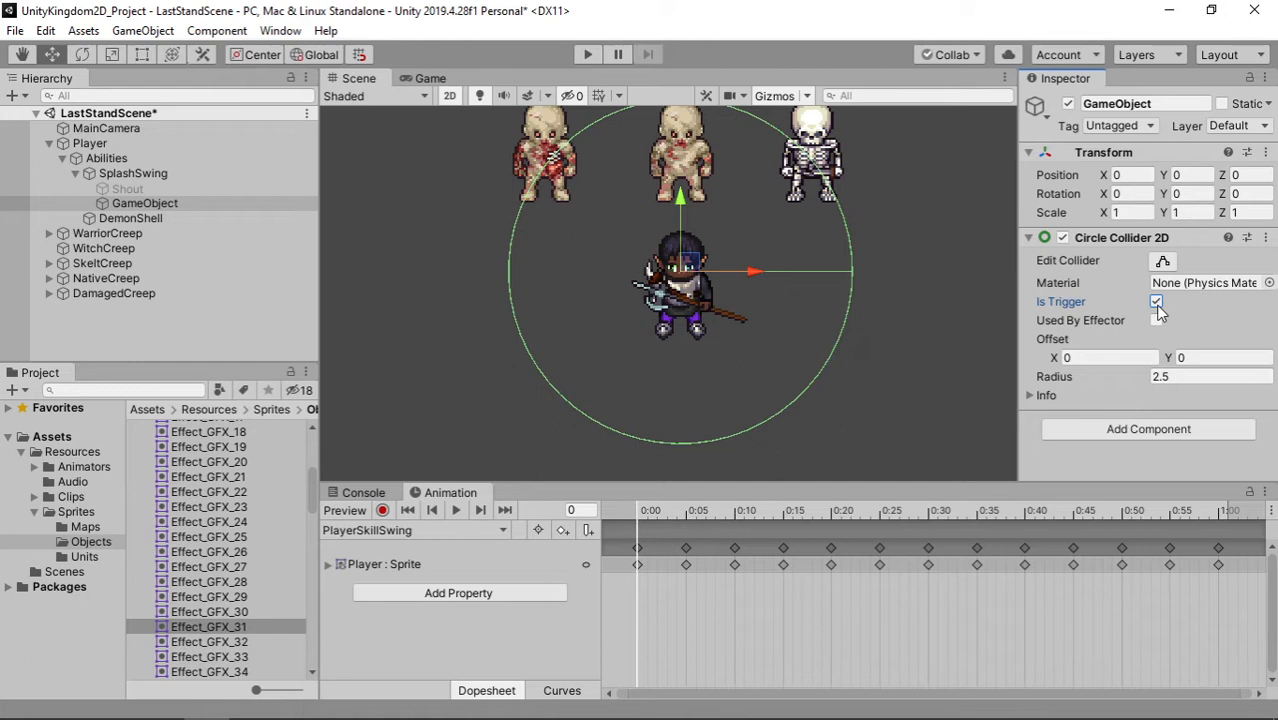
key("alt+Tab")
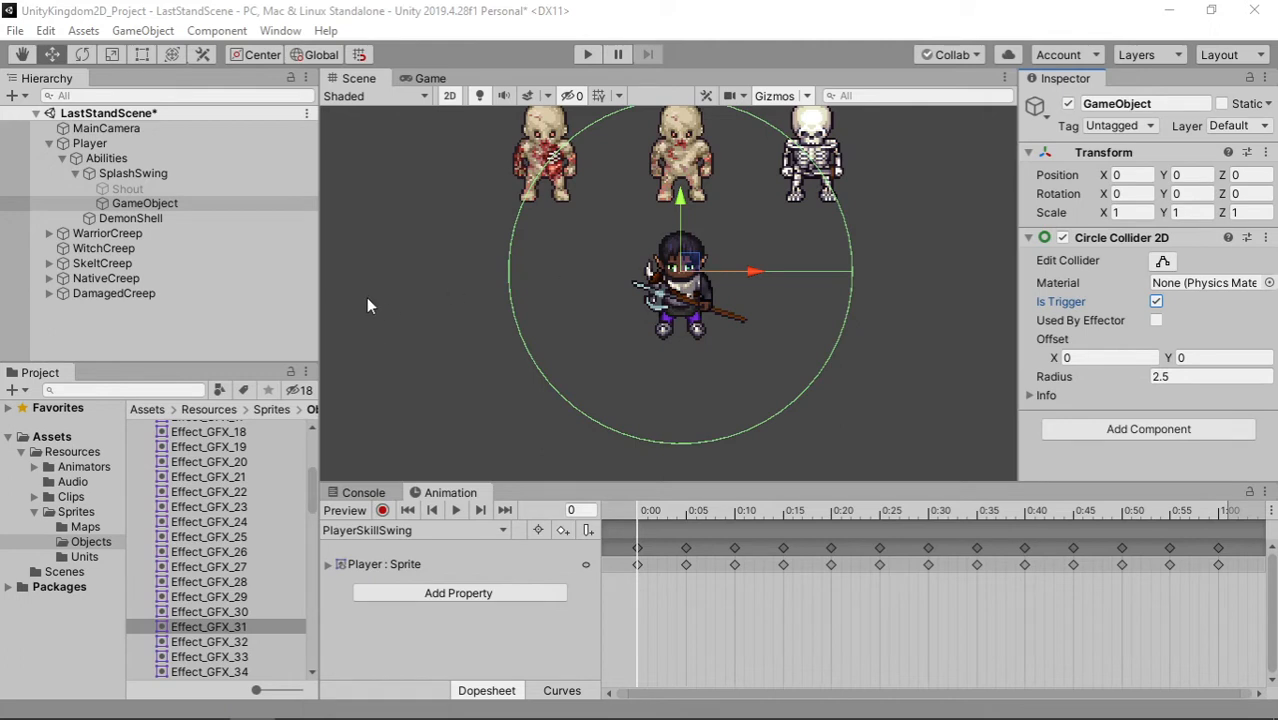
Rename the new collider object under SplashSwing as HitArea
left_click(142, 203)
type("H")
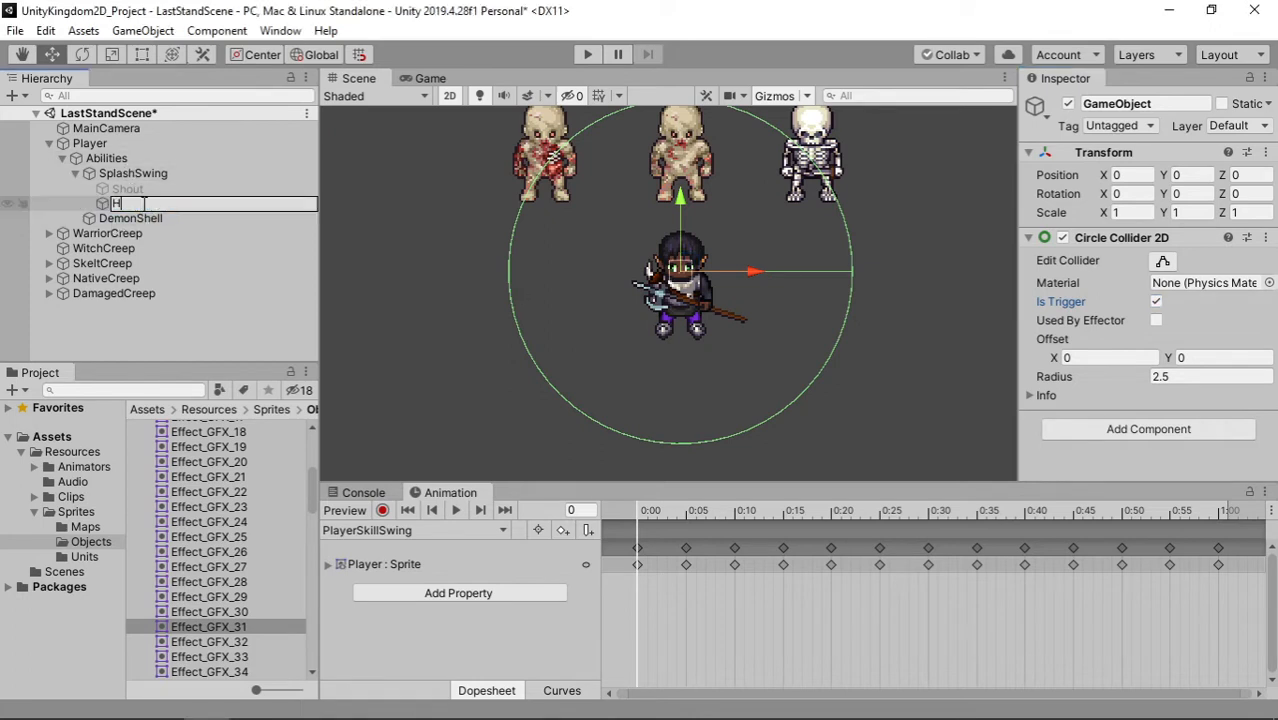
type("itArea")
key("Return")
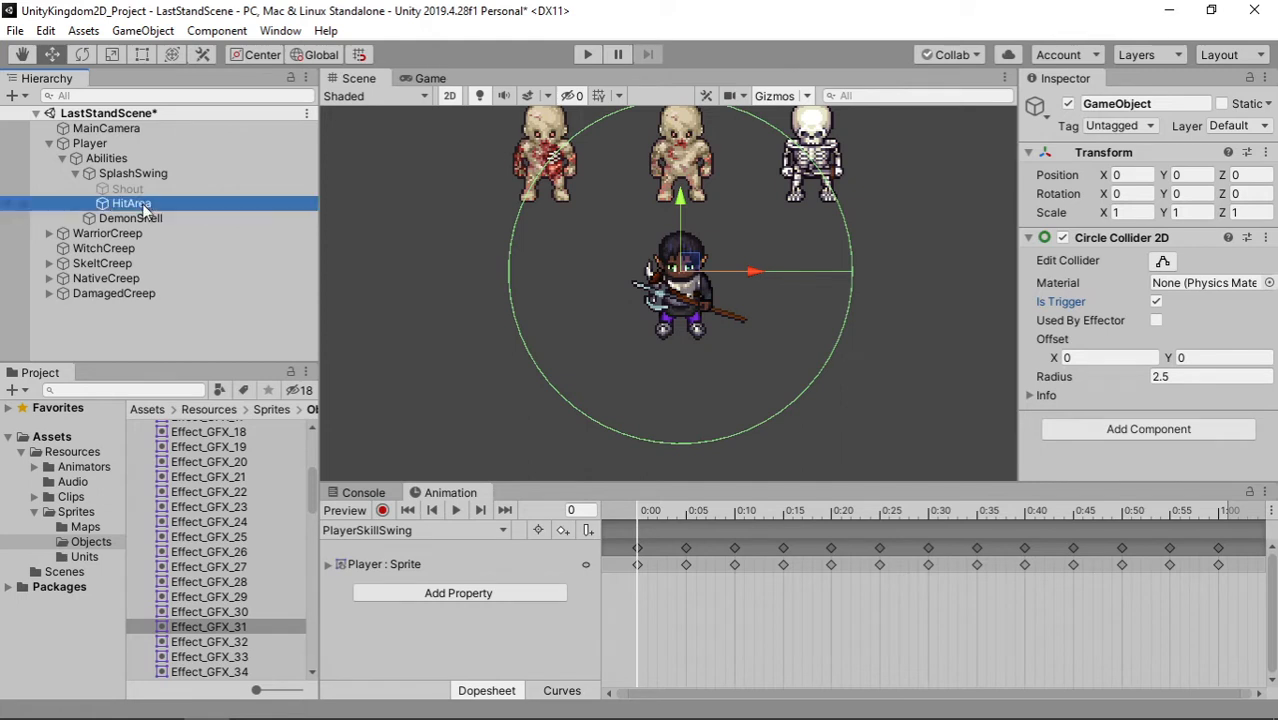
Reorder HitArea above Shout within SplashSwing and deactivate HitArea
left_click_drag(145, 207, 150, 187)
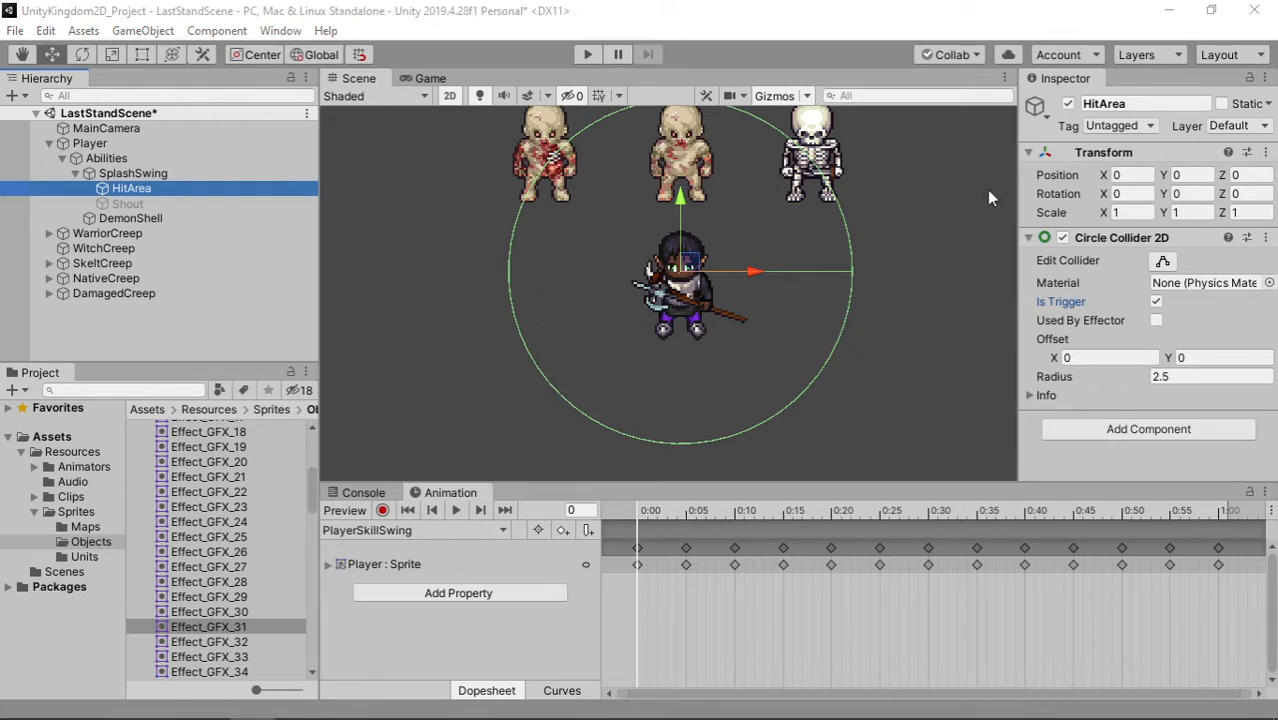
left_click(1068, 104)
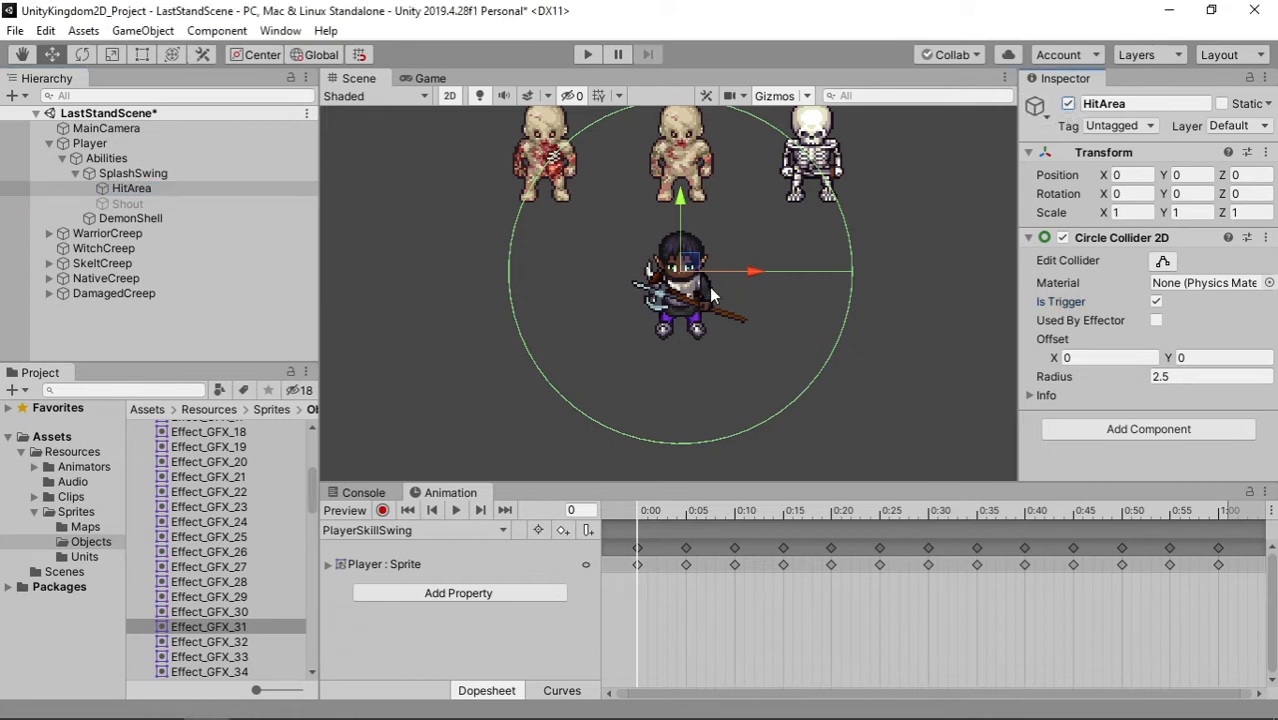
left_click(1068, 104)
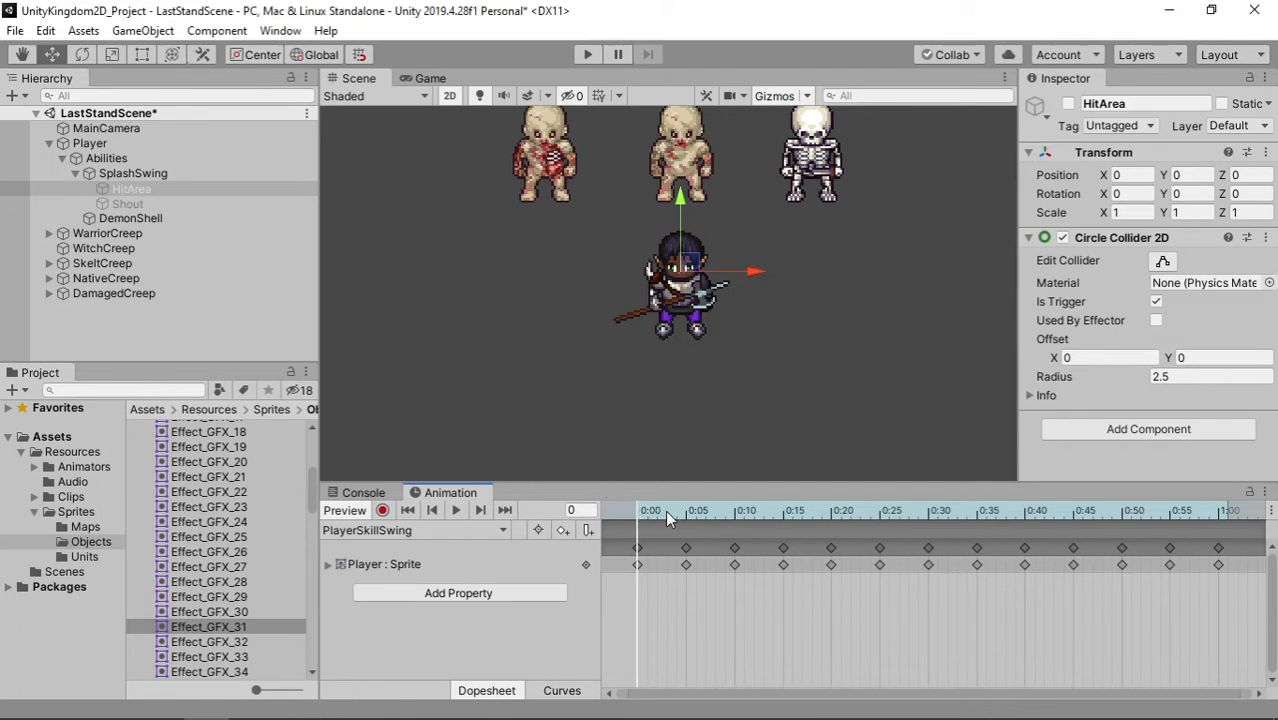
Record a keyframe at frame 10 of PlayerSkillSwing that activates the Shout object
left_click_drag(665, 510, 730, 527)
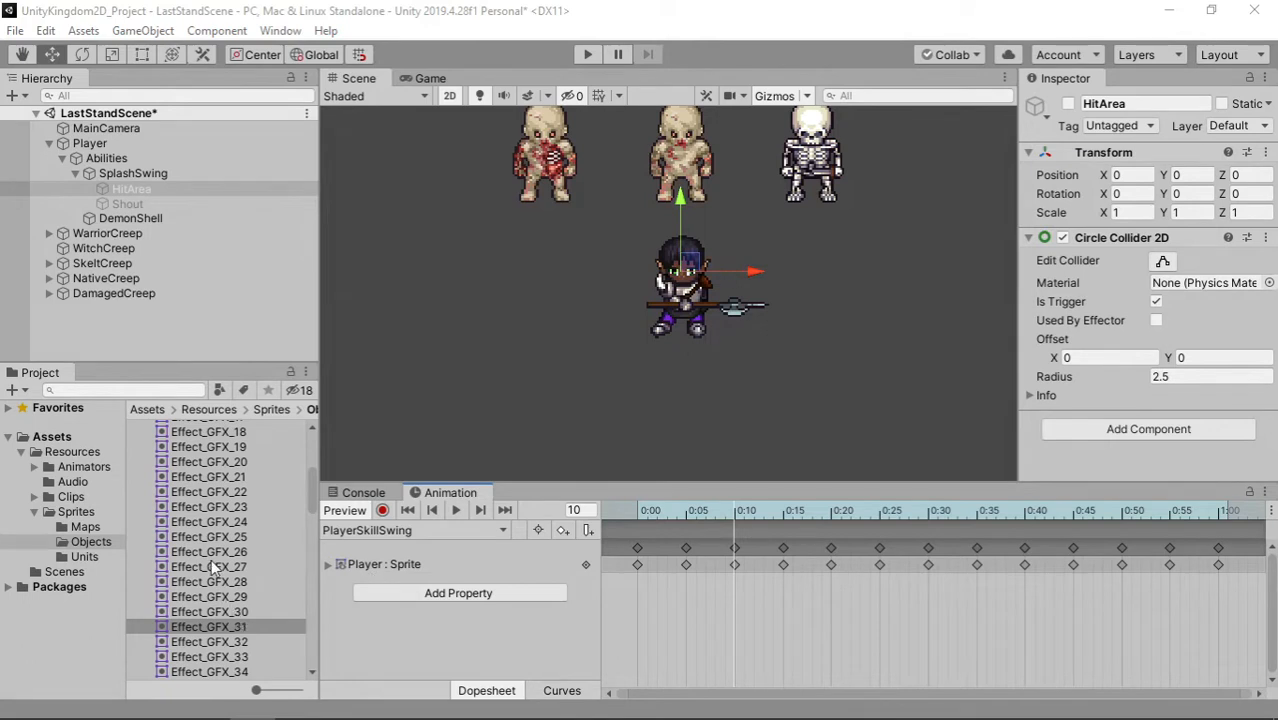
left_click(388, 506)
left_click(175, 202)
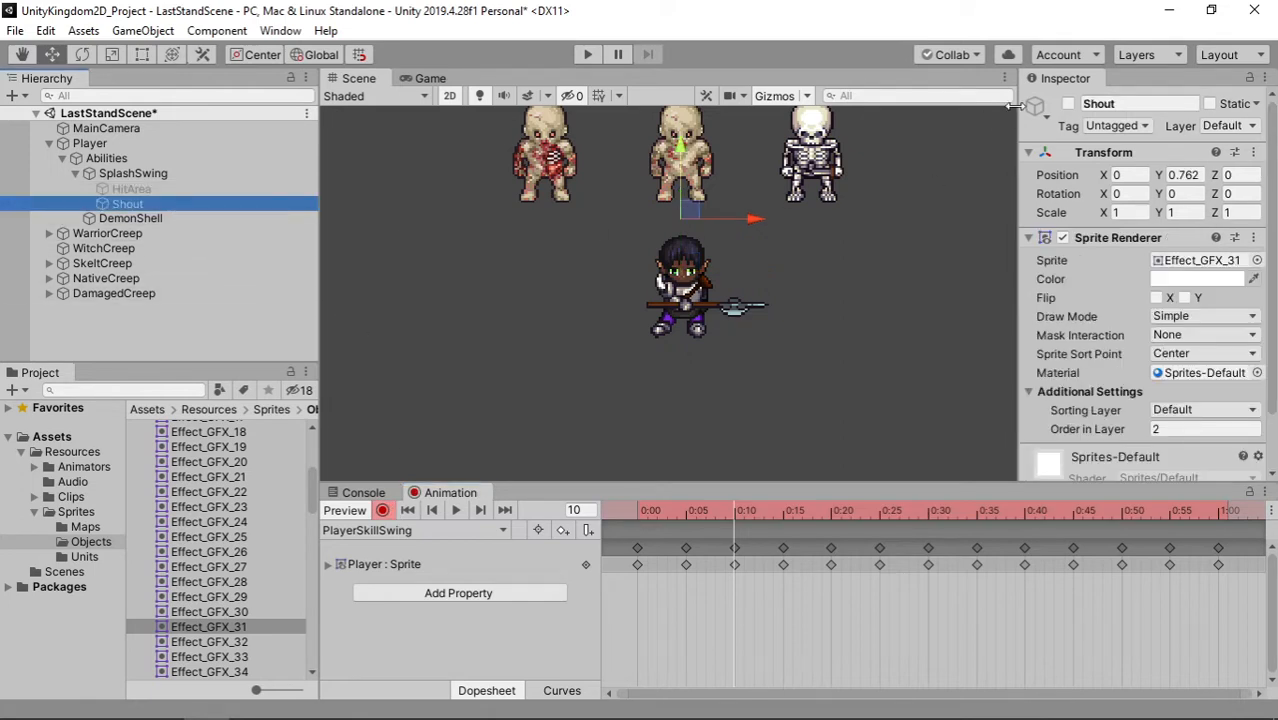
left_click(1068, 103)
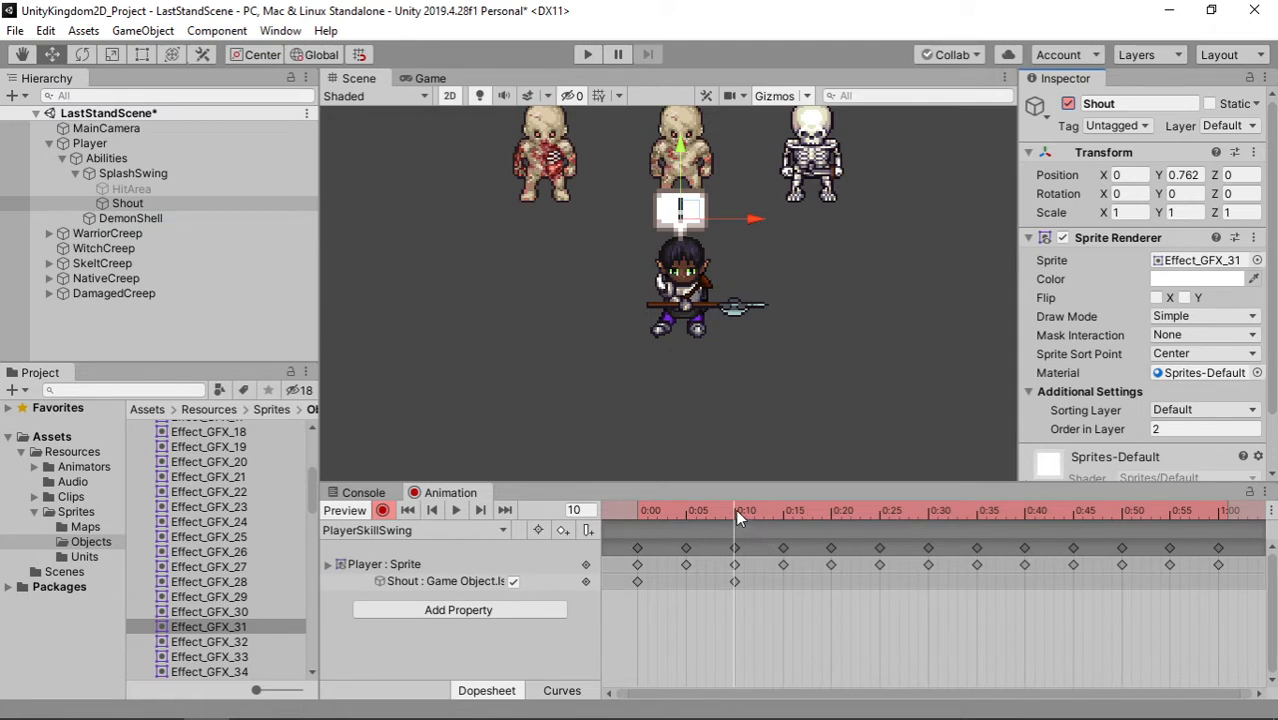
Key Shout's sprite in PlayerSkillSwing as Effect_GFX_45 at frame 20 and Effect_GFX_31 at frame 30
left_click_drag(735, 509, 831, 516)
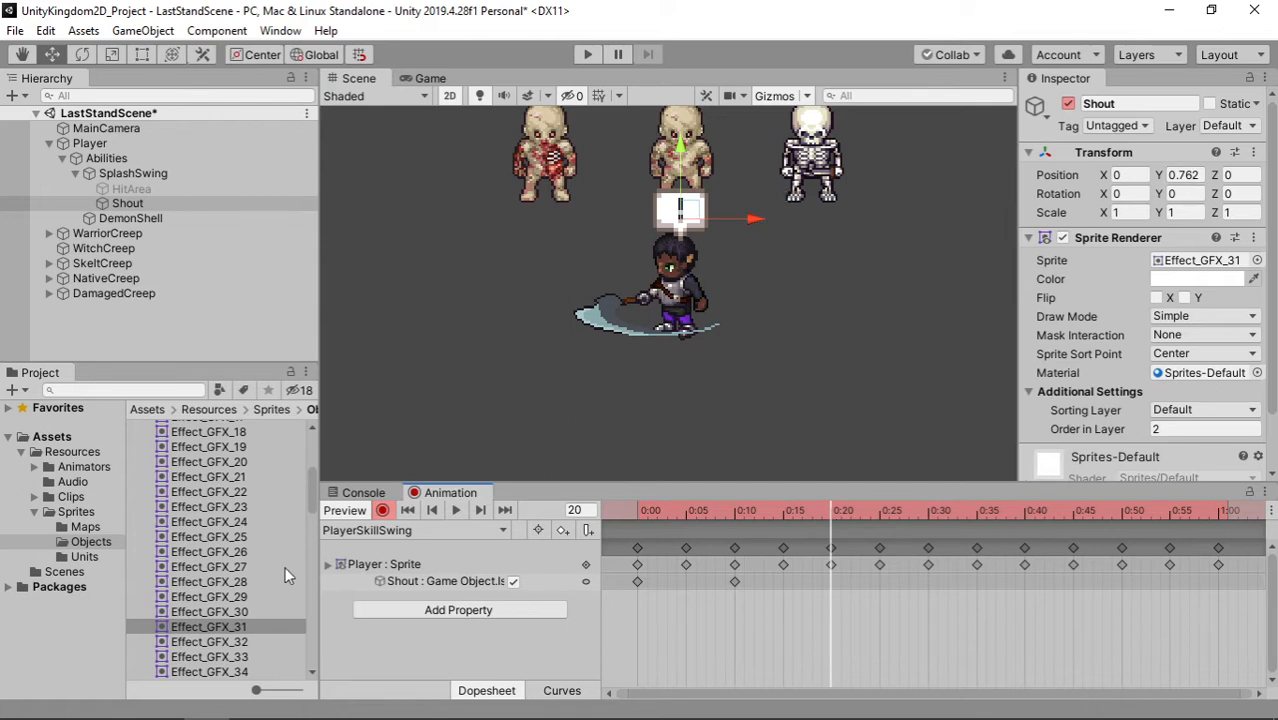
scroll(284, 575, "down", 5)
left_click_drag(232, 642, 1202, 261)
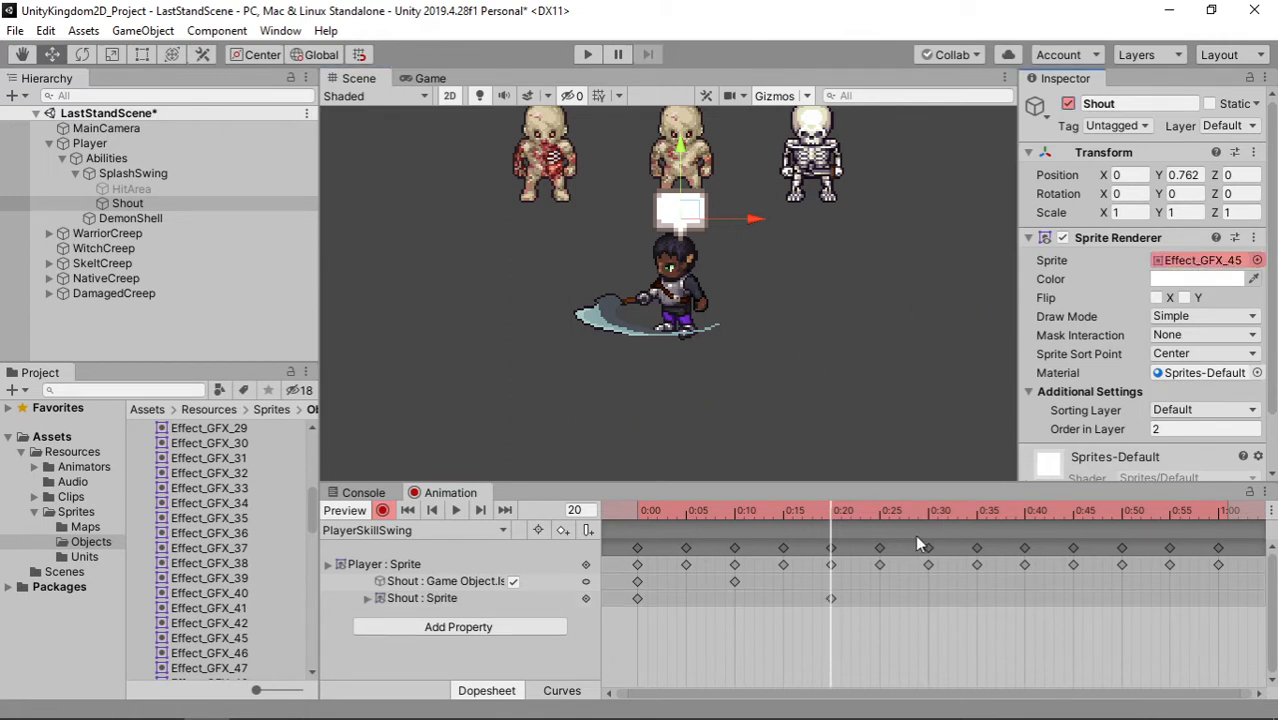
left_click(928, 512)
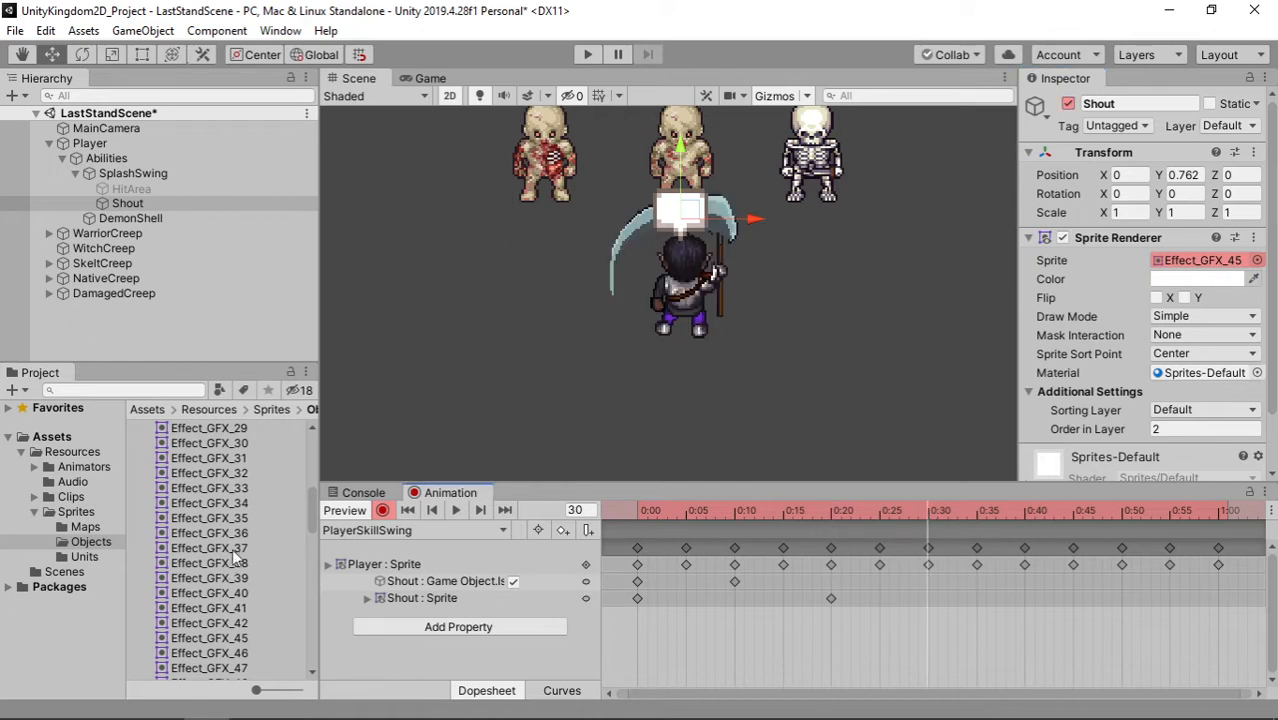
left_click_drag(240, 463, 1168, 274)
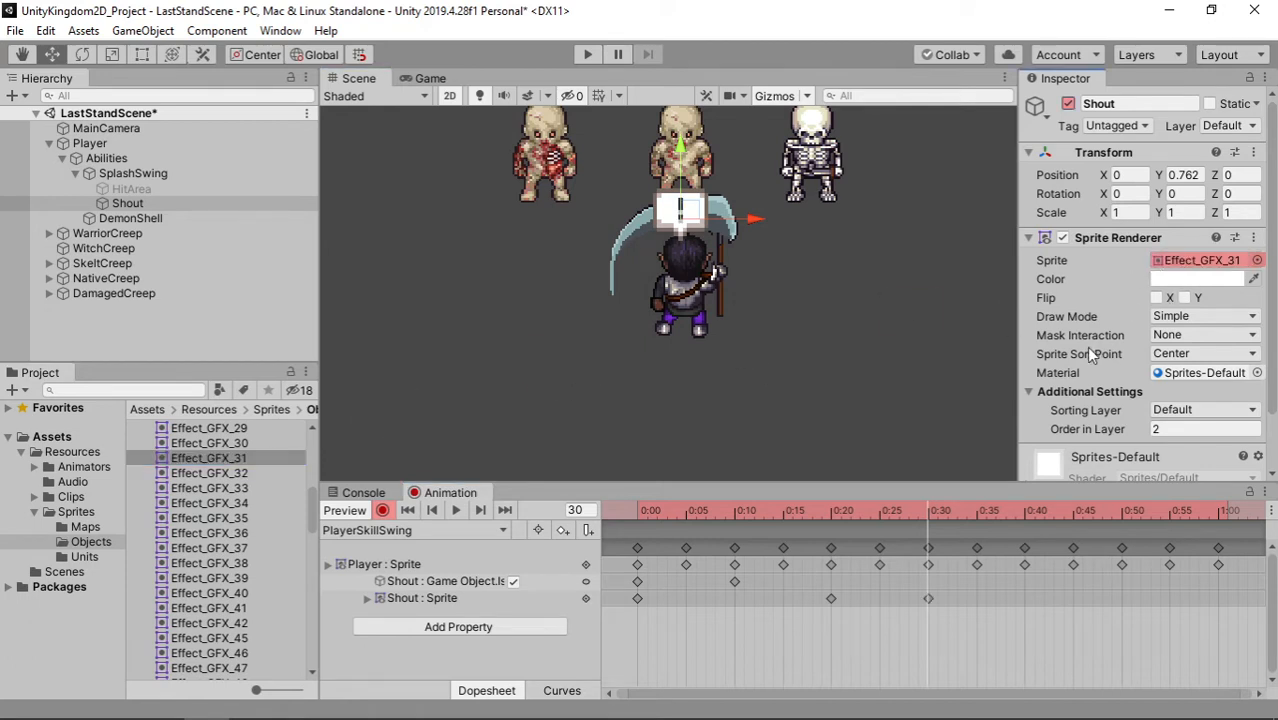
Key Shout's sprite in PlayerSkillSwing as Effect_GFX_45 at frame 40 and Effect_GFX_31 at frame 50
left_click(1024, 511)
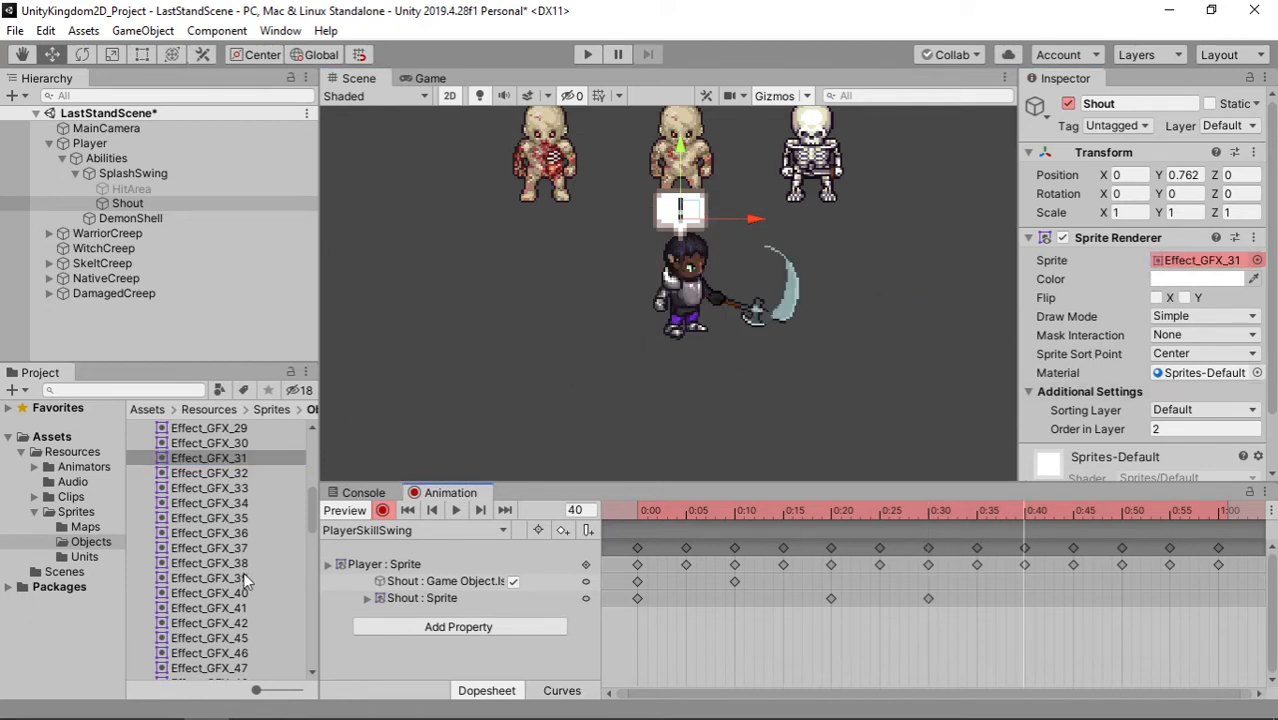
left_click_drag(236, 638, 1216, 260)
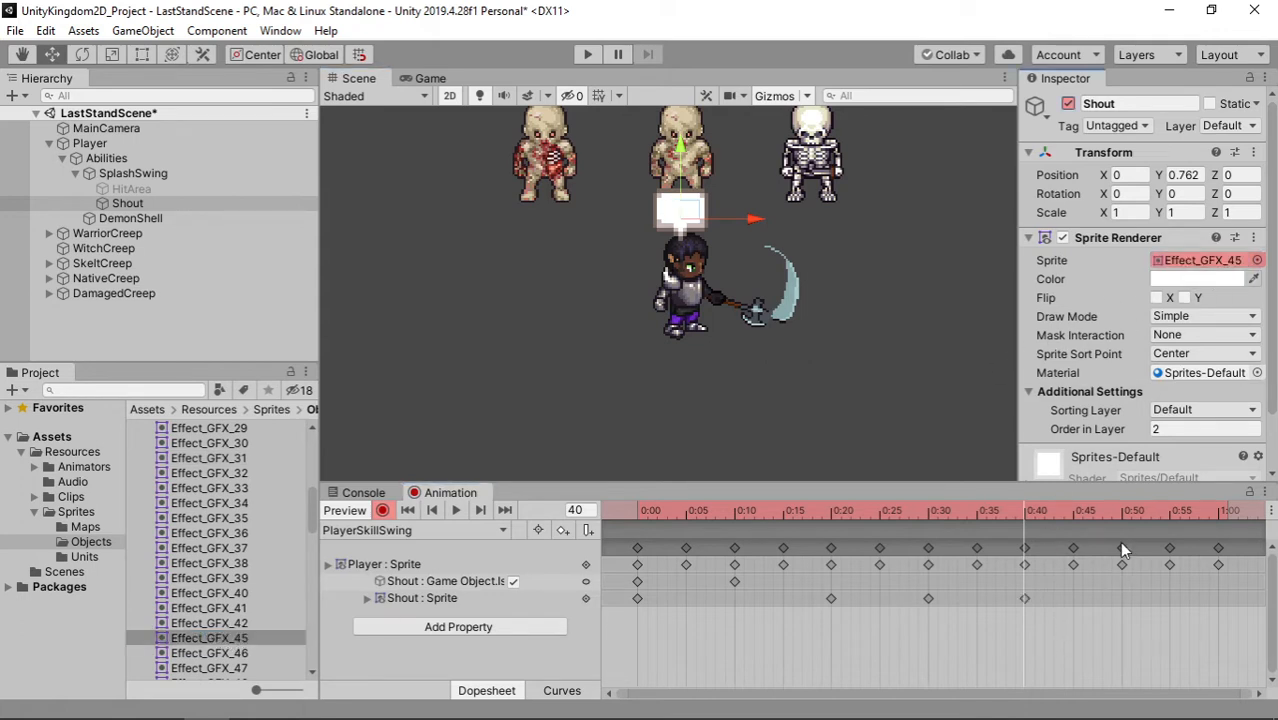
left_click(1120, 512)
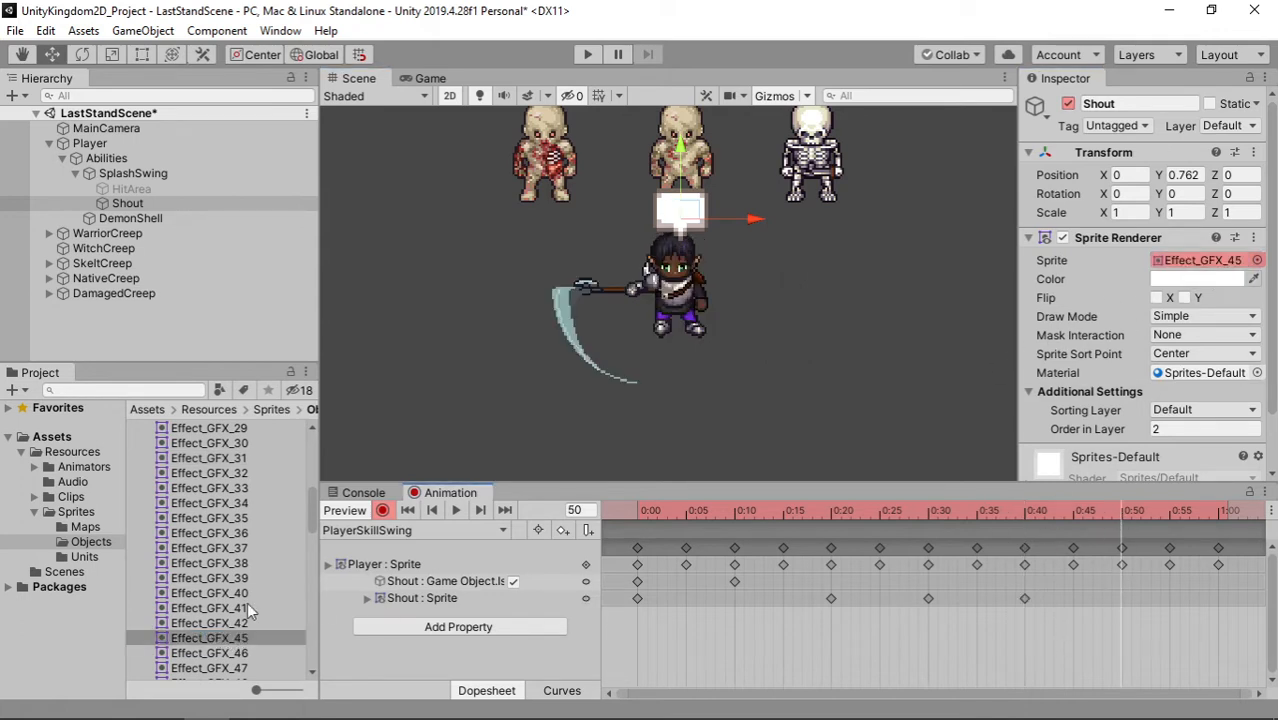
left_click_drag(236, 461, 1187, 266)
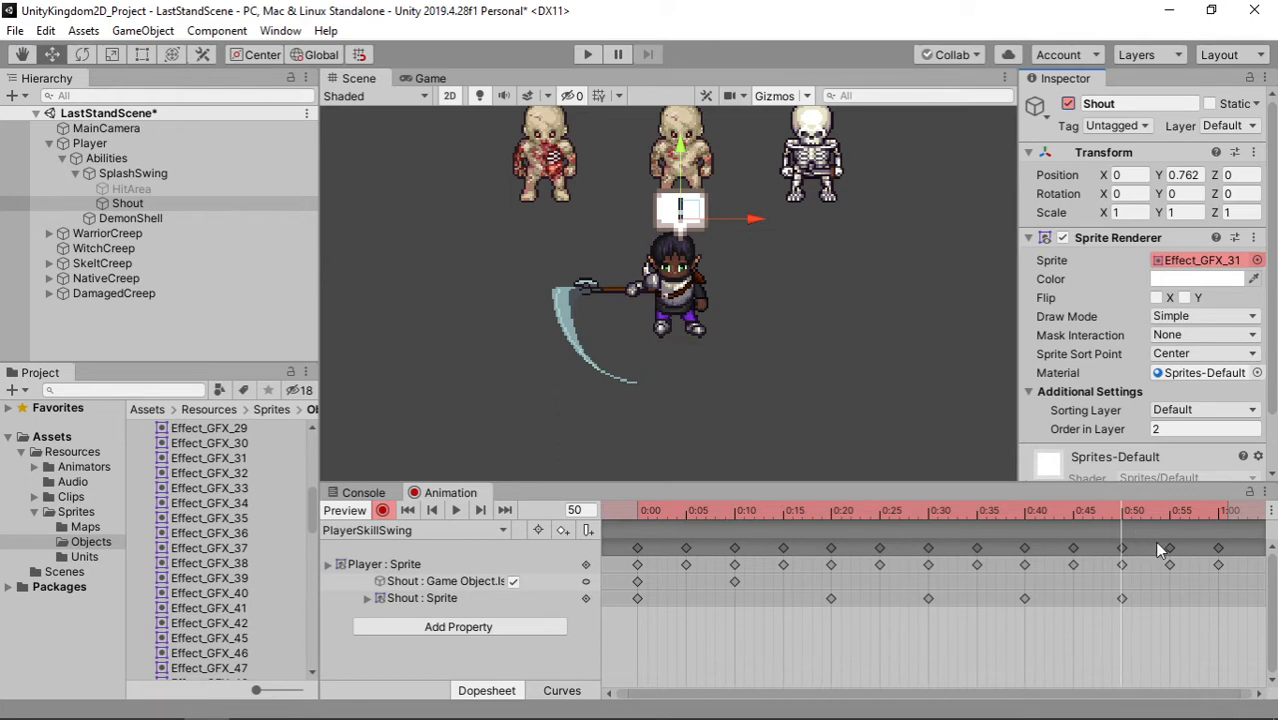
Record a keyframe at frame 60 that deactivates Shout, then stop recording and preview the PlayerSkillSwing clip
left_click(1218, 512)
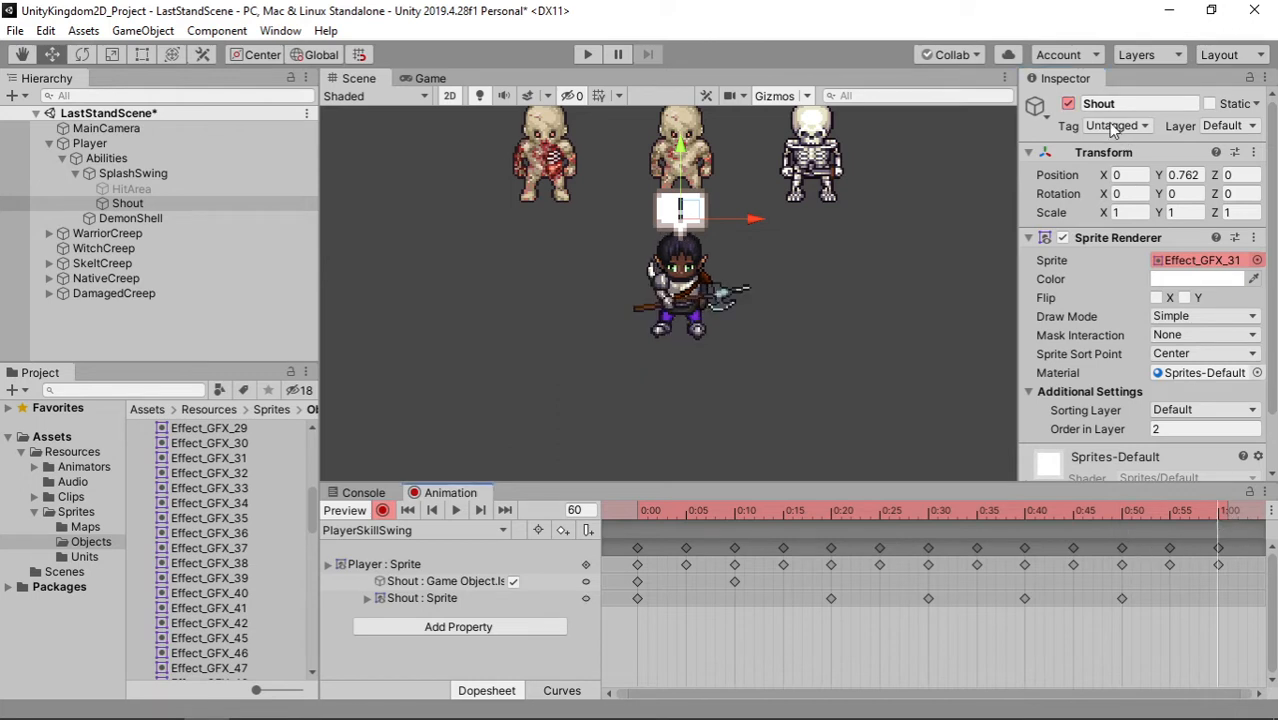
left_click(1068, 103)
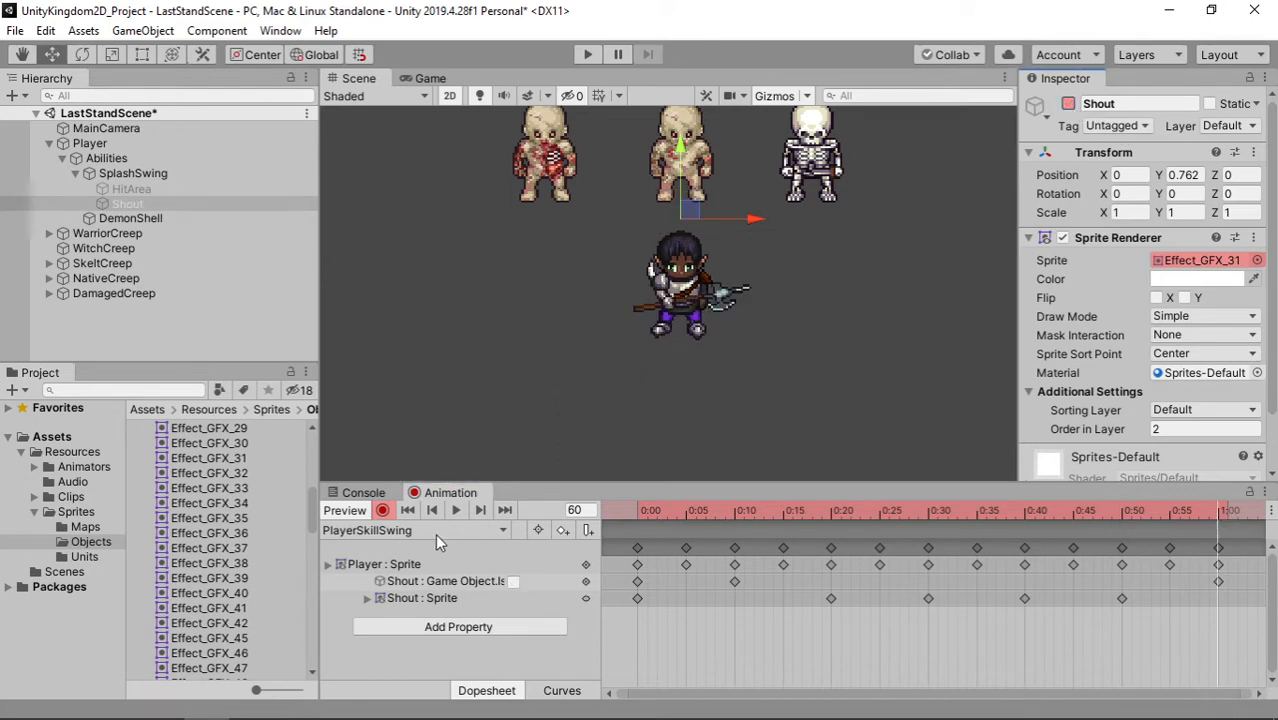
left_click(385, 511)
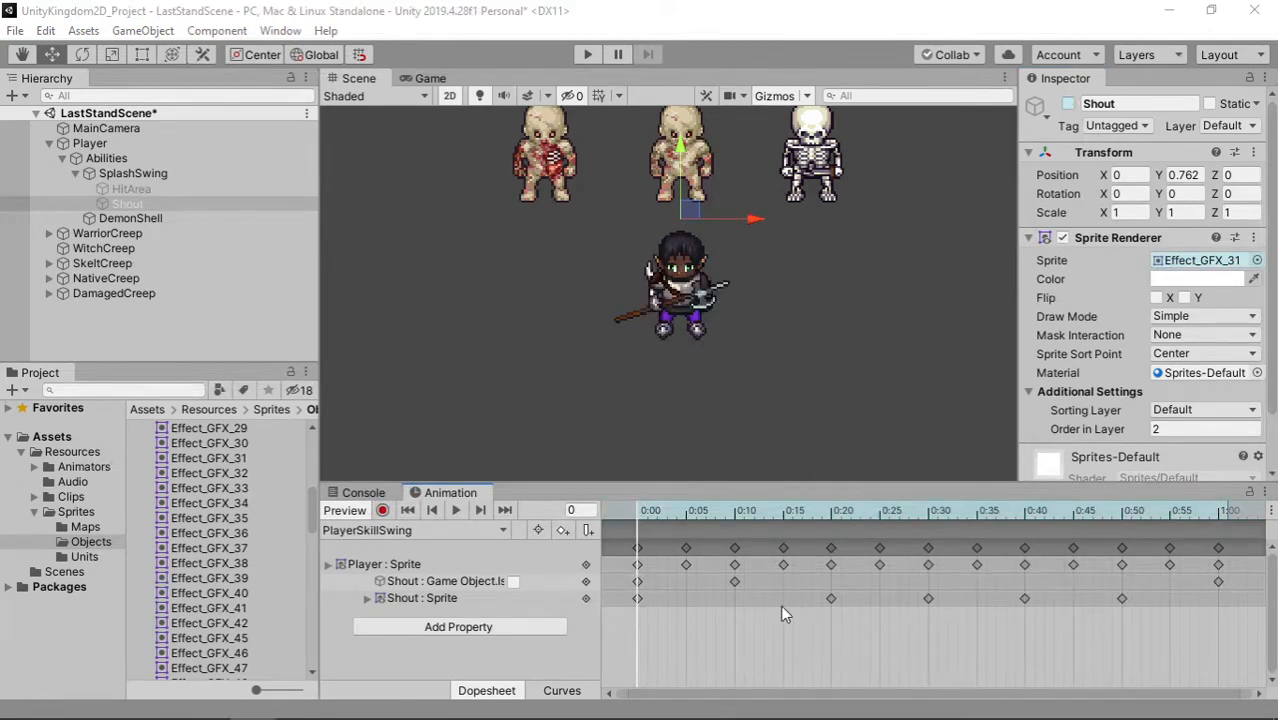
left_click(456, 510)
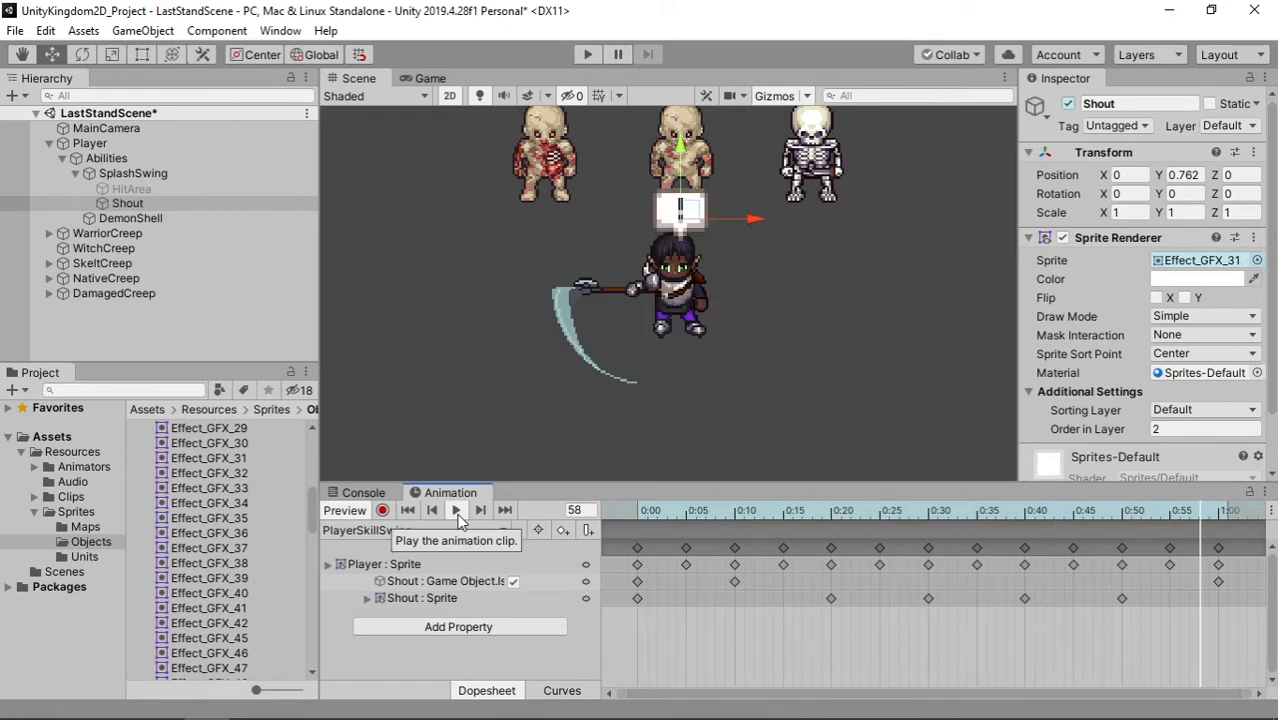
left_click(456, 511)
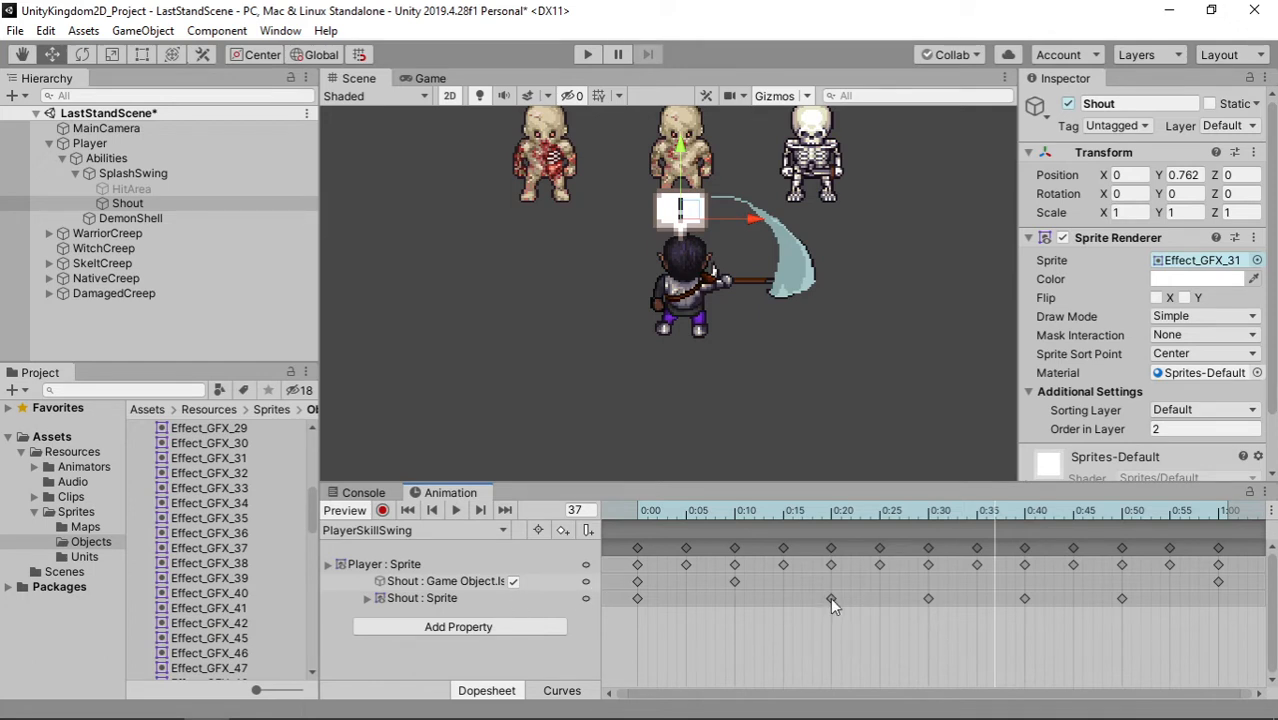
Retime Shout's sprite keyframes at frames 20, 30, 40 and 50 to frames 15, 20, 35 and 40
left_click_drag(830, 598, 784, 604)
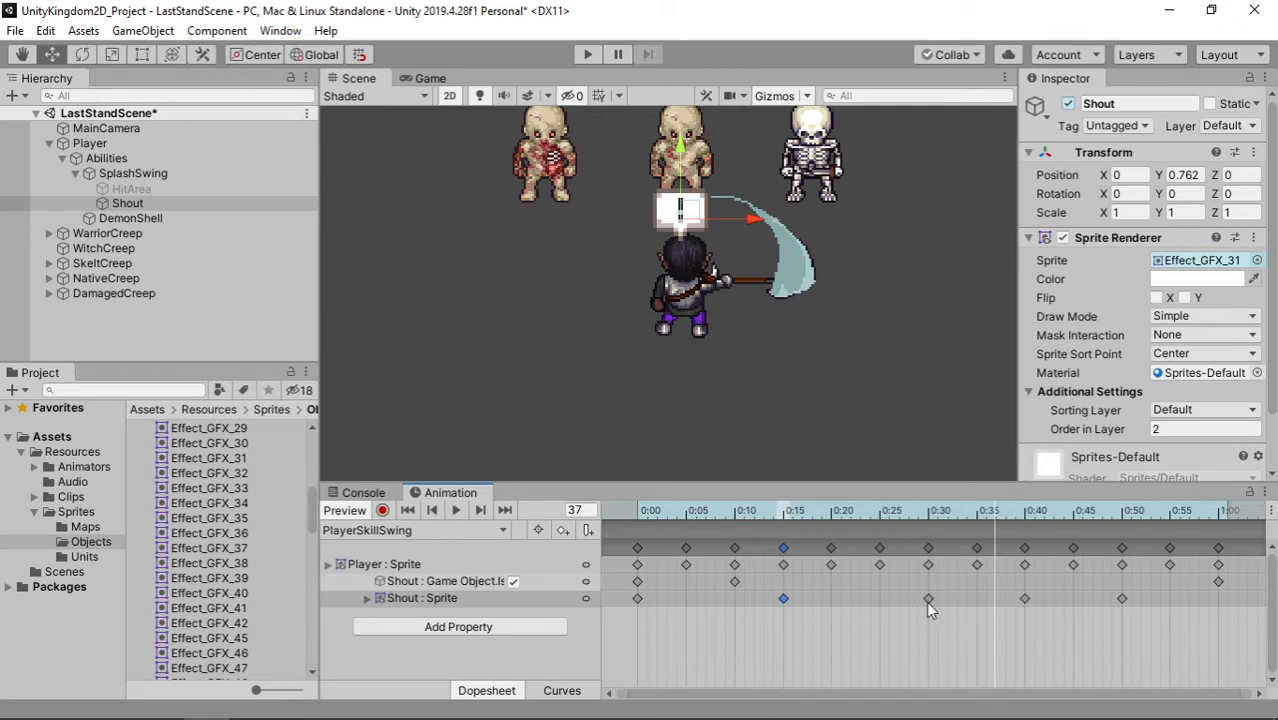
left_click_drag(928, 603, 830, 602)
left_click_drag(1025, 599, 977, 600)
left_click_drag(1122, 600, 1015, 597)
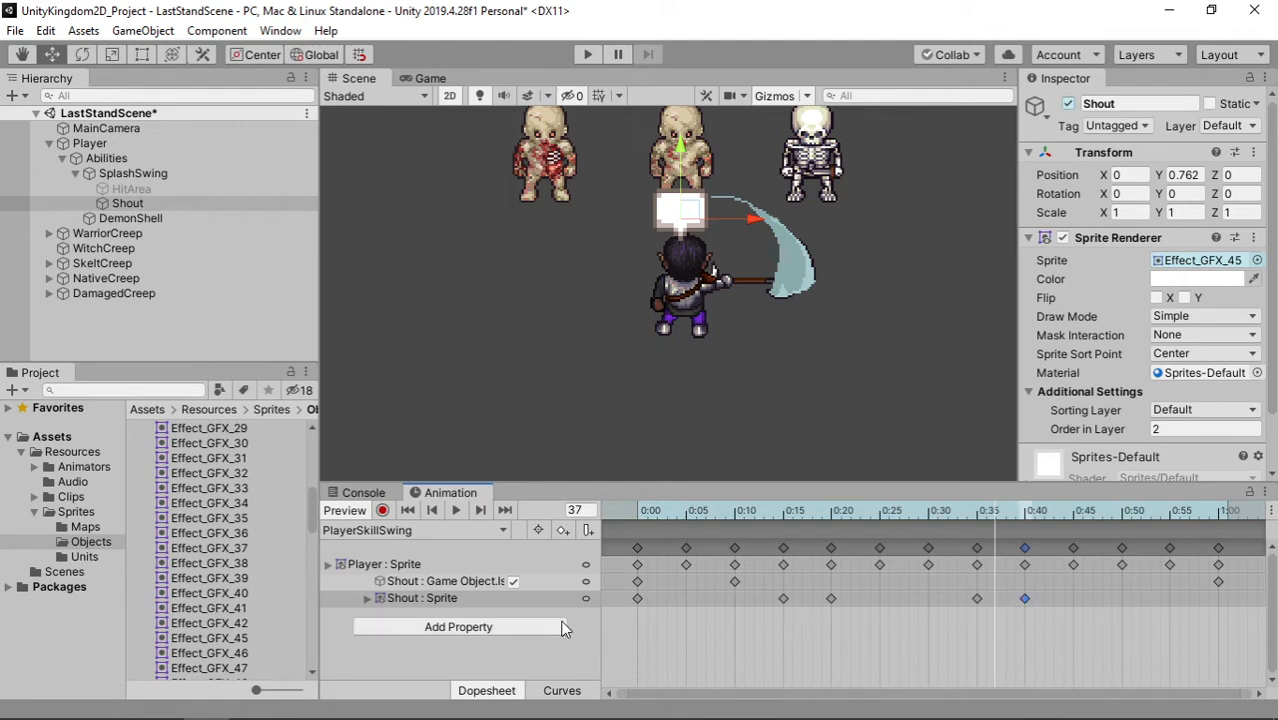
Move Shout's four sprite keyframes after frame 0 to frames 10, 15, 30 and 35
mouse_move(1137, 522)
left_mouse_down()
mouse_move(1167, 514)
mouse_move(1122, 524)
left_mouse_up()
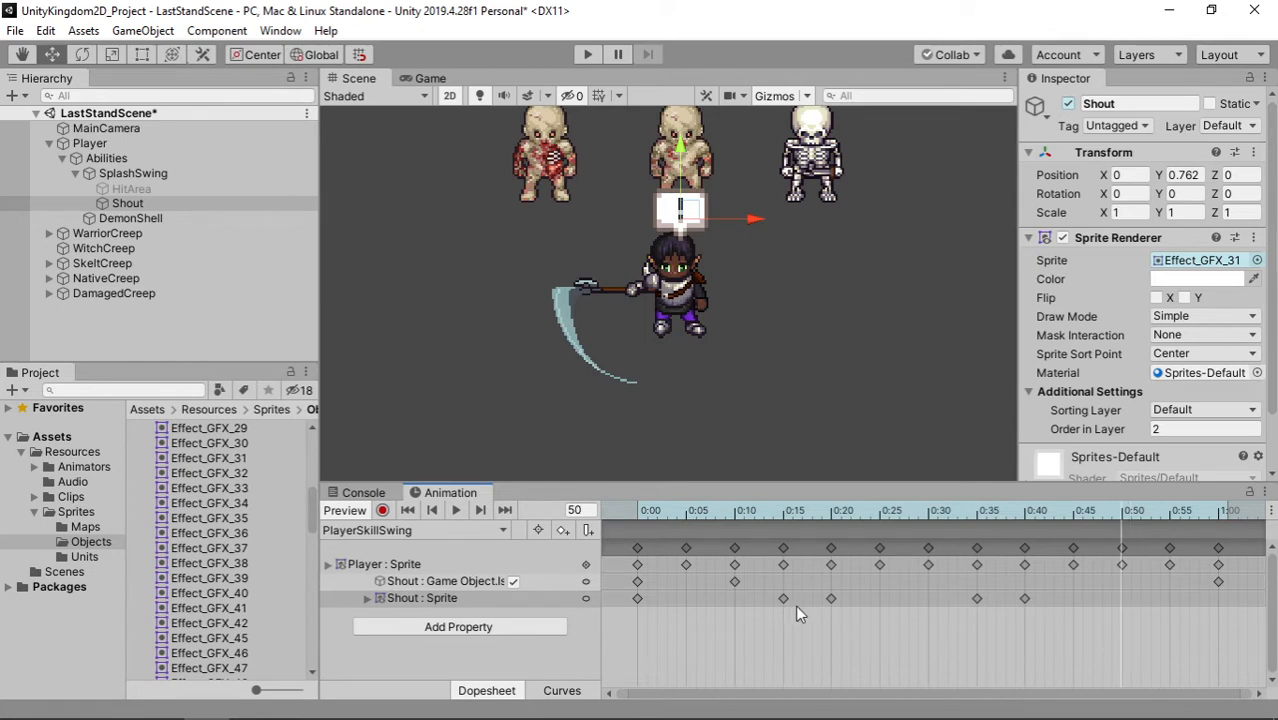
left_click_drag(783, 598, 736, 600)
left_click_drag(830, 599, 782, 606)
left_click_drag(977, 600, 929, 600)
left_click_drag(1024, 598, 970, 603)
Record Shout's sprite as Effect_GFX_45 at frame 50 and Effect_GFX_31 at frame 55, and preview the clip
left_click(383, 511)
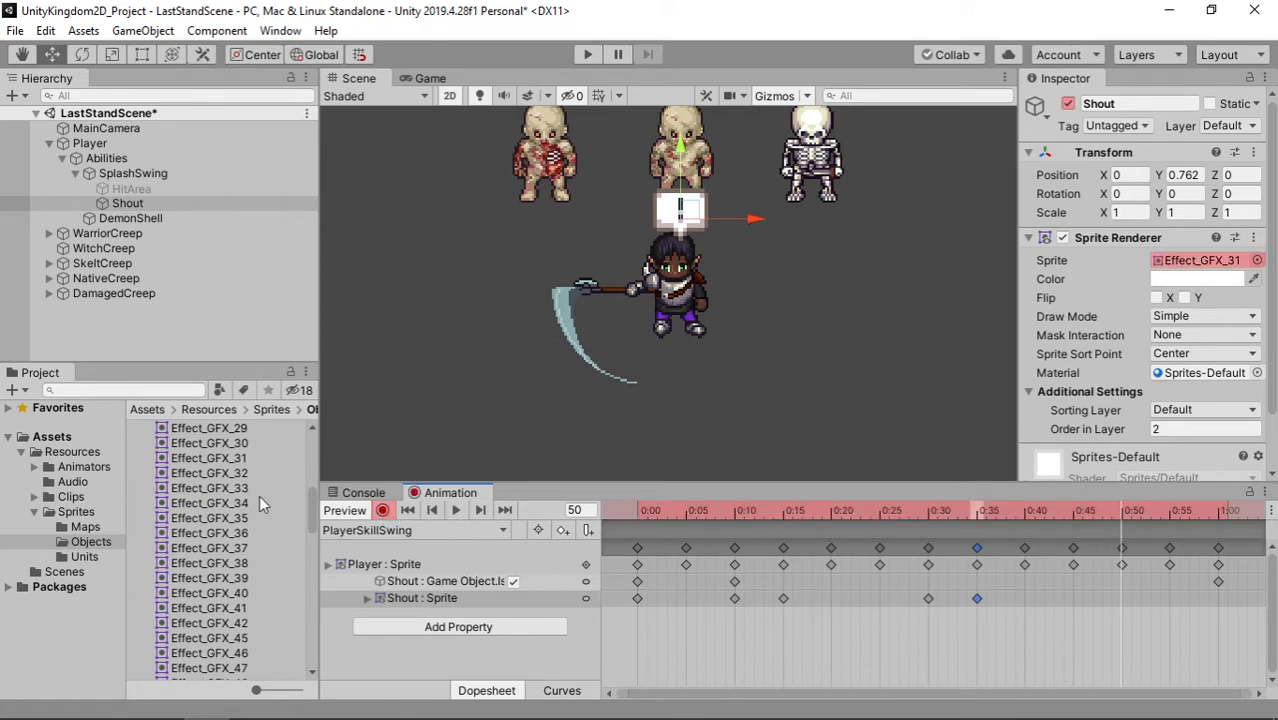
left_click_drag(231, 638, 1157, 268)
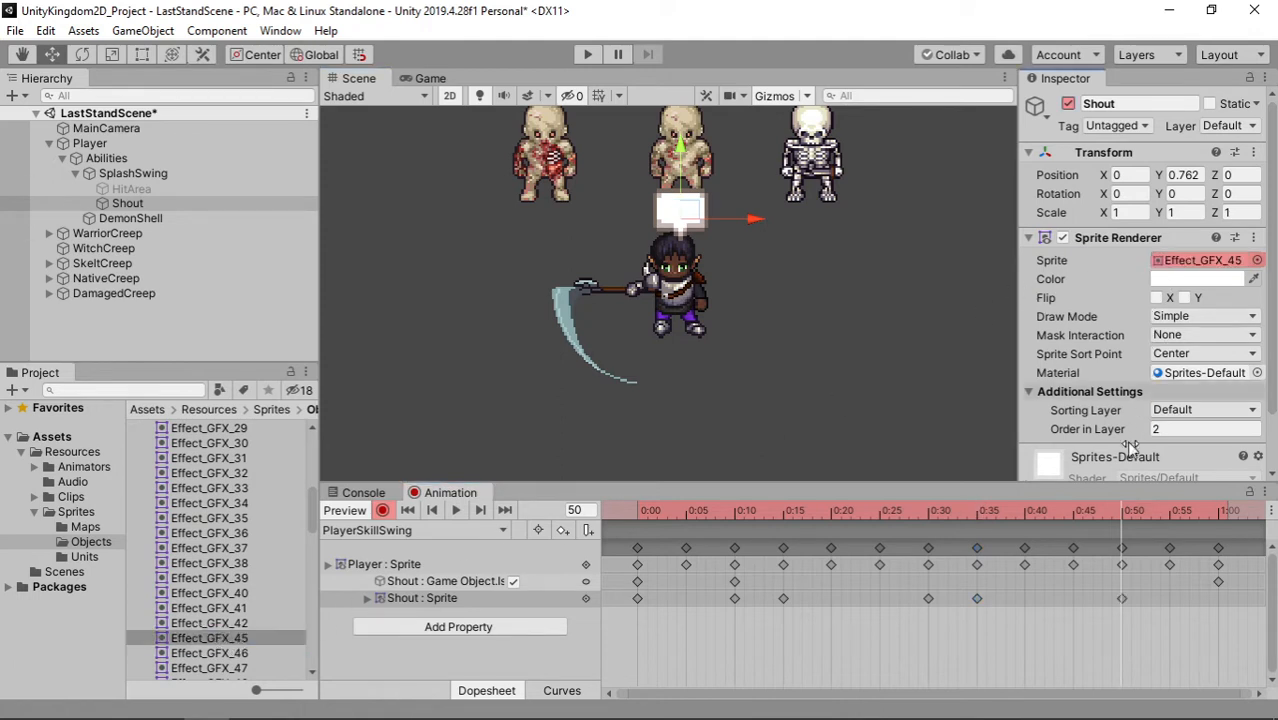
left_click(1169, 513)
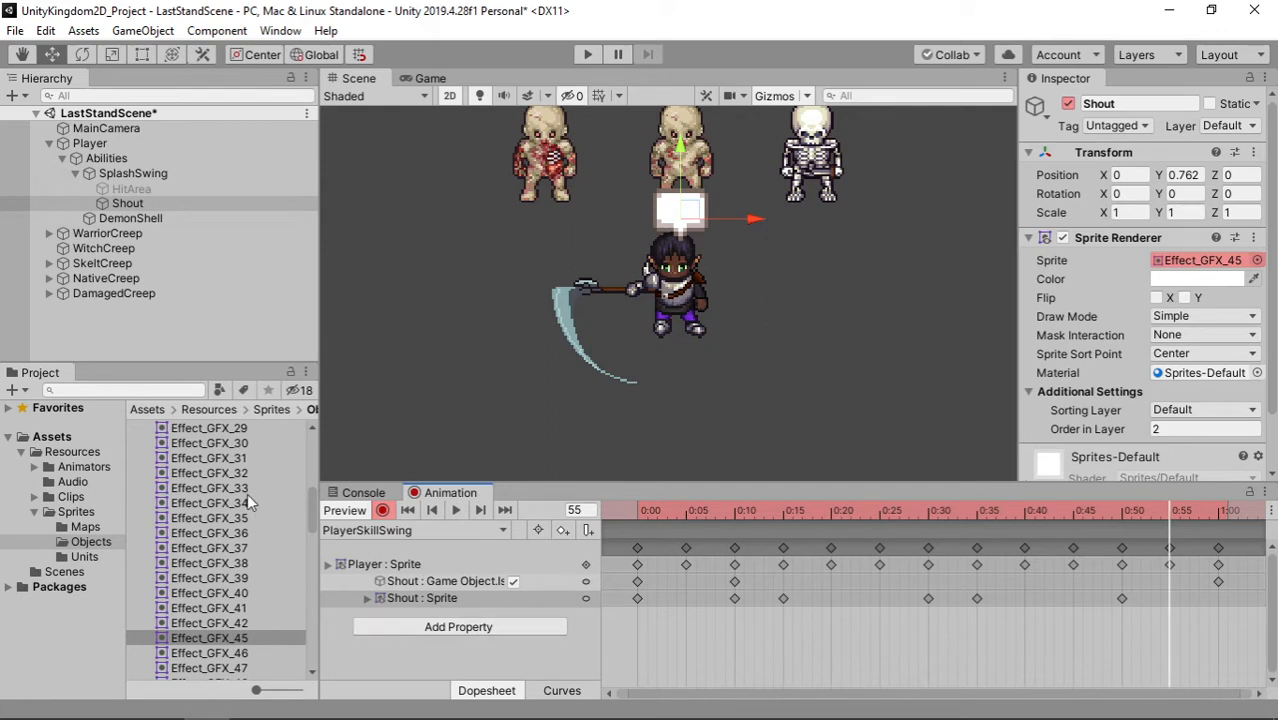
left_click_drag(232, 455, 1163, 278)
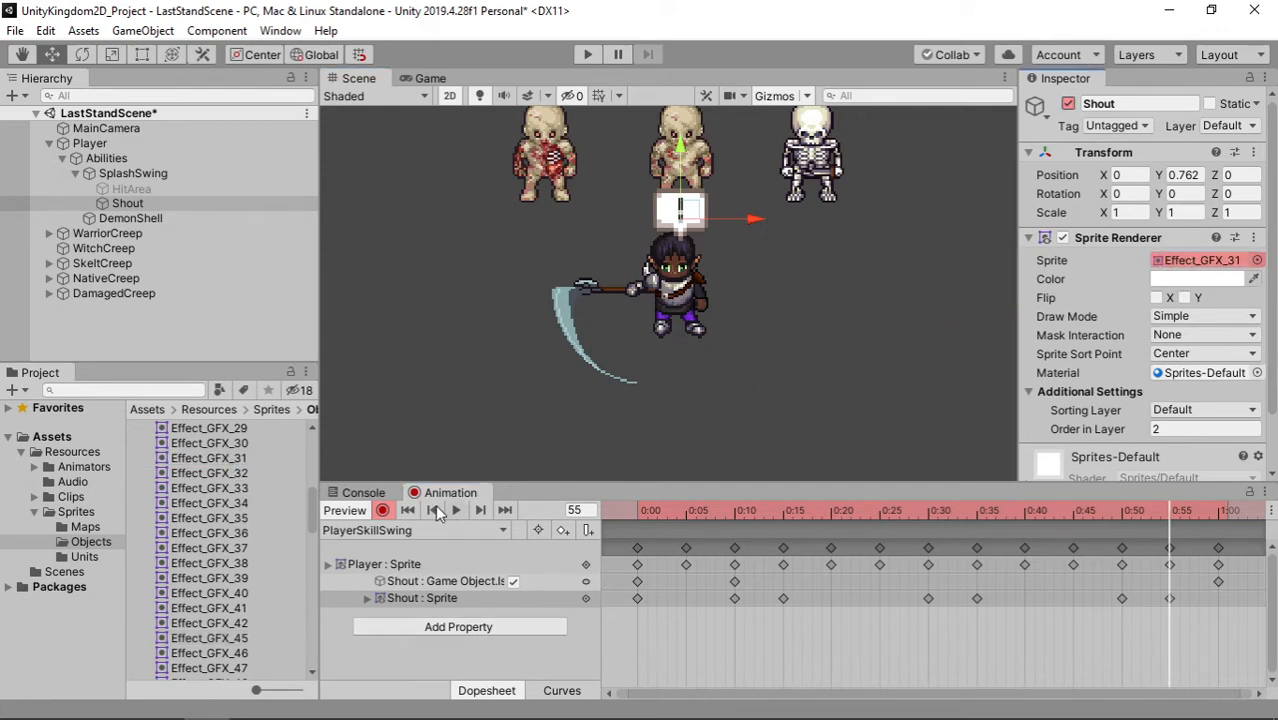
left_click(382, 510)
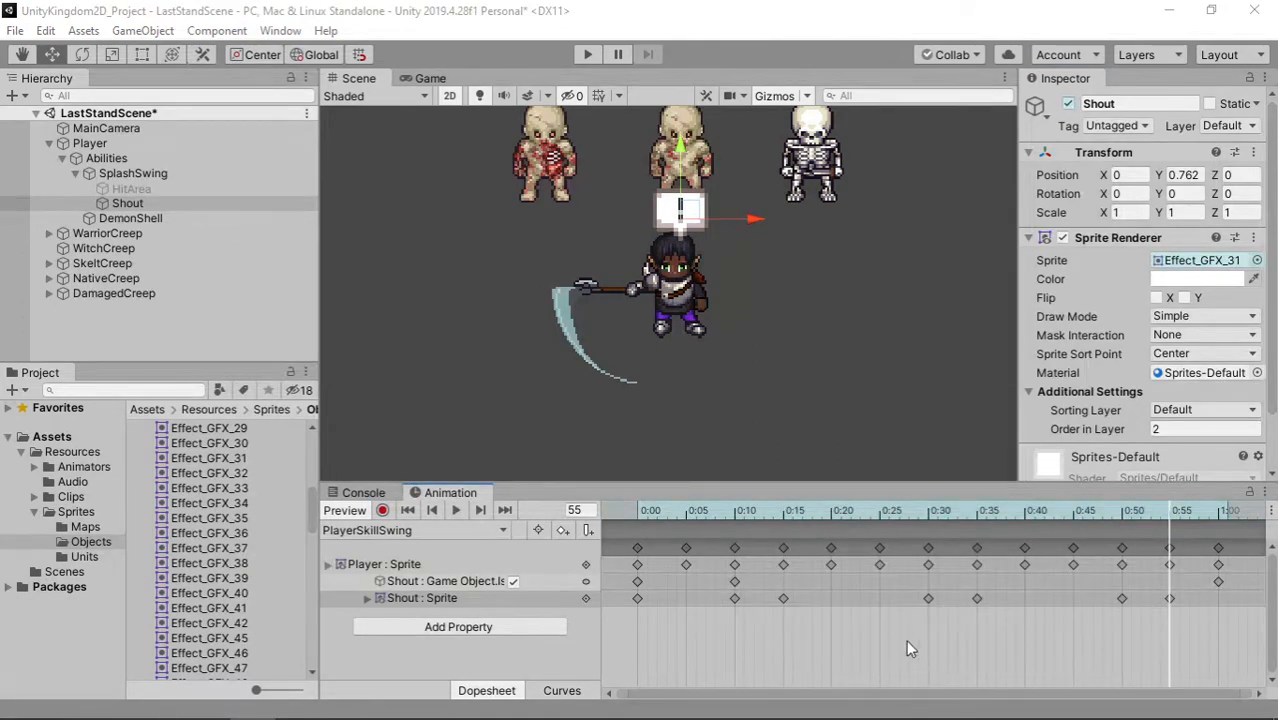
left_click(449, 511)
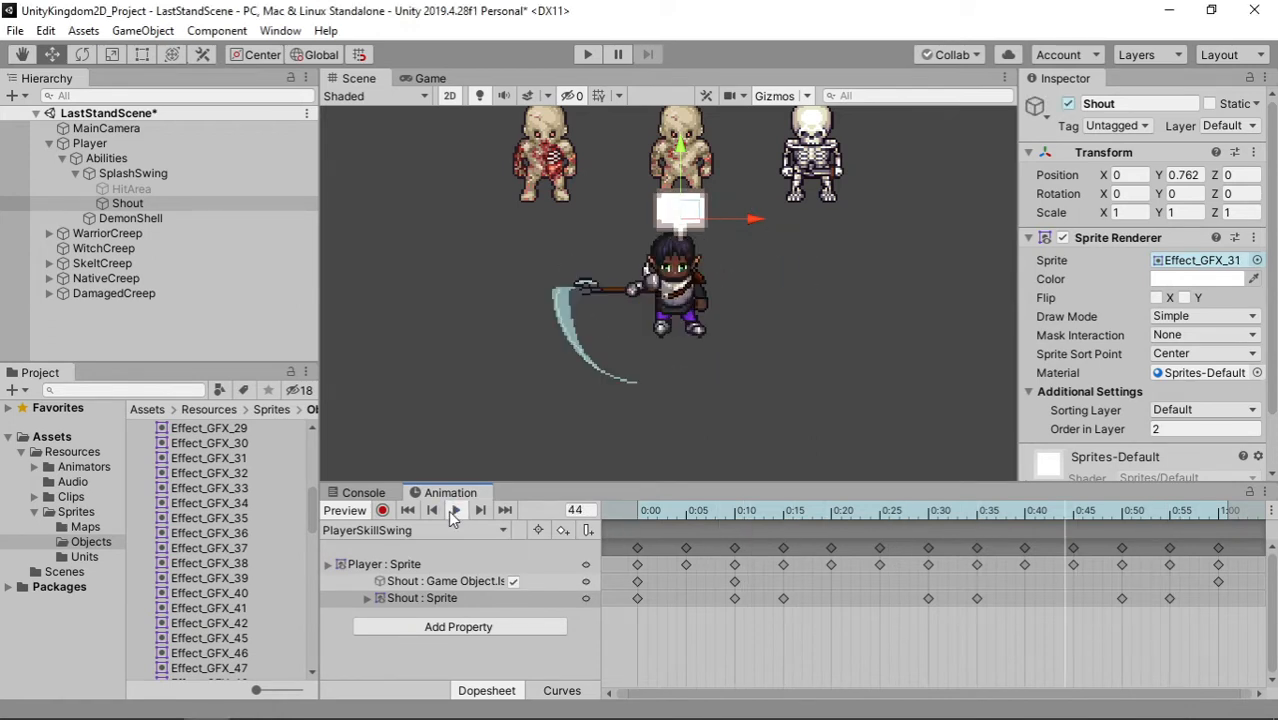
left_click(452, 510)
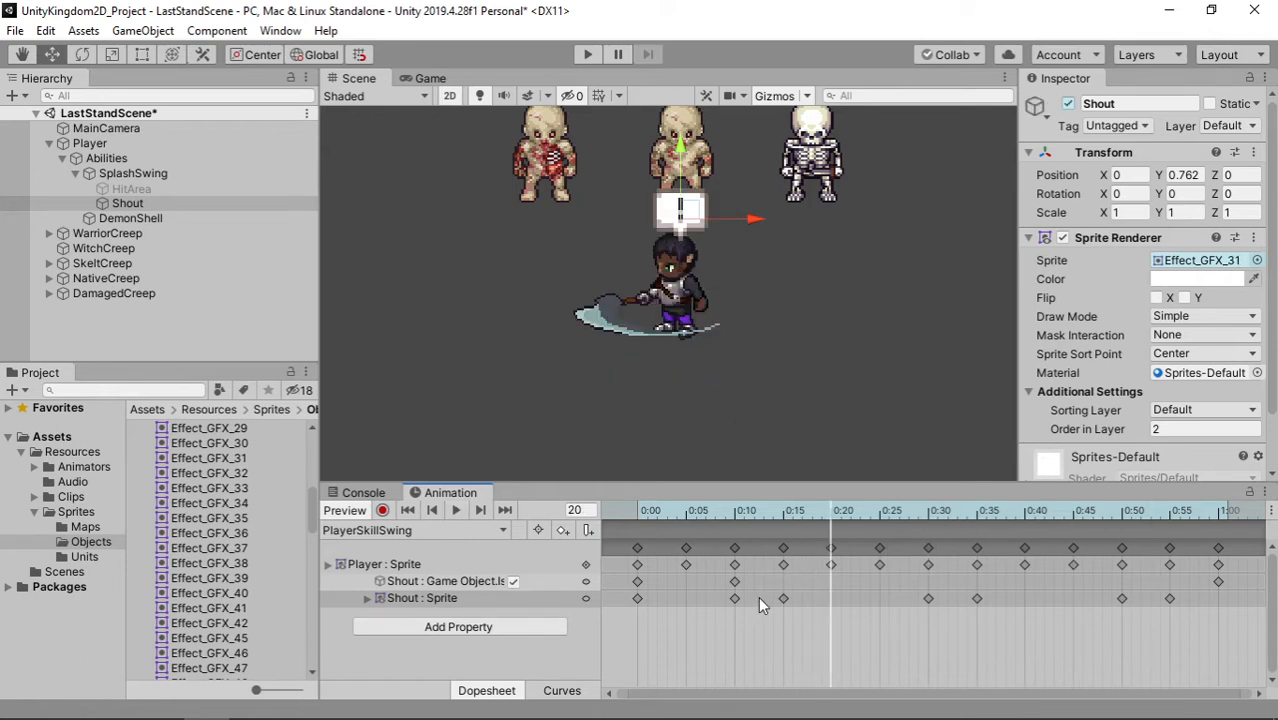
Move Shout's sprite keyframes at frames 15, 35 and 55 to frames 20, 40 and 60
left_click_drag(780, 595, 842, 601)
left_click_drag(979, 599, 1025, 599)
left_click_drag(1174, 598, 1215, 604)
Try shifting all Shout sprite keyframes after frame 0 five frames earlier, and preview the clip
left_click_drag(710, 657, 1228, 591)
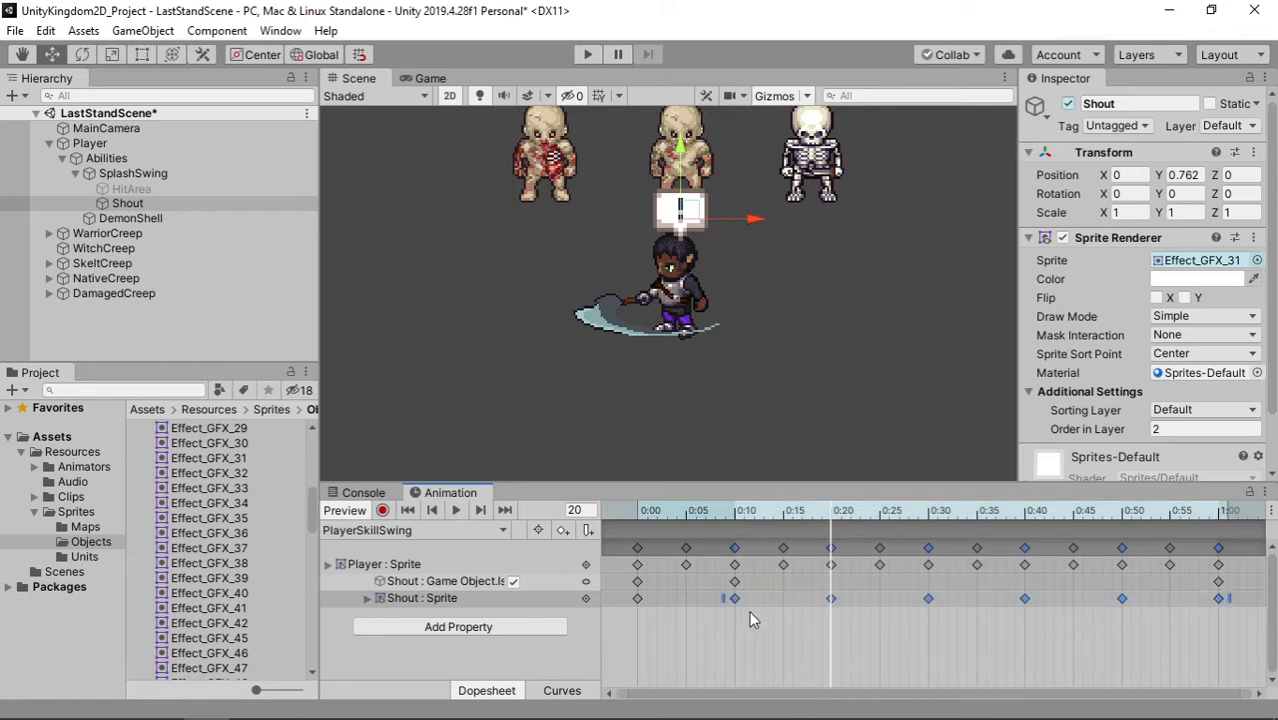
left_click_drag(733, 598, 676, 600)
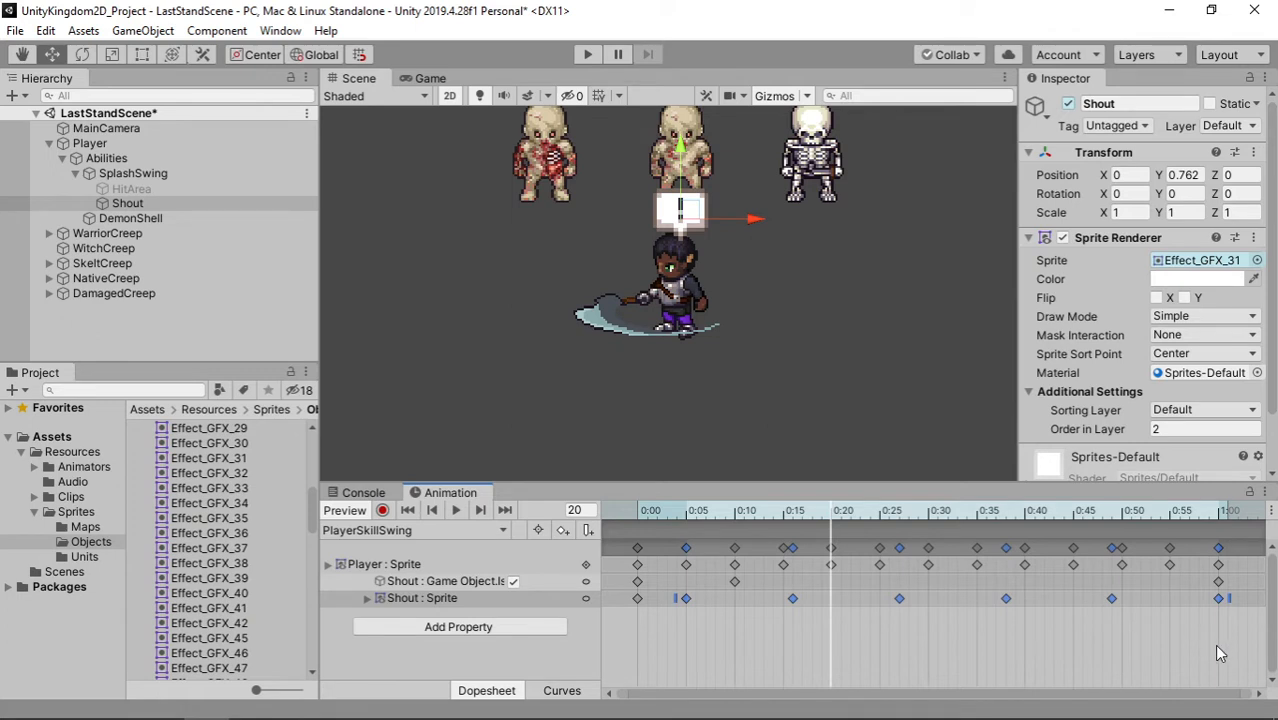
key("ctrl+z")
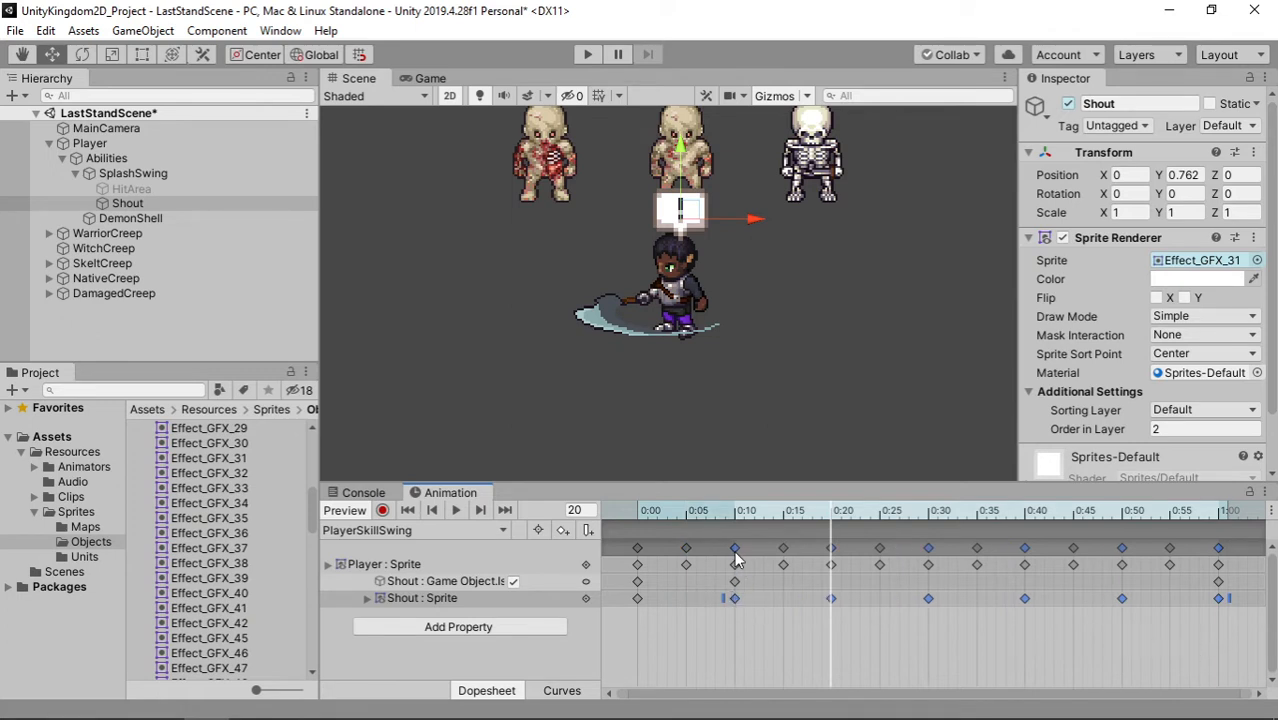
left_click_drag(735, 553, 686, 566)
left_click(1082, 661)
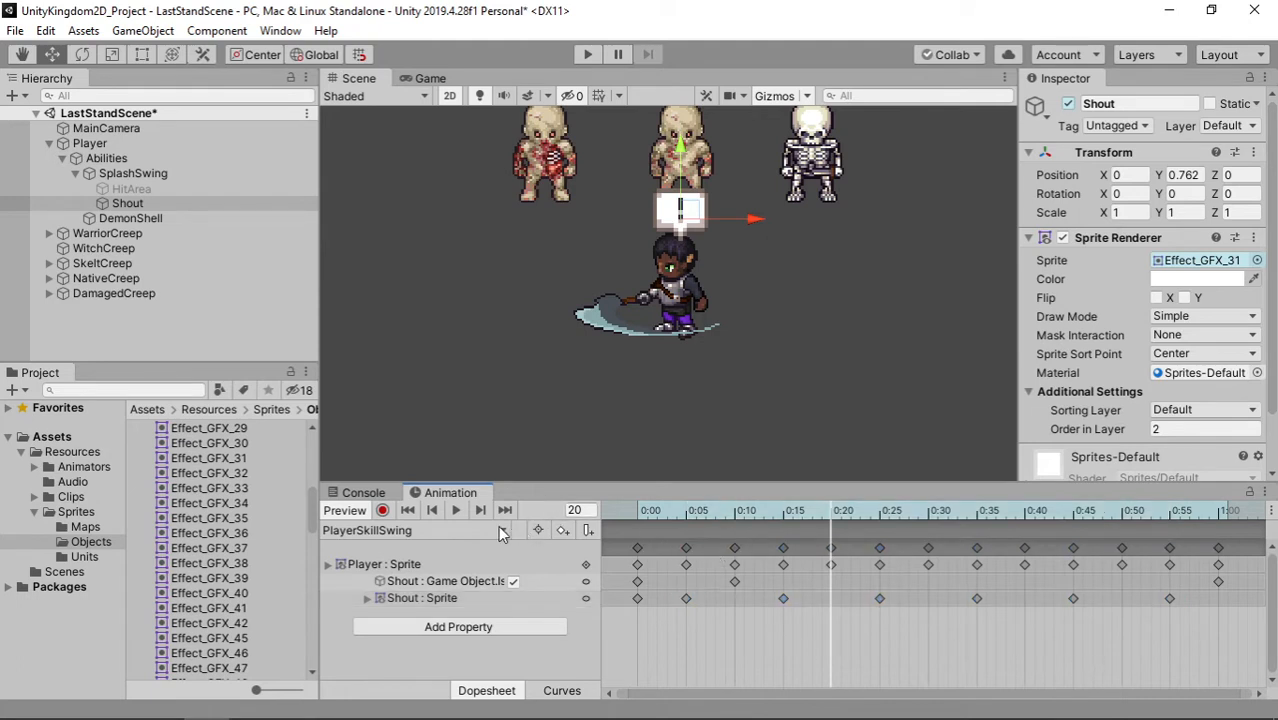
left_click(455, 511)
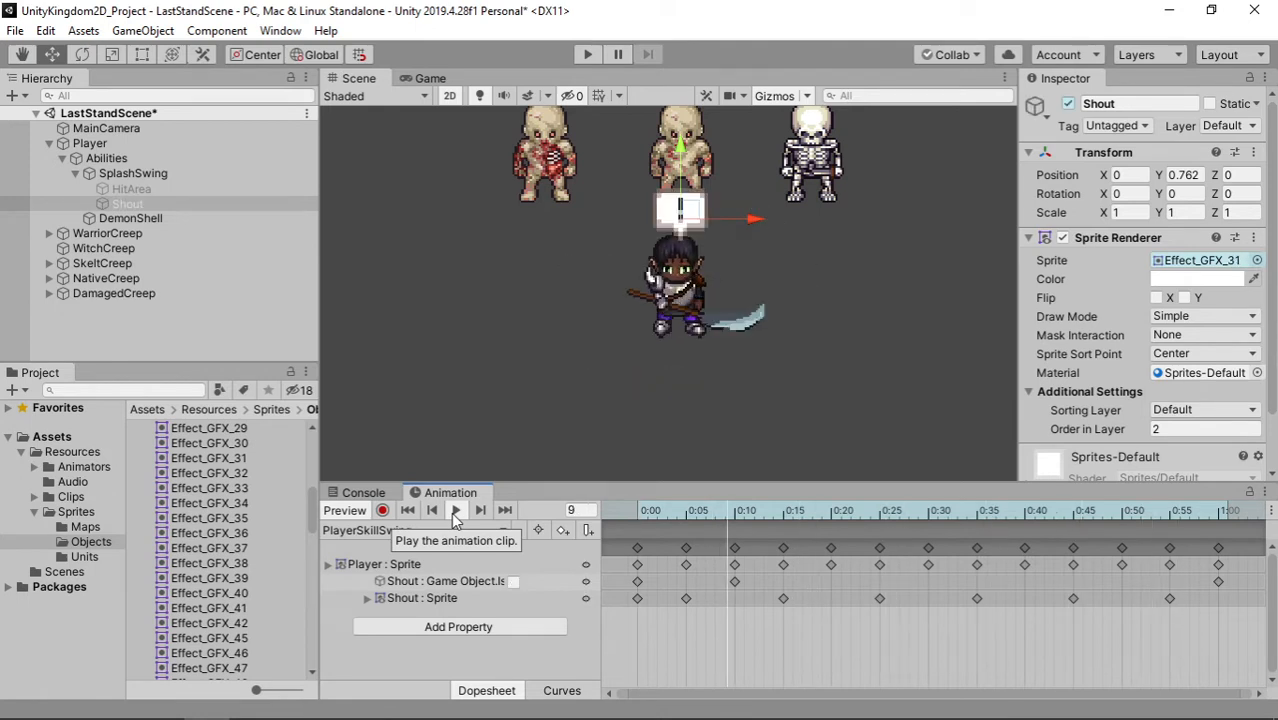
left_click(455, 511)
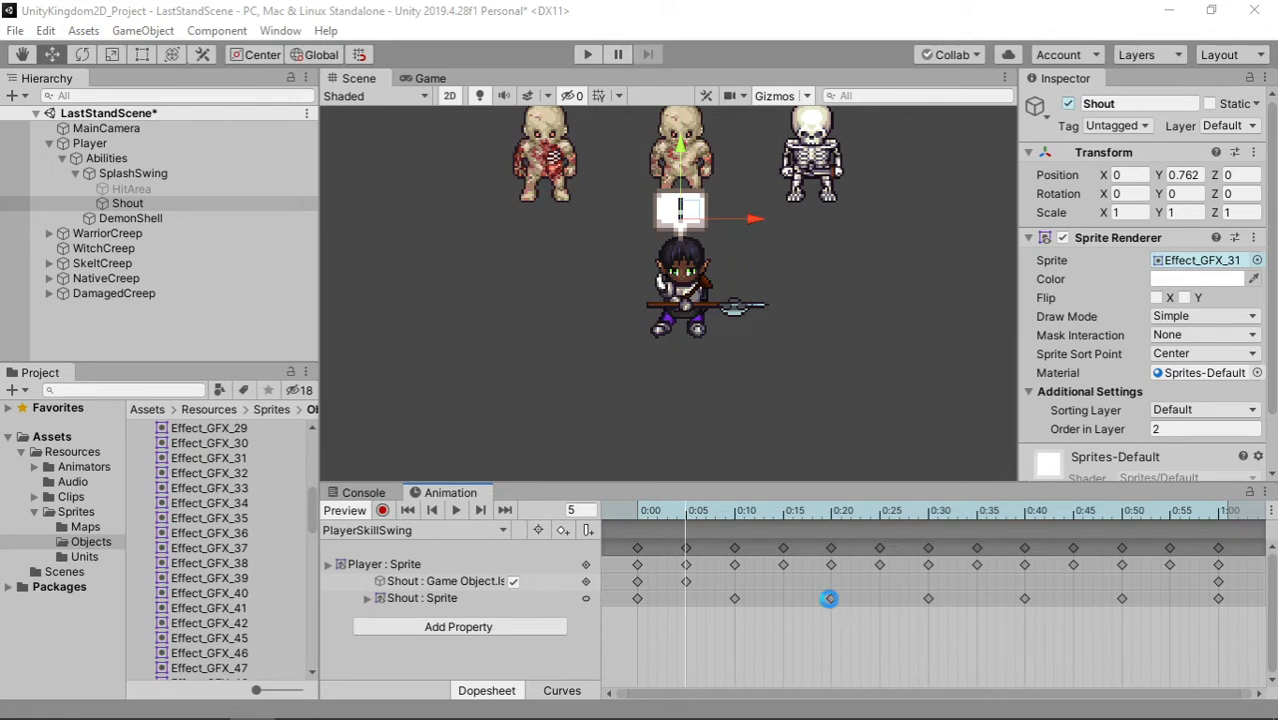
Move Shout's sprite keyframes at frames 20, 40 and 60 to frames 15, 35 and 55, and preview the clip
left_click(787, 608)
left_click_drag(832, 599, 782, 604)
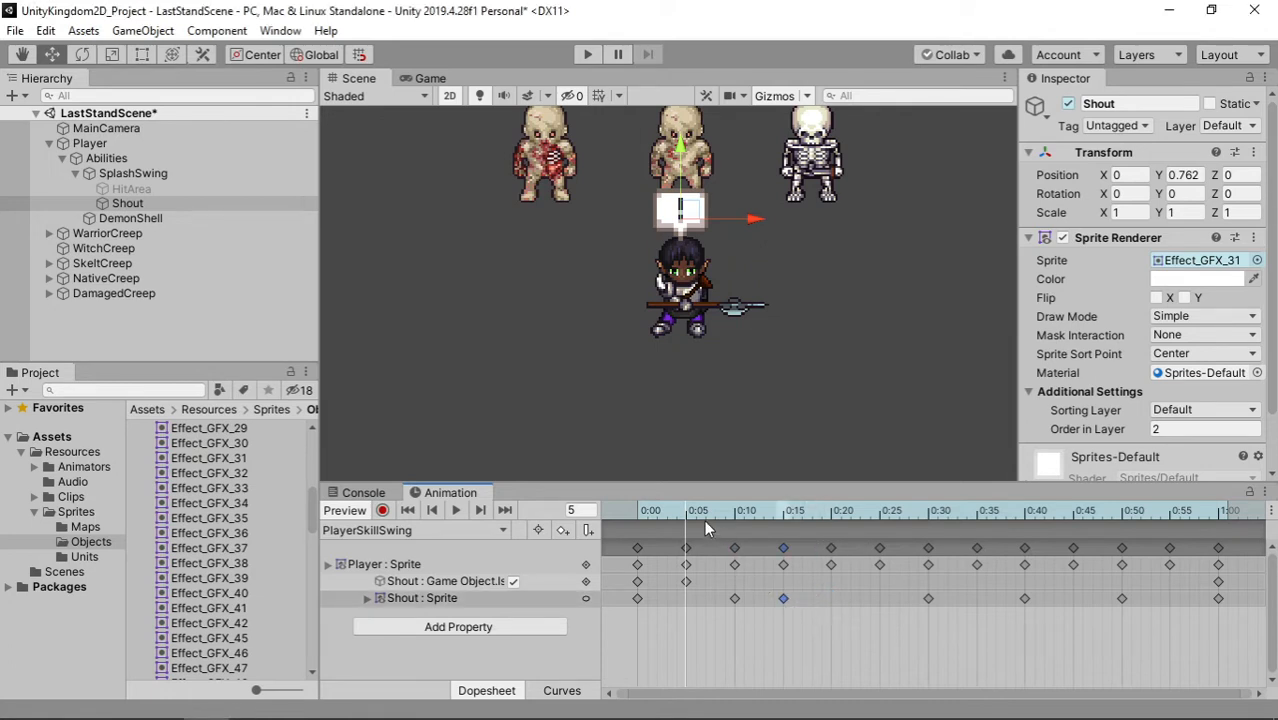
left_click_drag(688, 513, 949, 541)
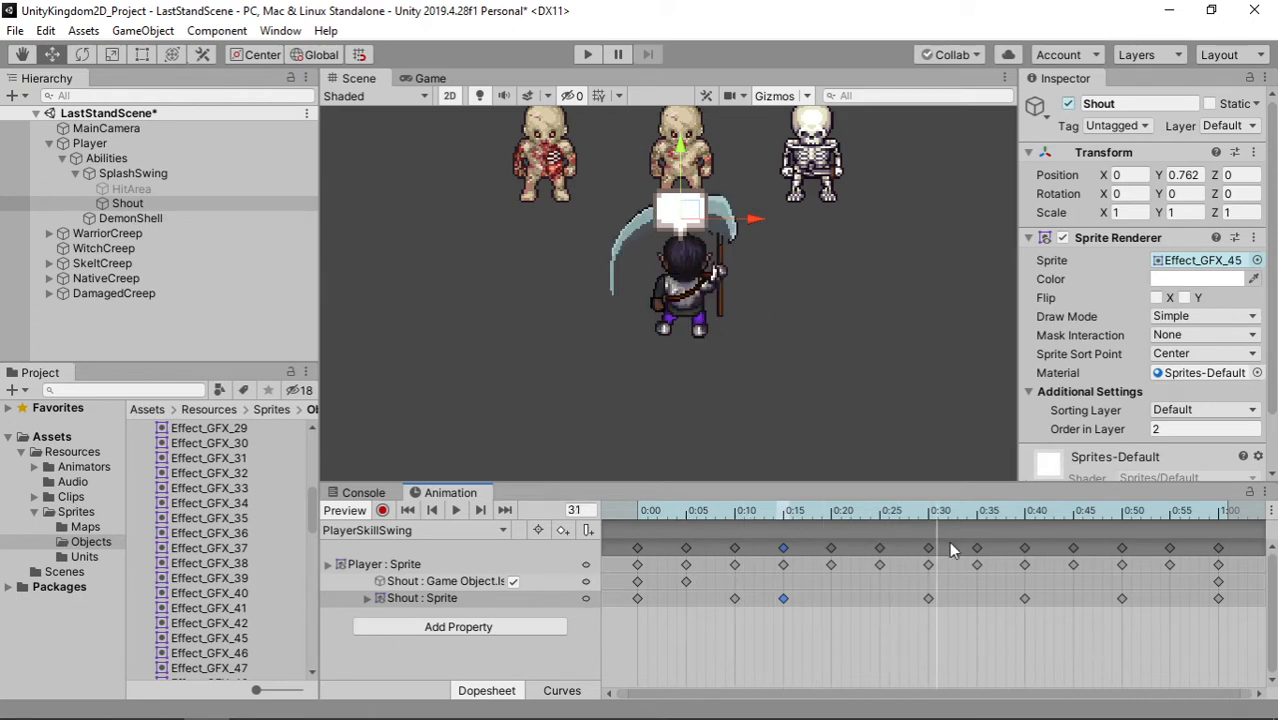
left_click_drag(1028, 600, 968, 618)
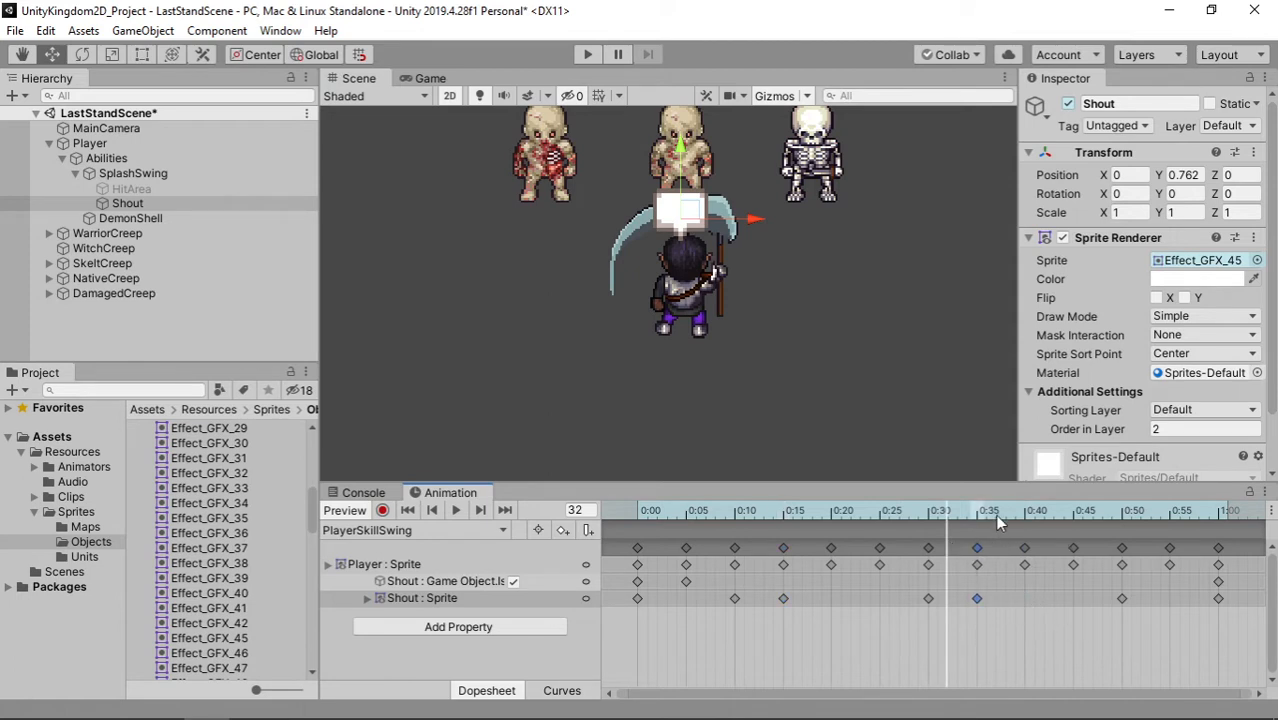
left_click_drag(995, 512, 1141, 517)
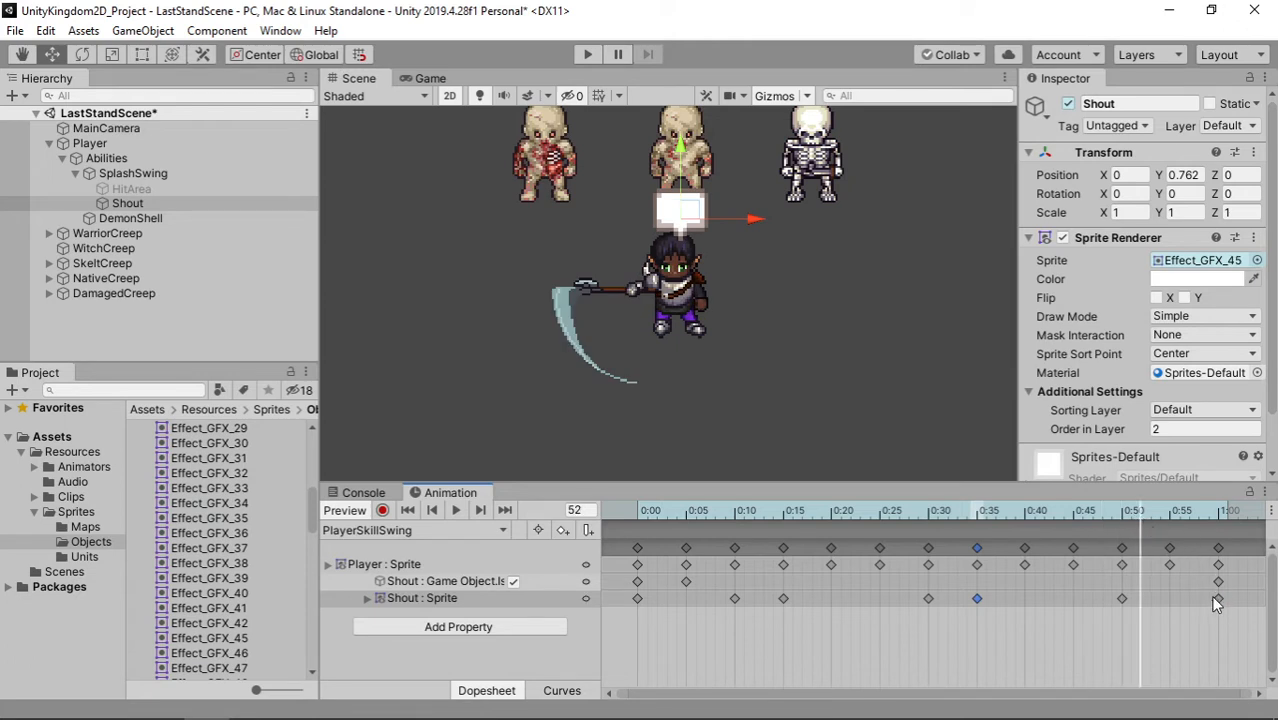
left_click_drag(1218, 600, 1163, 615)
left_click(463, 511)
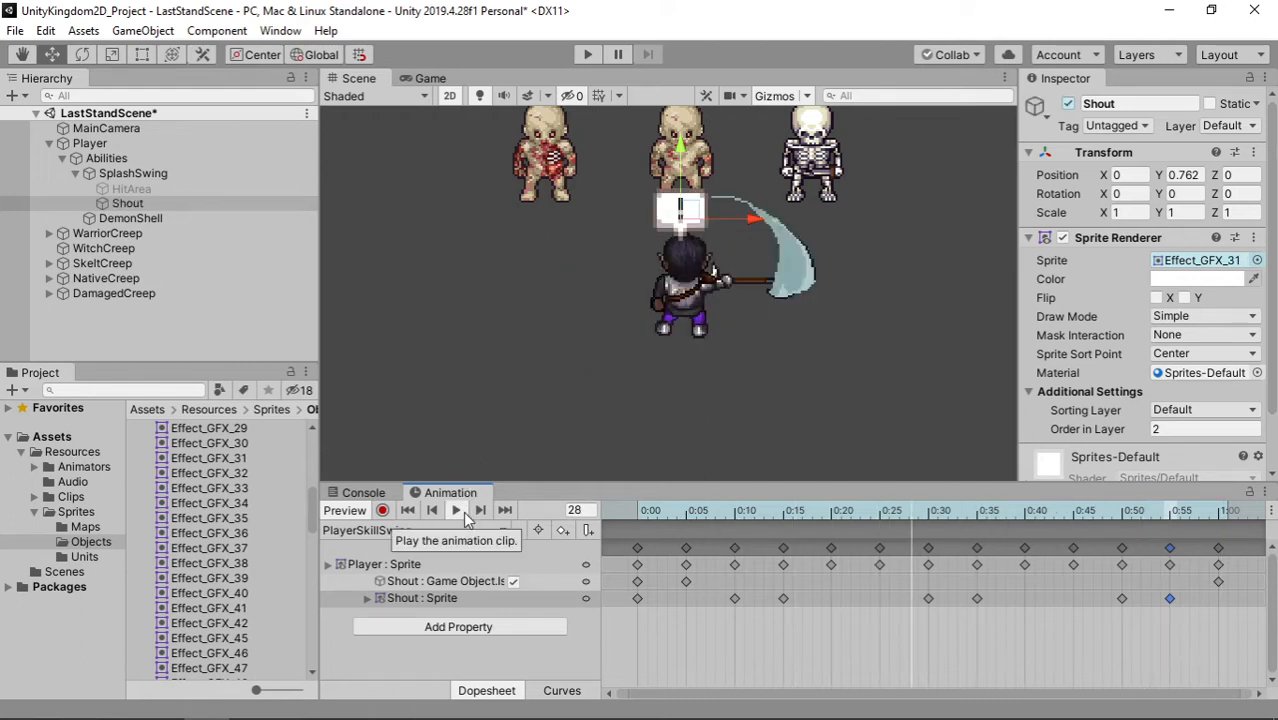
left_click_drag(646, 510, 1207, 542)
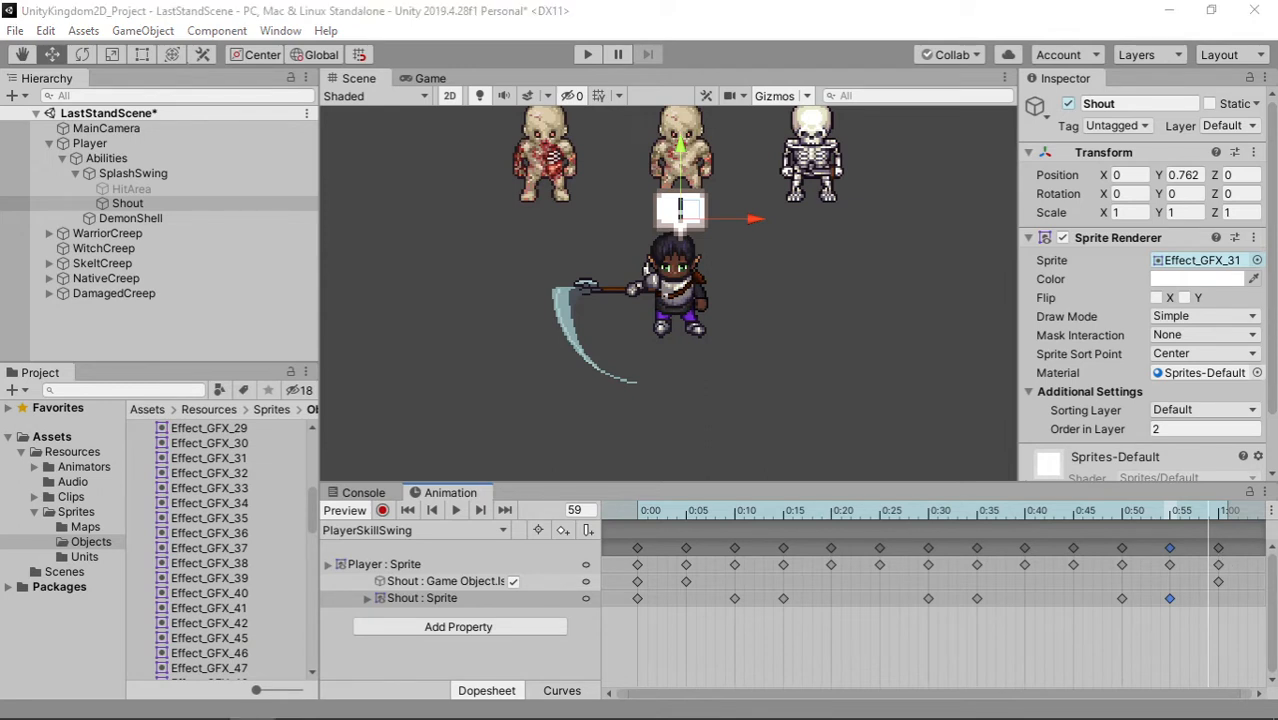
Record a keyframe at frame 15 of PlayerSkillSwing that activates the HitArea object
left_click_drag(644, 510, 666, 510)
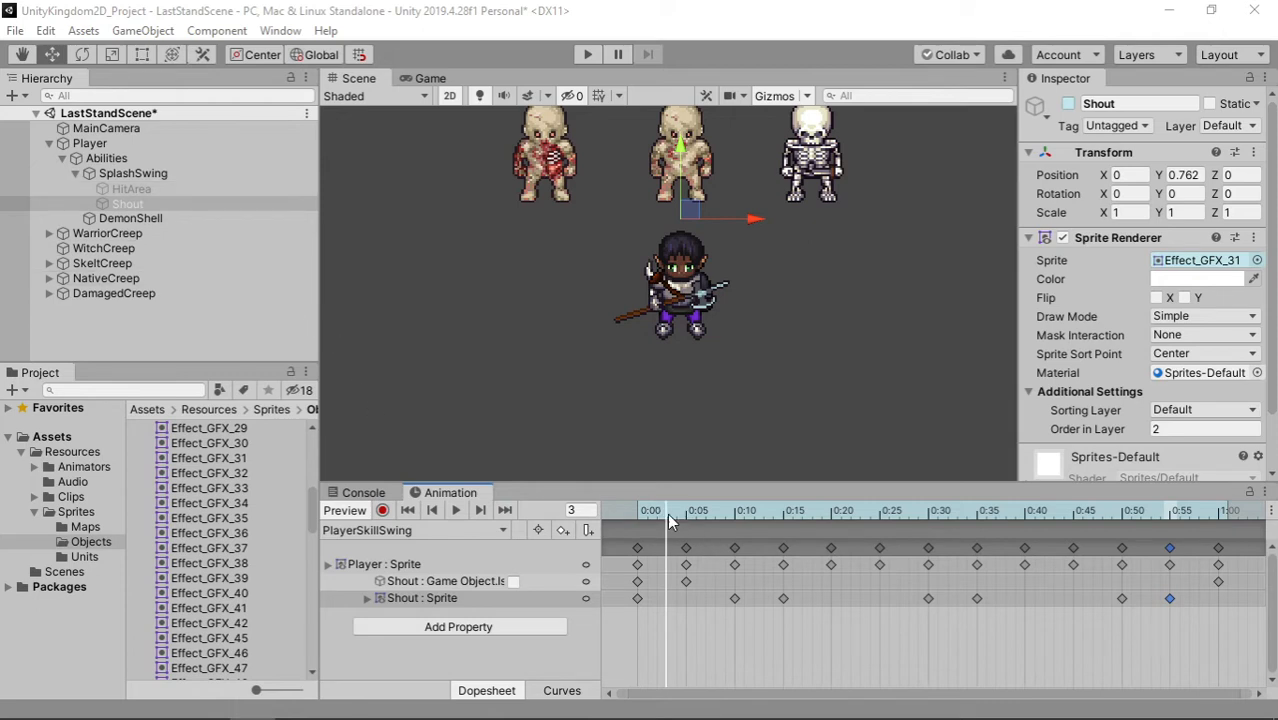
left_click_drag(667, 513, 784, 516)
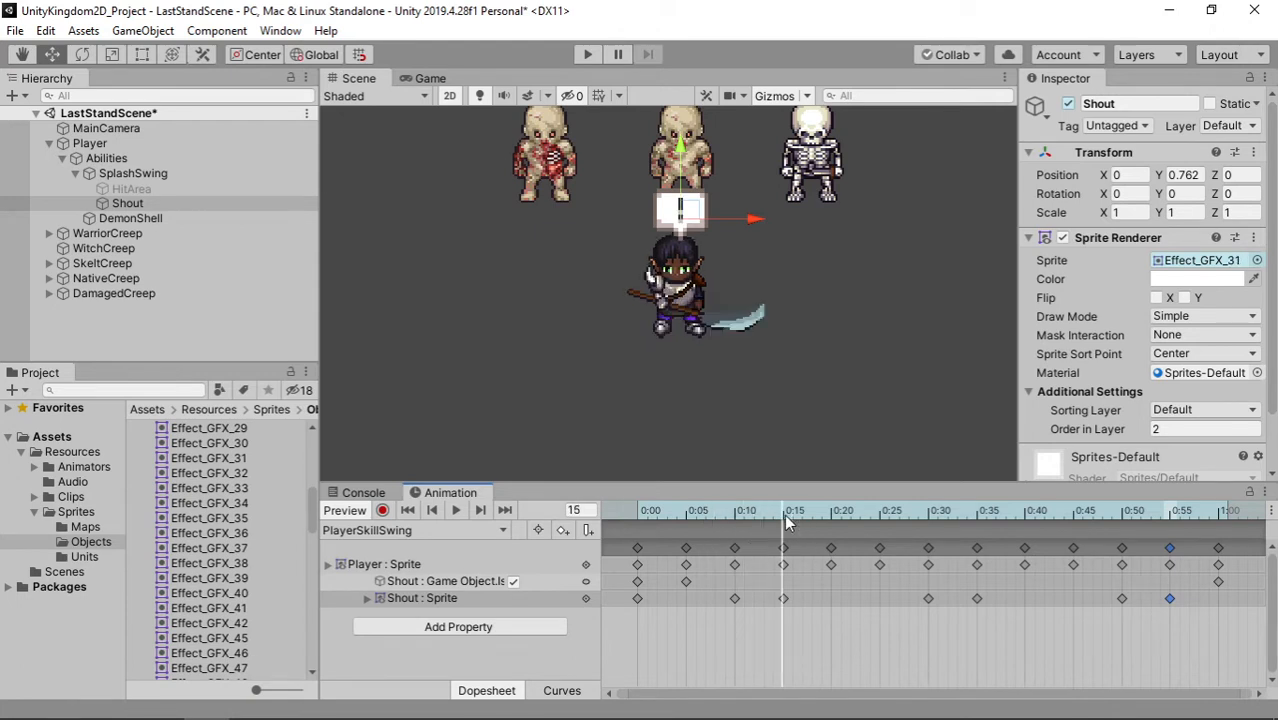
left_click(382, 510)
left_click(149, 188)
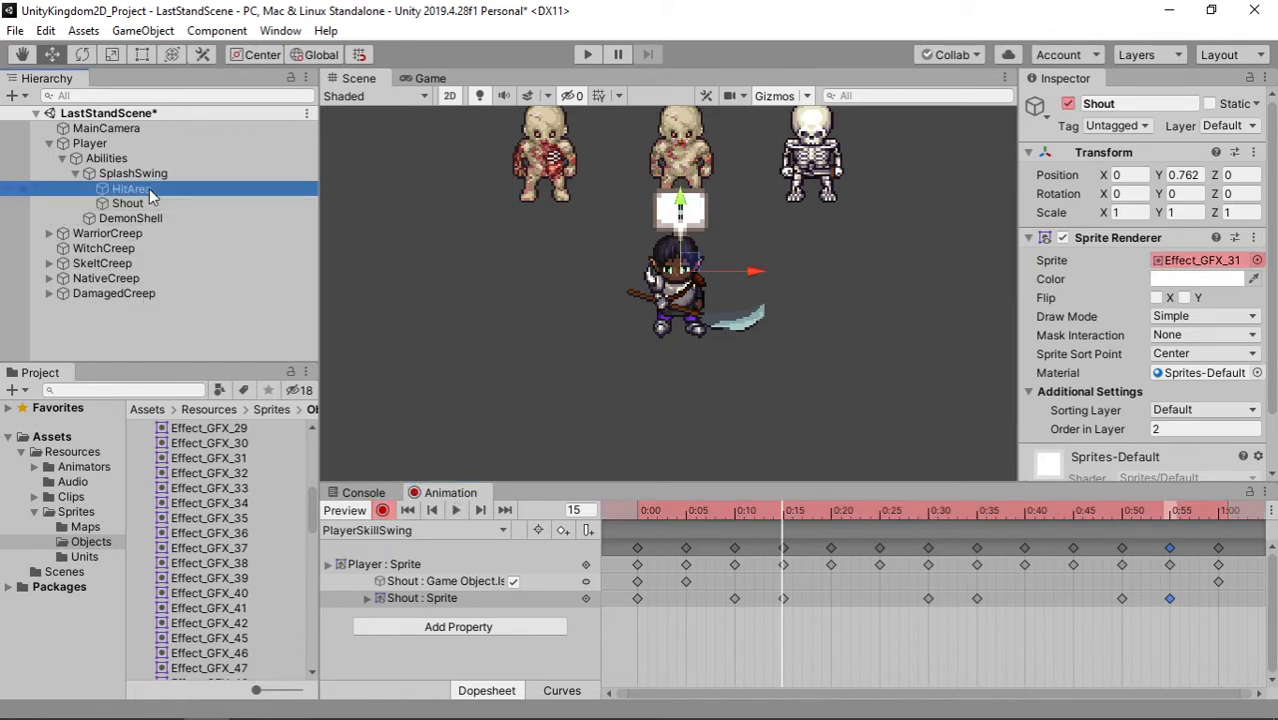
left_click(1069, 104)
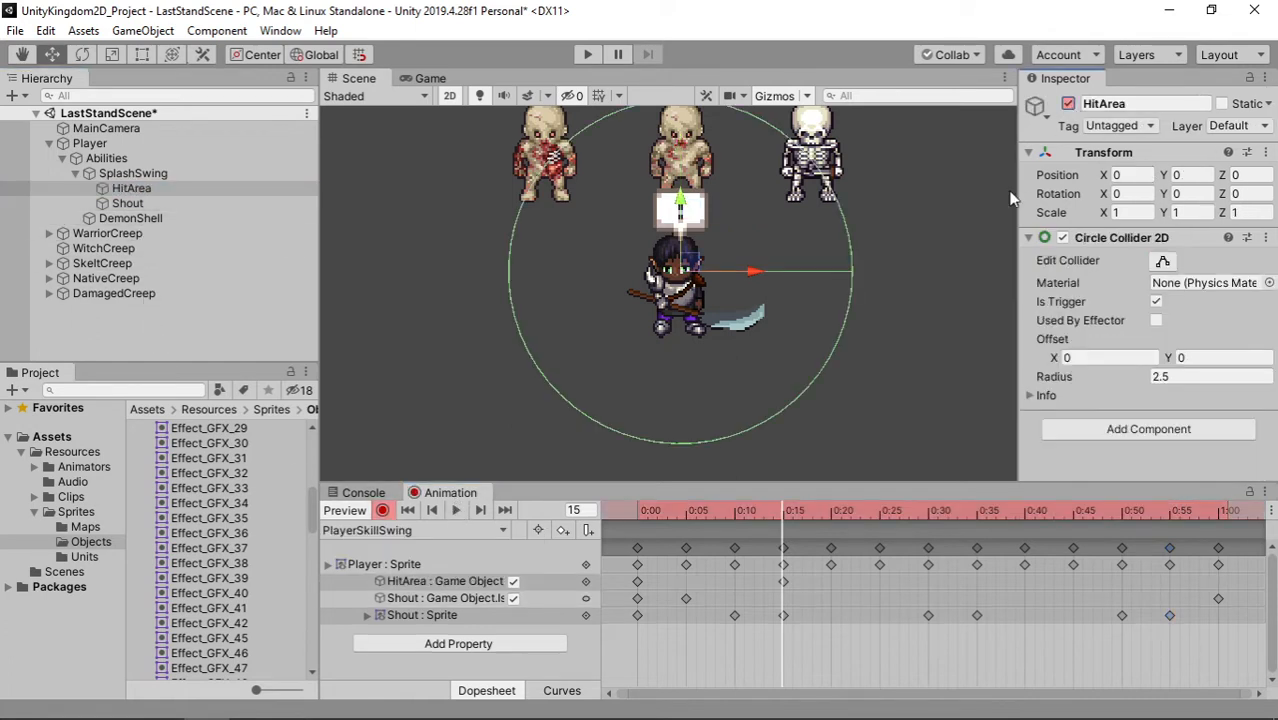
Record HitArea keyframes in PlayerSkillSwing that deactivate it at frames 20 and 40 and activate it at frame 35
left_click(831, 508)
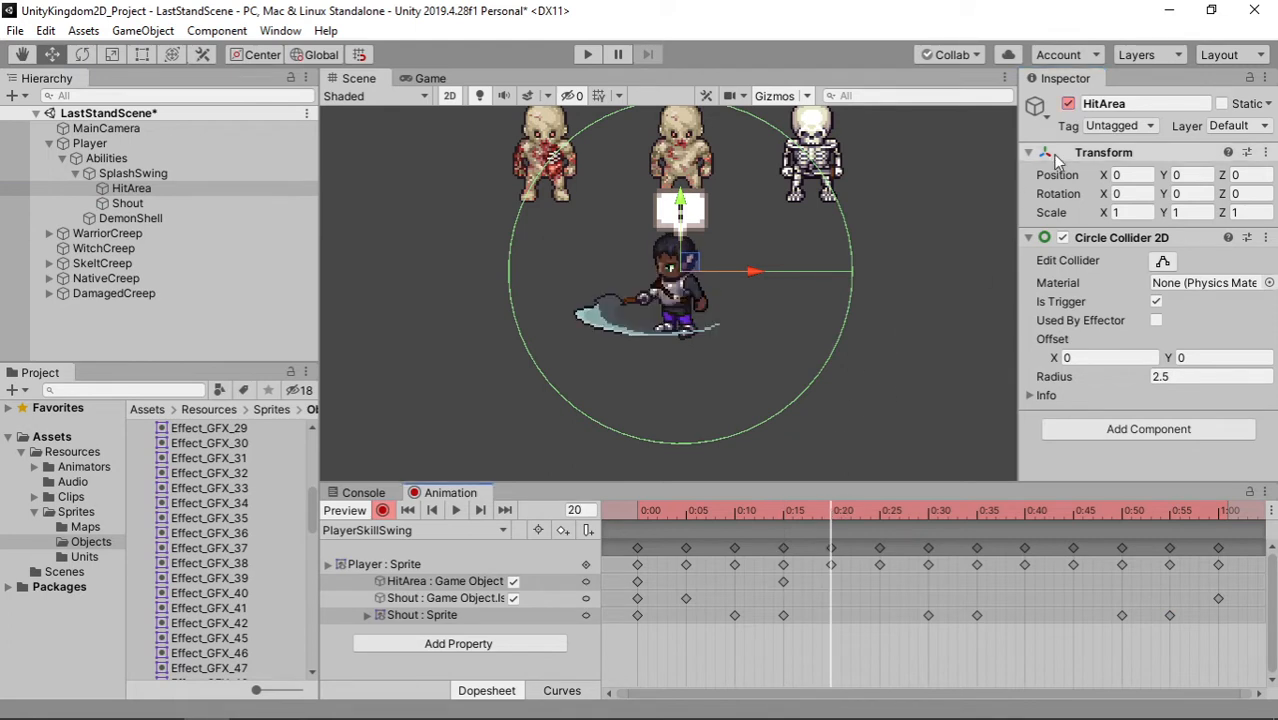
left_click(1069, 104)
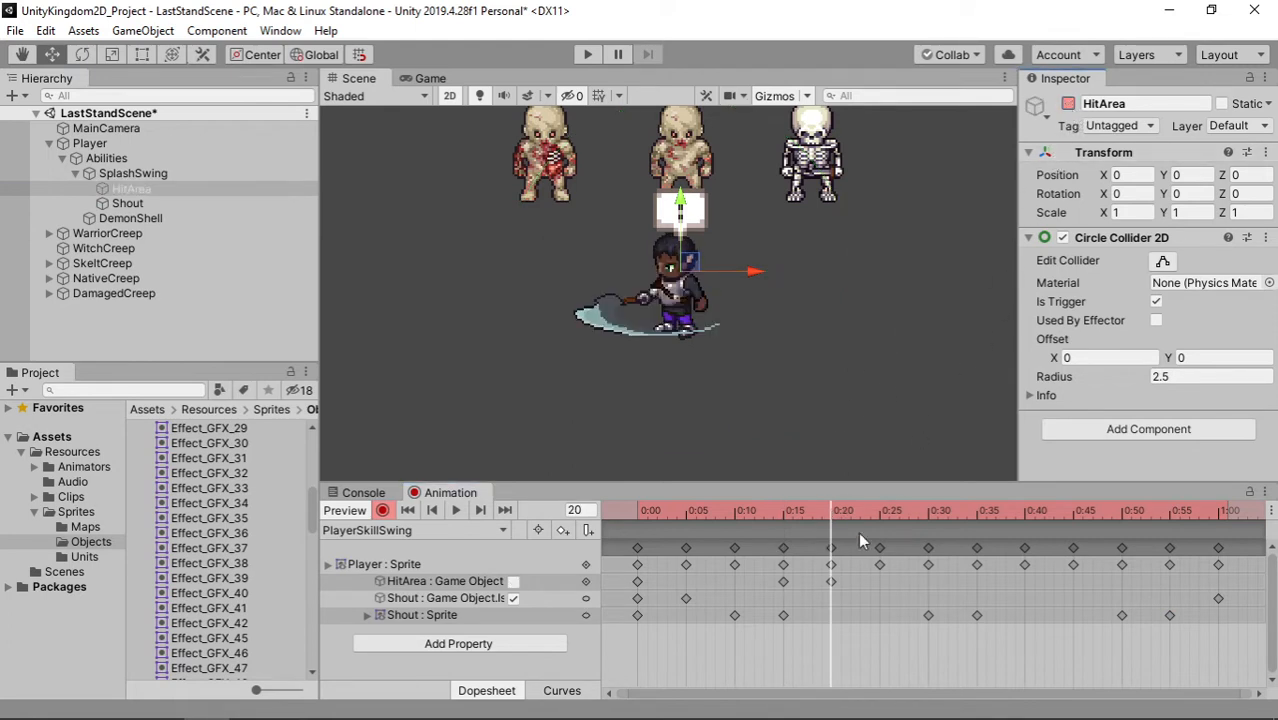
left_click_drag(912, 516, 976, 527)
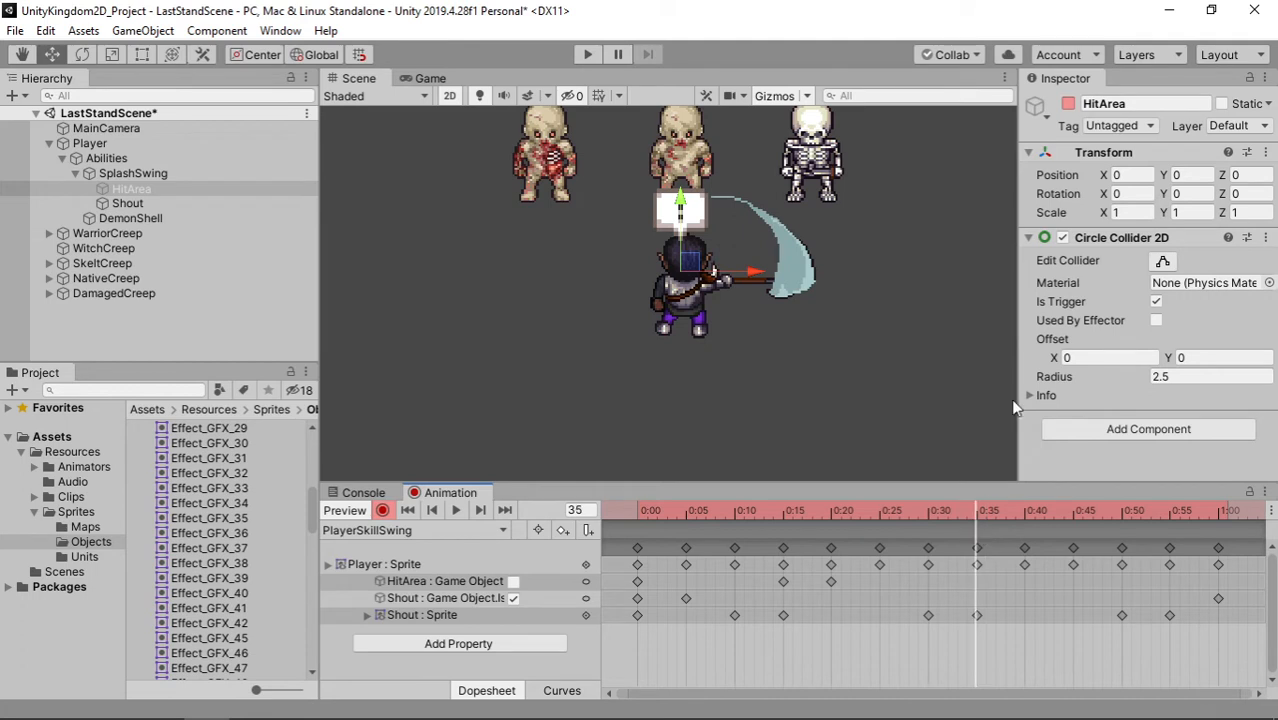
left_click(1070, 107)
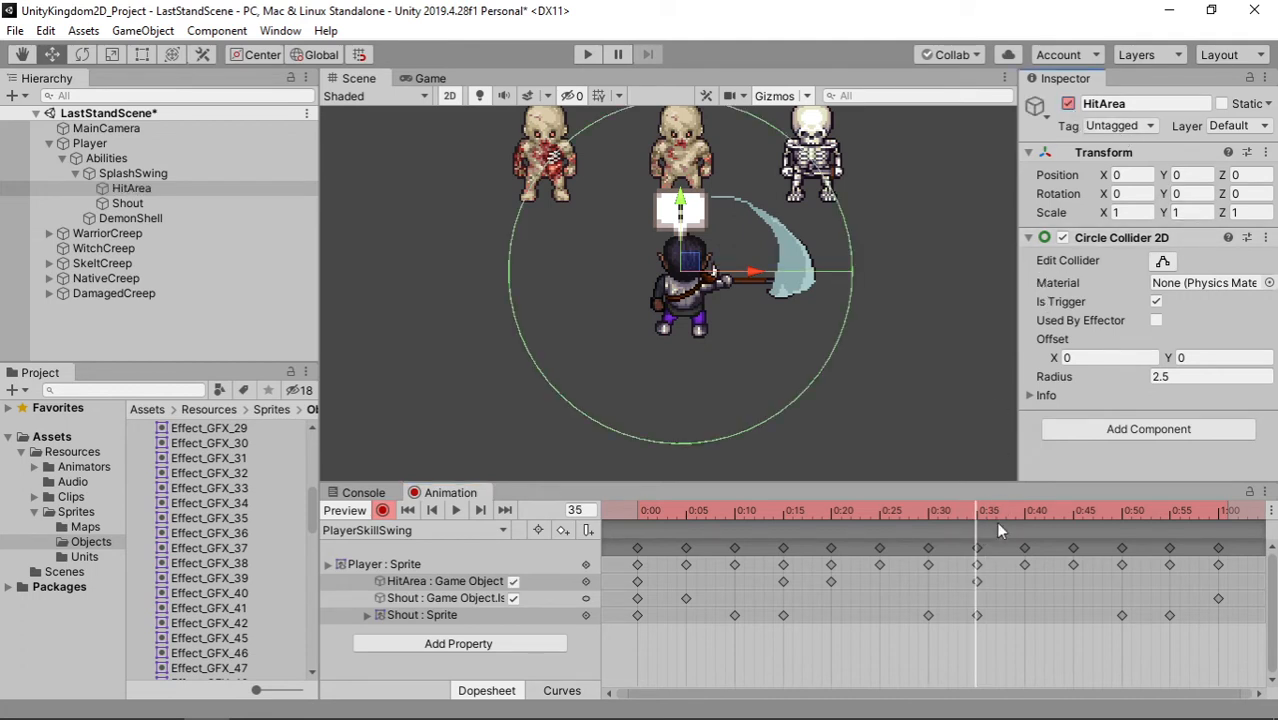
left_click(1022, 513)
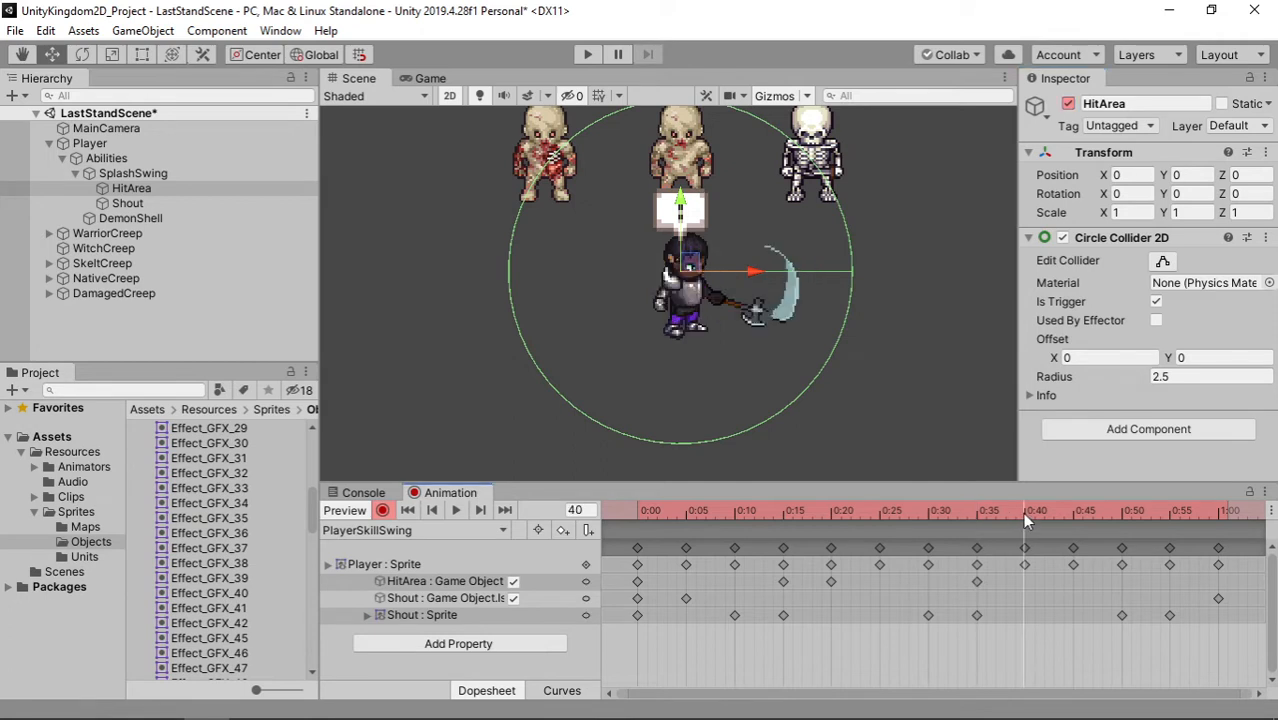
left_click(1068, 104)
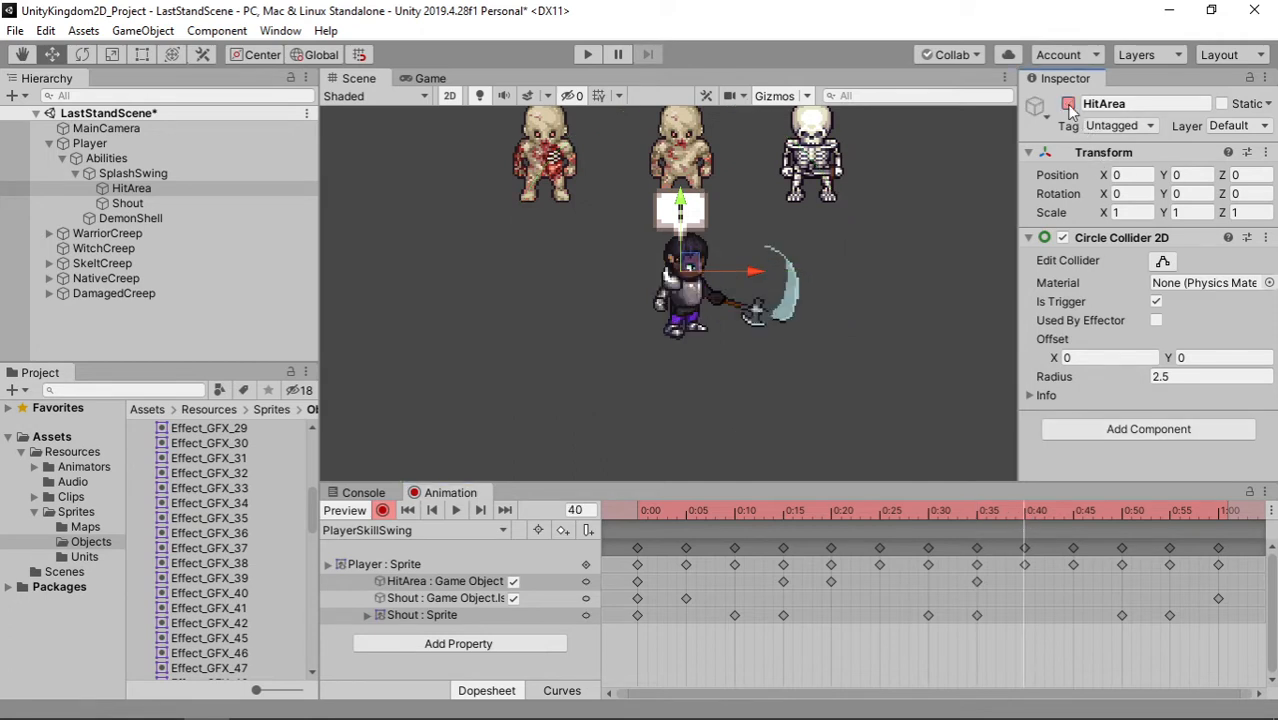
Record HitArea's activation at frame 50 and deactivation at frame 55, end recording, and preview the clip
left_click(1122, 511)
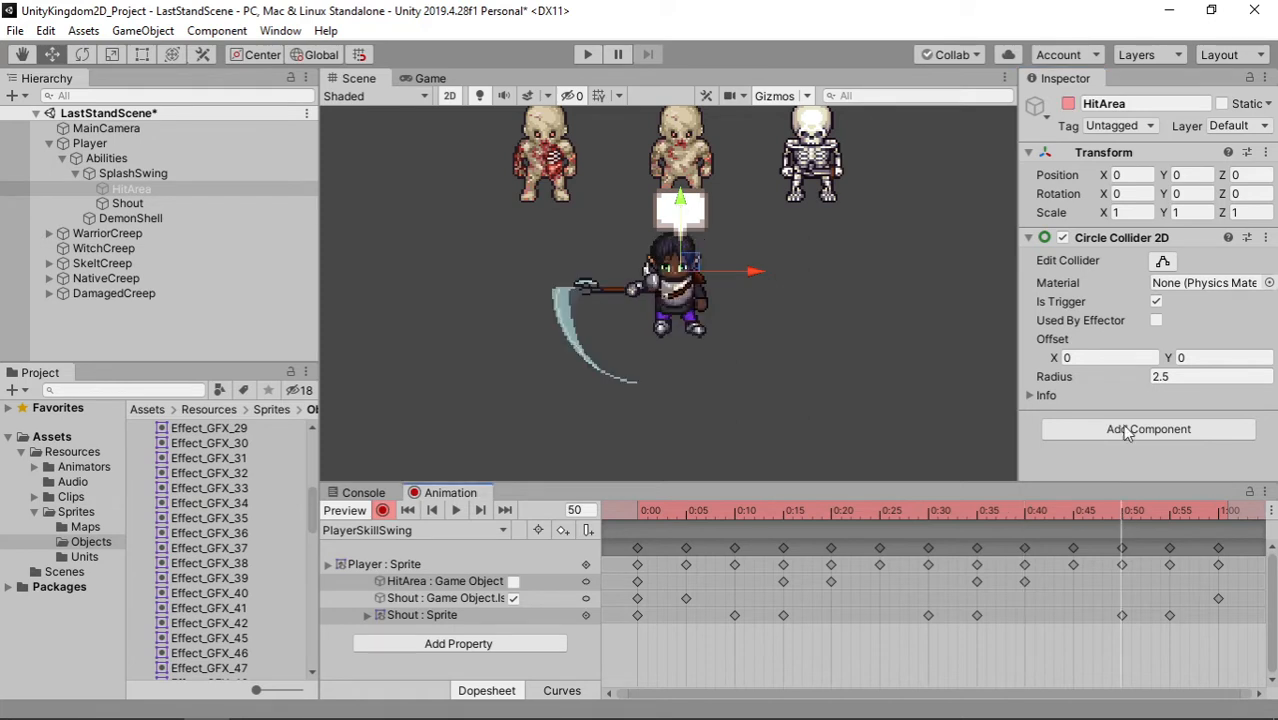
left_click(1068, 104)
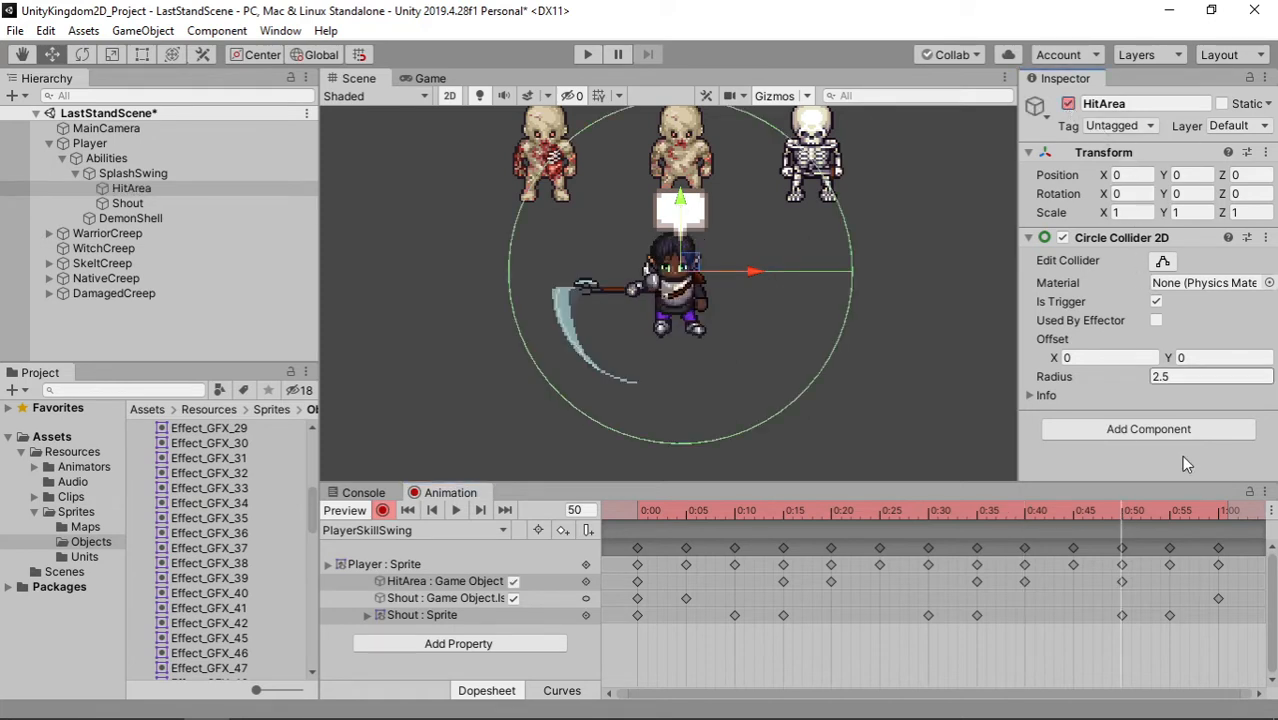
left_click(1169, 511)
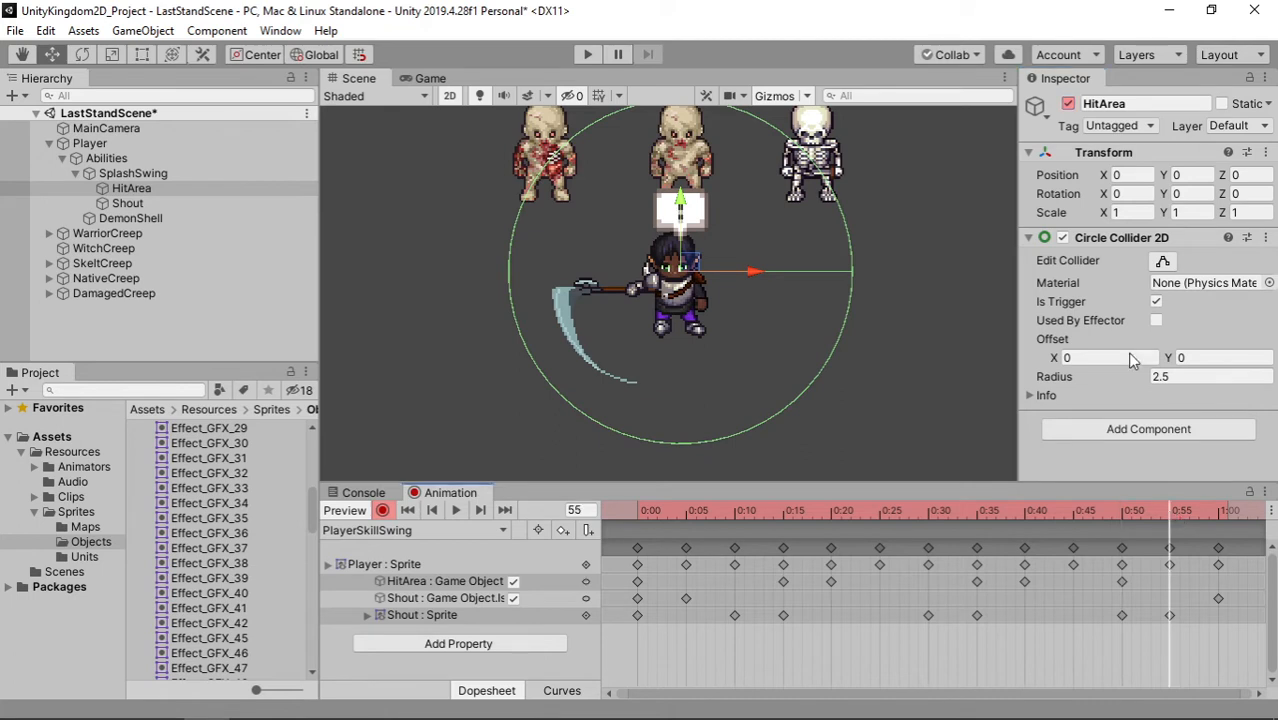
left_click(1068, 104)
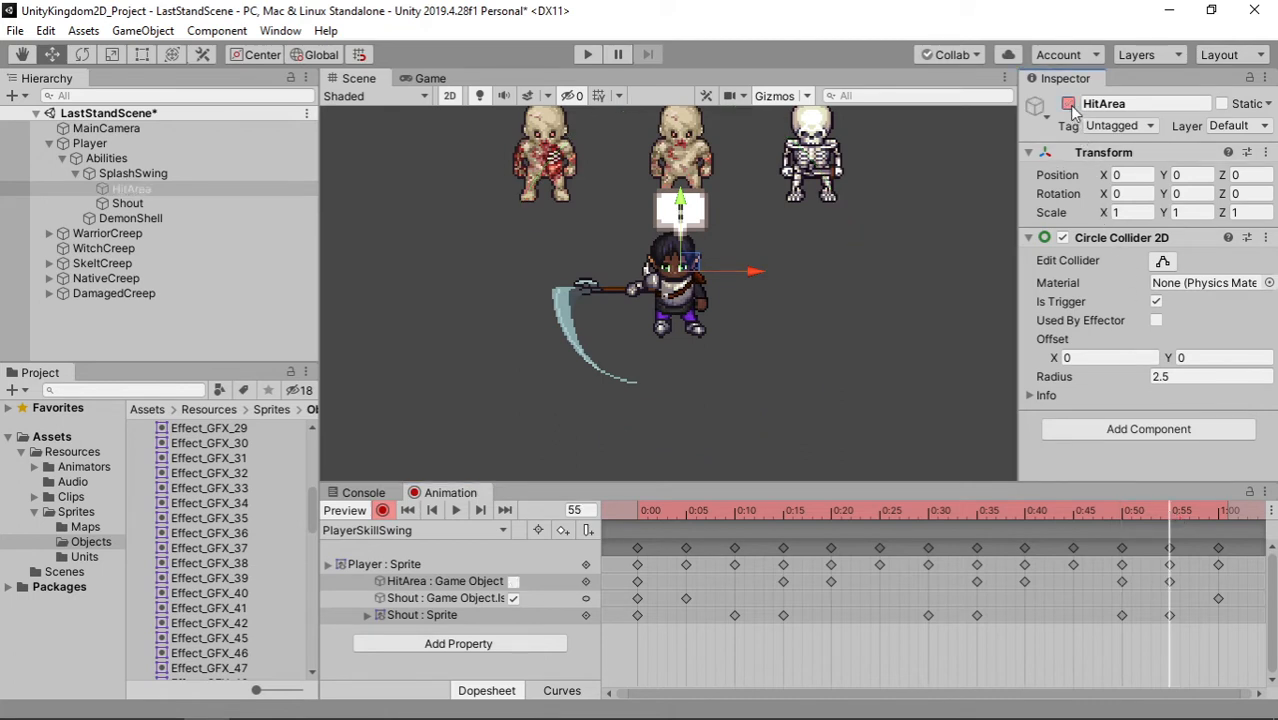
left_click(382, 510)
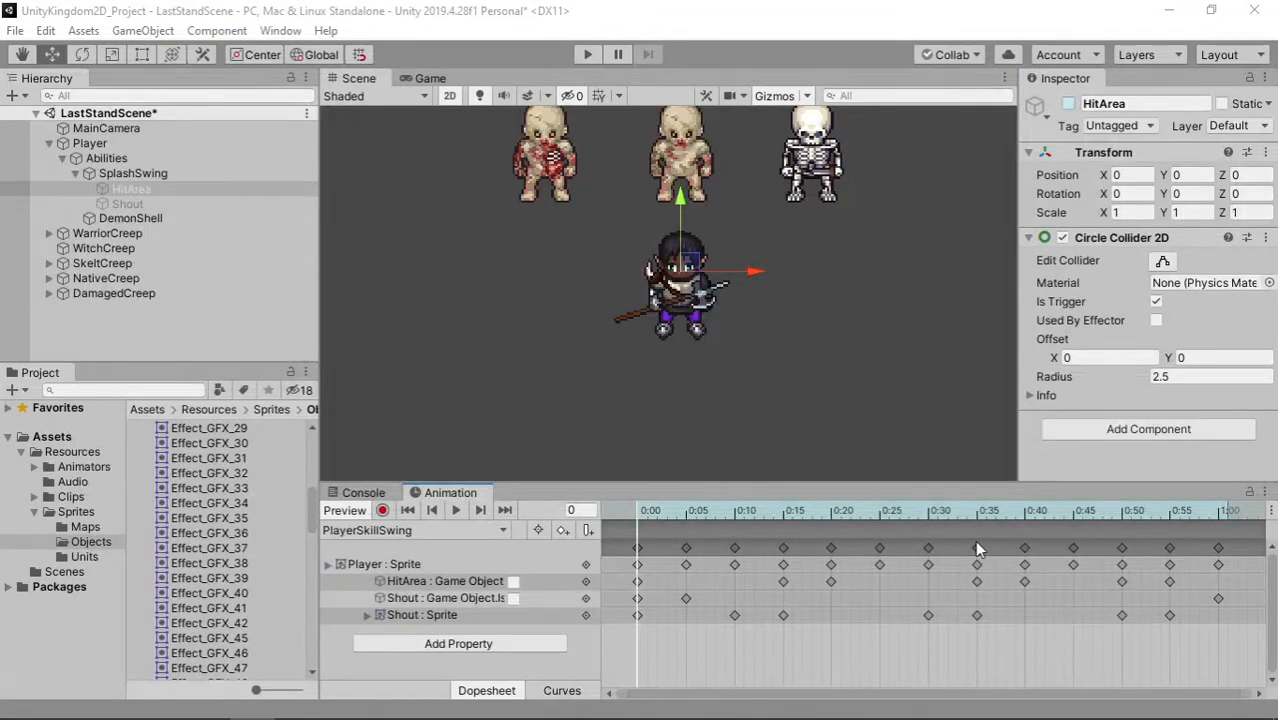
left_click(453, 511)
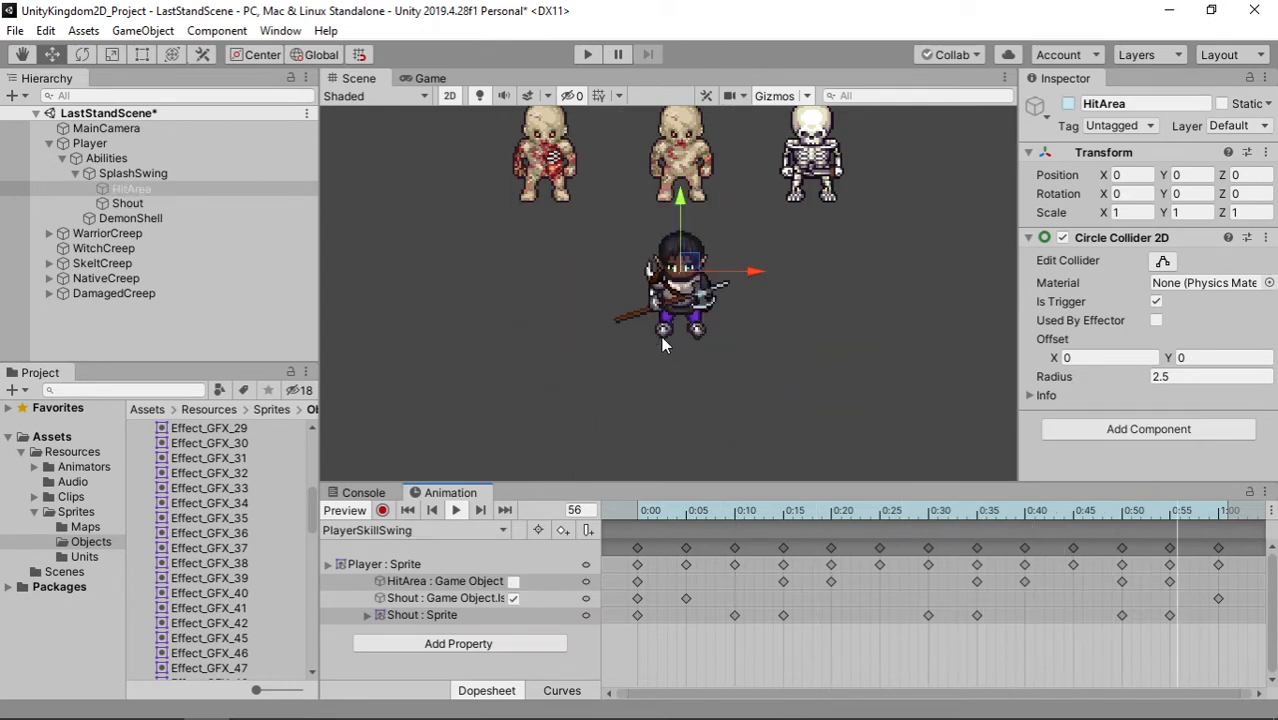
Duplicate SplashSwing's Shout object into DemonShell and rename the copy as Shout
left_click(186, 219)
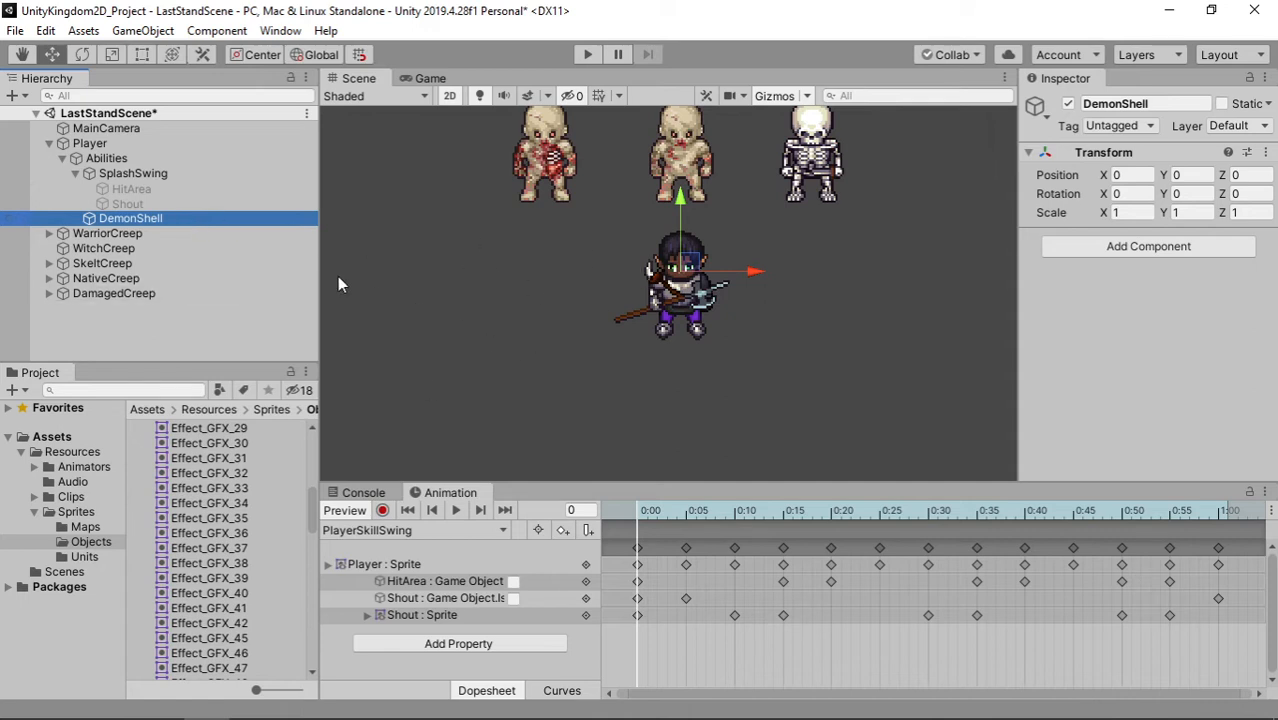
left_click(125, 202)
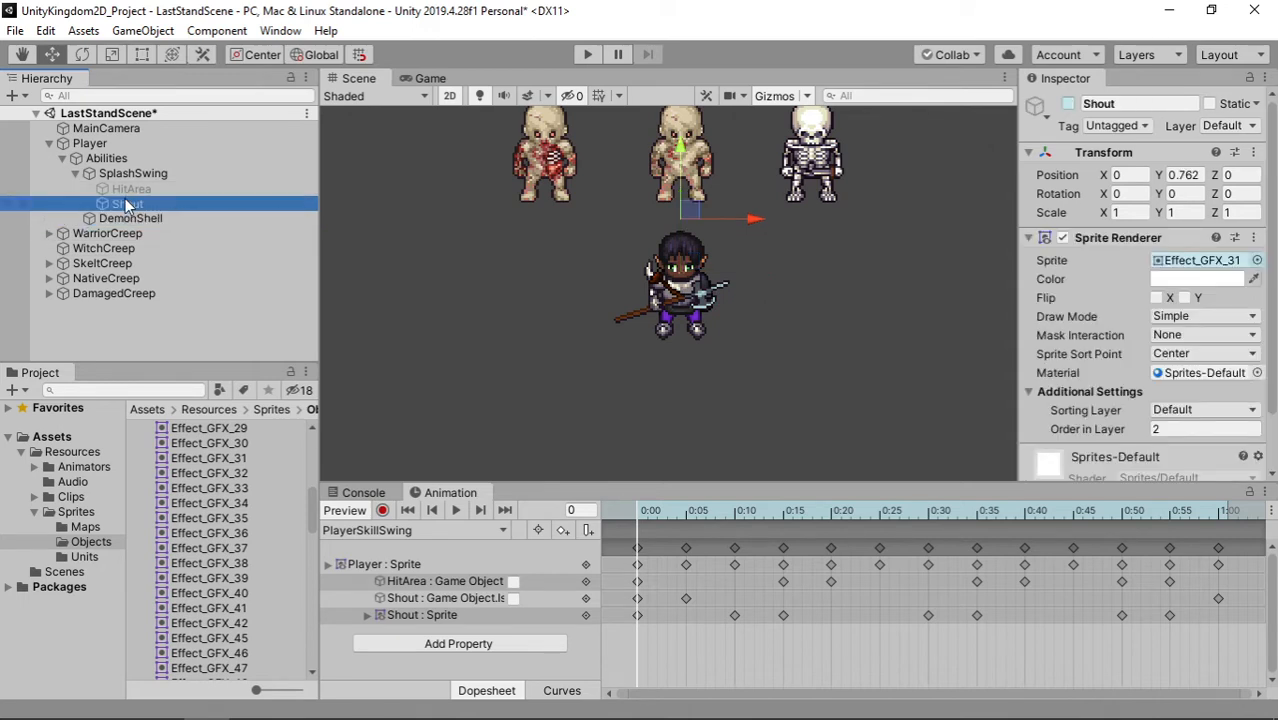
key("ctrl+d")
left_click_drag(149, 214, 157, 242)
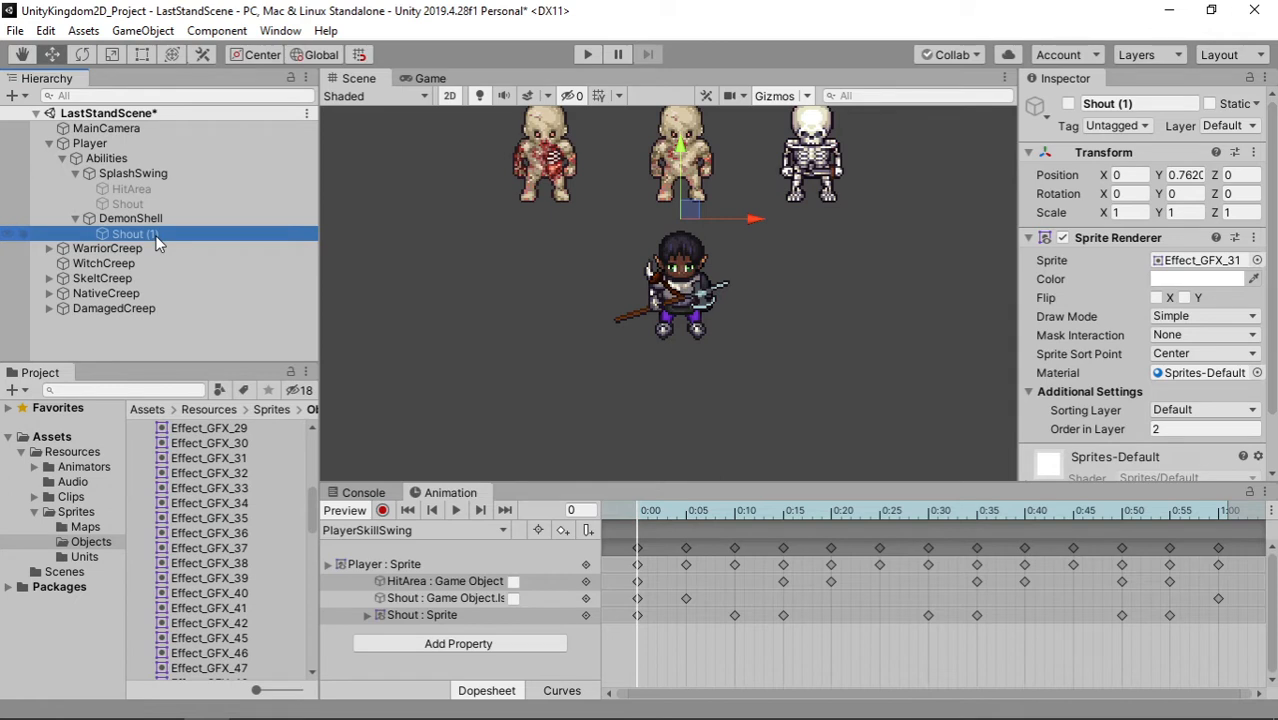
key("F2")
key("Right")
key("BackSpace")
key("BackSpace")
key("BackSpace")
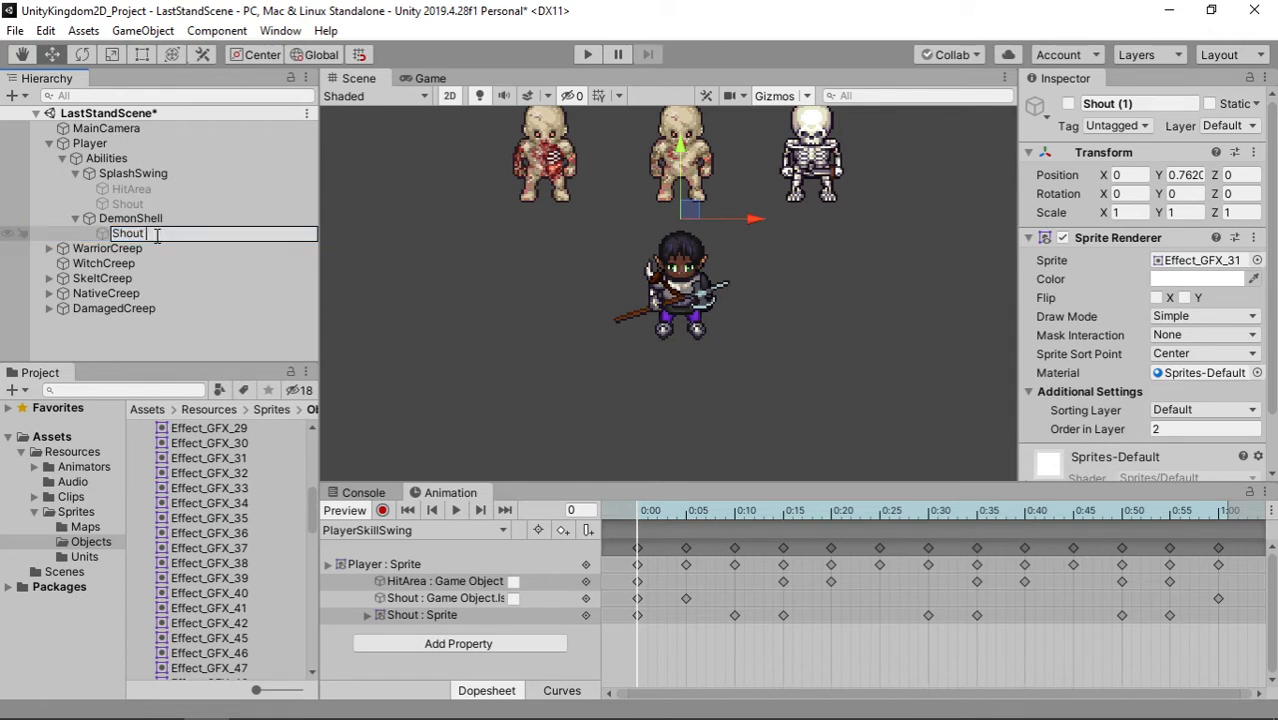
key("BackSpace")
key("Return")
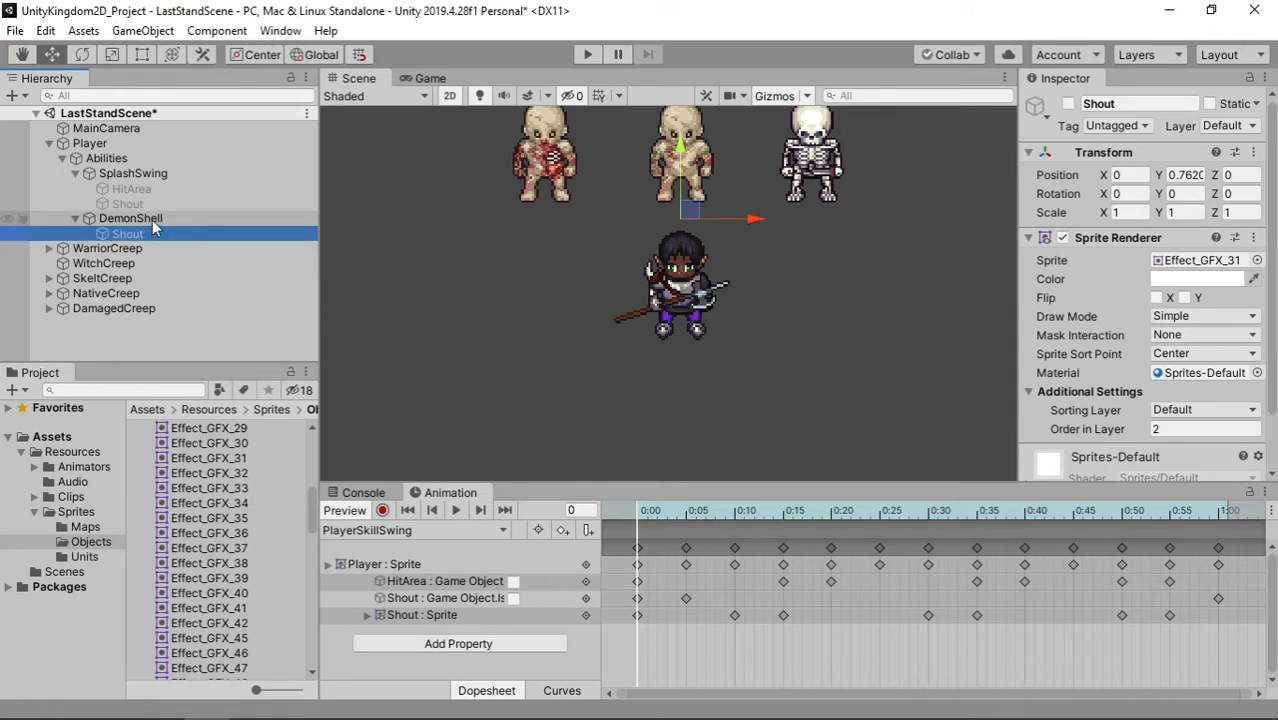
Create an empty child object named Effect under DemonShell
left_click(152, 220)
right_click(152, 220)
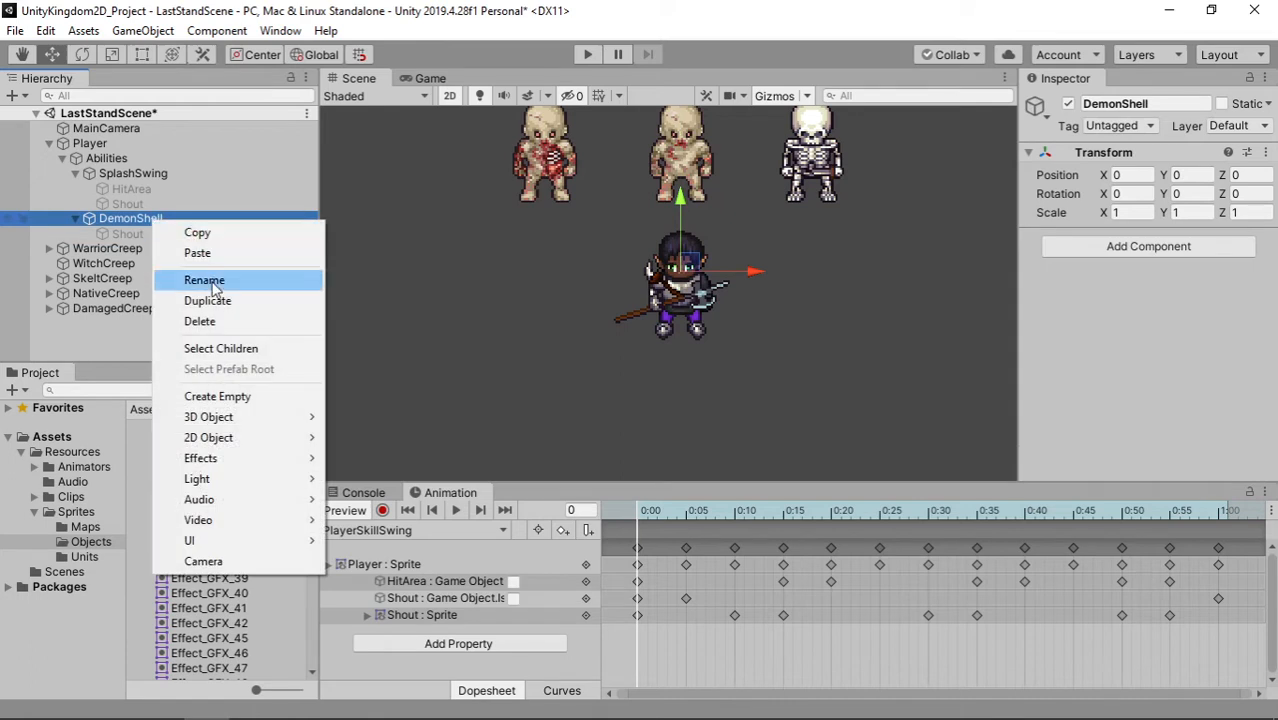
left_click(225, 397)
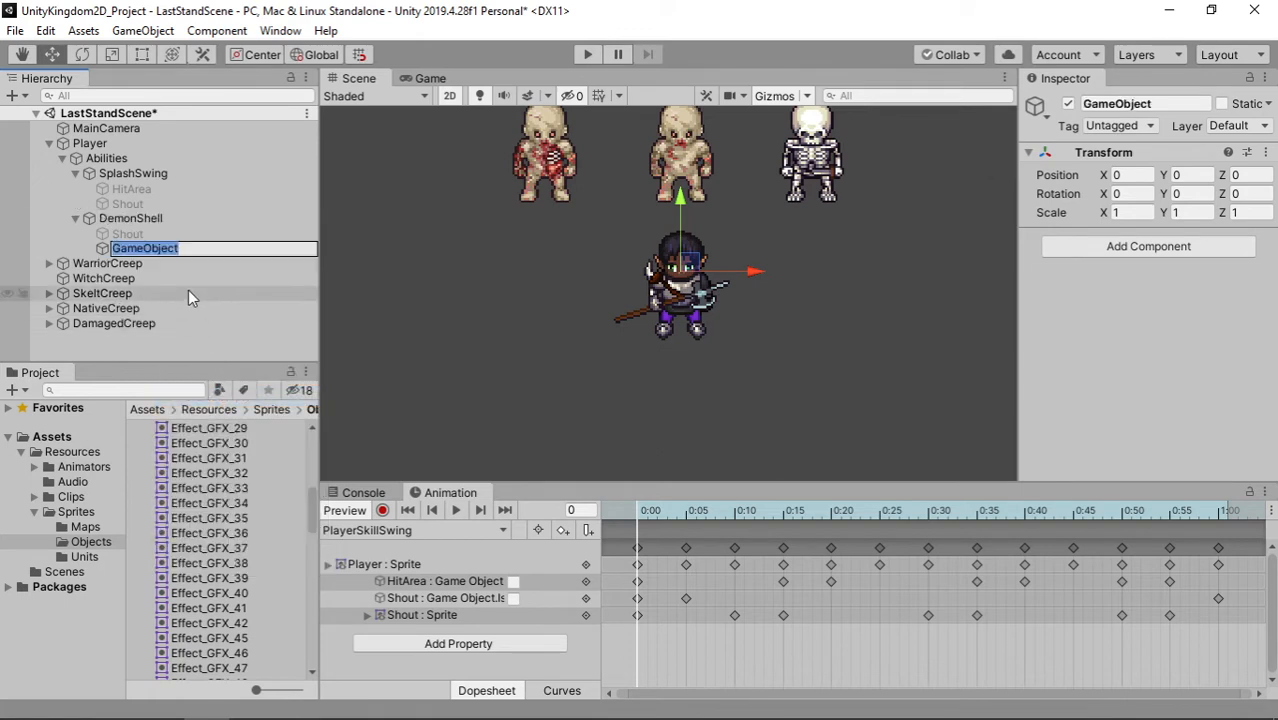
type("Effec")
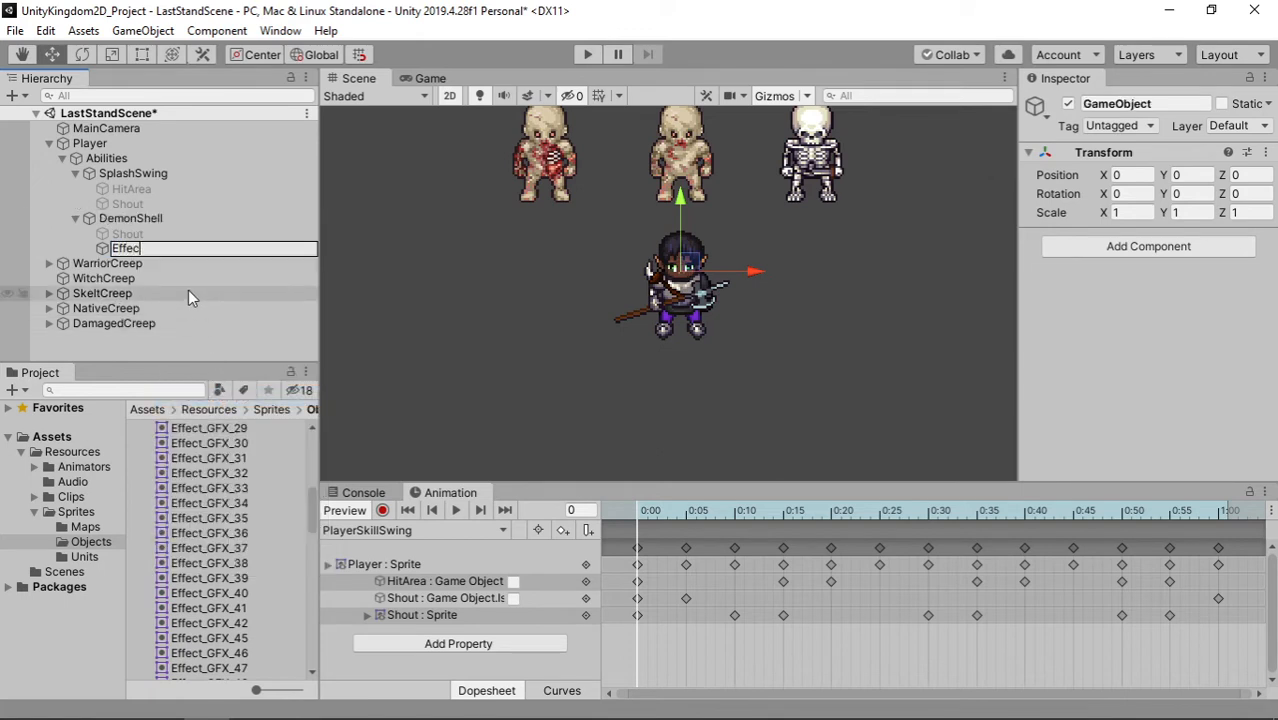
type("t")
key("Return")
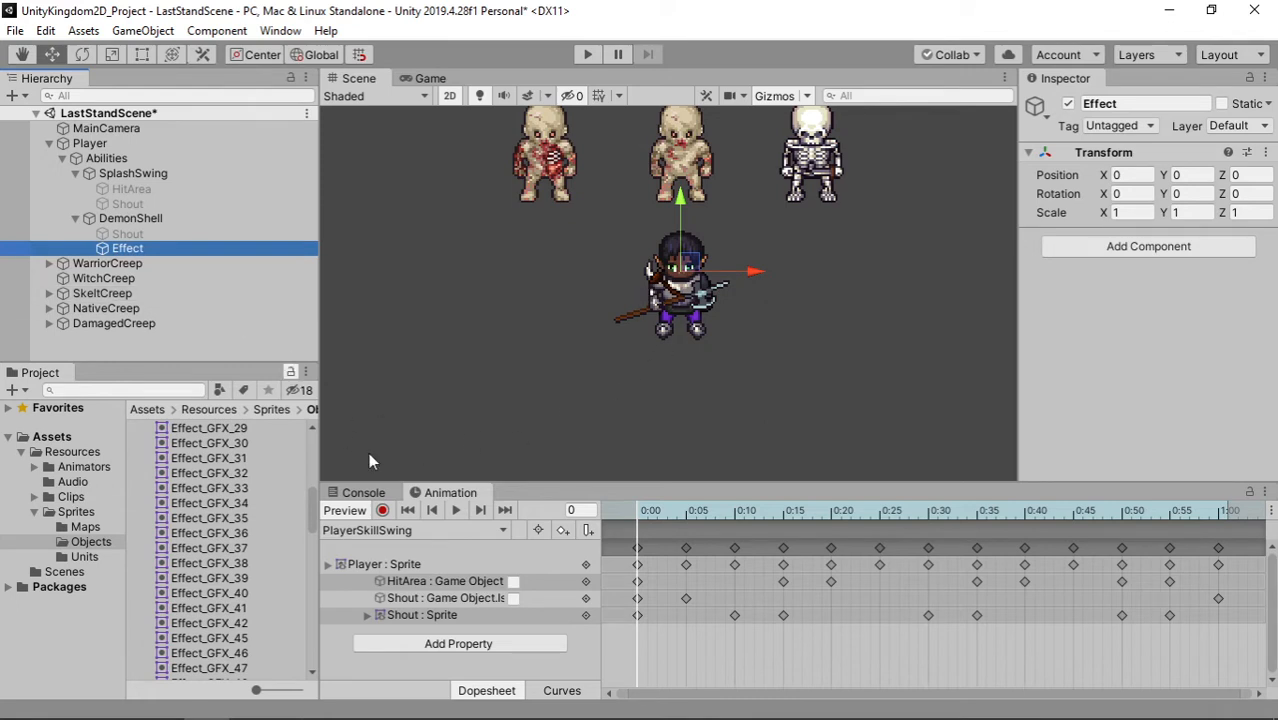
Open the PlayerSkillCast clip for editing and scrub through its player animation
left_click(377, 530)
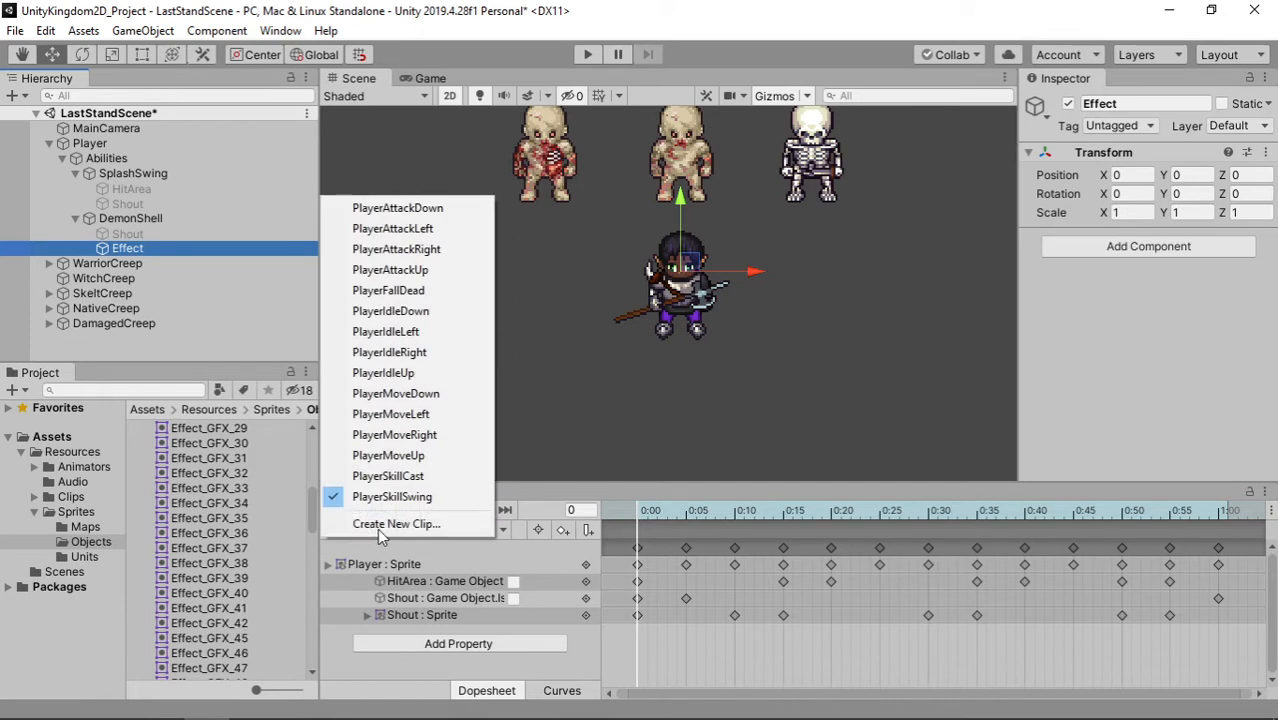
left_click(380, 476)
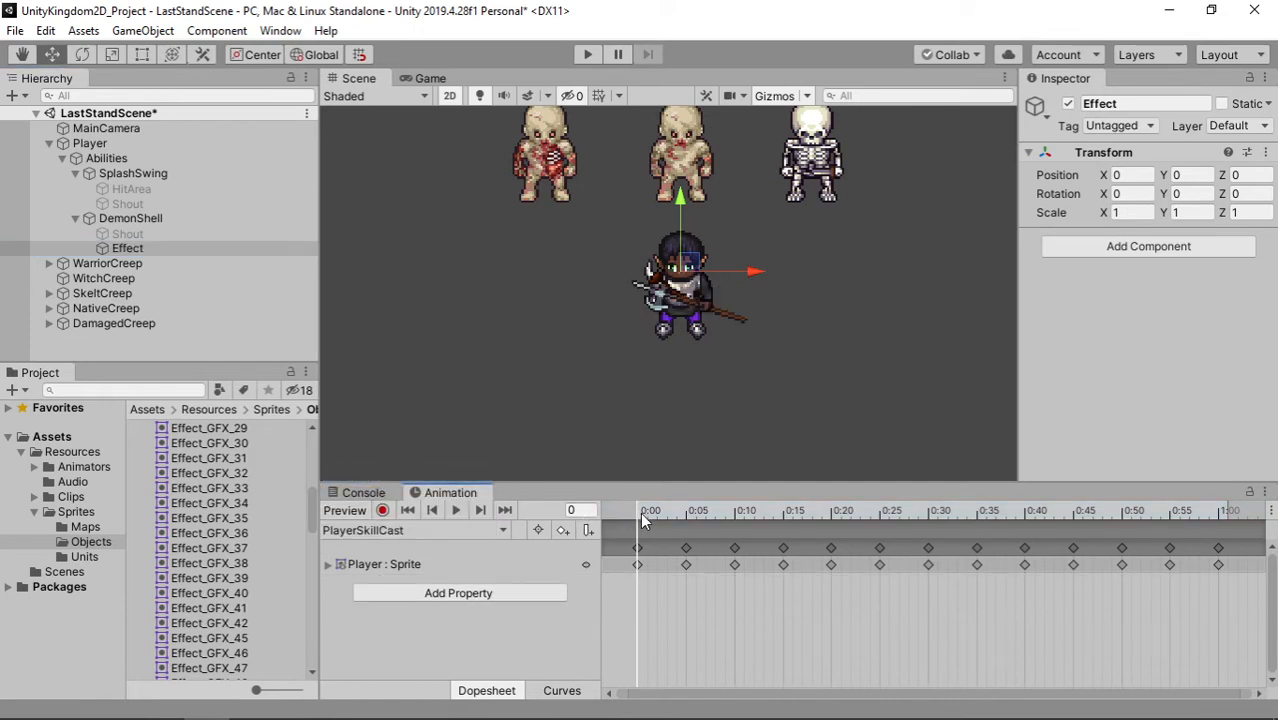
left_click_drag(643, 517, 1002, 528)
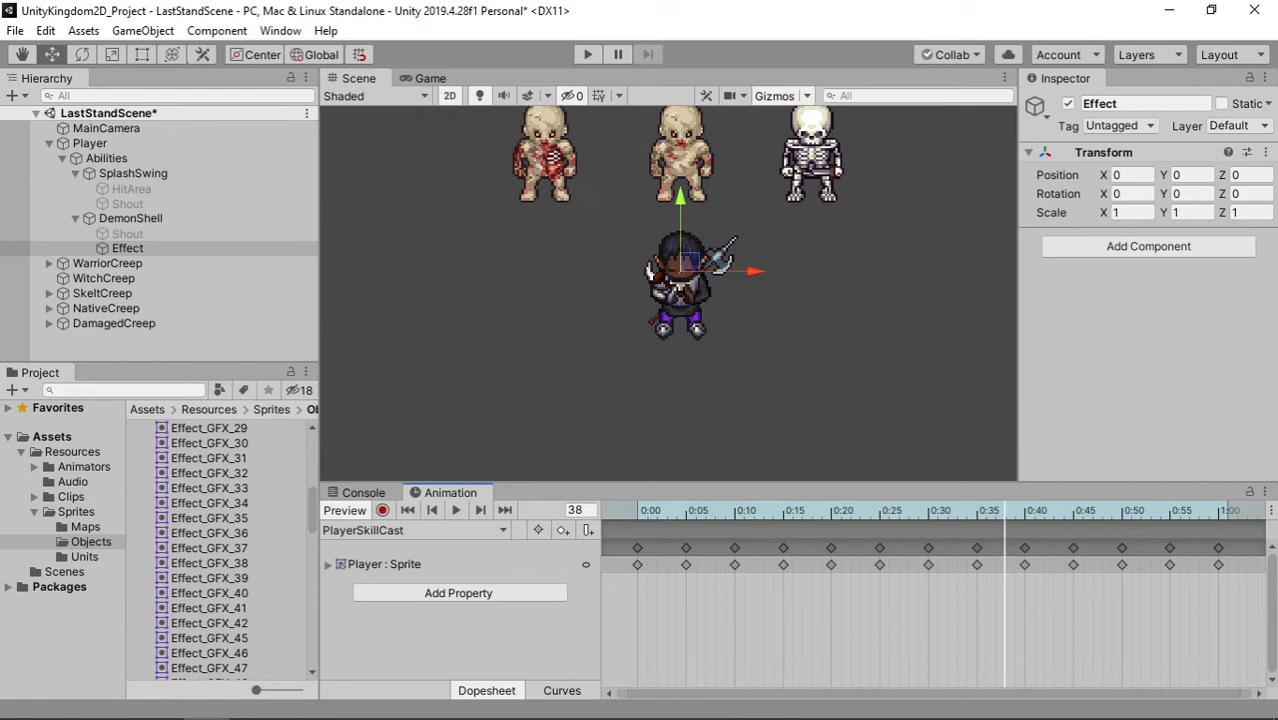
Rename DemonShell's Effect object as LightUp
left_click(164, 248)
type("Lig")
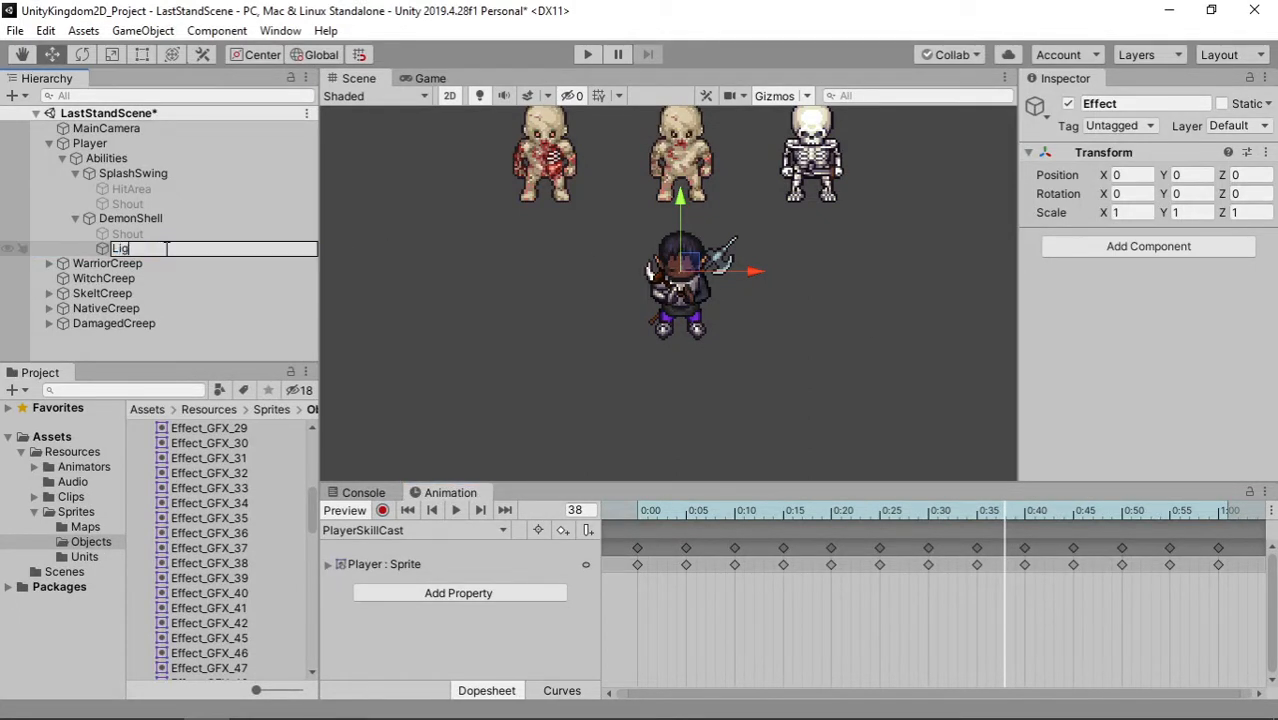
type("htUp")
key("Return")
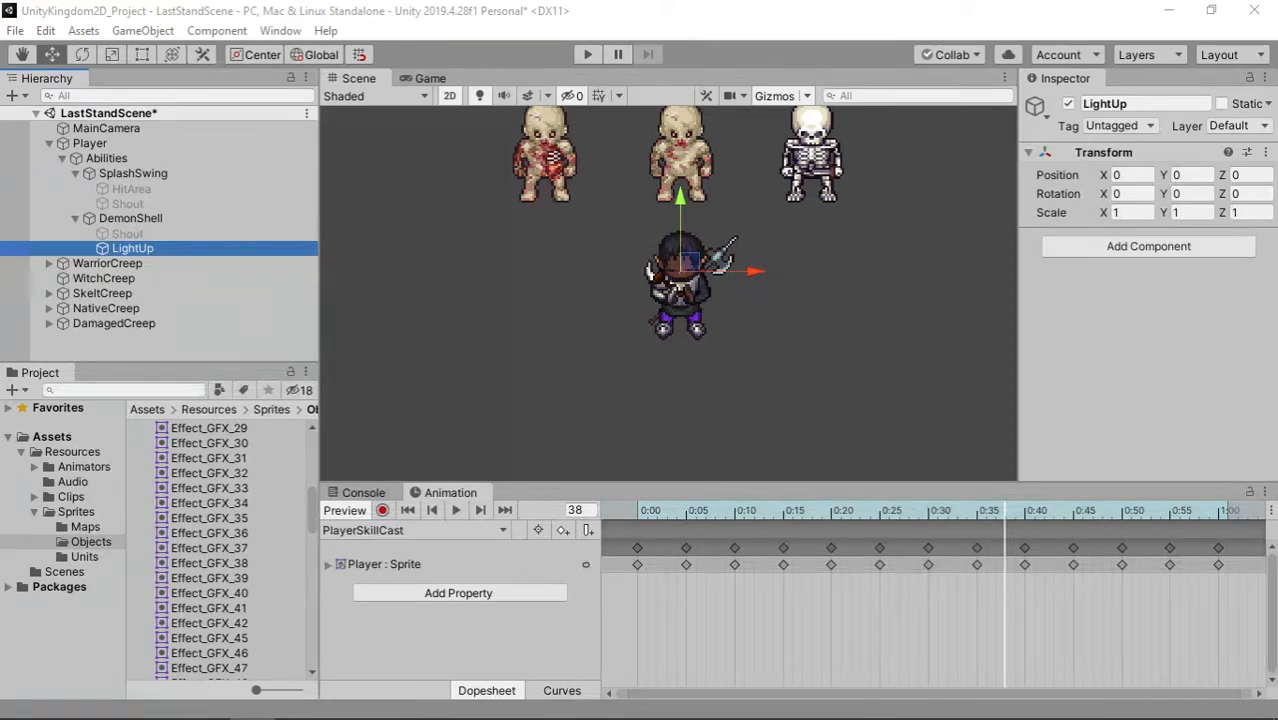
Examine the row of yellow light effect sprites in the envi1_GFX sprite sheet, checking its first and last sprite names
left_click(685, 510)
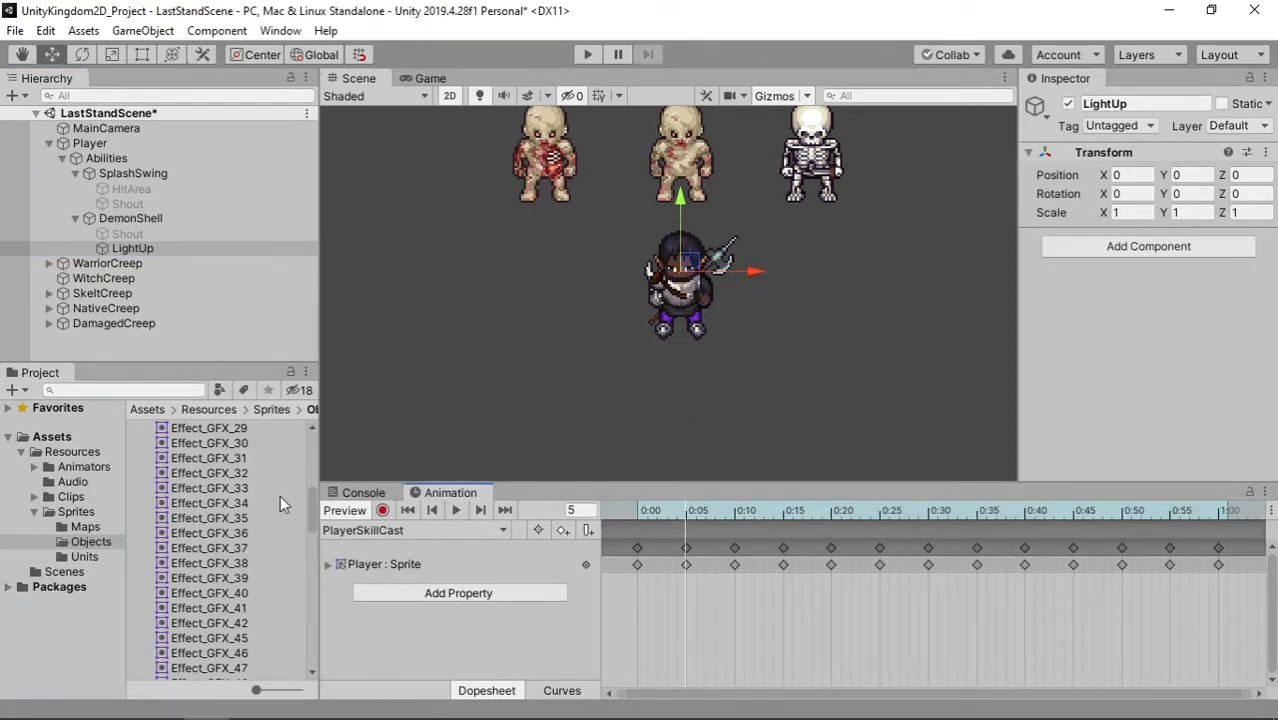
scroll(280, 495, "up", 10)
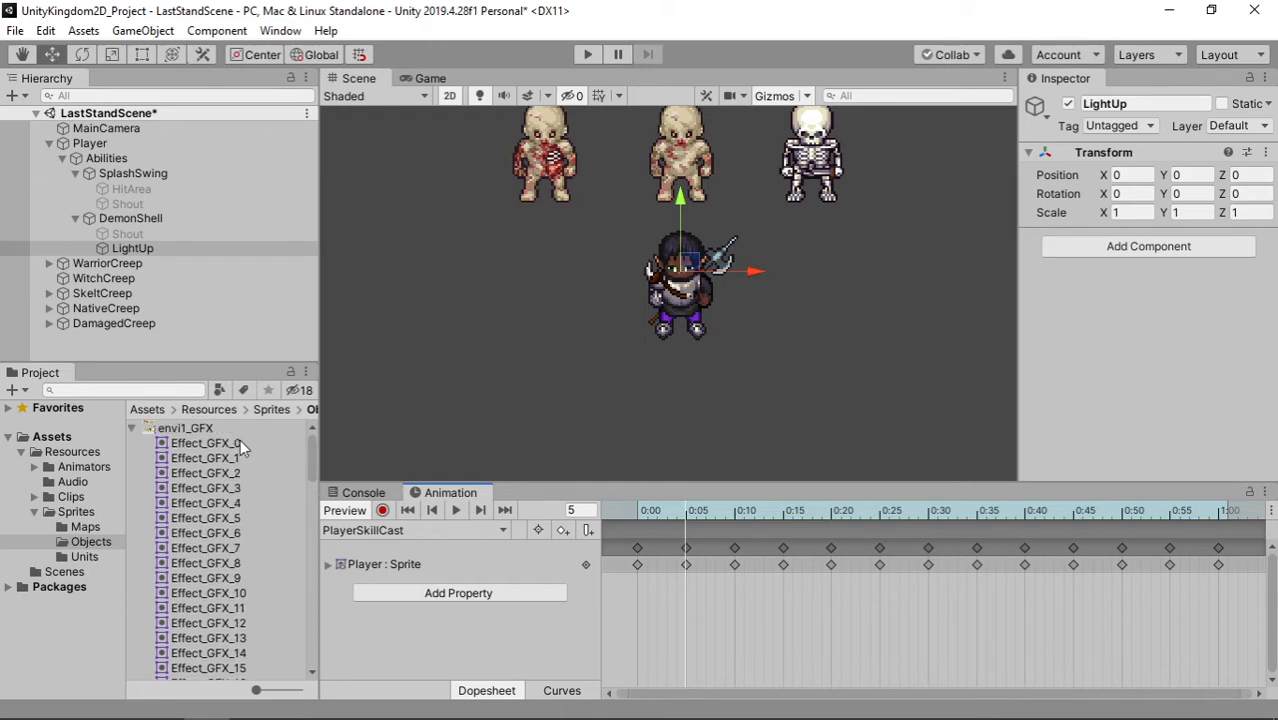
left_click(238, 430)
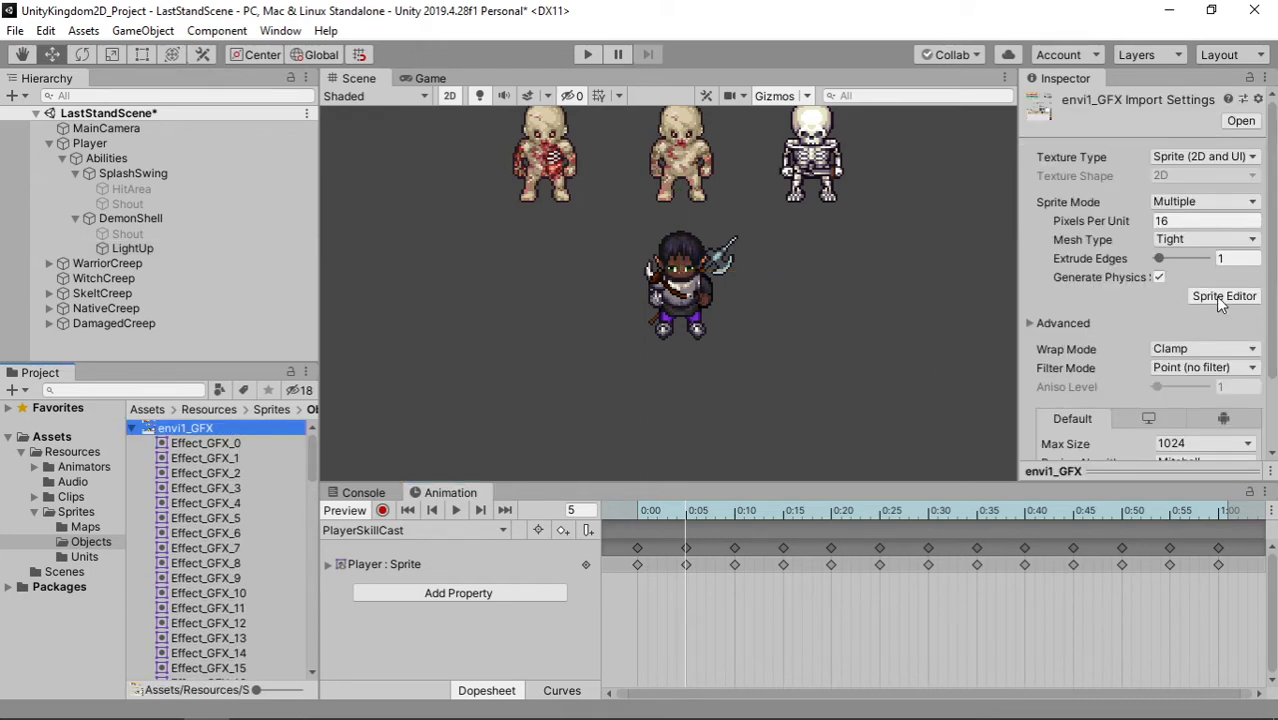
left_click(1218, 298)
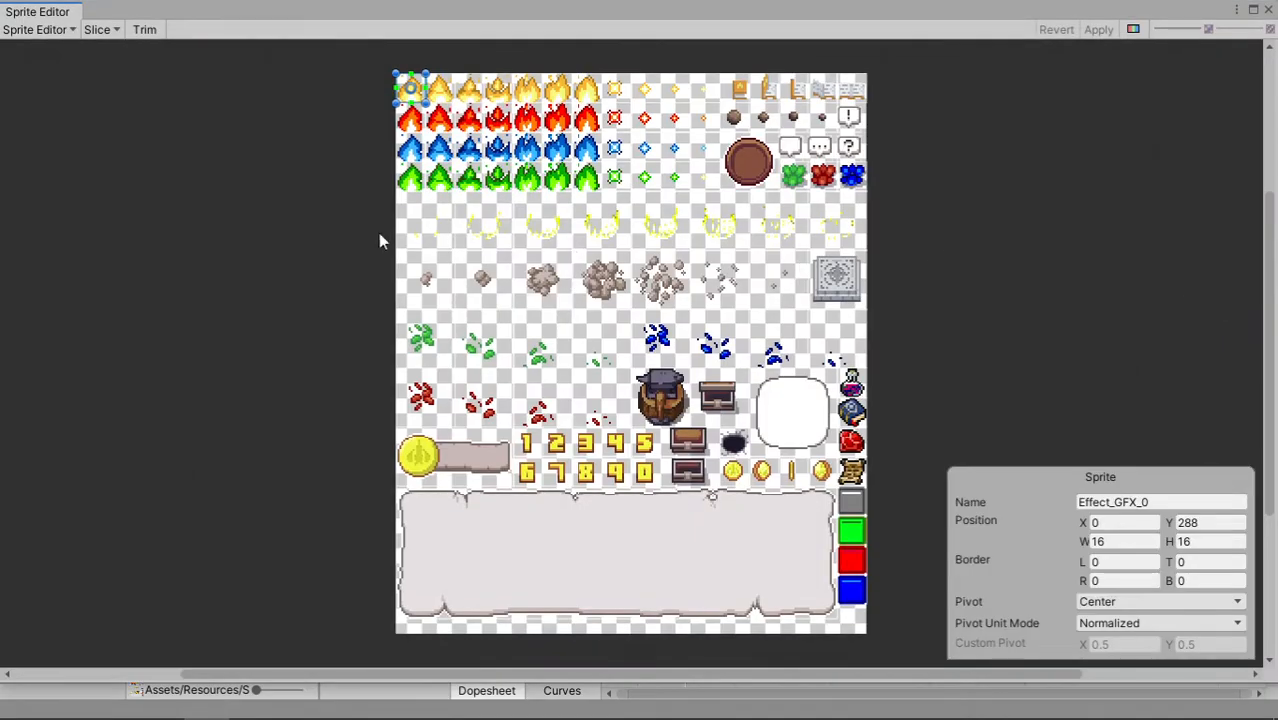
left_click(438, 238)
scroll(571, 300, "up", 2)
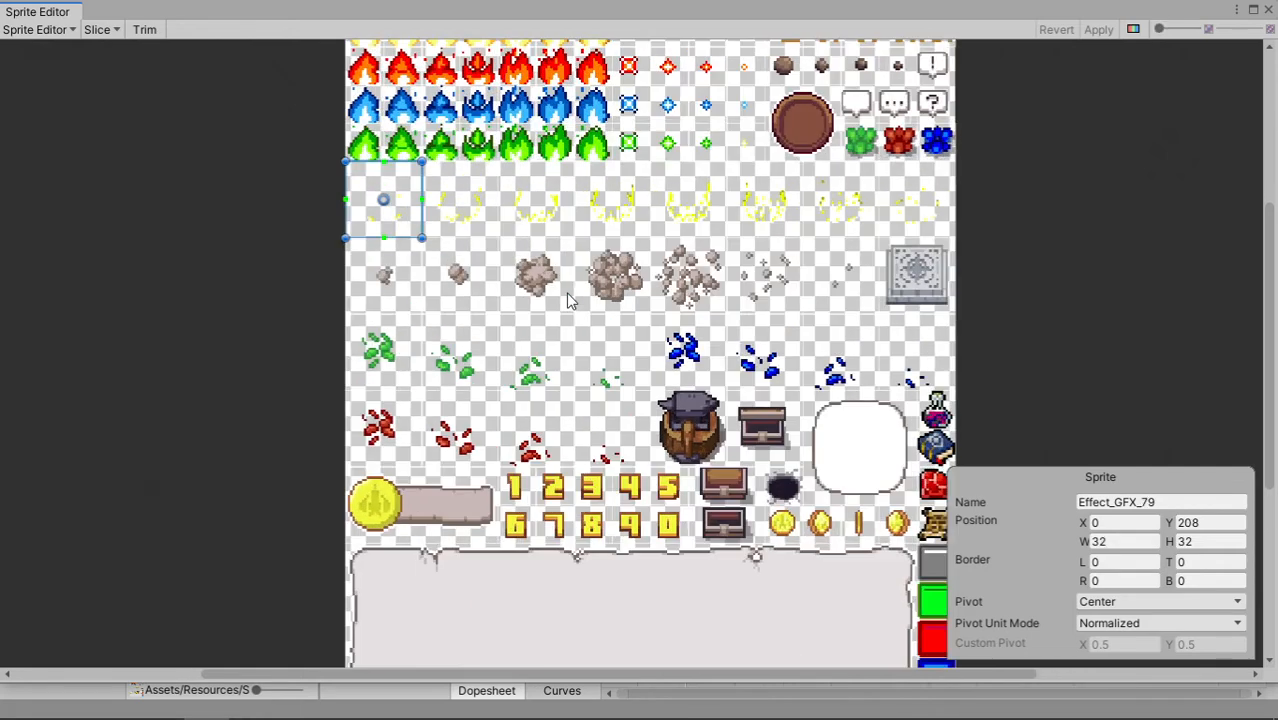
left_click(936, 210)
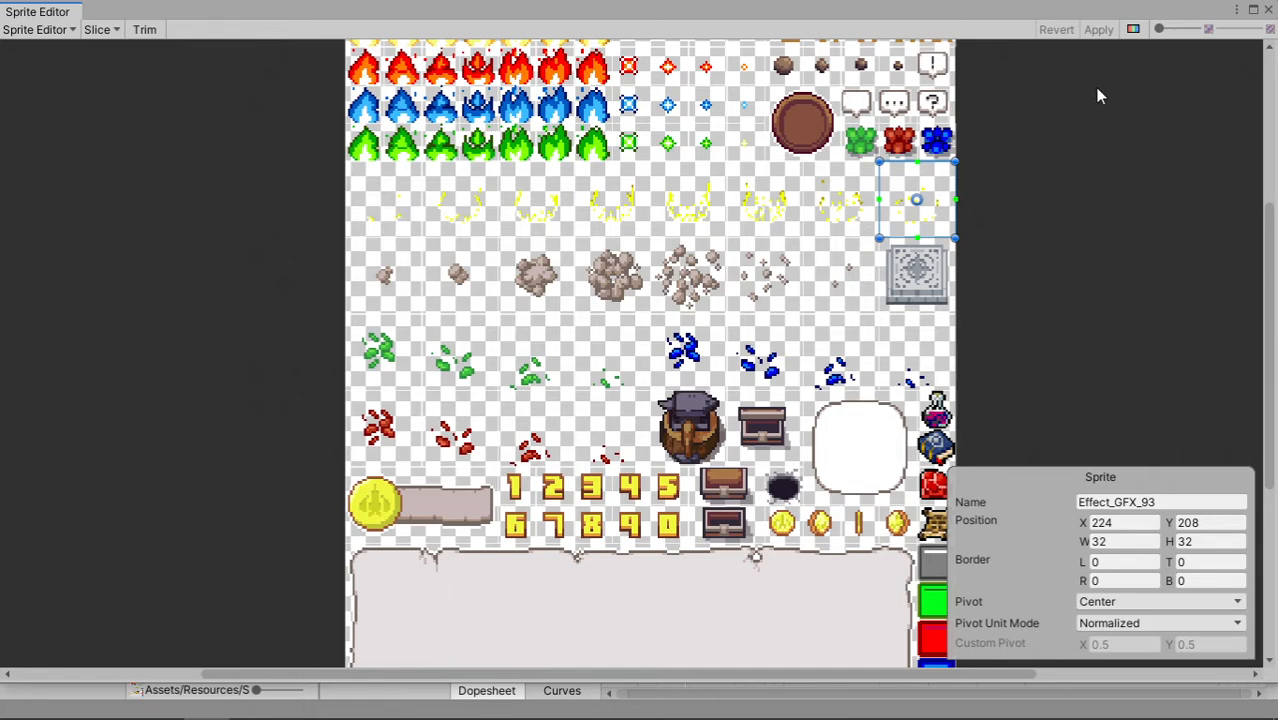
left_click(385, 213)
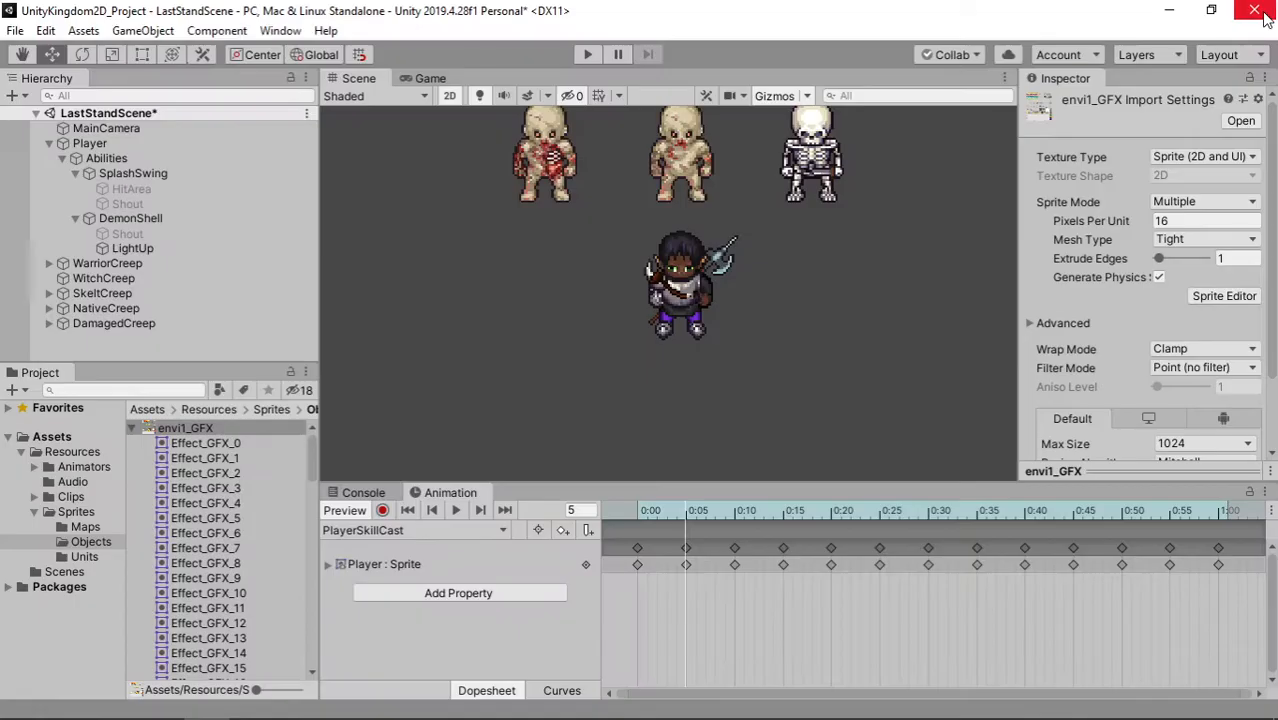
left_click(1267, 9)
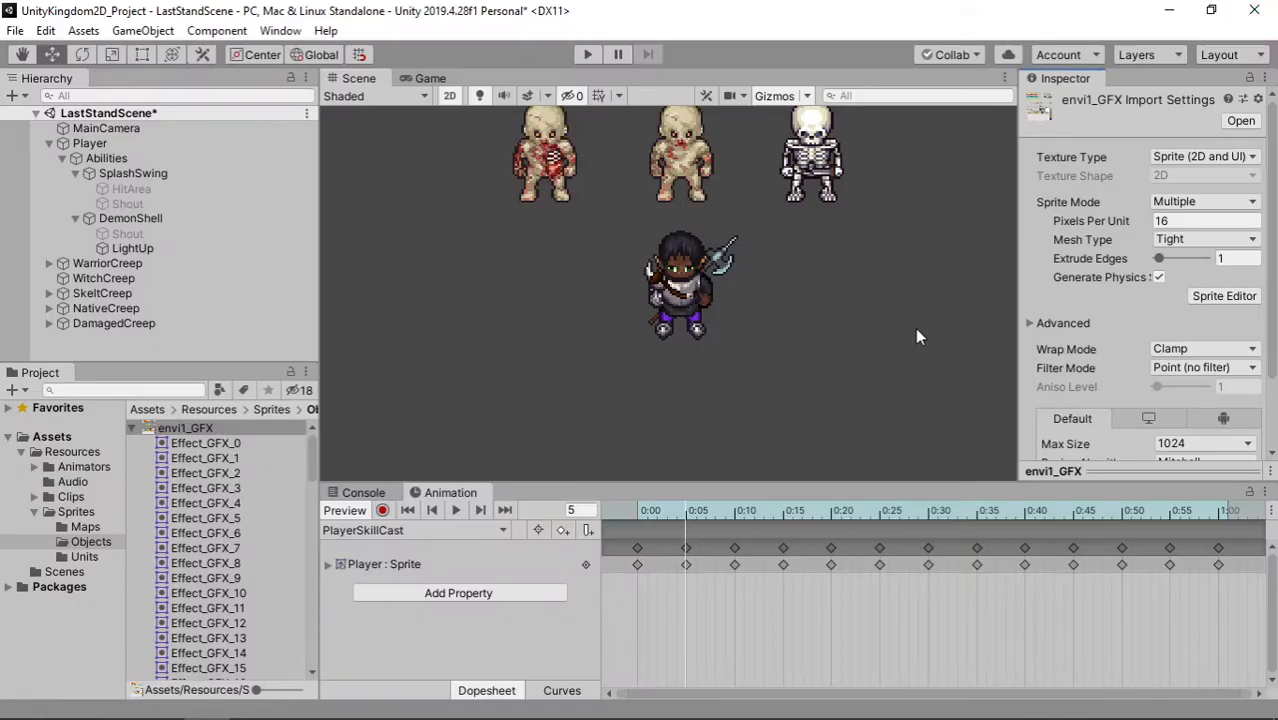
Examine the player's pose across the PlayerSkillCast clip between frames 10 and 45, where the light effect fits
left_click(734, 510)
left_click(783, 511)
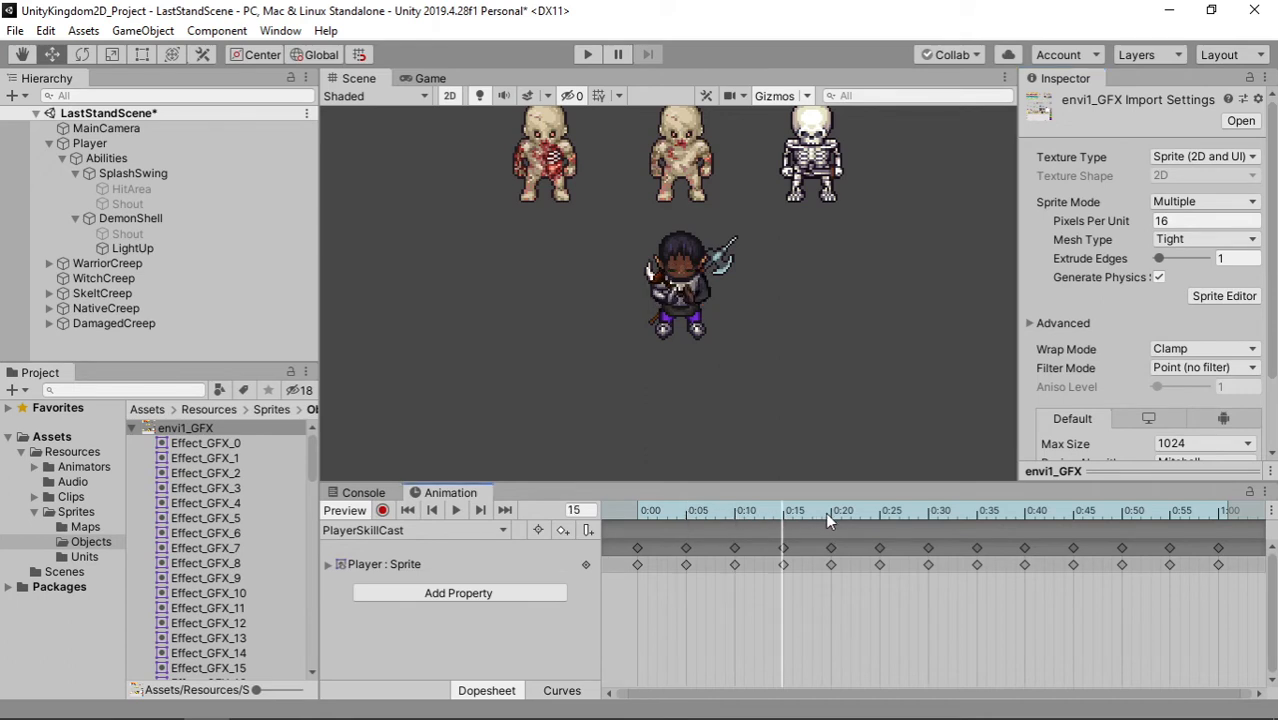
left_click(830, 512)
left_click(880, 513)
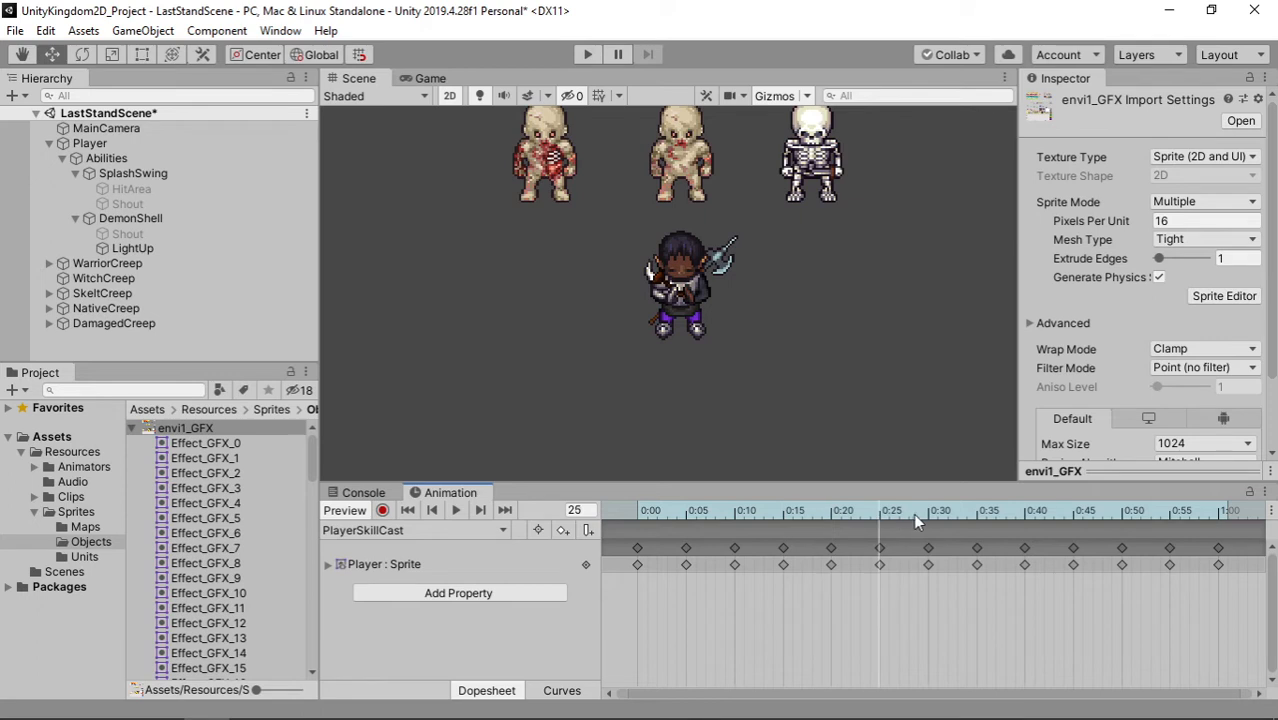
left_click(926, 511)
left_click(977, 518)
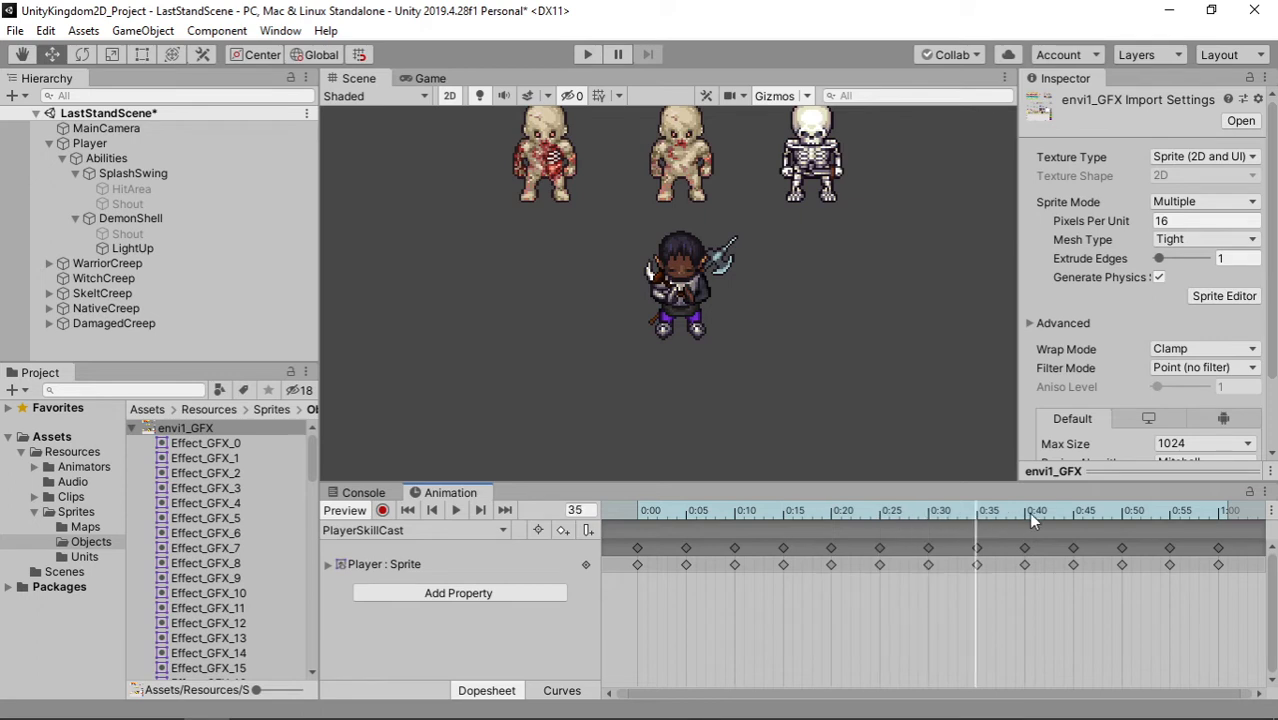
left_click(1026, 512)
left_click(1072, 512)
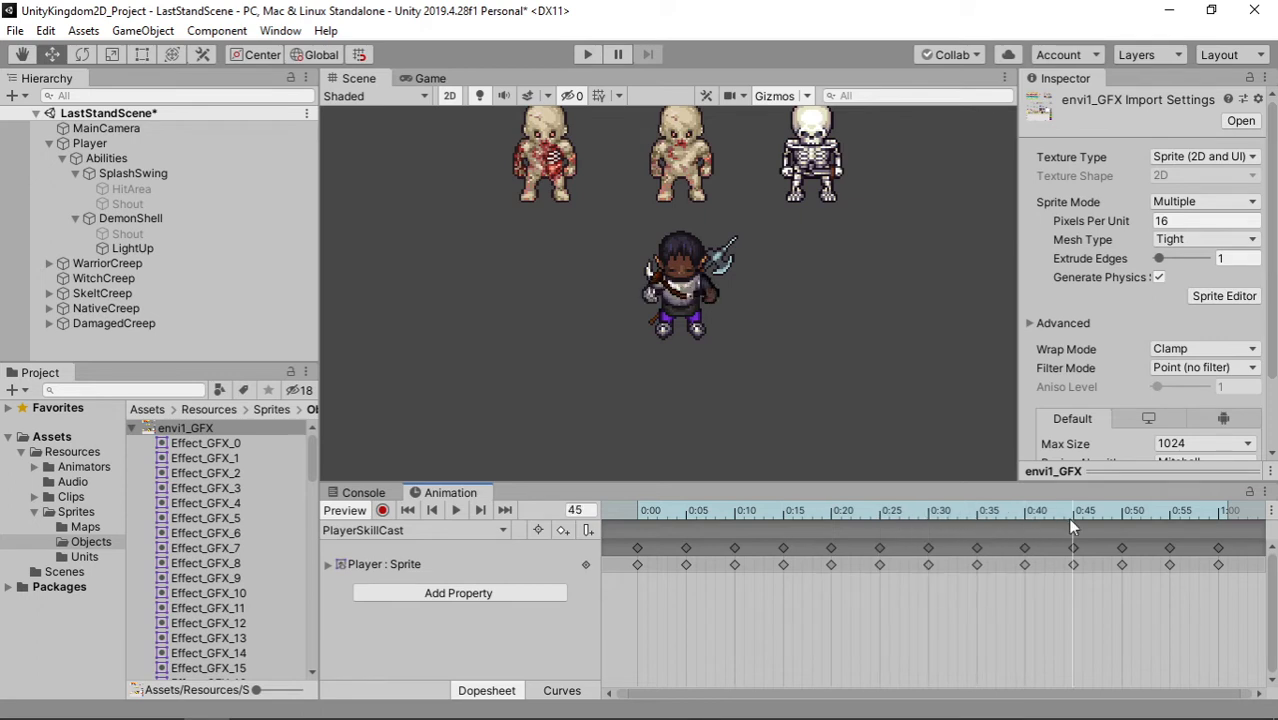
left_click(1067, 517)
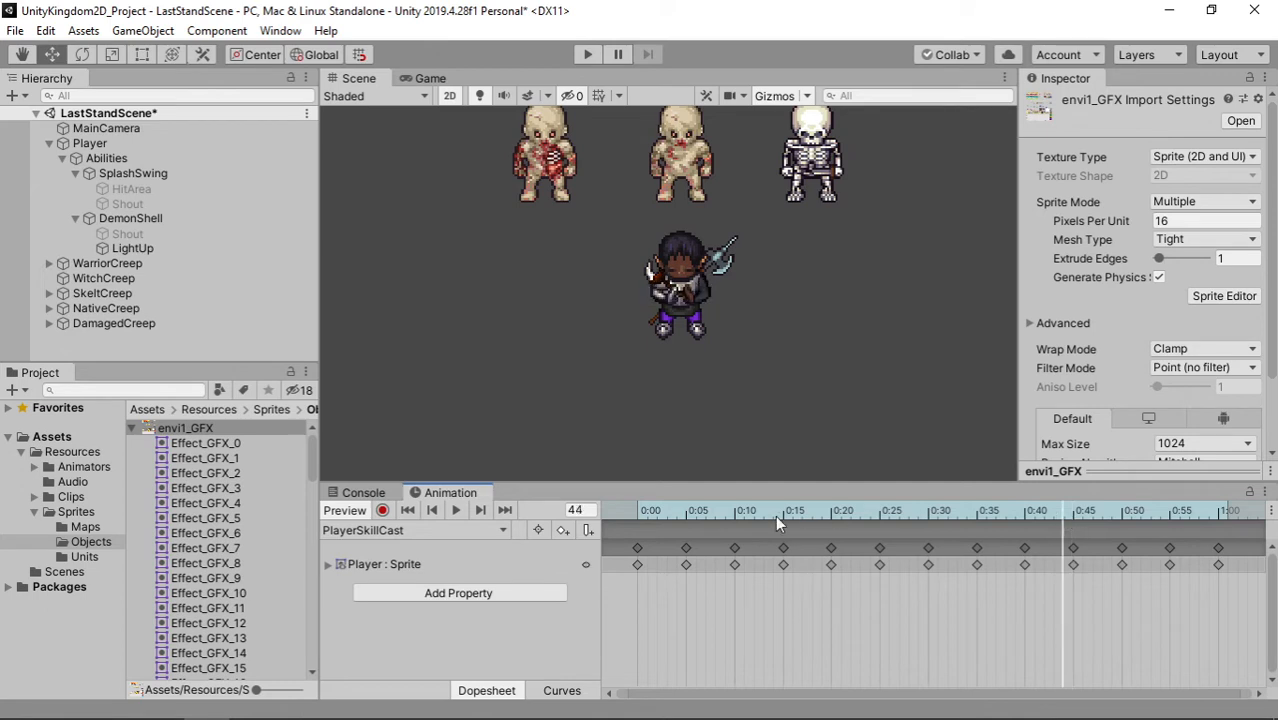
left_click(736, 513)
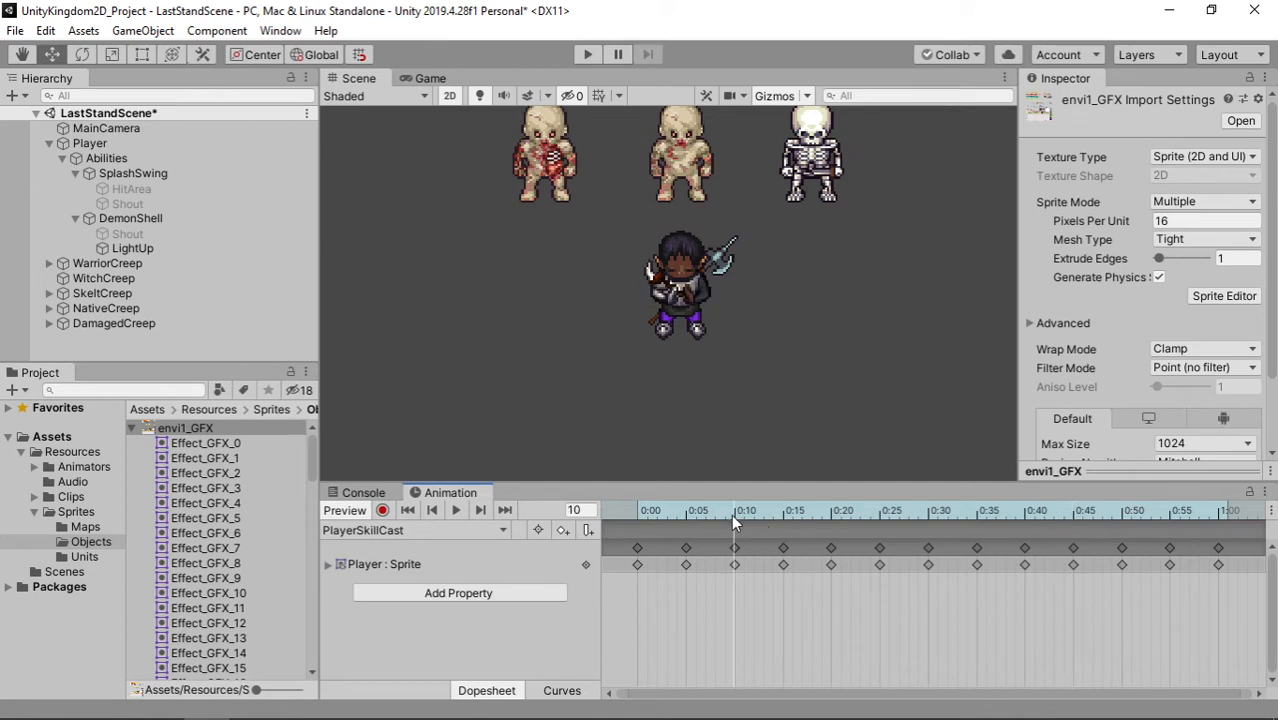
left_click(1074, 513)
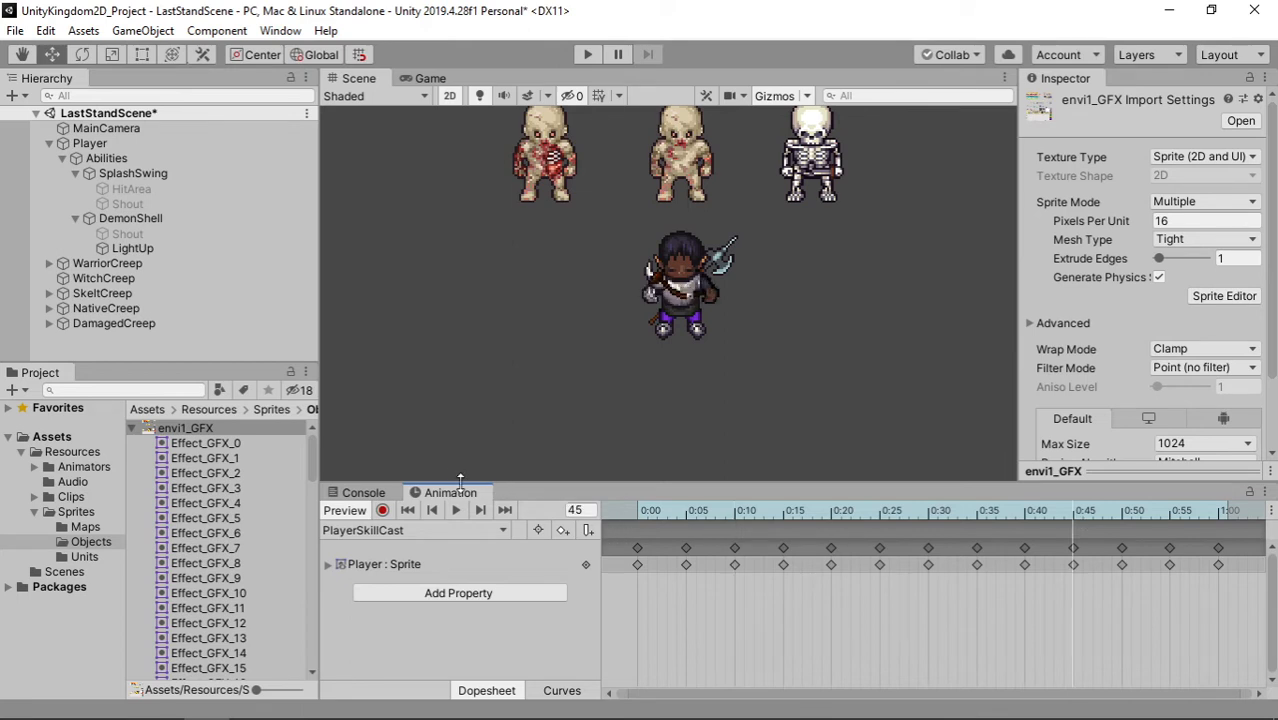
Try to add the Effect_GFX_79 sprite to the PlayerSkillCast clip at frame 10 with keyframe recording on
left_click(383, 510)
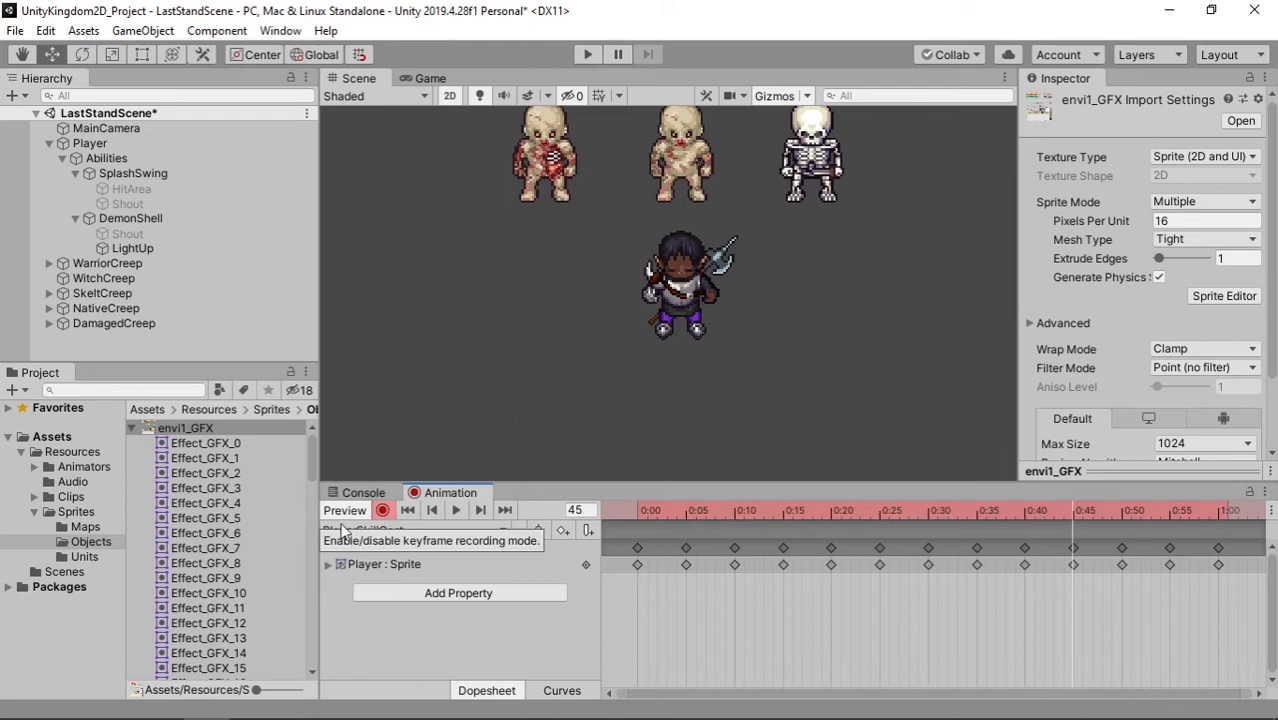
scroll(207, 545, "down", 10)
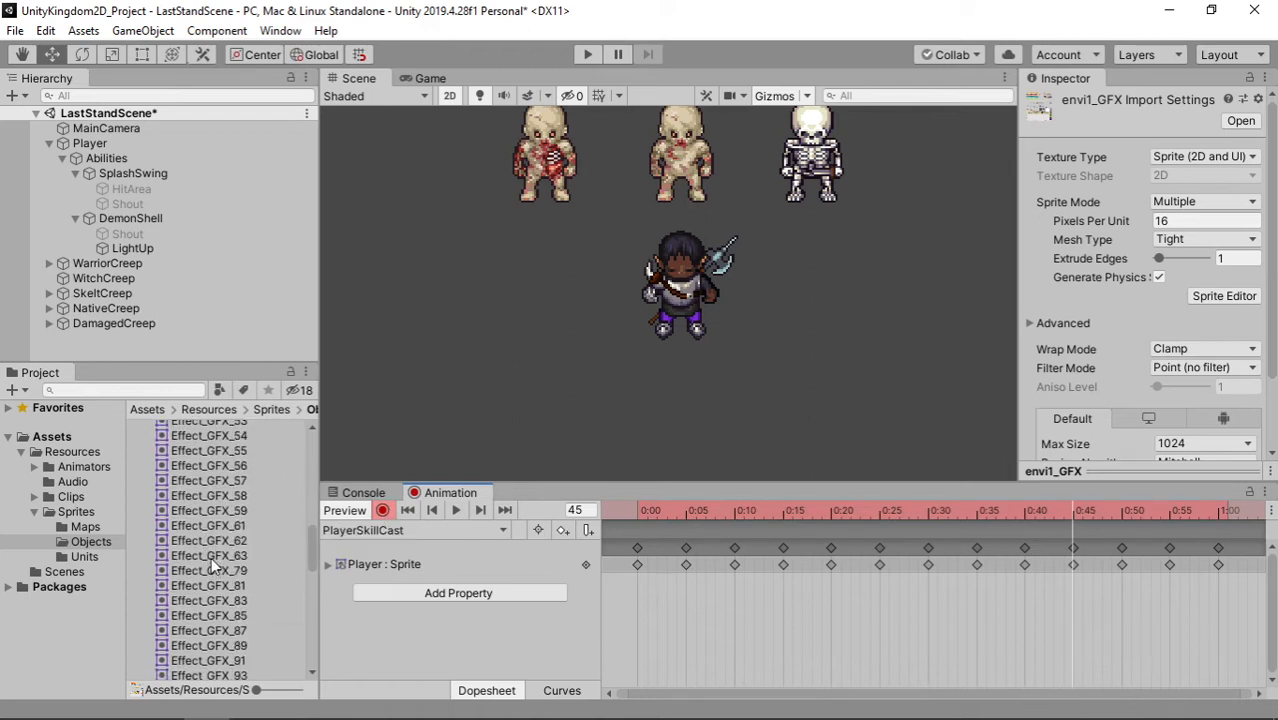
scroll(211, 557, "up", 4)
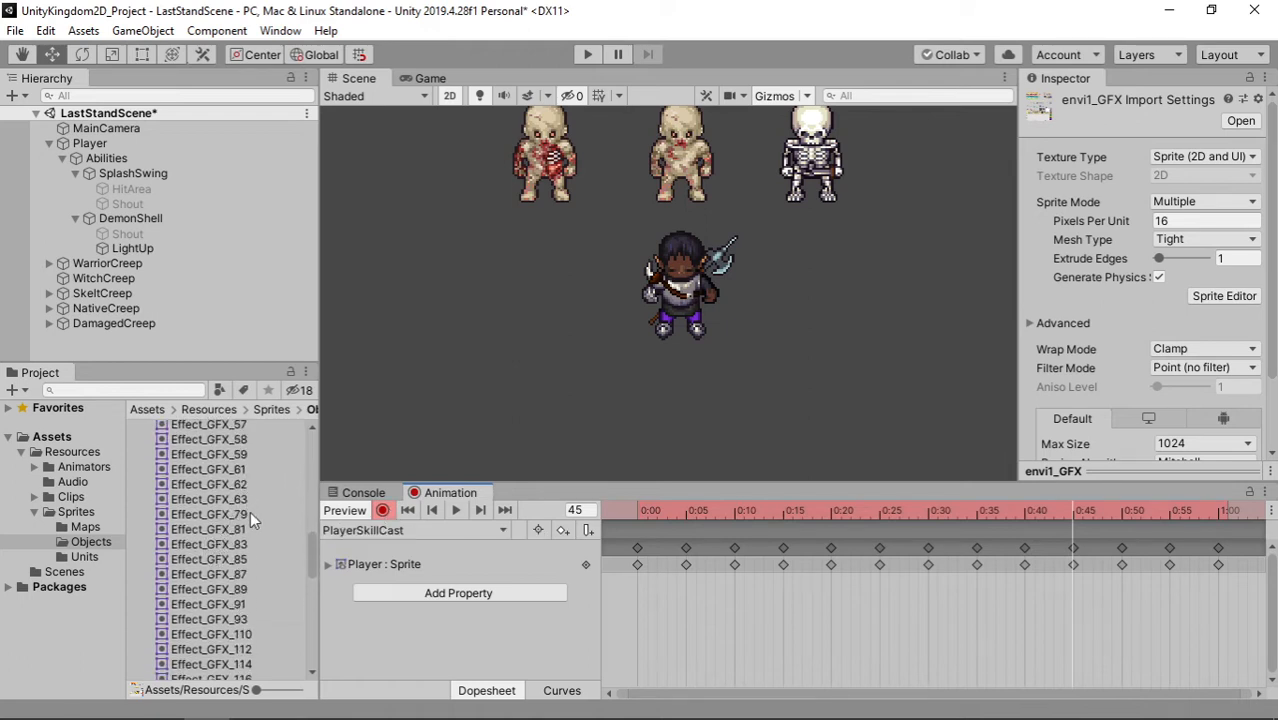
left_click_drag(242, 512, 372, 446)
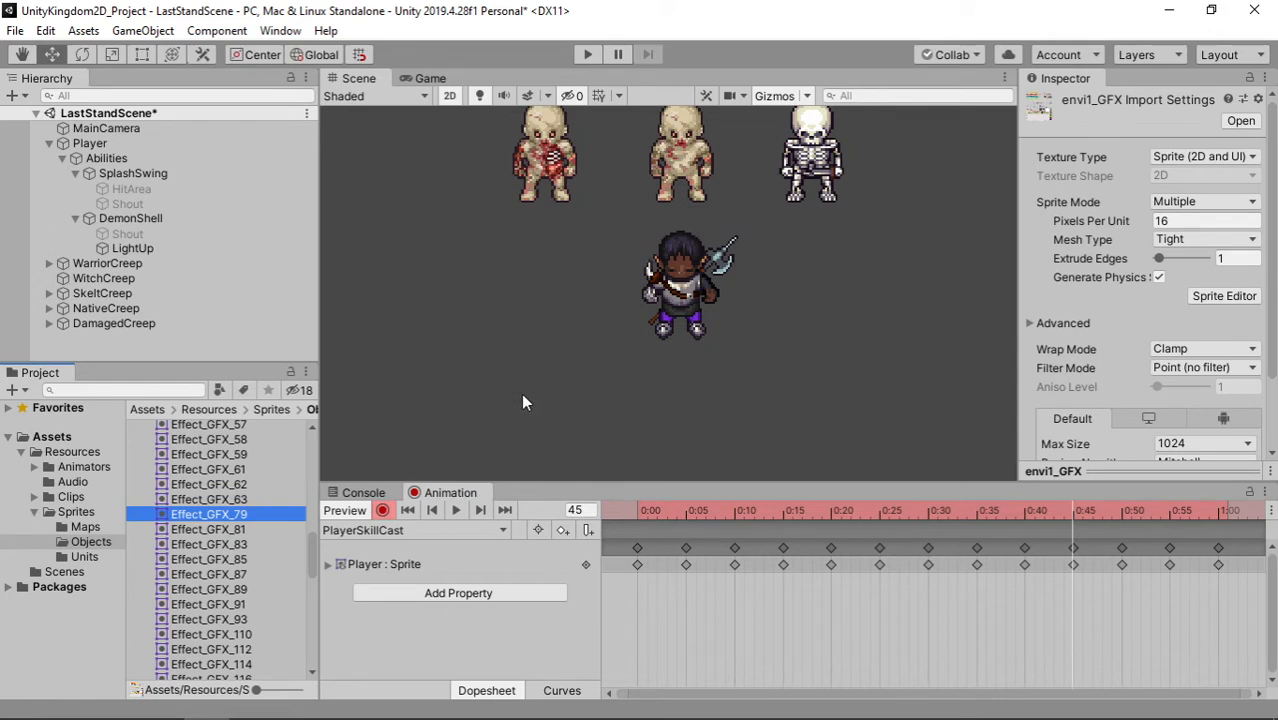
left_click_drag(174, 511, 870, 563)
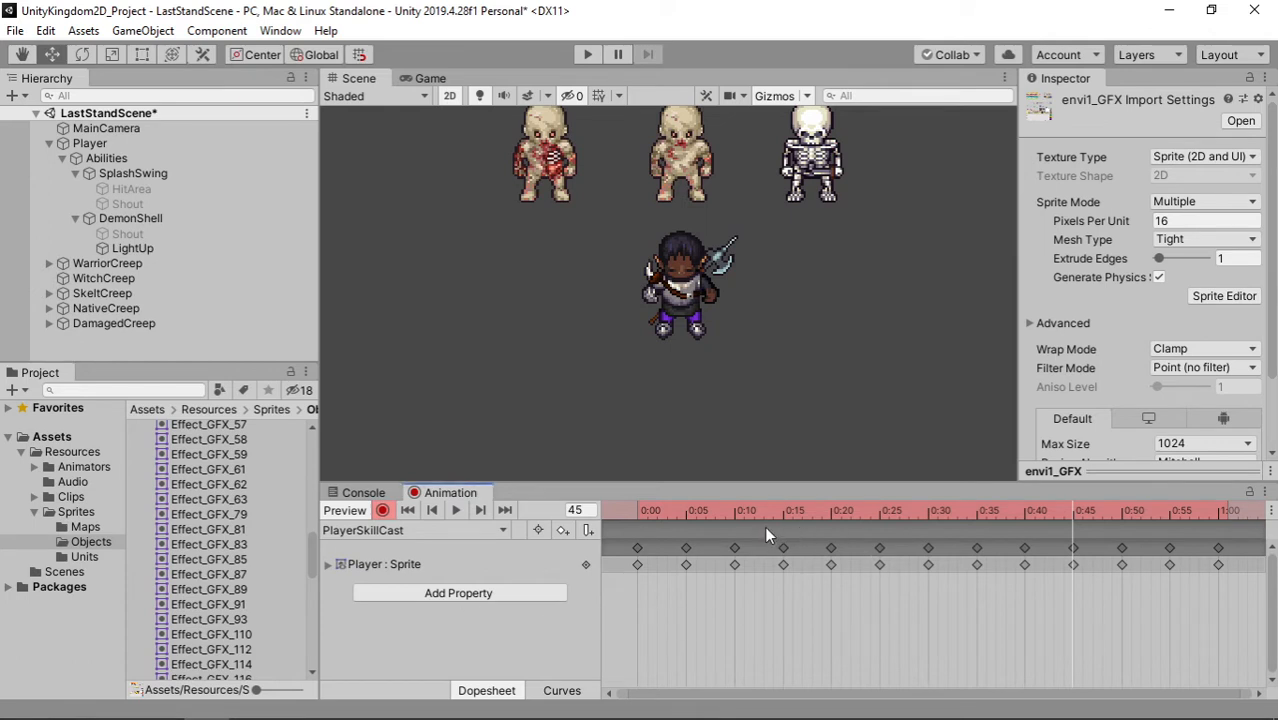
left_click(733, 515)
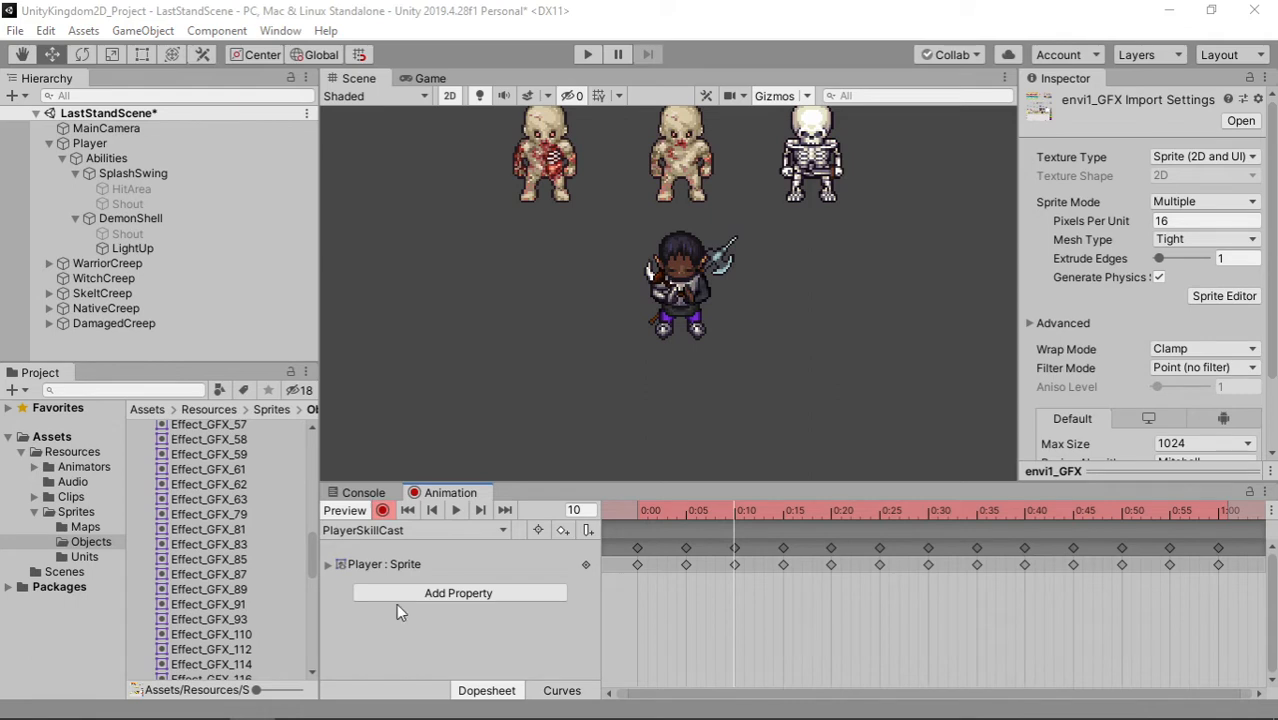
left_click(246, 510)
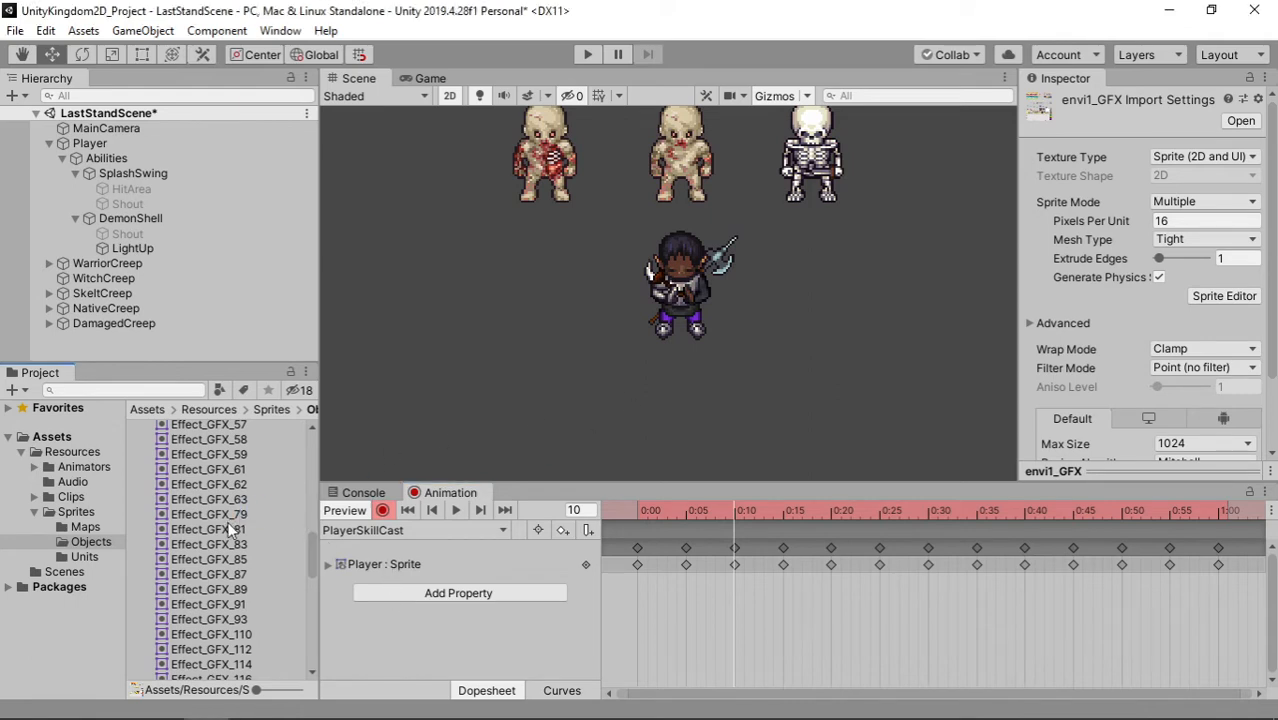
left_click_drag(236, 514, 1025, 300)
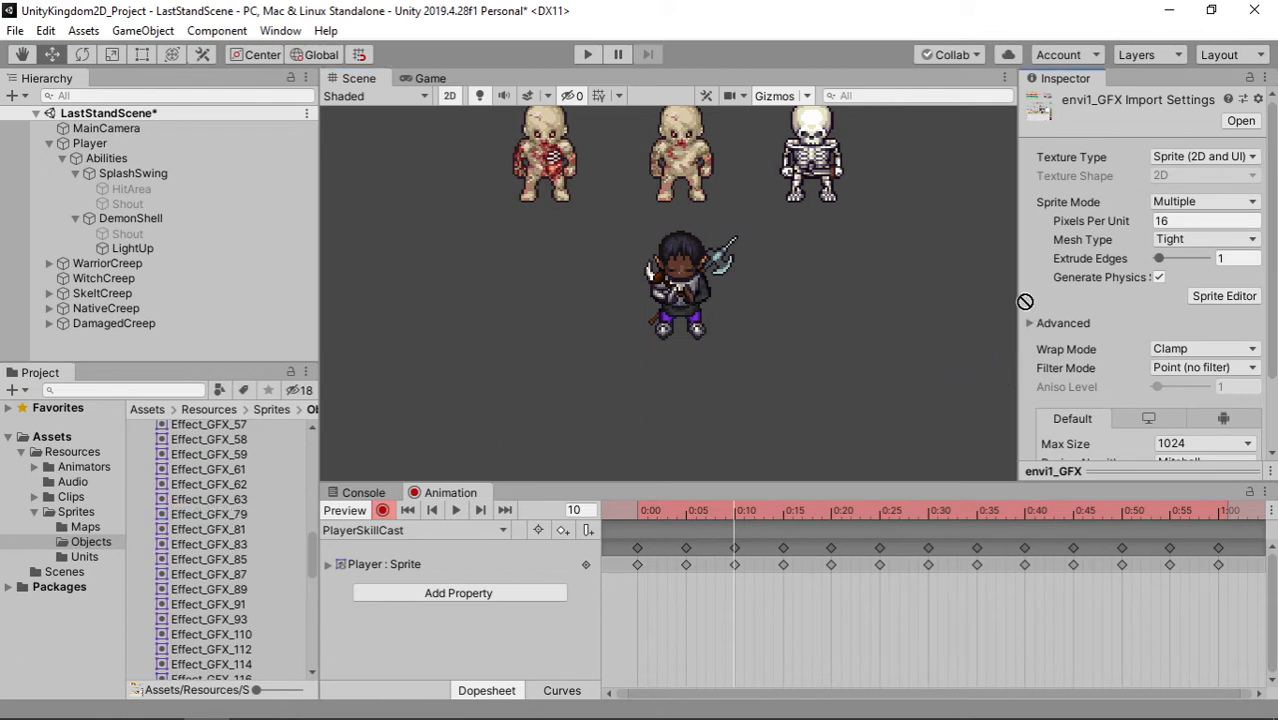
Stop keyframe recording and add a Sprite Renderer component to DemonShell's LightUp object
left_click(136, 250)
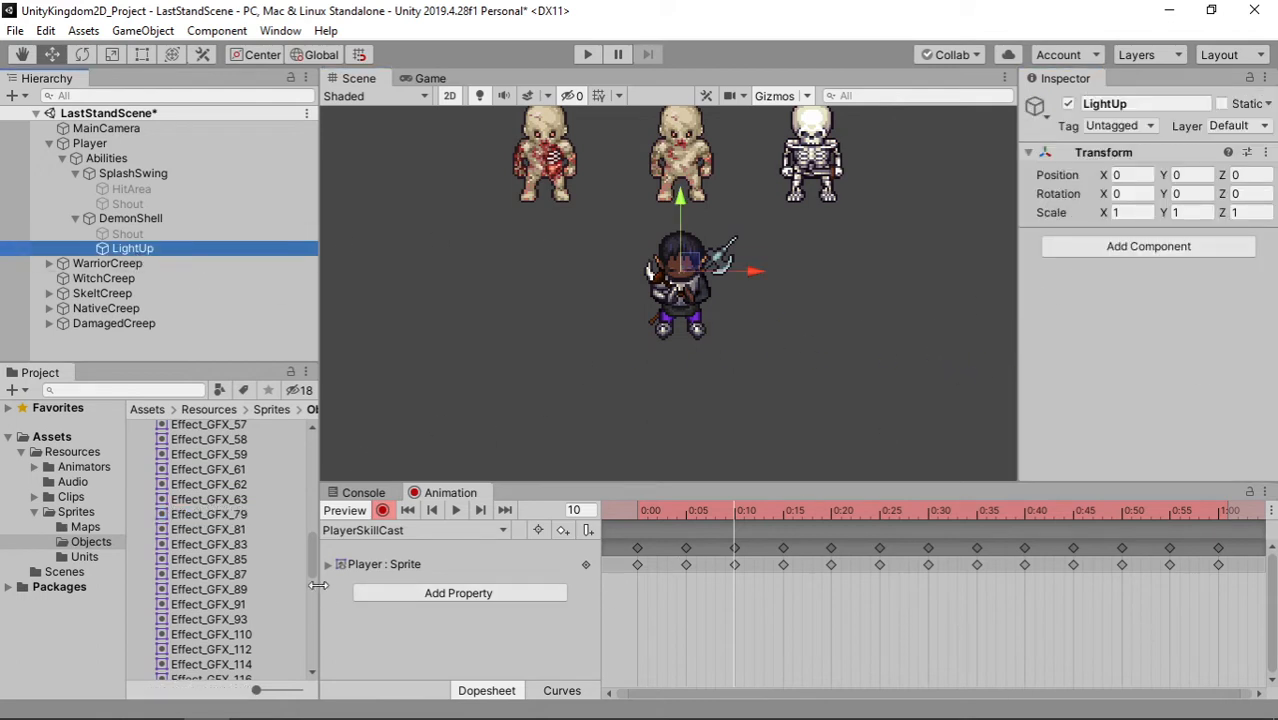
left_click(382, 510)
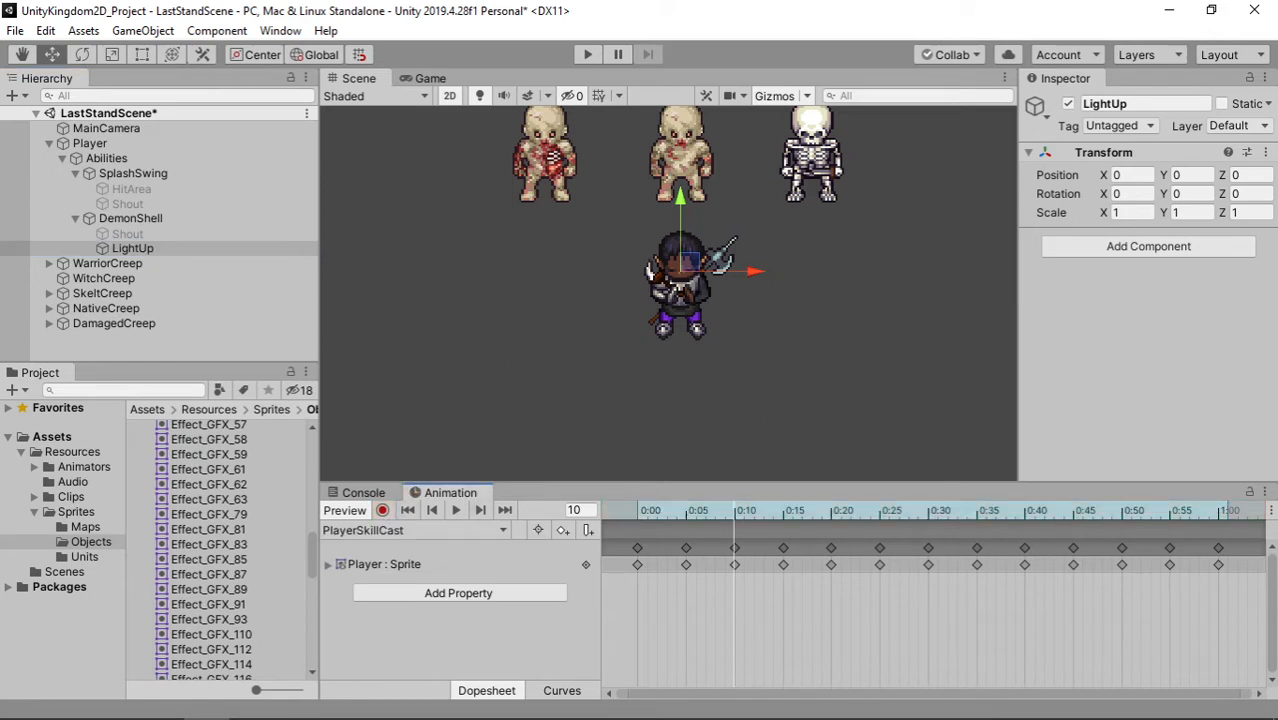
left_click(252, 718)
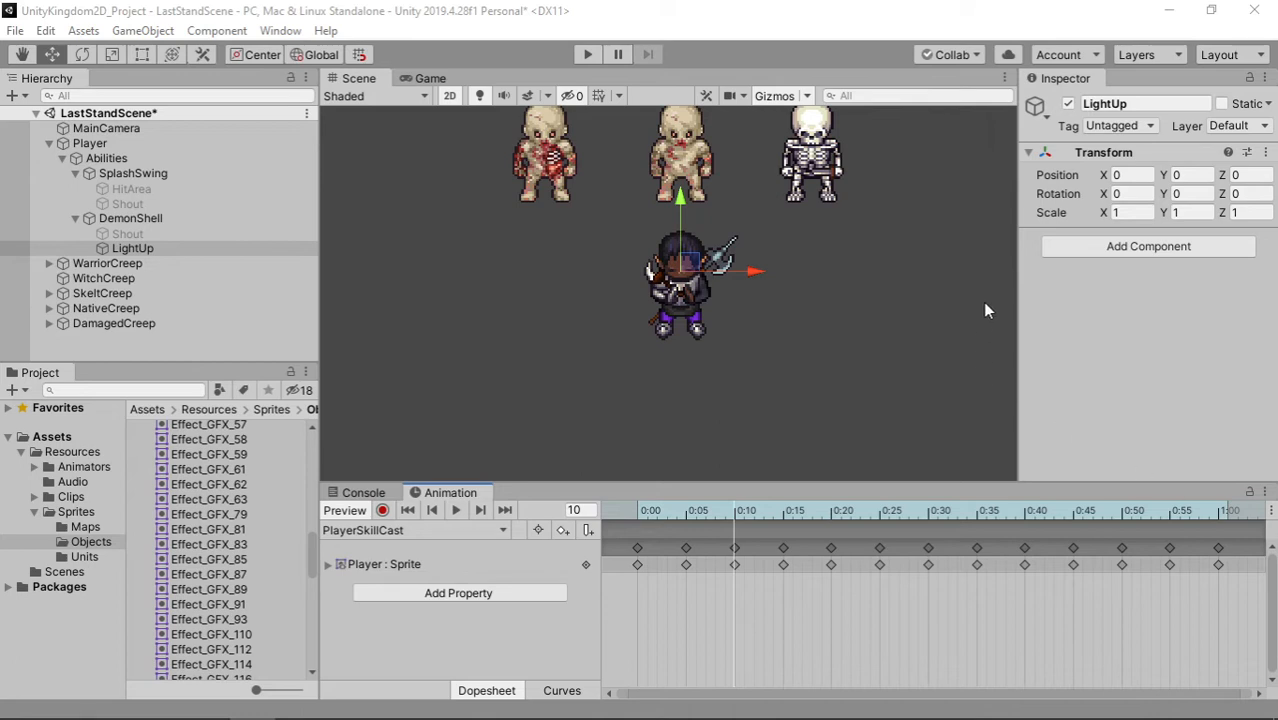
left_click(1091, 247)
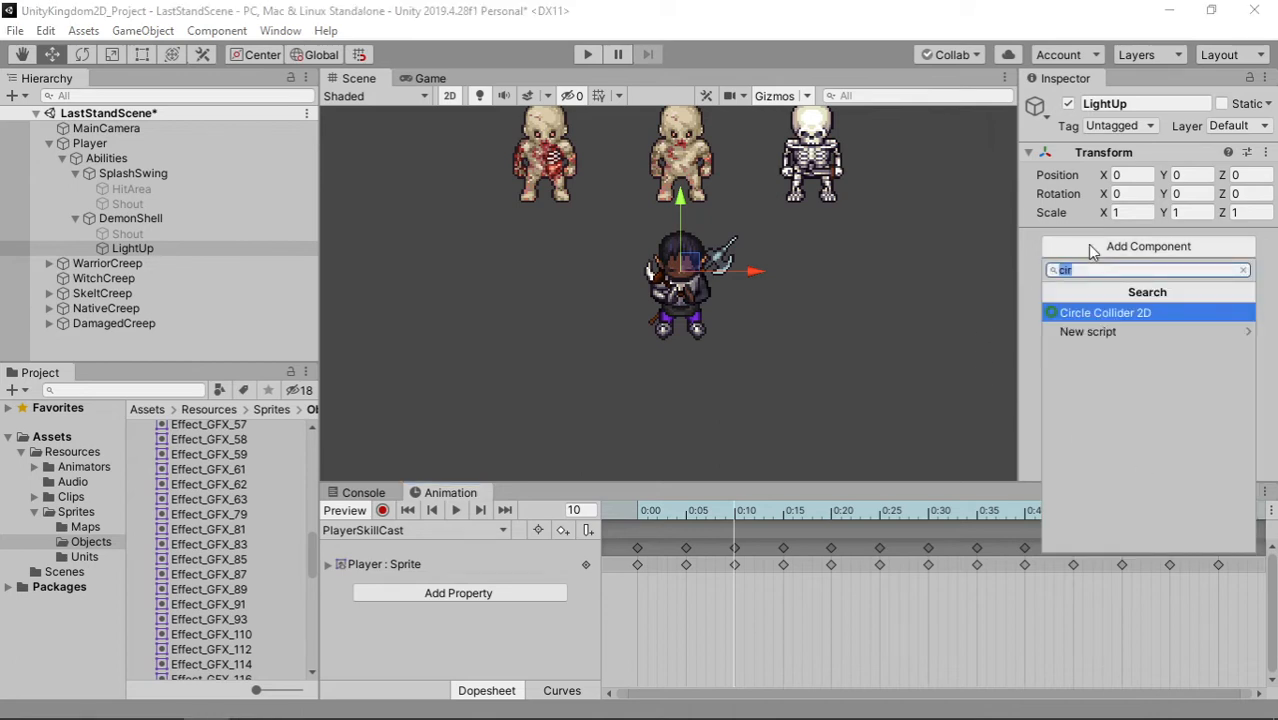
type("spr")
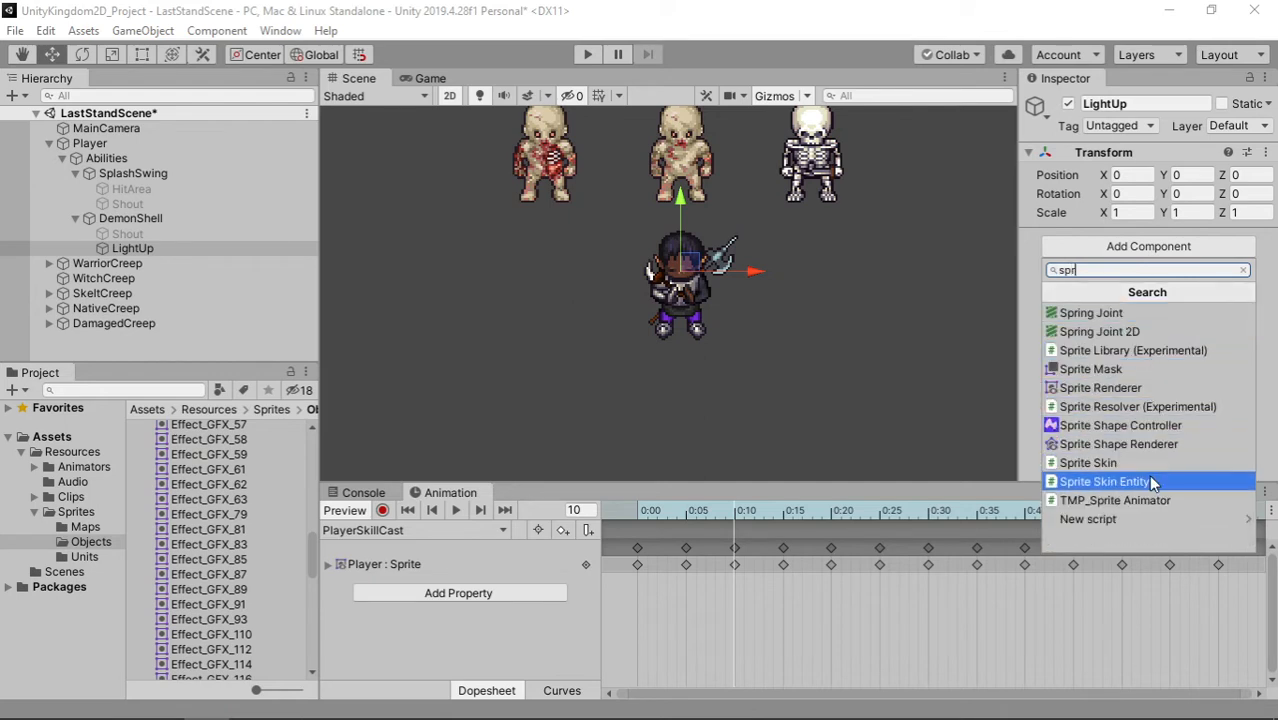
left_click(1148, 389)
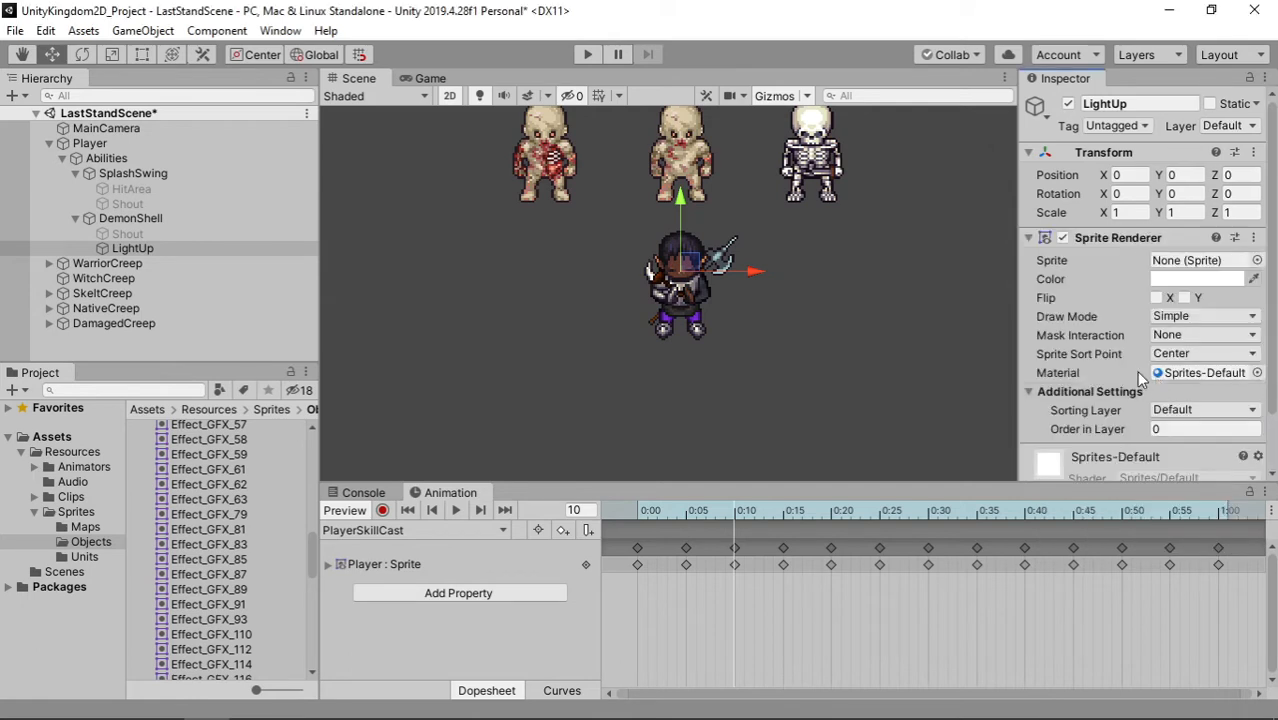
scroll(1136, 370, "down", 3)
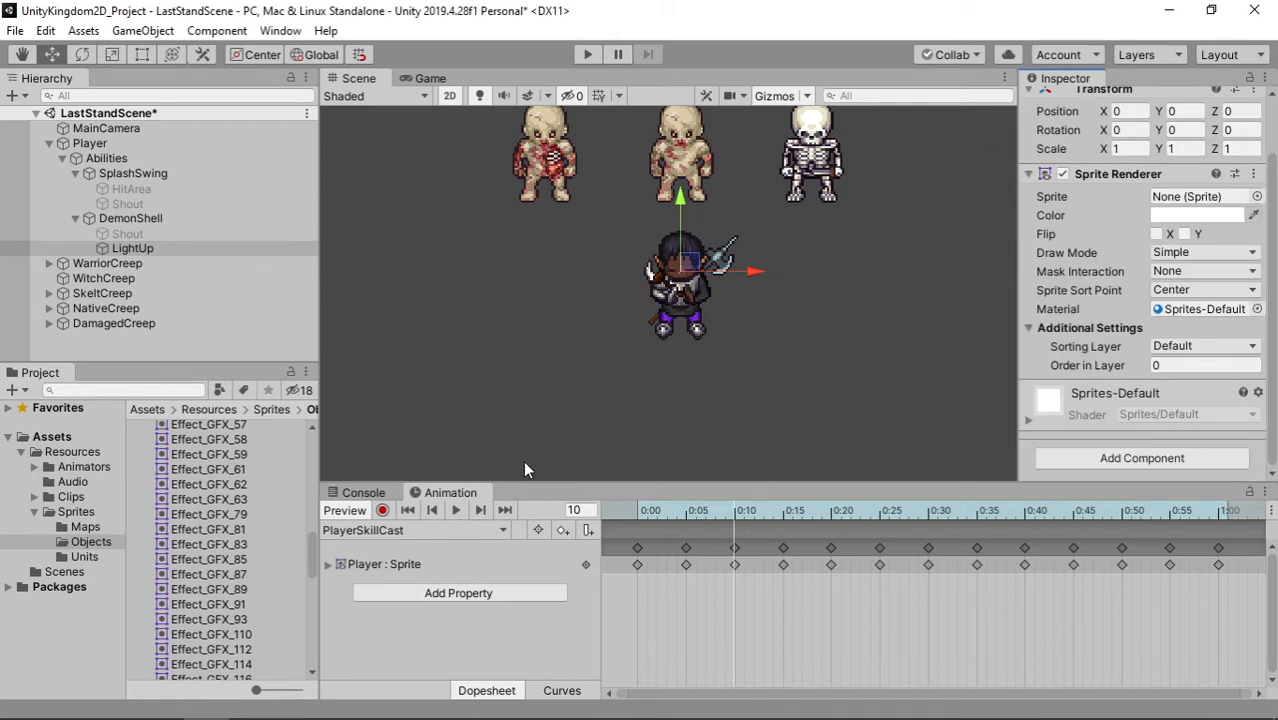
Record a keyframe at frame 10 that assigns Effect_GFX_79 as LightUp's sprite, with recording off again at the end
left_click(382, 510)
mouse_move(253, 514)
left_mouse_down()
mouse_move(1214, 252)
mouse_move(1198, 203)
mouse_move(1203, 212)
left_mouse_up()
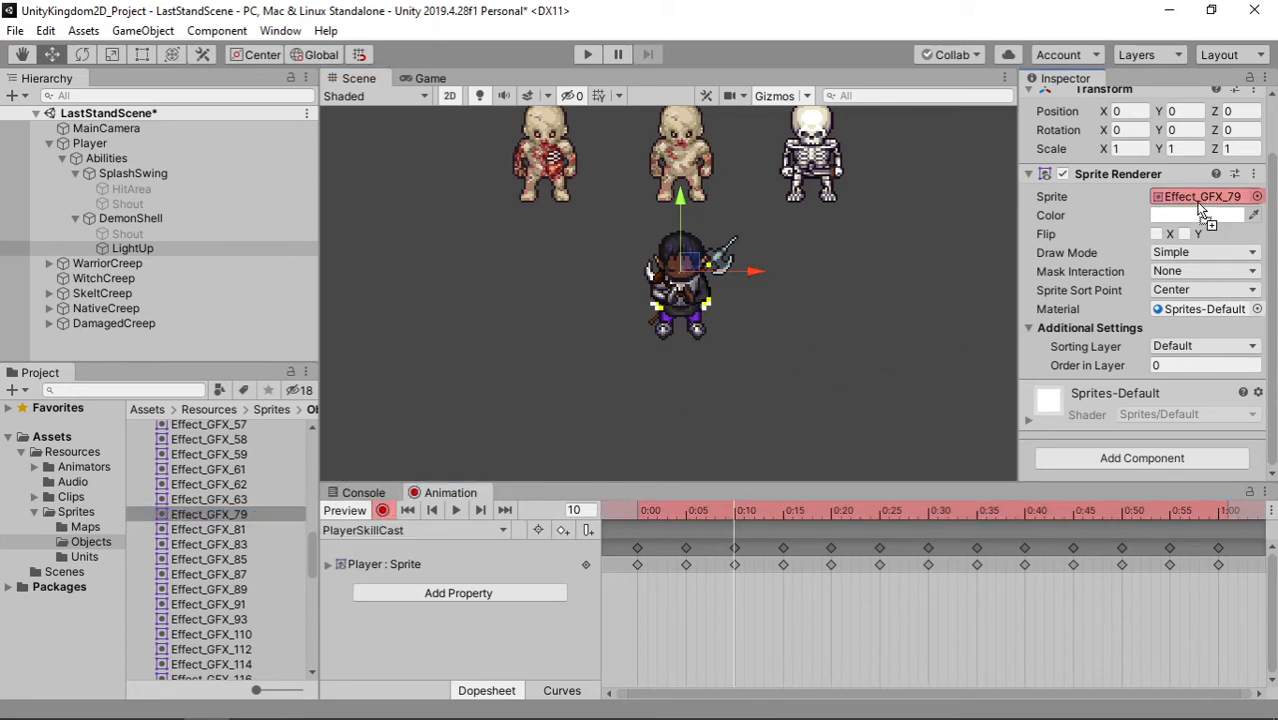
left_click(382, 510)
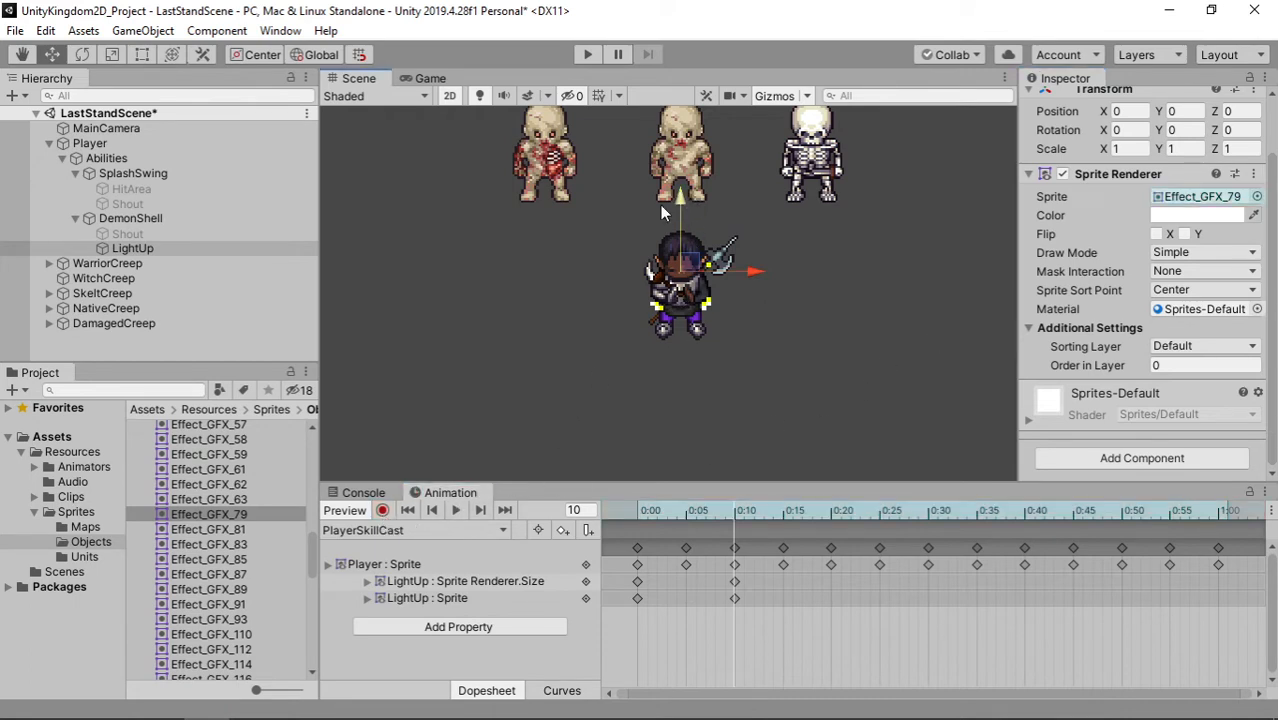
With Effect_GFX_87 as a temporary sprite, lower LightUp around the player's feet to about Y -0.487, and reassign Effect_GFX_79
left_click_drag(247, 583, 1205, 197)
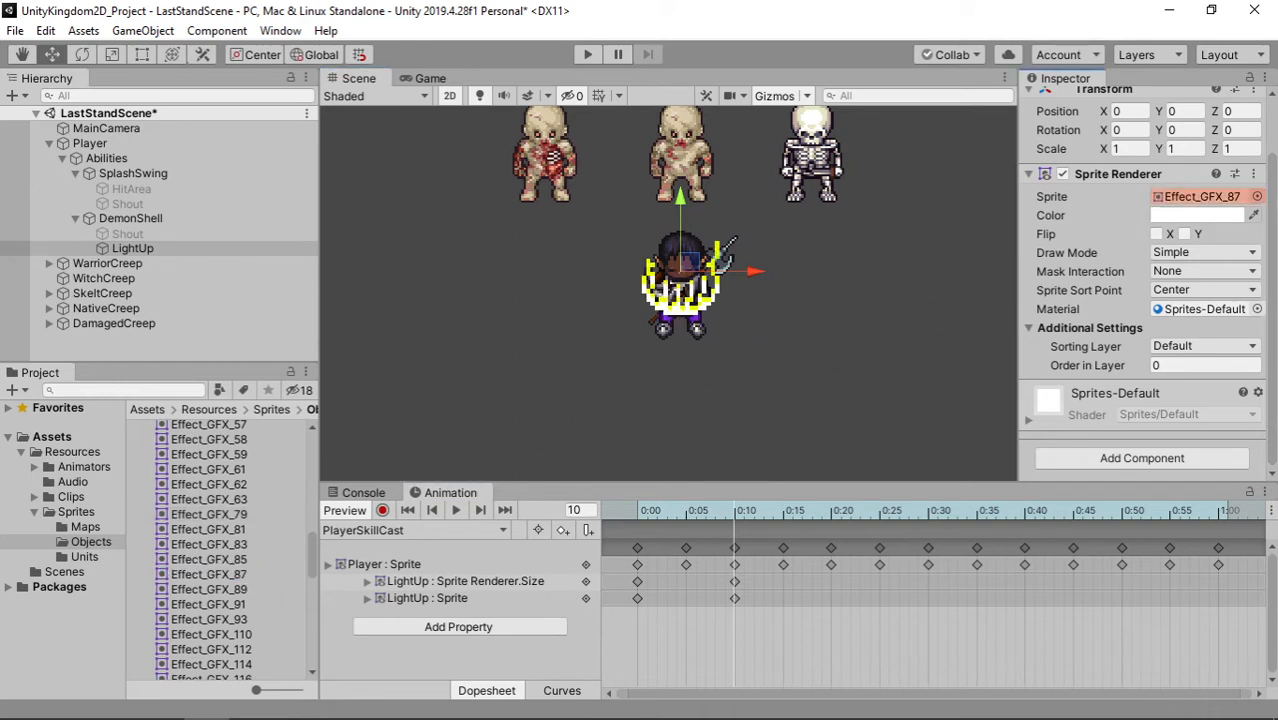
left_click(681, 205)
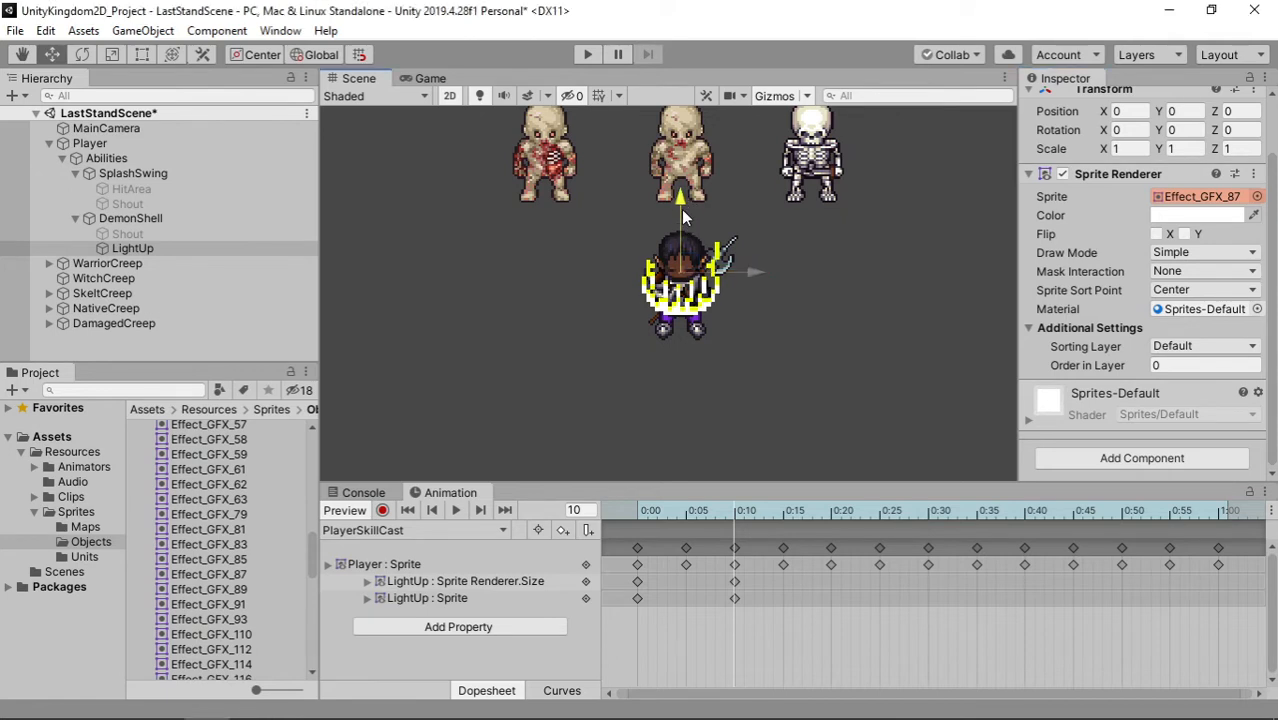
left_click_drag(681, 209, 681, 235)
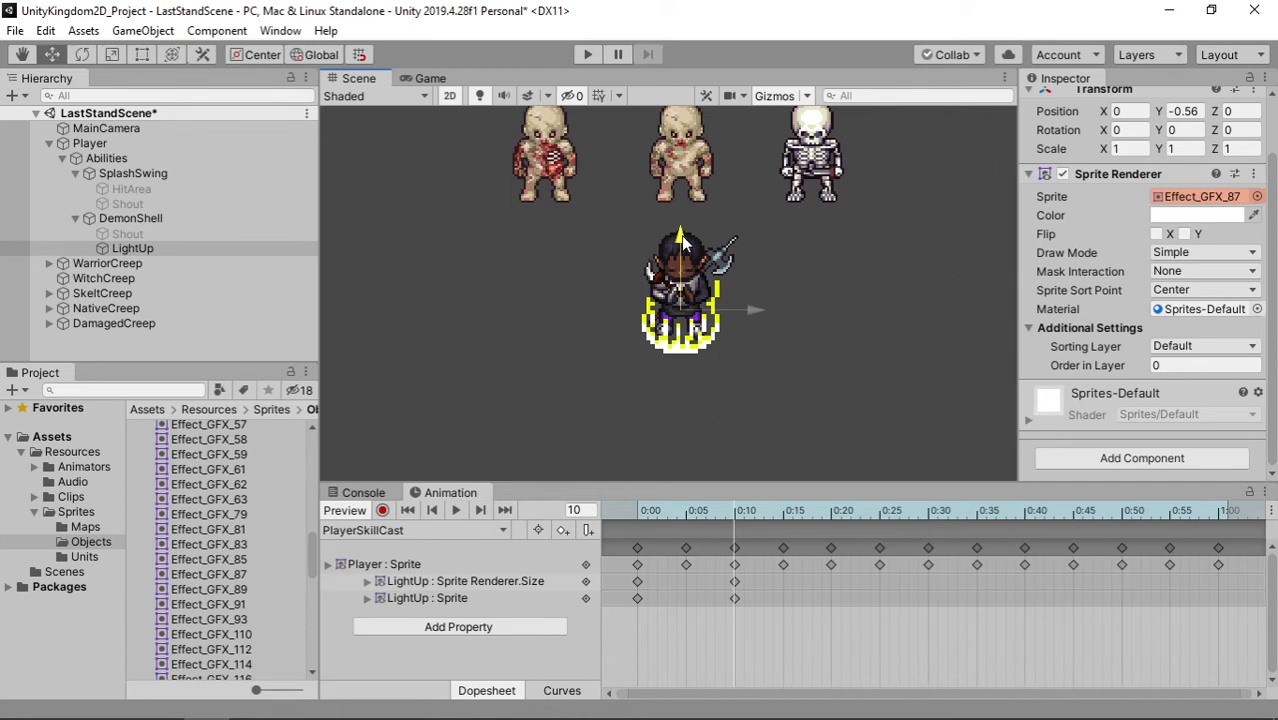
left_click_drag(681, 235, 681, 232)
scroll(705, 360, "up", 2)
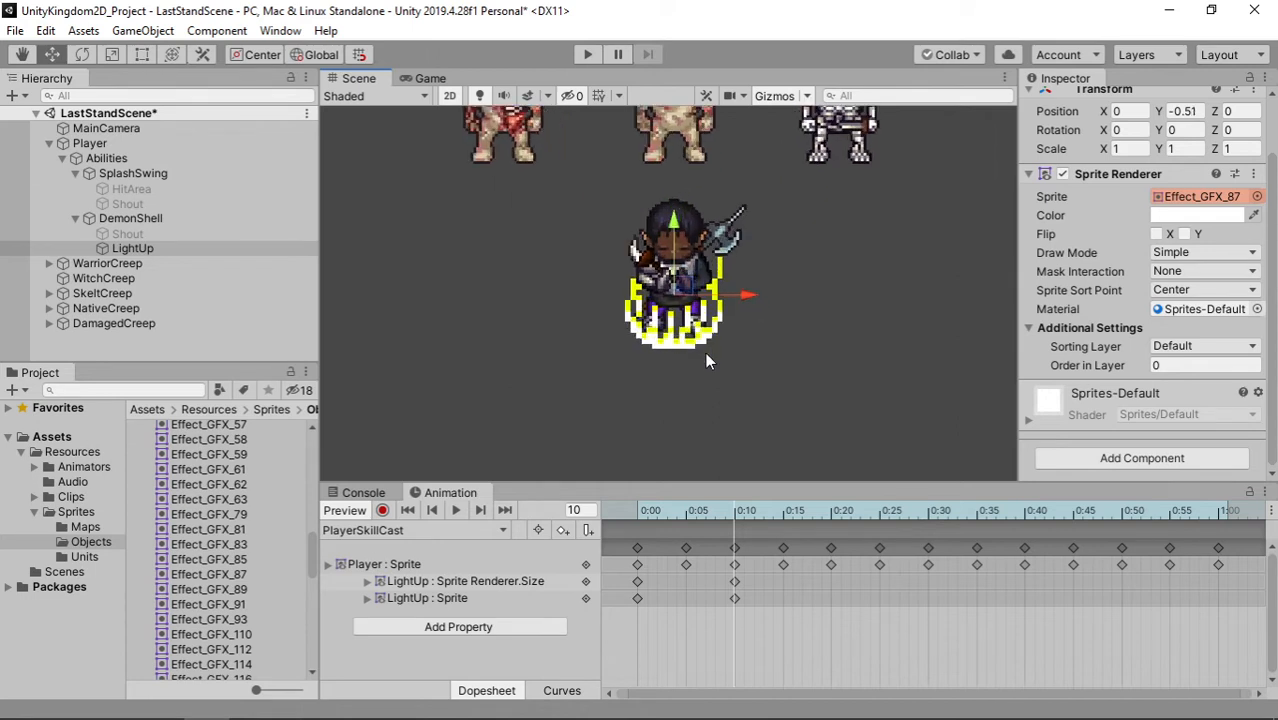
scroll(705, 355, "up", 2)
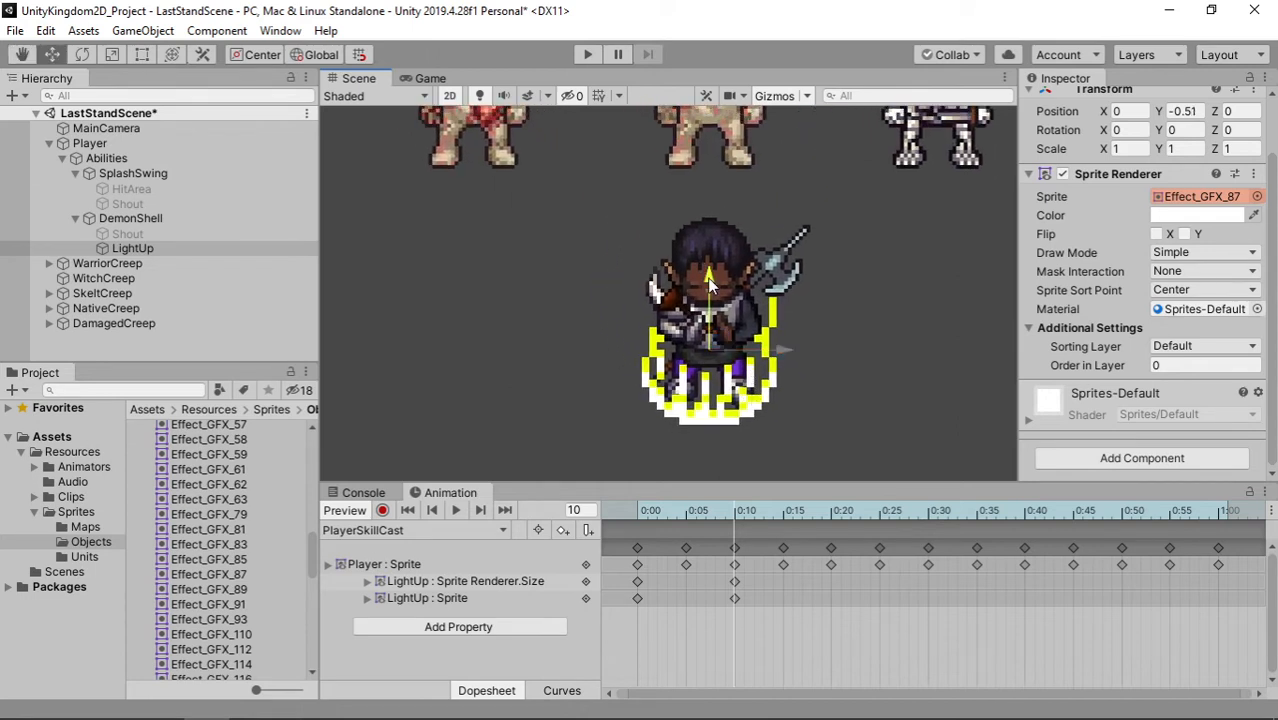
left_click_drag(709, 285, 709, 278)
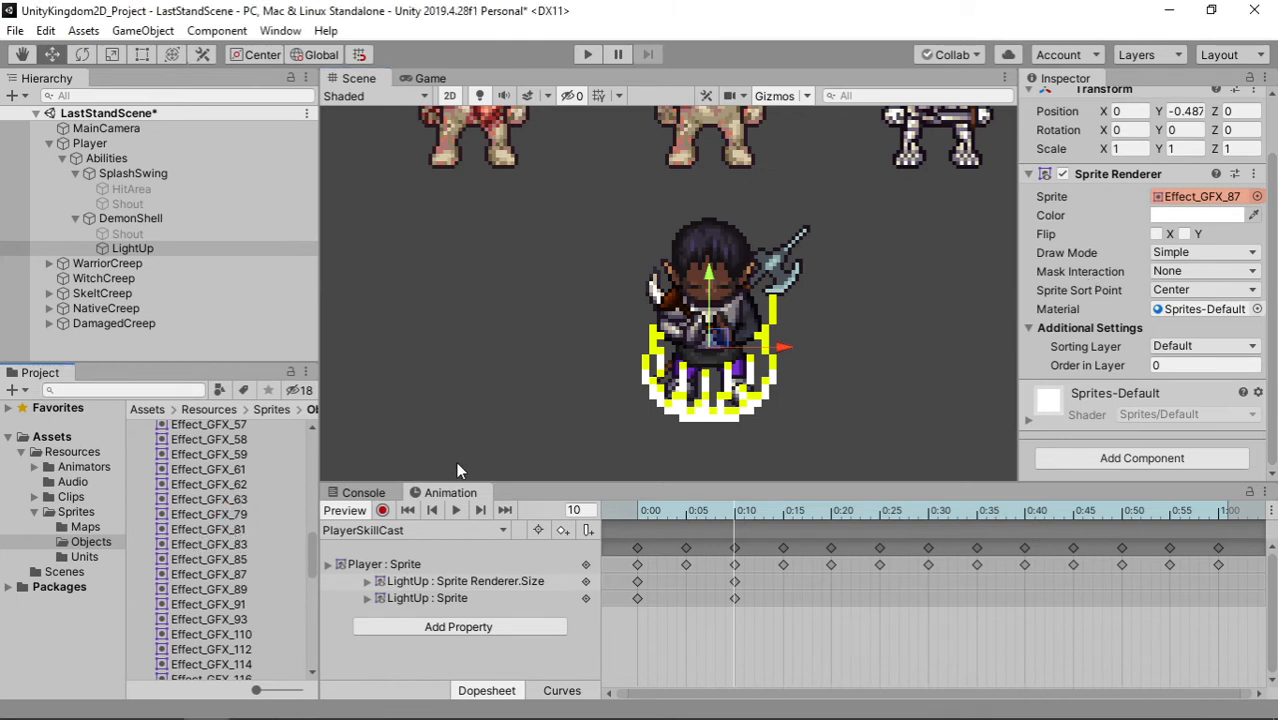
left_click_drag(247, 513, 1225, 196)
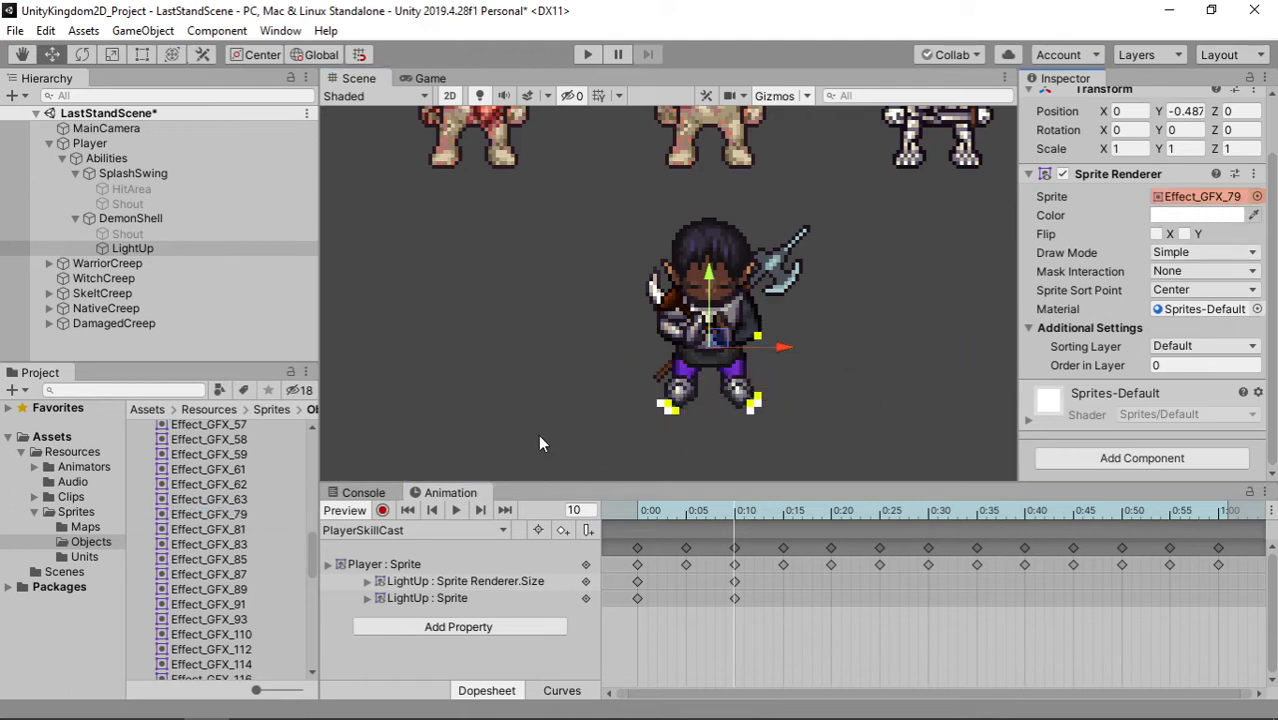
Turn keyframe recording on and key LightUp's sprite as Effect_GFX_81 at frame 15 and Effect_GFX_83 at frame 20
left_click(382, 510)
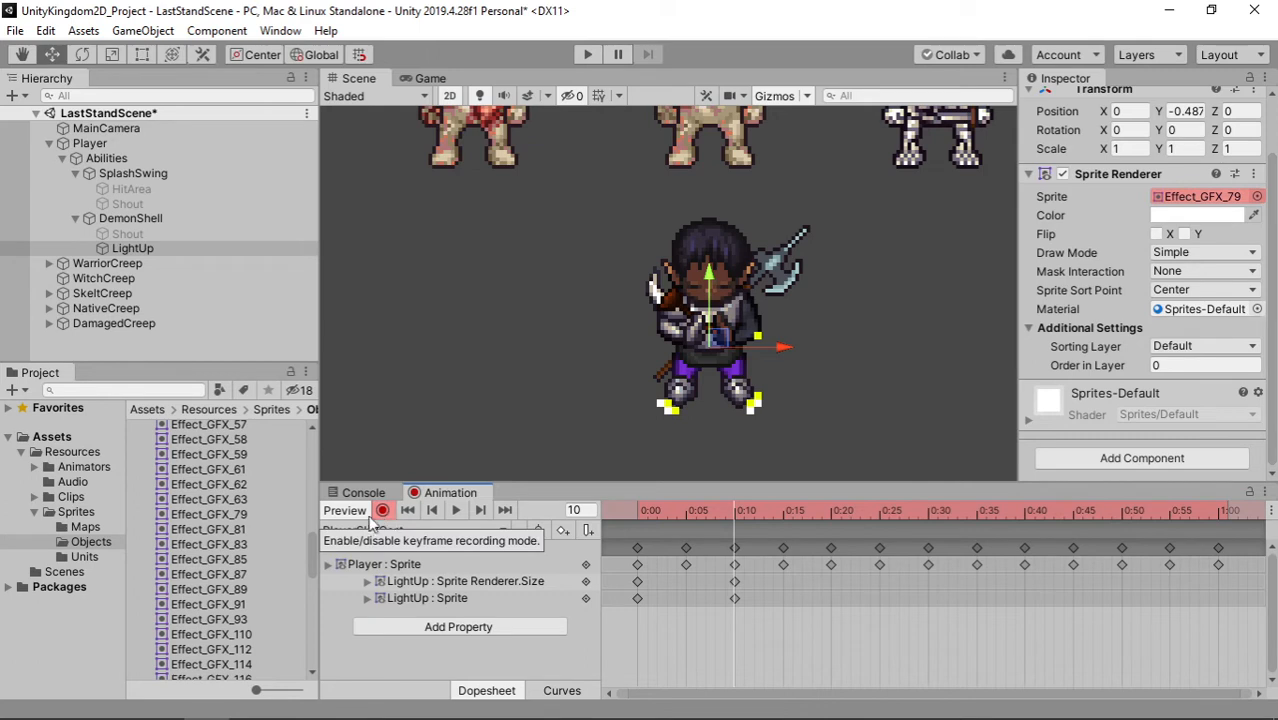
left_click(782, 513)
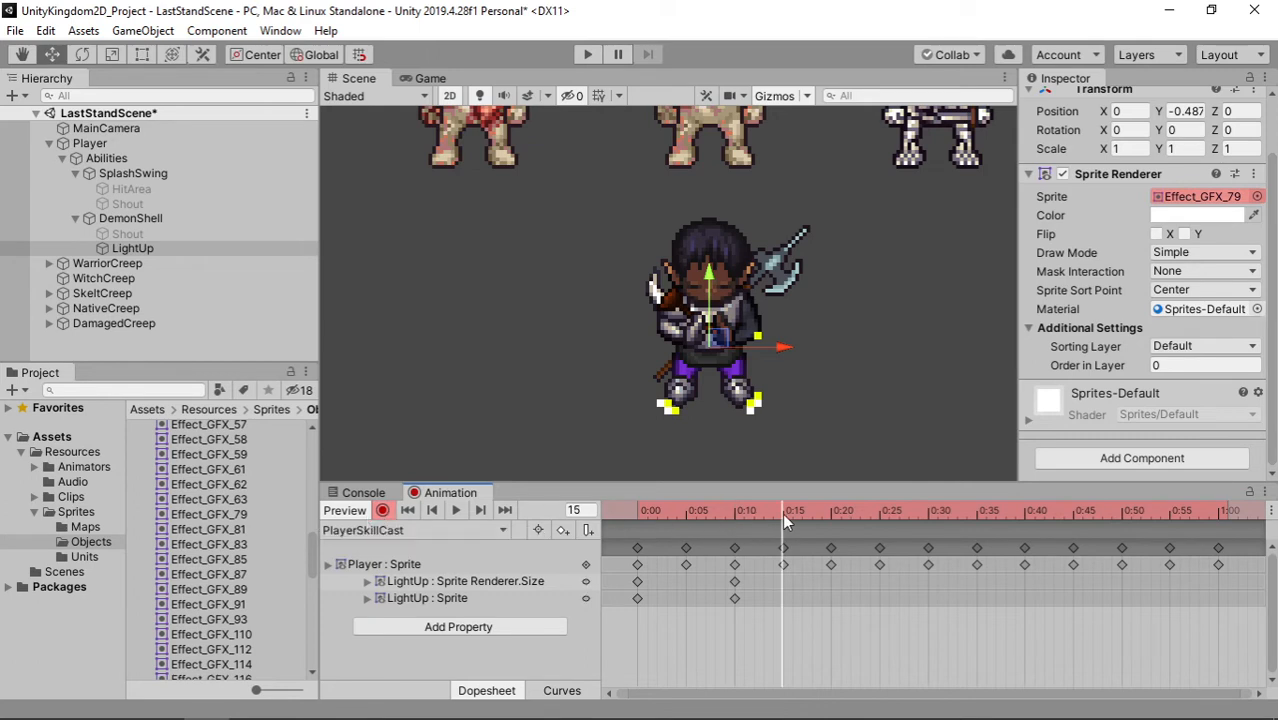
left_click_drag(242, 528, 1205, 197)
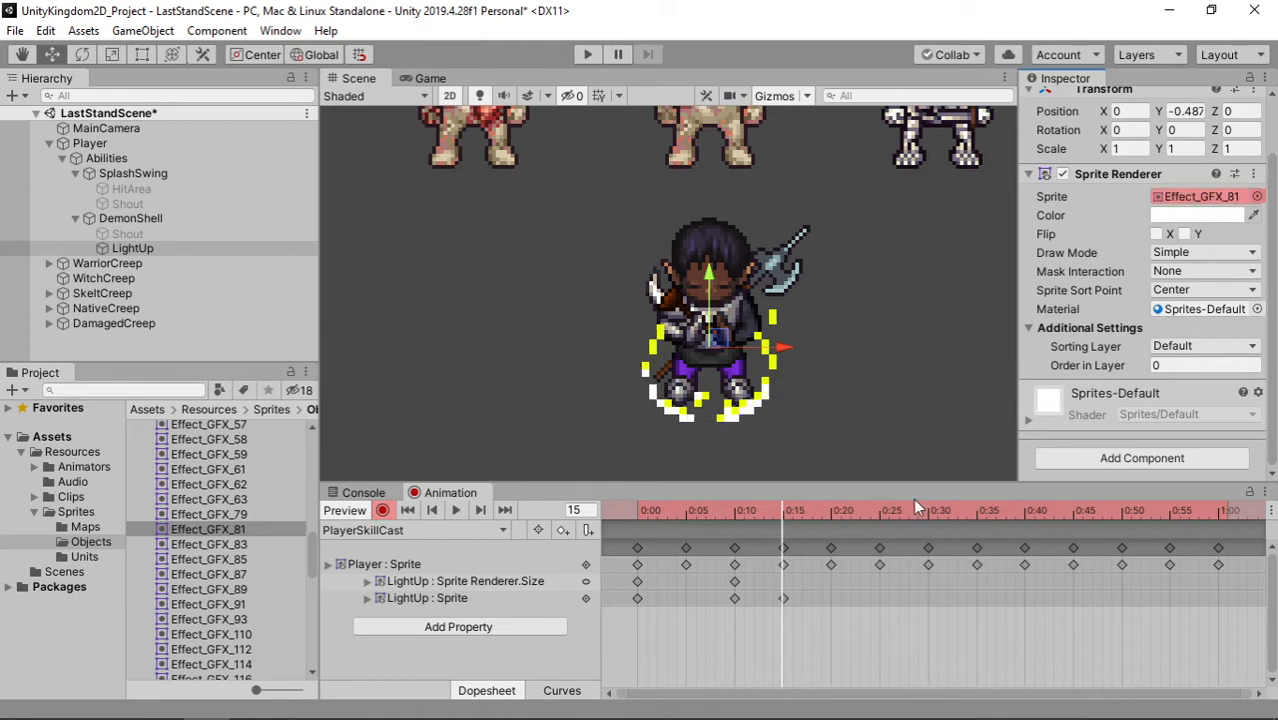
left_click(836, 512)
left_click(236, 544)
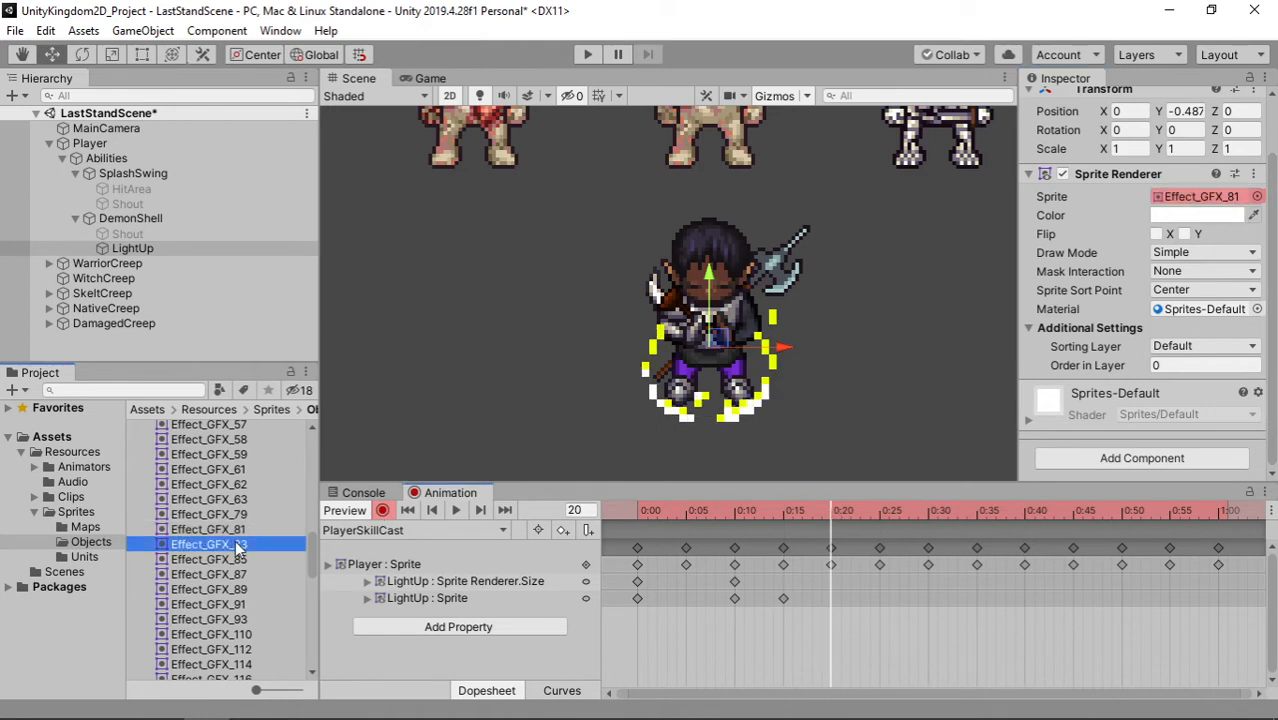
left_click_drag(236, 544, 1205, 197)
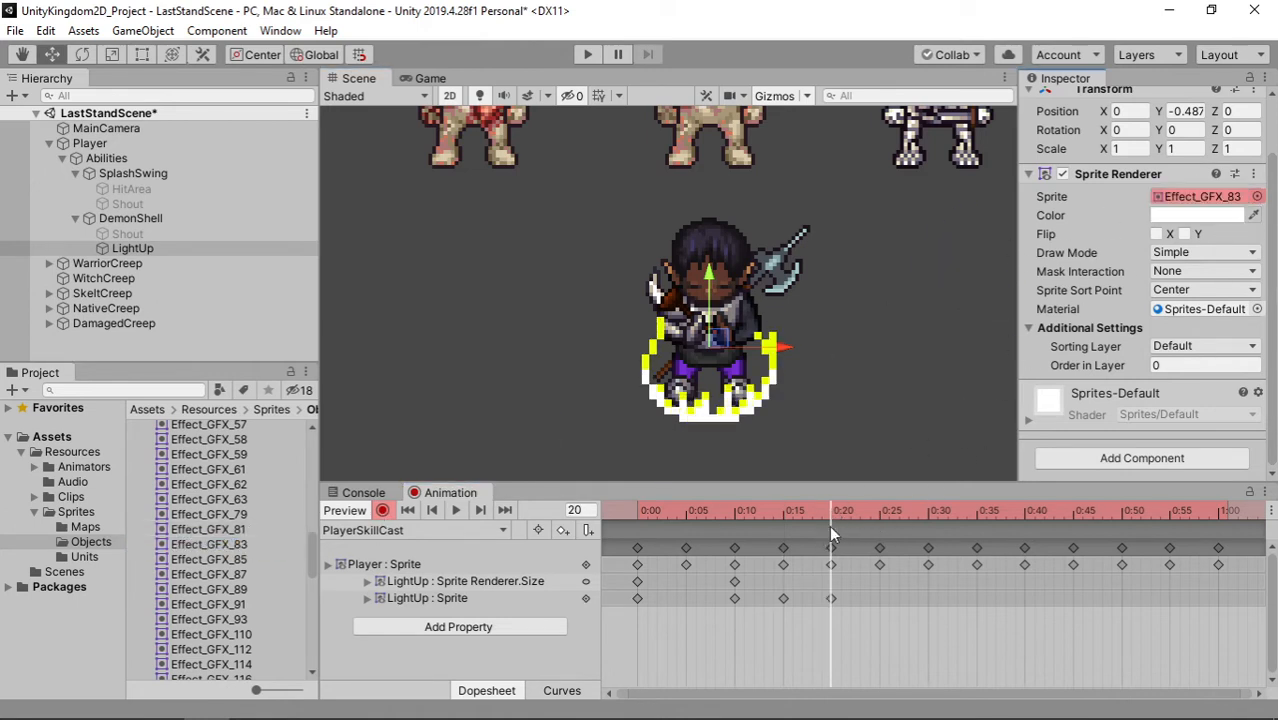
Key LightUp's sprite as Effect_GFX_85 at frame 25, Effect_GFX_87 at frame 30 and Effect_GFX_89 at frame 35
left_click(879, 512)
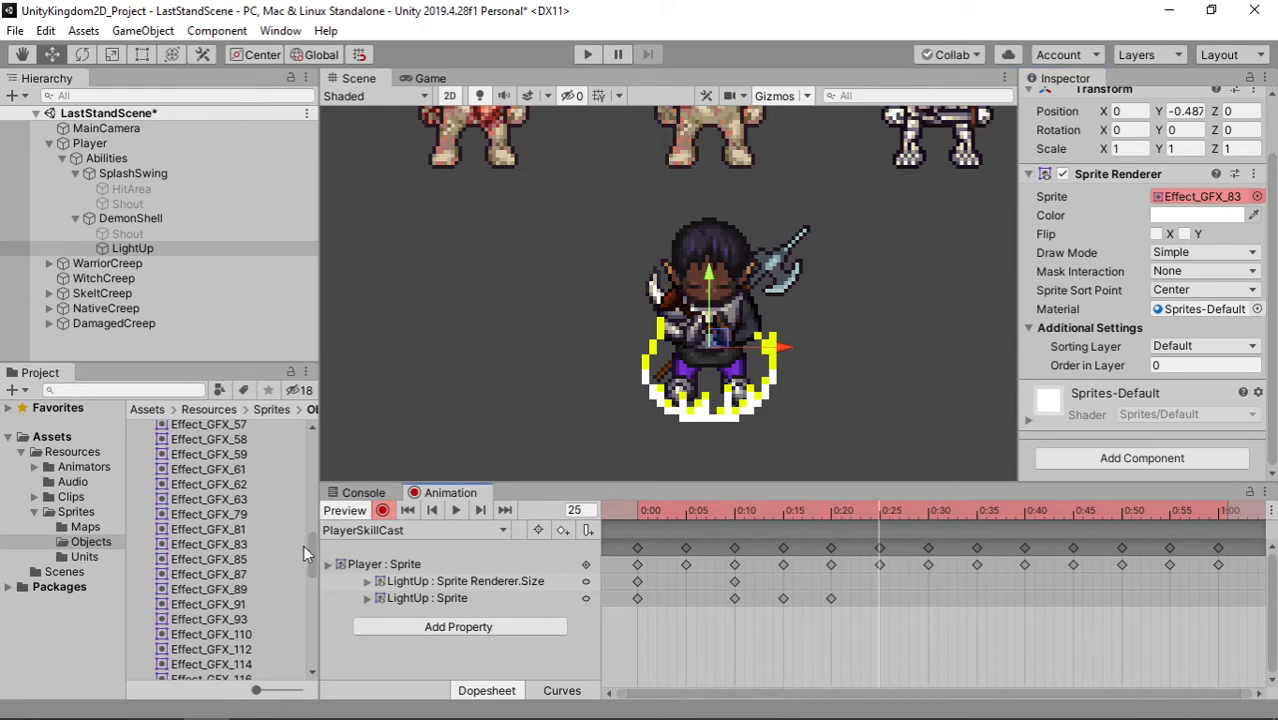
left_click_drag(237, 560, 1205, 197)
left_click(929, 511)
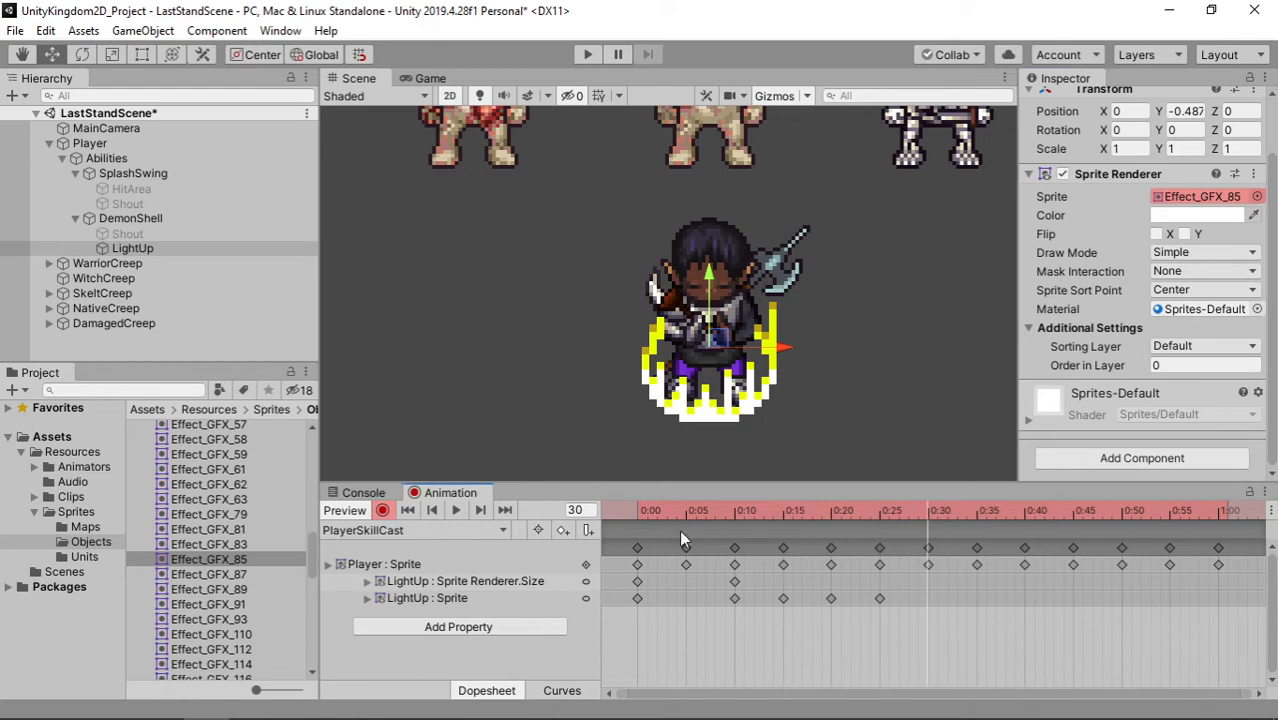
left_click_drag(254, 577, 1205, 226)
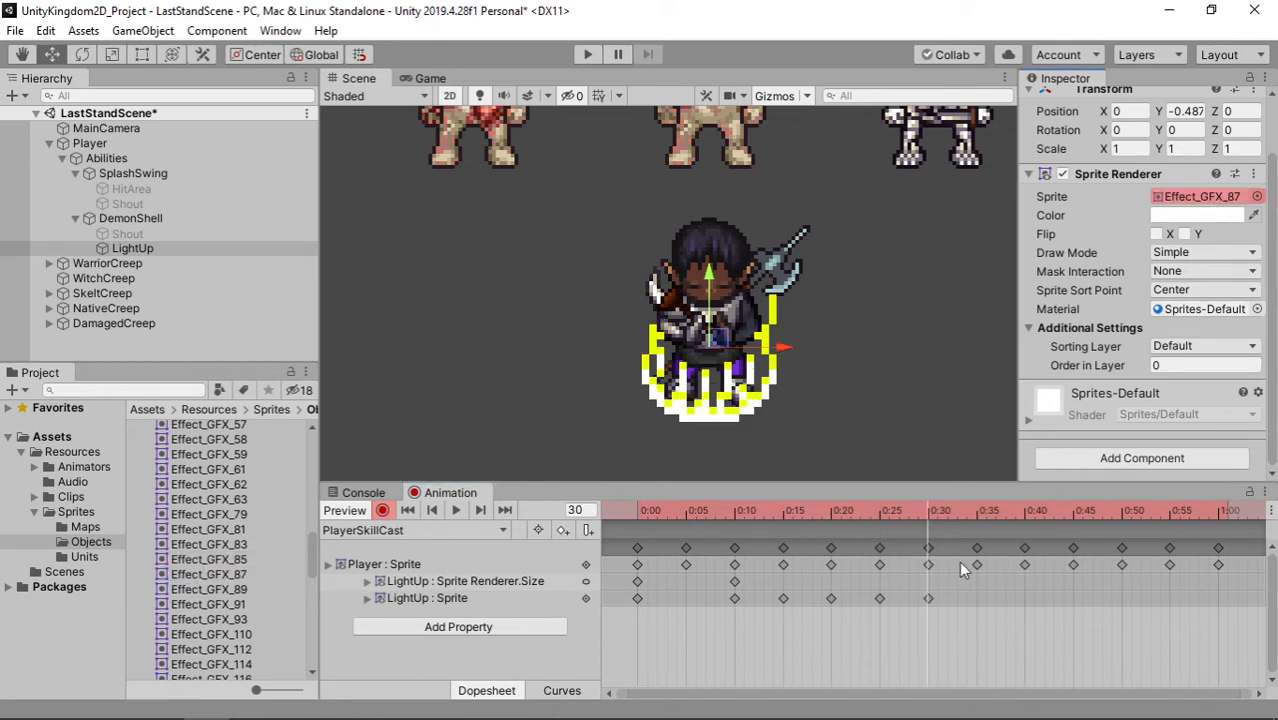
left_click(972, 511)
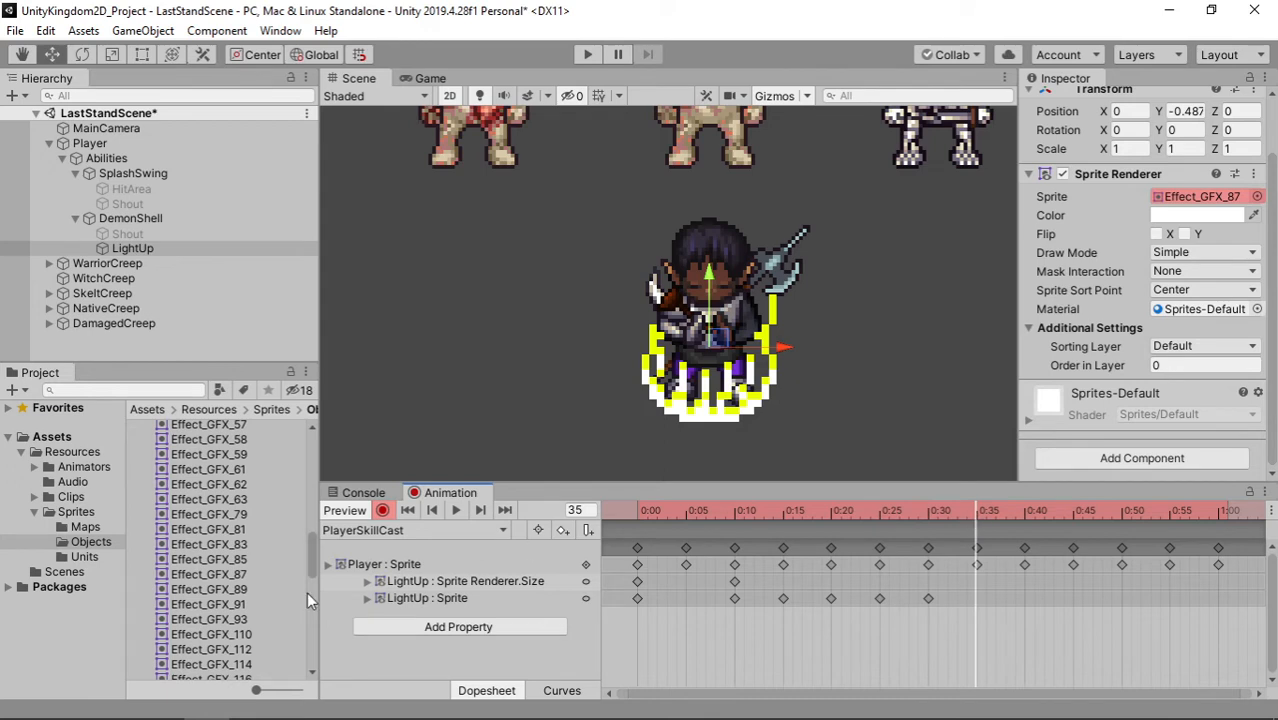
left_click_drag(229, 593, 1205, 195)
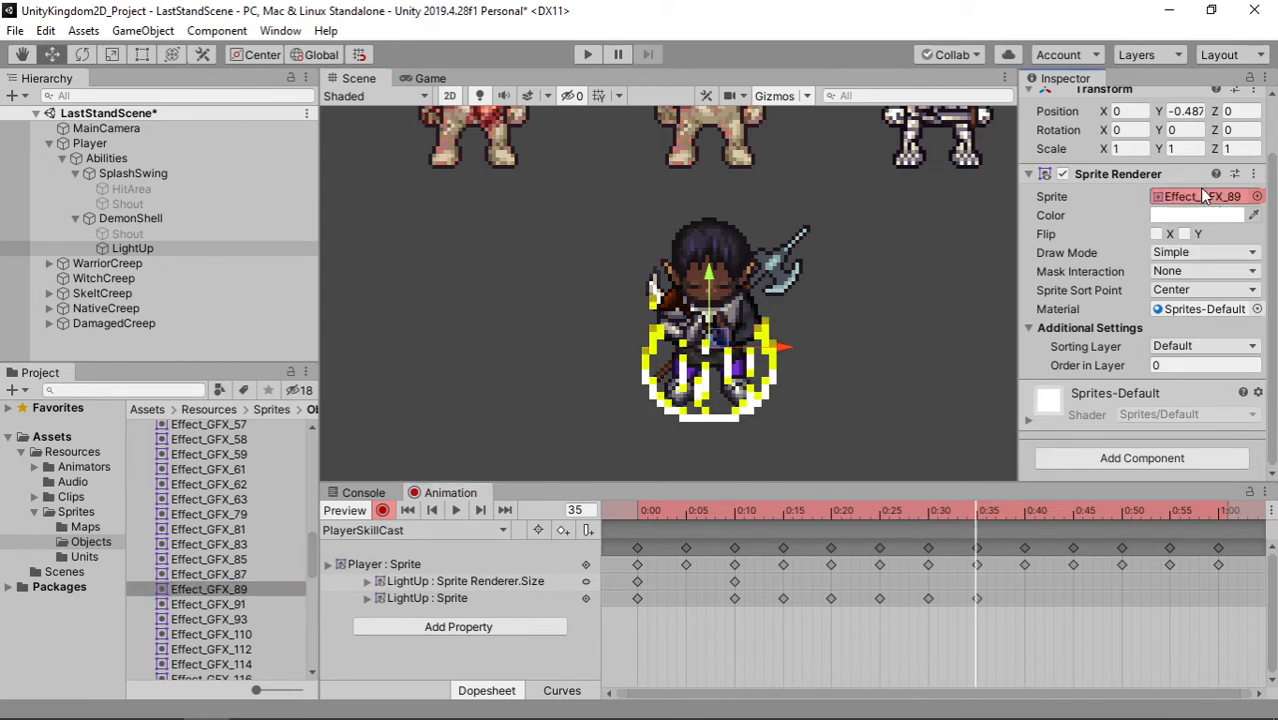
Key LightUp's sprite as Effect_GFX_91 at frame 40 and Effect_GFX_93 at frame 45
left_click(1026, 514)
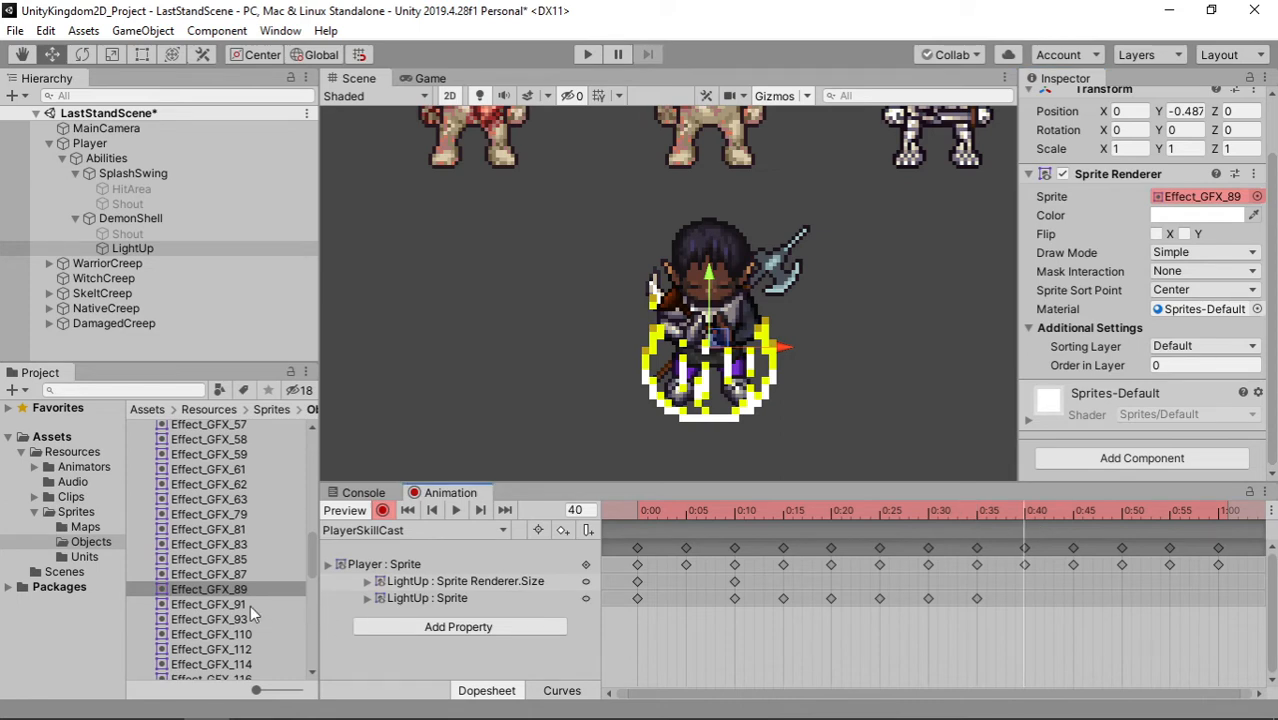
left_click_drag(250, 605, 1188, 197)
left_click(1073, 514)
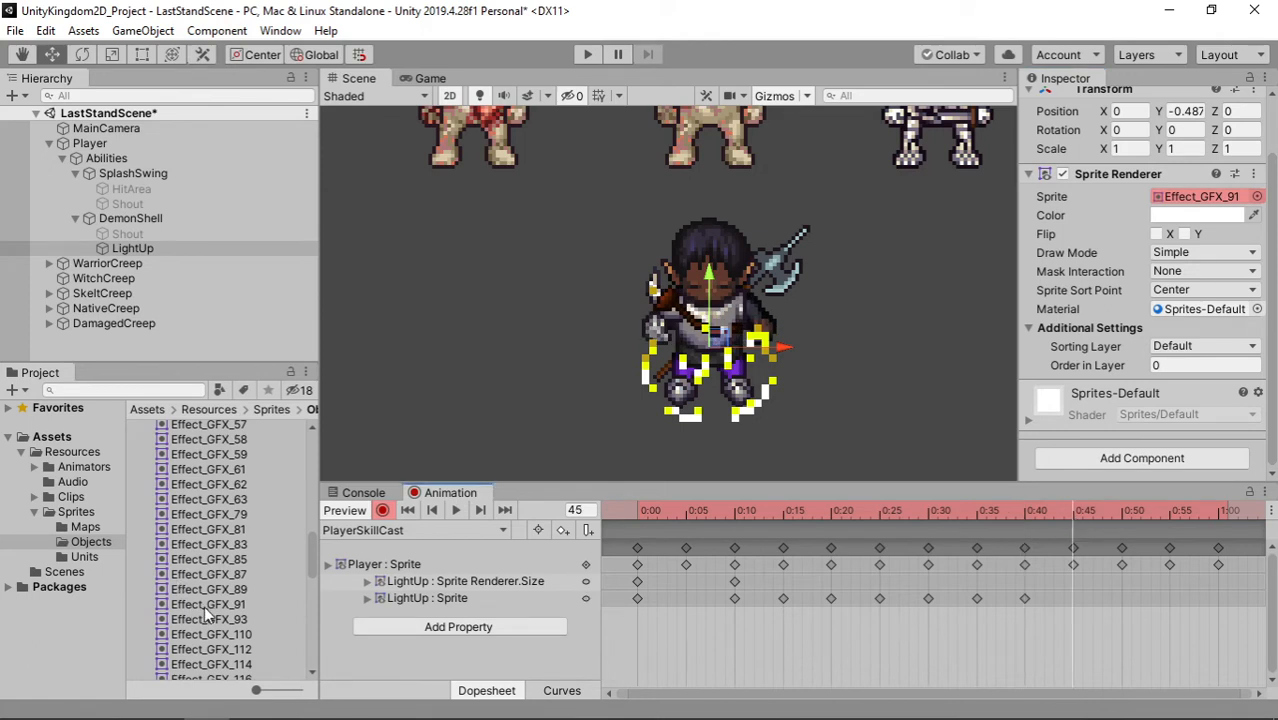
left_click_drag(206, 608, 1222, 198)
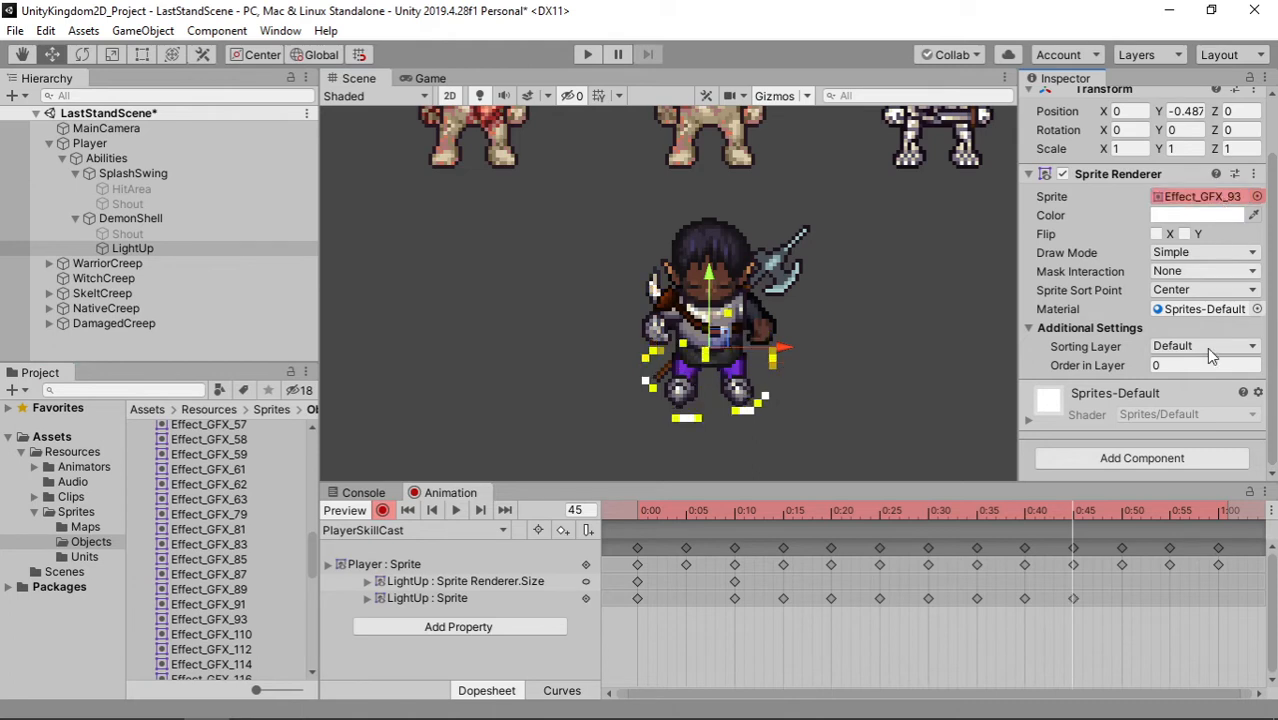
Record a keyframe at frame 50 that deactivates the LightUp object
left_click(1121, 512)
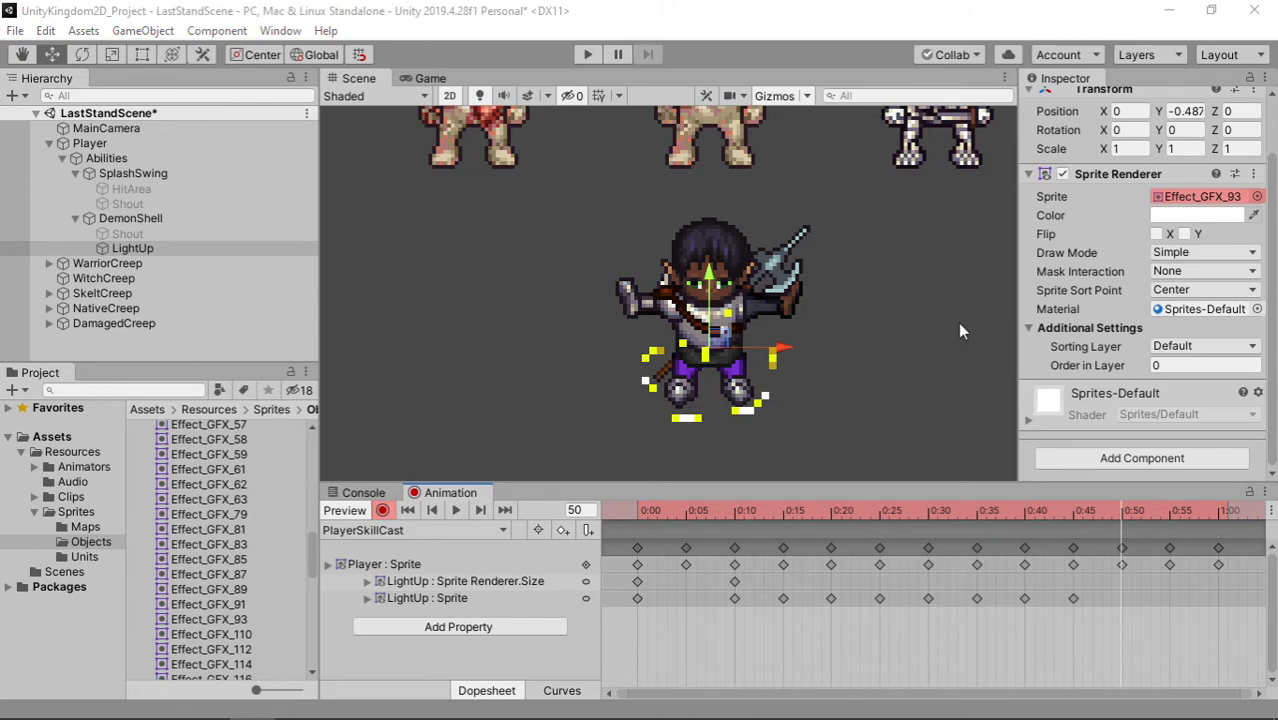
scroll(1100, 300, "up", 2)
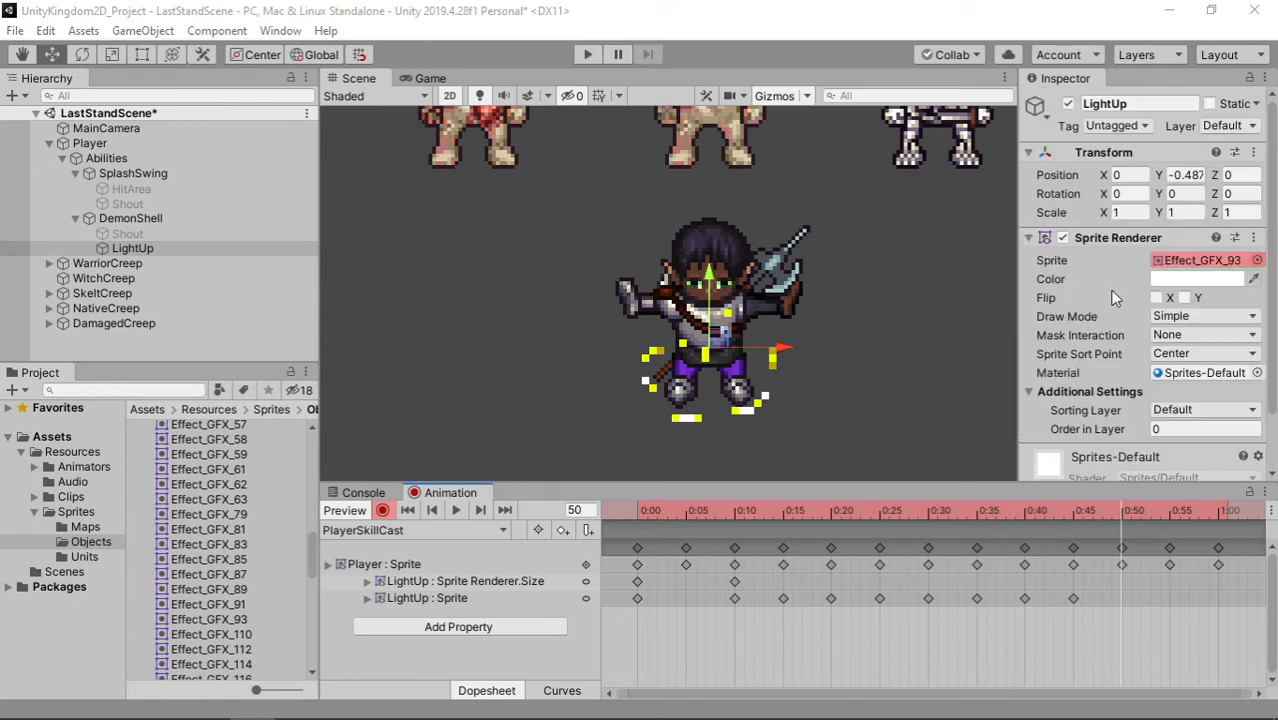
left_click(1068, 103)
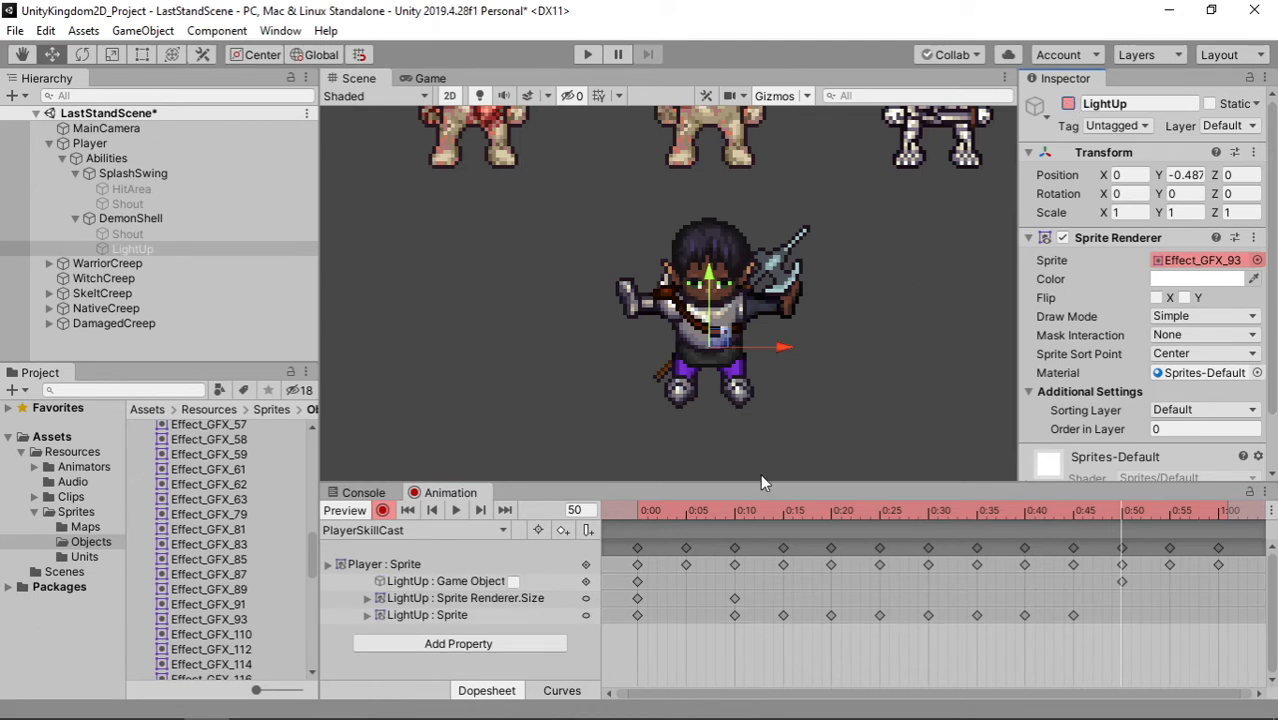
Try to deactivate LightUp at frame 0 with keyframe recording off, and check its state at frames 0 and 10
left_click(638, 510)
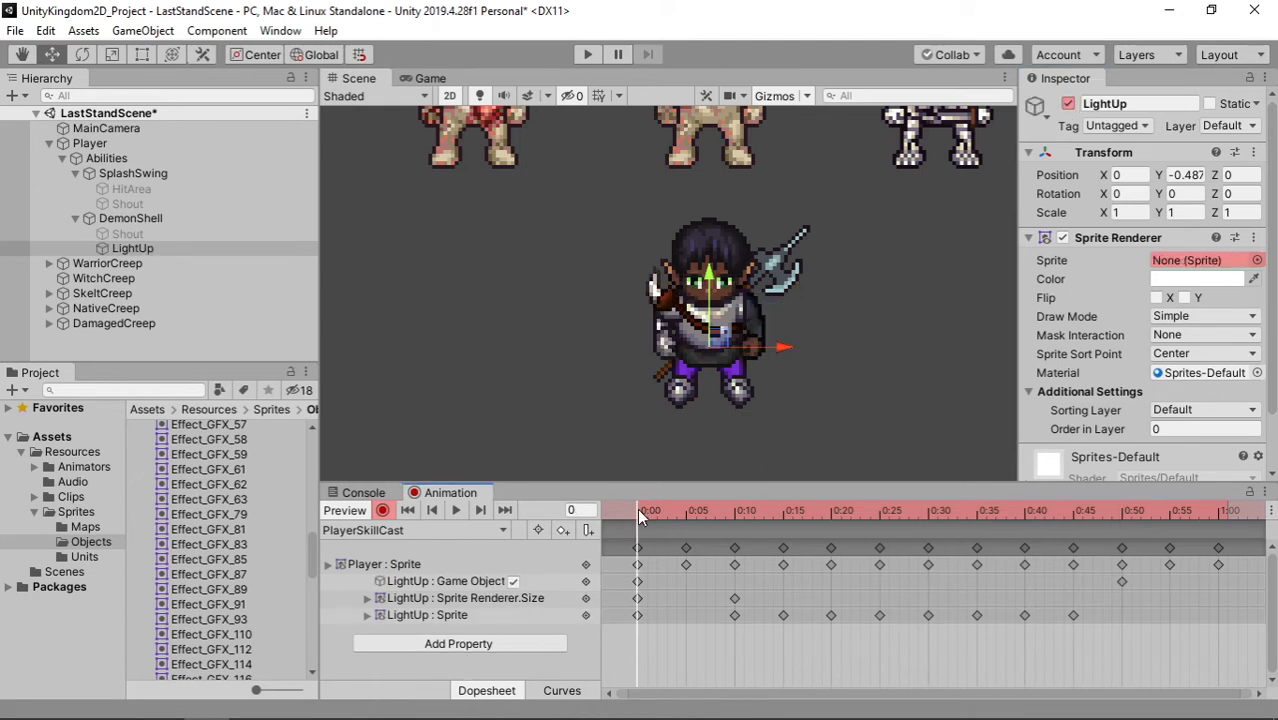
mouse_move(642, 506)
left_mouse_down()
mouse_move(745, 510)
mouse_move(637, 516)
left_mouse_up()
left_click(734, 510)
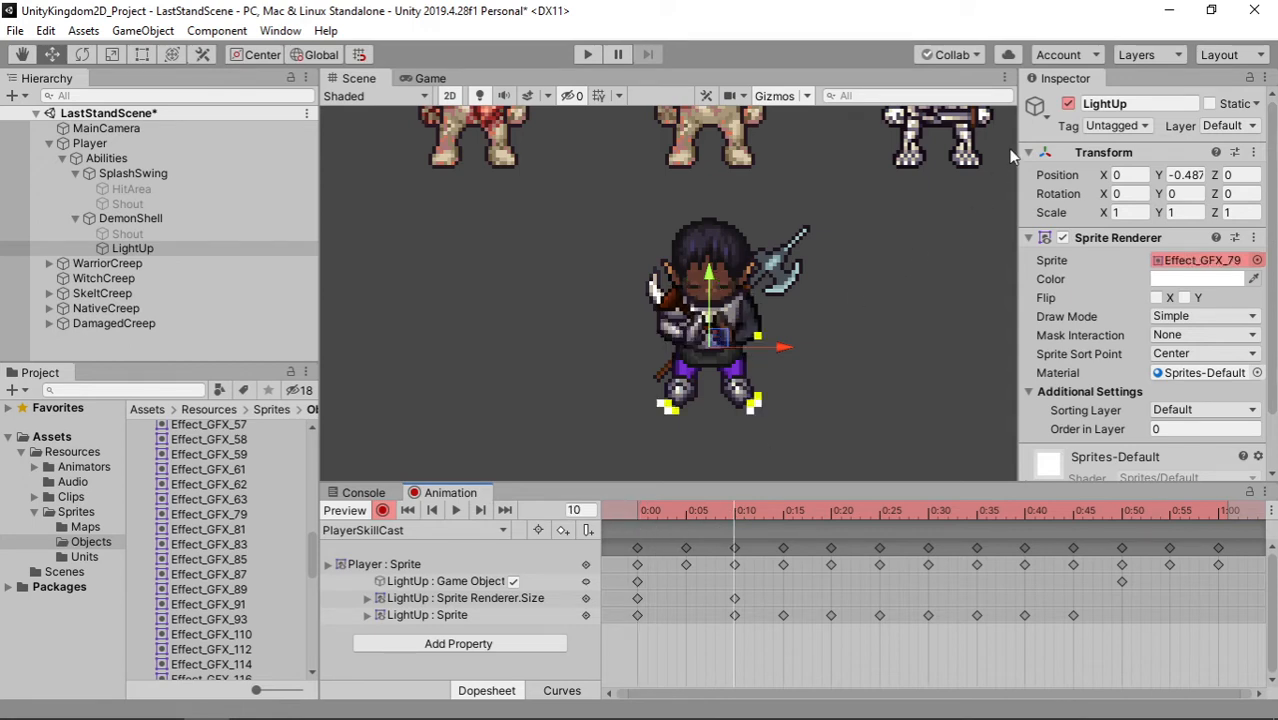
left_click(637, 514)
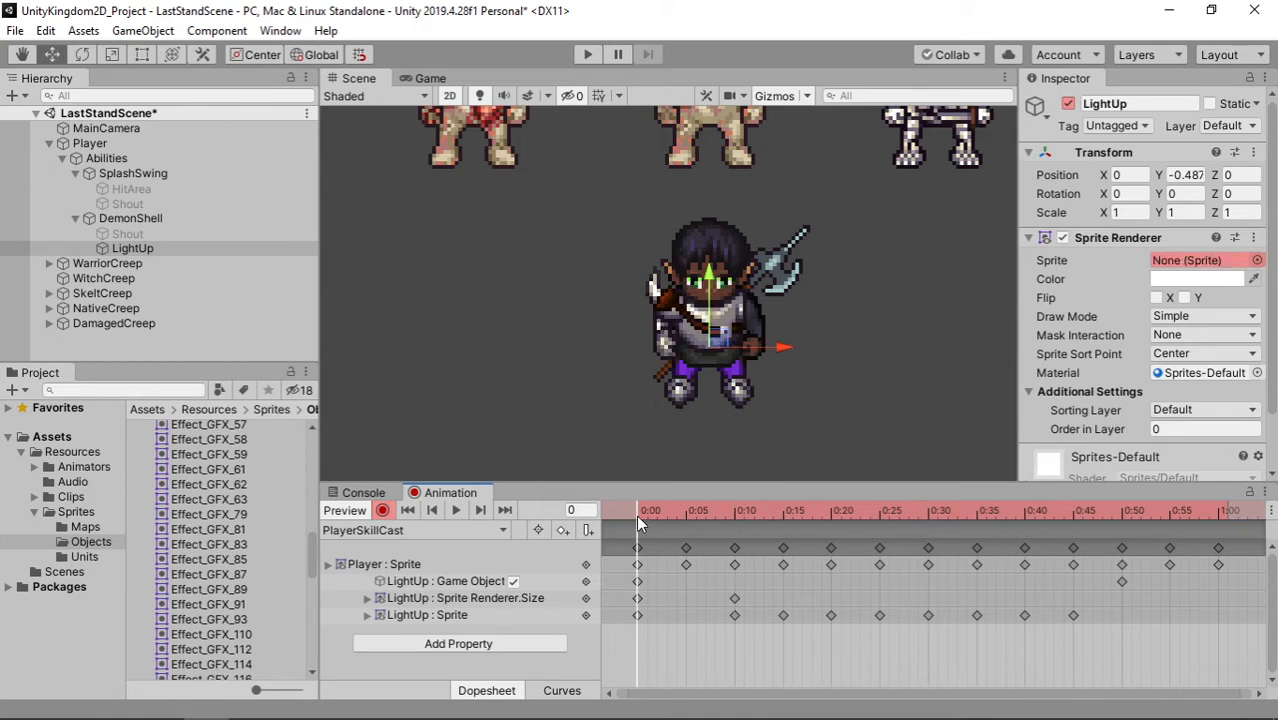
left_click(382, 510)
left_click(188, 250)
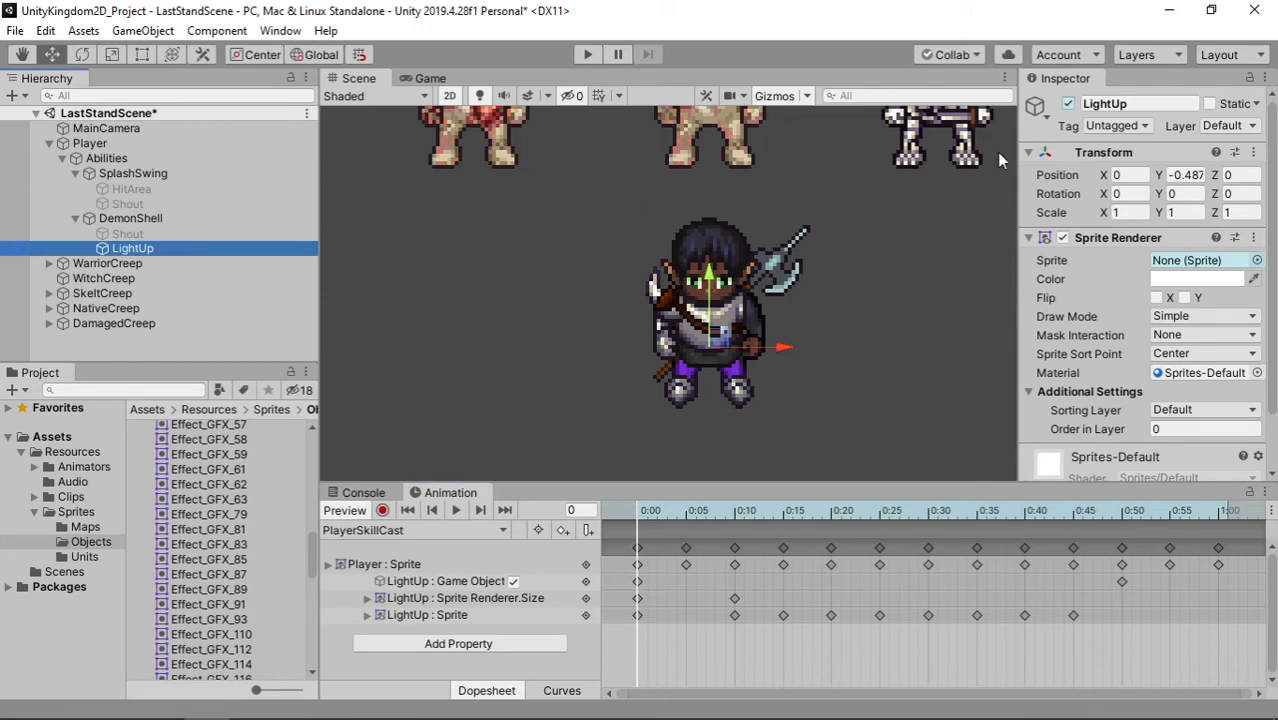
left_click(1068, 103)
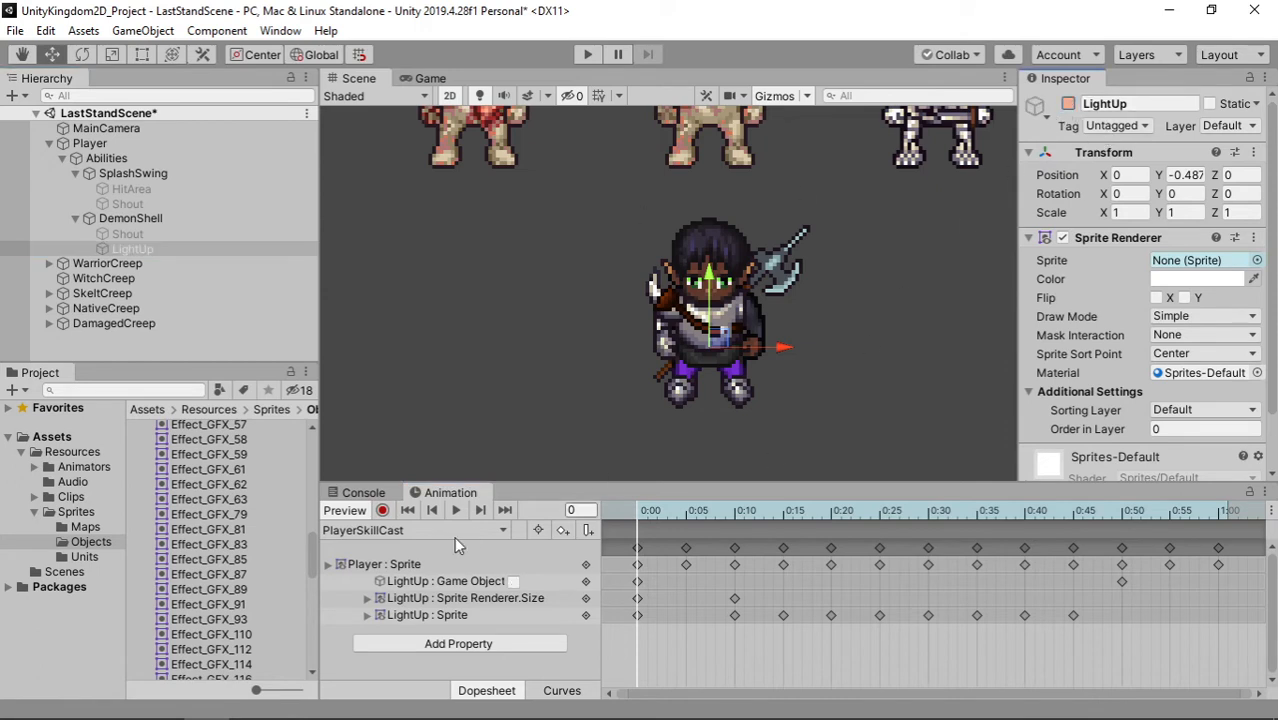
left_click(382, 510)
left_click(732, 517)
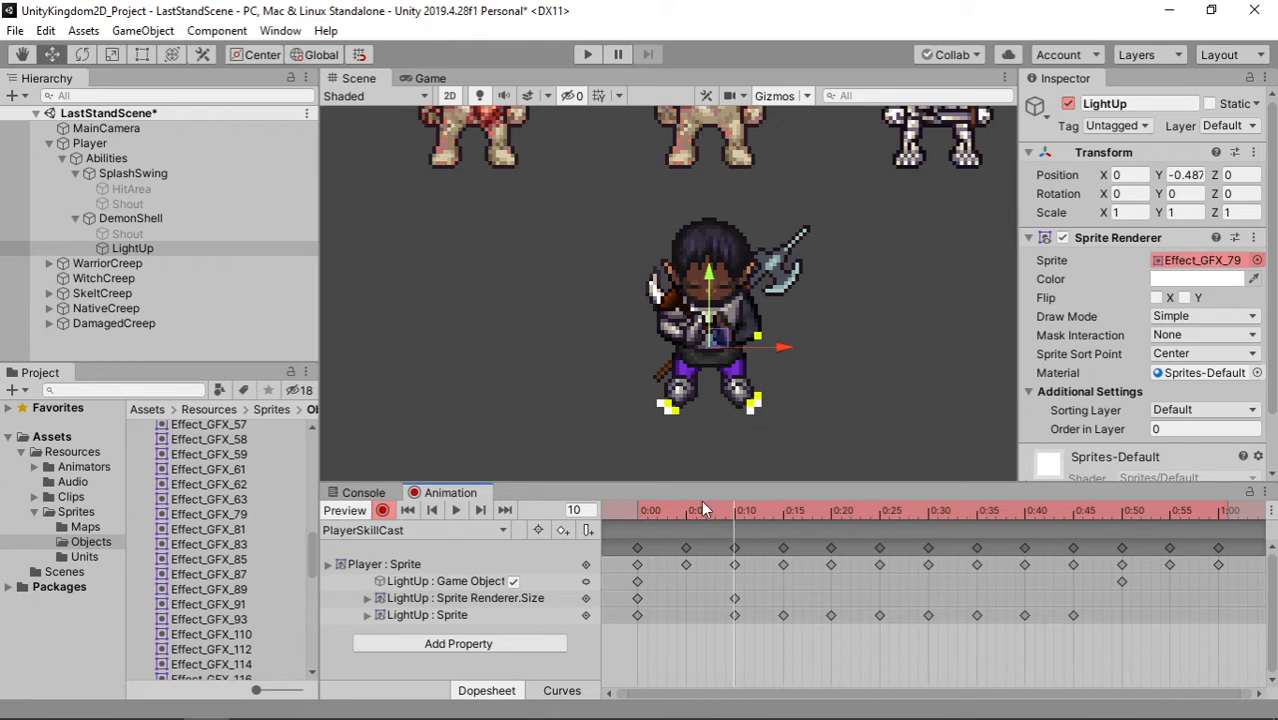
left_click_drag(683, 518, 610, 515)
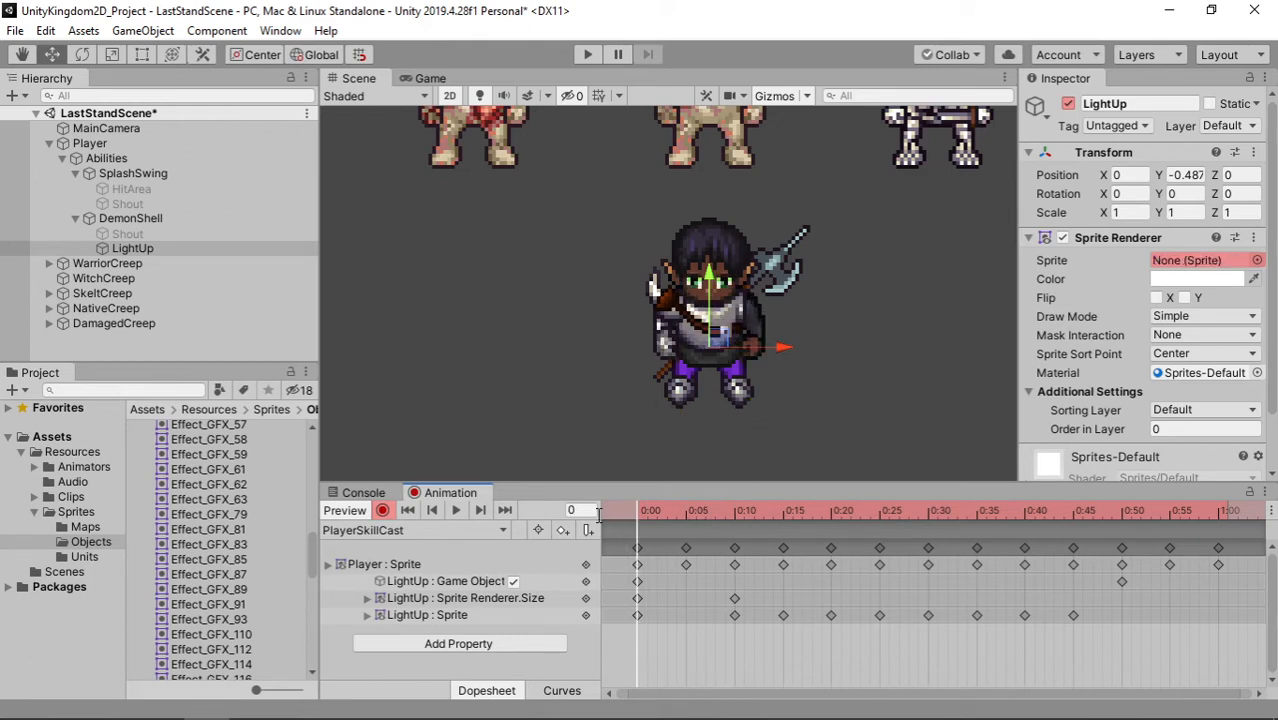
With recording on, key LightUp as inactive at frame 0 and move the playhead to frame 5
left_click(1068, 103)
mouse_move(698, 515)
left_mouse_down()
mouse_move(684, 513)
mouse_move(750, 517)
mouse_move(683, 515)
left_mouse_up()
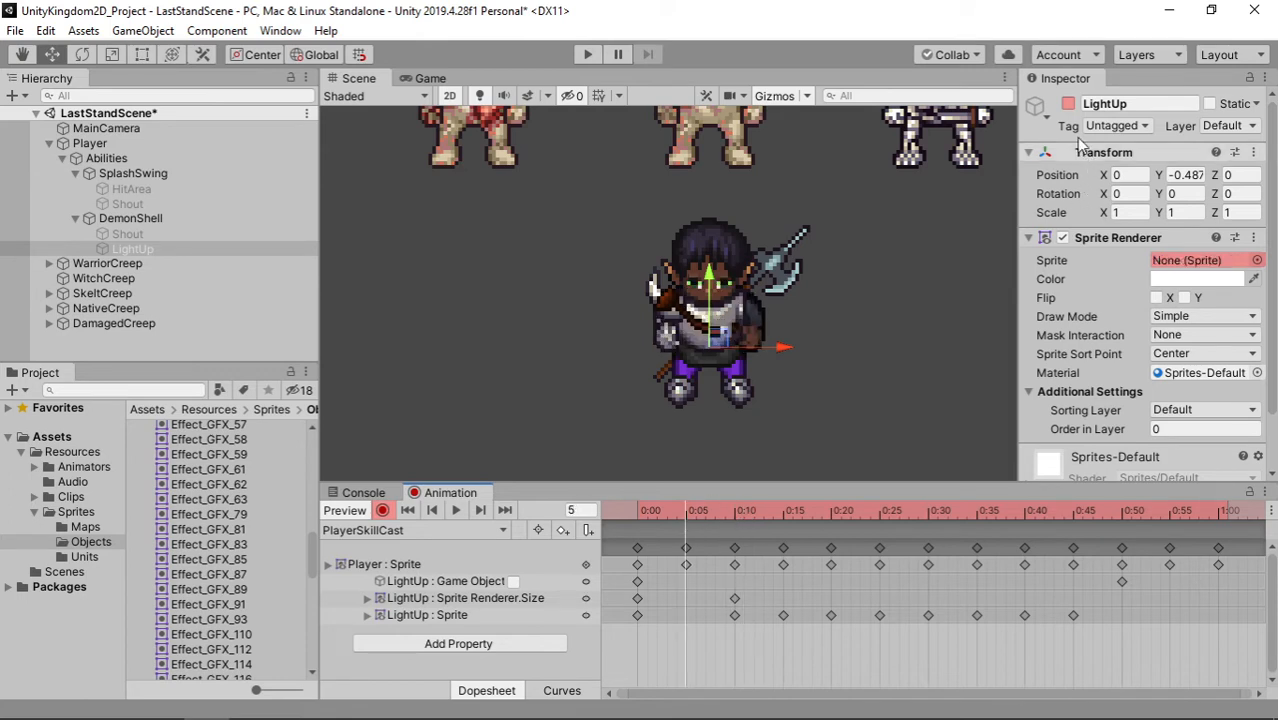
Key LightUp as active at frame 5 of PlayerSkillCast, stop recording, and preview the animation from near its start
left_click(1068, 103)
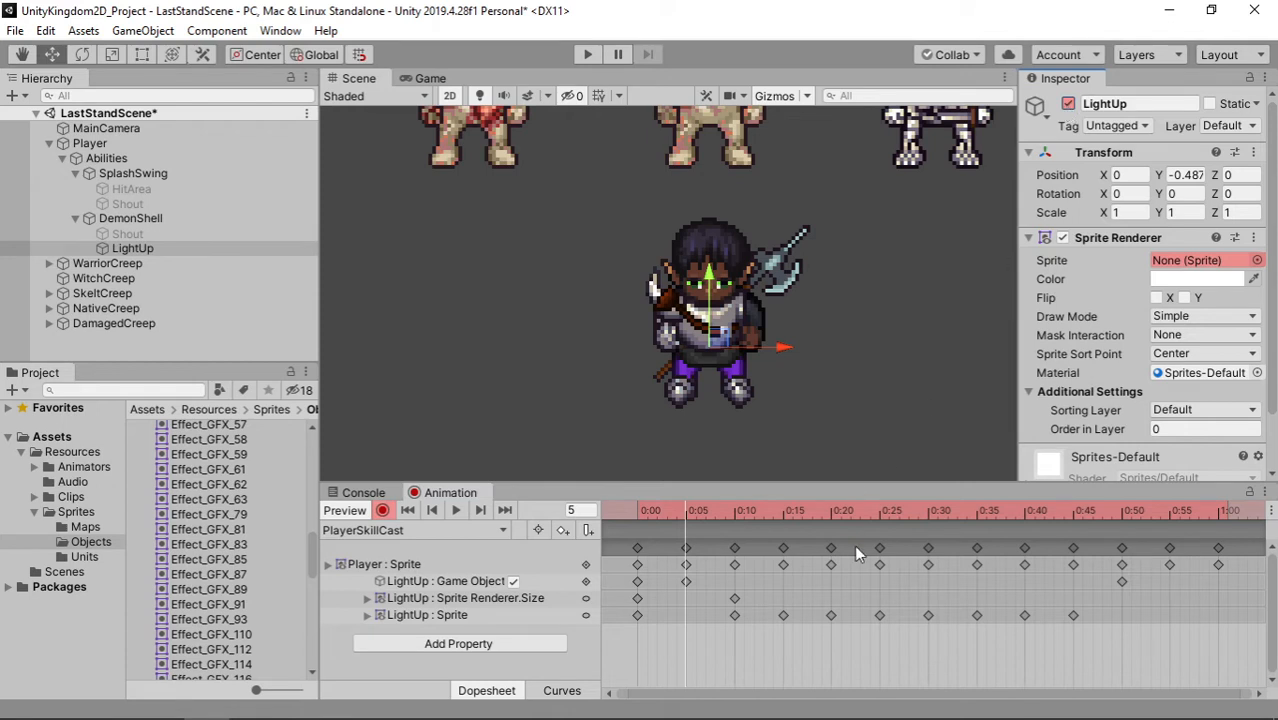
left_click(383, 510)
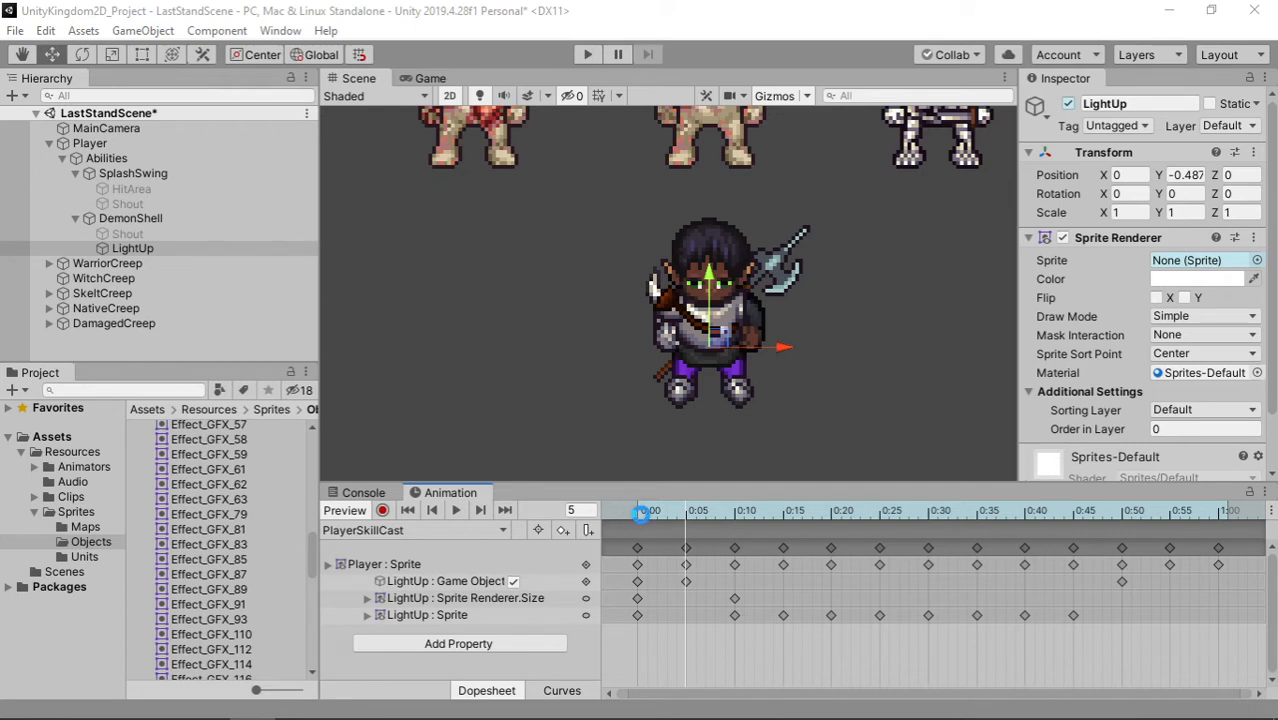
left_click(640, 512)
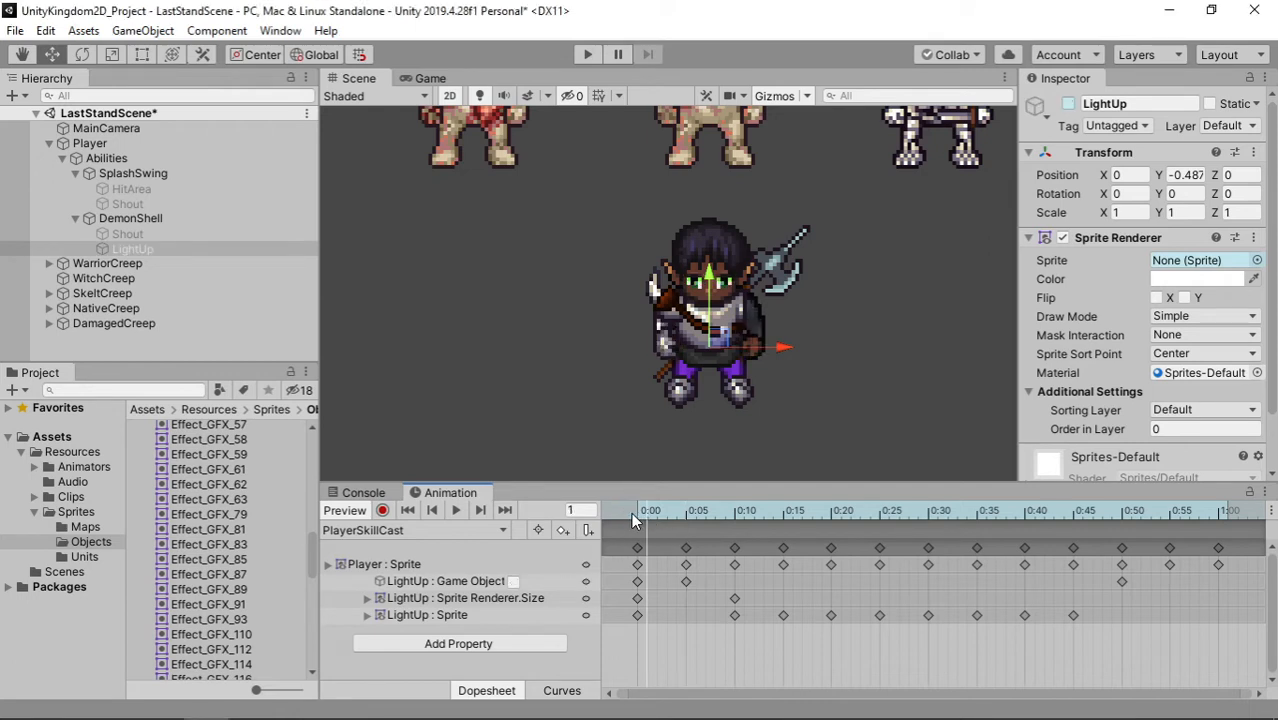
left_click(456, 510)
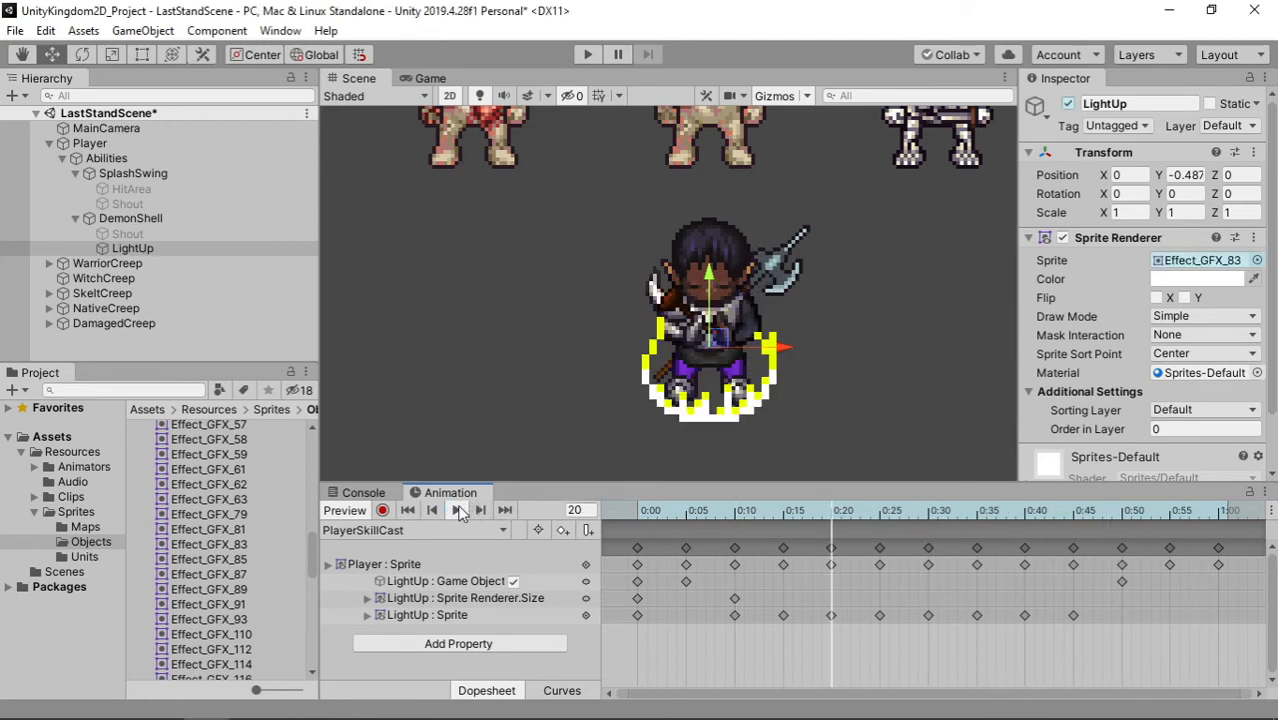
With recording on, key DemonShell's Shout object as active at frame 45
left_click_drag(651, 509, 1071, 523)
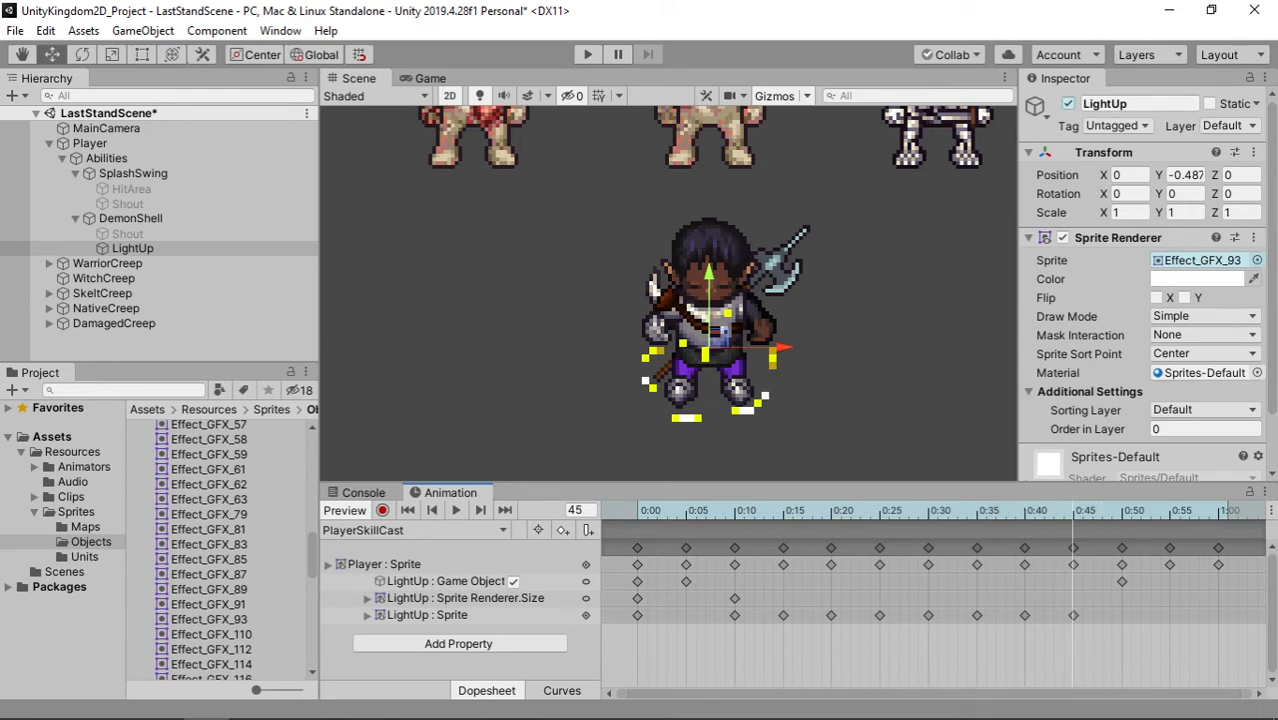
left_click(382, 510)
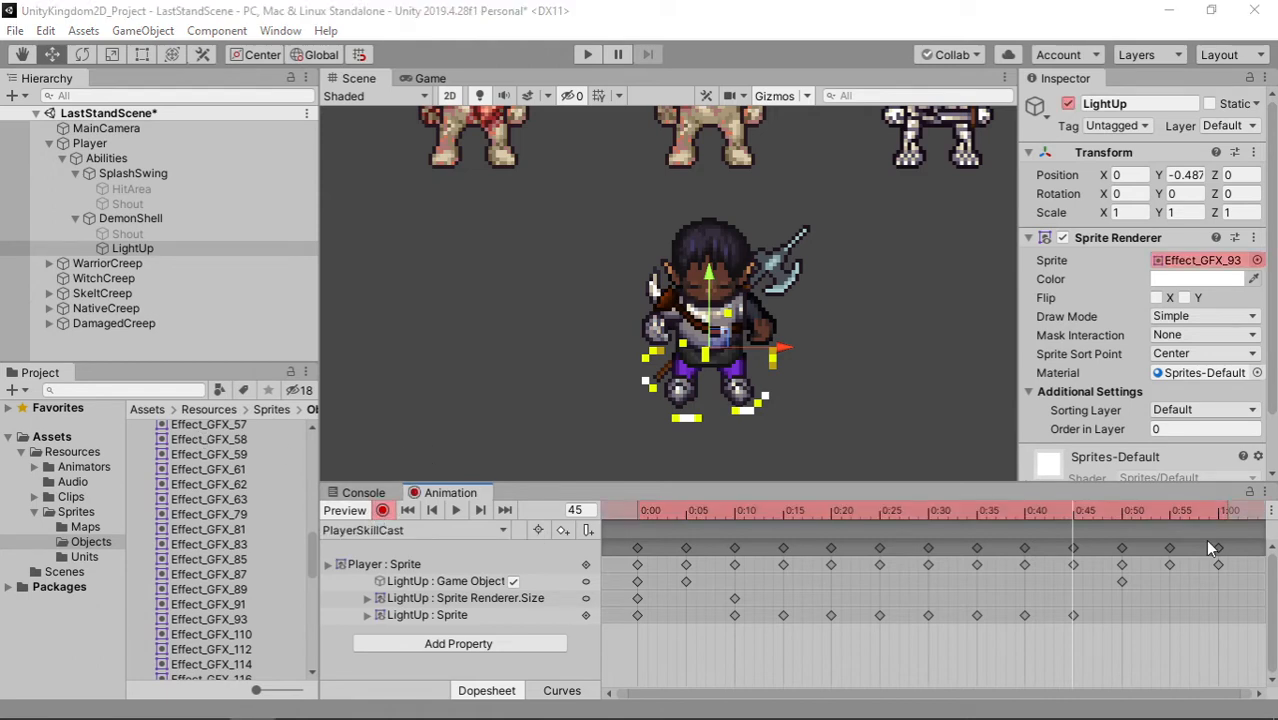
left_click(277, 248)
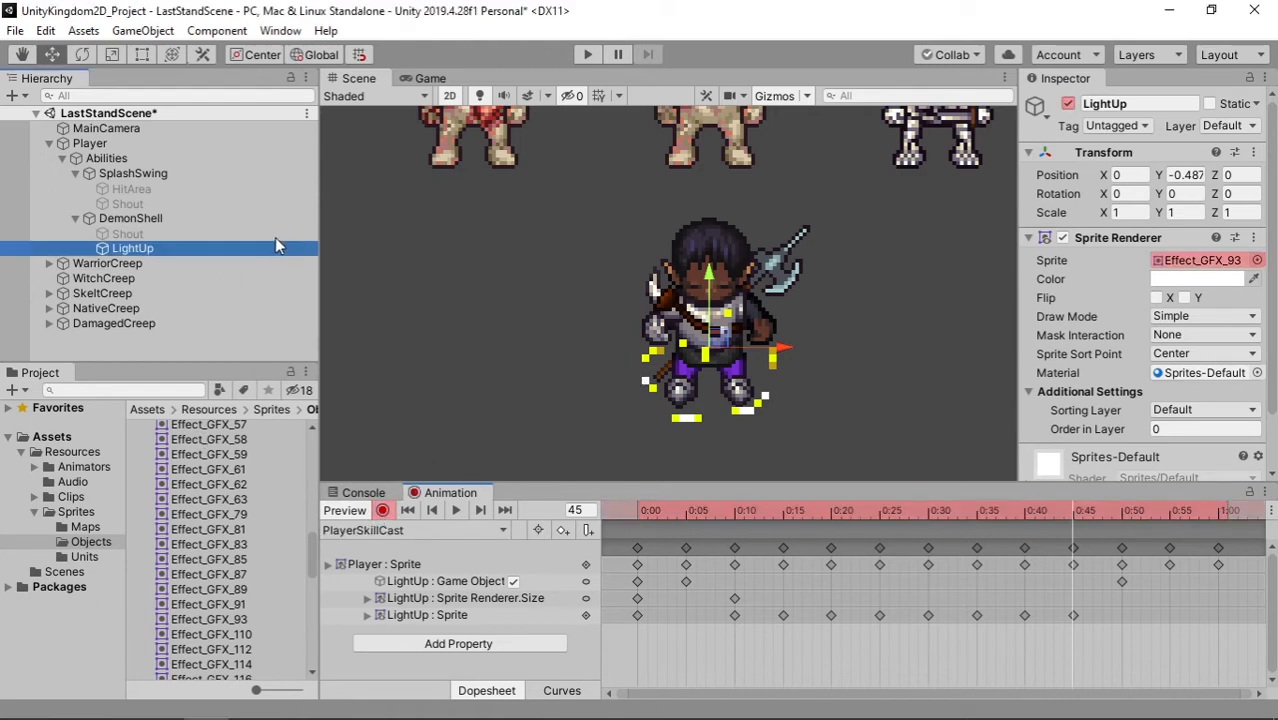
left_click_drag(320, 240, 281, 232)
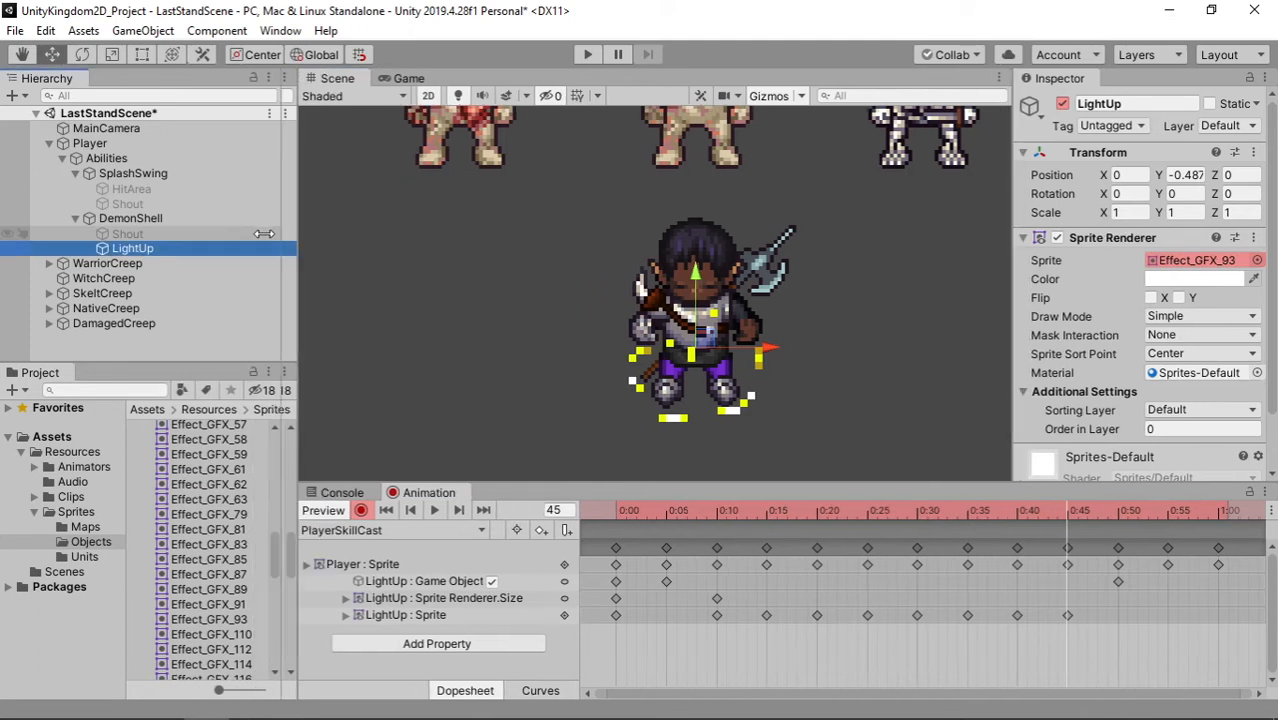
left_click(246, 236)
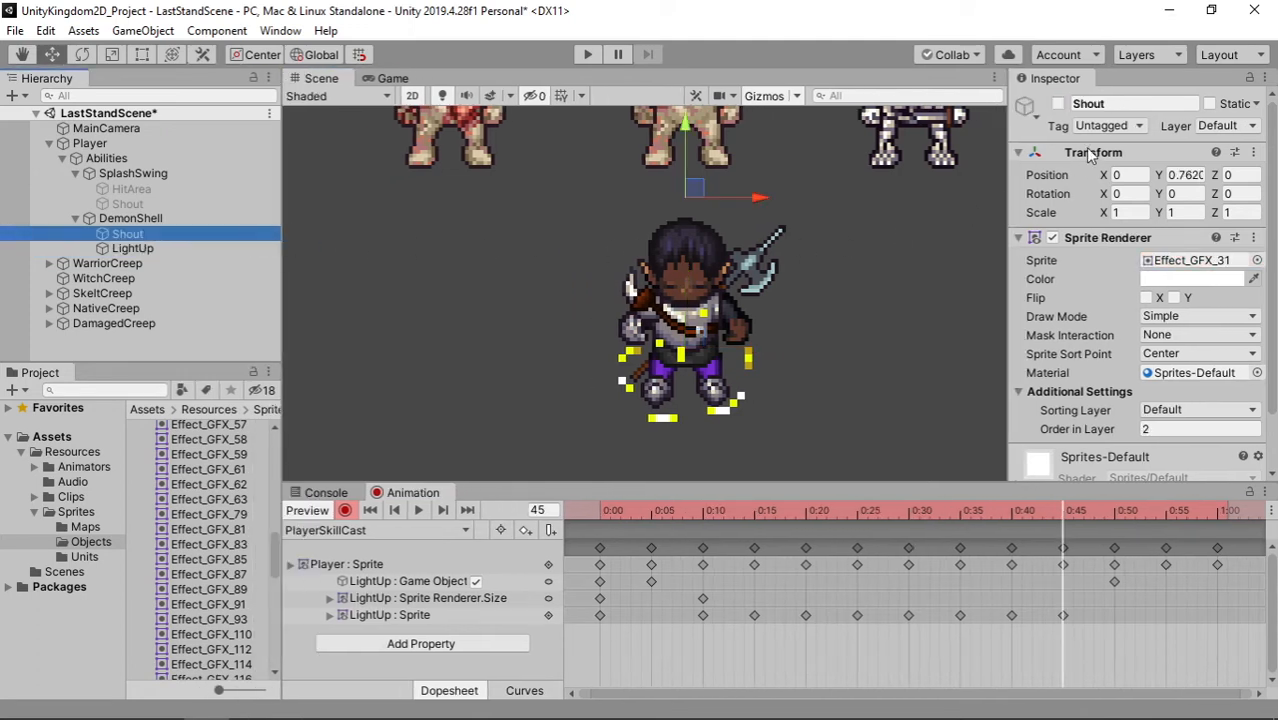
left_click(1058, 103)
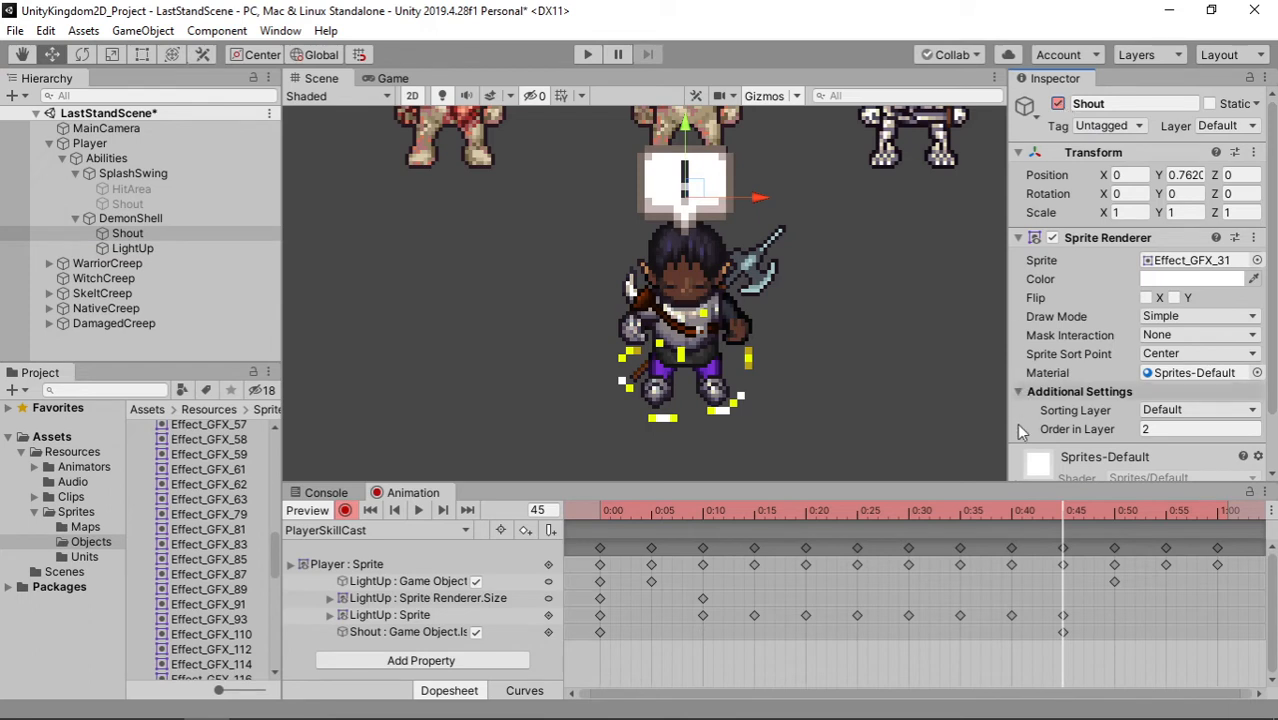
Key Shout's sprite as Effect_GFX_45 at frame 50
left_click(1116, 513)
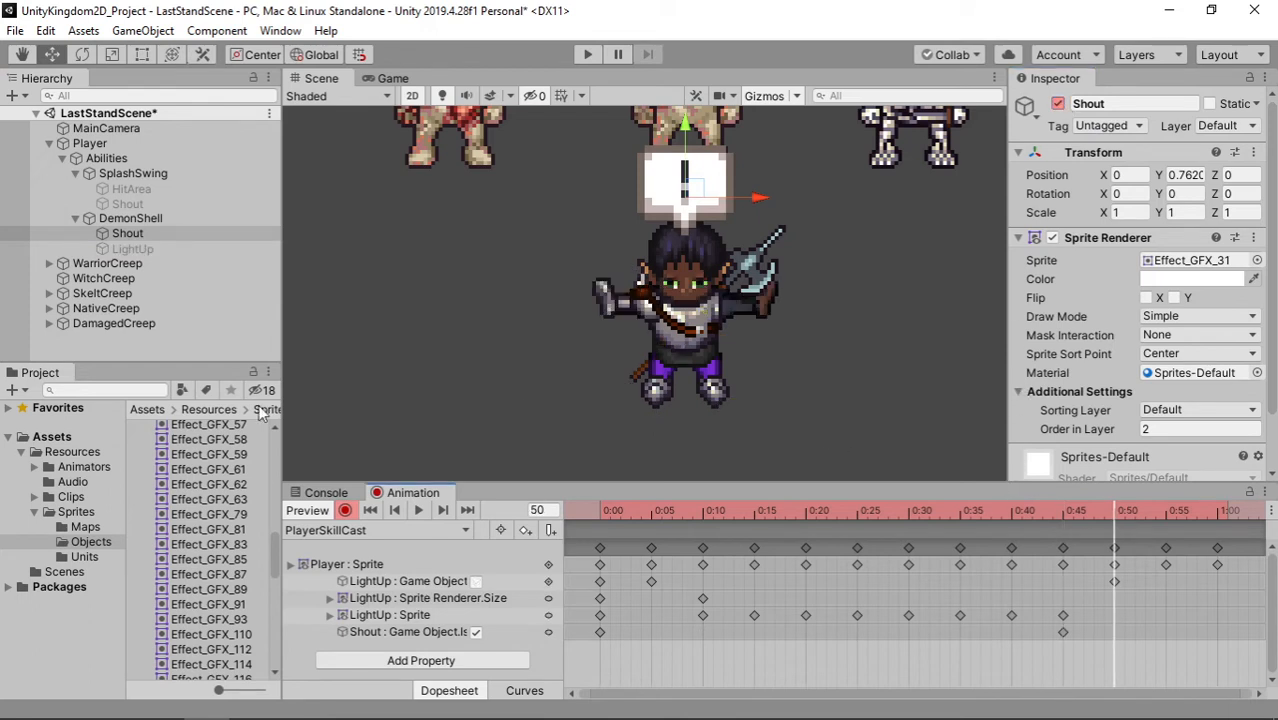
scroll(213, 529, "up", 5)
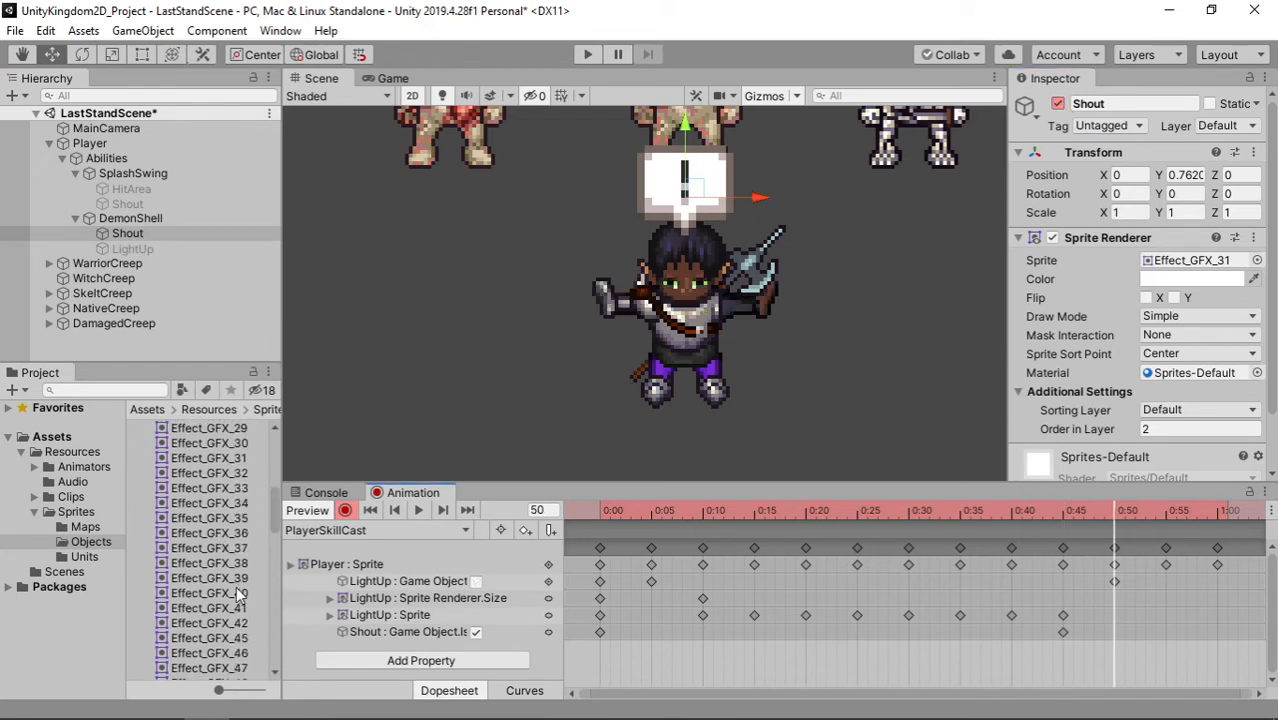
left_click_drag(231, 637, 1193, 262)
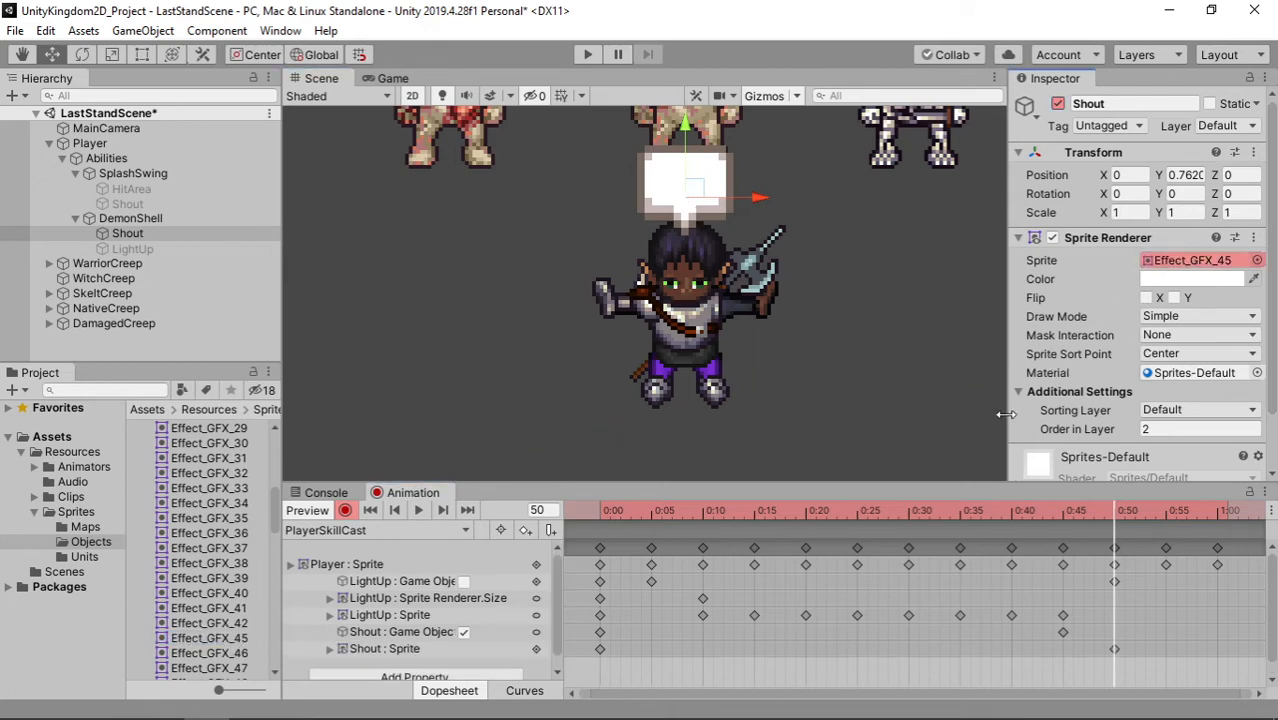
left_click(1166, 516)
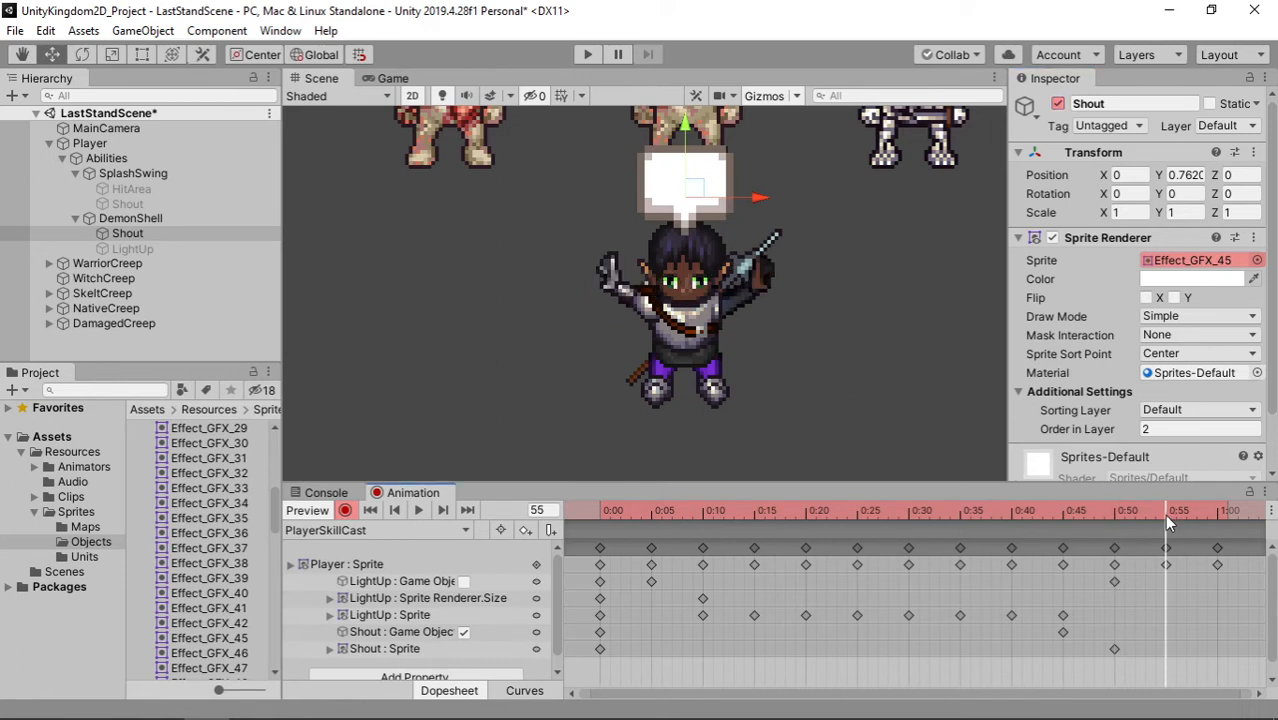
Move Shout's activation keyframe to 0:40 and its sprite keyframe to 0:45, and scrub through the result
left_click(1063, 632)
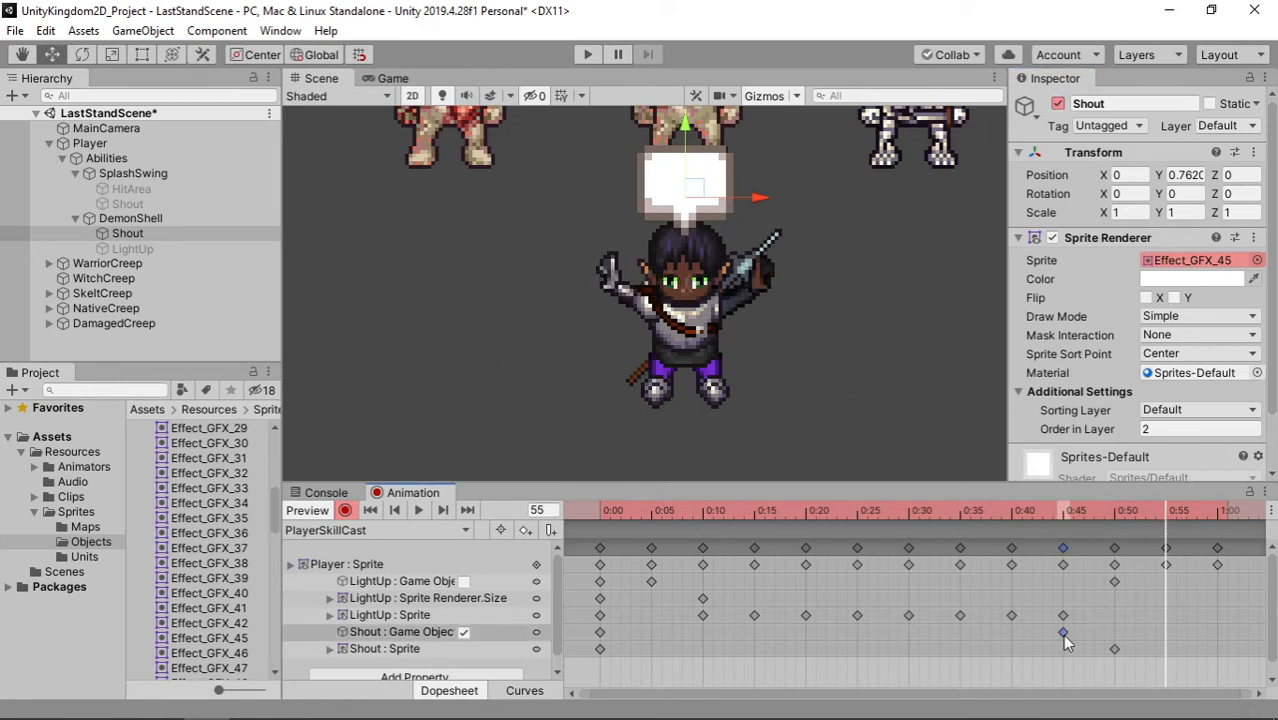
left_click(1064, 510)
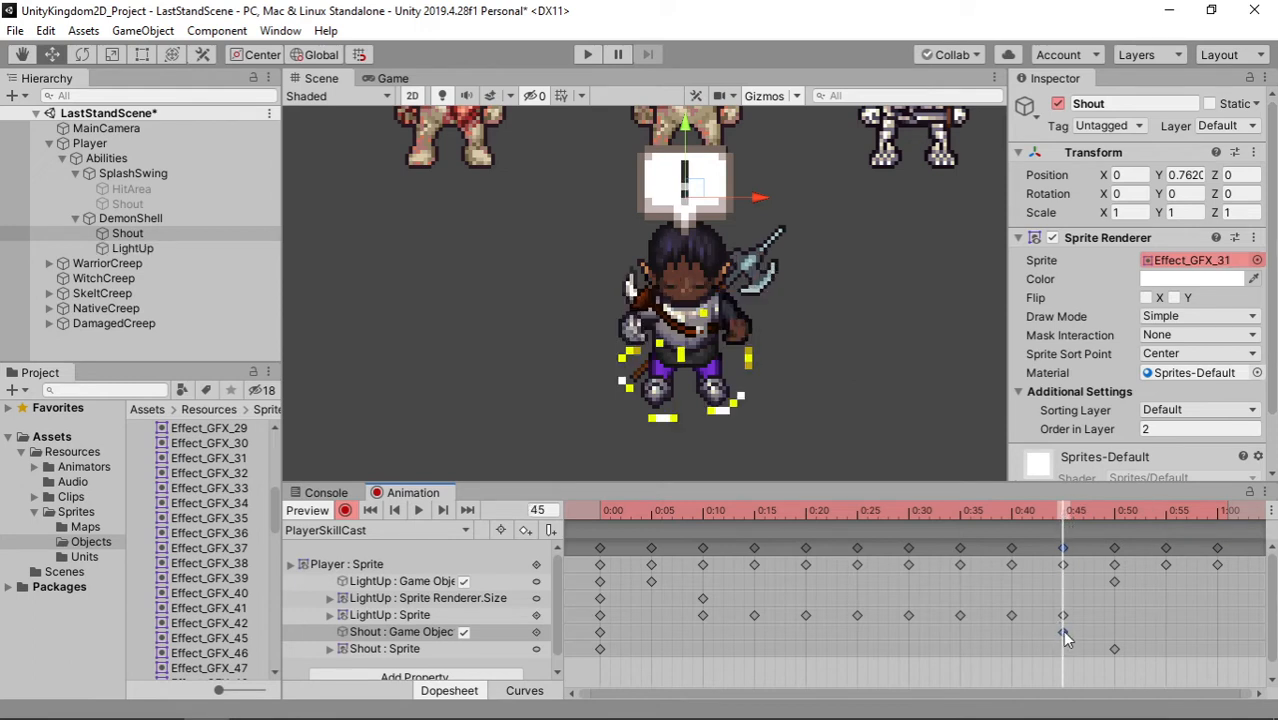
left_click_drag(1061, 636, 1021, 645)
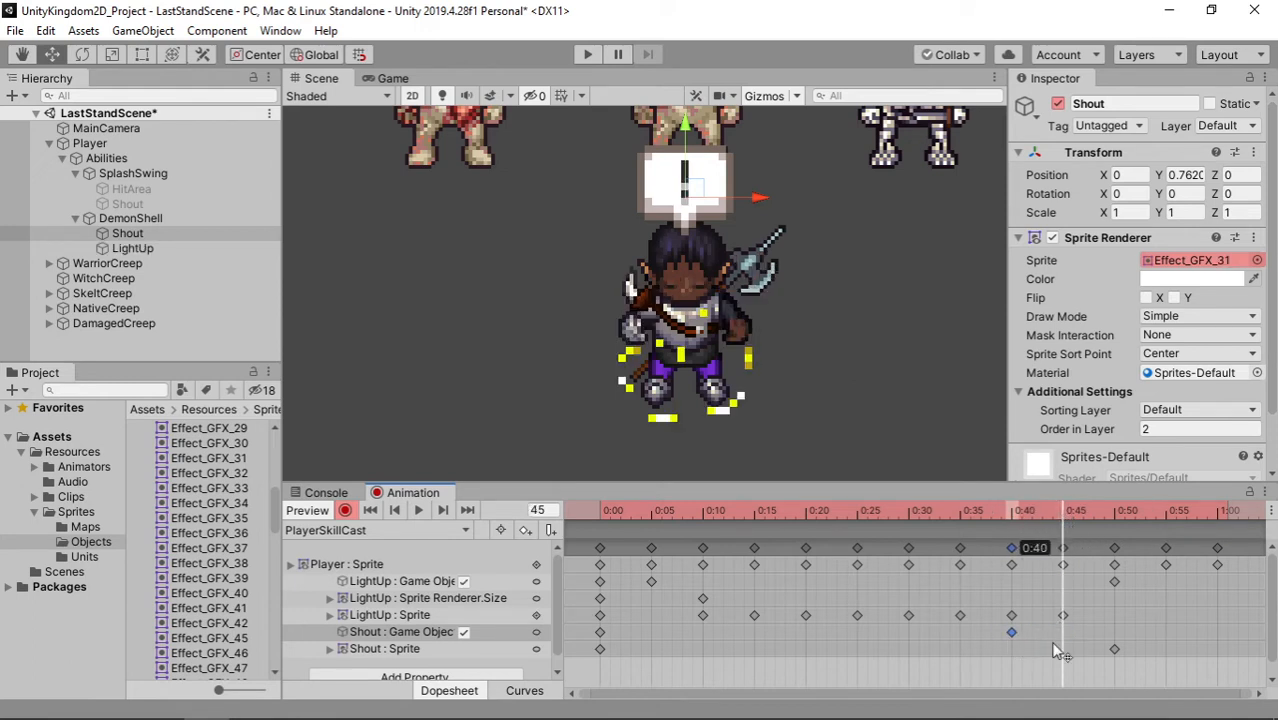
left_click_drag(1111, 646, 1057, 646)
left_click(988, 514)
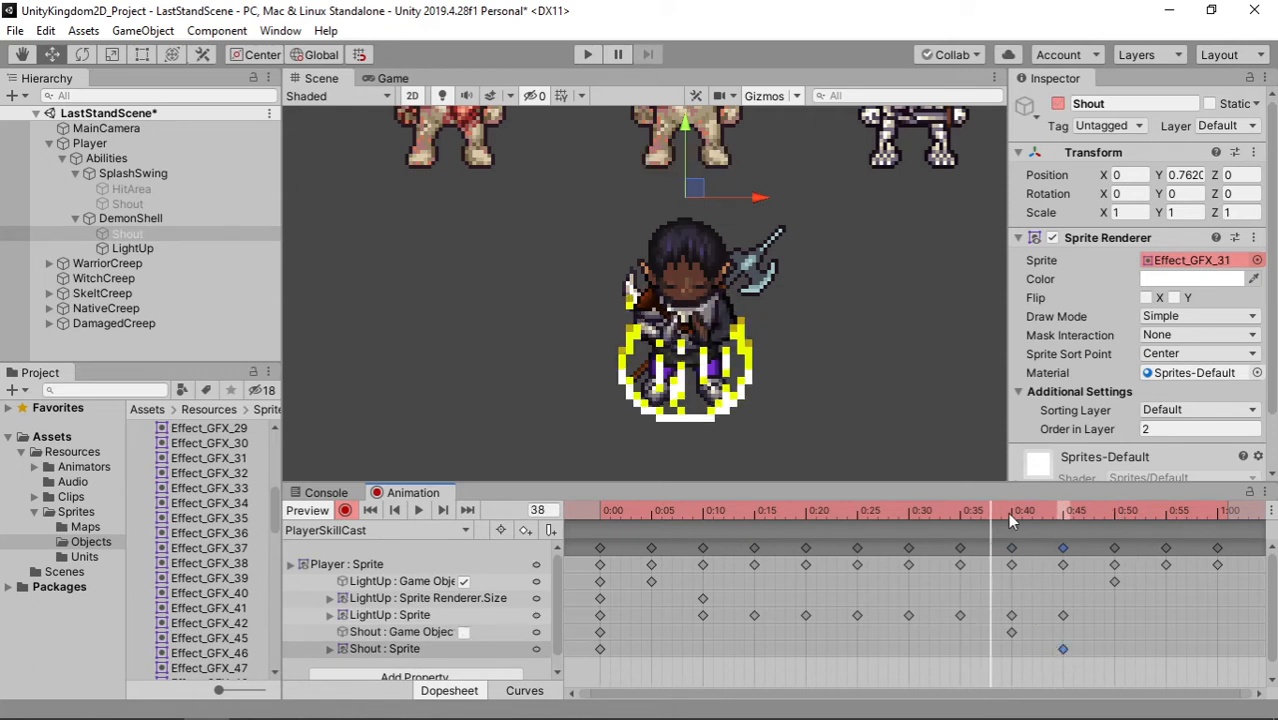
left_click_drag(1009, 518, 1168, 535)
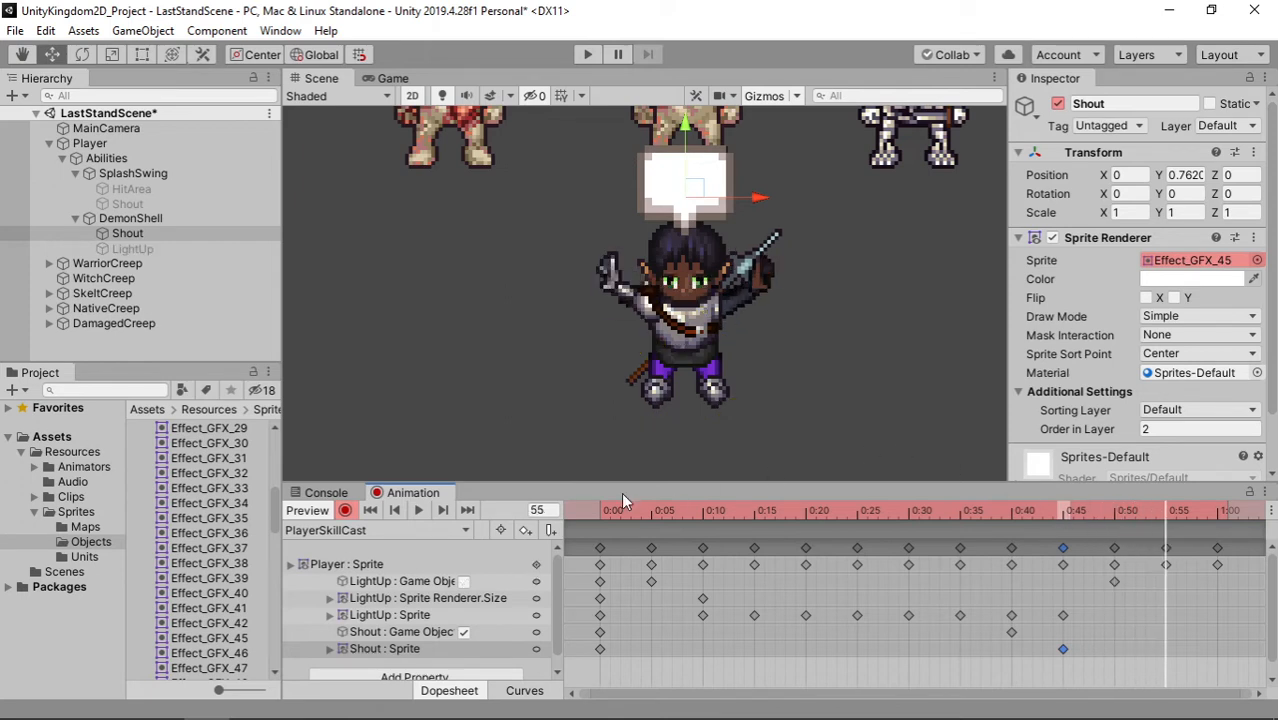
Key Shout's sprite as Effect_GFX_45 at frame 40 and as Effect_GFX_31 at frame 45
left_click(1010, 510)
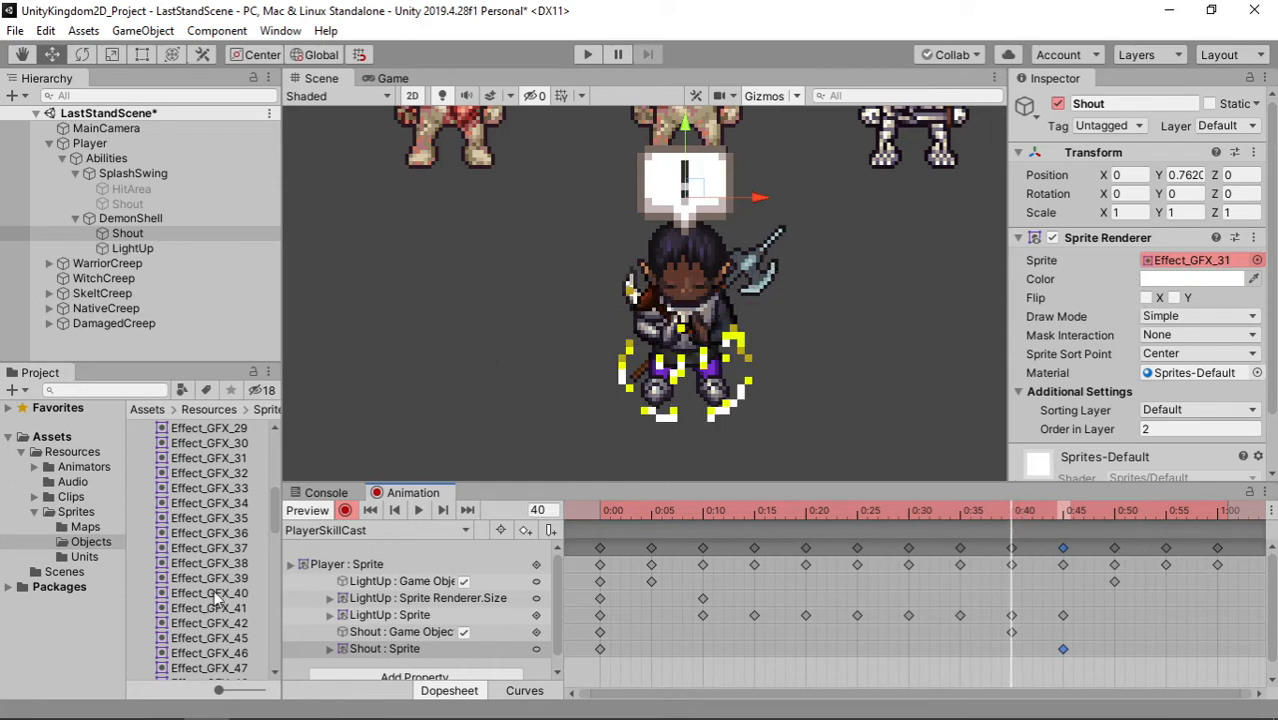
left_click_drag(210, 638, 1172, 263)
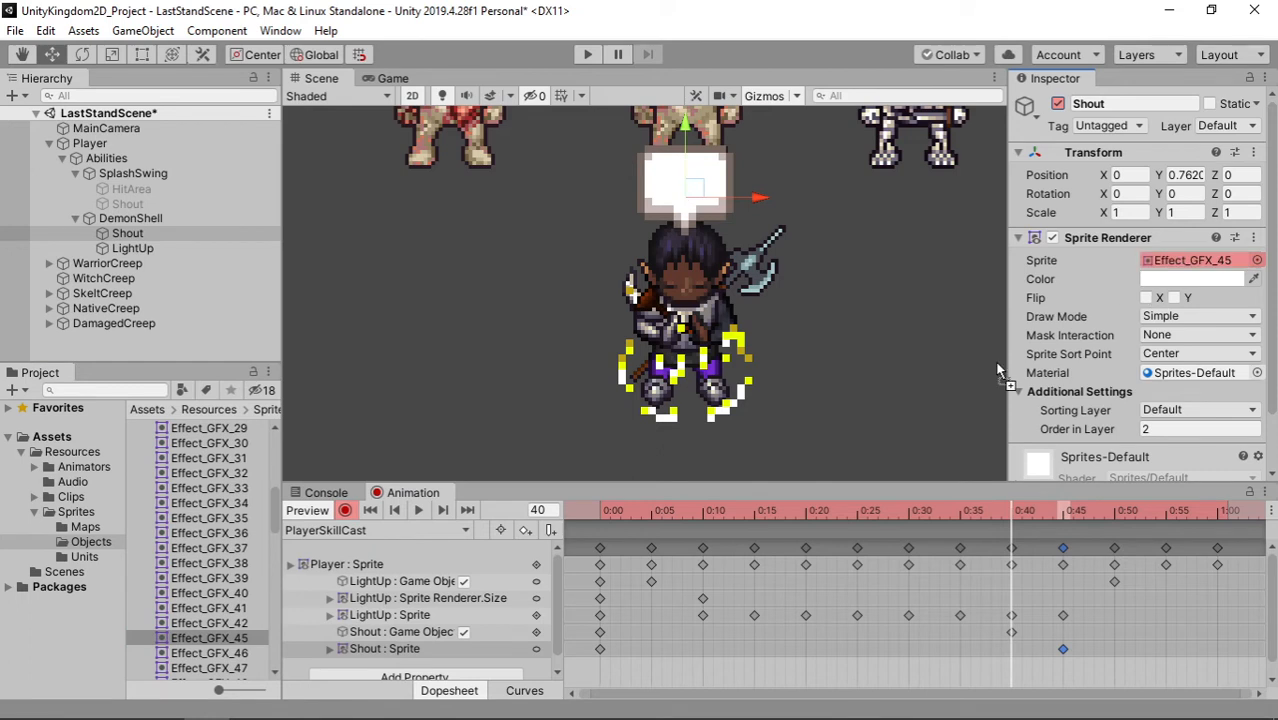
left_click(1065, 512)
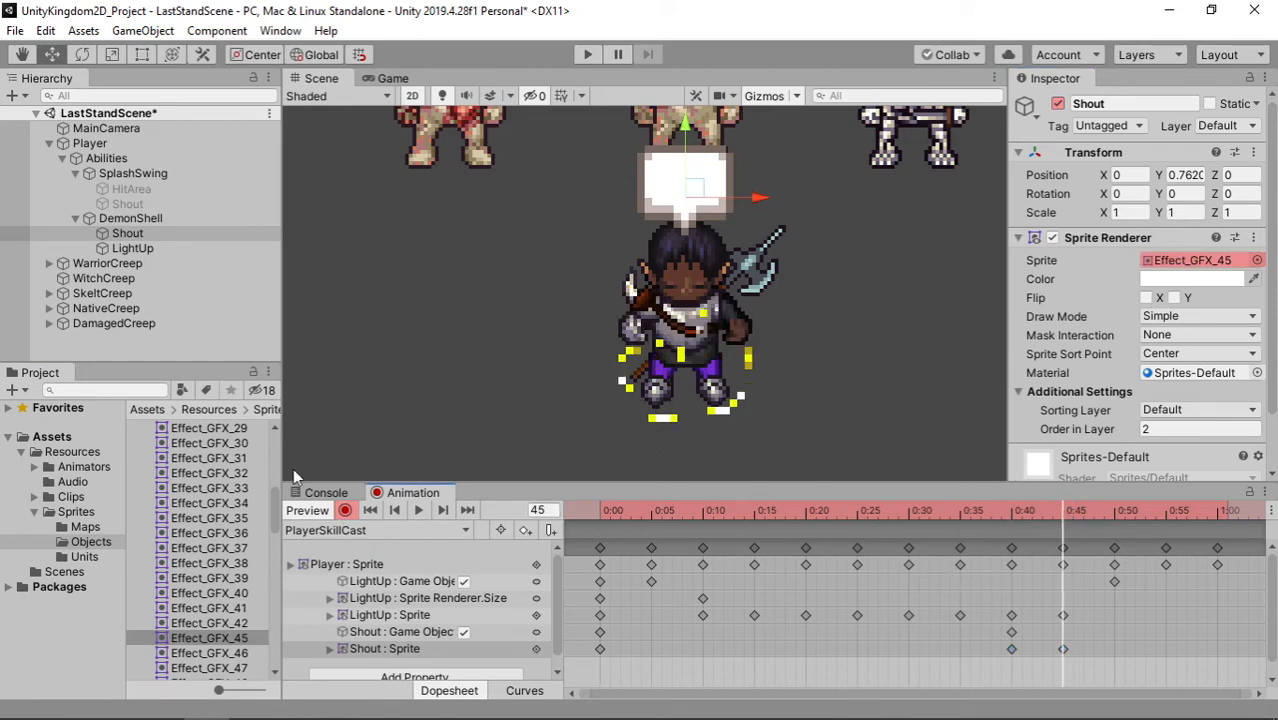
left_click_drag(234, 457, 1248, 268)
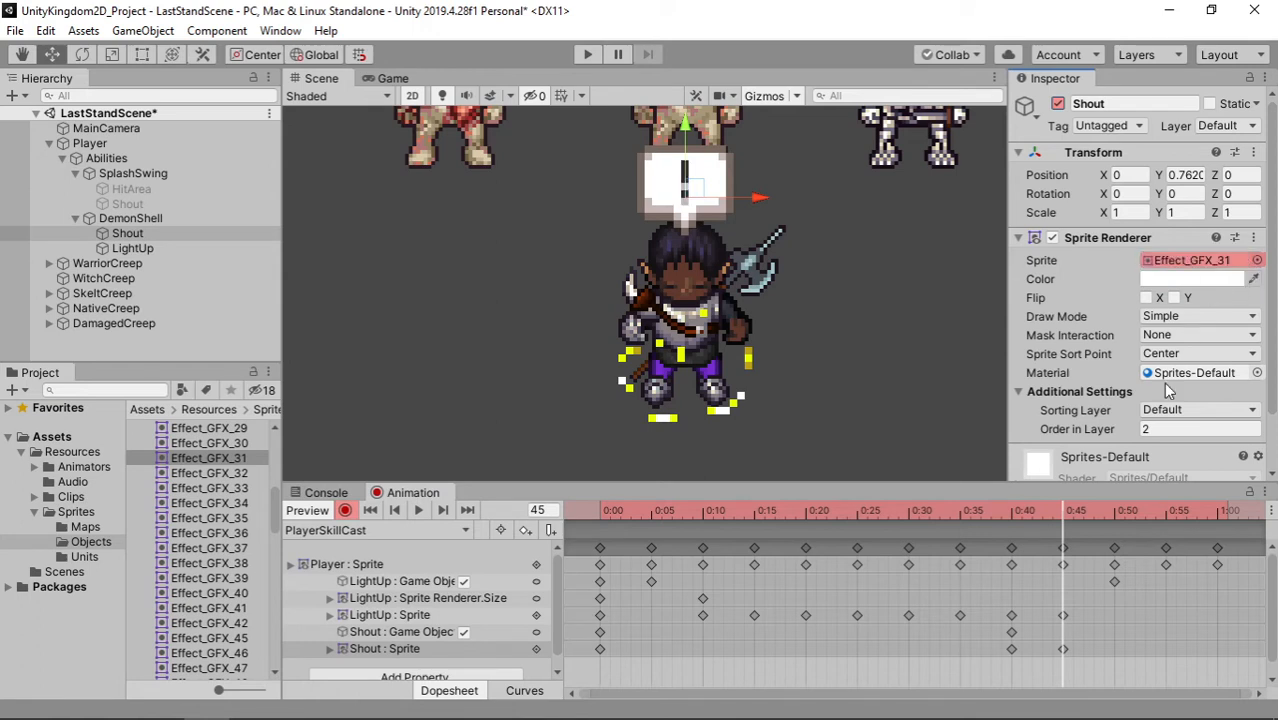
left_click(1167, 517)
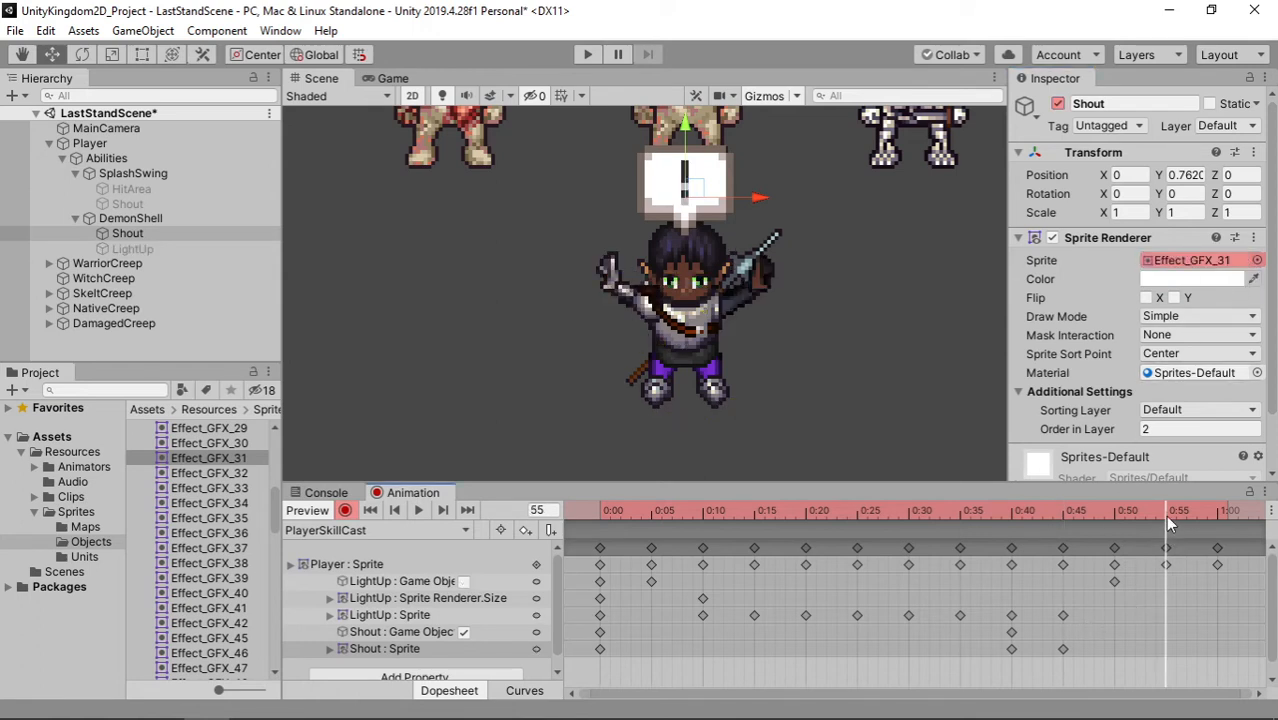
Key Shout's sprite as Effect_GFX_45 at frame 50 and as Effect_GFX_31 at frame 55
left_click(1114, 511)
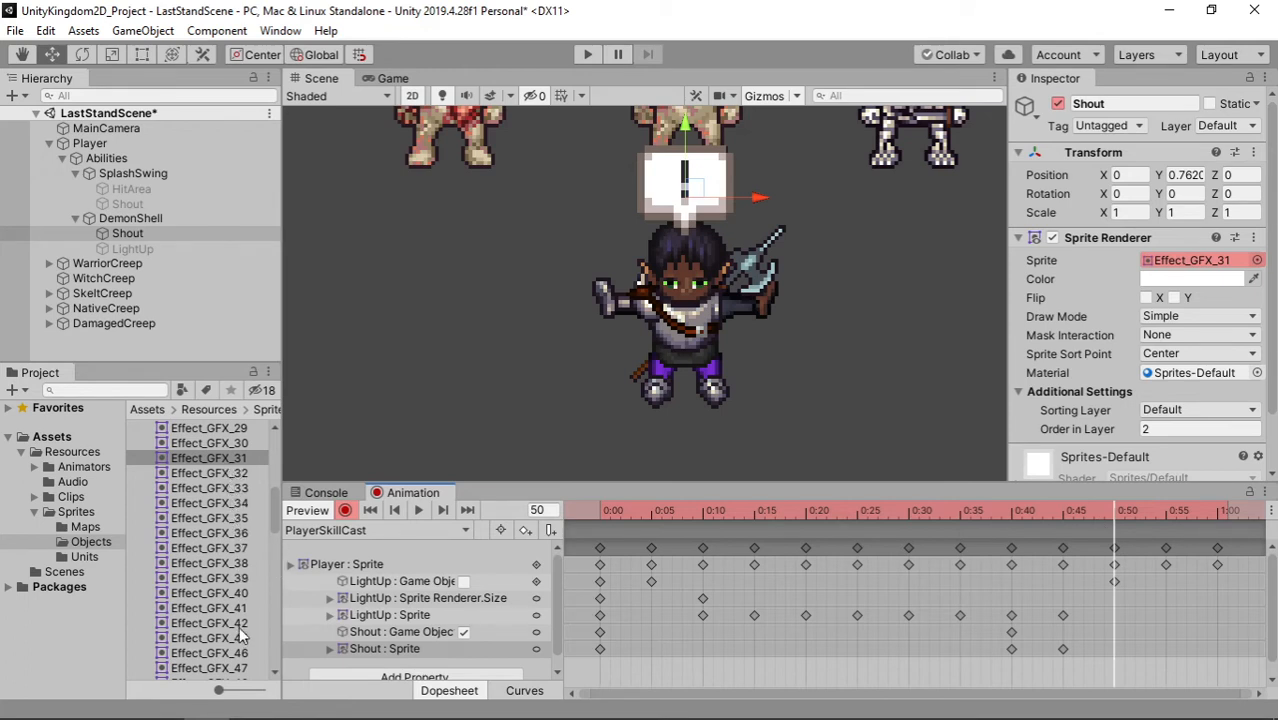
left_click_drag(239, 636, 1202, 262)
left_click(1166, 509)
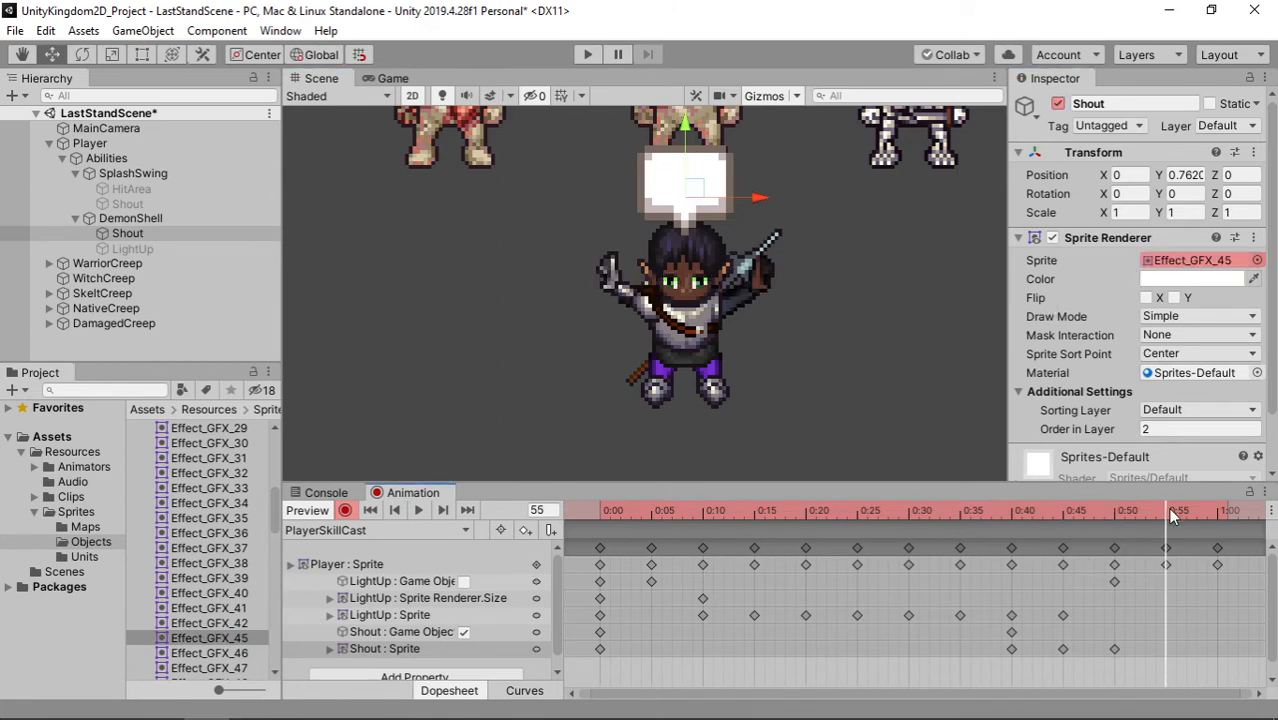
left_click_drag(247, 458, 1213, 260)
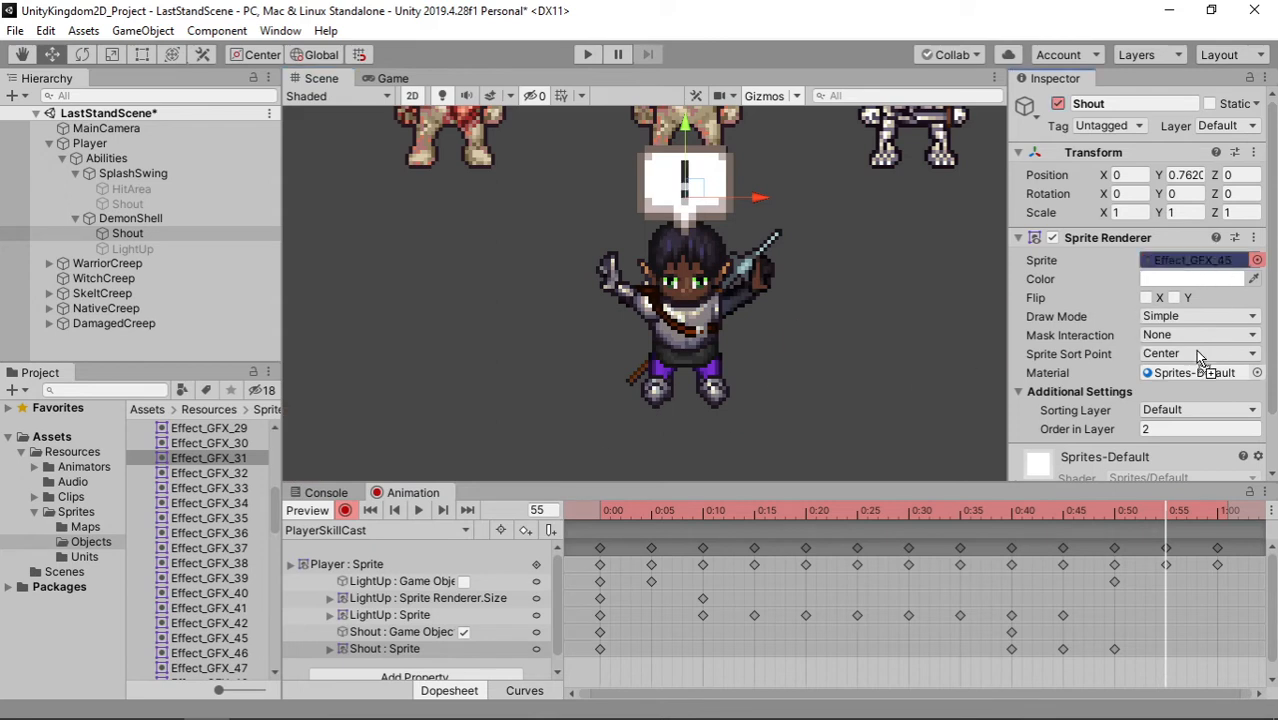
Shift Shout's activation and sprite keyframes at 0:40 and 0:45 five frames earlier, and turn recording off
left_click_drag(990, 665, 1083, 642)
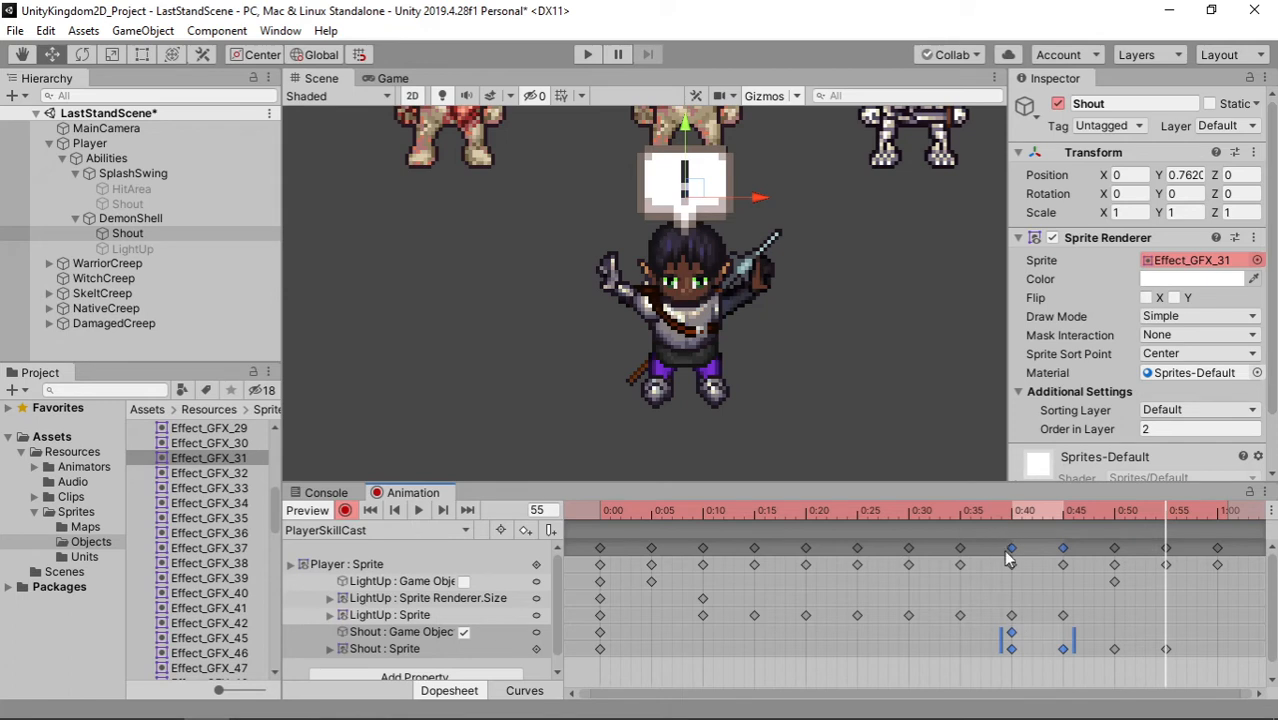
left_click_drag(1013, 549, 952, 579)
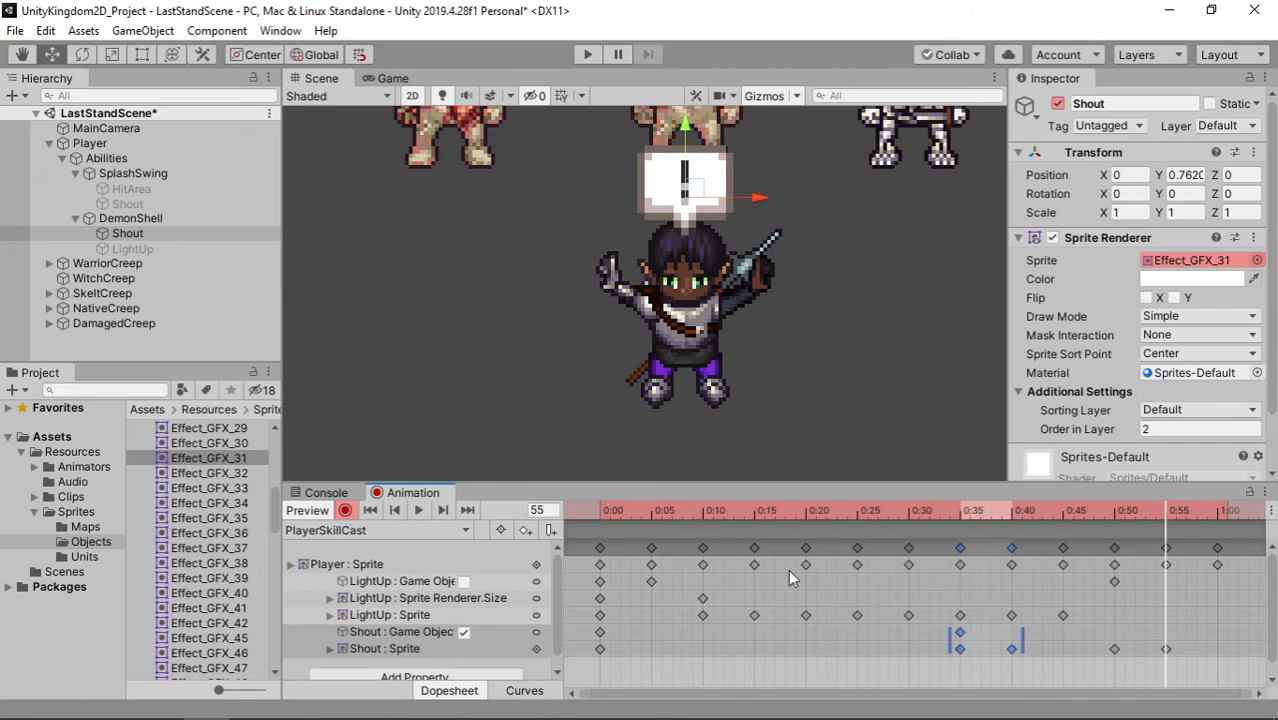
left_click(366, 511)
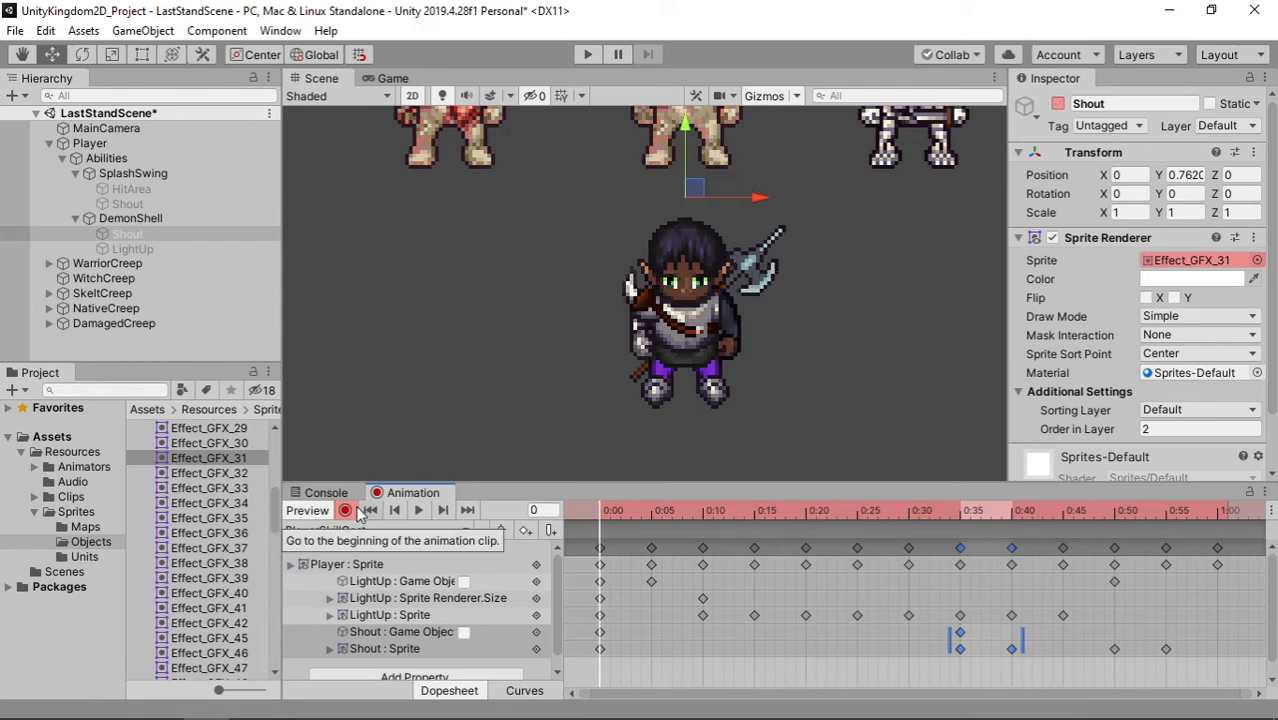
left_click(345, 510)
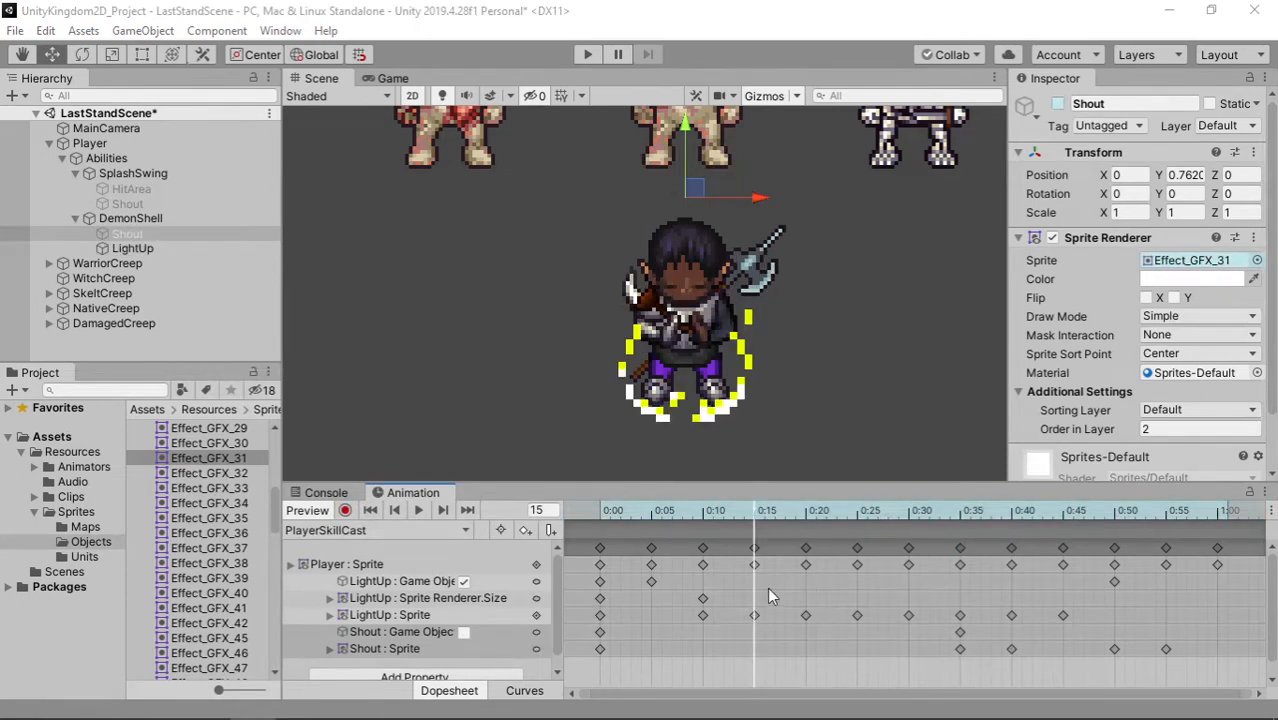
Play the PlayerSkillCast animation from frame 0 to review the LightUp and Shout effects
left_click(597, 510)
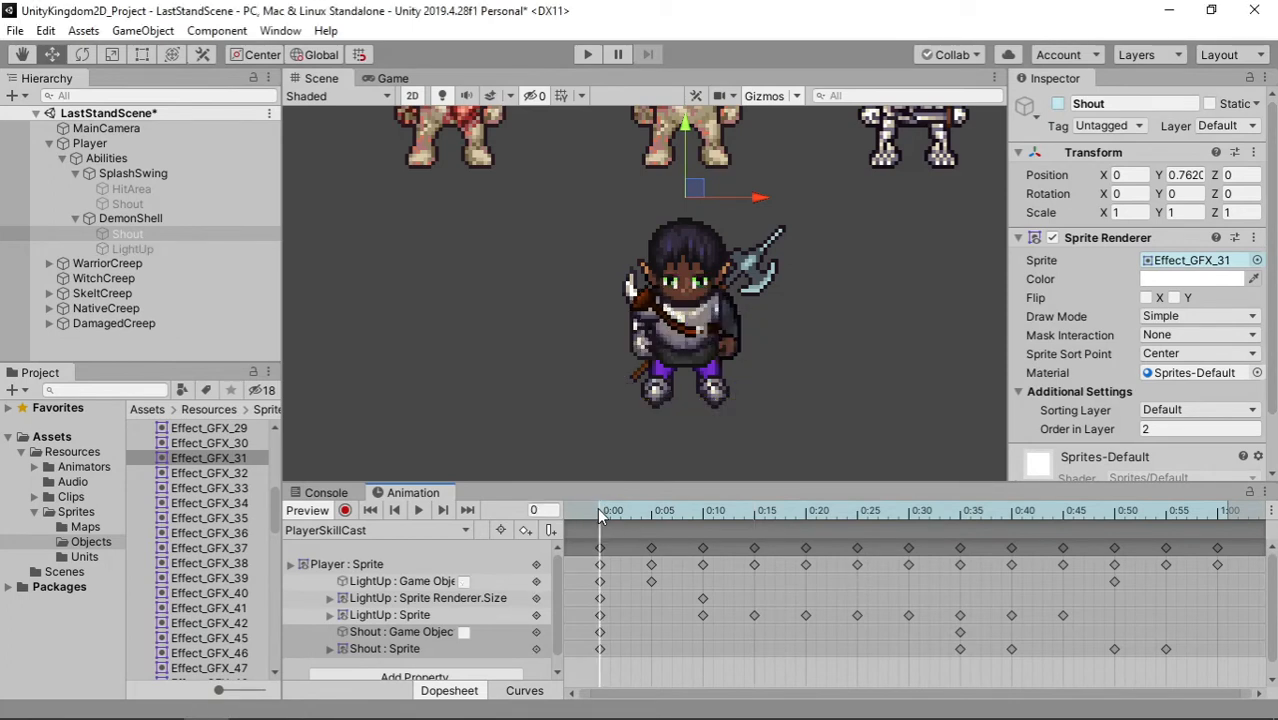
left_click(418, 510)
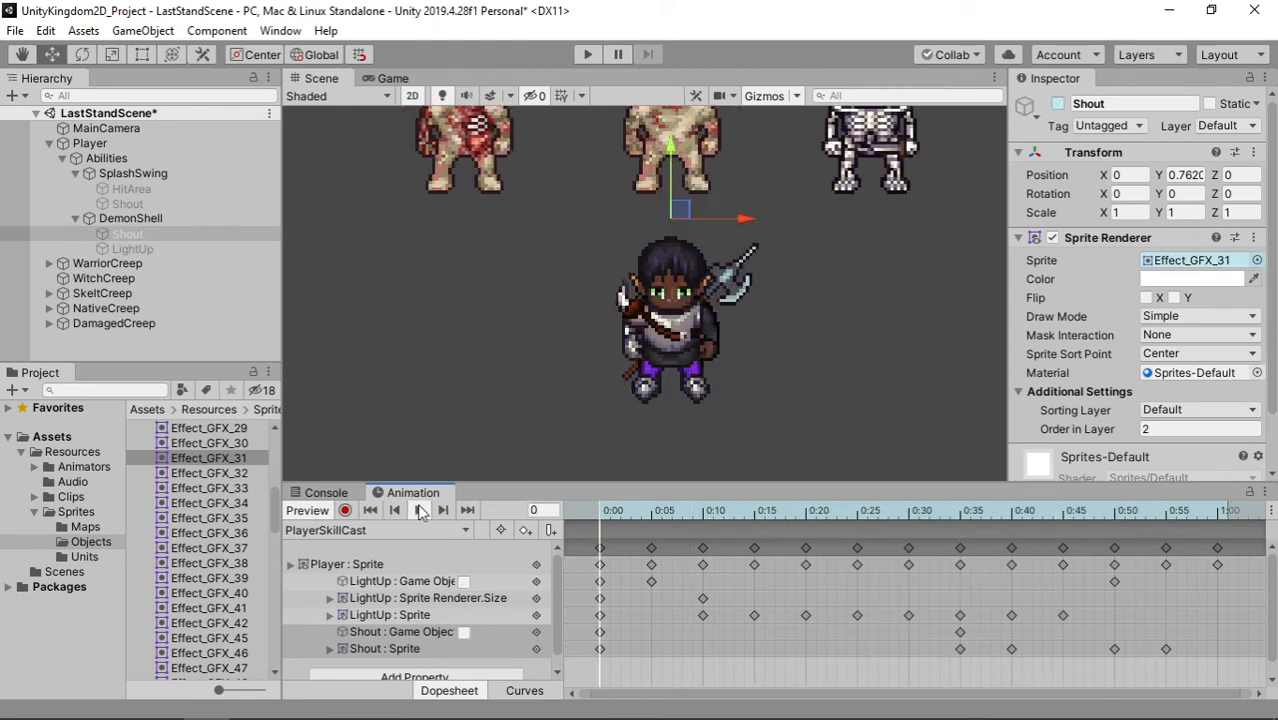
mouse_move(598, 510)
left_mouse_down()
mouse_move(1212, 516)
mouse_move(599, 508)
left_mouse_up()
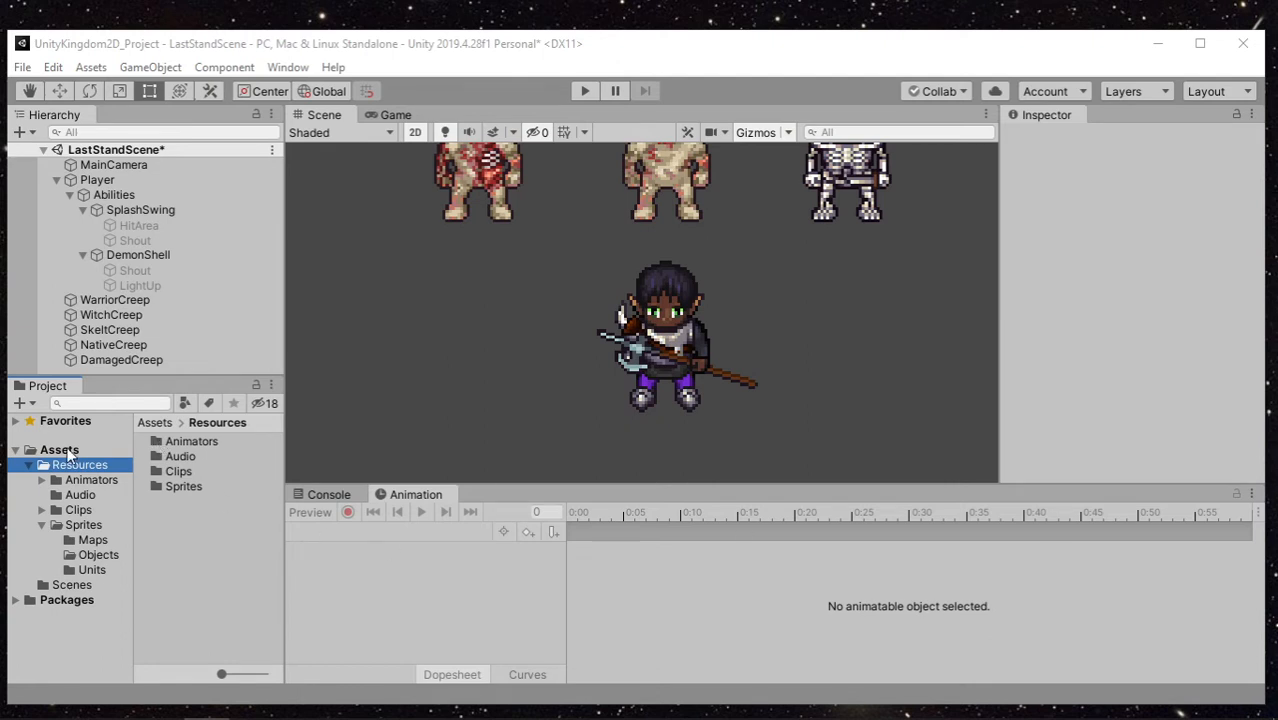
Open the Player object's PlayerAttackDown clip in the Animation window
left_click(98, 180)
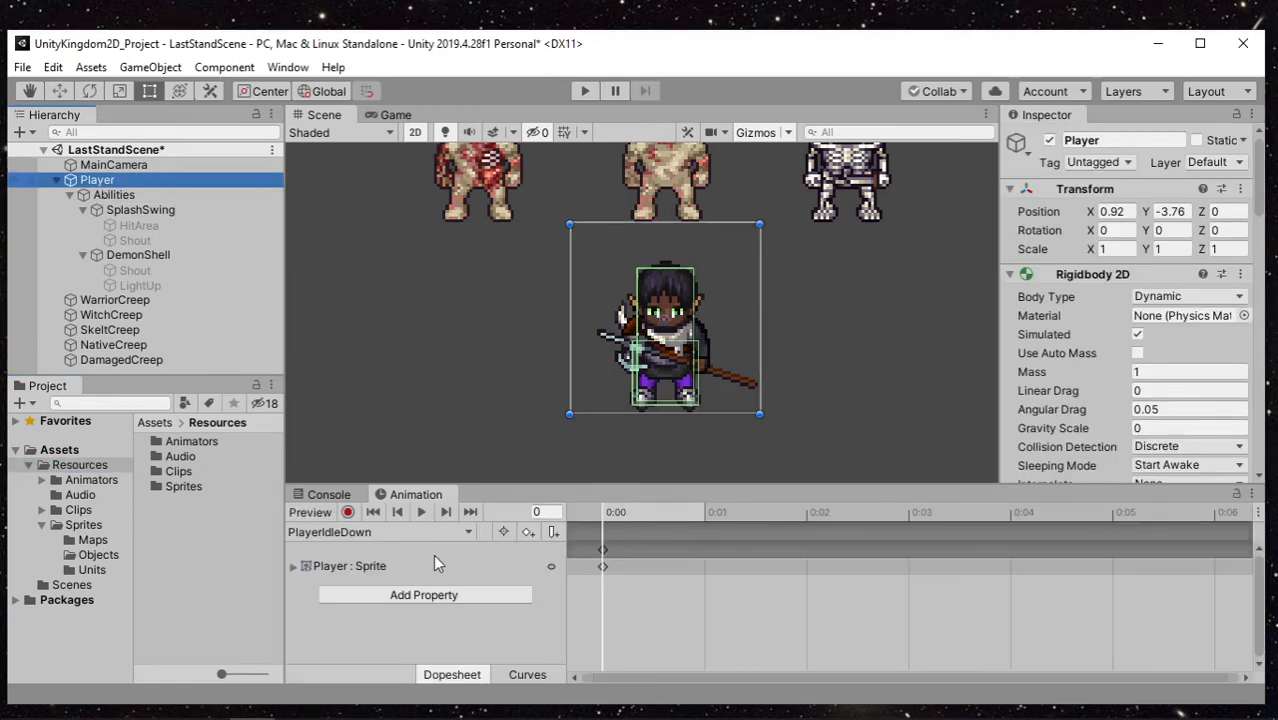
left_click(348, 533)
left_click(386, 212)
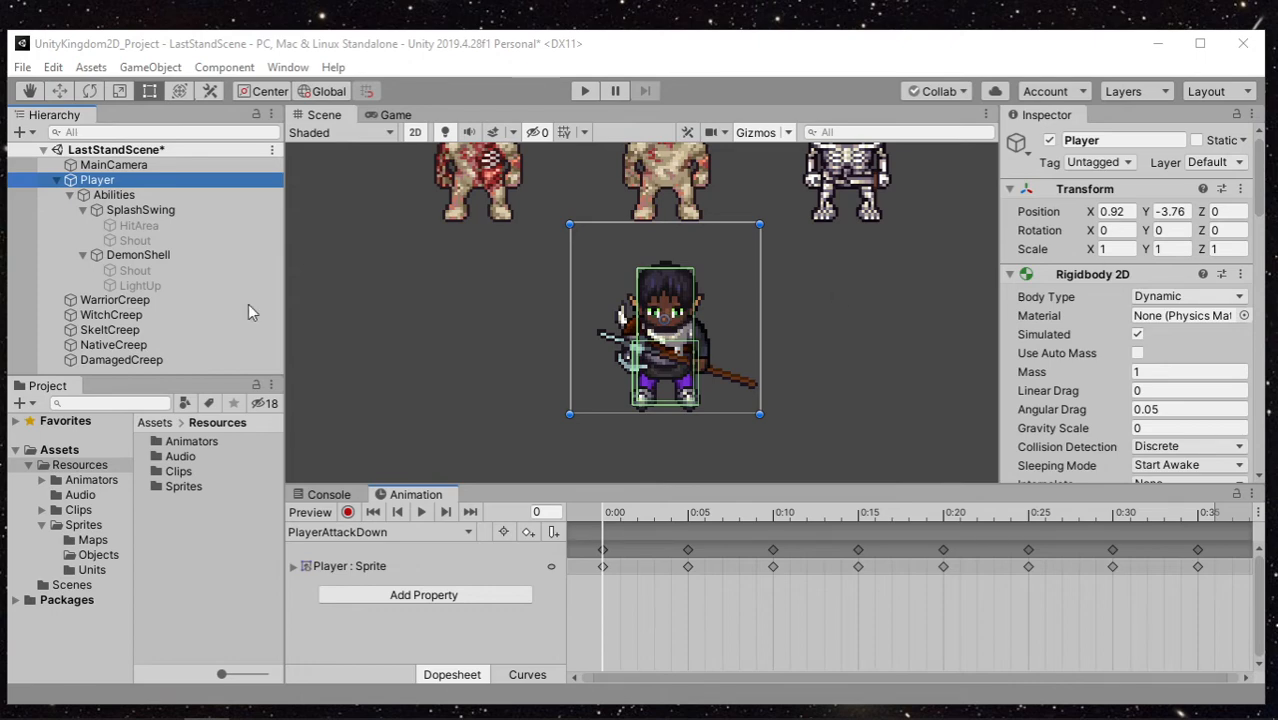
left_click(395, 503)
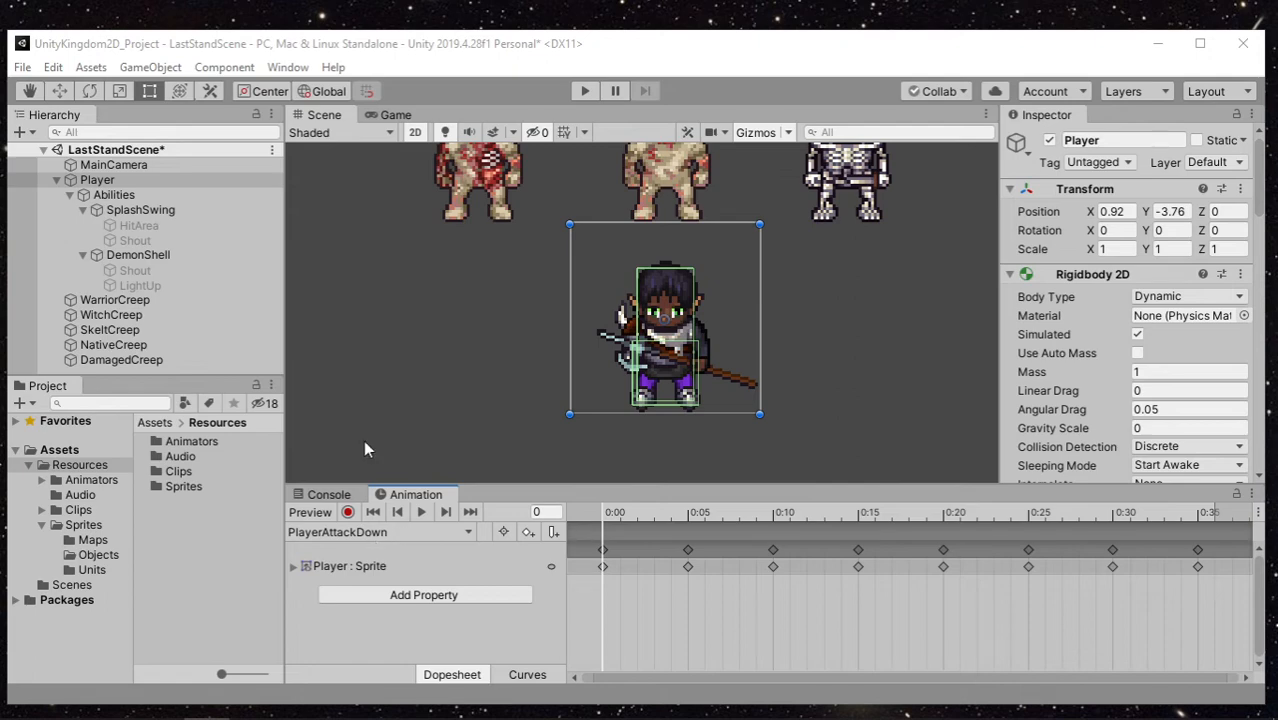
left_click(124, 179)
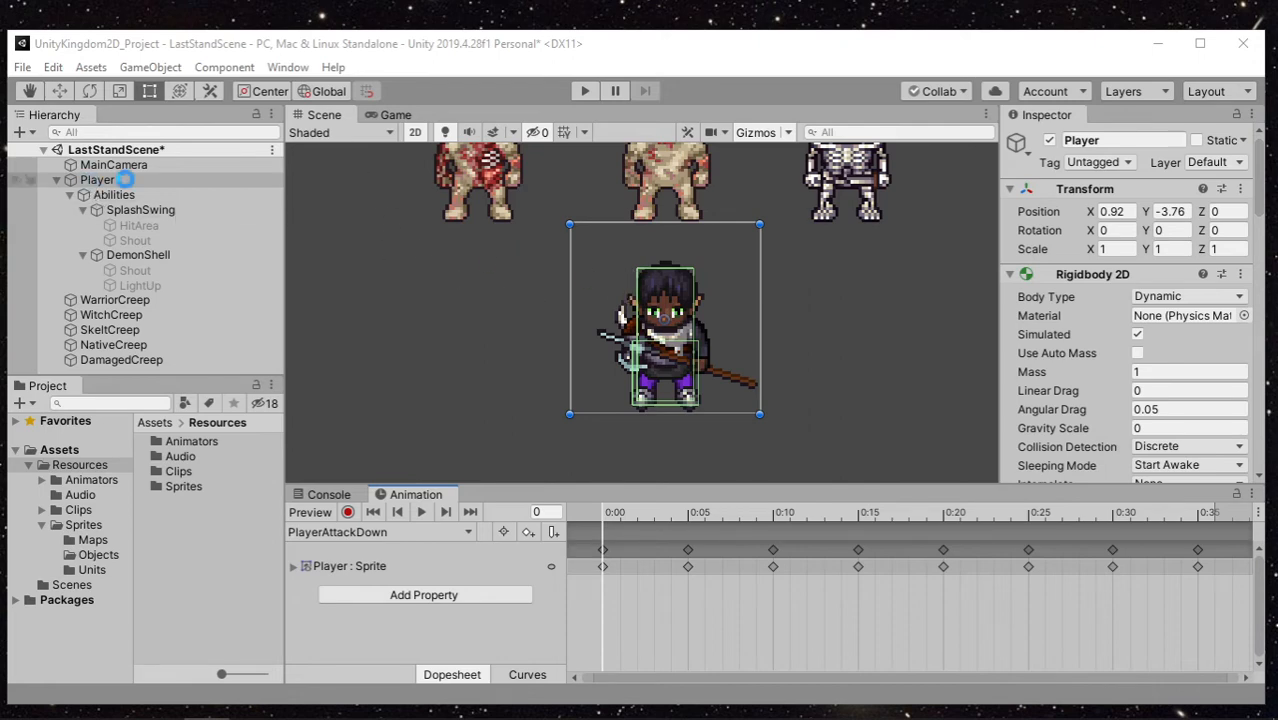
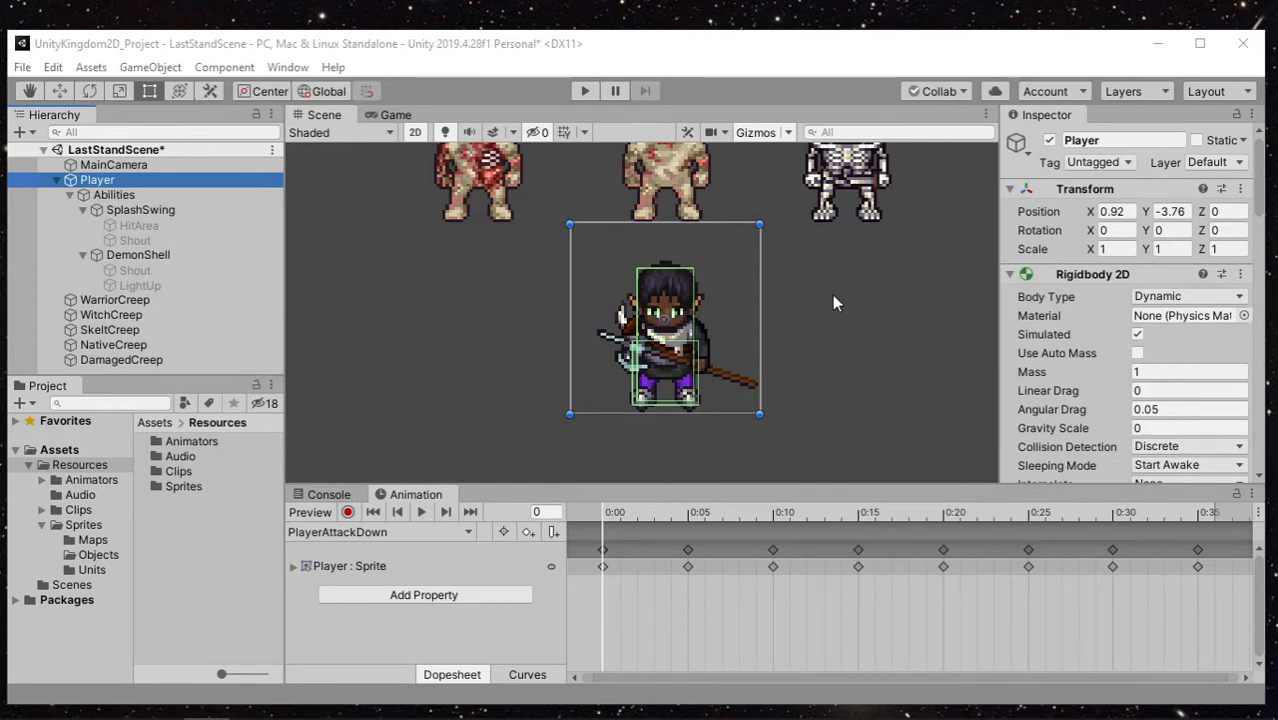
Create an empty child object under Player and name it Race
right_click(203, 177)
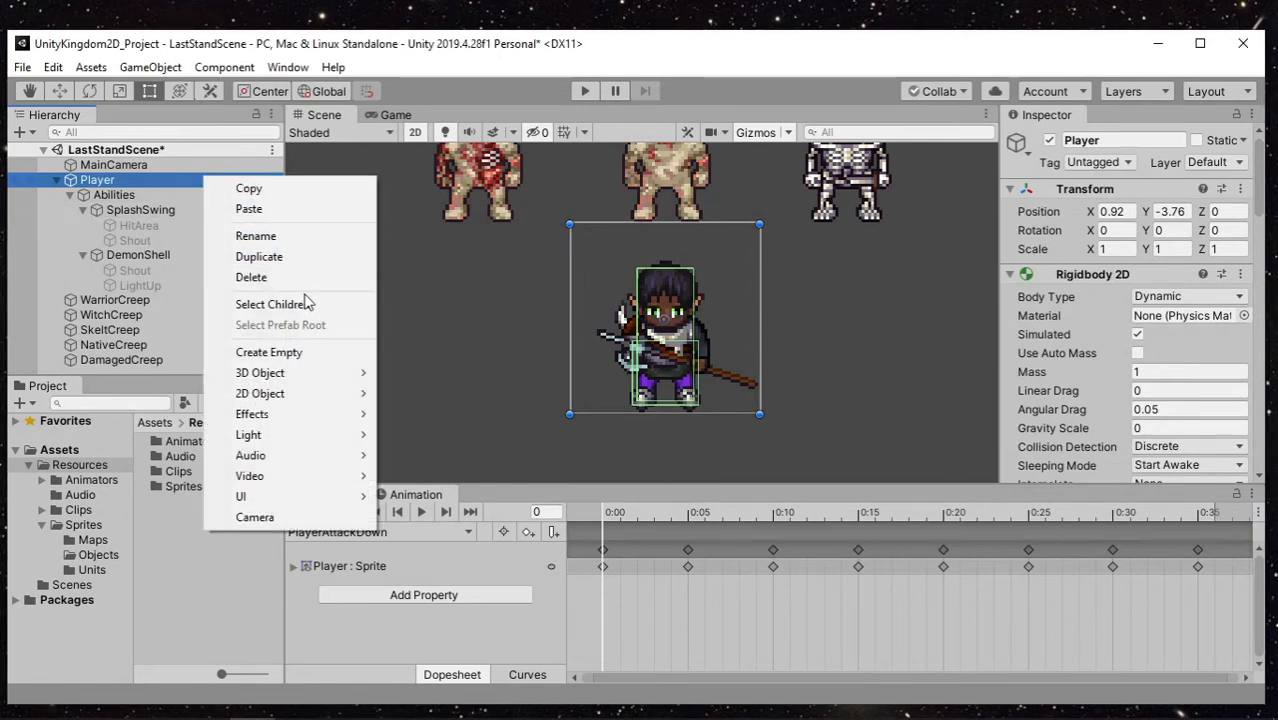
left_click(300, 351)
left_click_drag(155, 303, 168, 186)
left_click(168, 192)
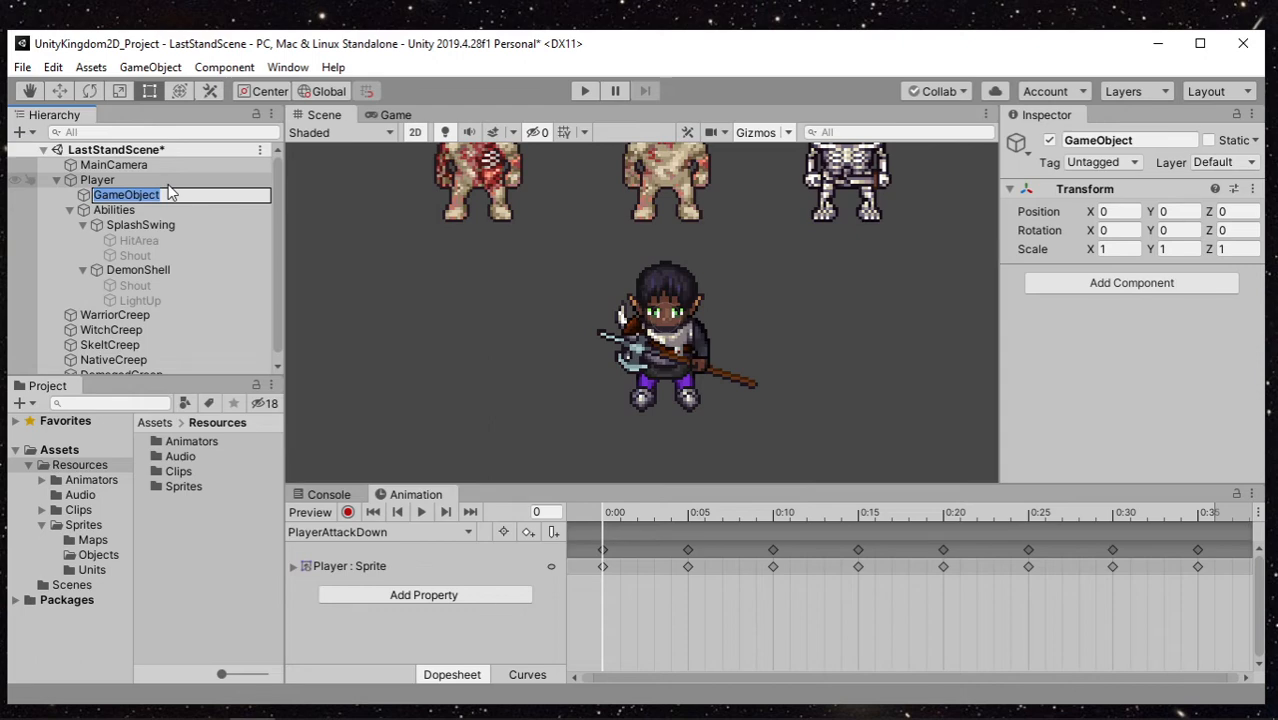
type("Race")
key("Return")
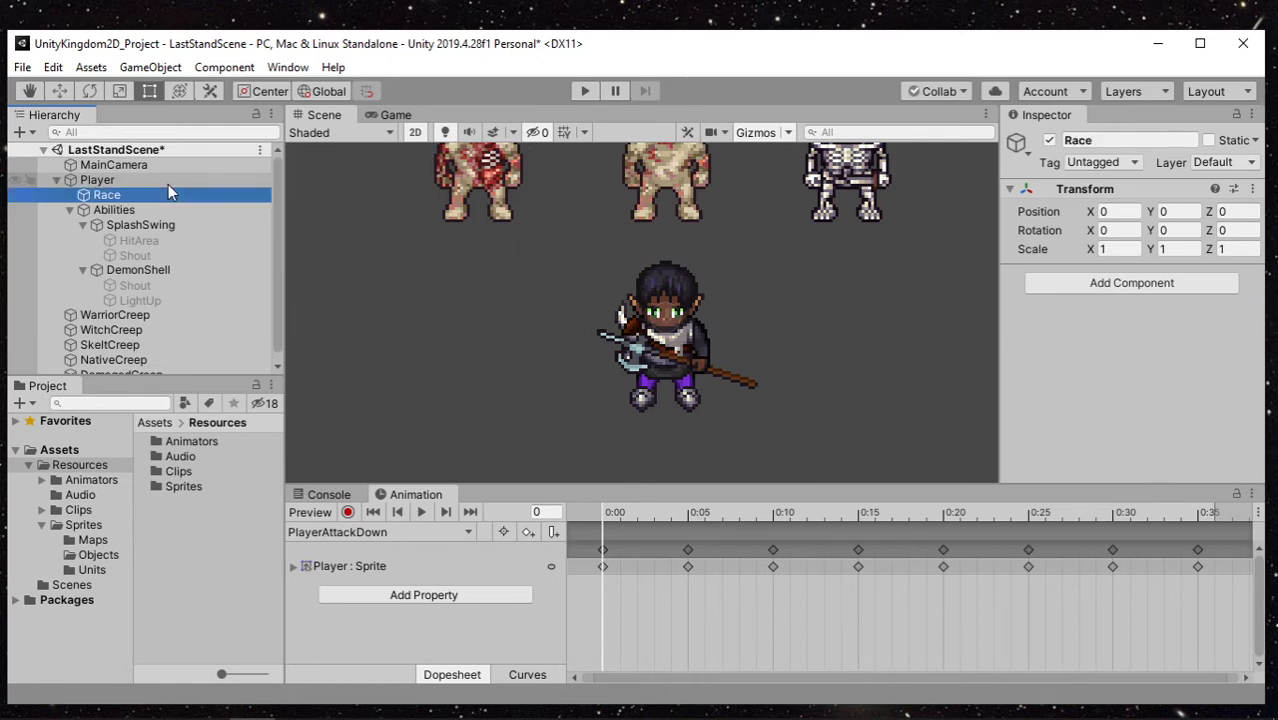
Create an empty child object under Race and name it Knight
right_click(160, 189)
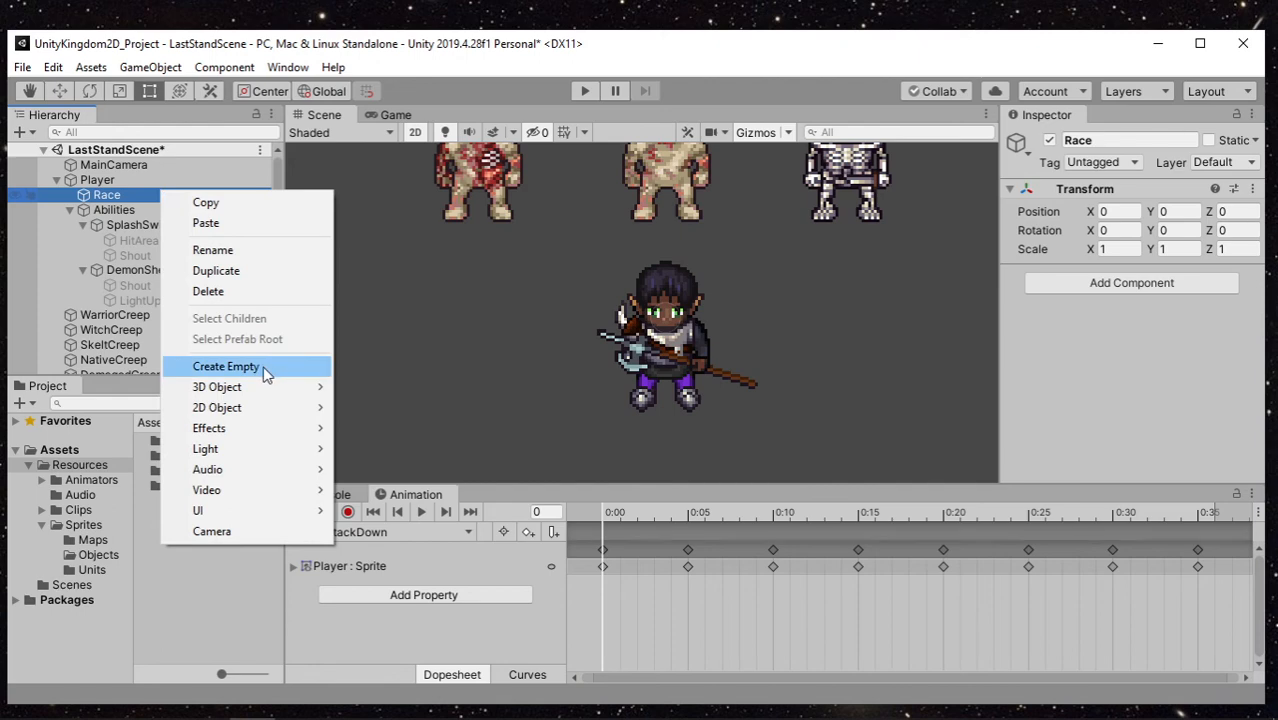
left_click(226, 366)
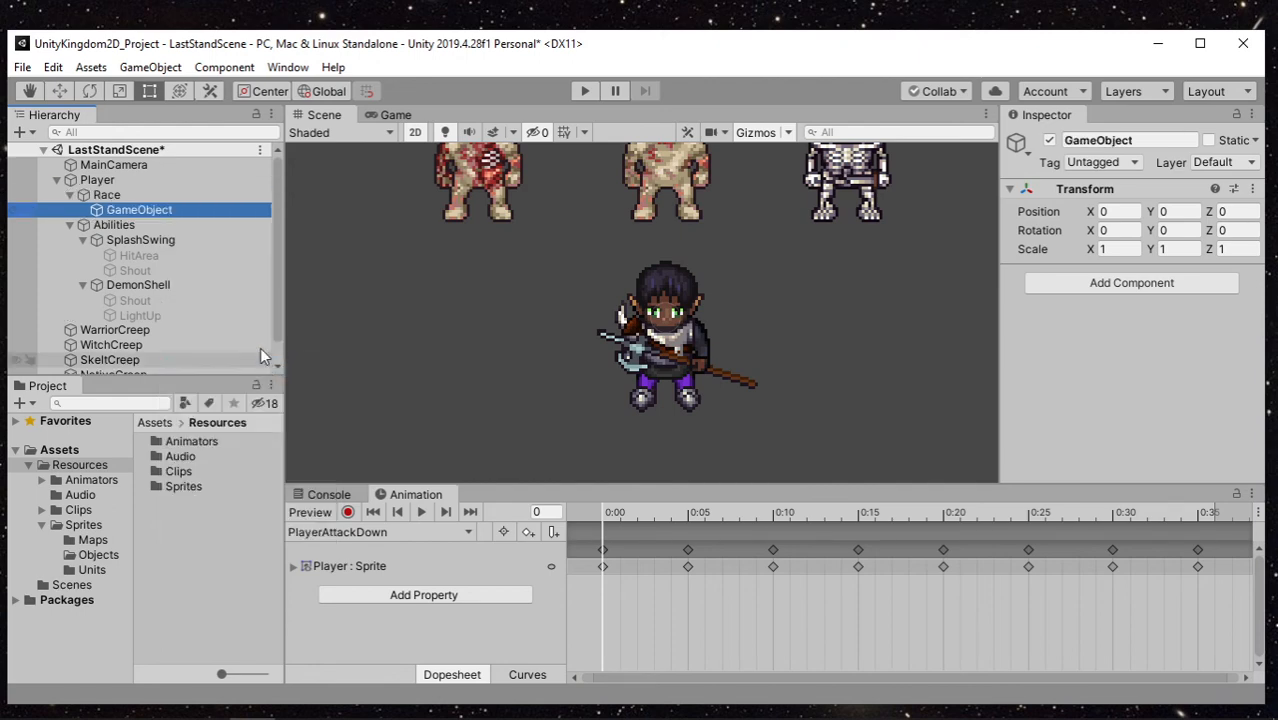
left_click(174, 207)
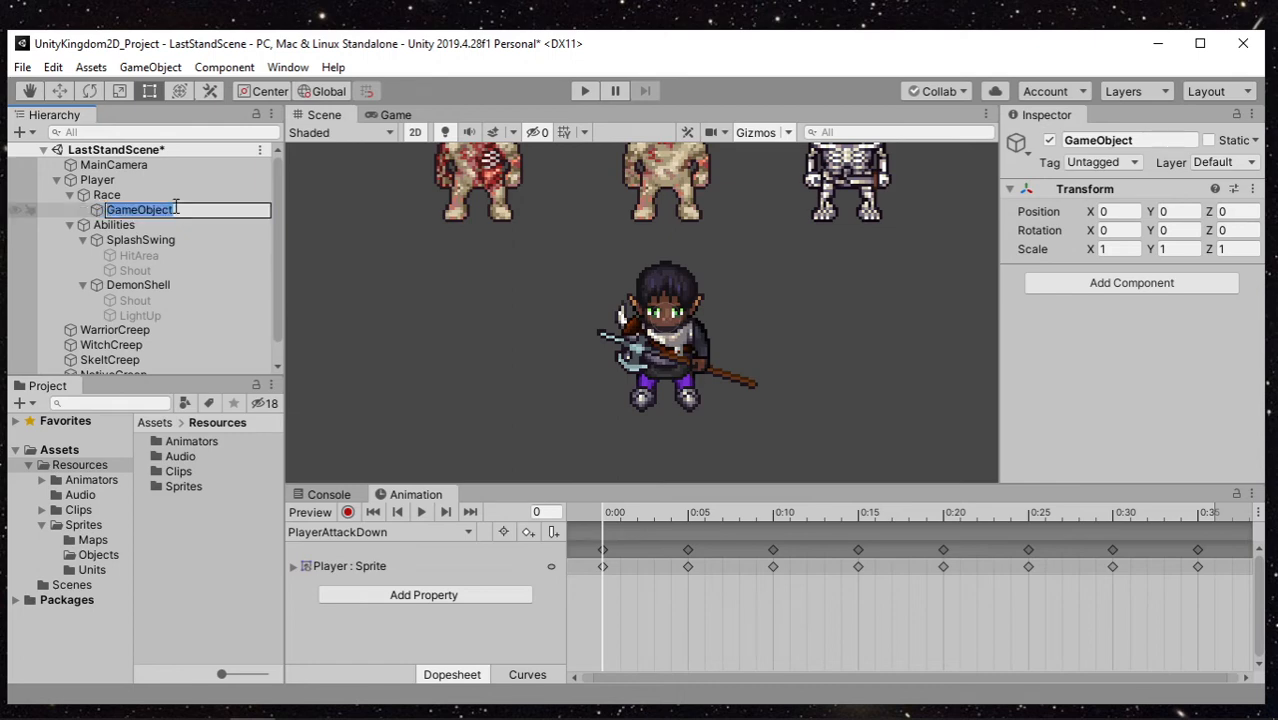
type("Knight")
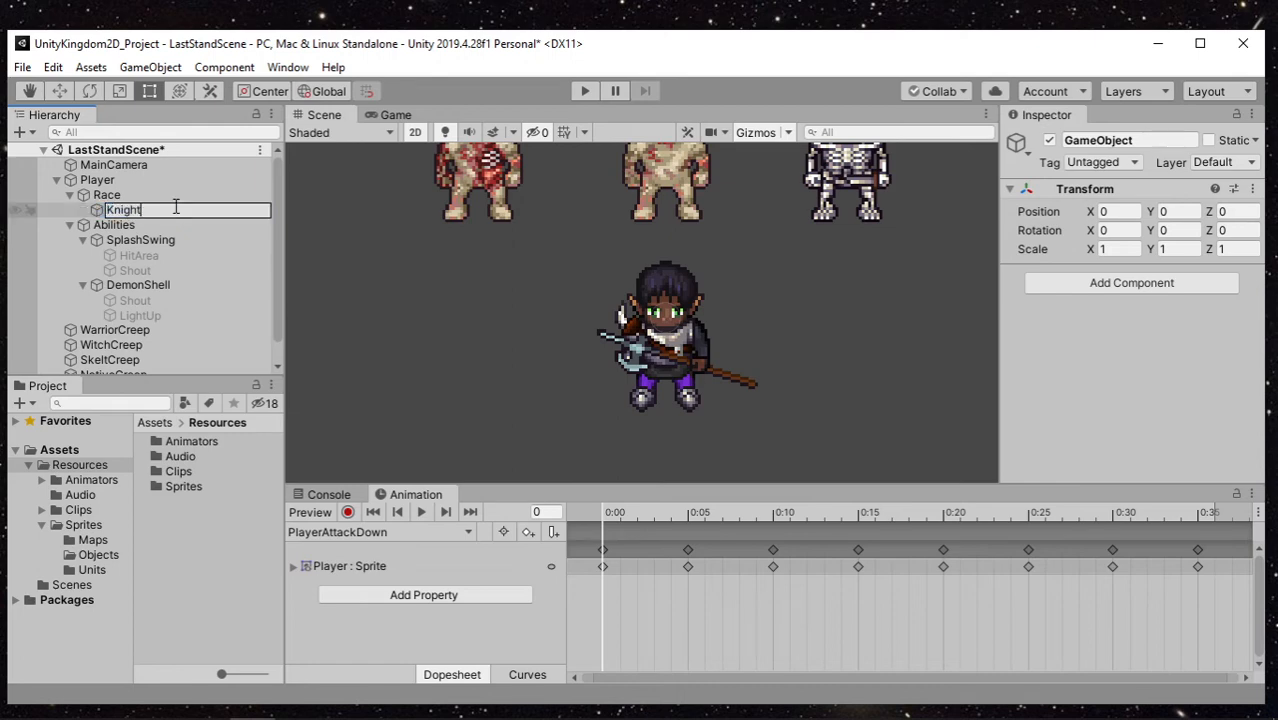
key("Return")
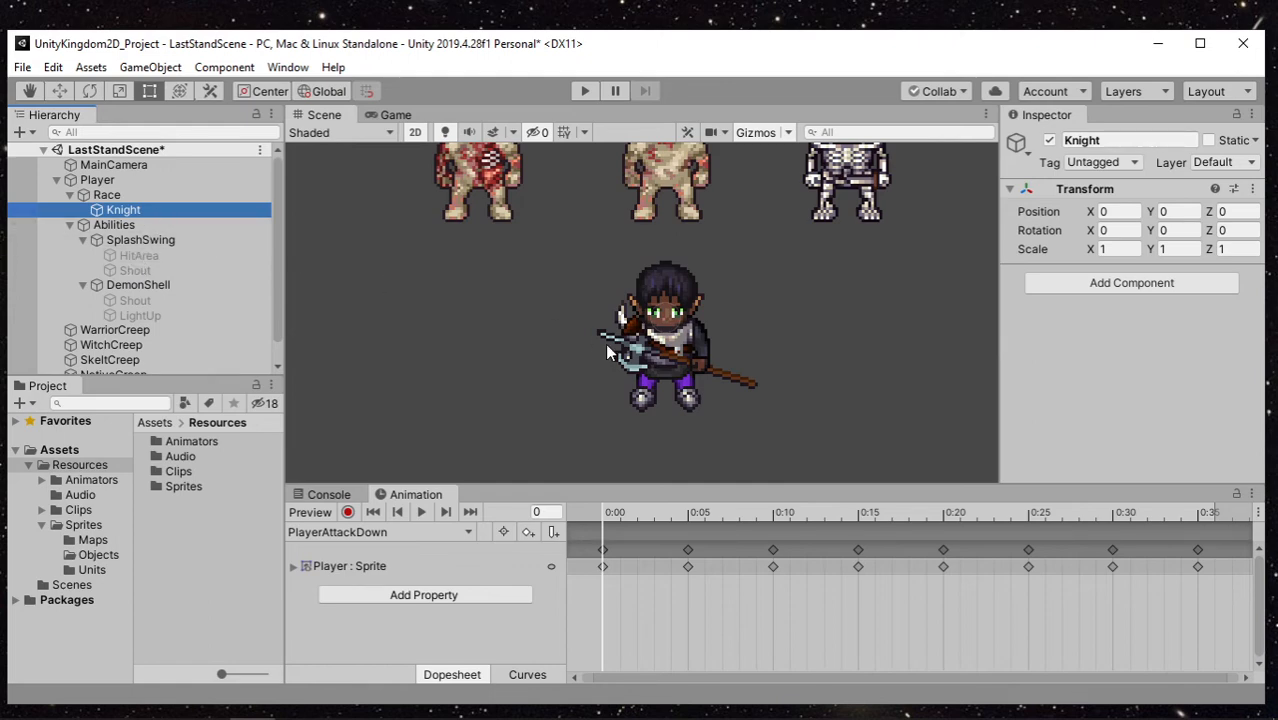
Create an empty child object under Knight and add a Box Collider 2D component to it
right_click(204, 216)
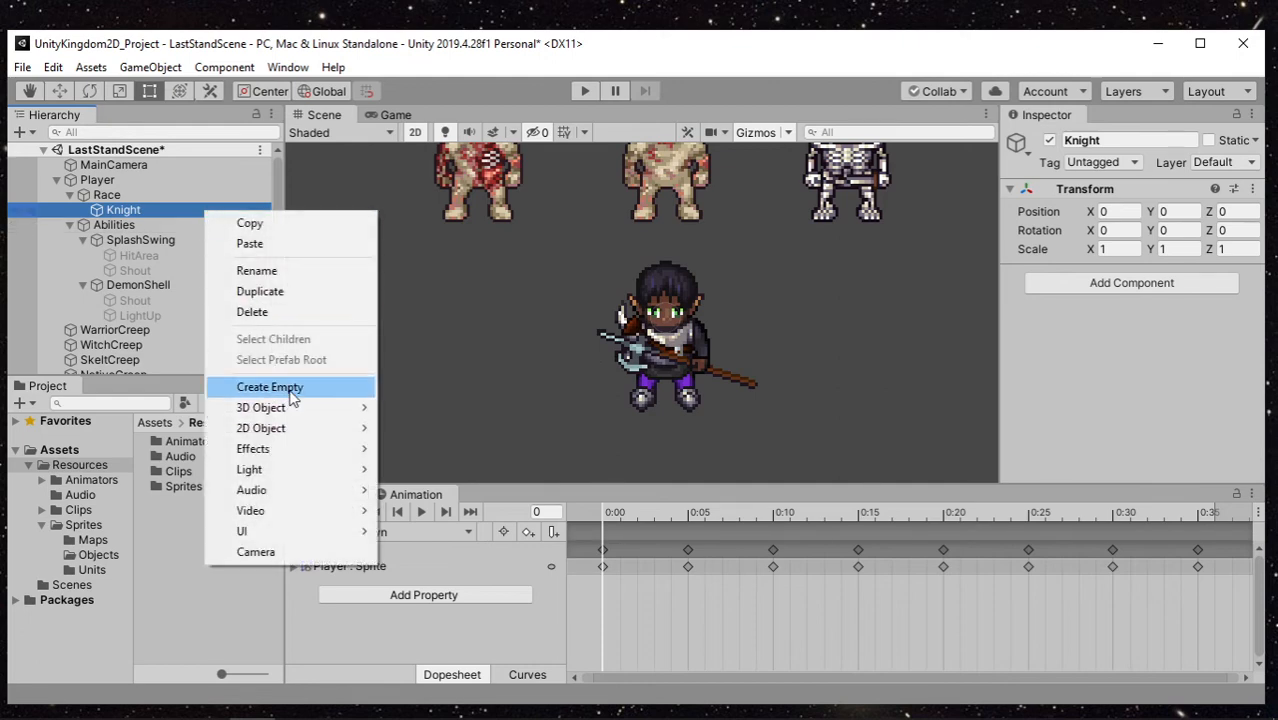
left_click(290, 392)
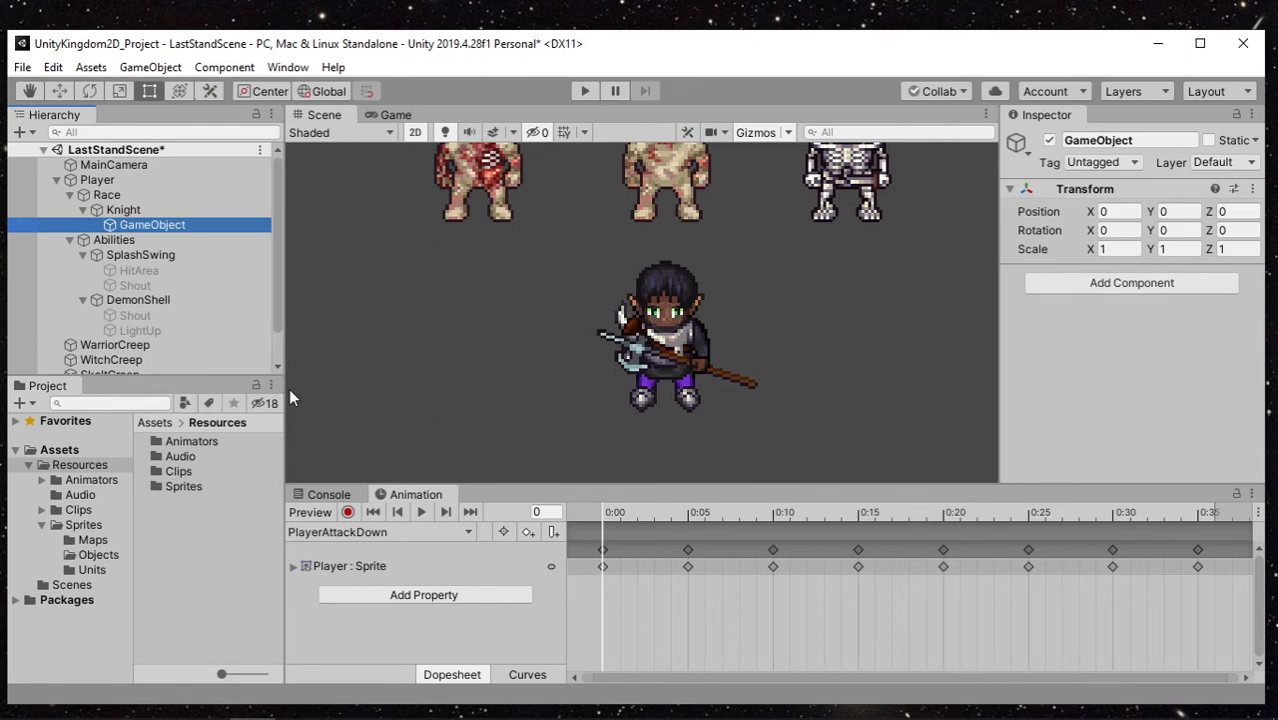
left_click(1201, 289)
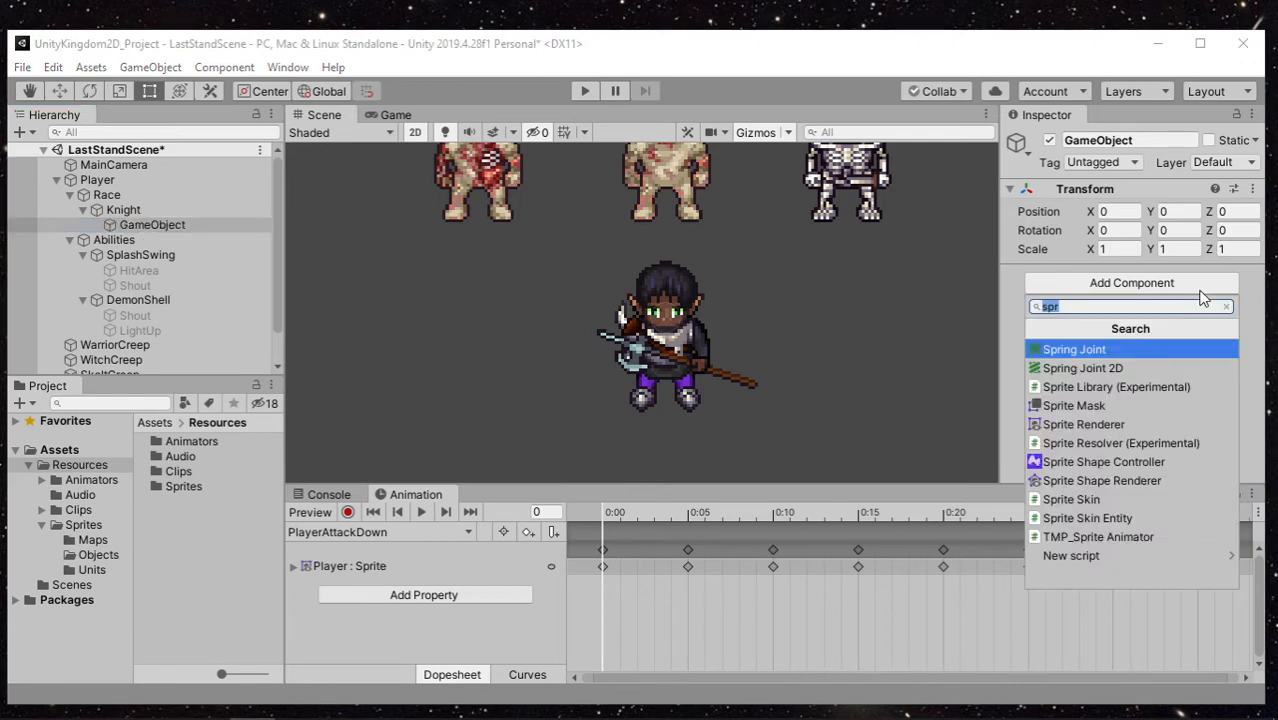
type("coll")
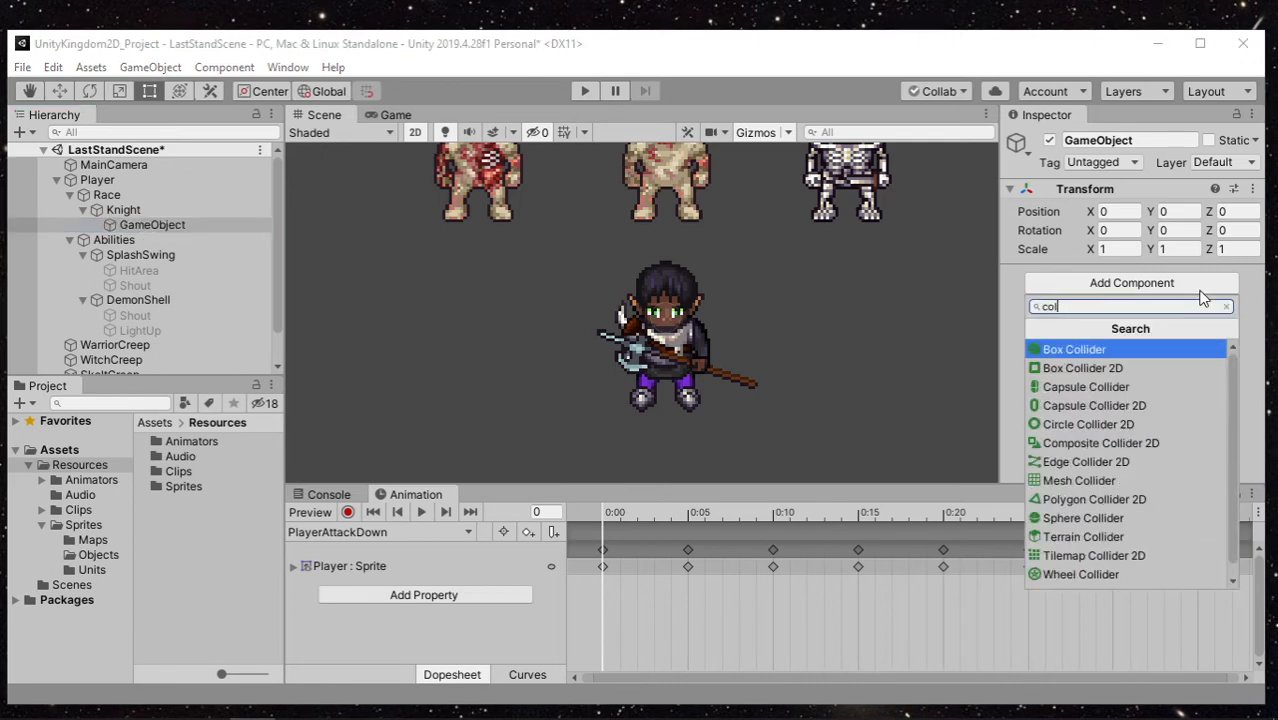
key("Down")
key("Return")
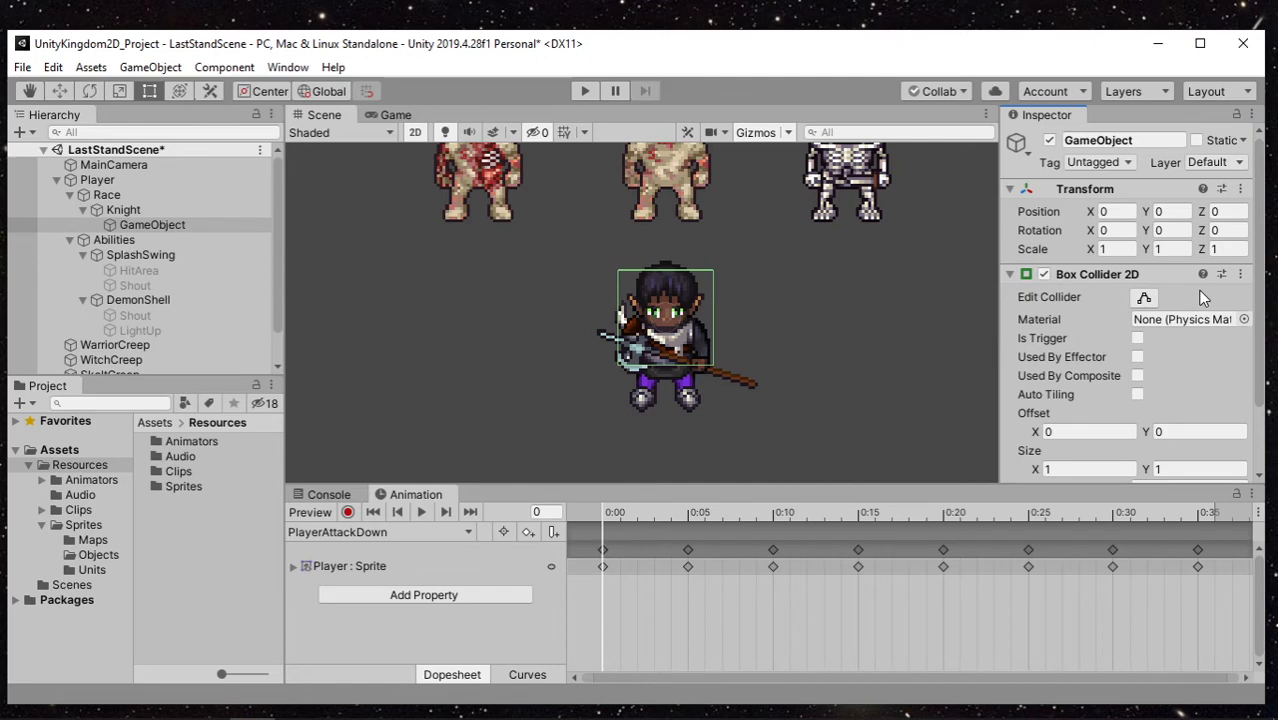
Rename the new collider object under Knight as HitUp
left_click(203, 228)
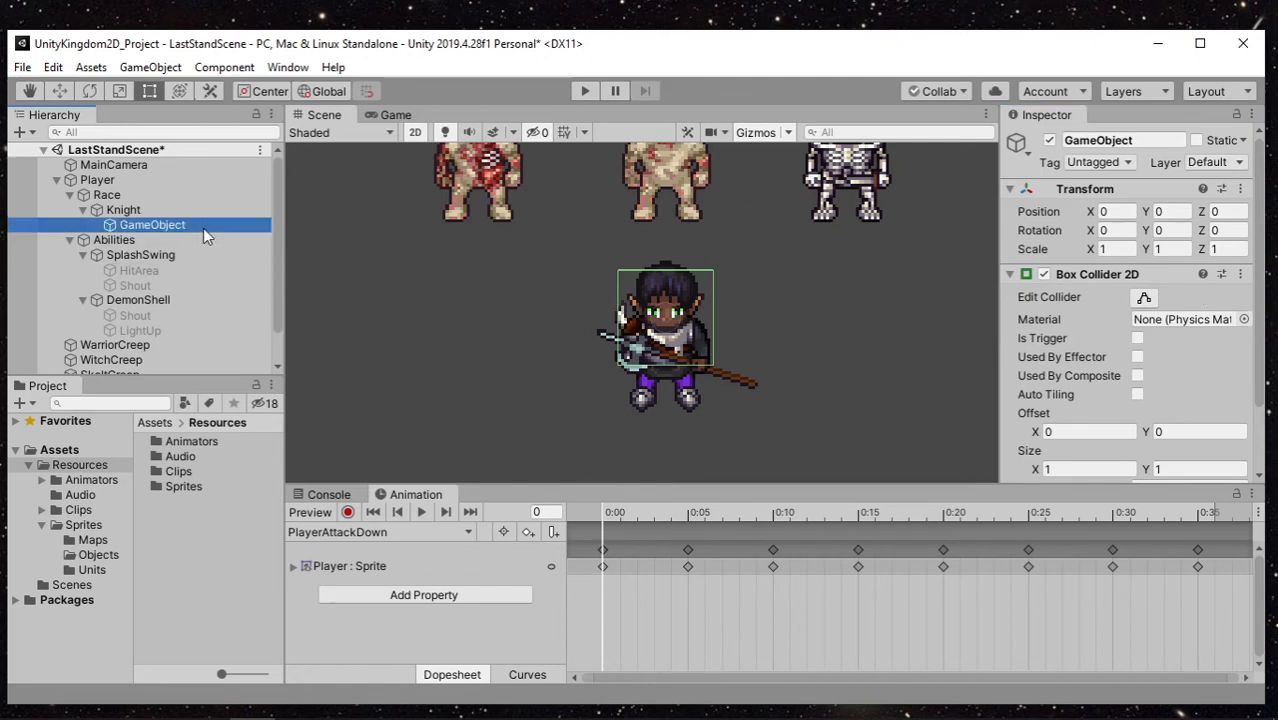
key("F2")
type("Hit")
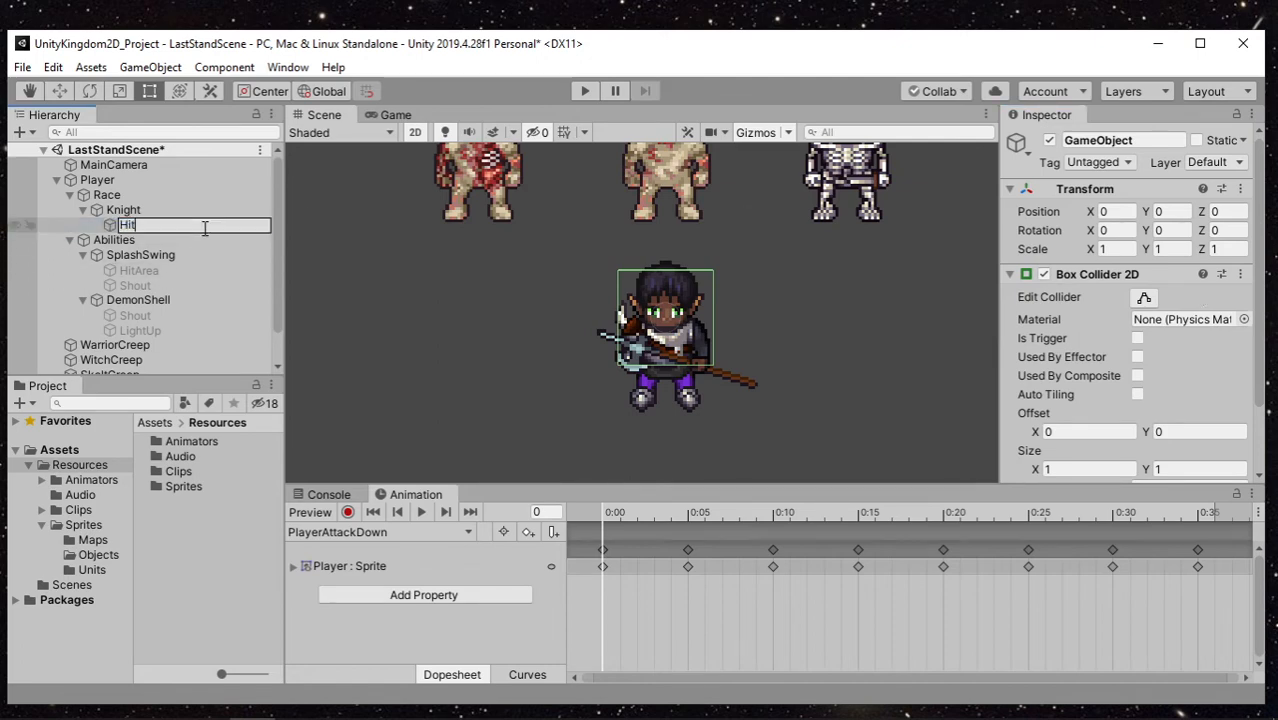
type("Up")
key("Return")
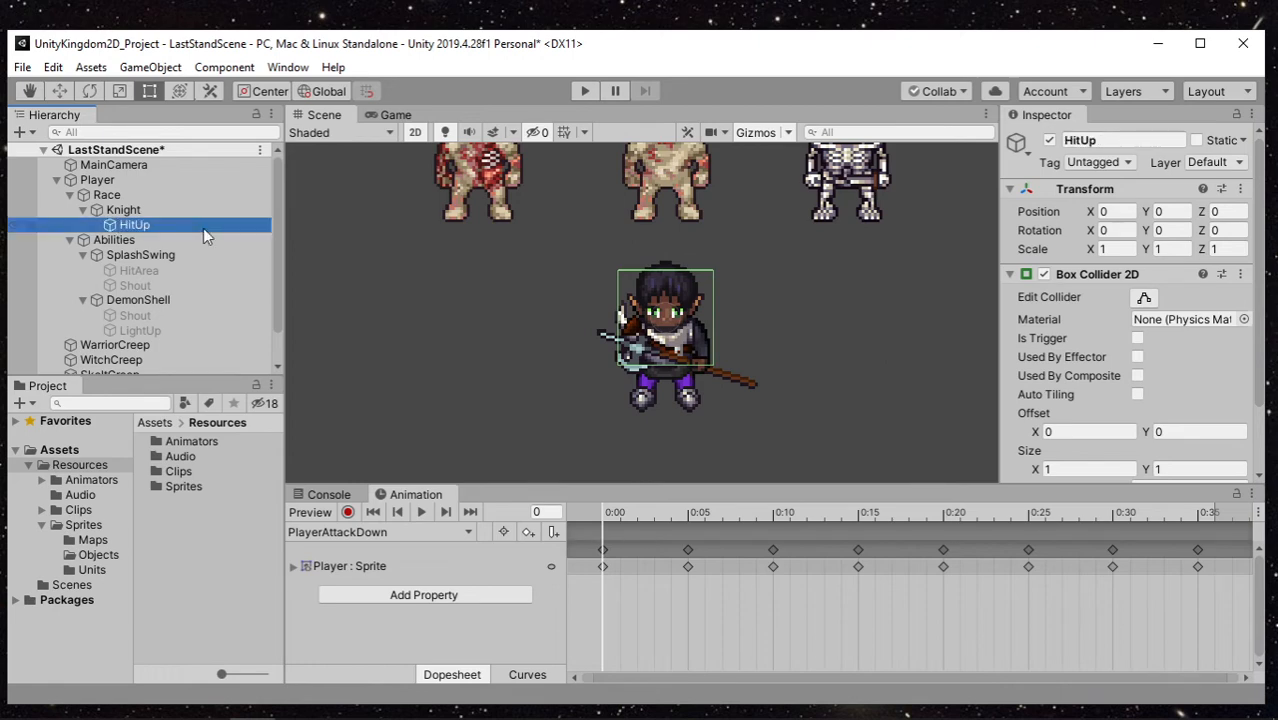
Duplicate the HitUp object three times
key("ctrl+d")
key("ctrl+d")
key("ctrl+d")
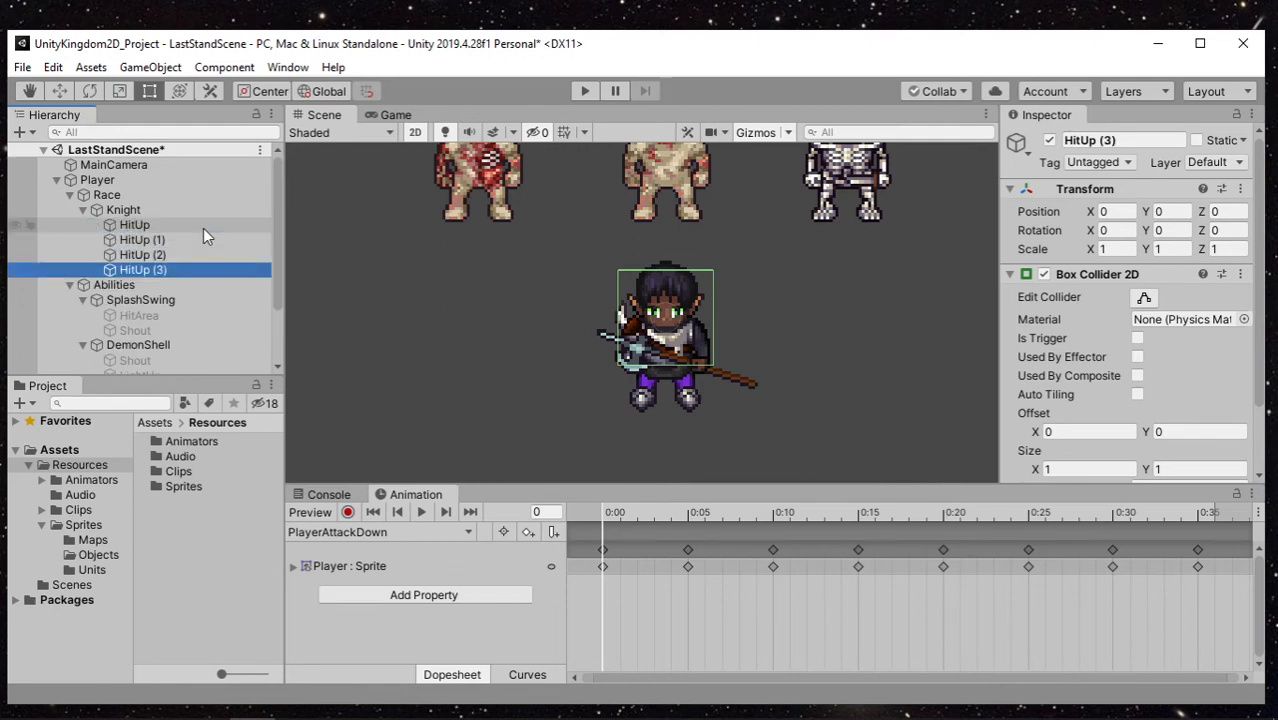
Rename the first HitUp copy as HitLeft
left_click(189, 236)
key("F2")
left_click(191, 237)
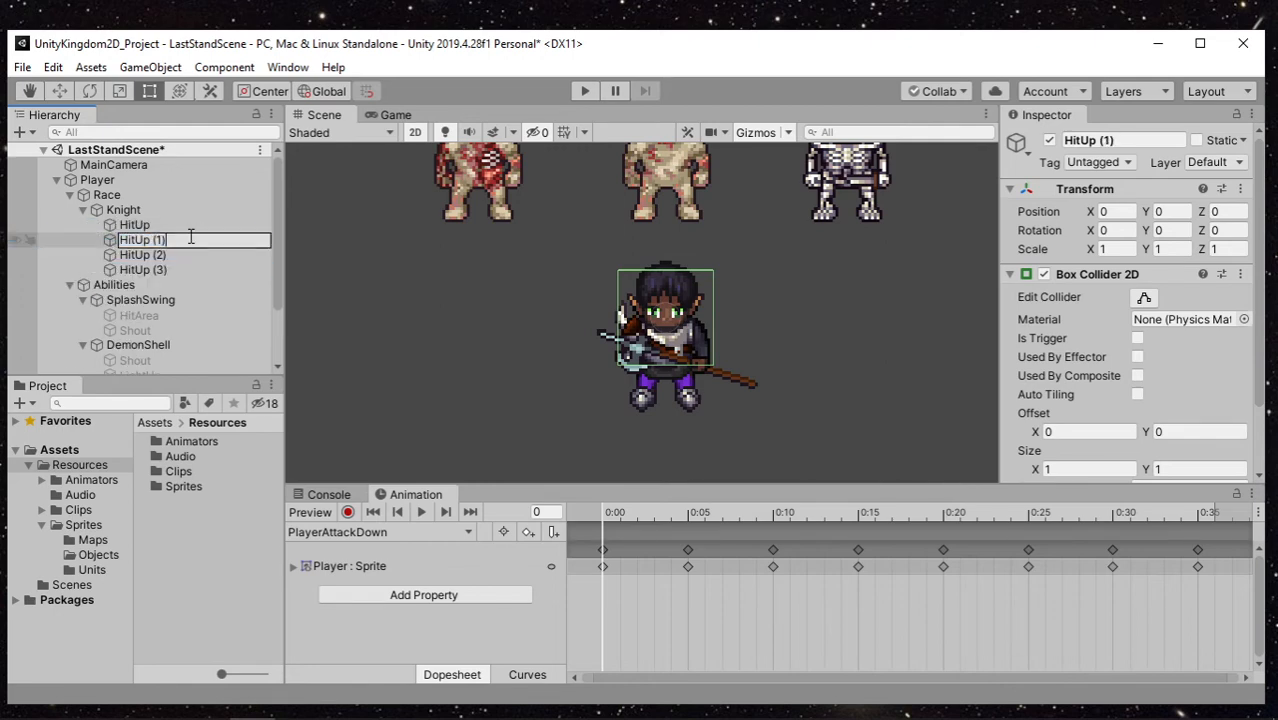
key("BackSpace")
key("BackSpace")
key("BackSpace")
key("BackSpace")
key("BackSpace")
key("BackSpace")
type("Left")
key("Return")
Rename the second HitUp copy as HitDown
key("Down")
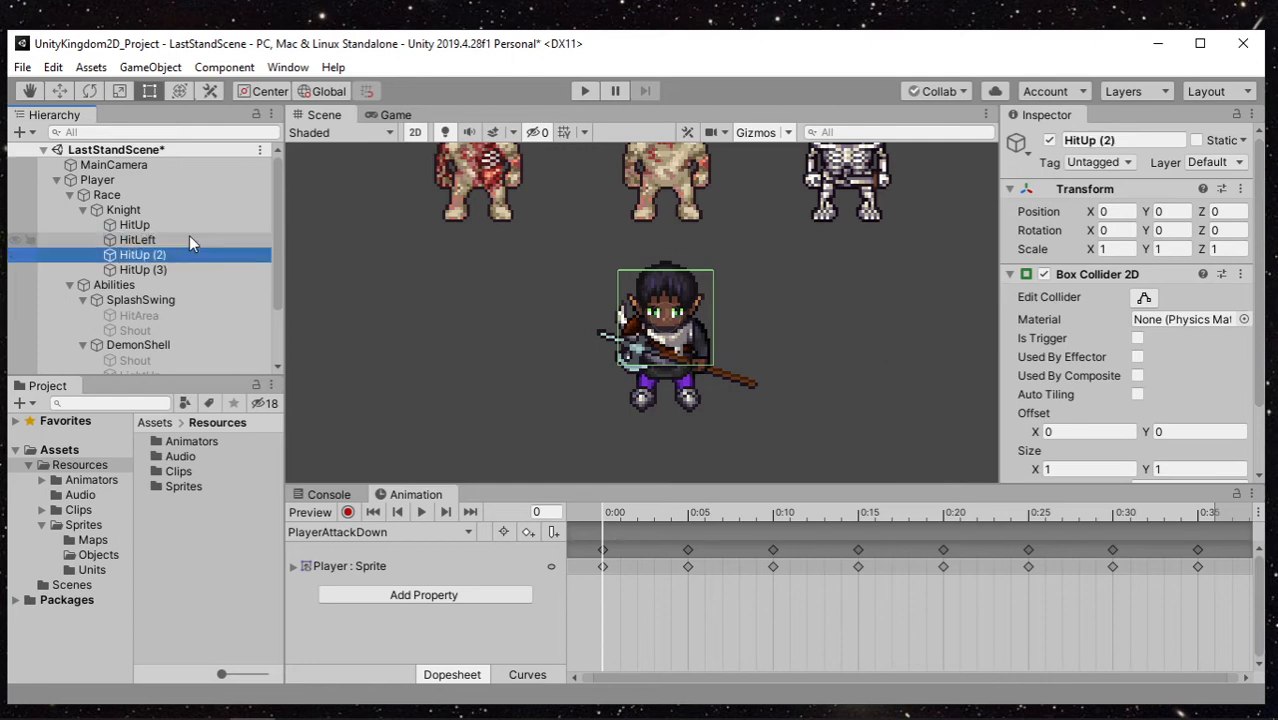
key("F2")
key("shift+Left")
key("shift+Left")
key("shift+Left")
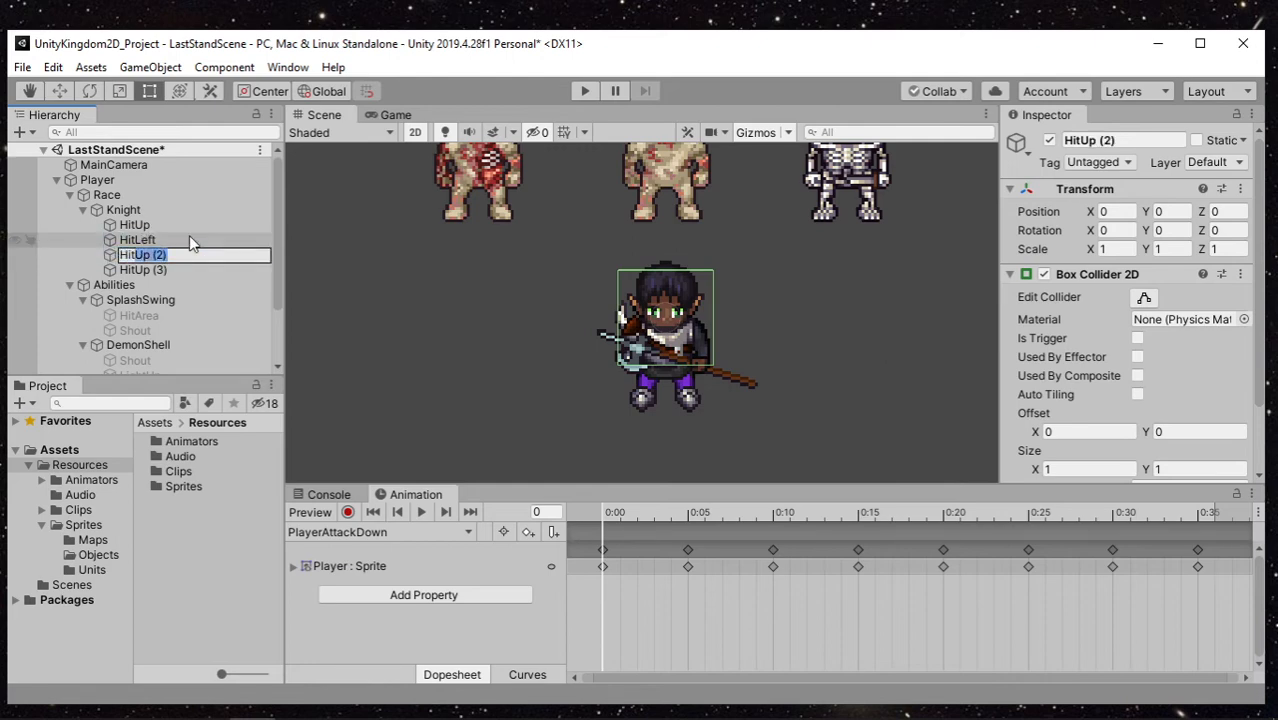
type("Down")
key("Return")
Rename the third HitUp copy as HitRight
key("Down")
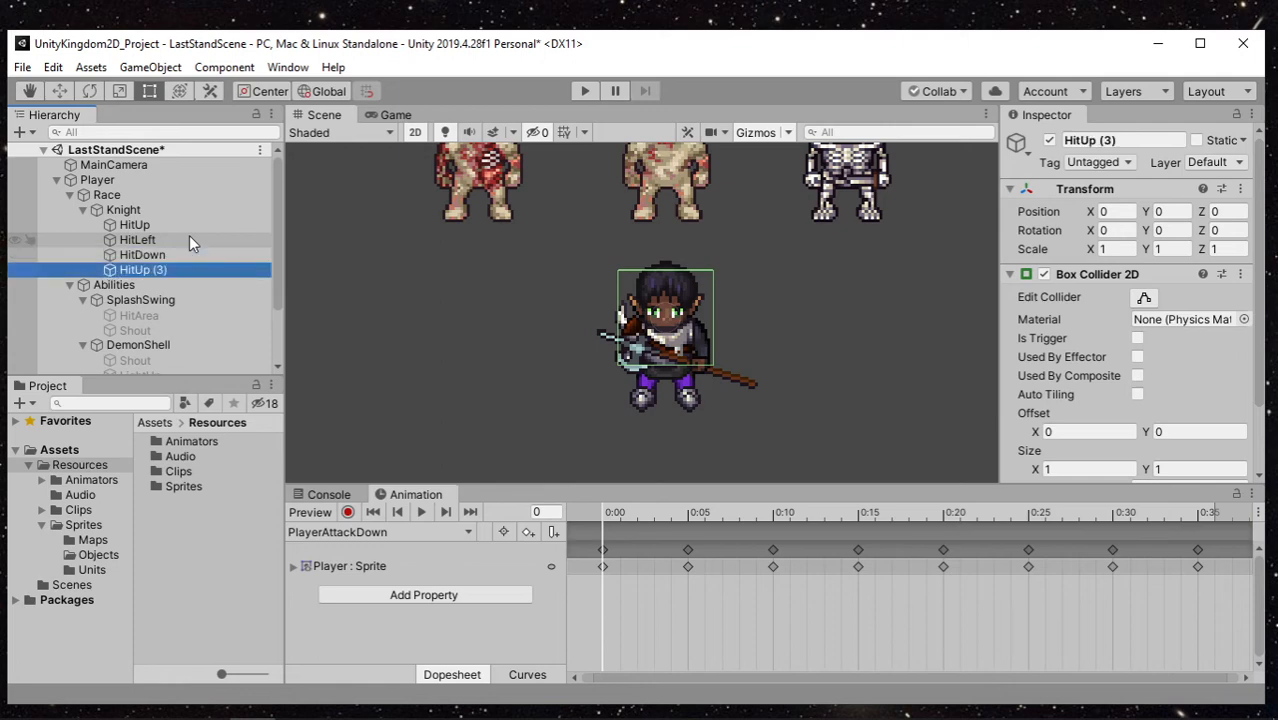
key("F2")
key("shift+Left")
key("shift+Left")
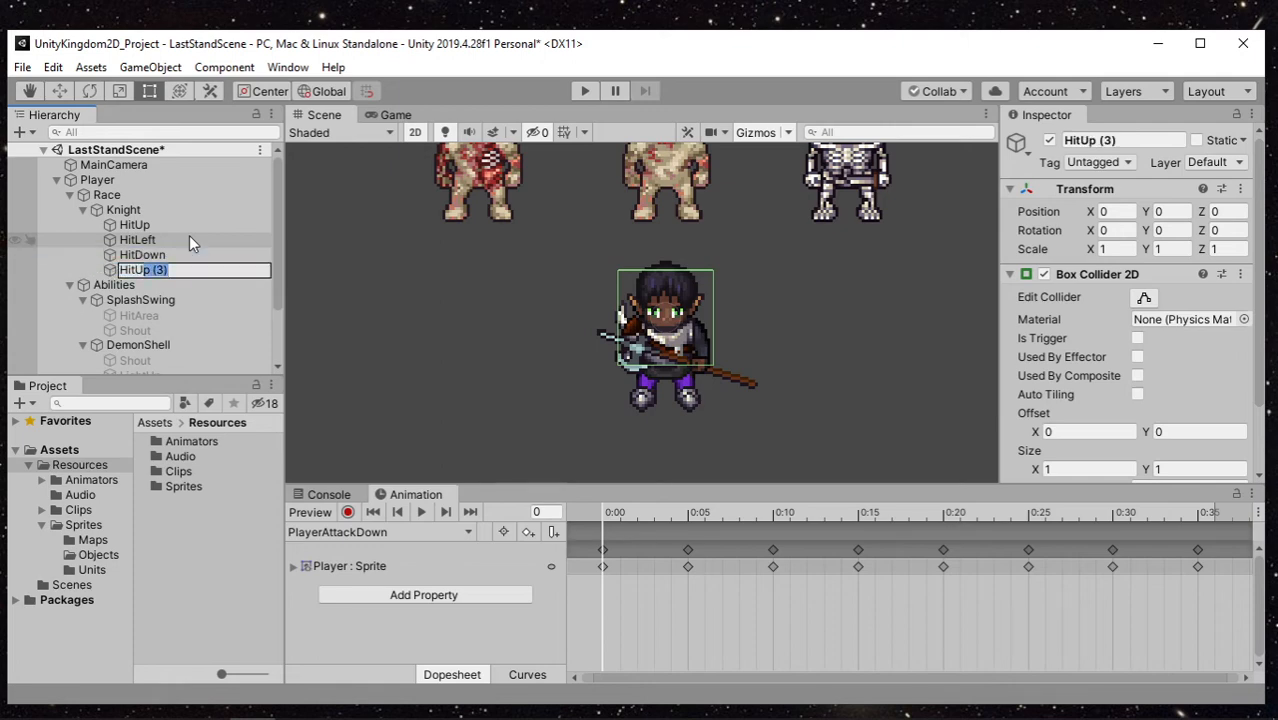
type("Right")
key("Return")
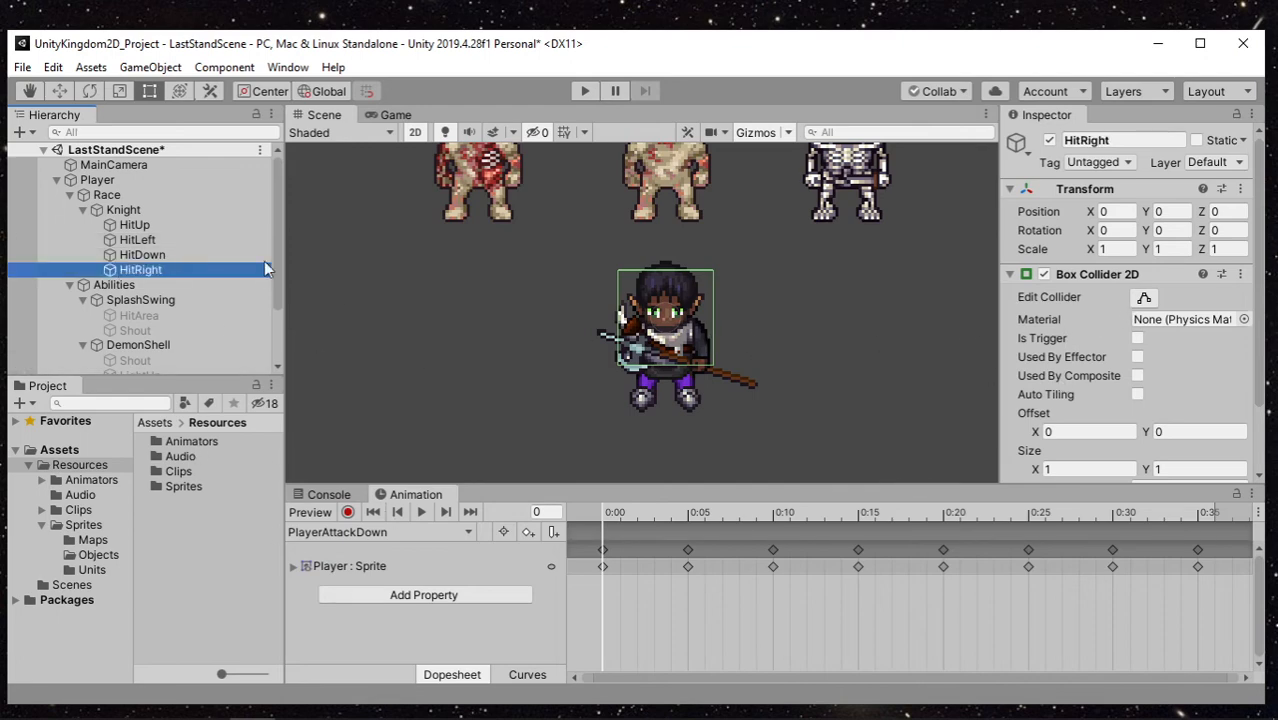
Enable Is Trigger on the box colliders of HitUp, HitLeft, HitDown and HitRight together
left_click(156, 226, "shift")
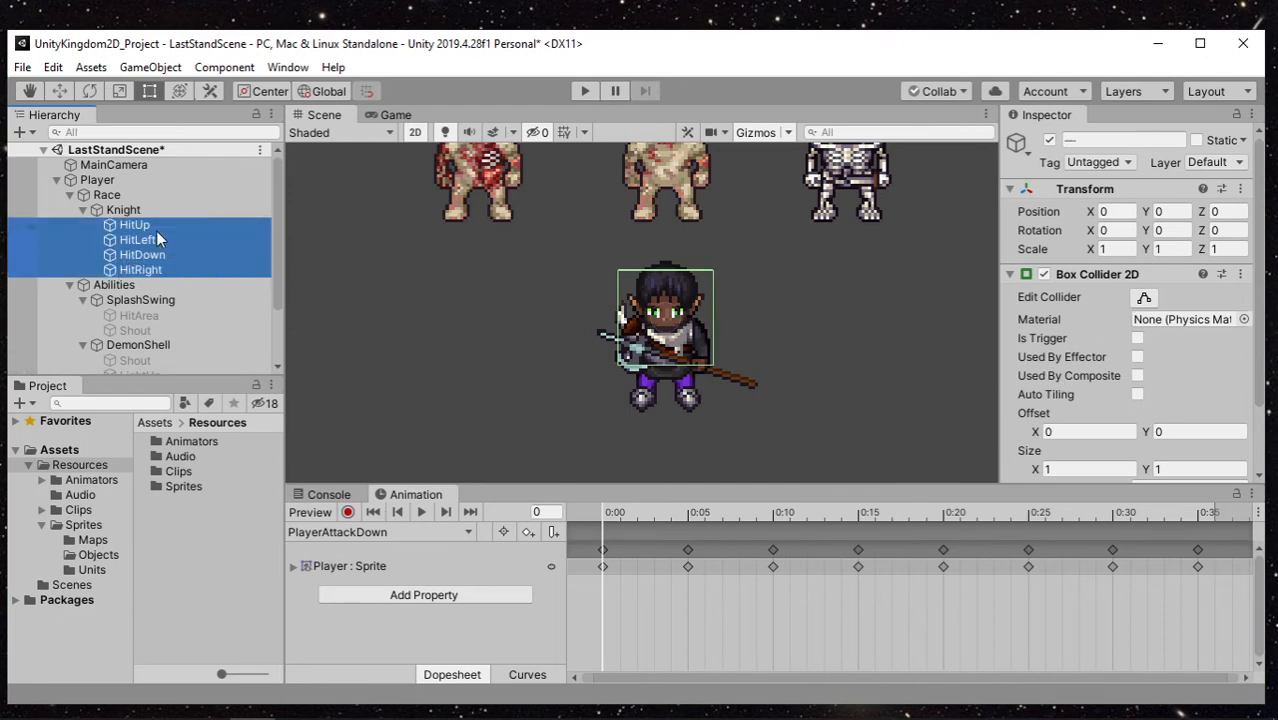
left_click(1138, 339)
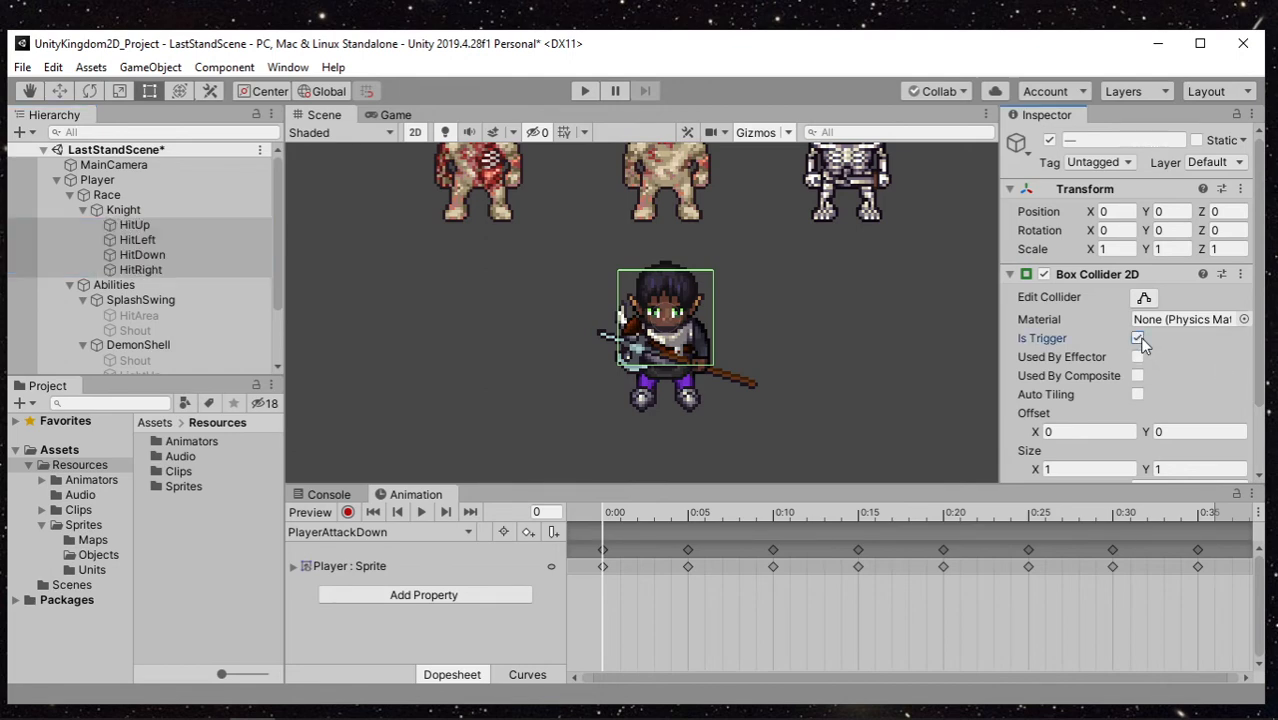
scroll(569, 365, "up", 3)
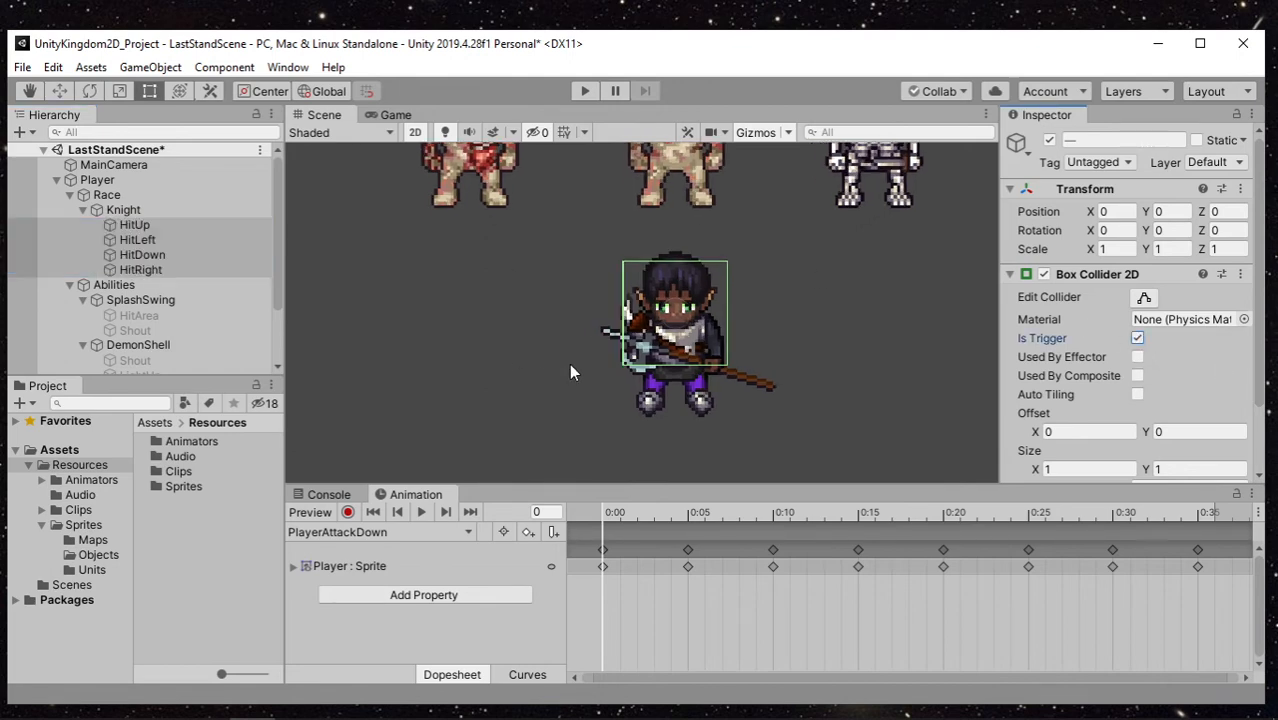
middle_click_drag(766, 389, 754, 389)
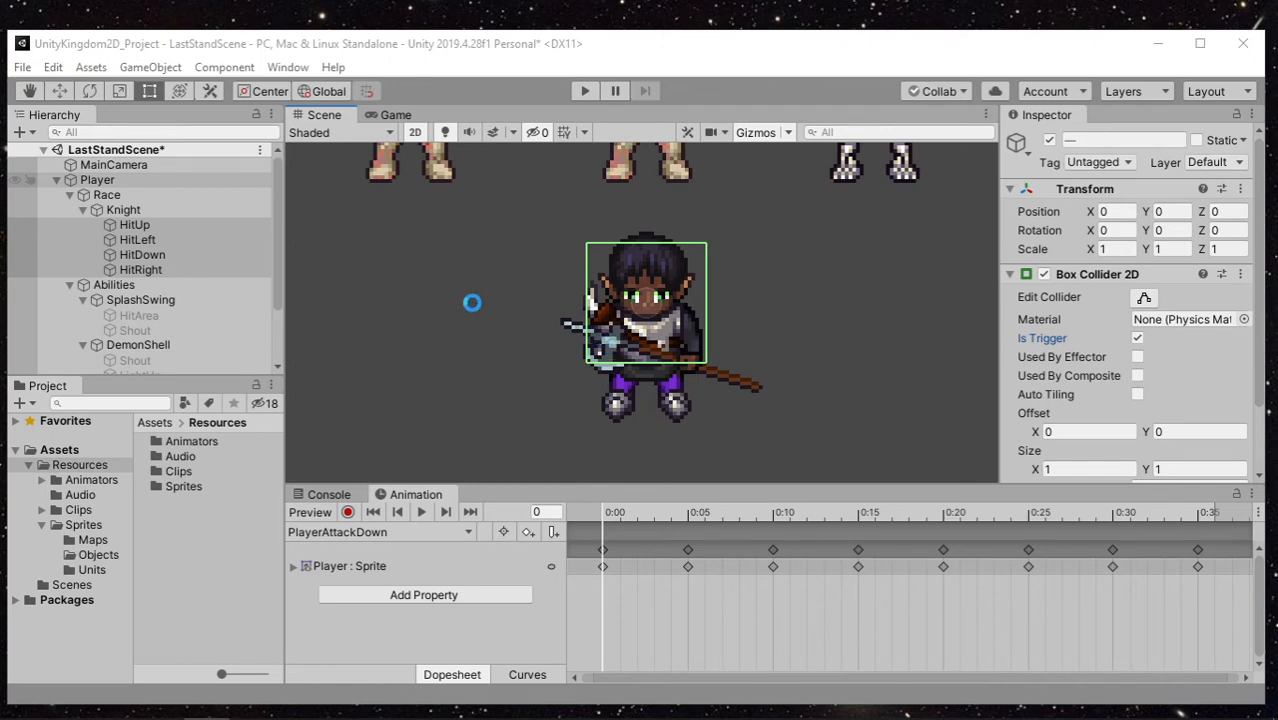
Show the Player's colliders alongside the hit areas, and lock the Inspector on the HitDown object
left_click(140, 183, "ctrl")
scroll(738, 296, "up", 4)
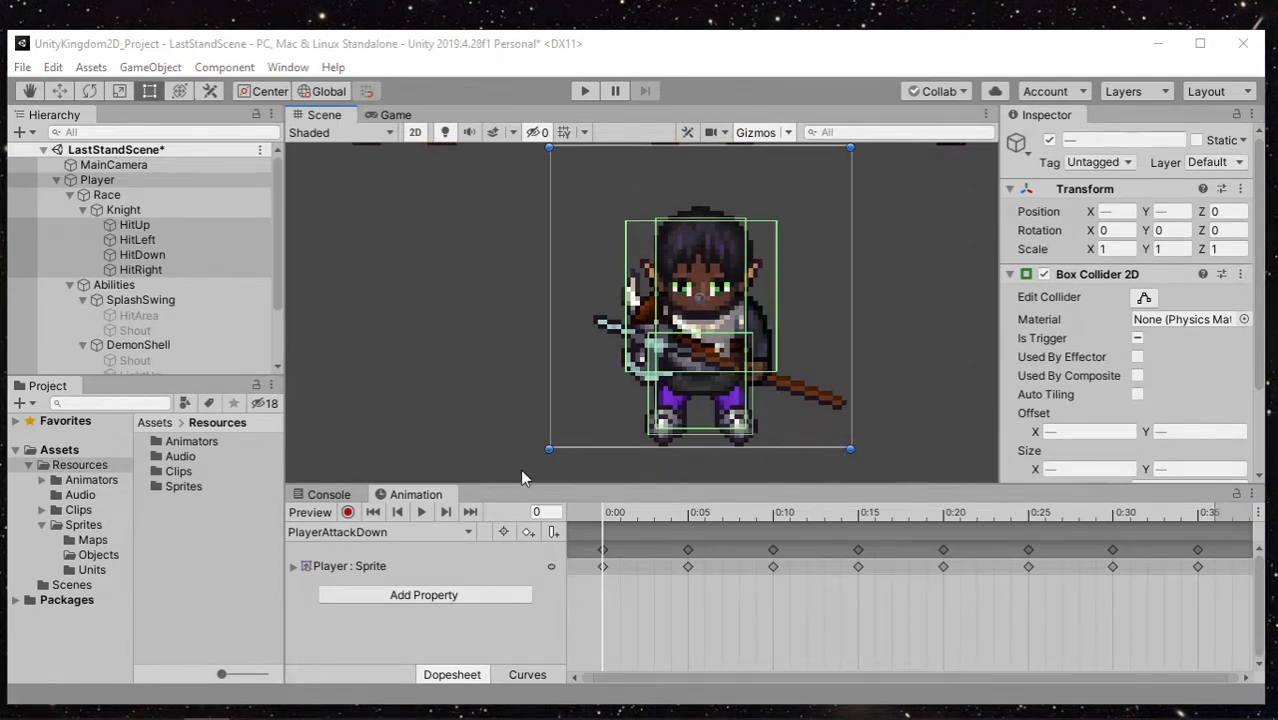
left_click(184, 252)
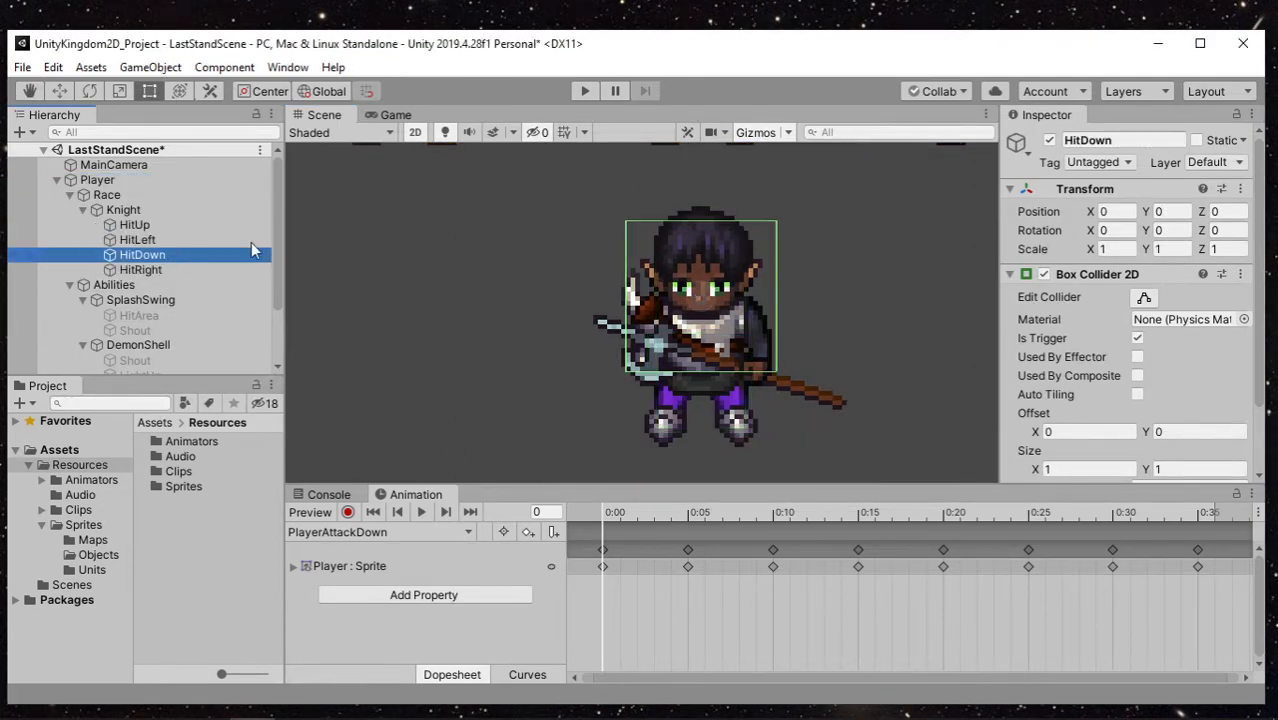
left_click(1236, 114)
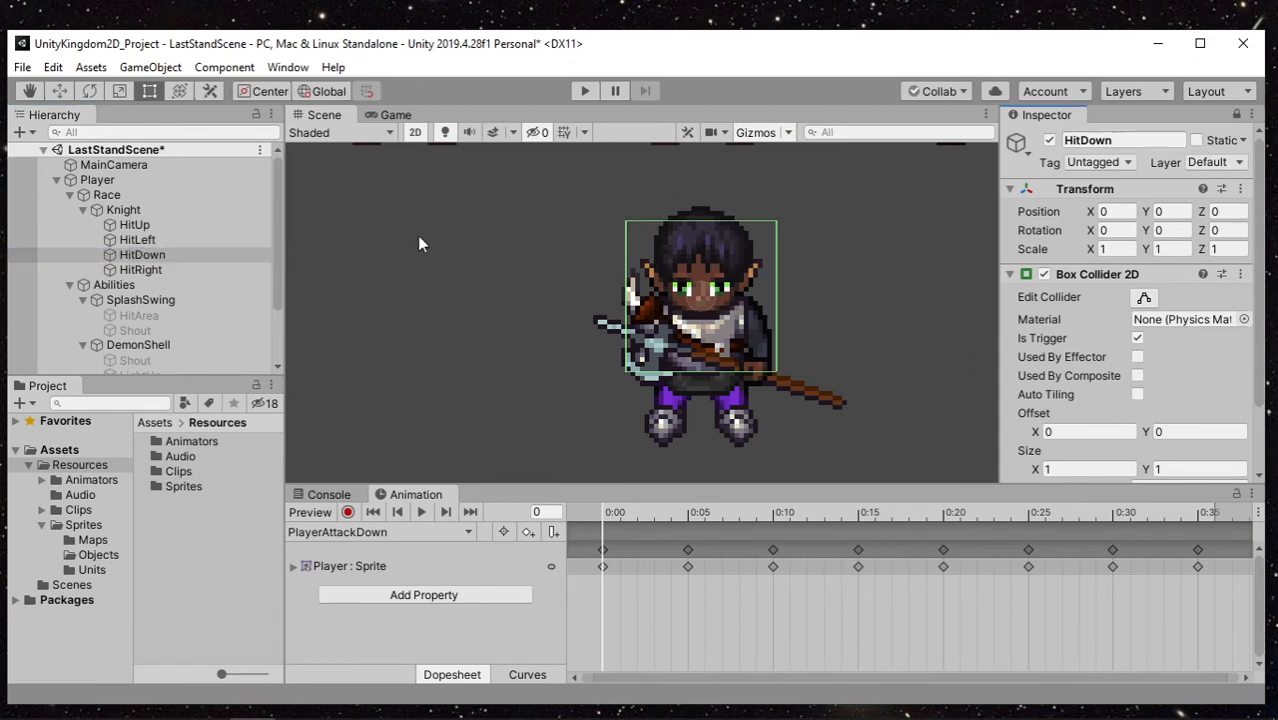
Start editing the HitDown box collider with the Player's colliders shown, and preview PlayerAttackDown at frame 25
left_click(121, 182, "ctrl")
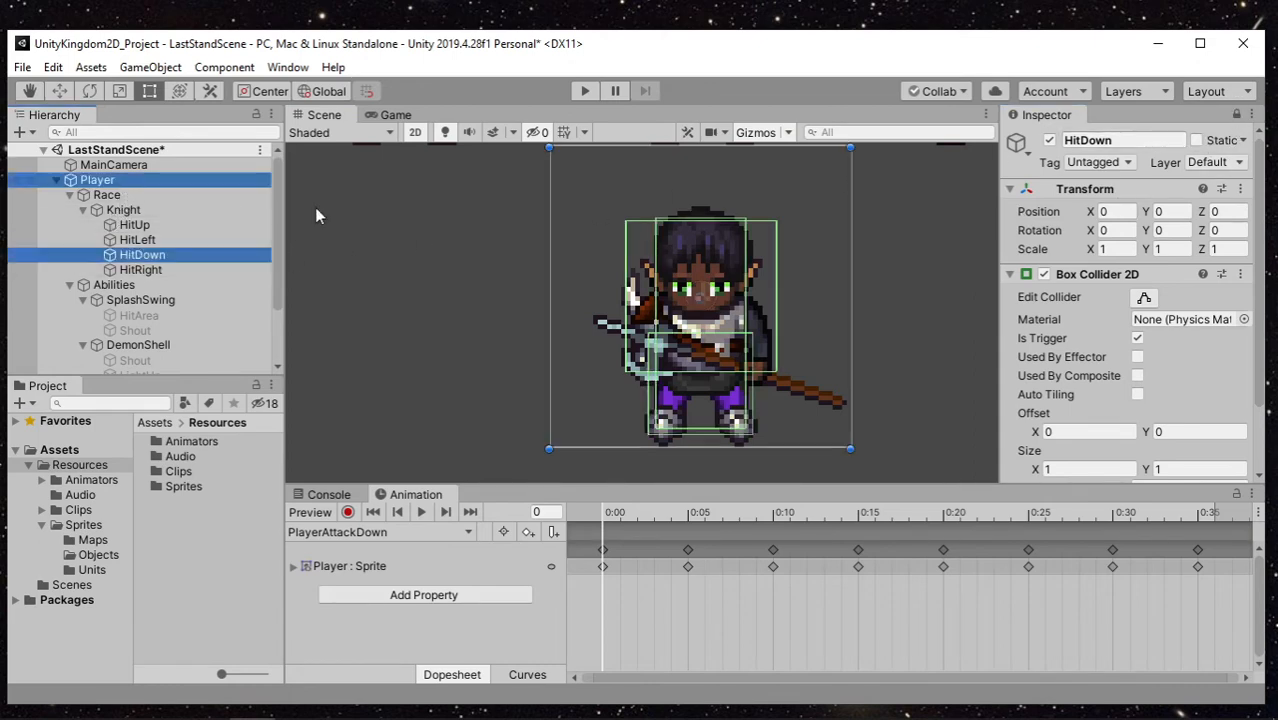
left_click(1144, 297)
middle_click_drag(834, 391, 806, 328)
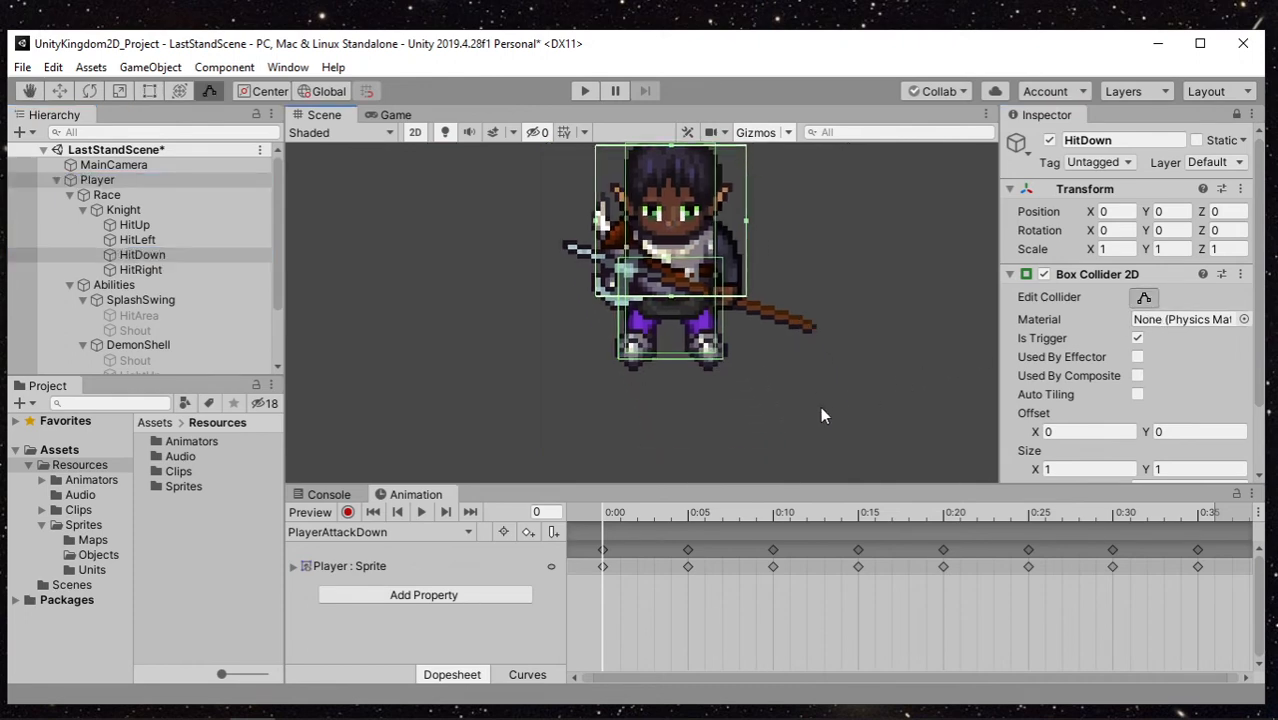
scroll(776, 331, "down", 5)
middle_click_drag(821, 407, 729, 326)
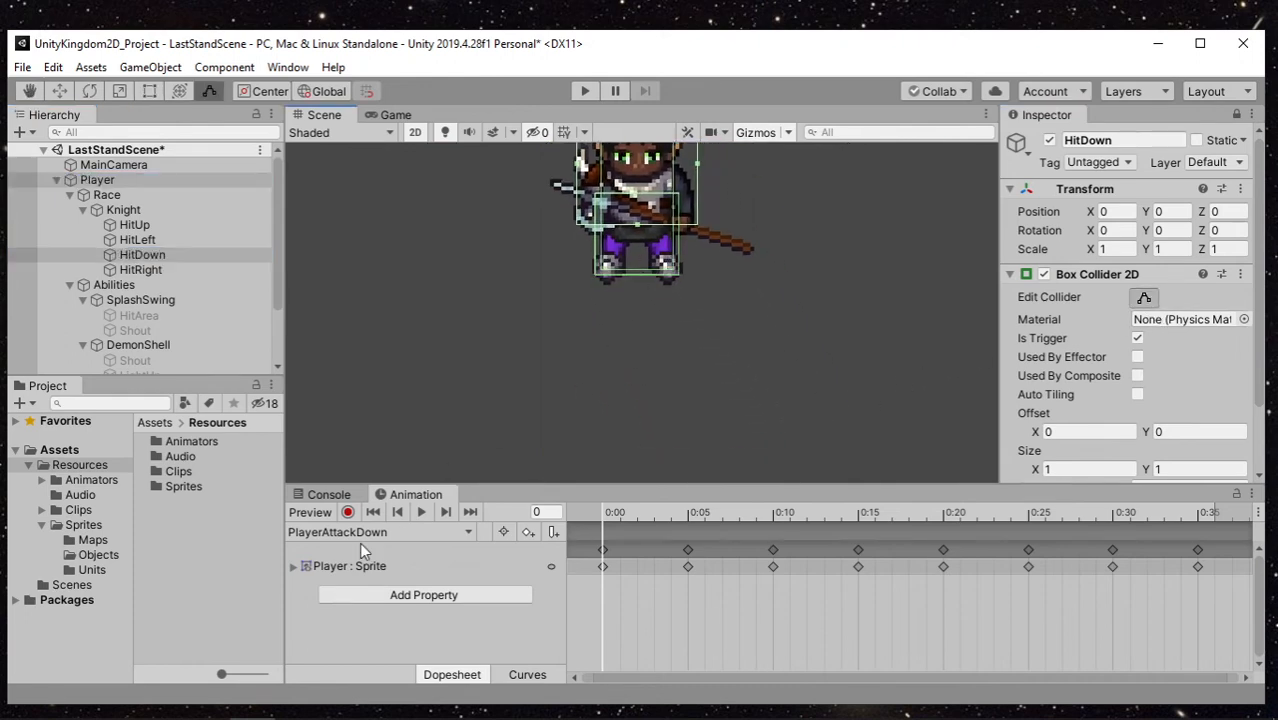
left_click_drag(742, 515, 1026, 528)
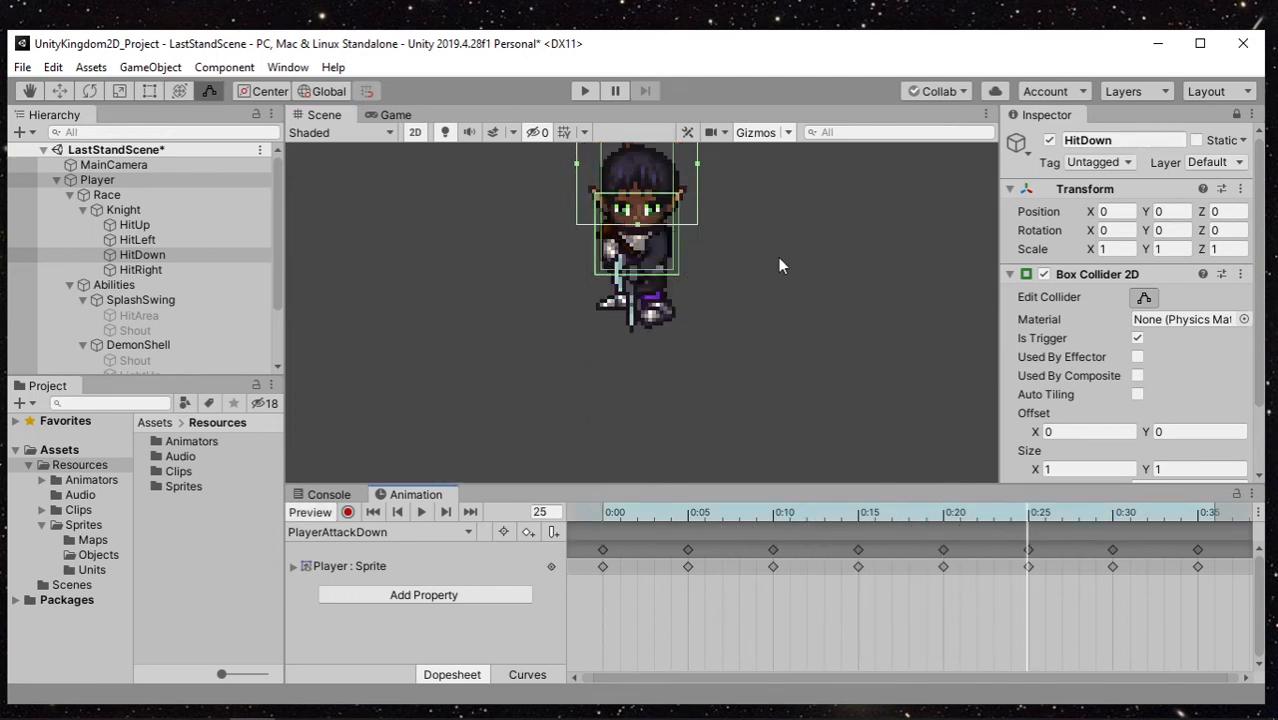
Reshape the HitDown collider into a box around and below the character's feet, about 1.32 high with a Y offset of about -1.61
scroll(747, 314, "down", 1)
middle_click_drag(779, 260, 684, 313)
scroll(740, 320, "down", 1)
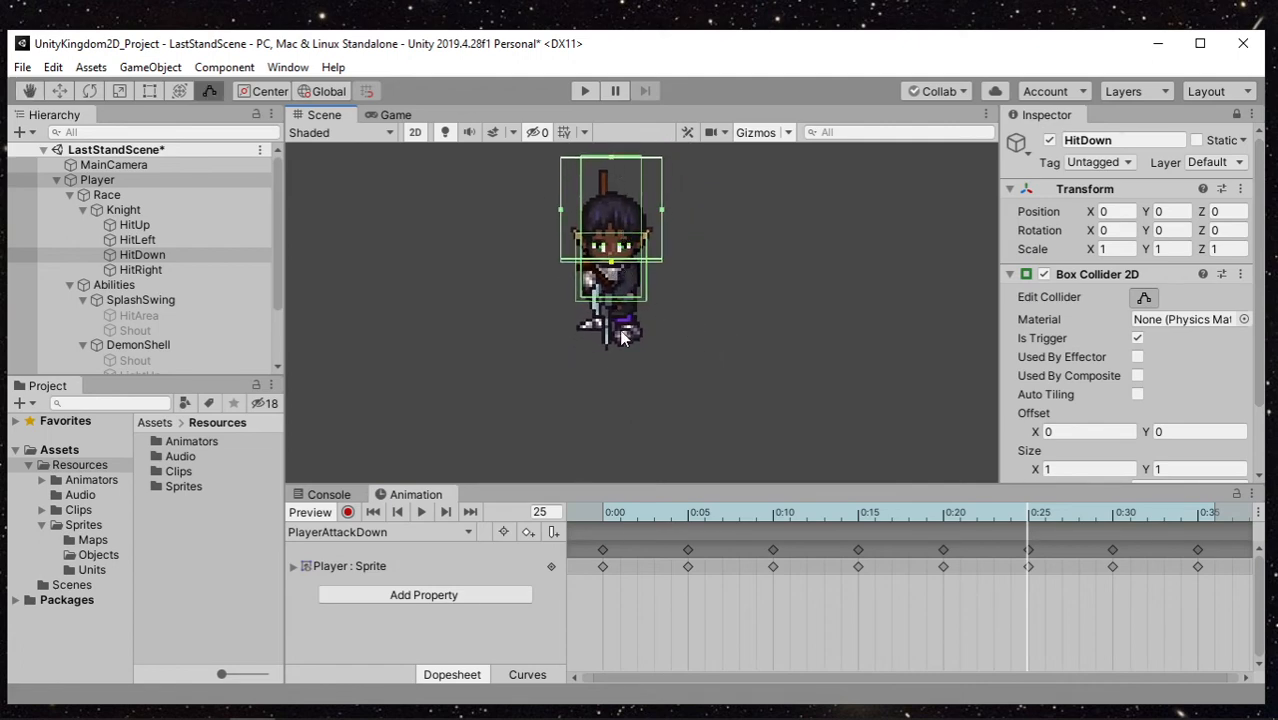
left_click_drag(621, 337, 611, 439)
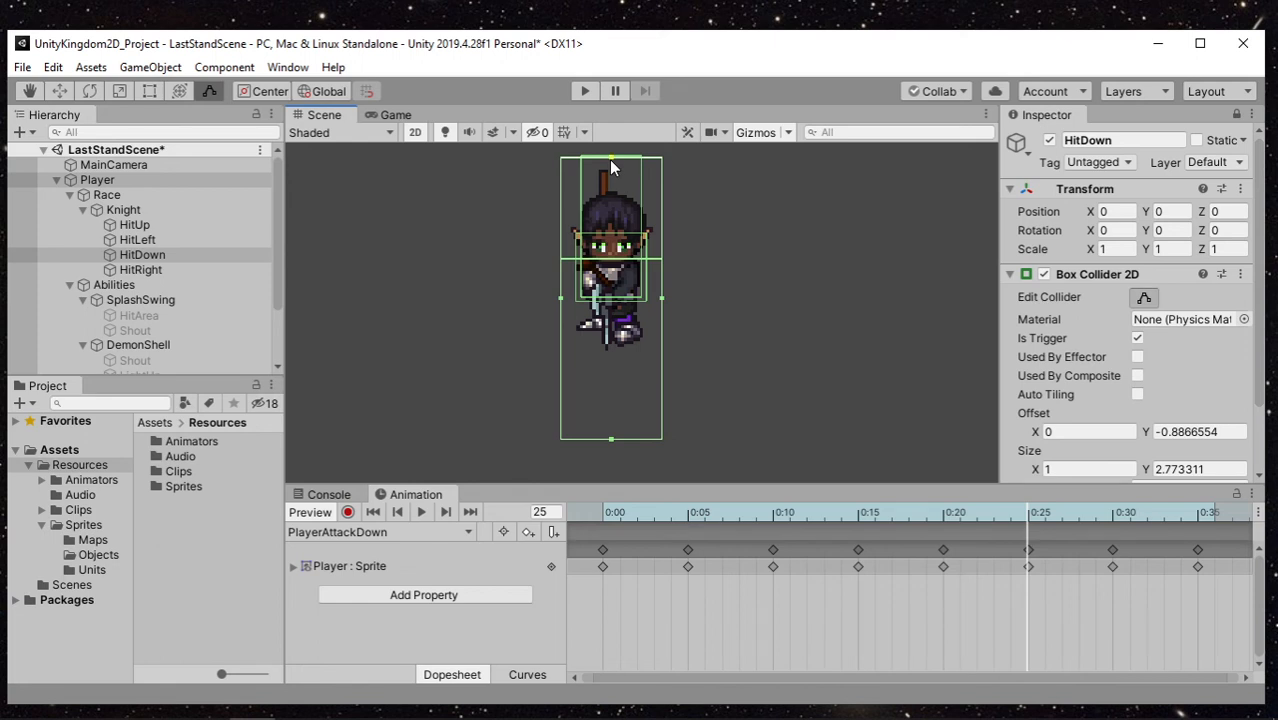
left_click_drag(611, 160, 627, 308)
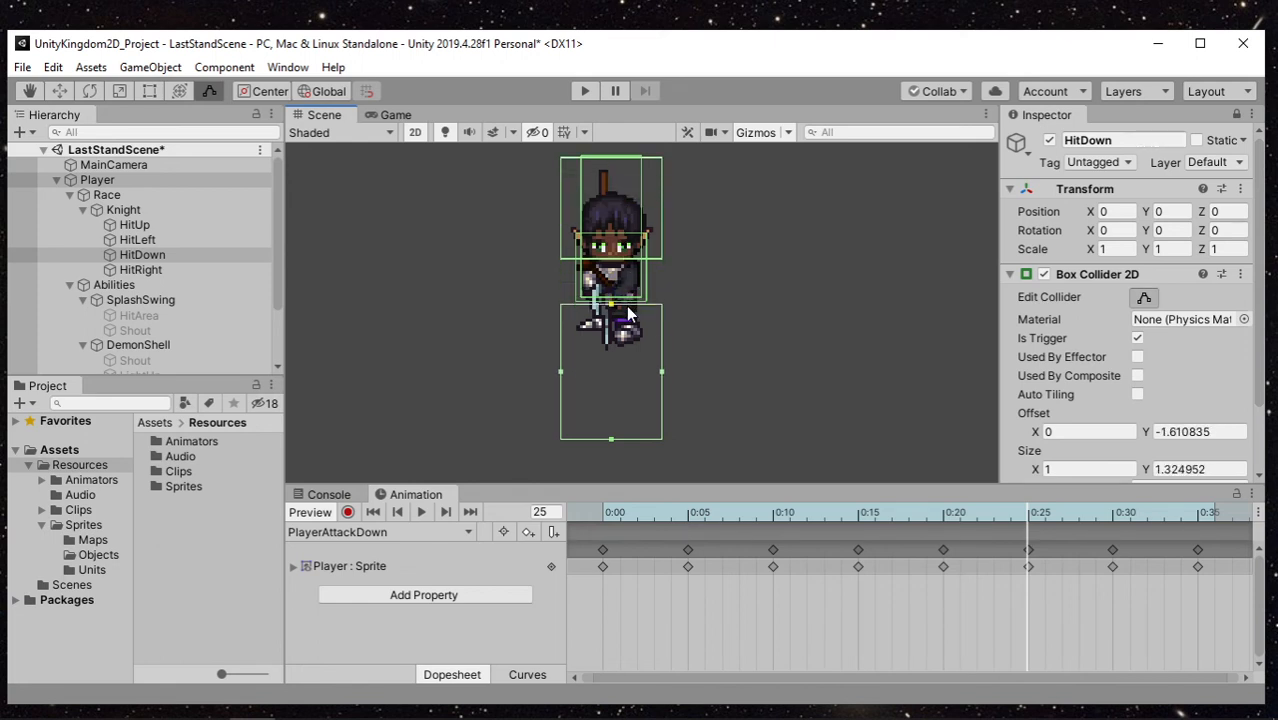
Lower the HitDown collider's bottom edge for a height of about 1.43, and narrow both sides to a width of about 0.87
middle_click_drag(694, 367, 695, 338)
scroll(695, 338, "up", 3)
scroll(695, 338, "down", 7)
middle_click_drag(656, 404, 655, 345)
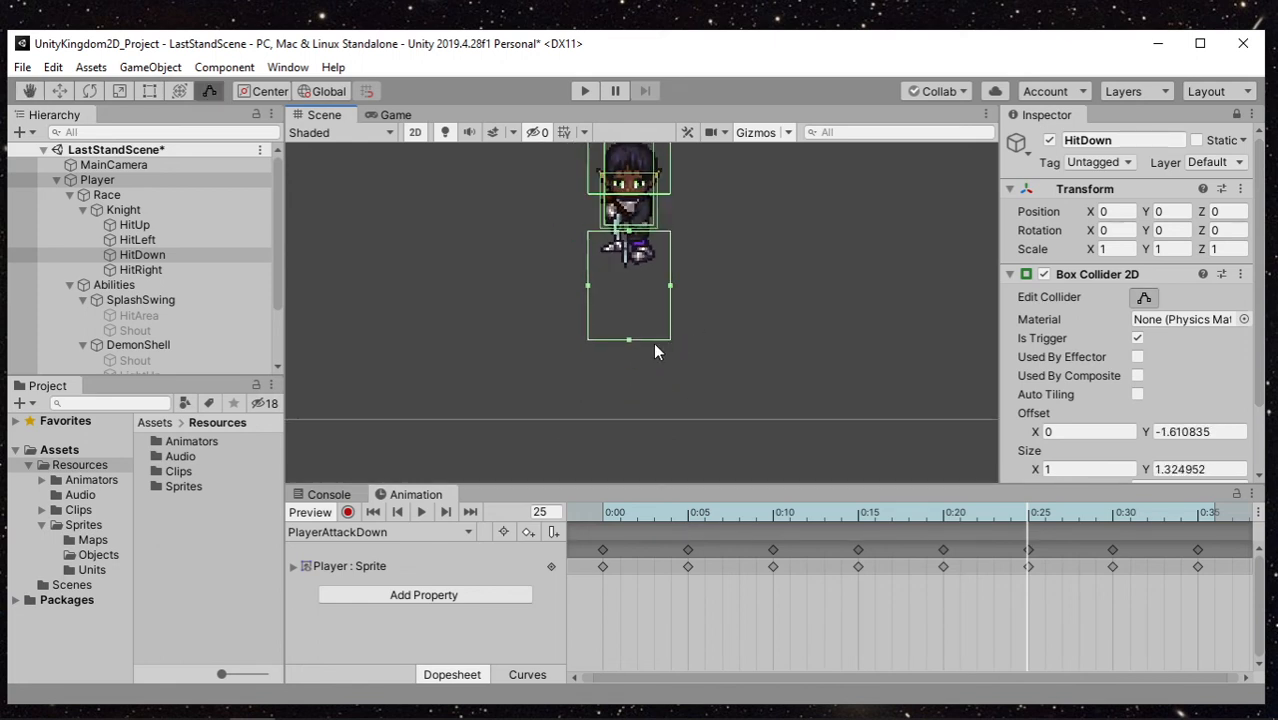
mouse_move(628, 340)
left_mouse_down()
mouse_move(630, 403)
mouse_move(632, 350)
left_mouse_up()
left_click_drag(587, 289, 593, 289)
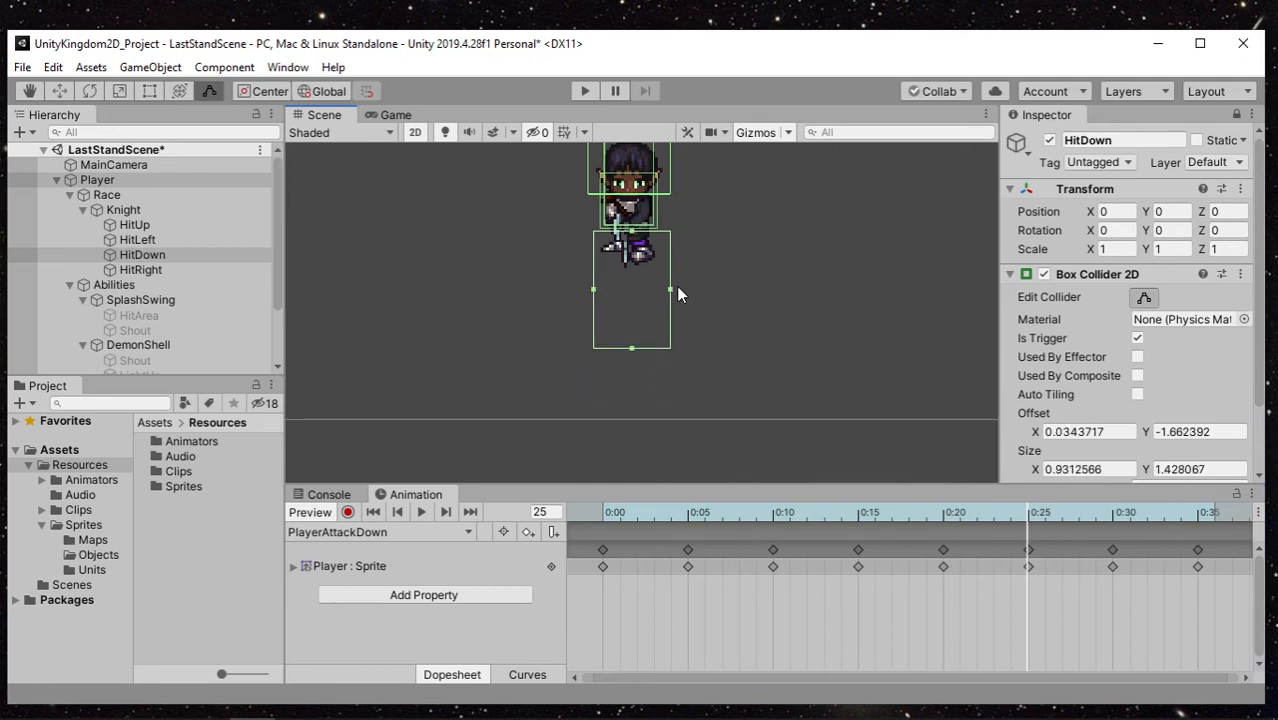
left_click_drag(670, 290, 665, 290)
scroll(690, 320, "up", 2)
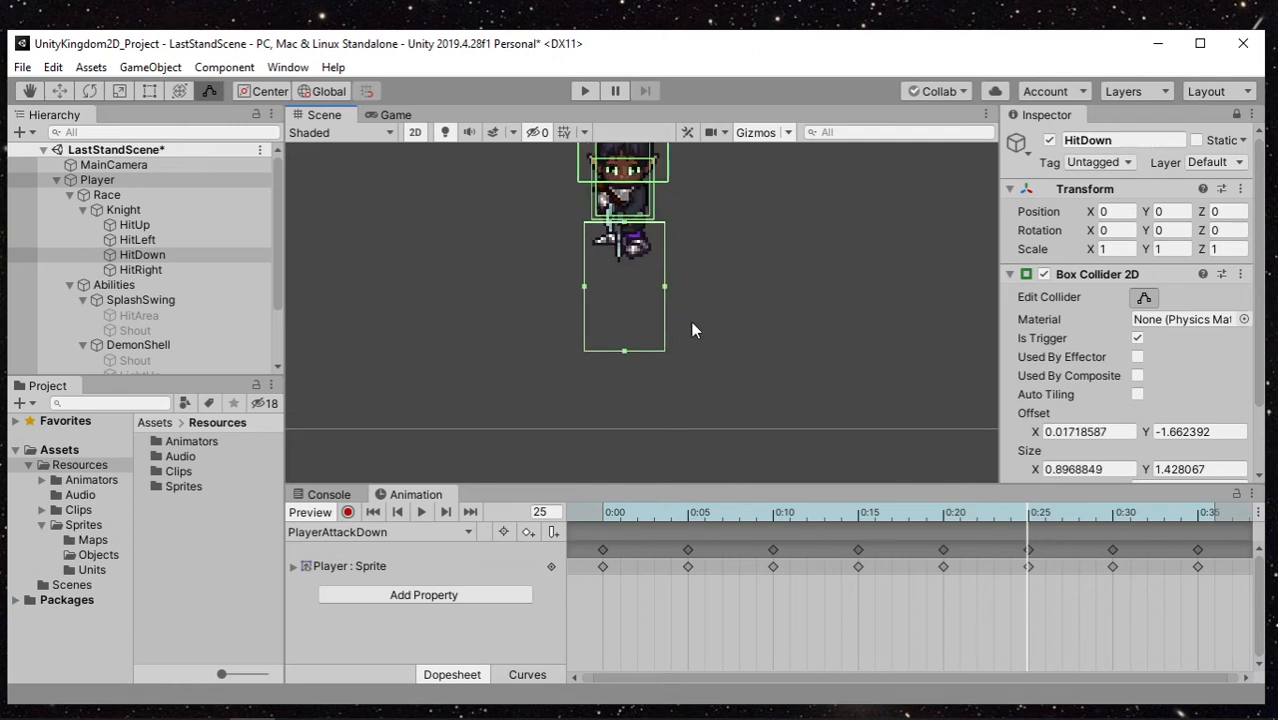
middle_click_drag(690, 320, 664, 370)
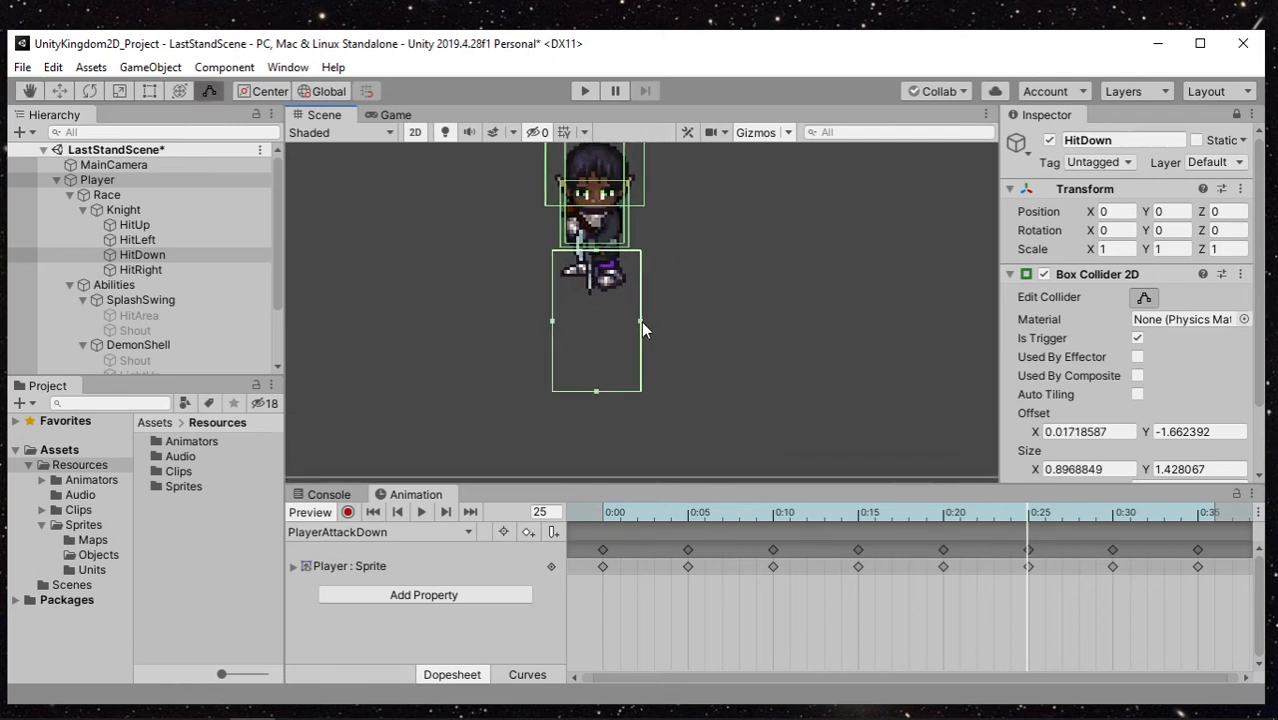
left_click_drag(641, 321, 638, 320)
Extend the HitDown collider further downward to a height of about 1.73
middle_click_drag(641, 378, 639, 339)
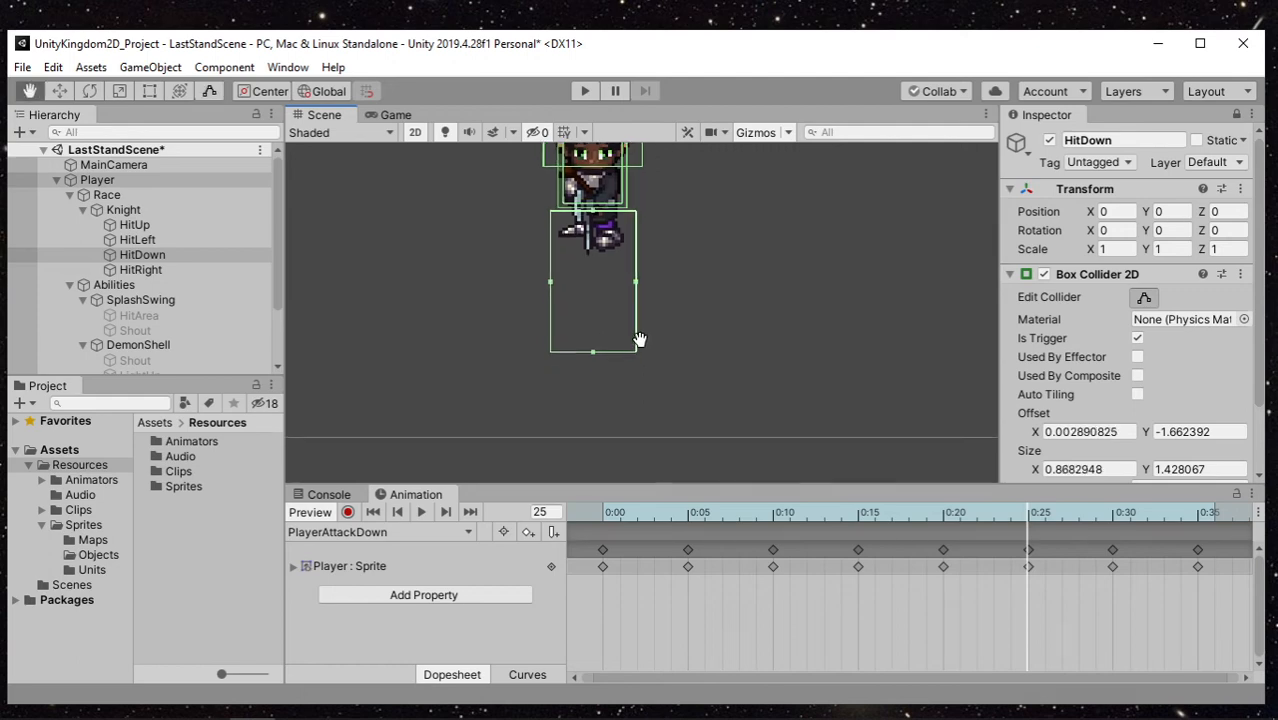
left_click_drag(585, 354, 598, 382)
scroll(753, 337, "down", 2)
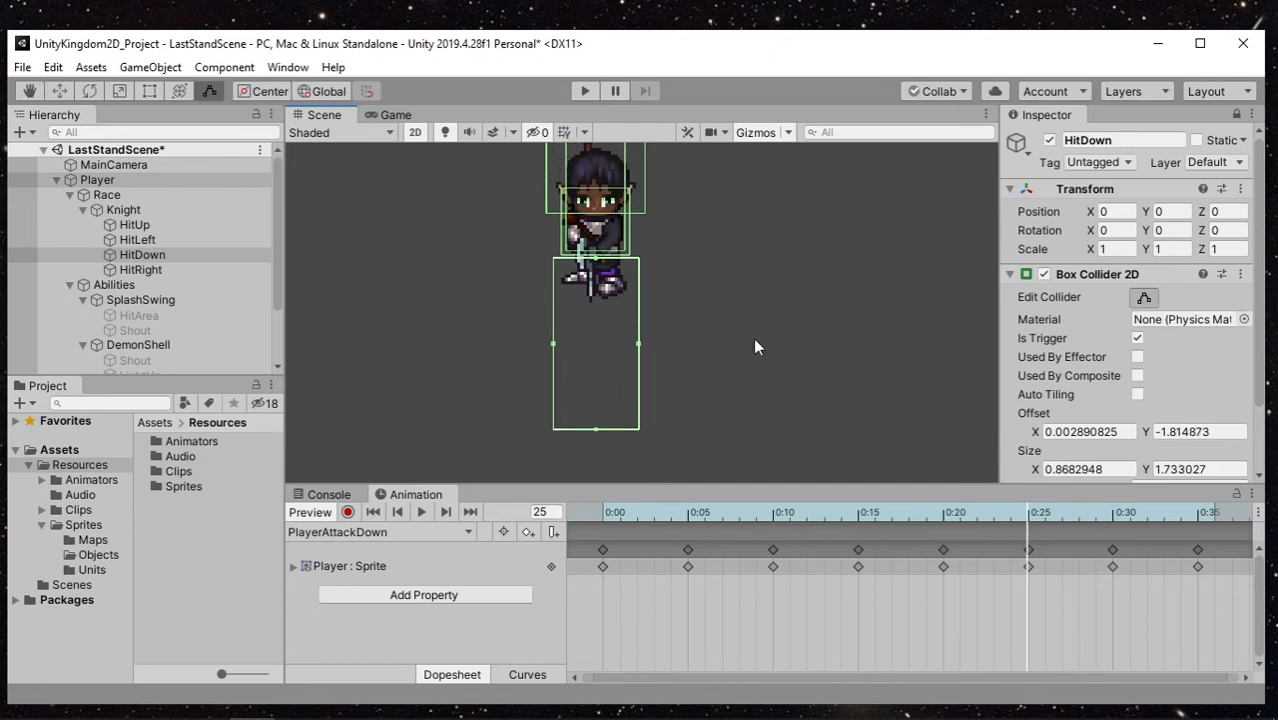
middle_click_drag(753, 337, 730, 351)
middle_click_drag(694, 312, 659, 359)
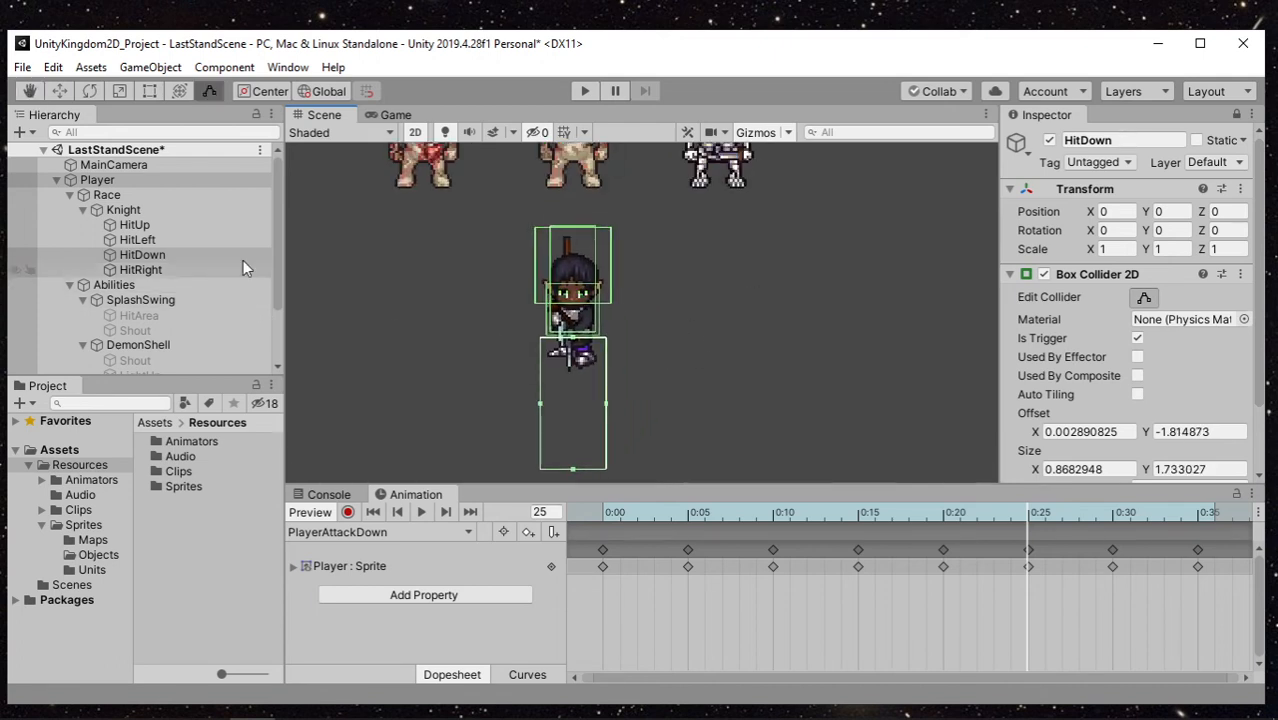
Finish editing the HitDown collider and unlock the Inspector from that object
left_click(160, 224)
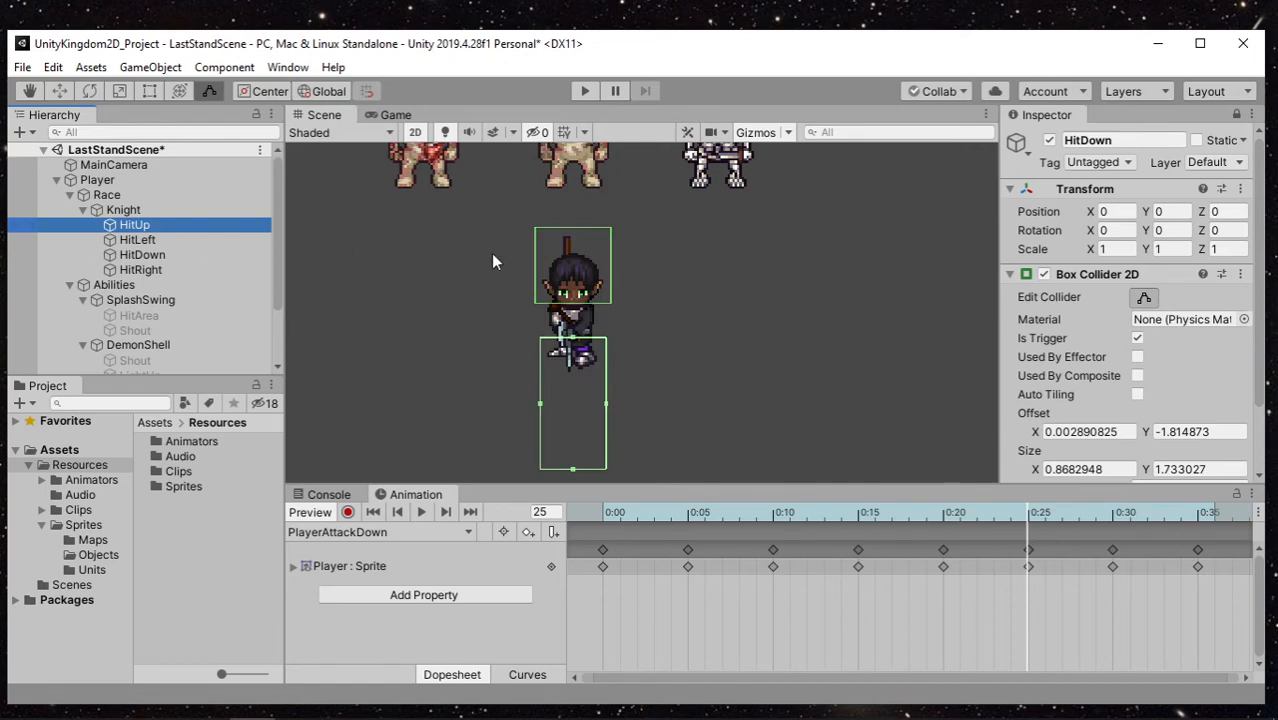
left_click(110, 195, "ctrl")
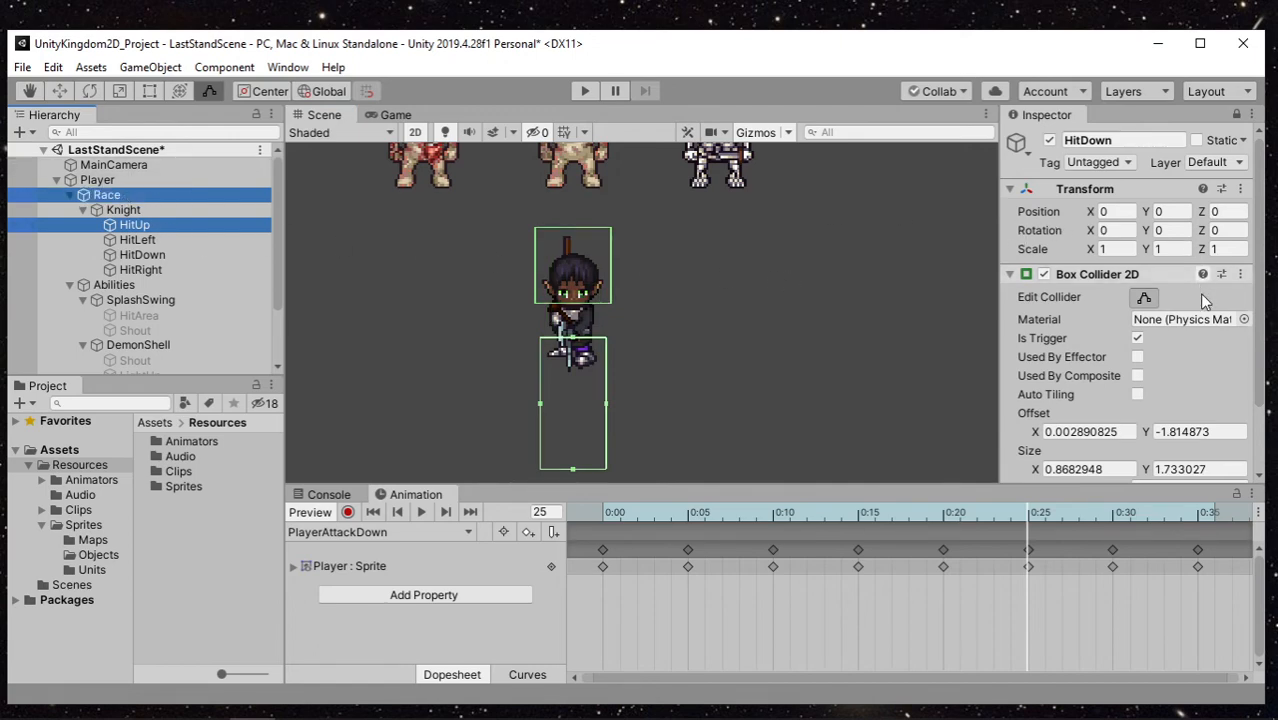
left_click(127, 193, "ctrl")
left_click(128, 184, "ctrl")
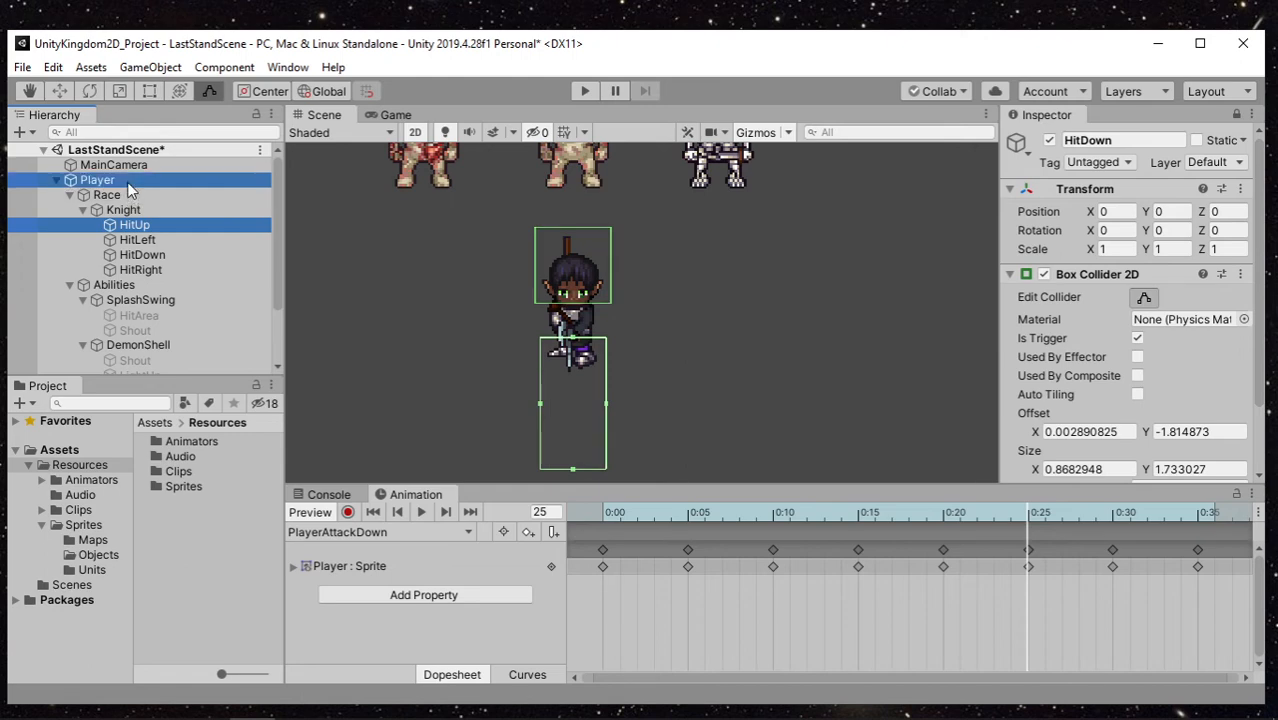
left_click(1145, 297)
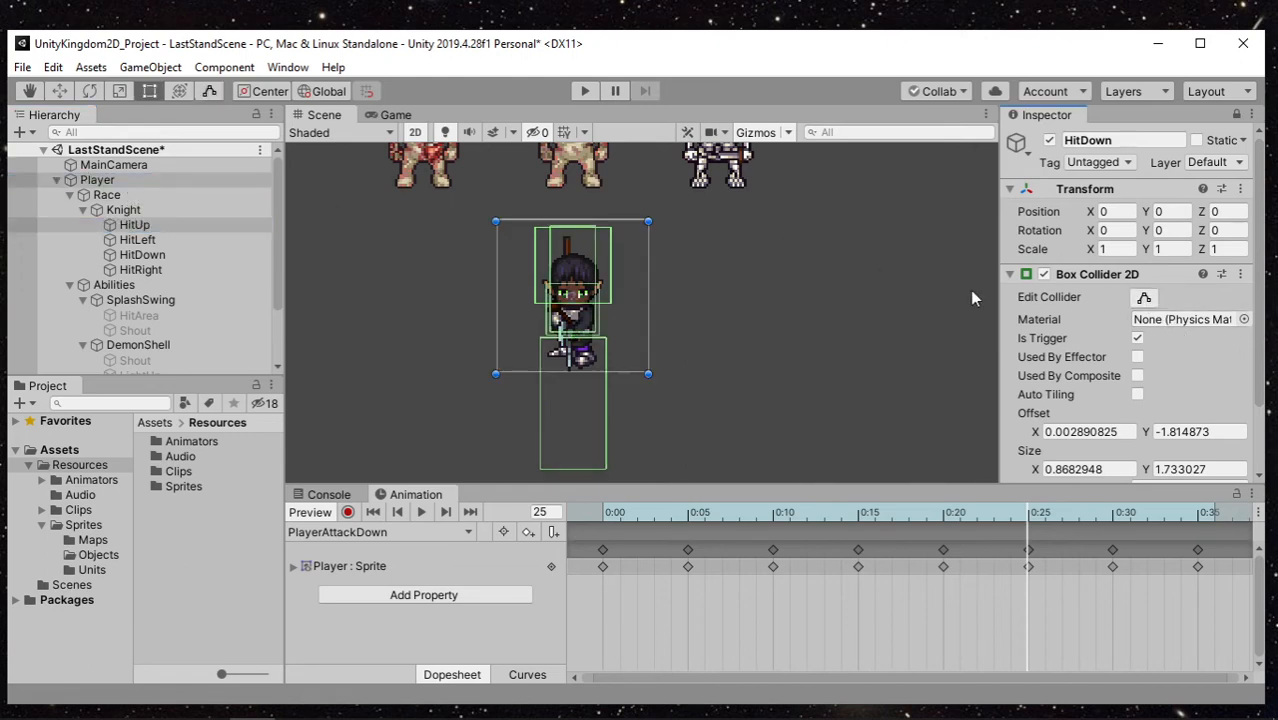
left_click(176, 254)
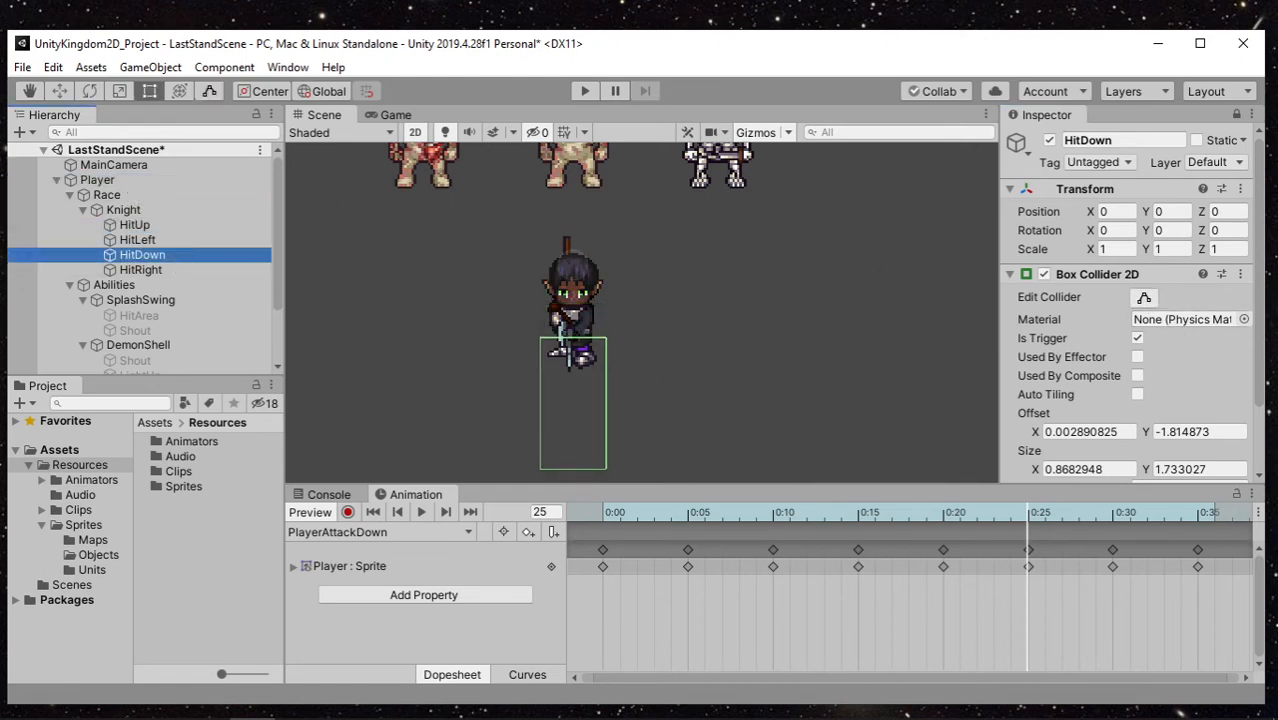
left_click(1237, 117)
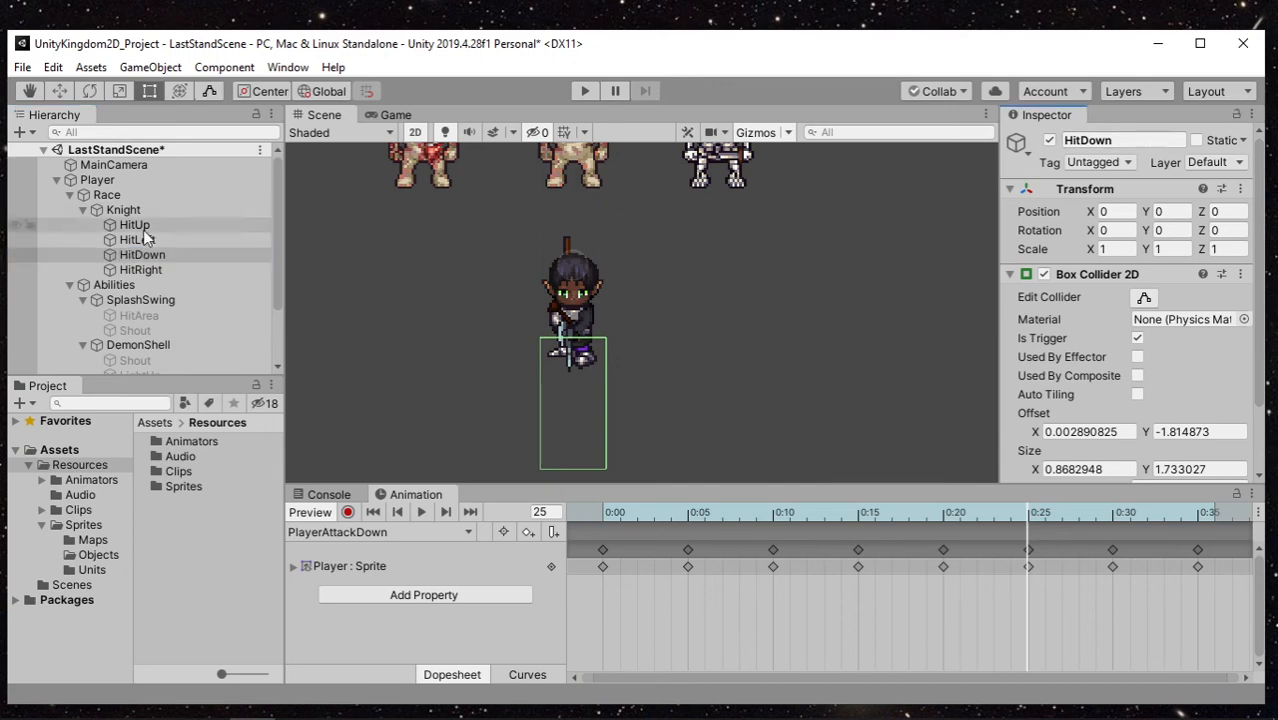
left_click(140, 226, "ctrl")
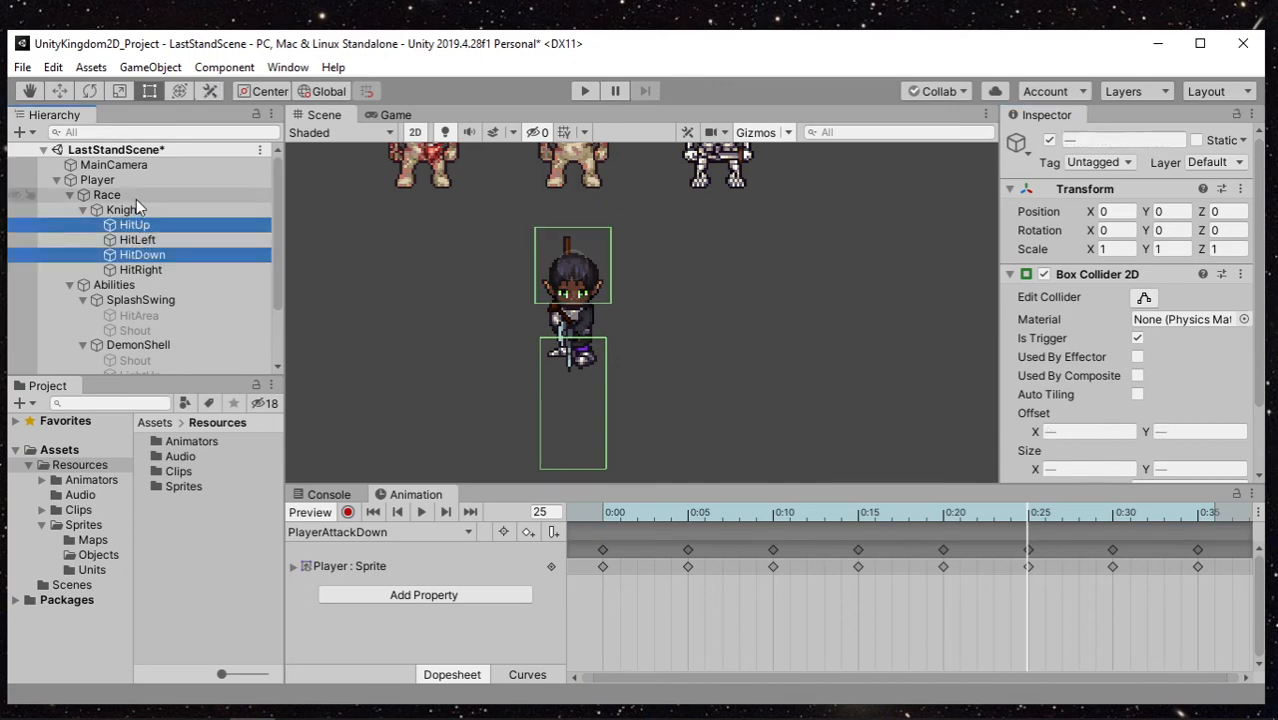
left_click(137, 182, "ctrl")
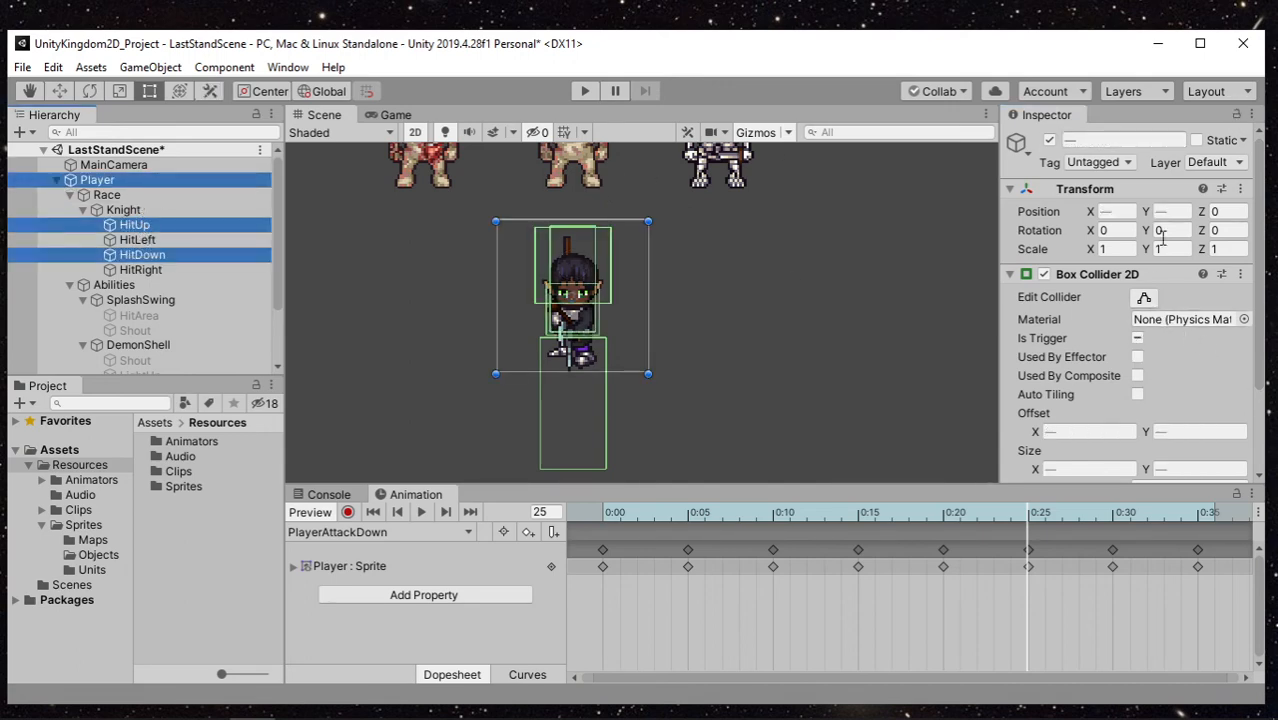
left_click(117, 226, "ctrl")
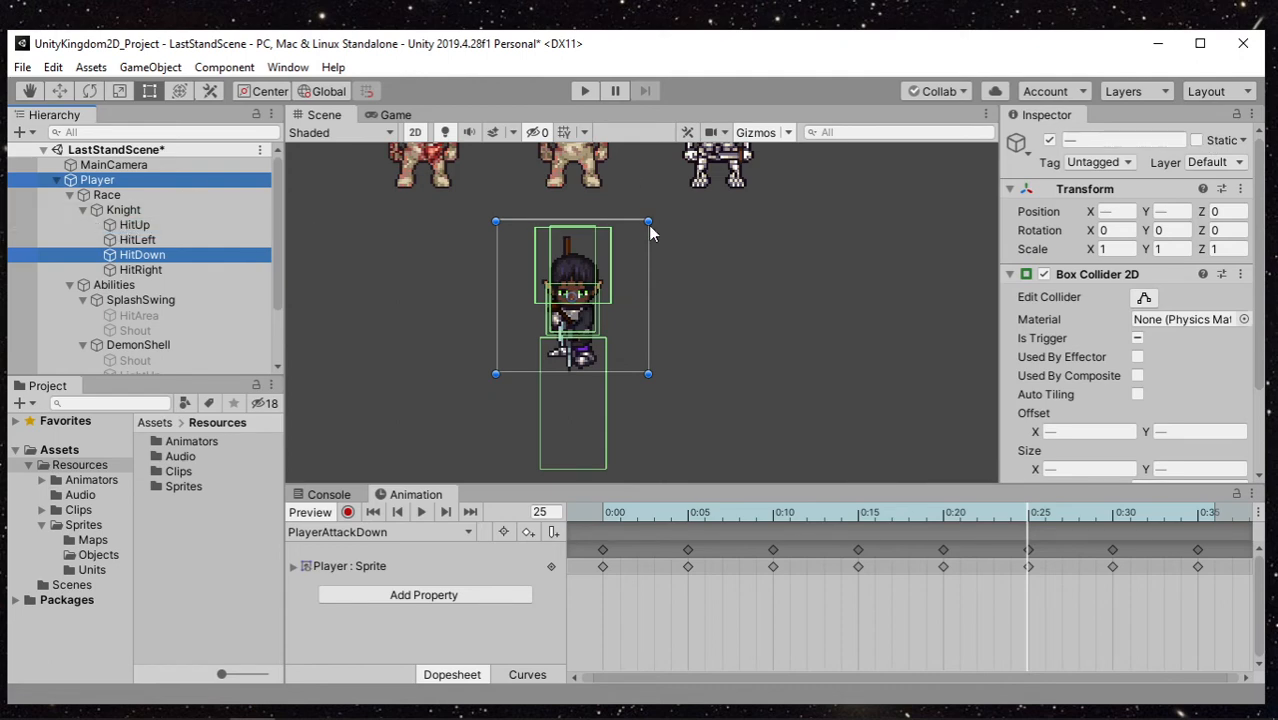
Lock the Inspector on HitUp, show the HitDown and Player colliders alongside, and start editing the HitUp collider
left_click(175, 227)
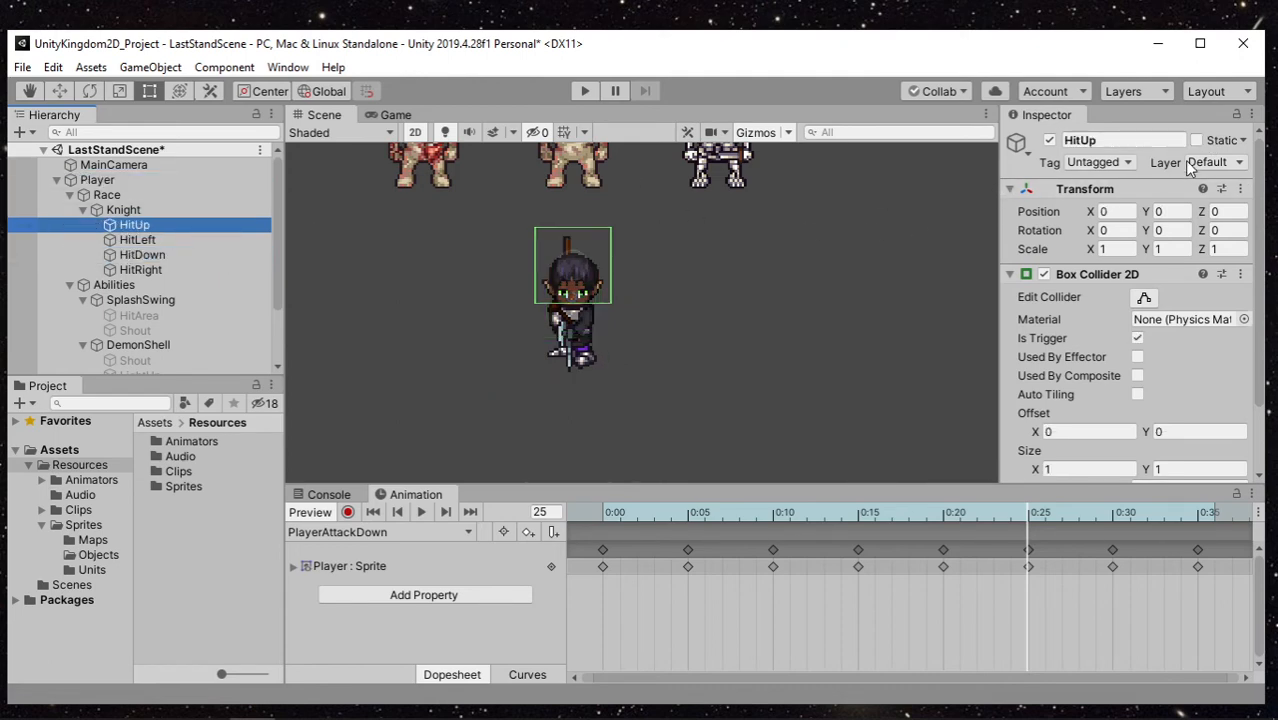
left_click(143, 254, "ctrl")
left_click(123, 183, "ctrl")
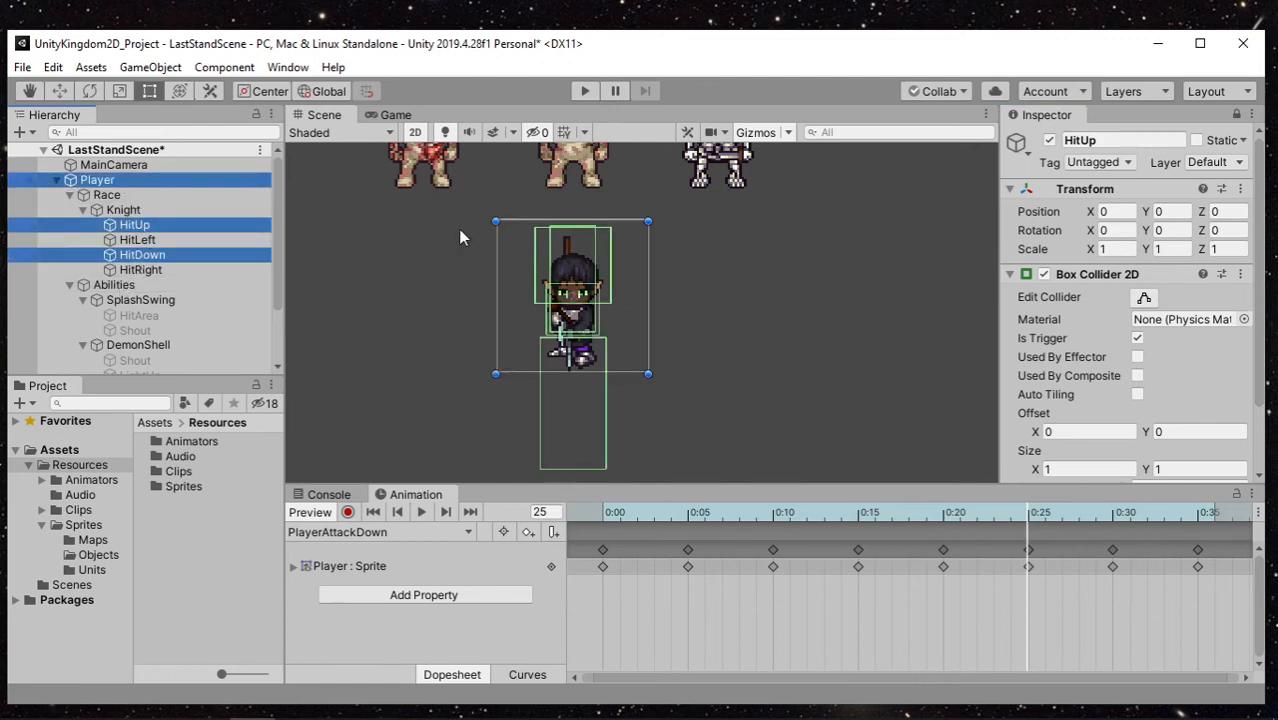
left_click(1144, 298)
Shrink the HitUp collider to about 0.86 wide and 0.71 high by raising its bottom edge and narrowing both sides
scroll(616, 258, "up", 4)
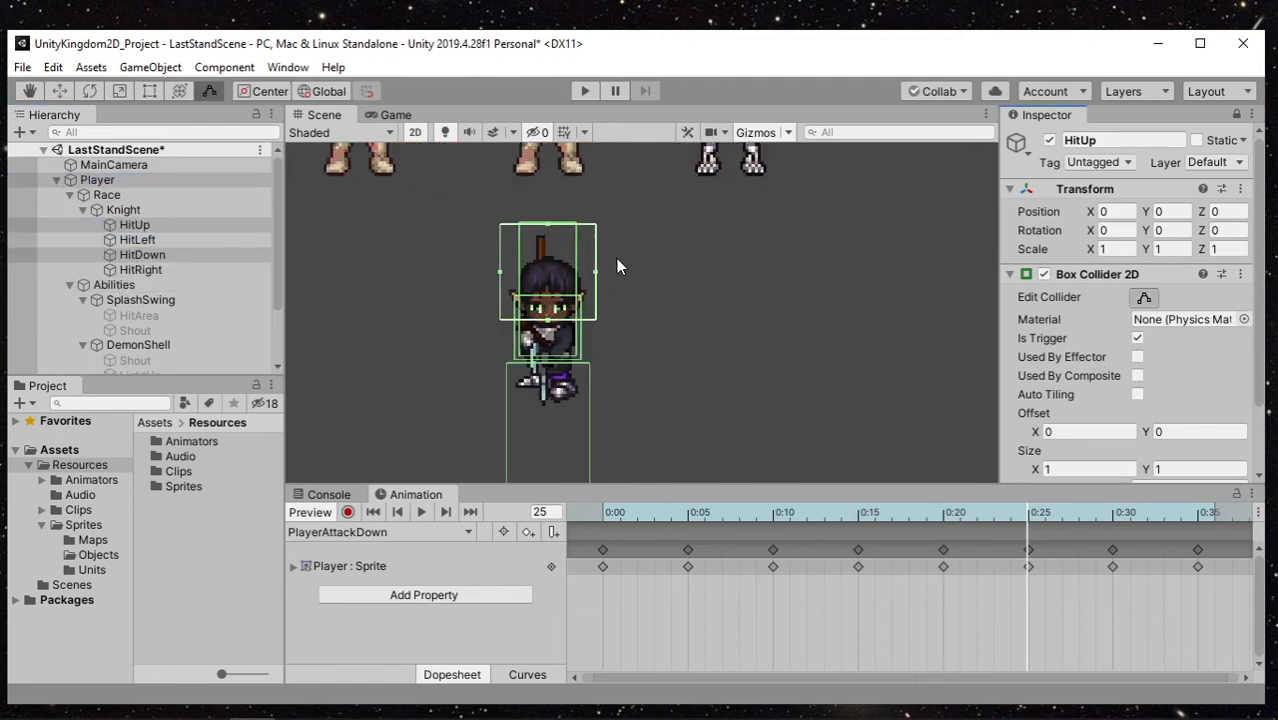
scroll(551, 381, "up", 2)
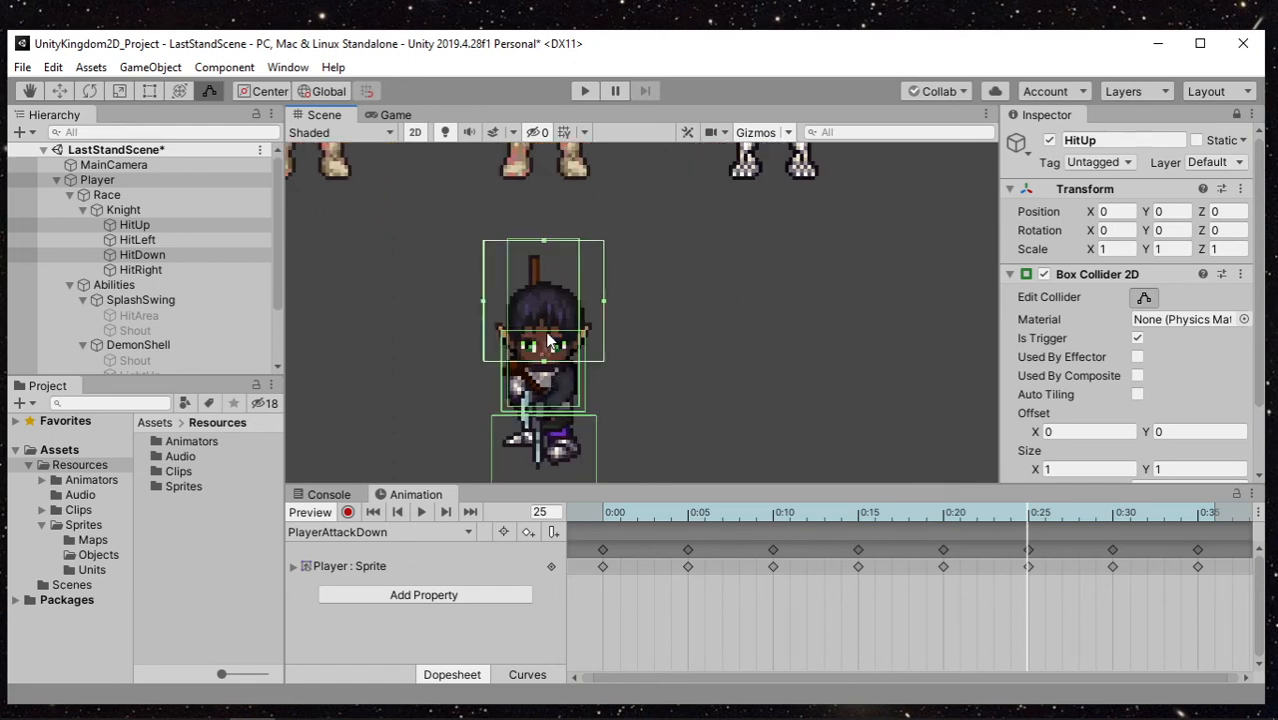
left_click_drag(543, 366, 560, 335)
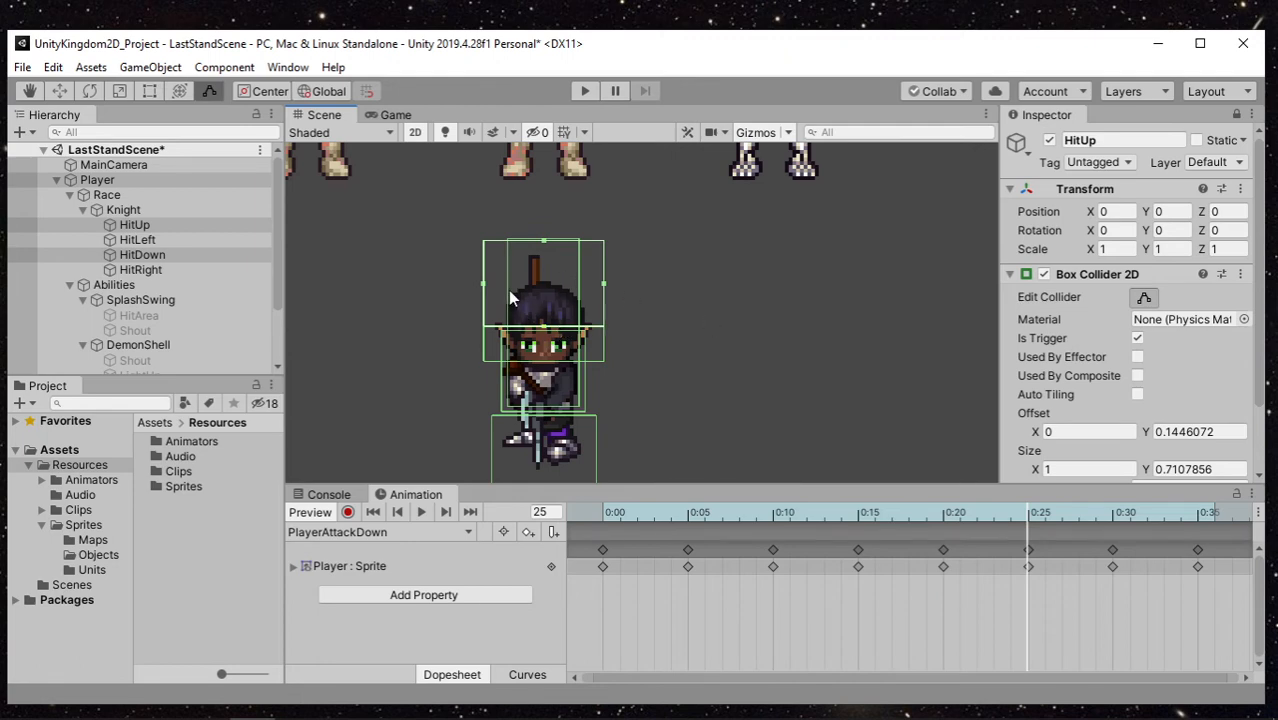
left_click_drag(483, 283, 490, 286)
left_click_drag(599, 285, 594, 286)
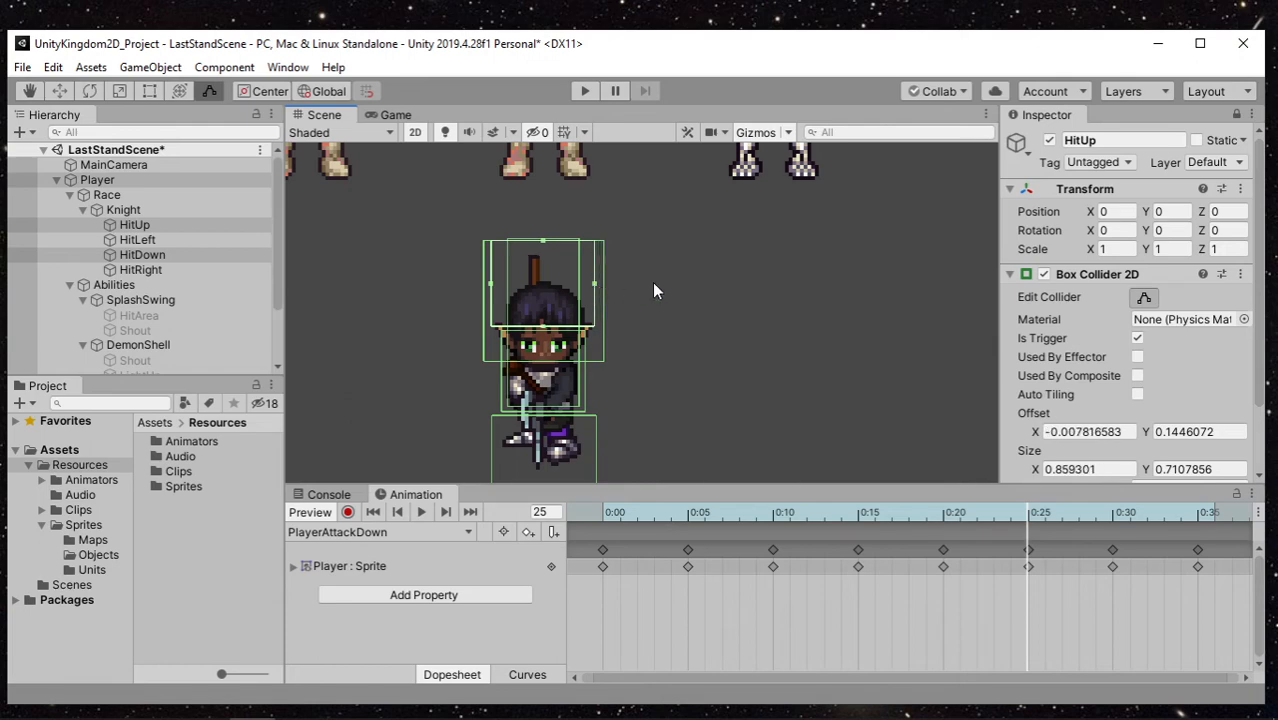
Extend the HitUp collider upward to the zombie's feet, to a height of about 1.63
scroll(650, 332, "down", 7)
middle_click_drag(652, 283, 634, 327)
scroll(634, 336, "down", 5)
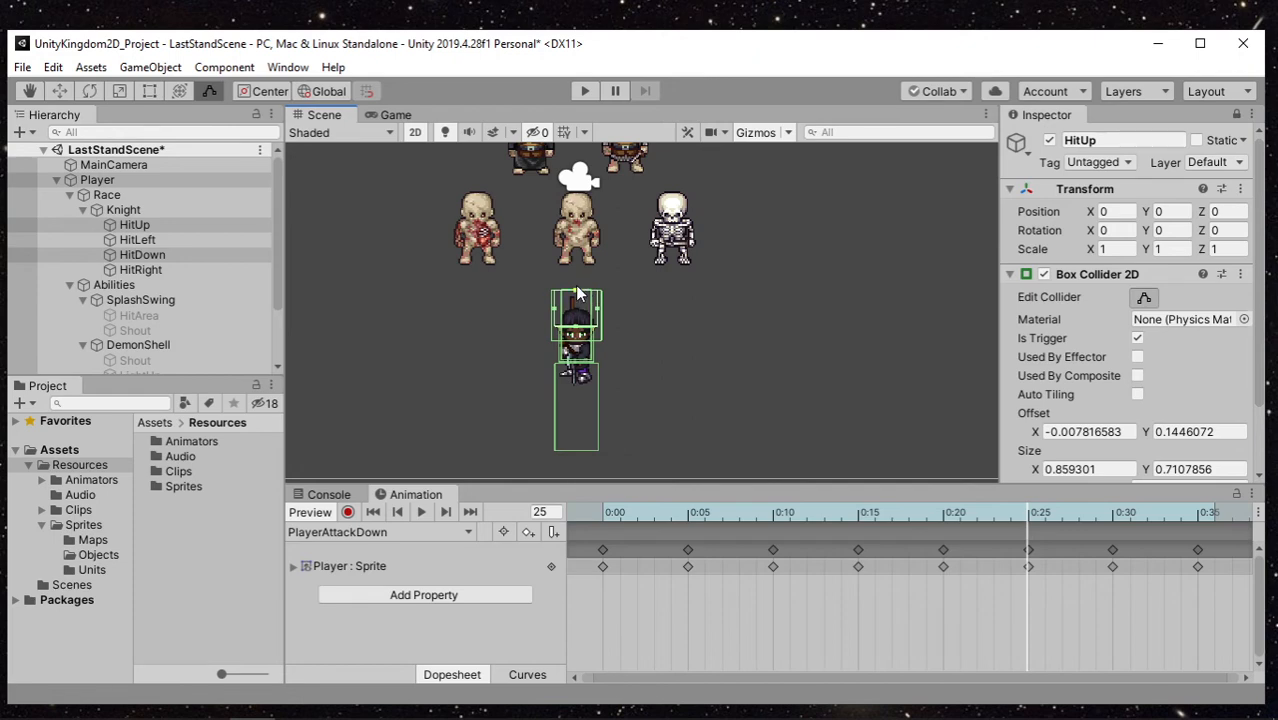
left_click_drag(577, 292, 584, 253)
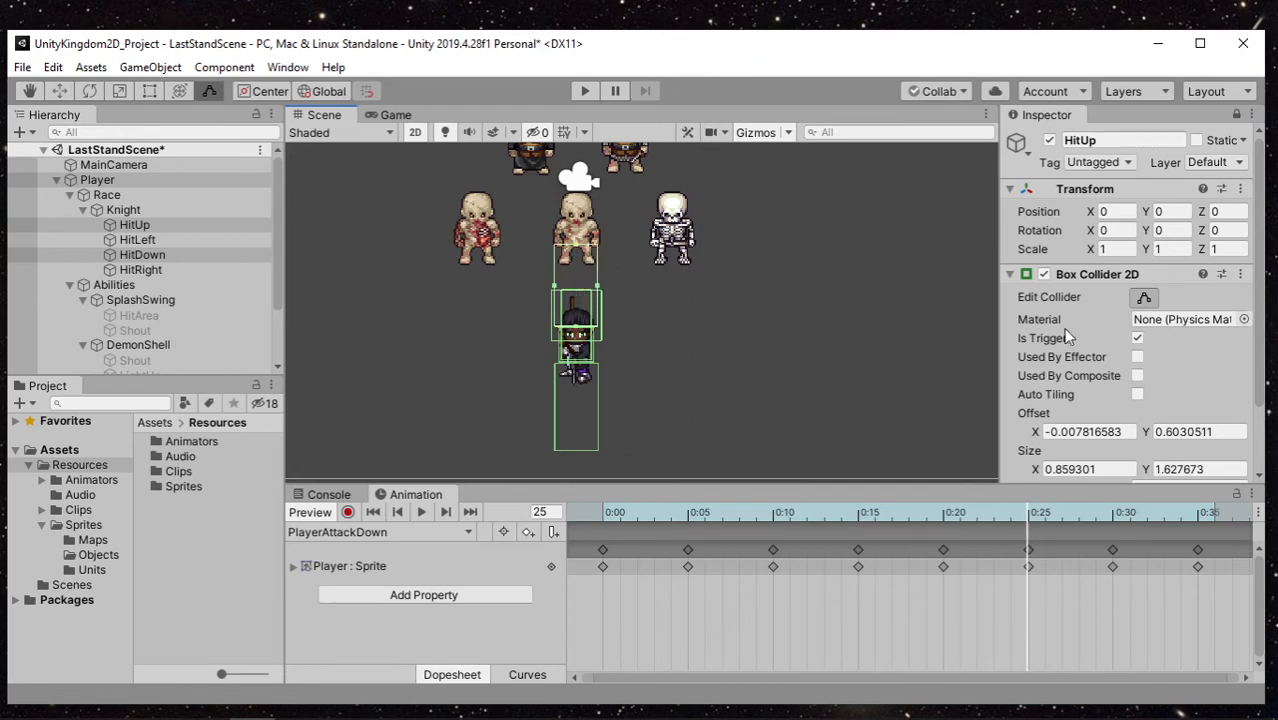
Unlock the Inspector and finish editing the HitUp collider
left_click(1236, 114)
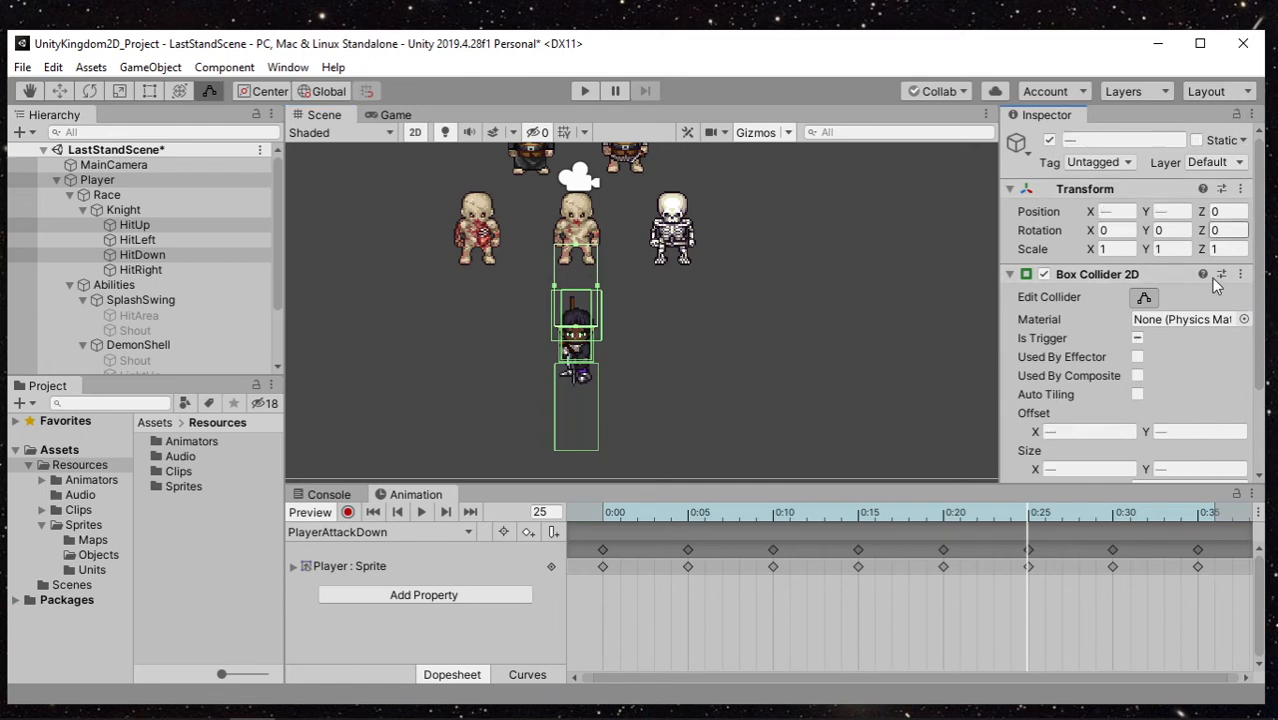
left_click(1144, 297)
left_click(132, 270, "ctrl")
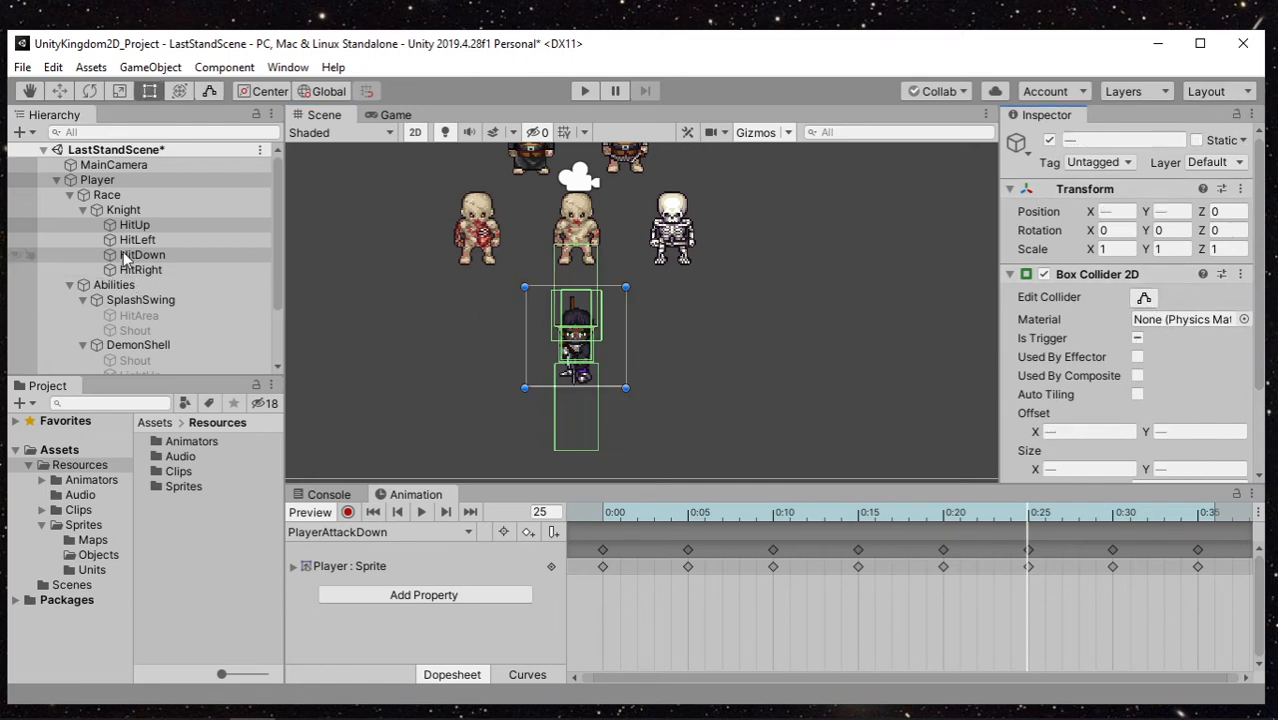
left_click(145, 241)
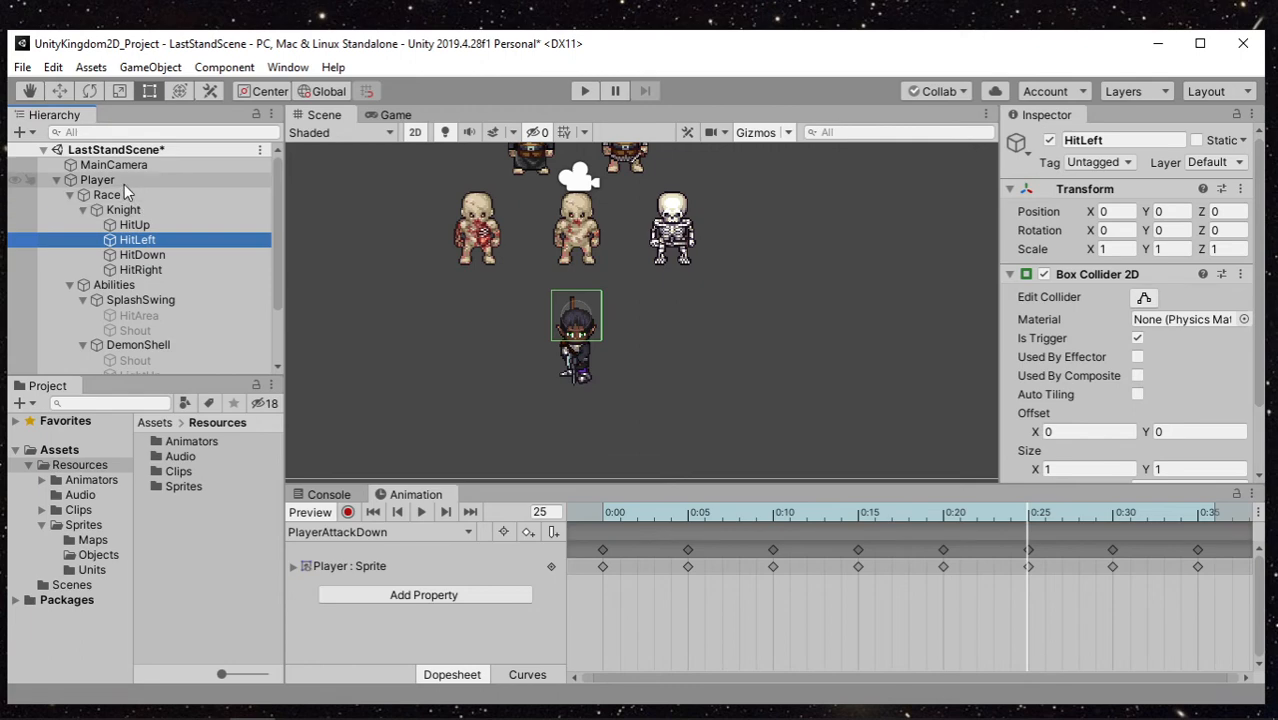
left_click(98, 180, "ctrl")
left_click(135, 225, "ctrl")
left_click(150, 270, "ctrl")
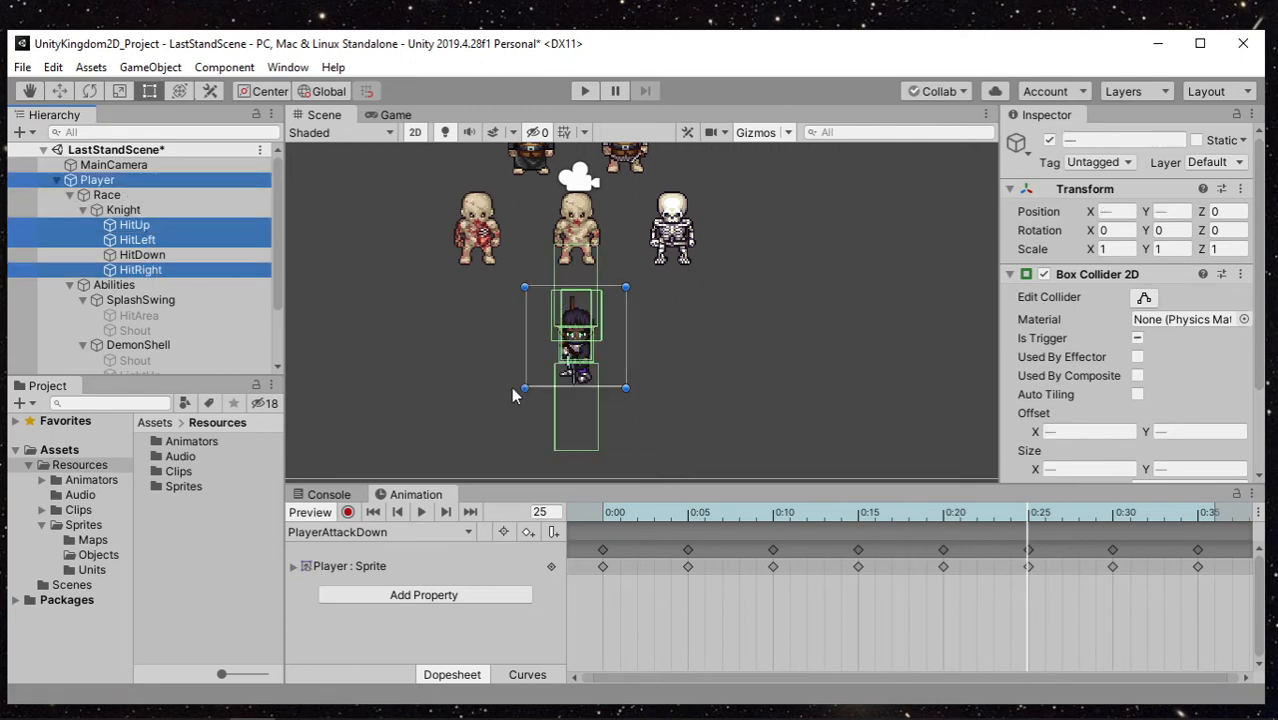
left_click(150, 255)
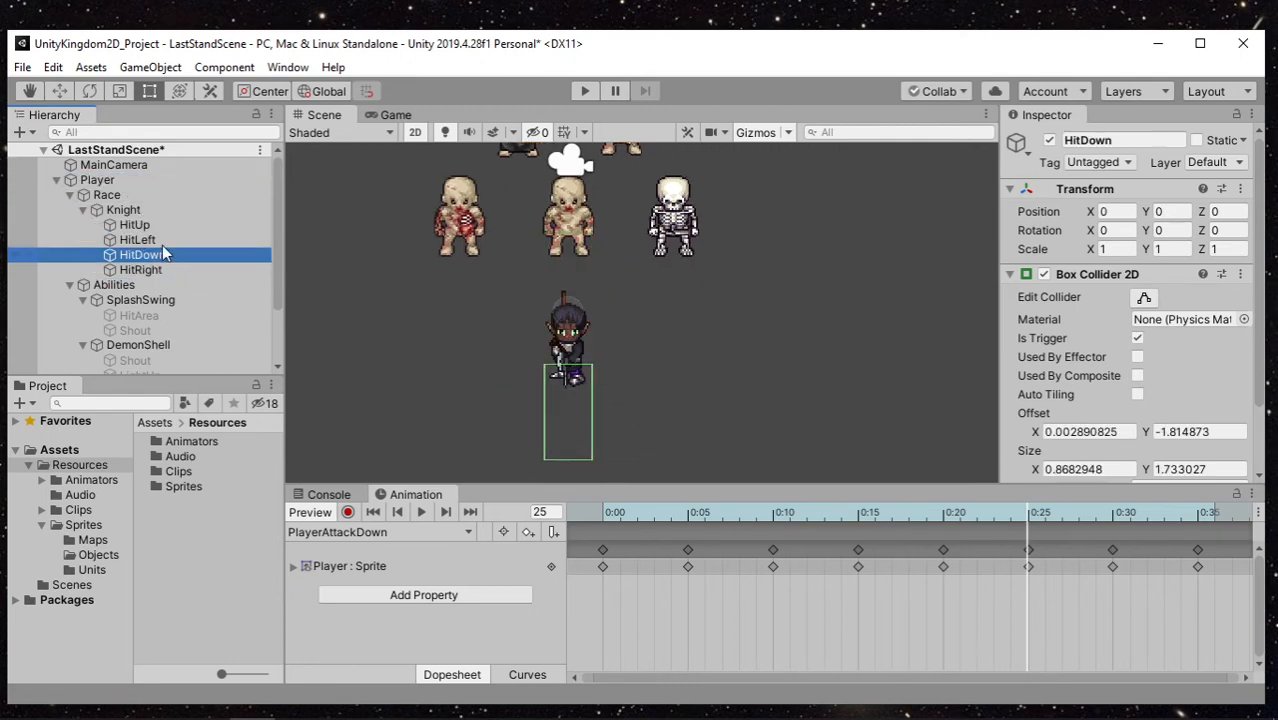
Lock the Inspector on HitLeft and show the HitUp, HitDown and Player colliders alongside it
left_click(137, 240)
left_click(1237, 114)
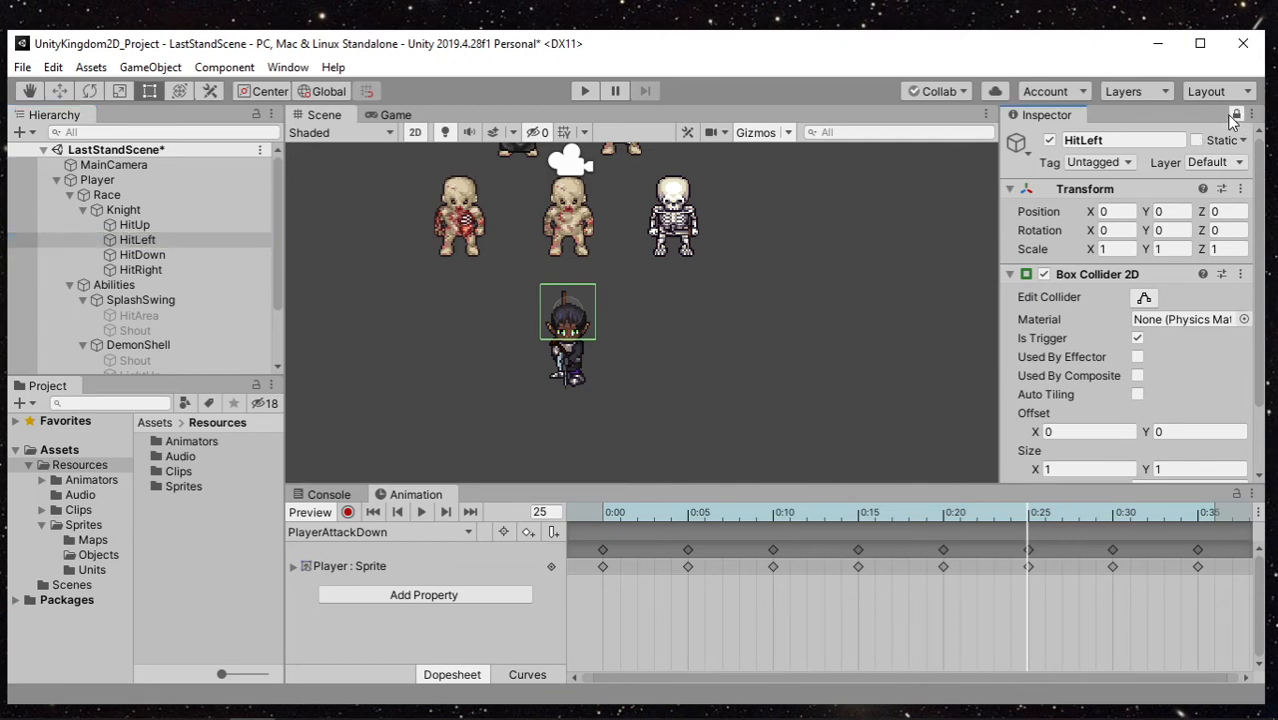
left_click(147, 255, "ctrl")
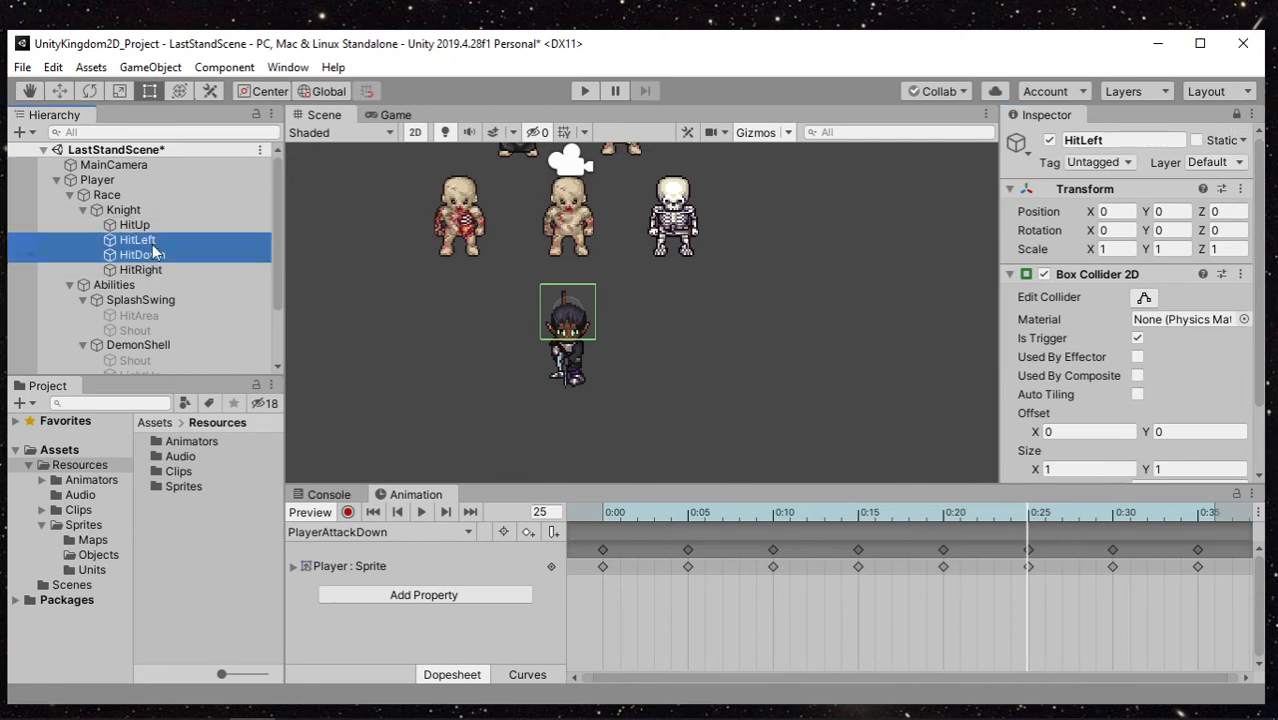
left_click(145, 226, "ctrl")
left_click(139, 182, "ctrl")
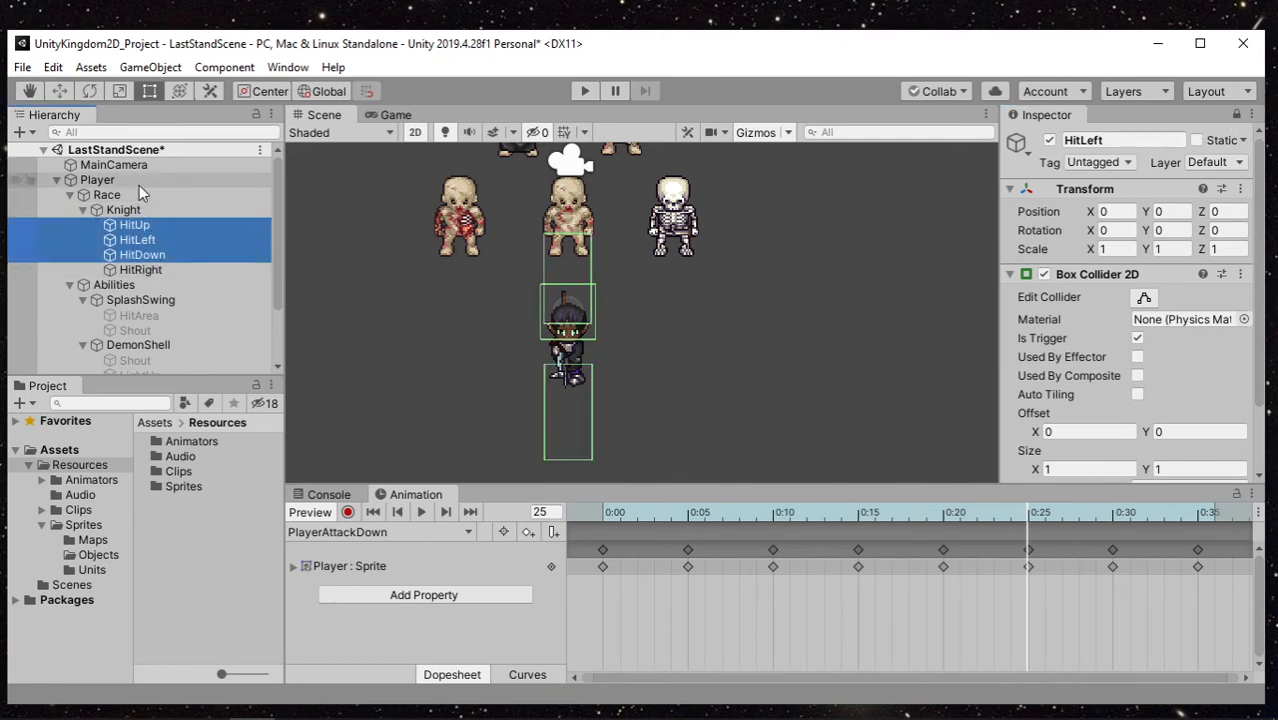
scroll(548, 343, "up", 2)
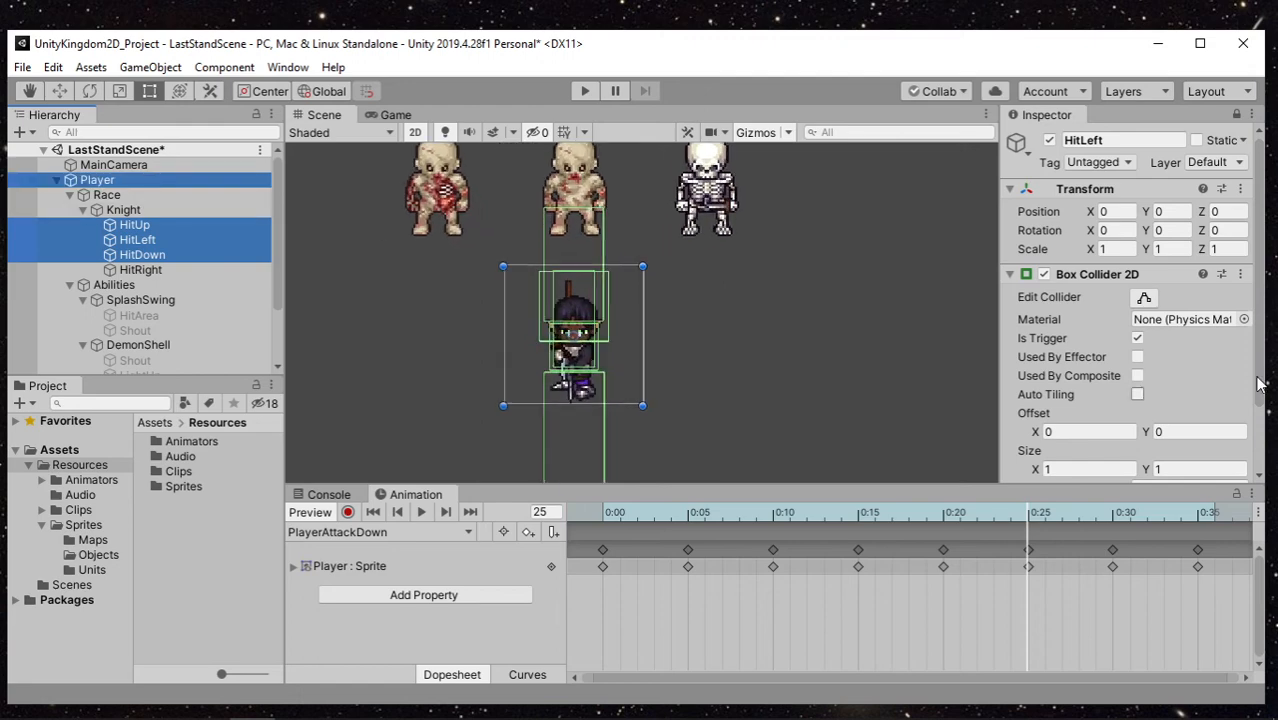
Start editing the HitLeft collider and extend its left edge outward to a width of about 2.51
left_click(1144, 297)
scroll(606, 361, "up", 2)
middle_click_drag(606, 361, 760, 358)
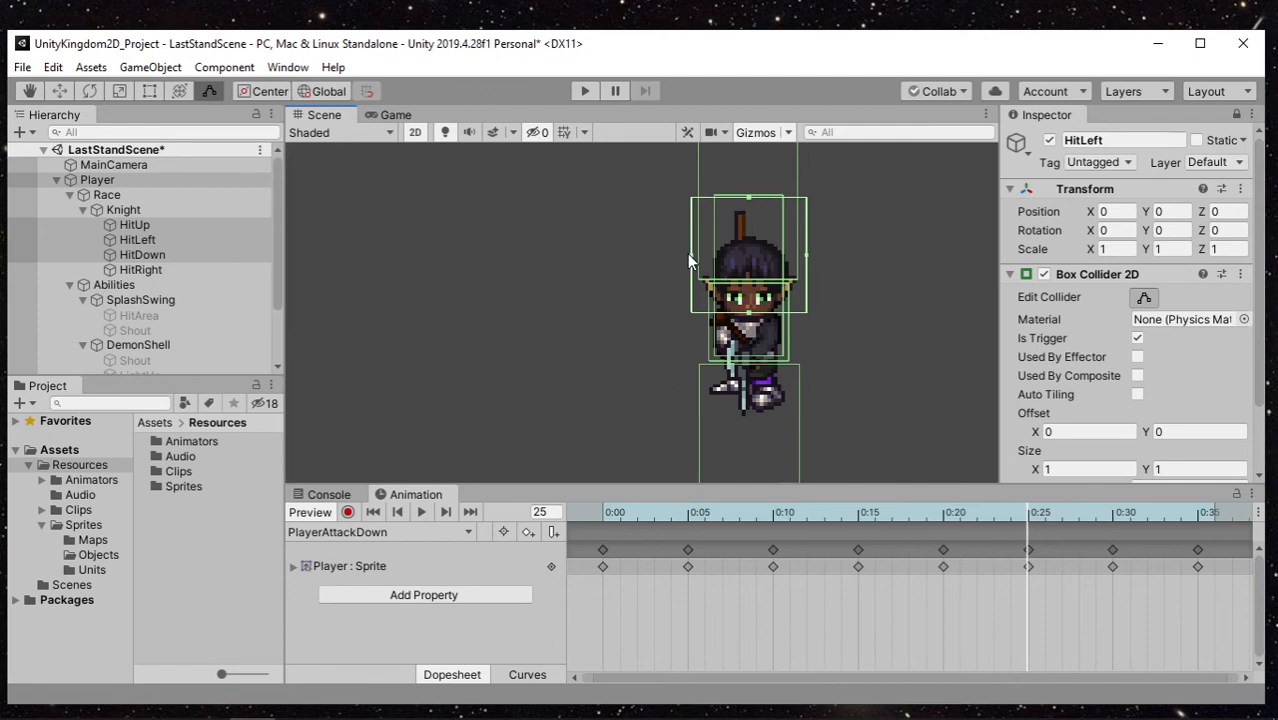
left_click_drag(688, 255, 516, 254)
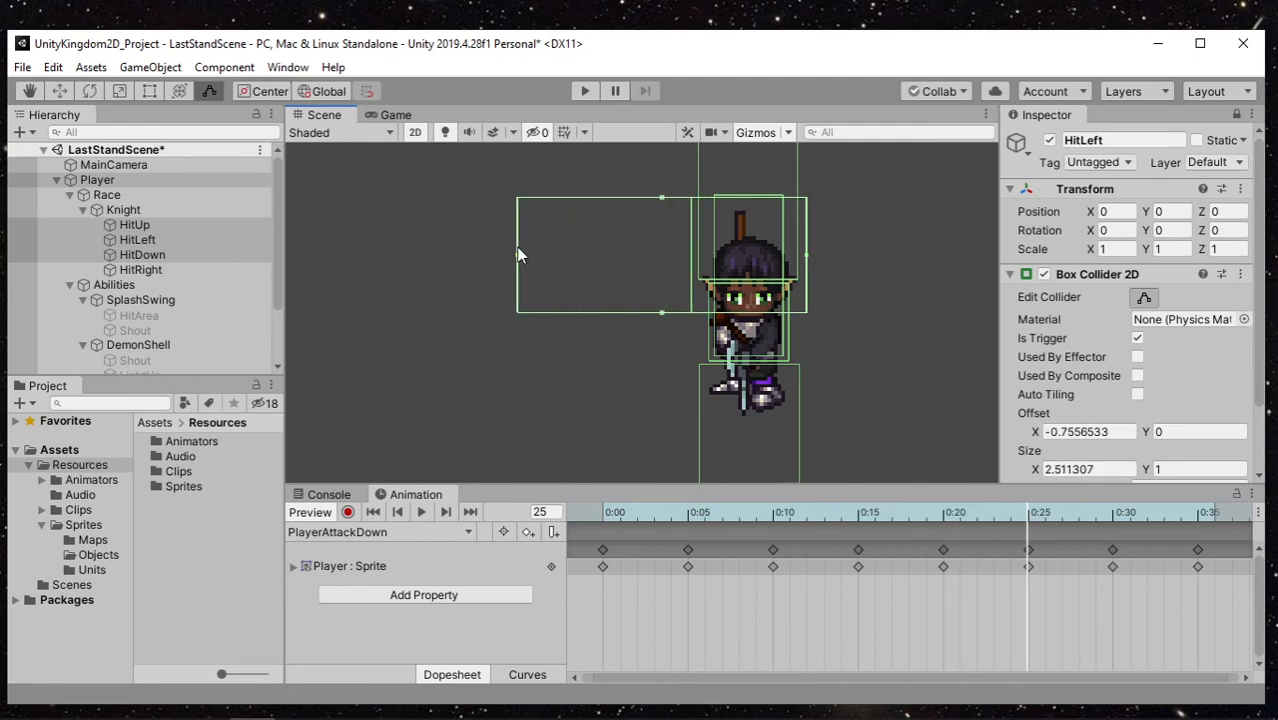
Switch the animation preview to the PlayerAttackLeft clip and show frame 20
left_click(379, 533)
left_click(358, 230)
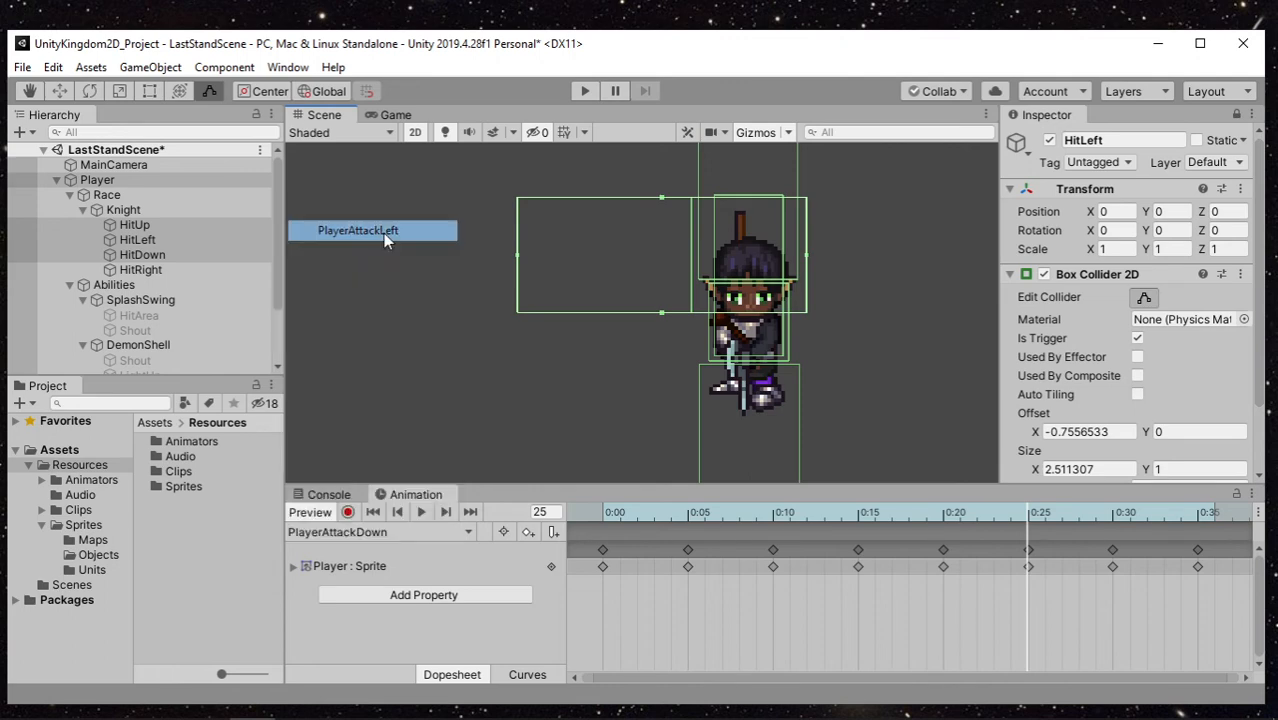
left_click_drag(850, 512, 948, 520)
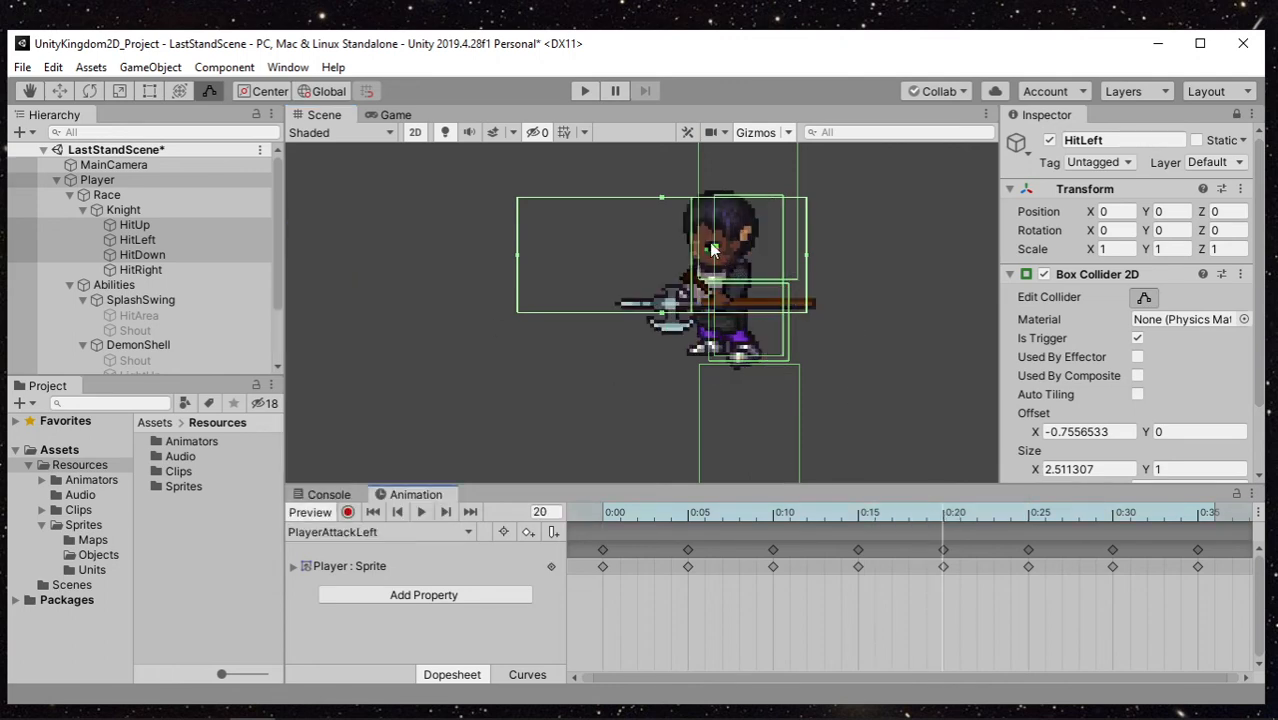
Fit the HitLeft collider beside the player's lower body at axe height, about 1.68 wide and 0.73 high
left_click_drag(662, 198, 670, 363)
left_click_drag(806, 321, 695, 325)
left_click_drag(521, 326, 500, 321)
scroll(597, 397, "down", 3)
middle_click_drag(714, 399, 673, 389)
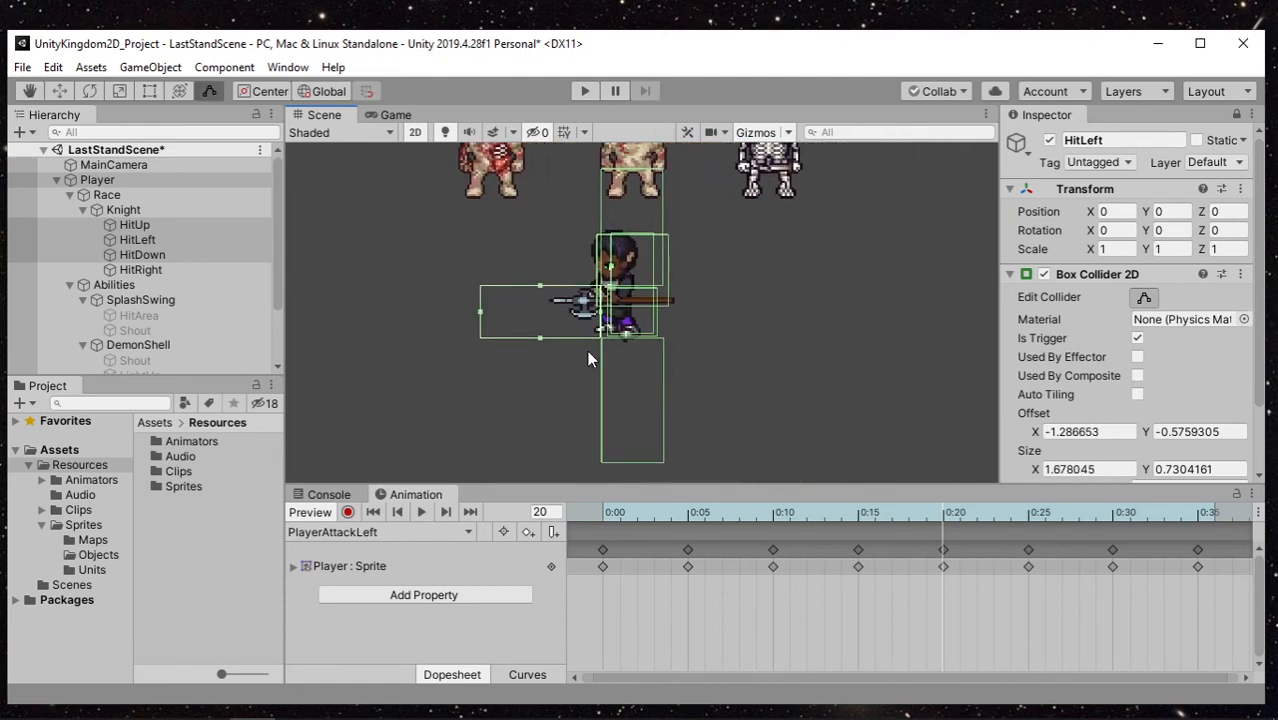
Enlarge the HitLeft collider to about 1.88 wide and 0.85 high by adjusting its left, top and bottom edges
left_click_drag(479, 311, 473, 313)
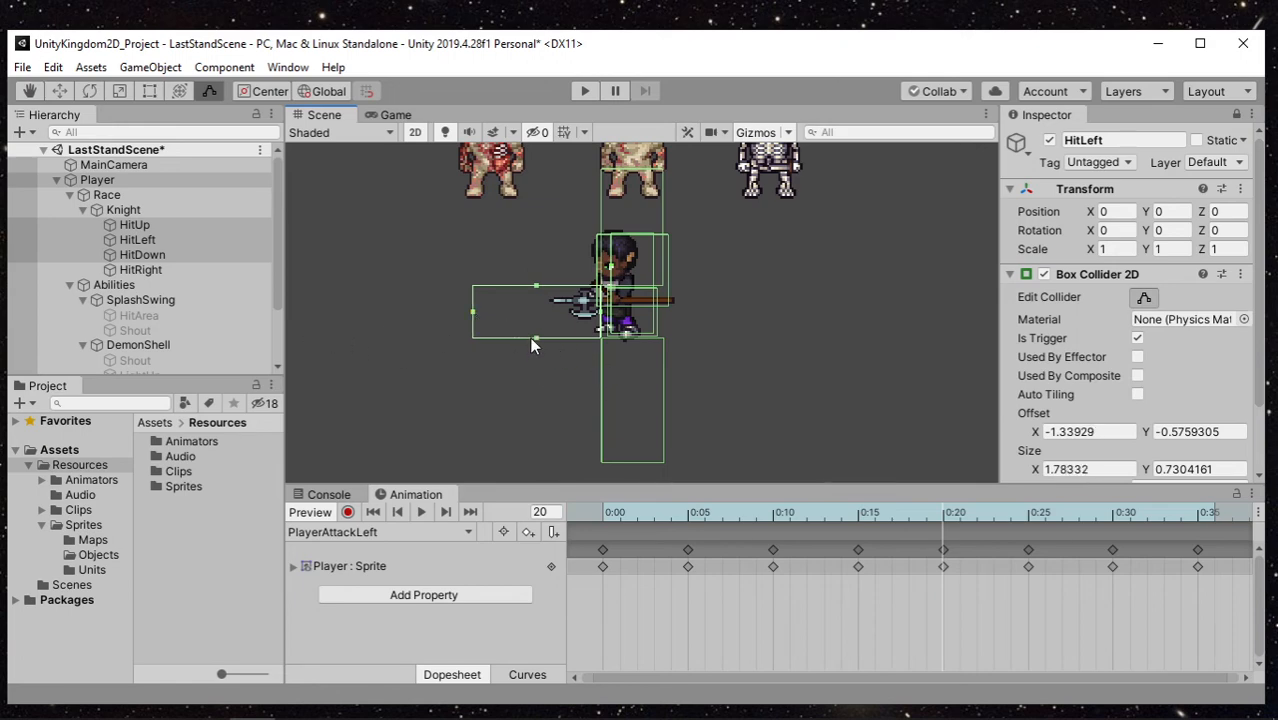
left_click_drag(532, 341, 536, 347)
left_click_drag(536, 284, 536, 279)
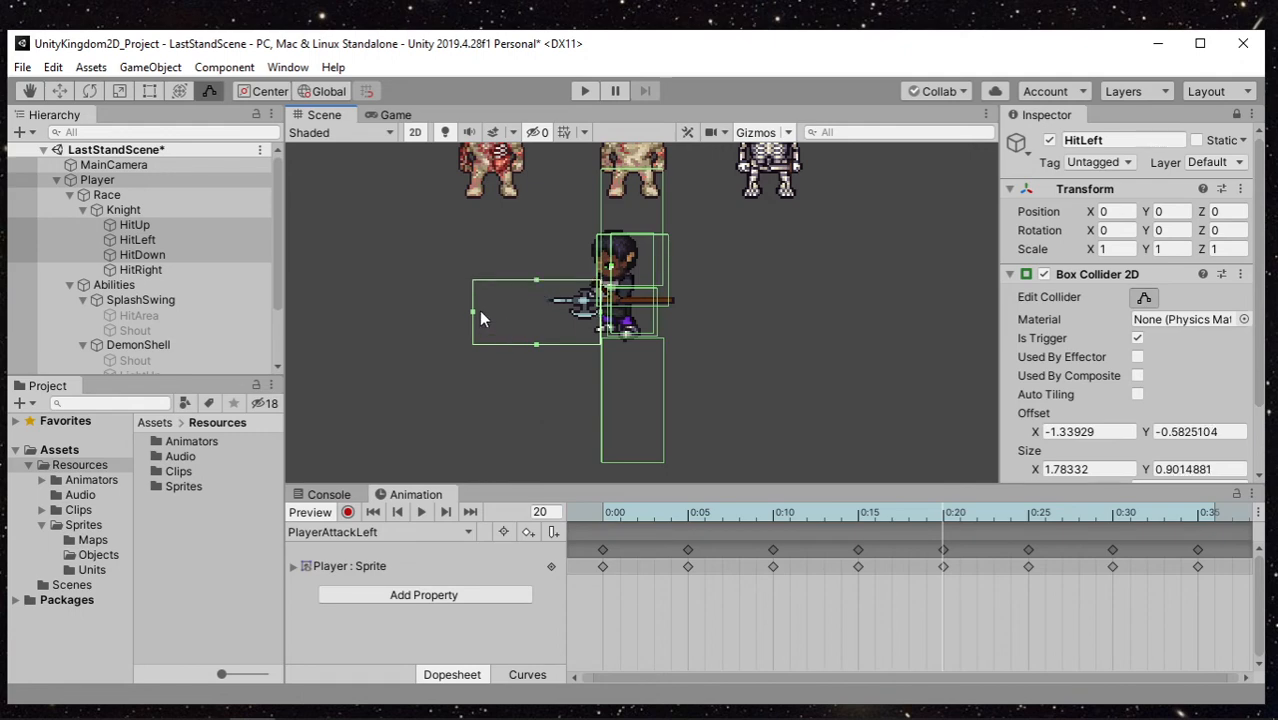
left_click_drag(473, 313, 466, 313)
left_click_drag(533, 342, 534, 340)
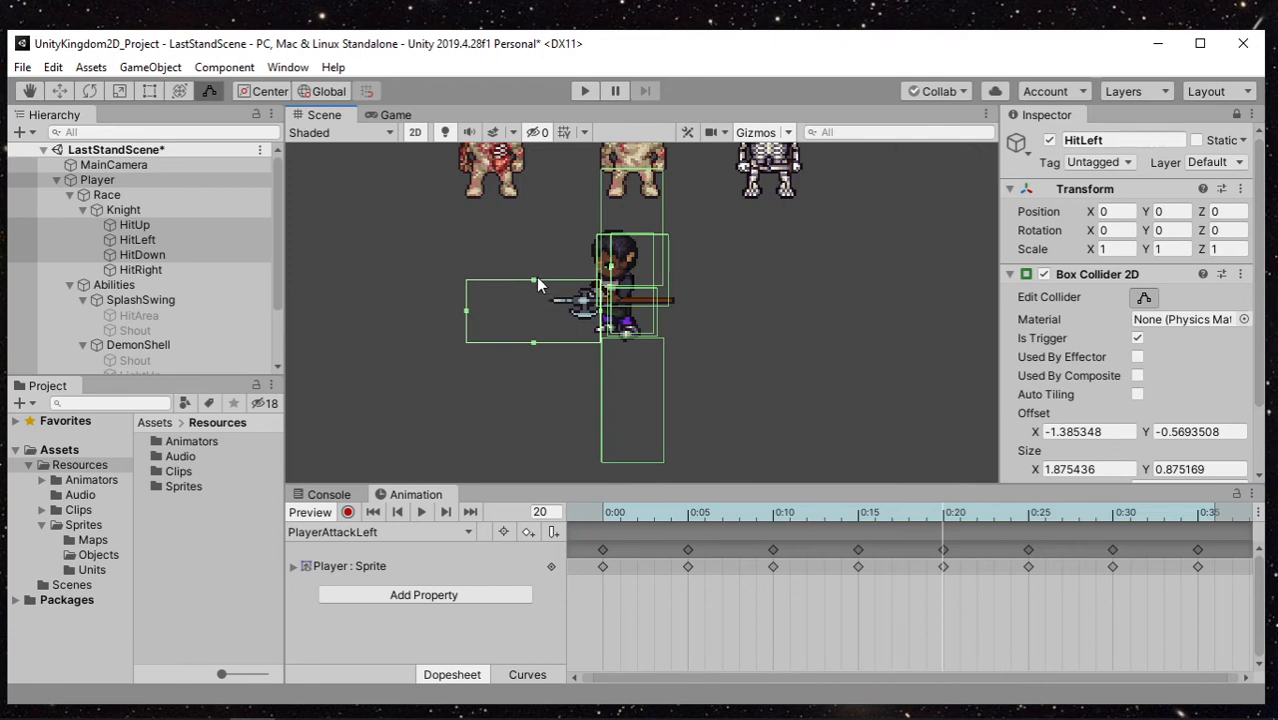
left_click_drag(534, 280, 534, 282)
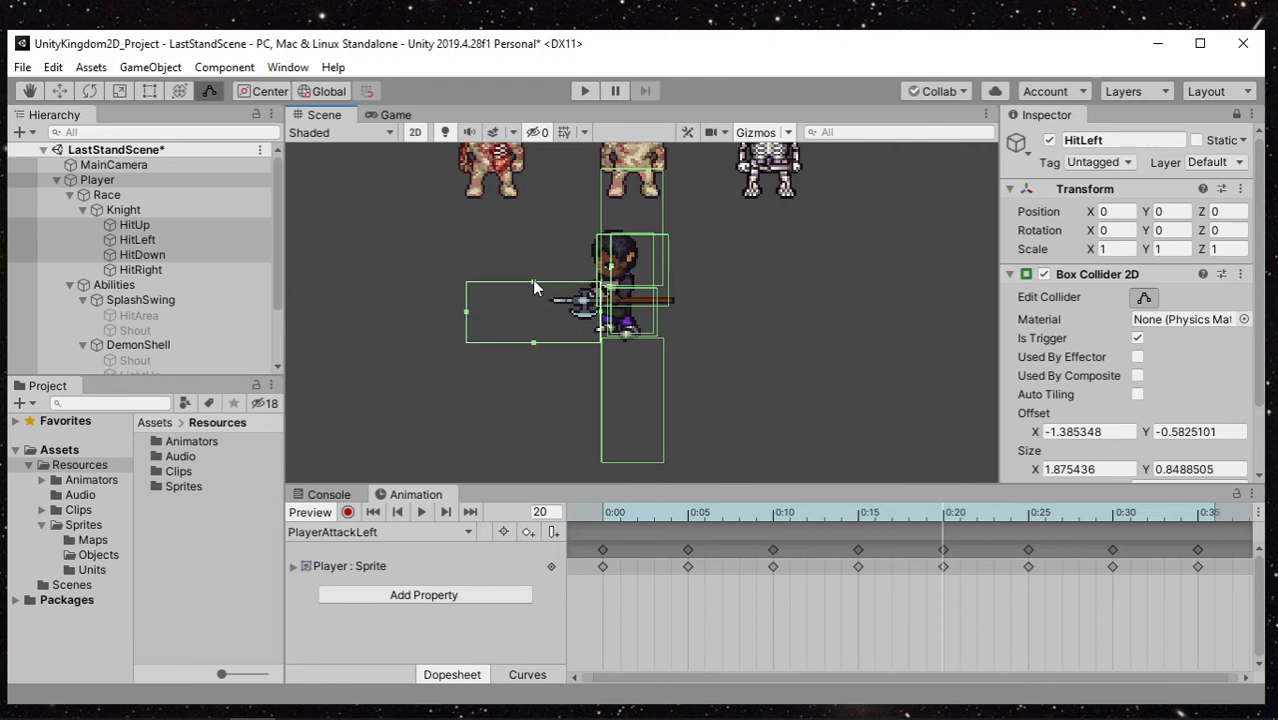
Unlock the Inspector, add HitRight to the collider selection, relock it on the whole group and make HitRight the active object
left_click(1236, 114)
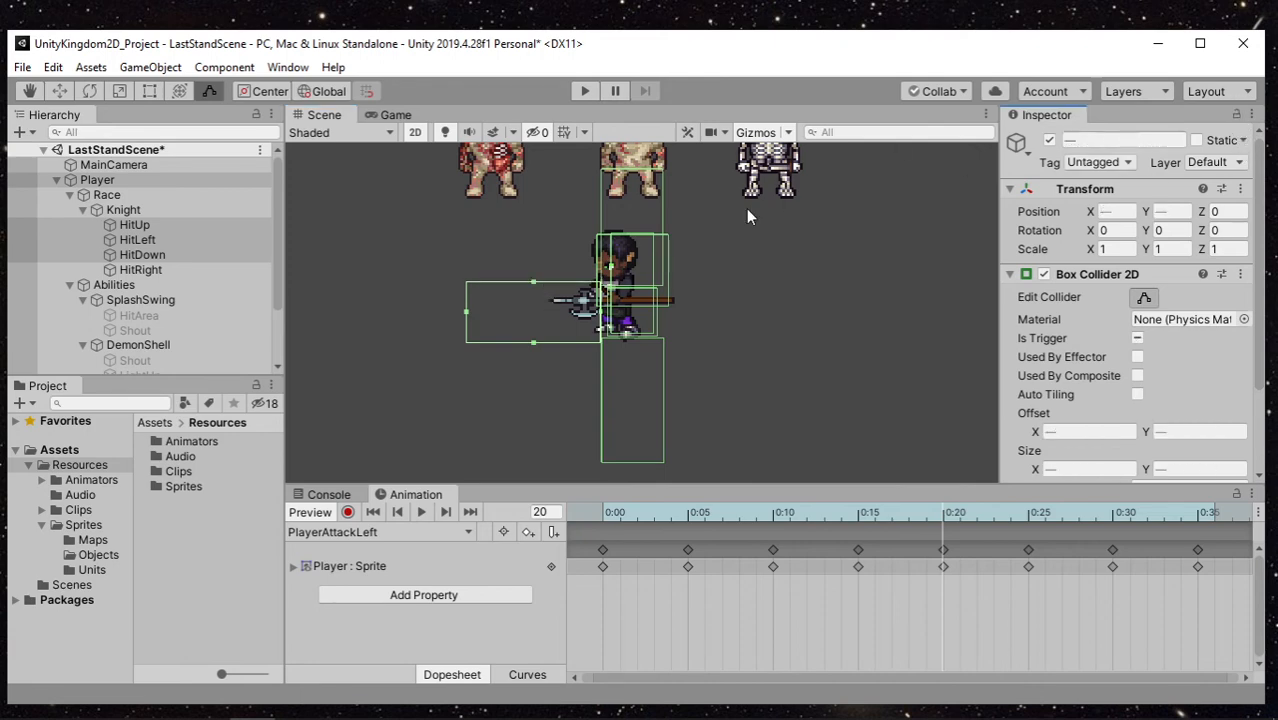
left_click(179, 268)
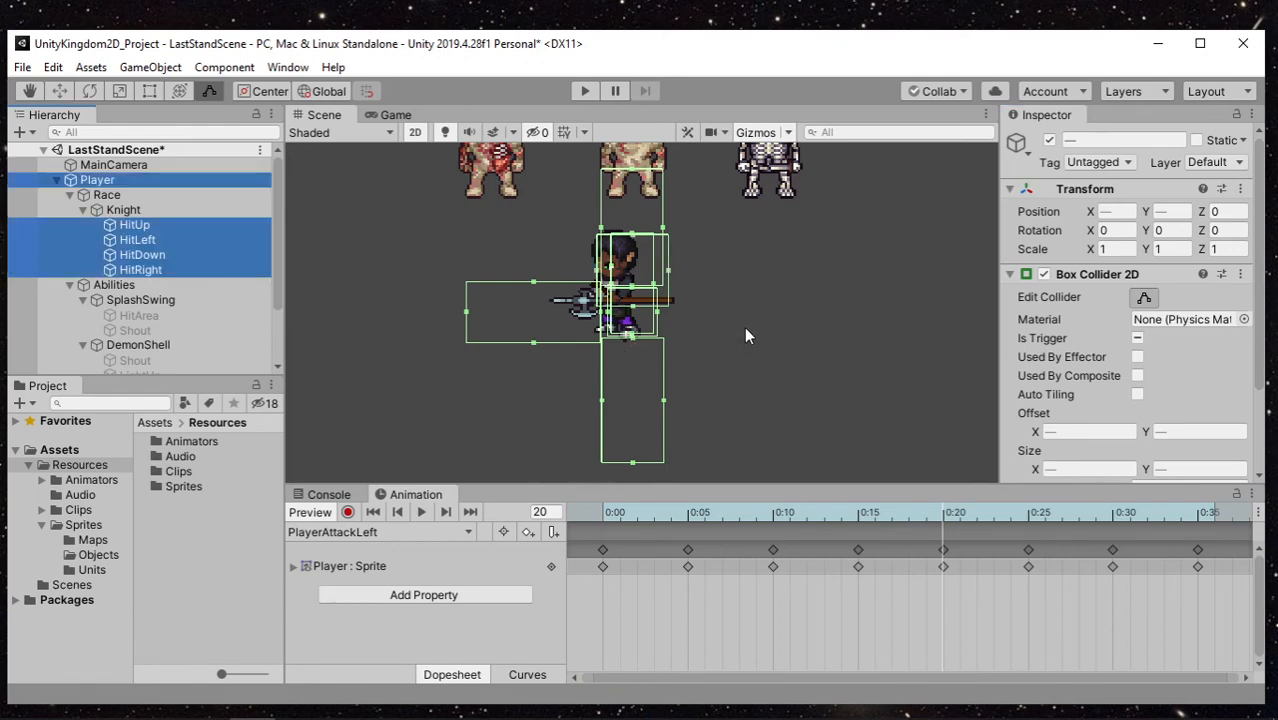
left_click(1238, 116)
scroll(539, 300, "up", 4)
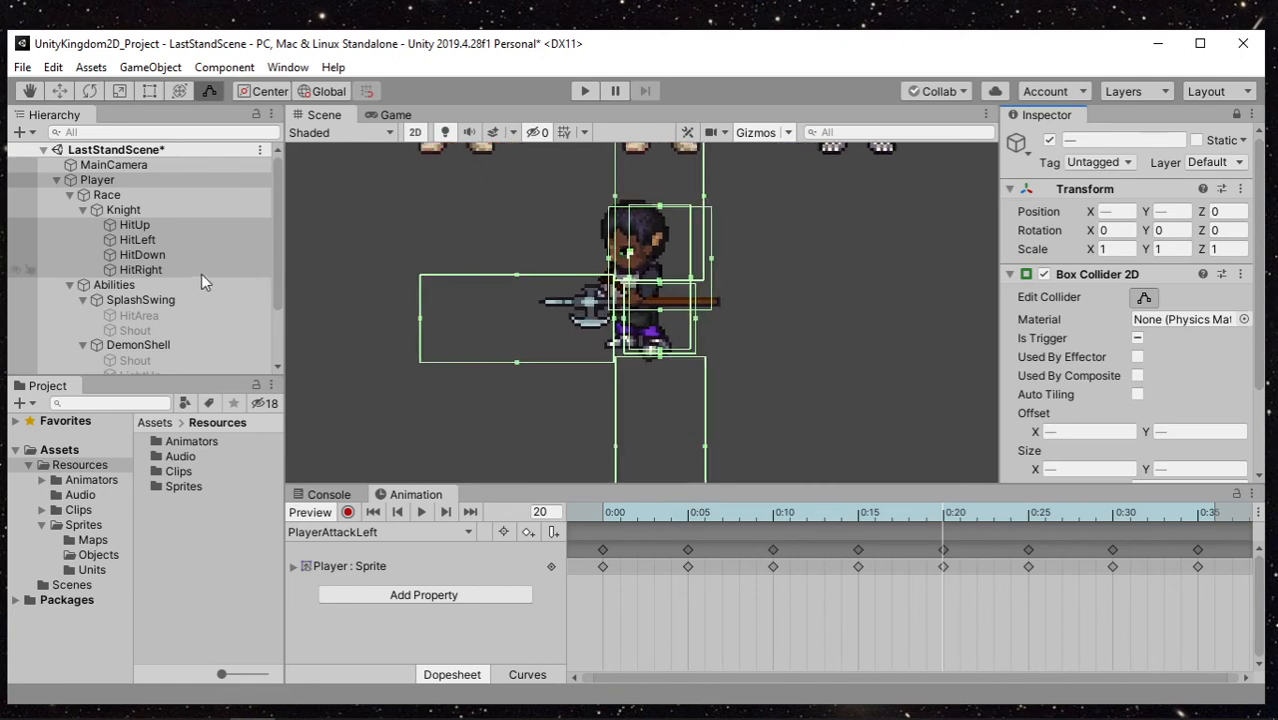
left_click(172, 270)
middle_click_drag(733, 371, 610, 358)
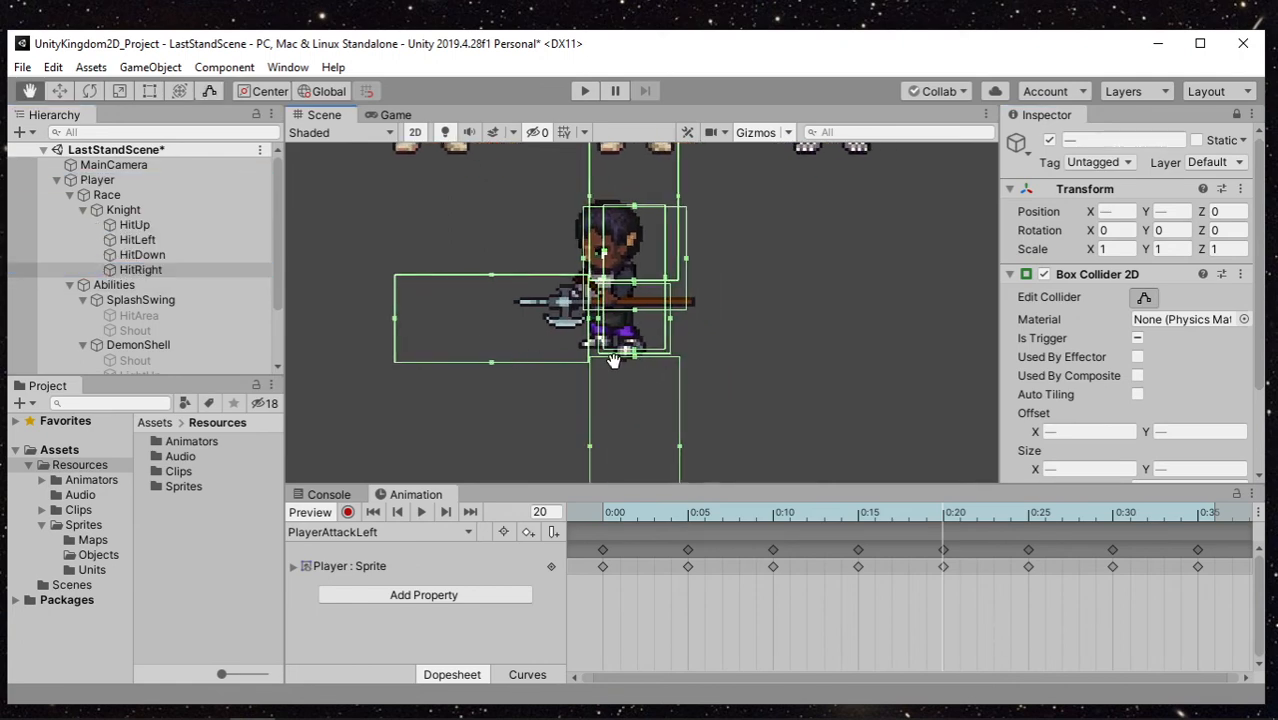
scroll(610, 358, "up", 5)
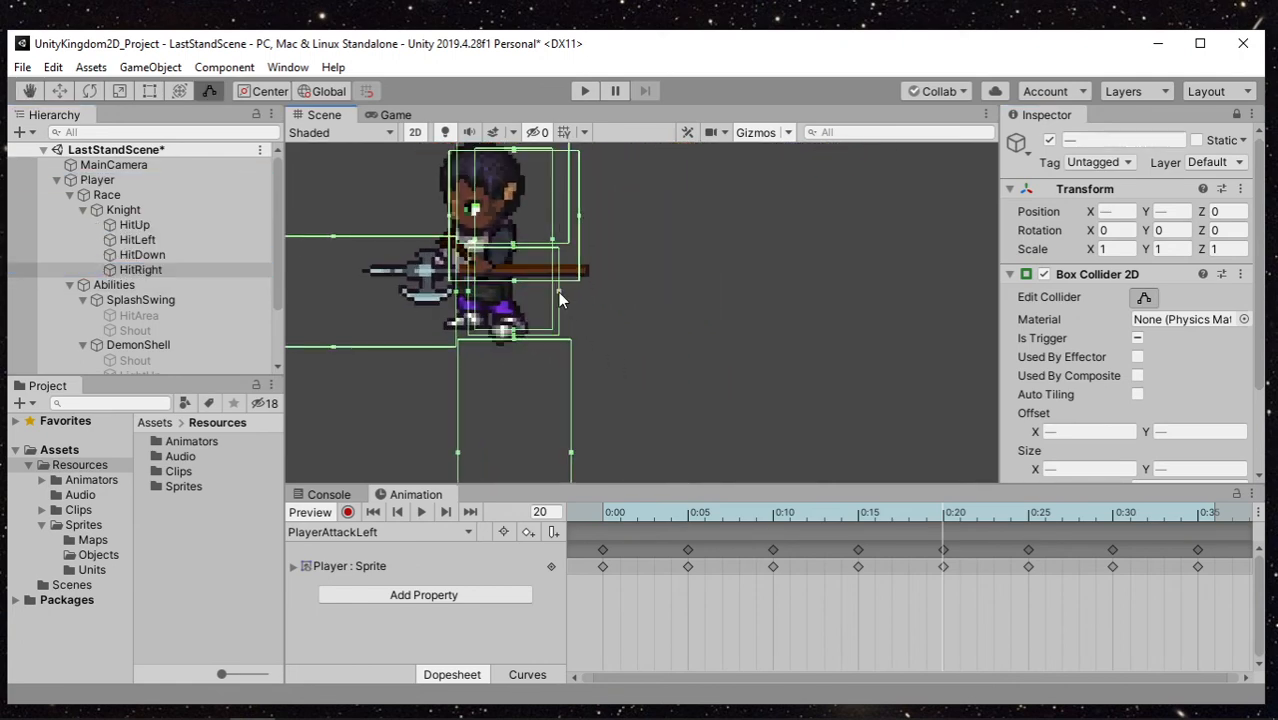
Reshape the HitRight collider to extend from the player's right side, mirroring HitLeft's height and reach
middle_click_drag(593, 227, 581, 258)
left_click_drag(567, 255, 780, 268)
left_click_drag(440, 255, 558, 277)
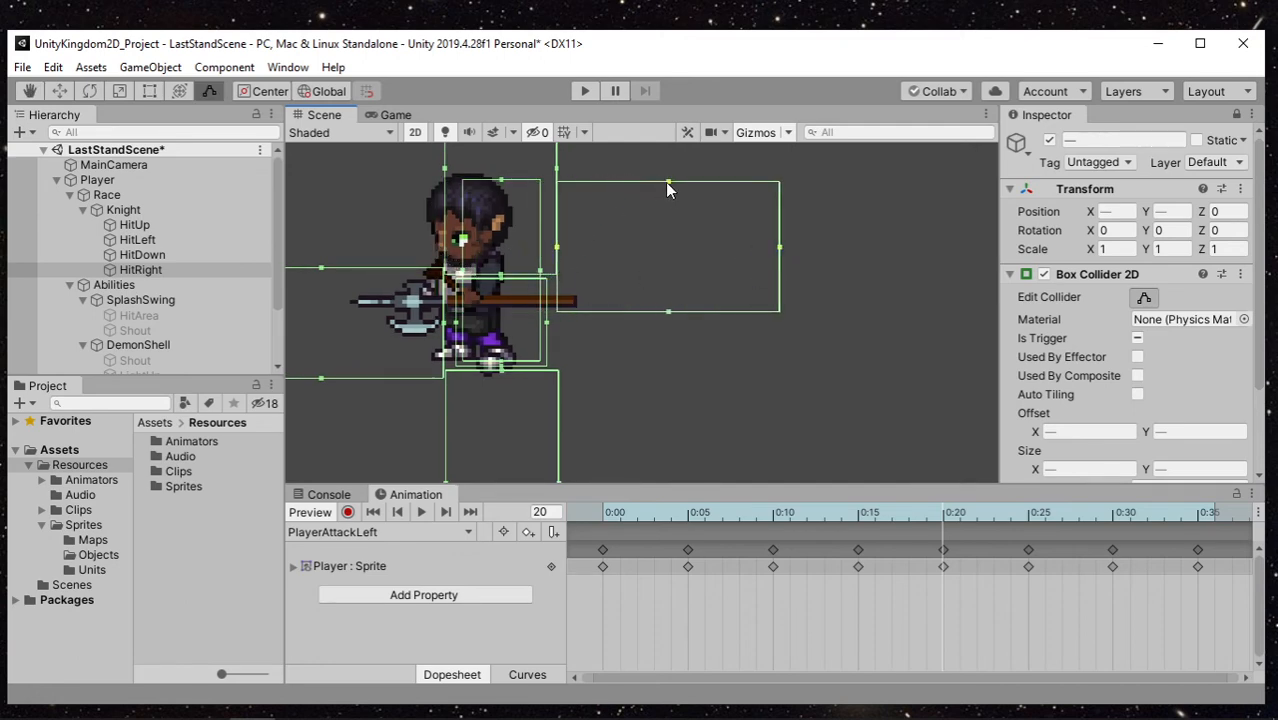
left_click_drag(667, 182, 663, 375)
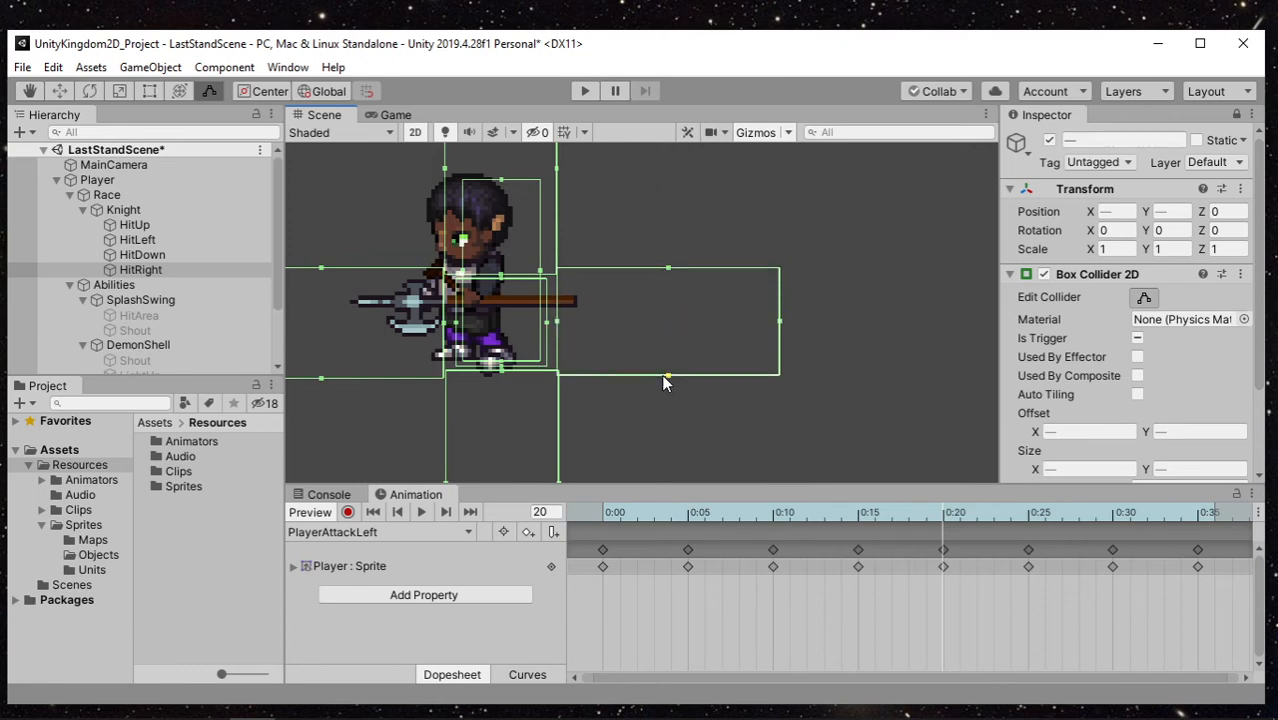
scroll(655, 338, "down", 1)
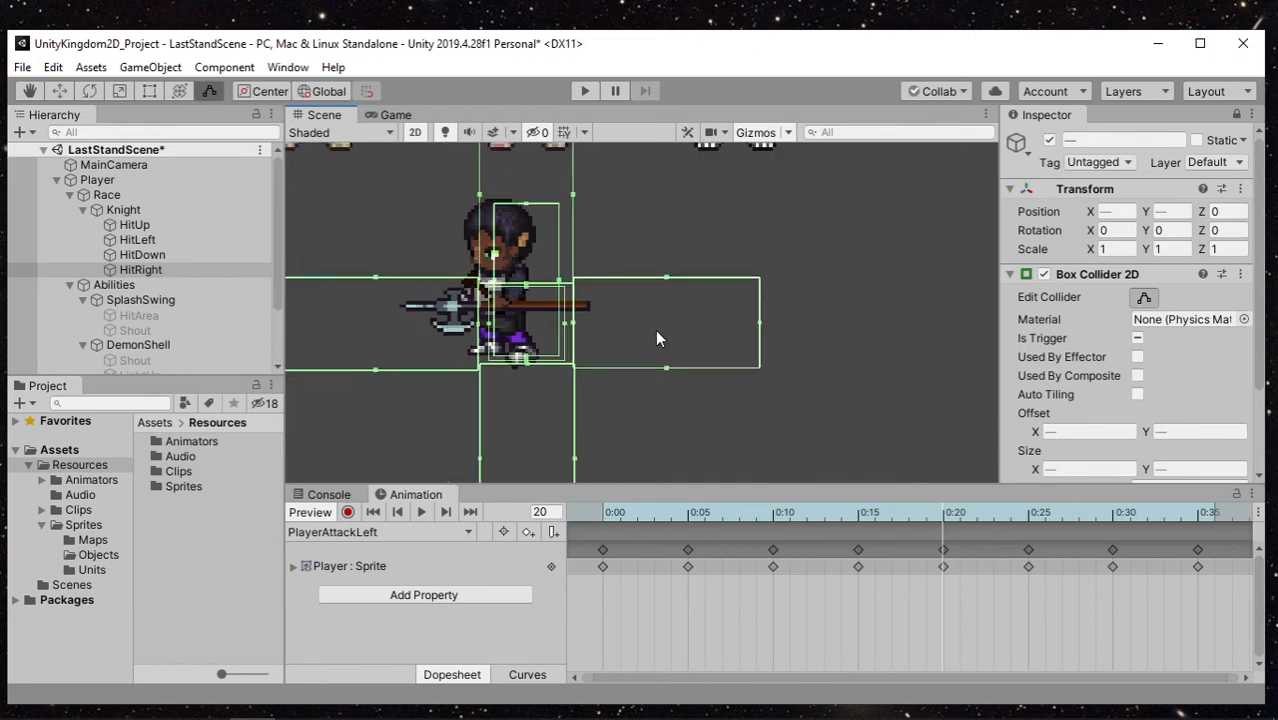
scroll(655, 338, "down", 2)
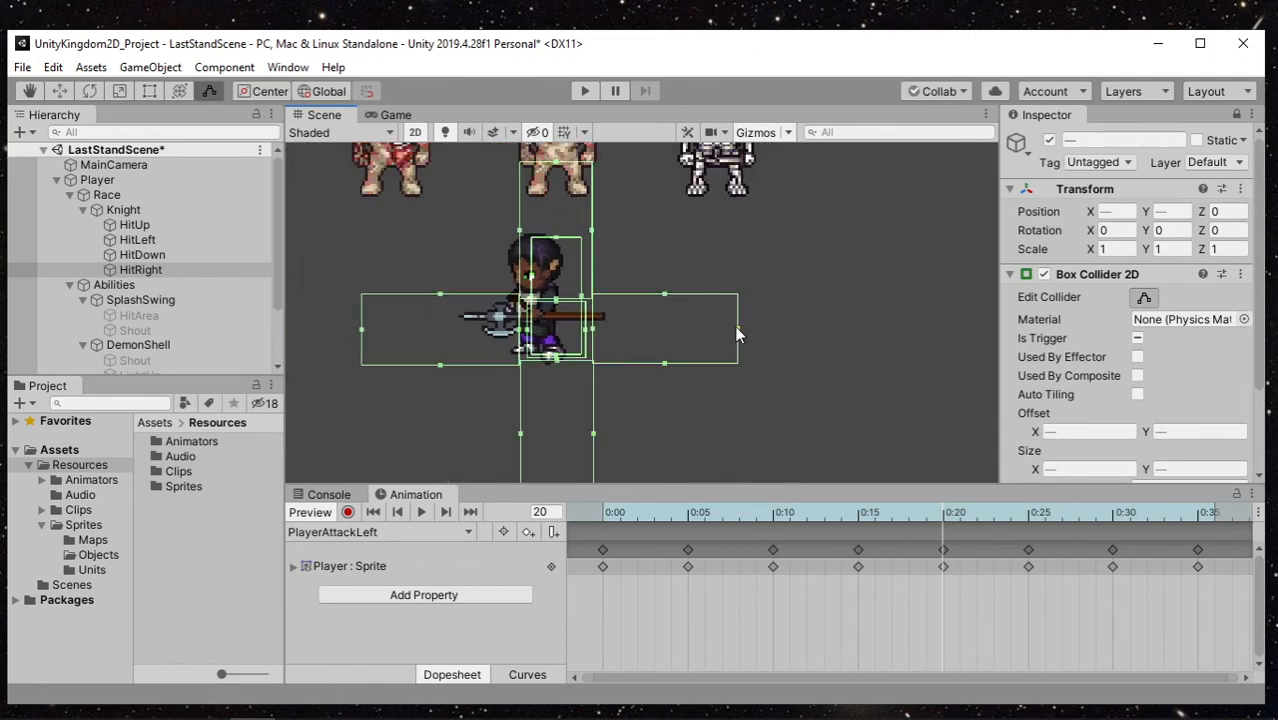
left_click_drag(735, 329, 751, 329)
scroll(626, 339, "down", 2)
middle_click_drag(641, 386, 622, 362)
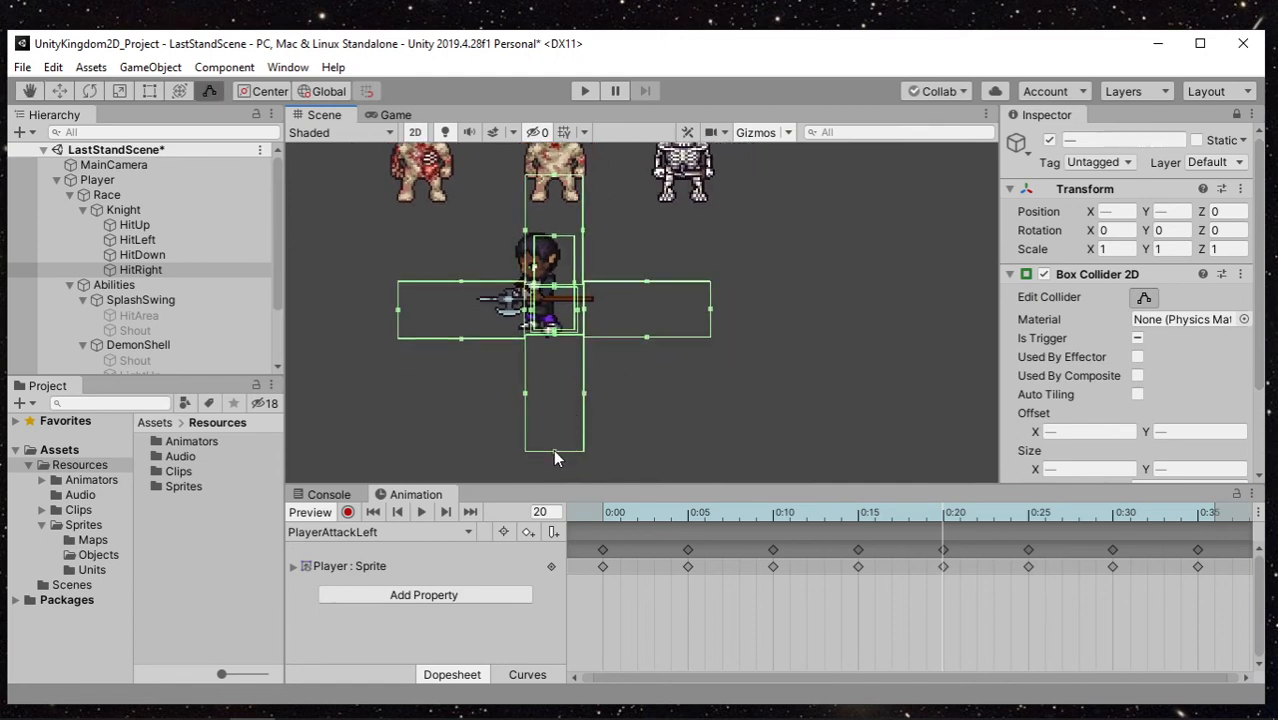
Even out the cross of hit areas by slightly widening HitDown and HitUp and adjusting the outer ends of HitDown, HitUp and HitLeft
left_click_drag(584, 389, 522, 389)
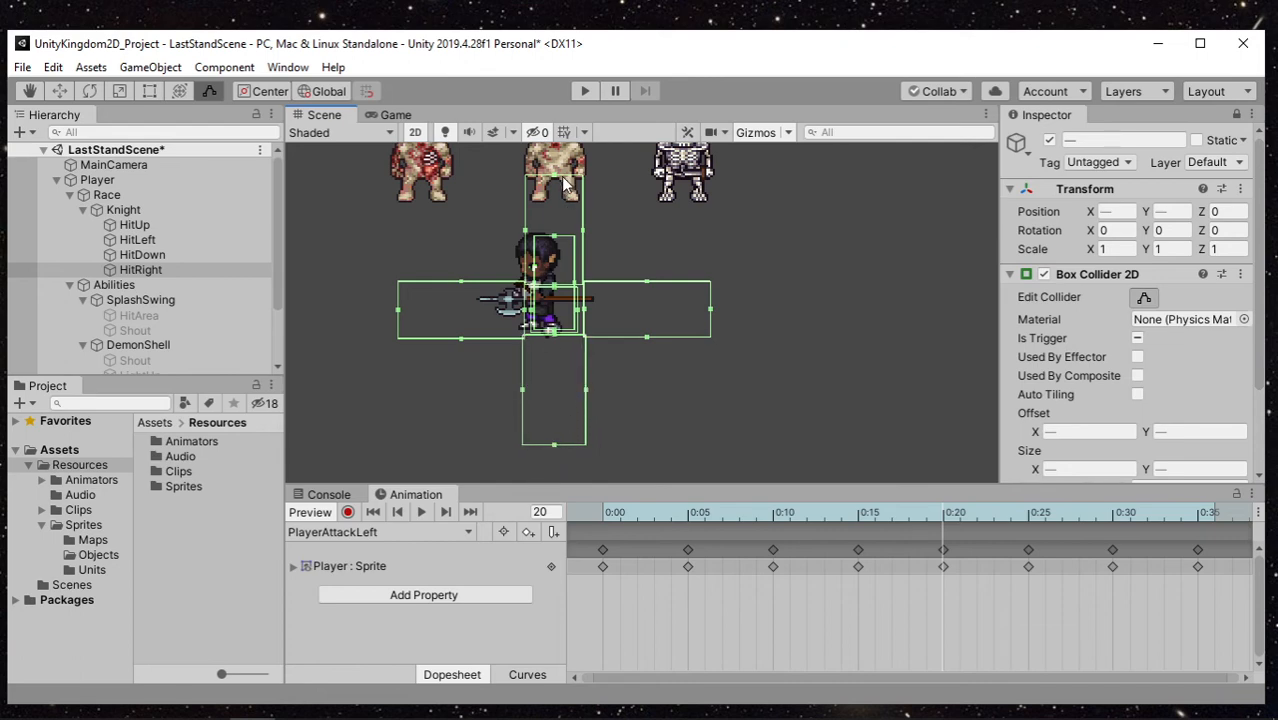
left_click_drag(529, 236, 525, 236)
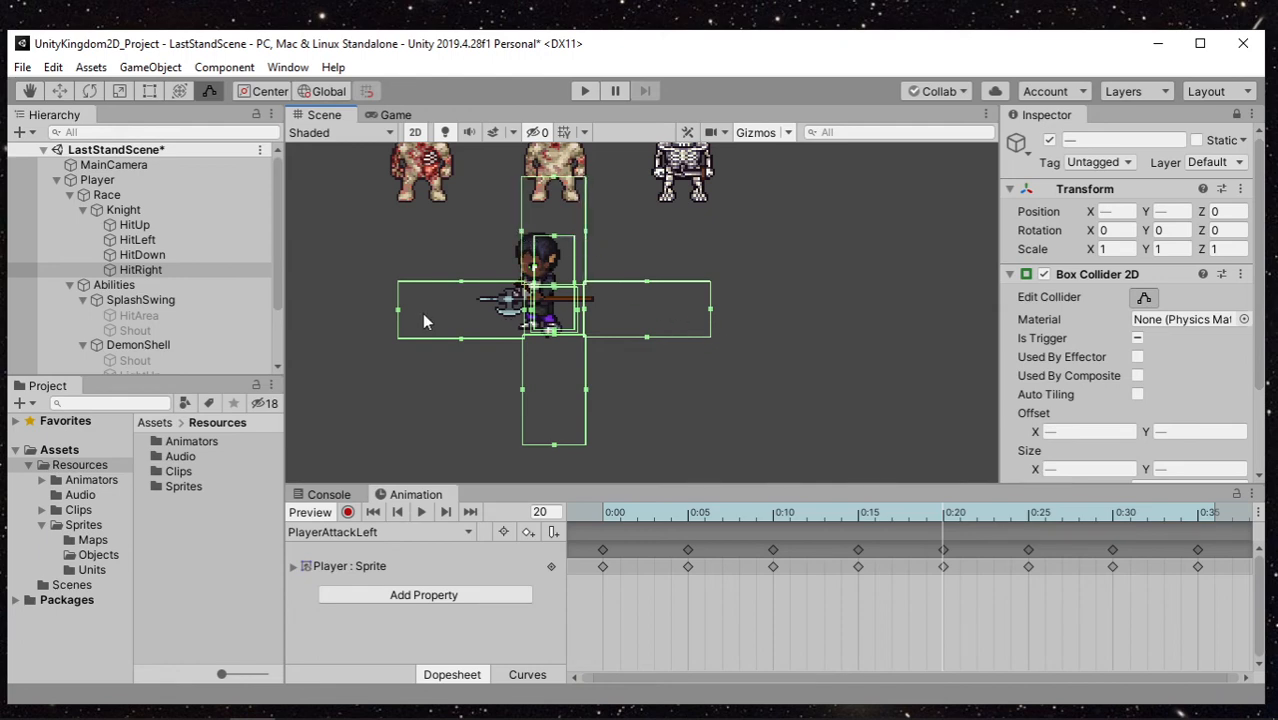
left_click_drag(397, 311, 400, 311)
scroll(1190, 358, "down", 3)
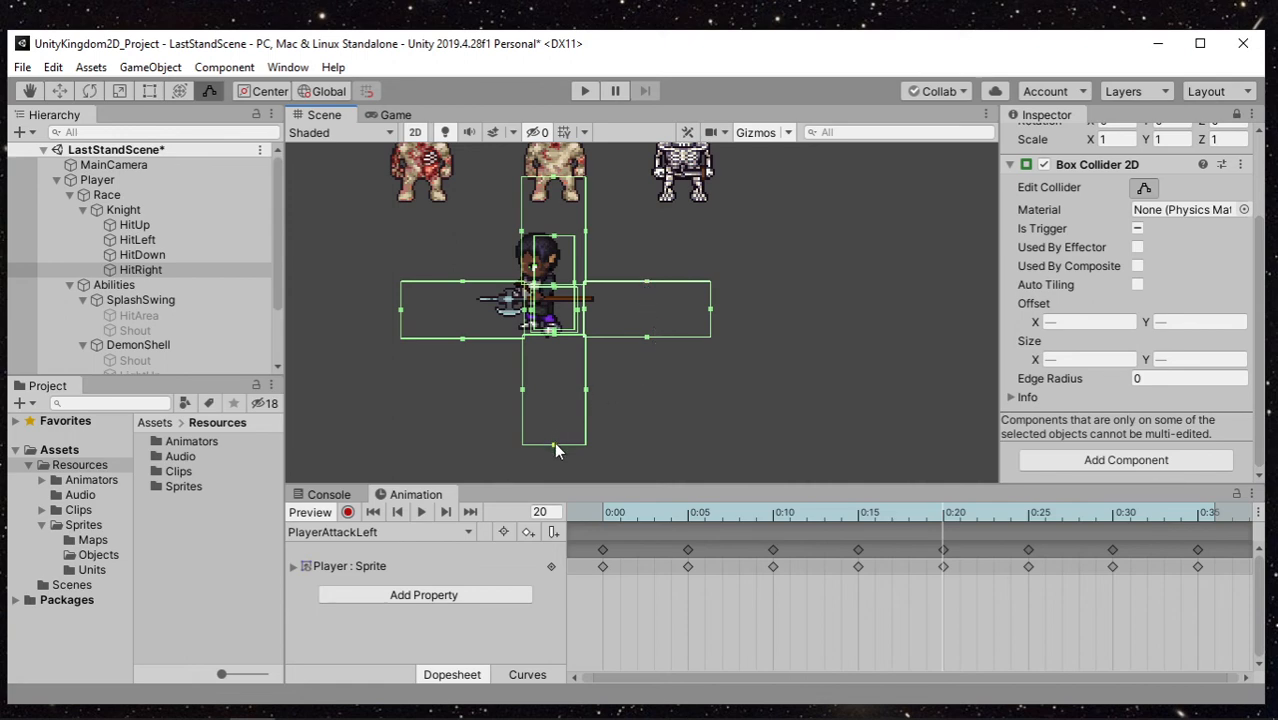
left_click_drag(554, 444, 555, 449)
Unlock the Inspector, select the Player and switch the animation preview to the PlayerIdleDown clip
left_click(1236, 114)
left_click(104, 180)
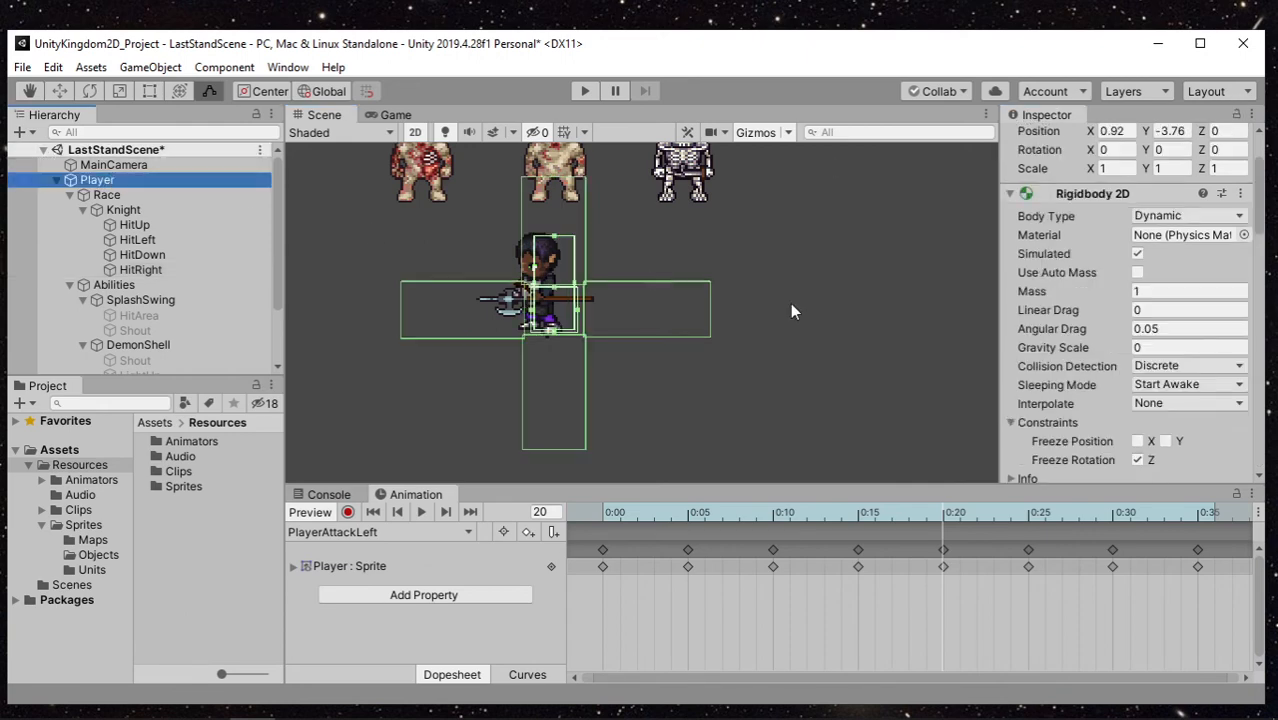
middle_click_drag(740, 330, 810, 343)
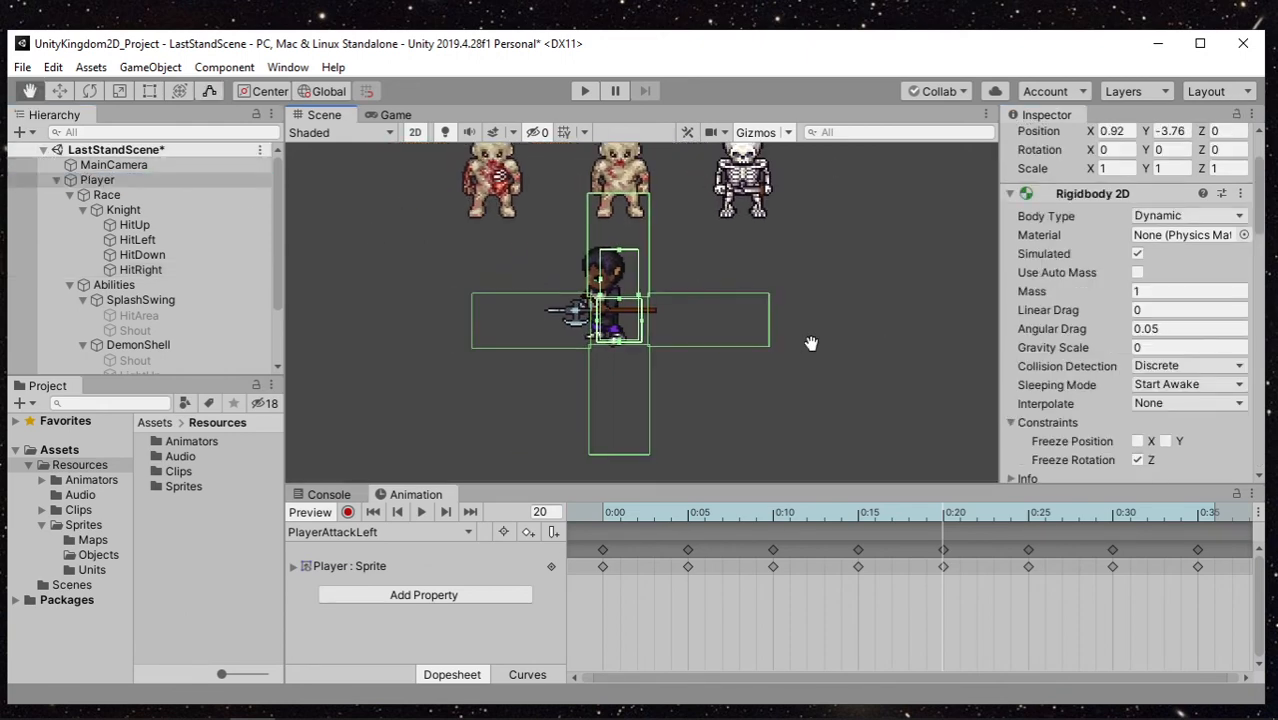
left_click(362, 532)
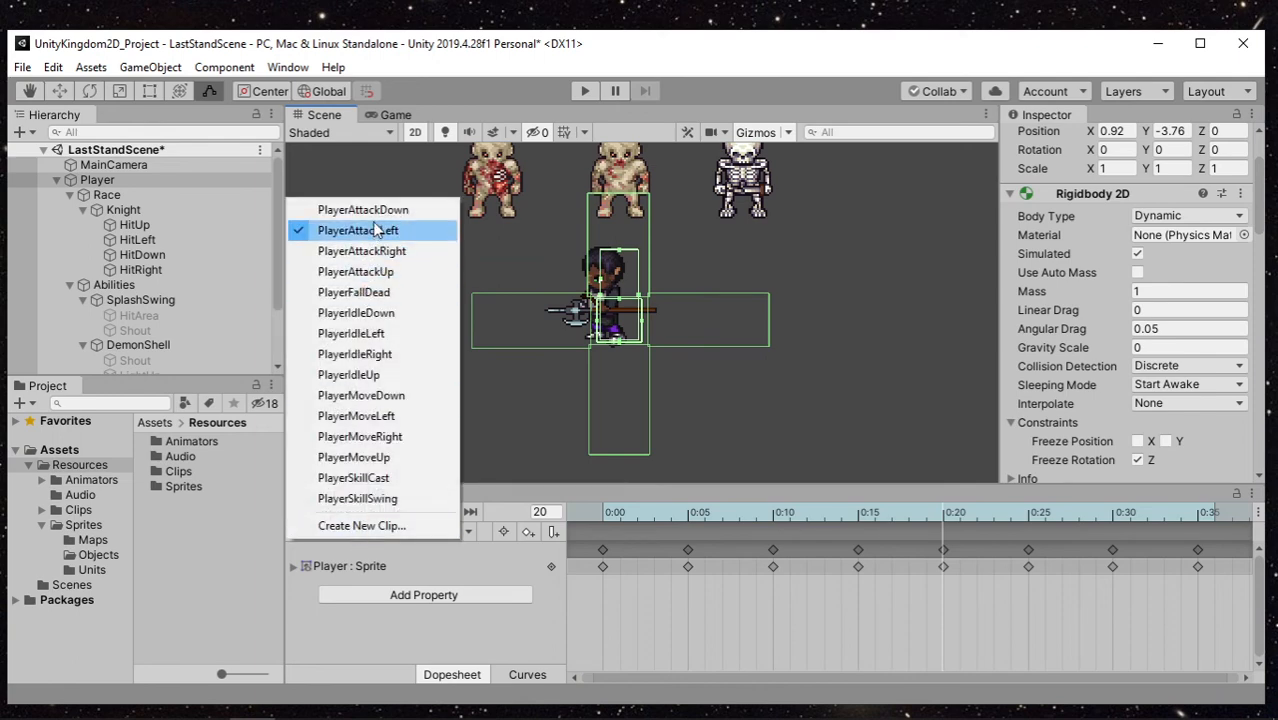
left_click(356, 312)
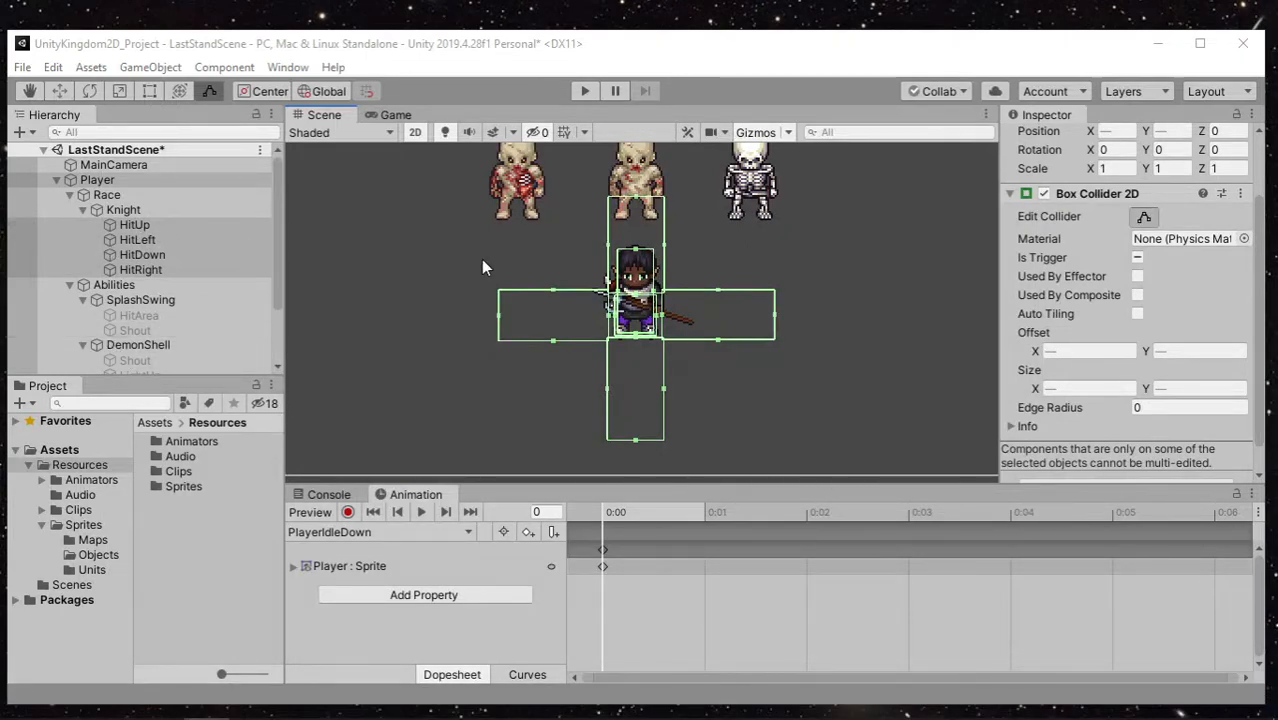
Deactivate the HitUp, HitLeft, HitDown and HitRight objects under Knight together
left_click(158, 230)
left_click(158, 230)
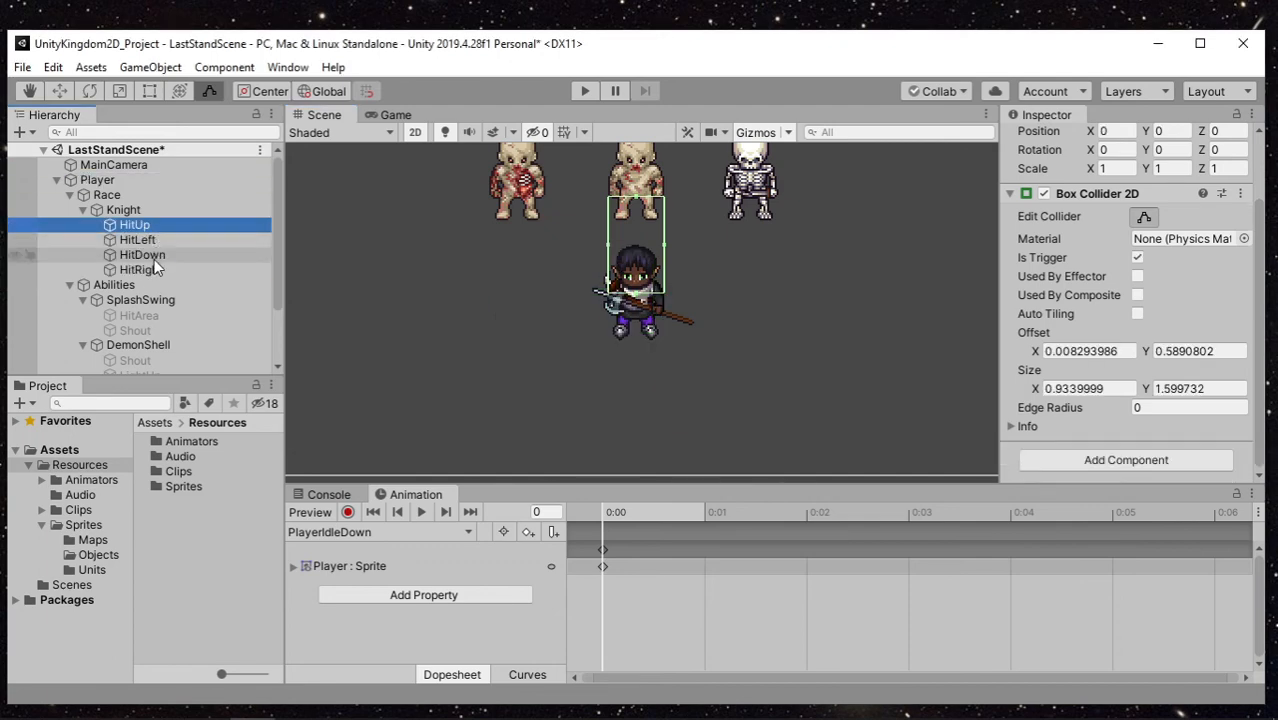
left_click(155, 270, "shift")
scroll(1067, 192, "up", 2)
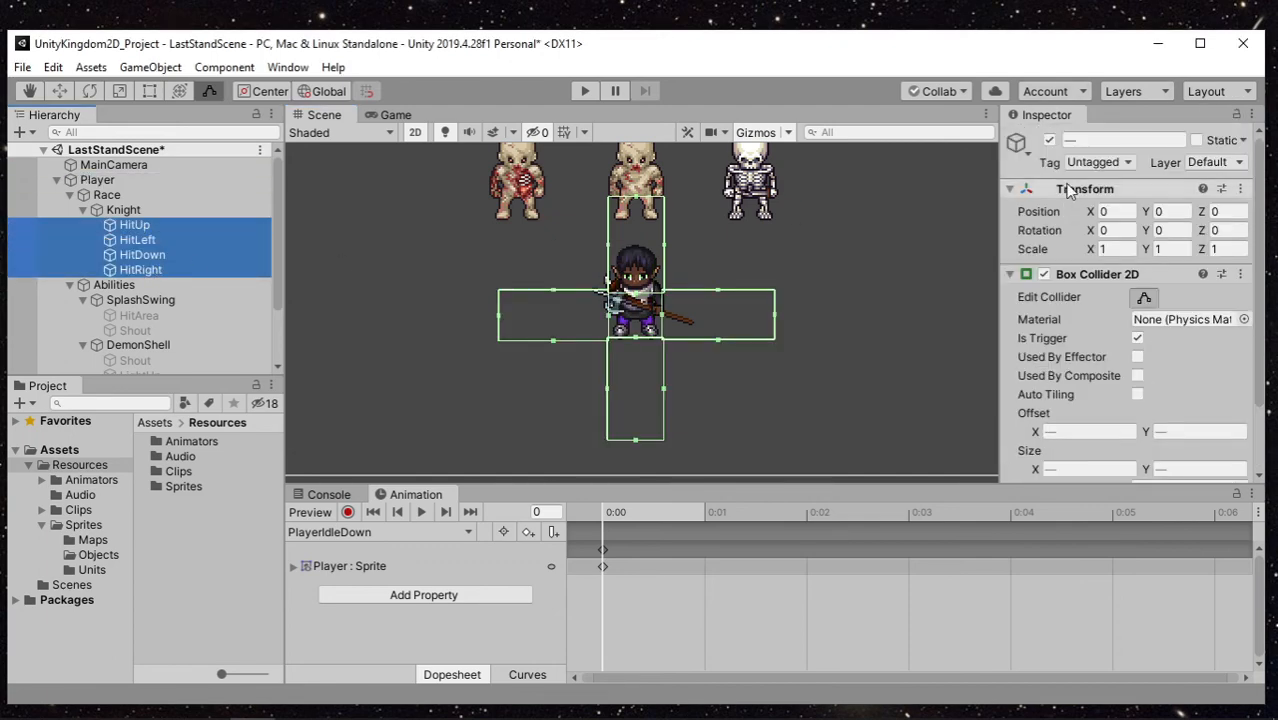
left_click(1054, 141)
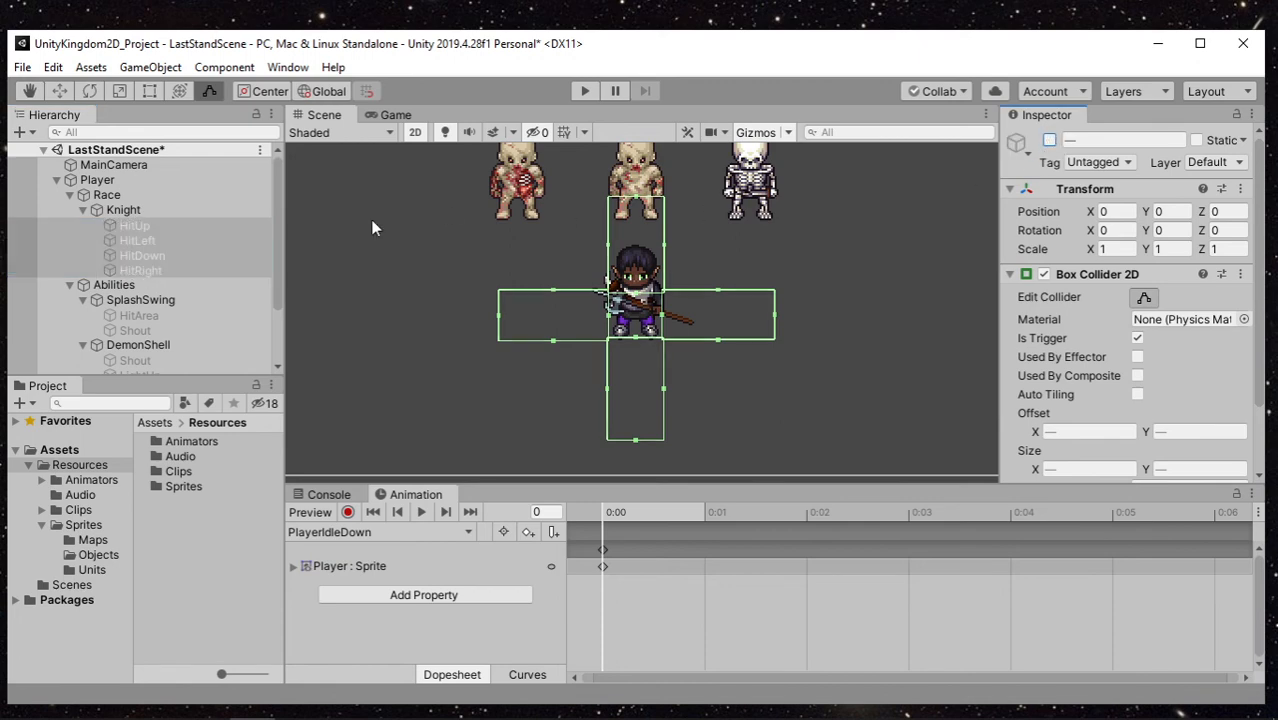
left_click(157, 212)
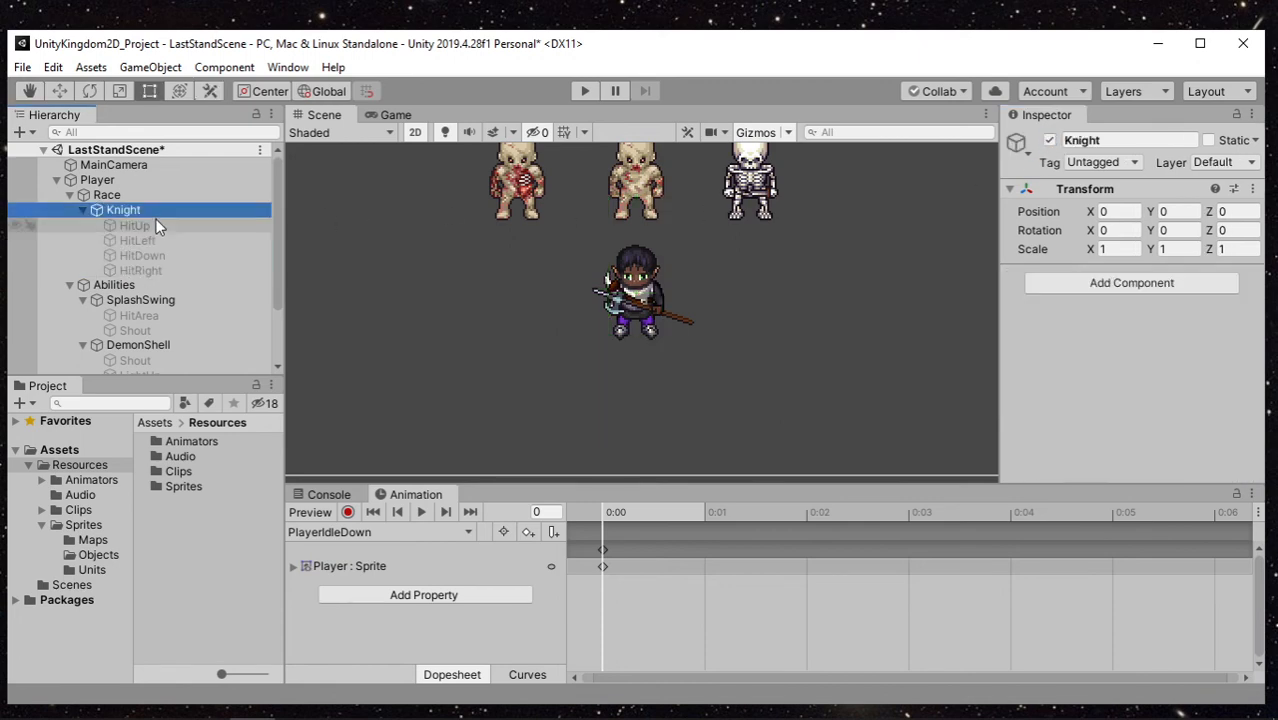
left_click(167, 226)
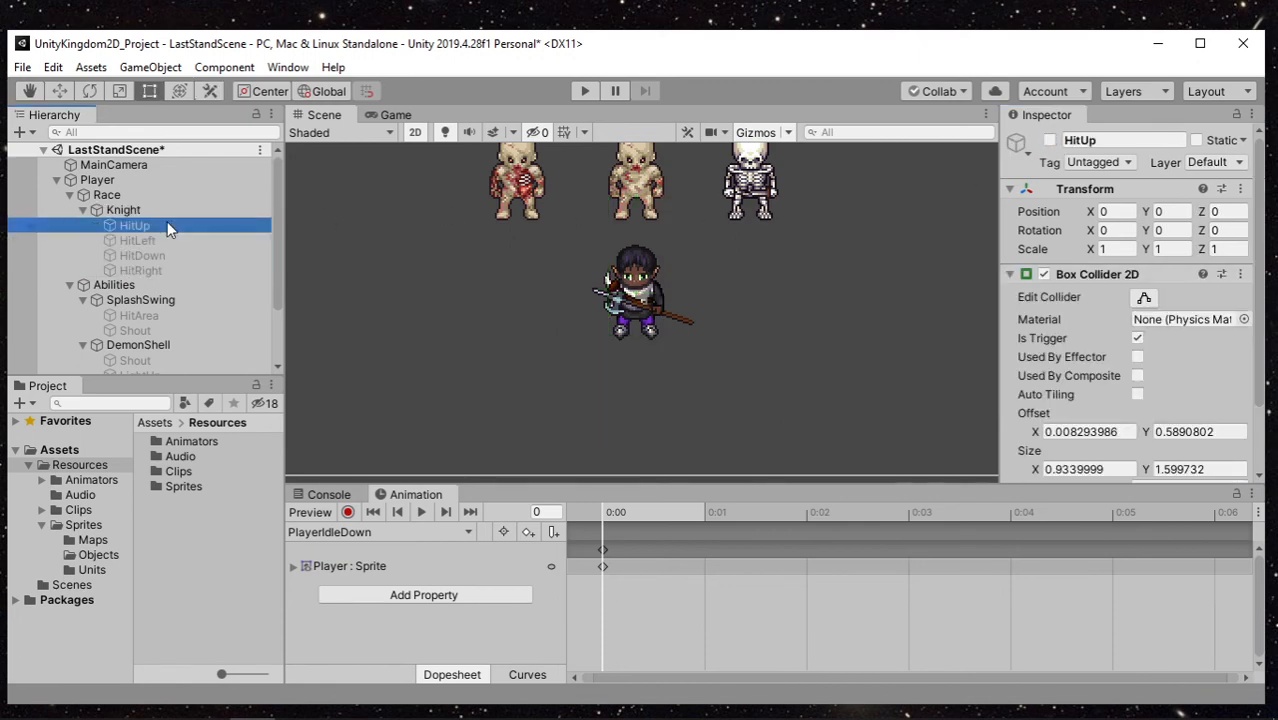
left_click(157, 239)
left_click(153, 230)
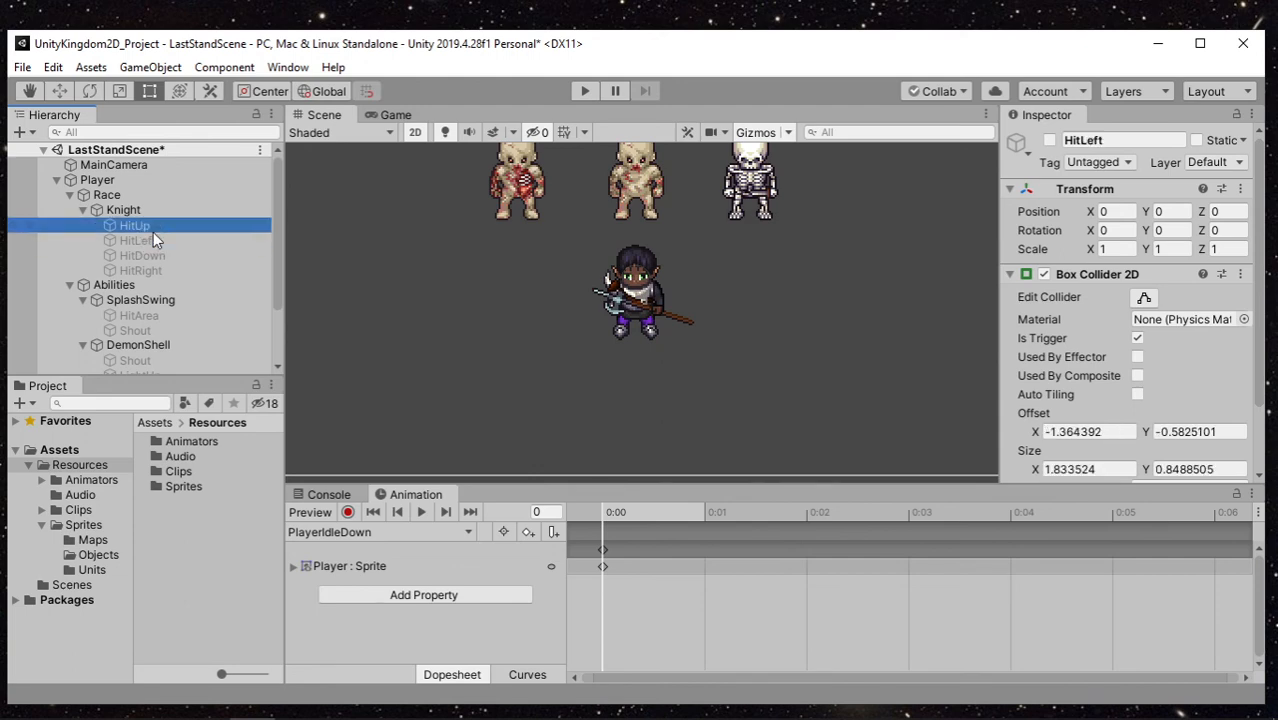
In the PlayerAttackDown clip, record keyframes that activate HitDown at 0:15 and deactivate it at 0:35
left_click(386, 533)
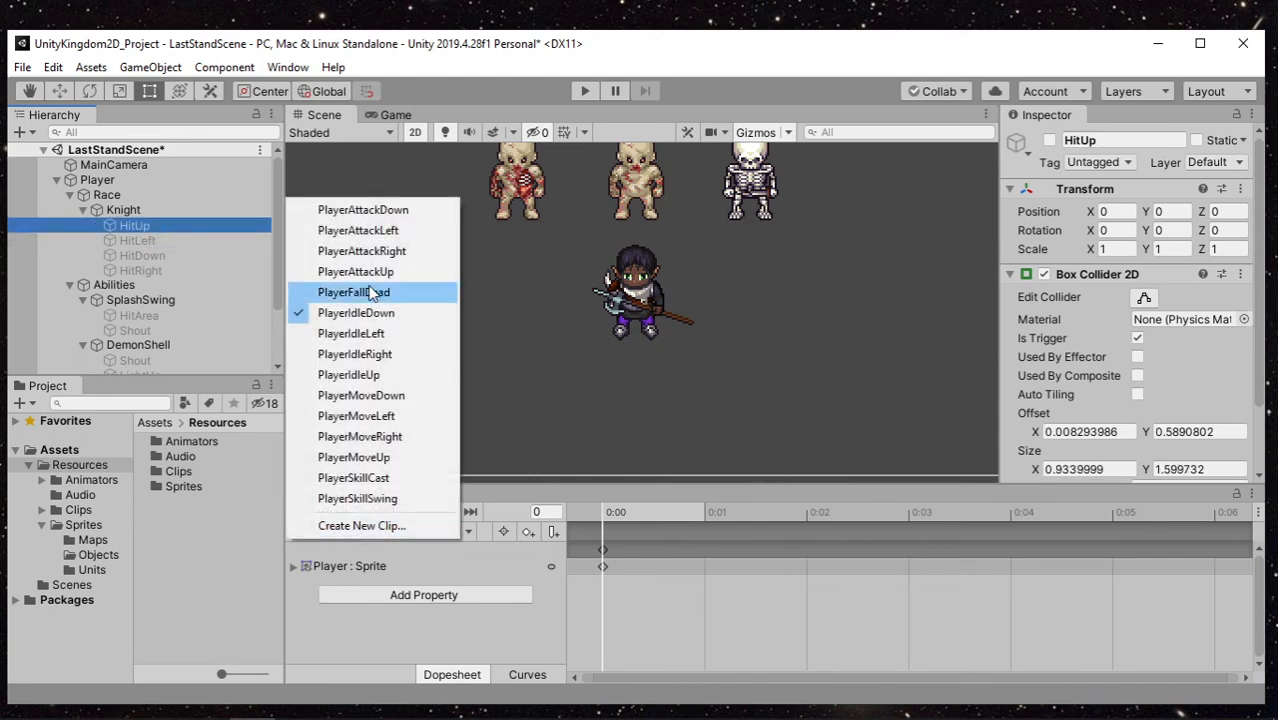
left_click(390, 212)
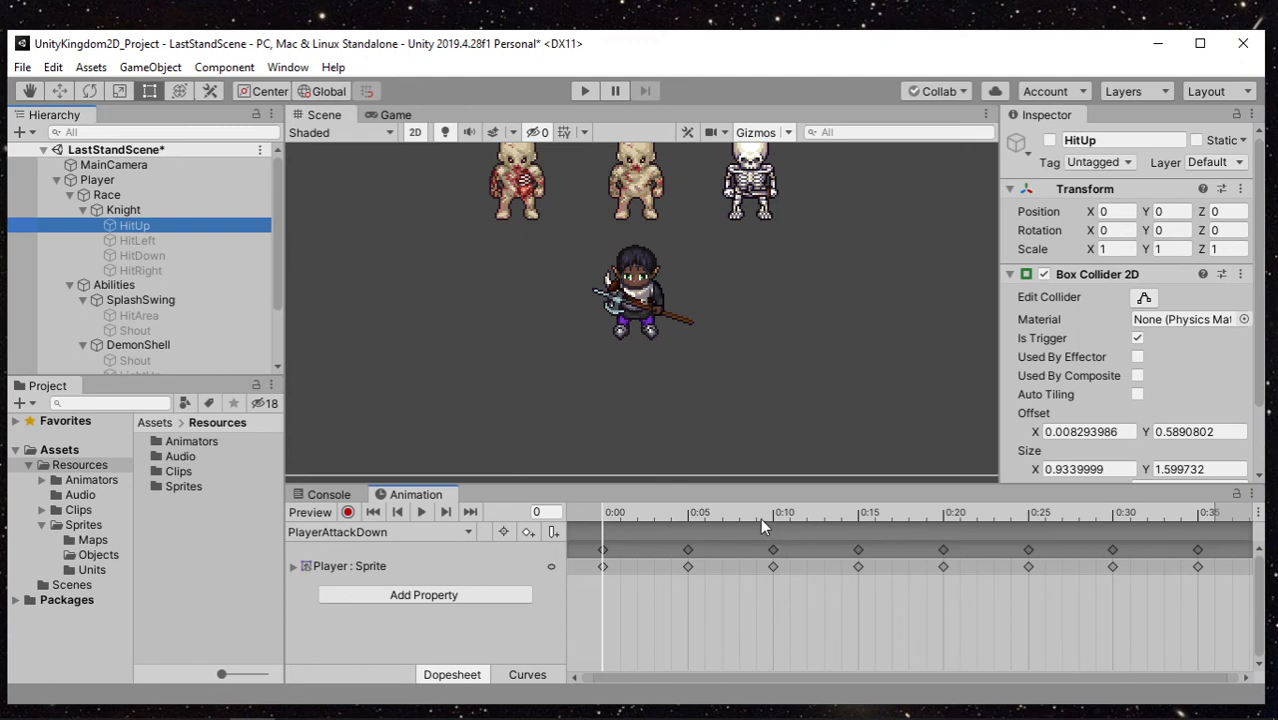
left_click_drag(760, 518, 861, 514)
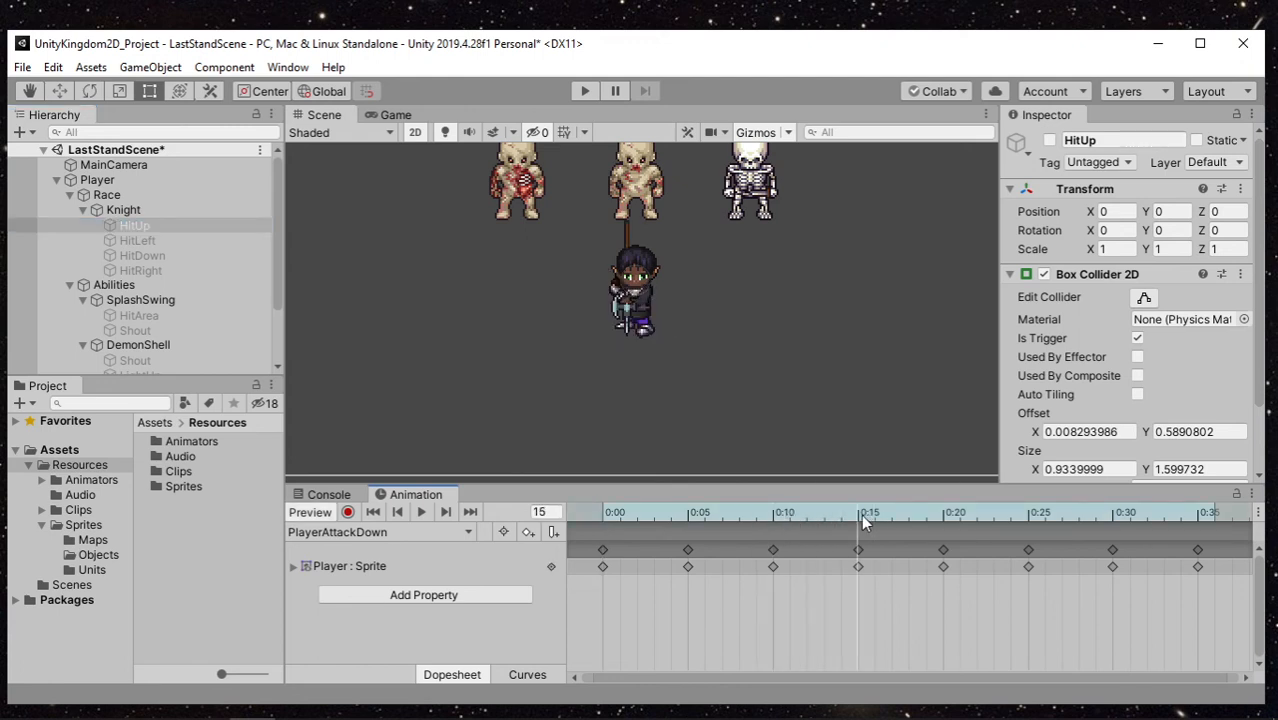
left_click(347, 511)
left_click(158, 257)
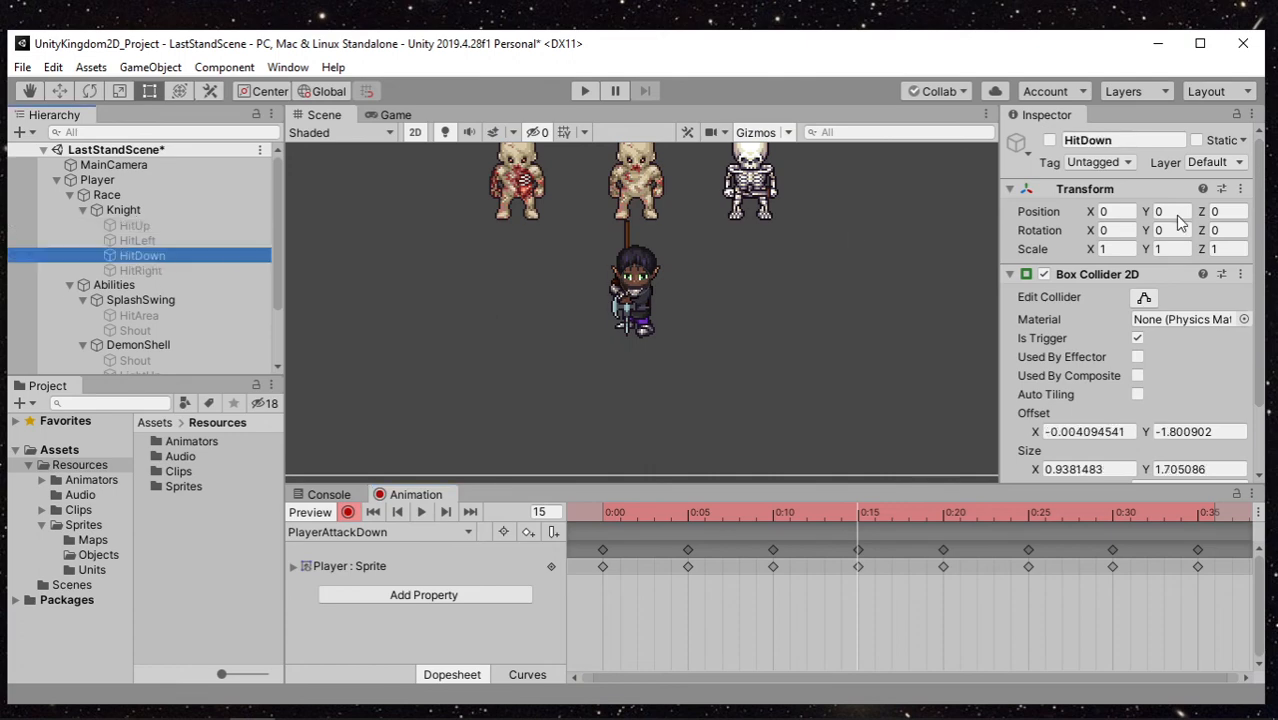
left_click(1049, 140)
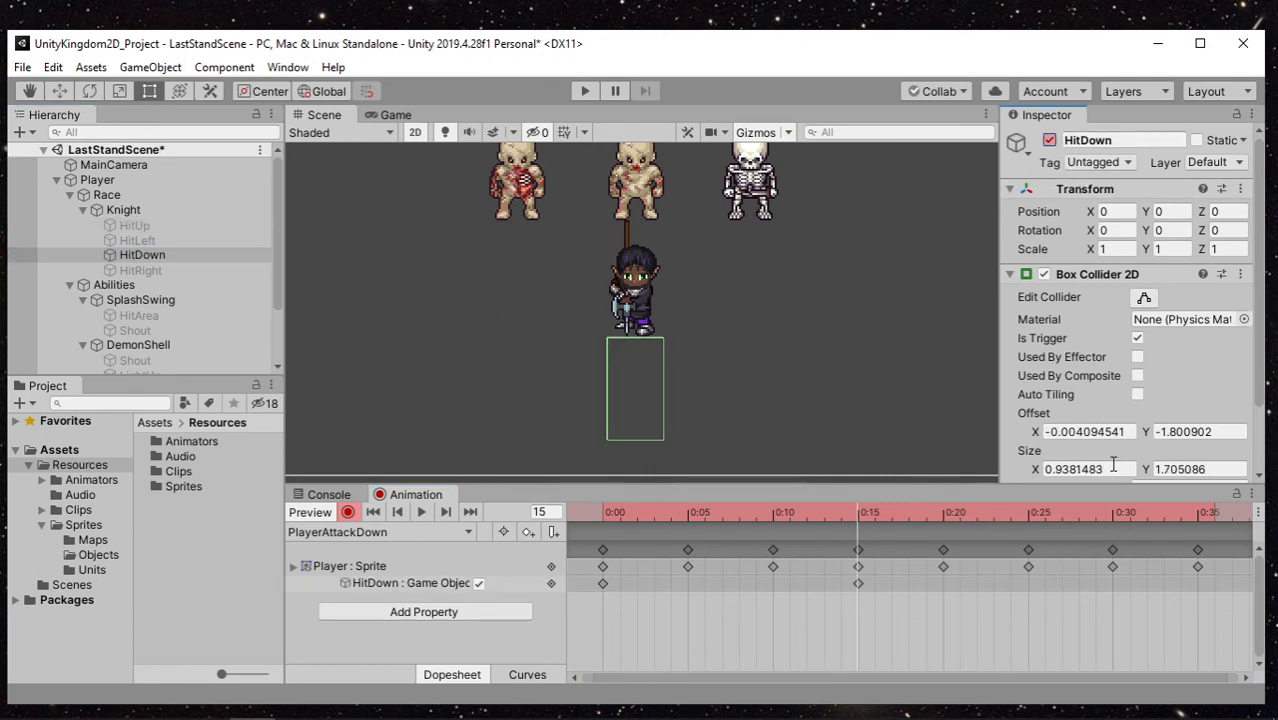
left_click(1198, 514)
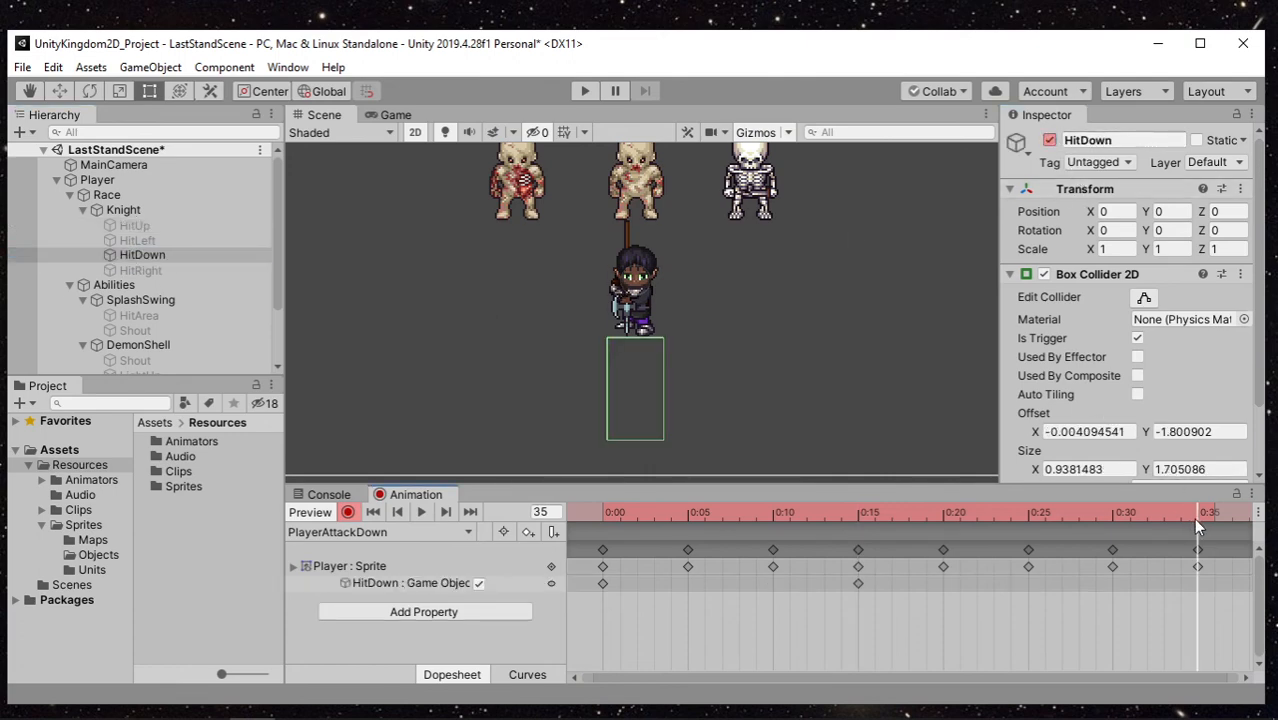
left_click(1049, 140)
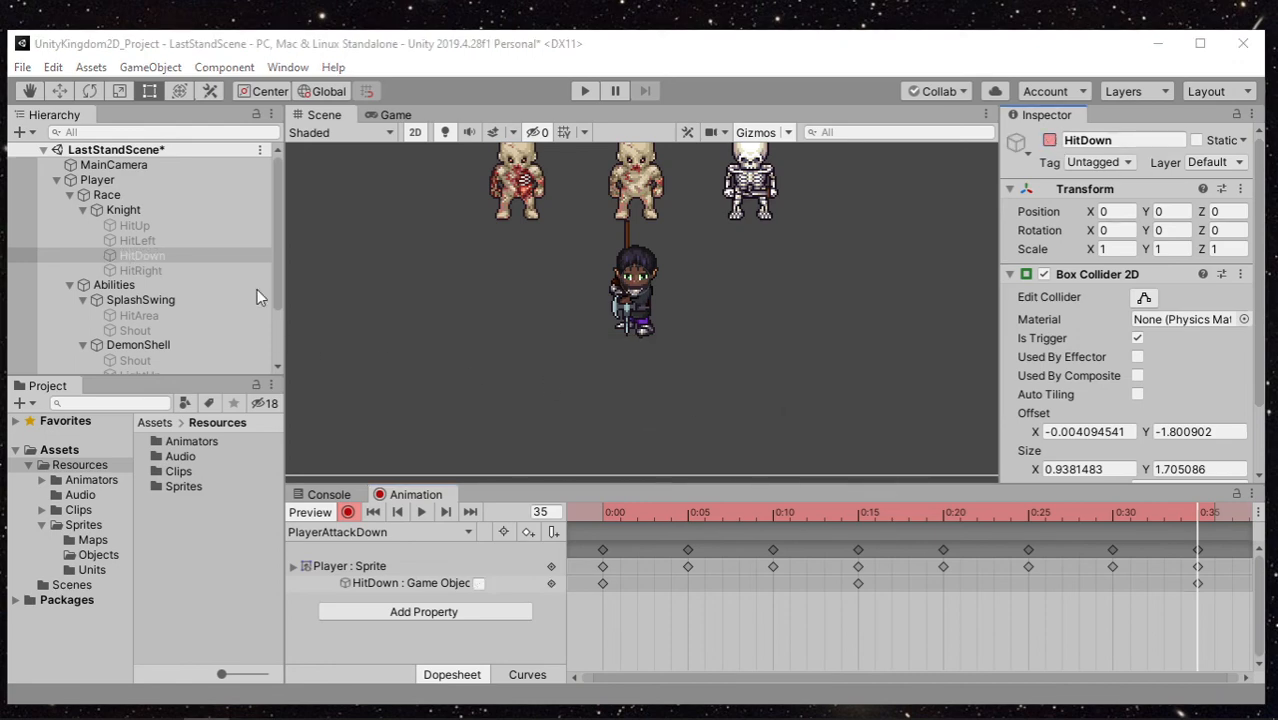
In the PlayerAttackLeft clip, record keyframes that activate HitLeft at 0:15 and deactivate it at 0:35
left_click(194, 224)
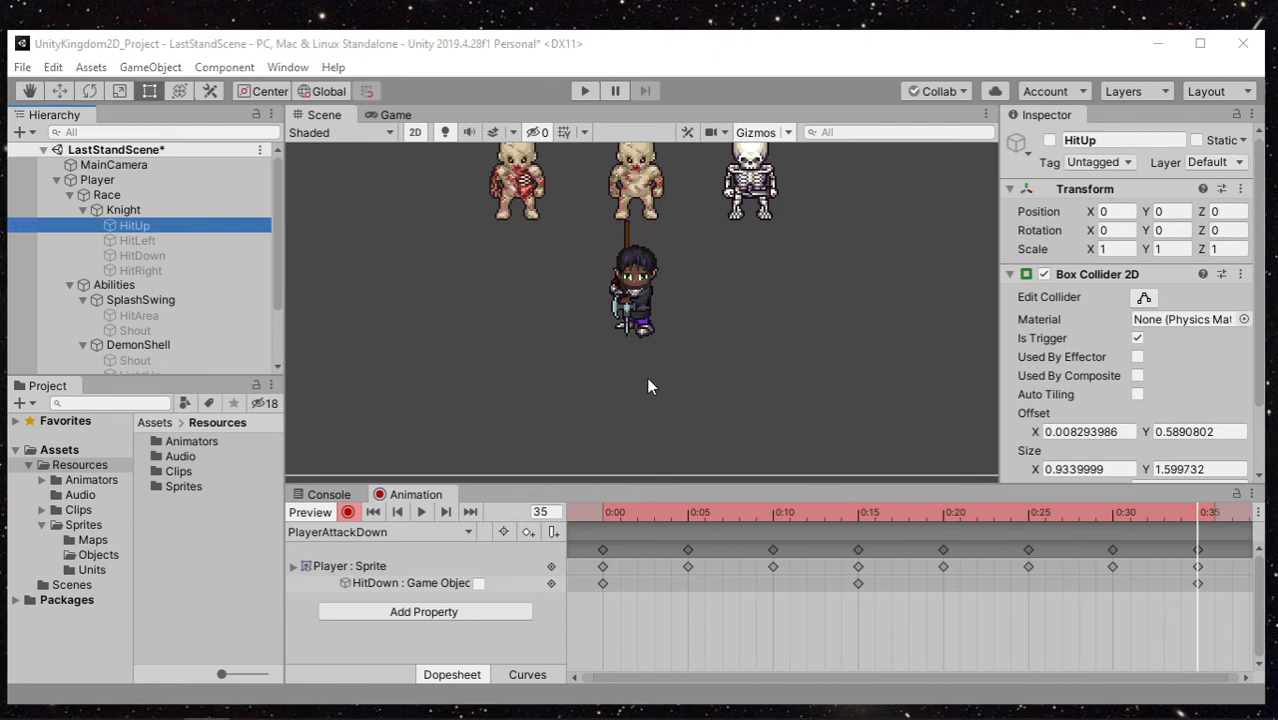
left_click(368, 533)
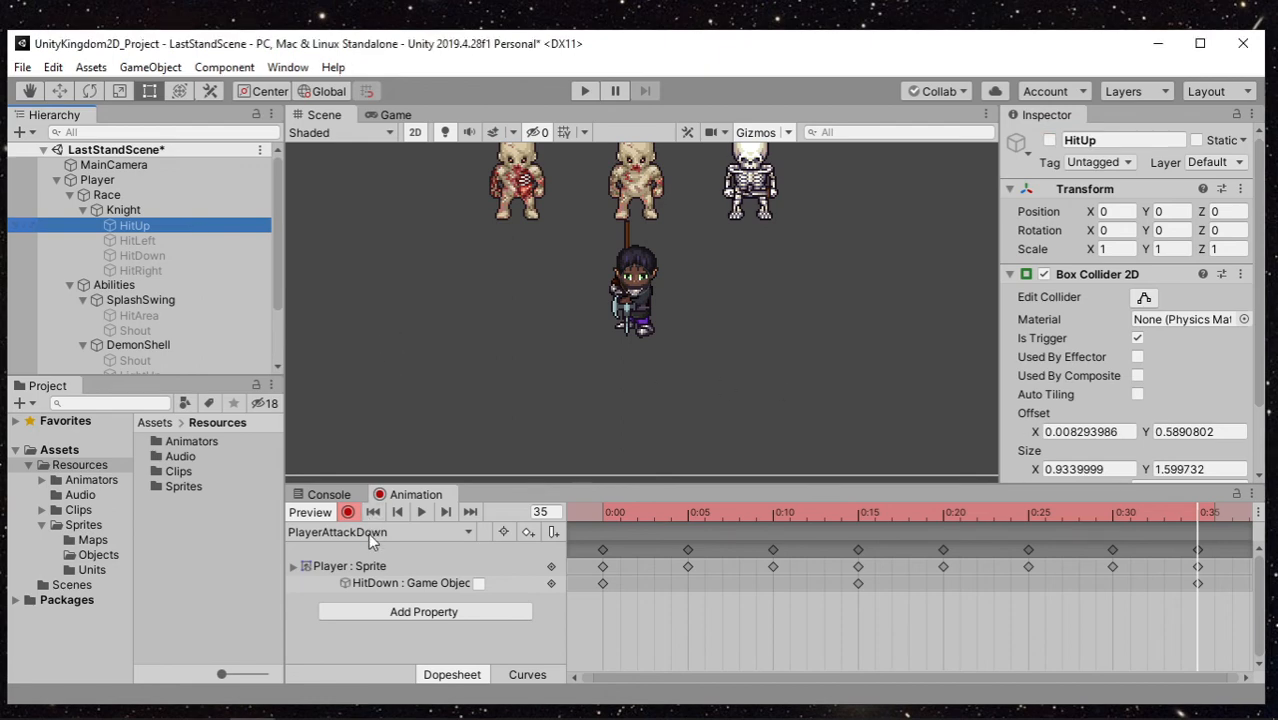
left_click(372, 231)
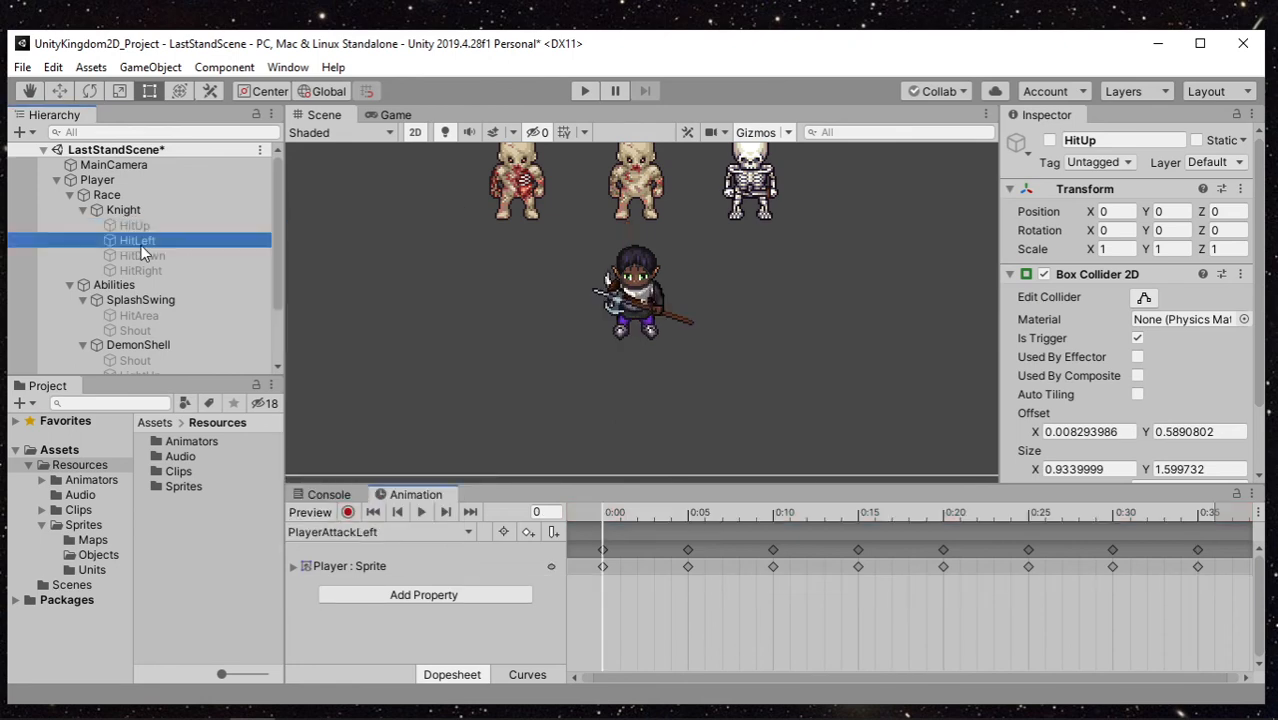
left_click(856, 517)
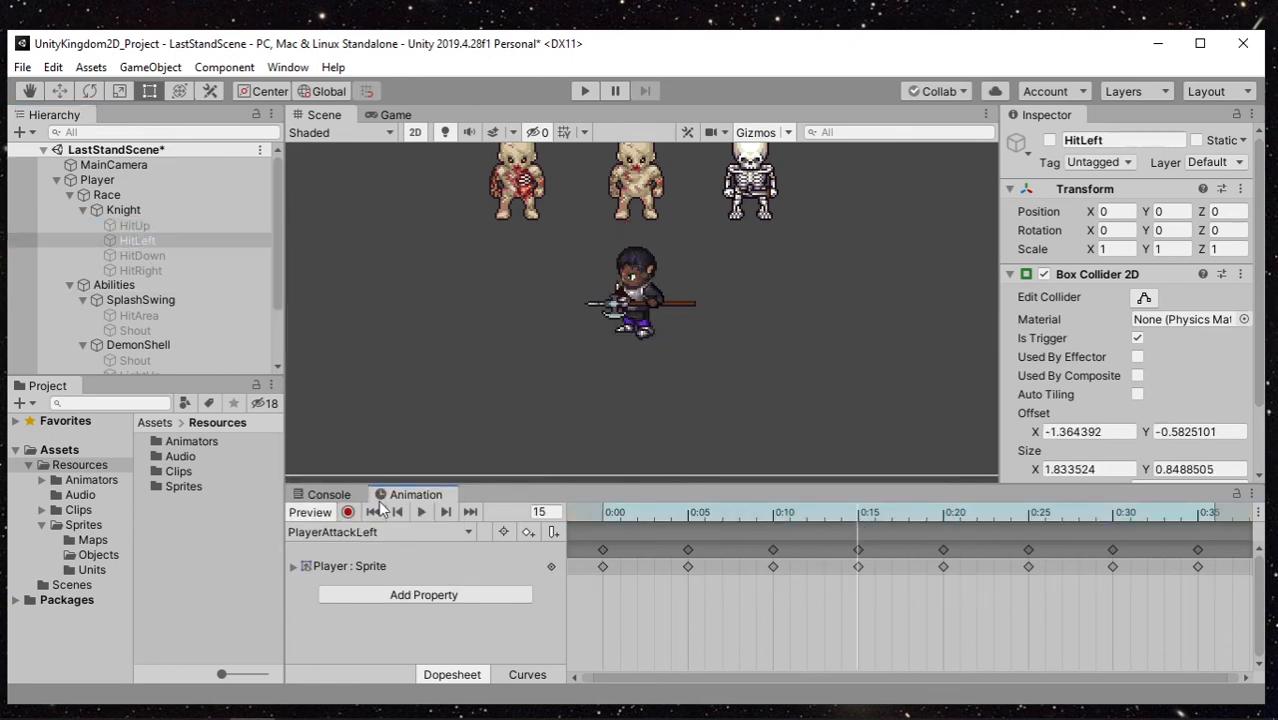
left_click(349, 511)
left_click(1049, 140)
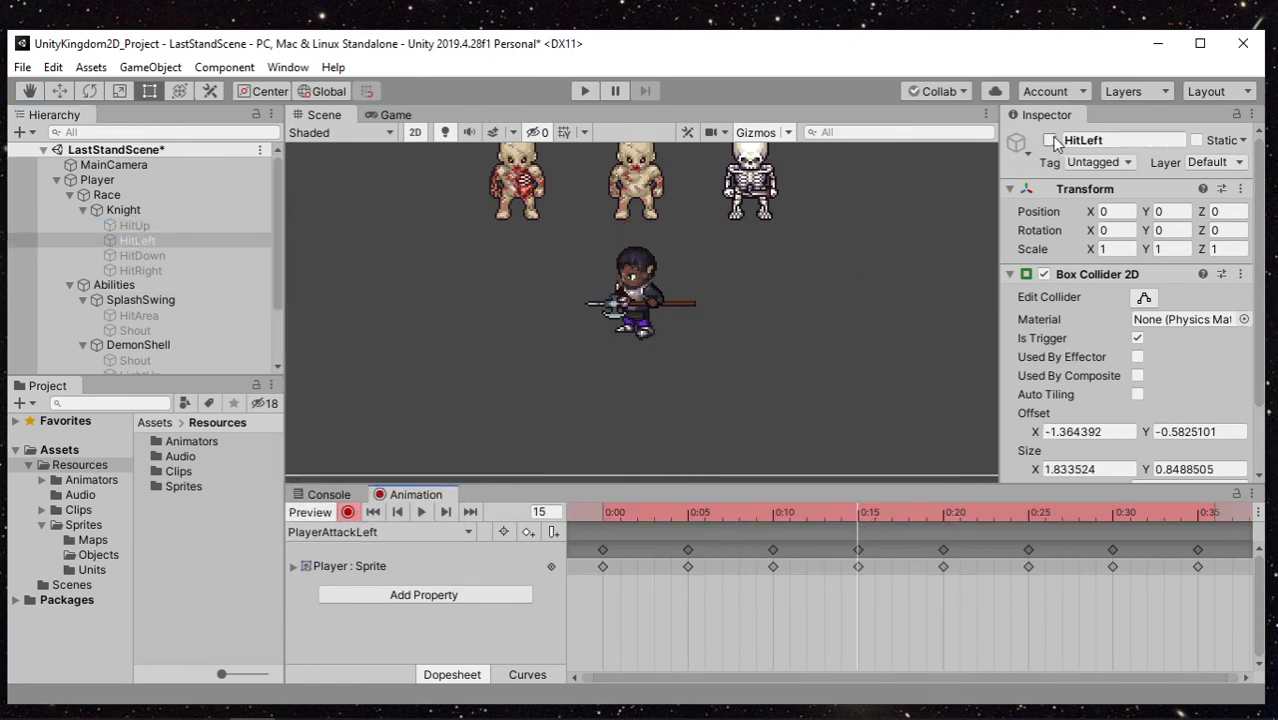
left_click(1197, 514)
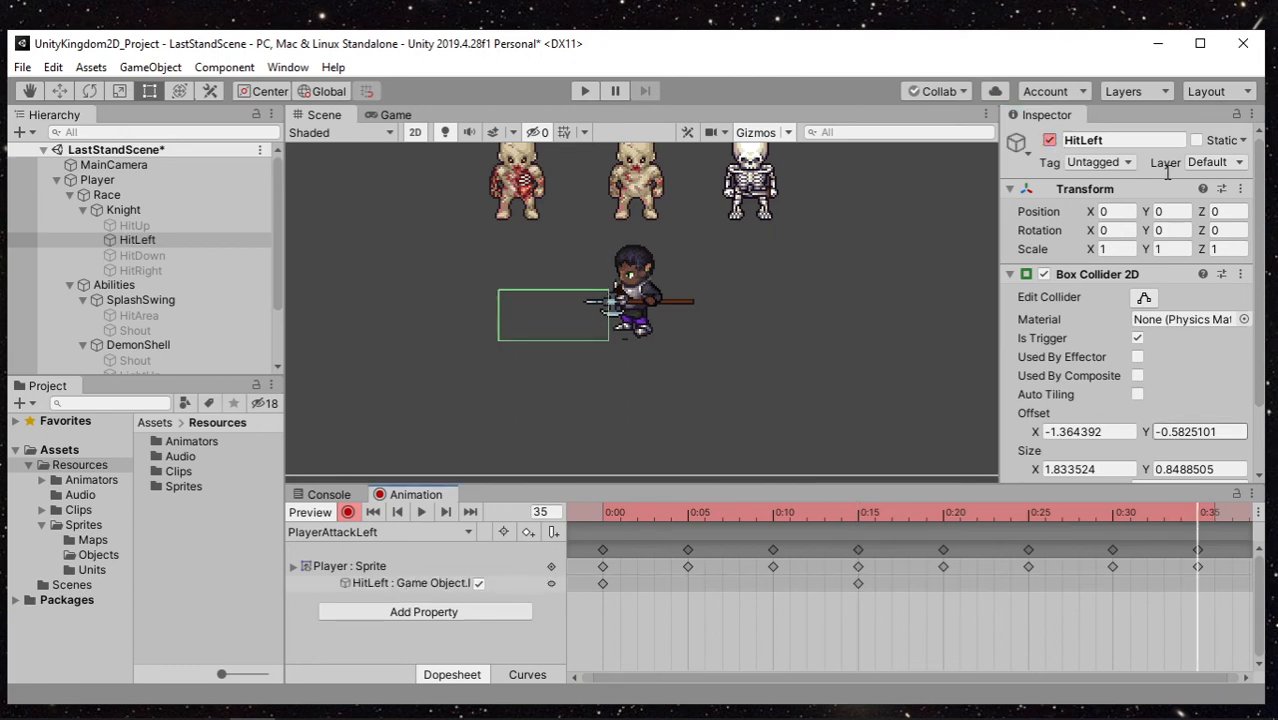
left_click(1049, 140)
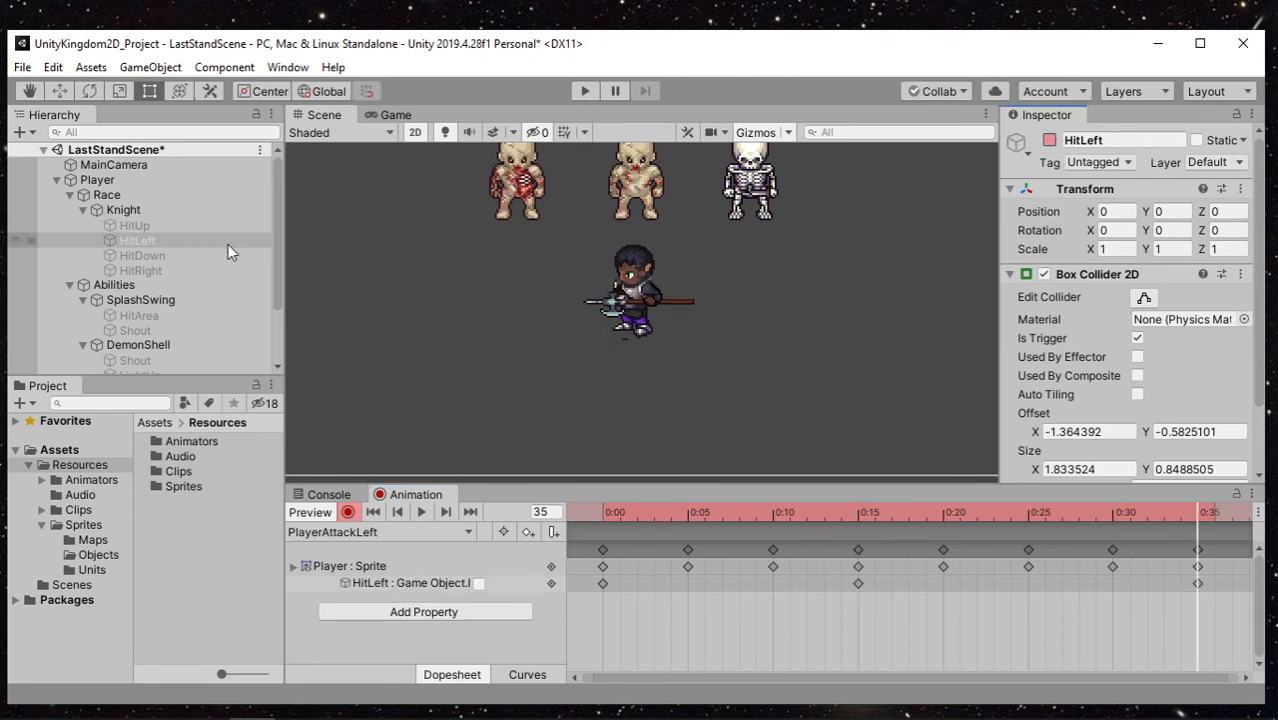
In the PlayerAttackRight clip, record keyframes that activate HitRight at 0:15 and deactivate it at 0:35
left_click(174, 257)
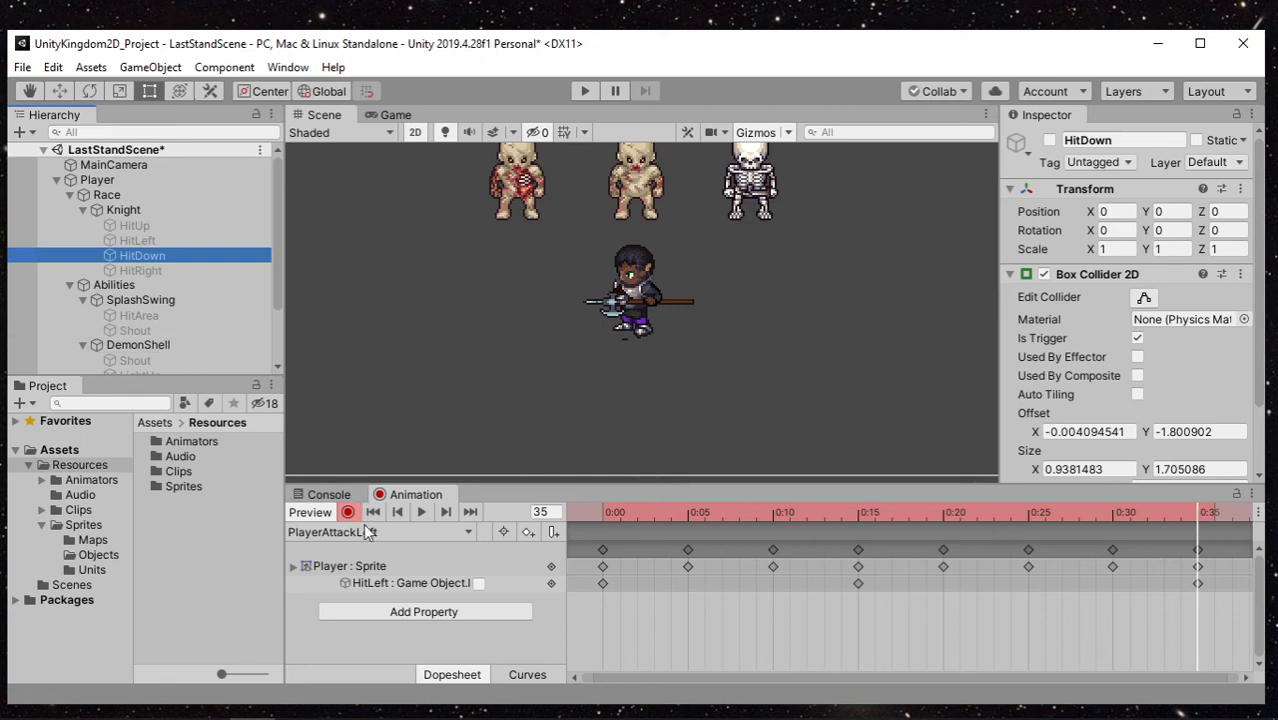
left_click(190, 227)
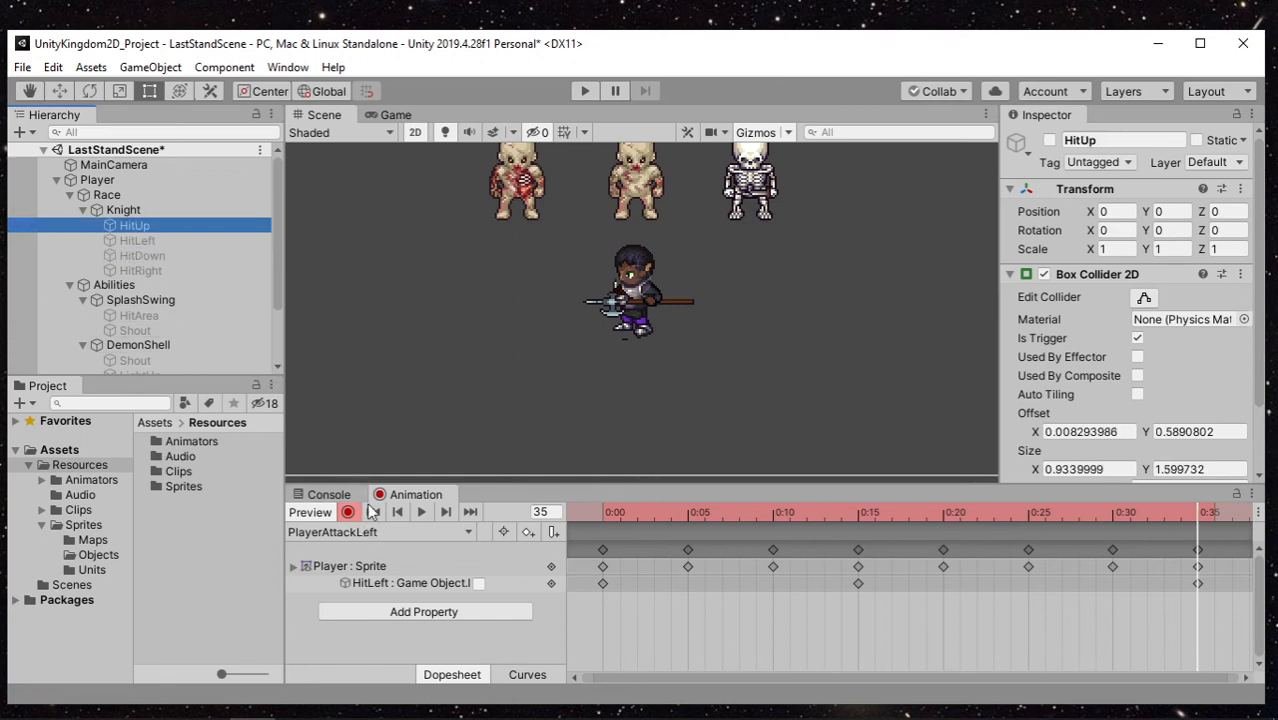
left_click(369, 533)
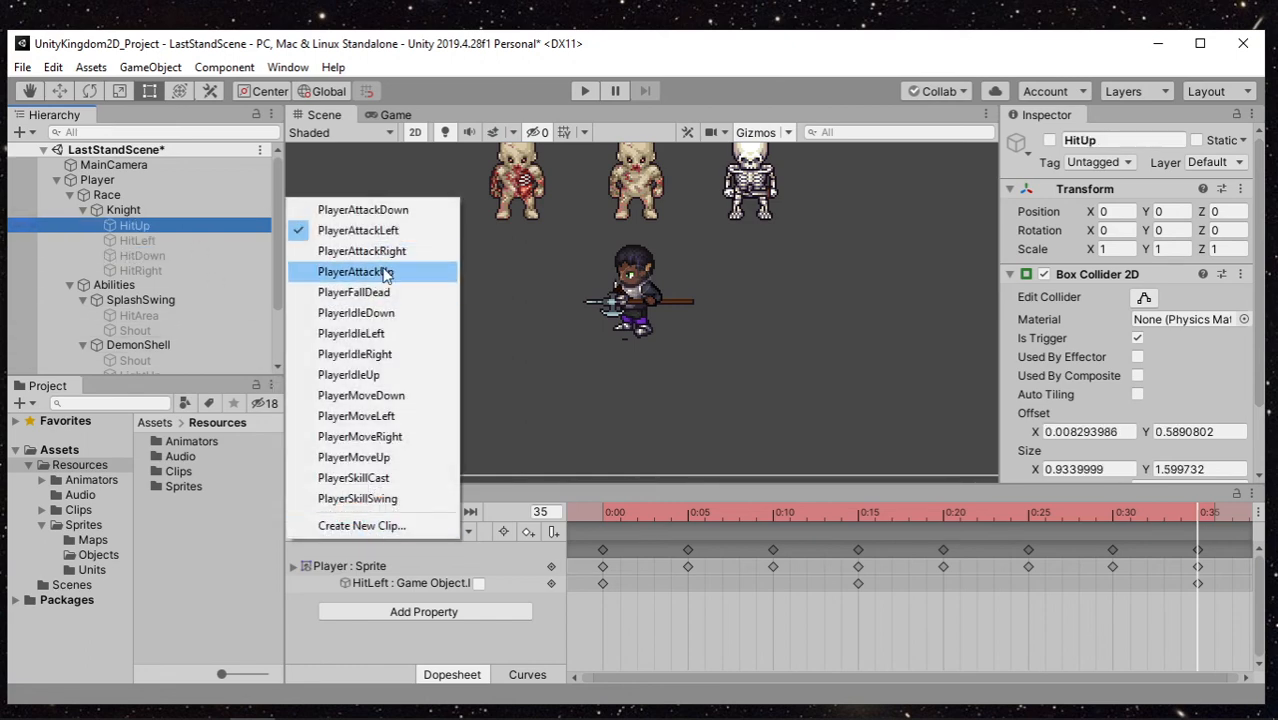
left_click(362, 251)
double_click(166, 283)
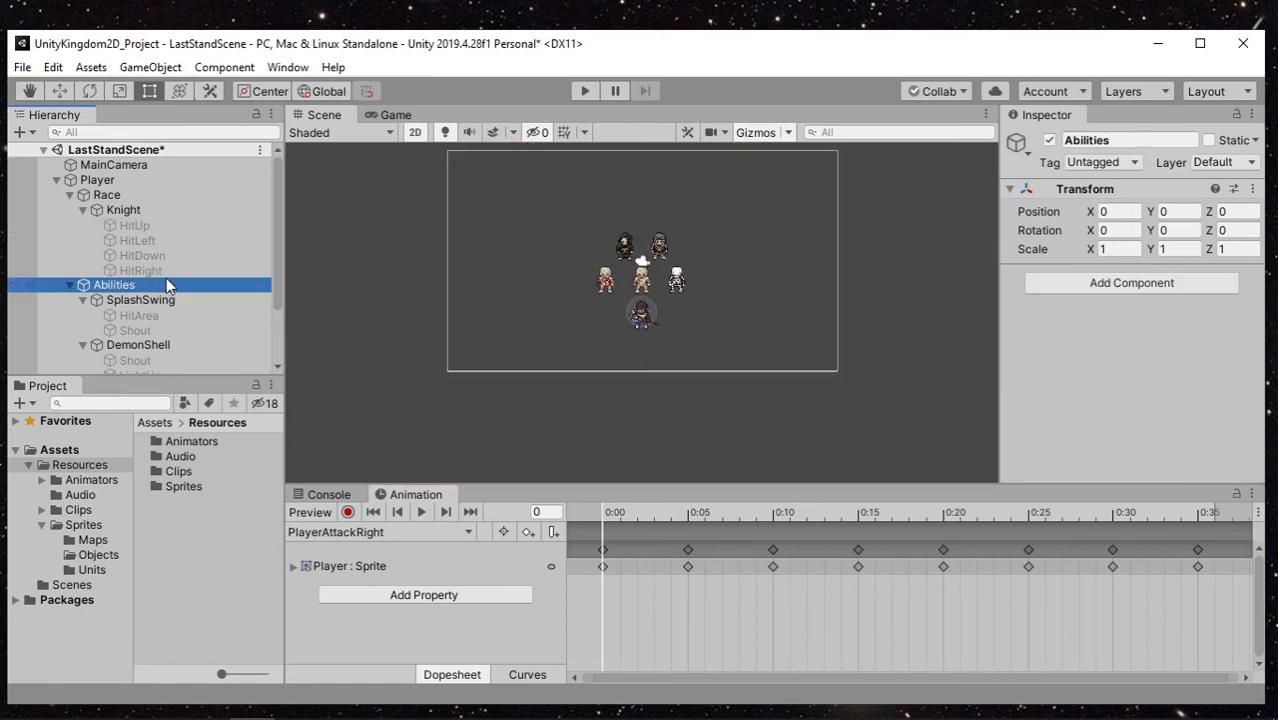
left_click(166, 272)
scroll(650, 358, "up", 1)
scroll(678, 332, "up", 3)
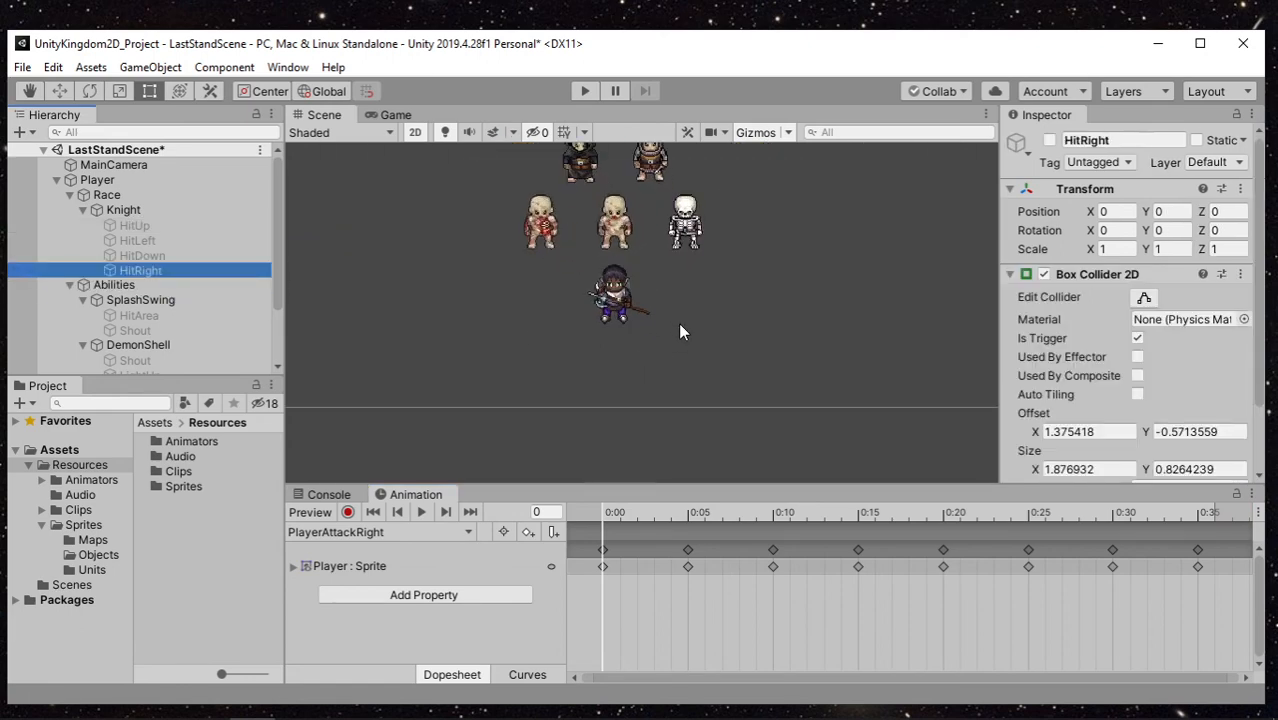
left_click(348, 511)
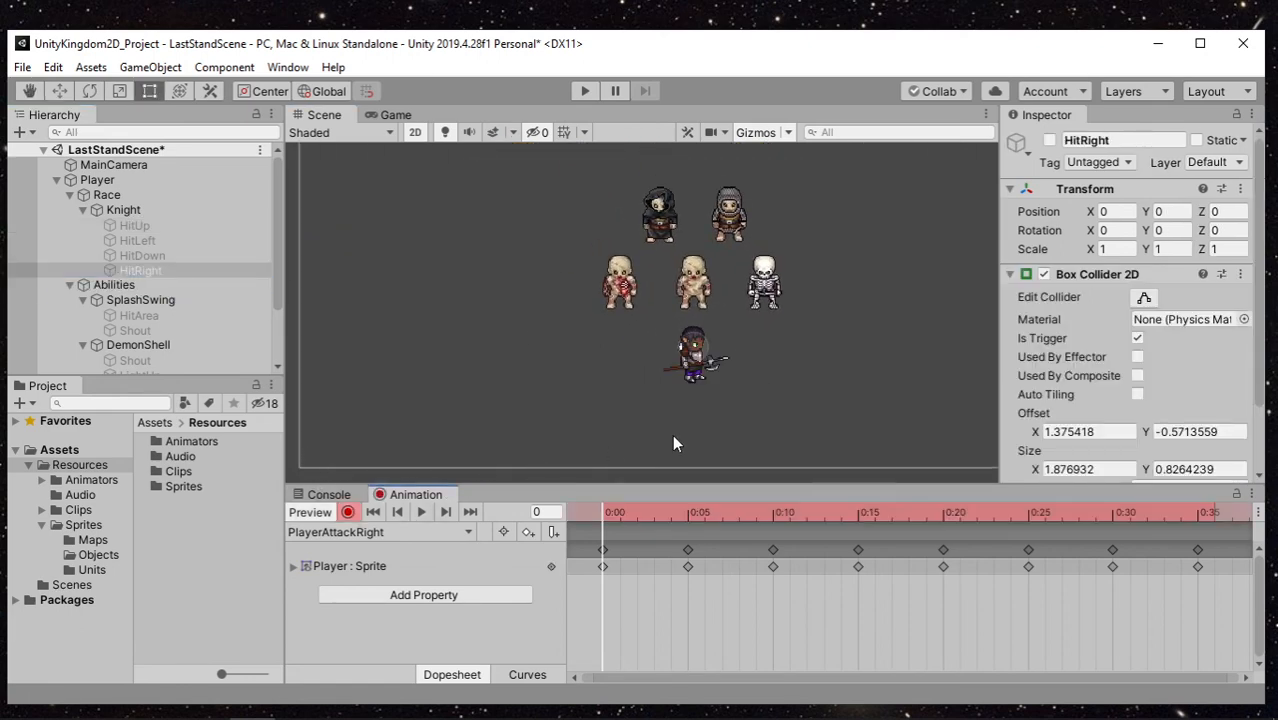
left_click(859, 512)
left_click(1049, 140)
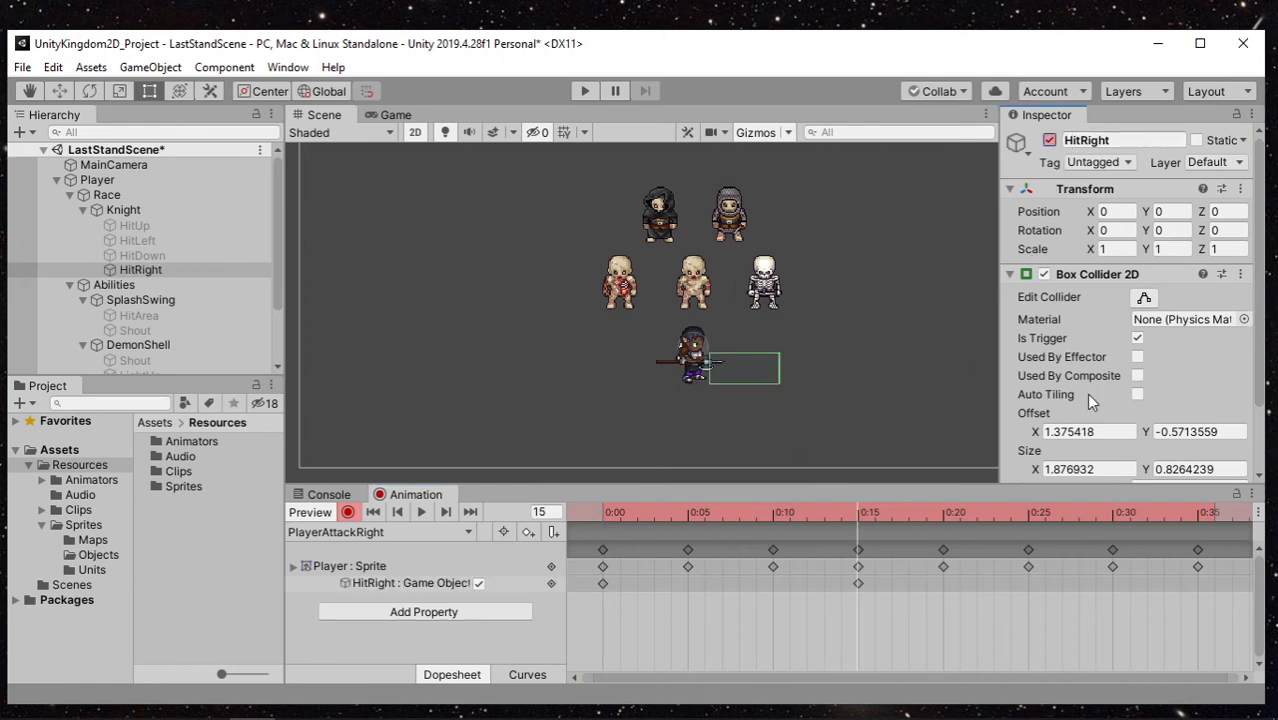
left_click(1192, 518)
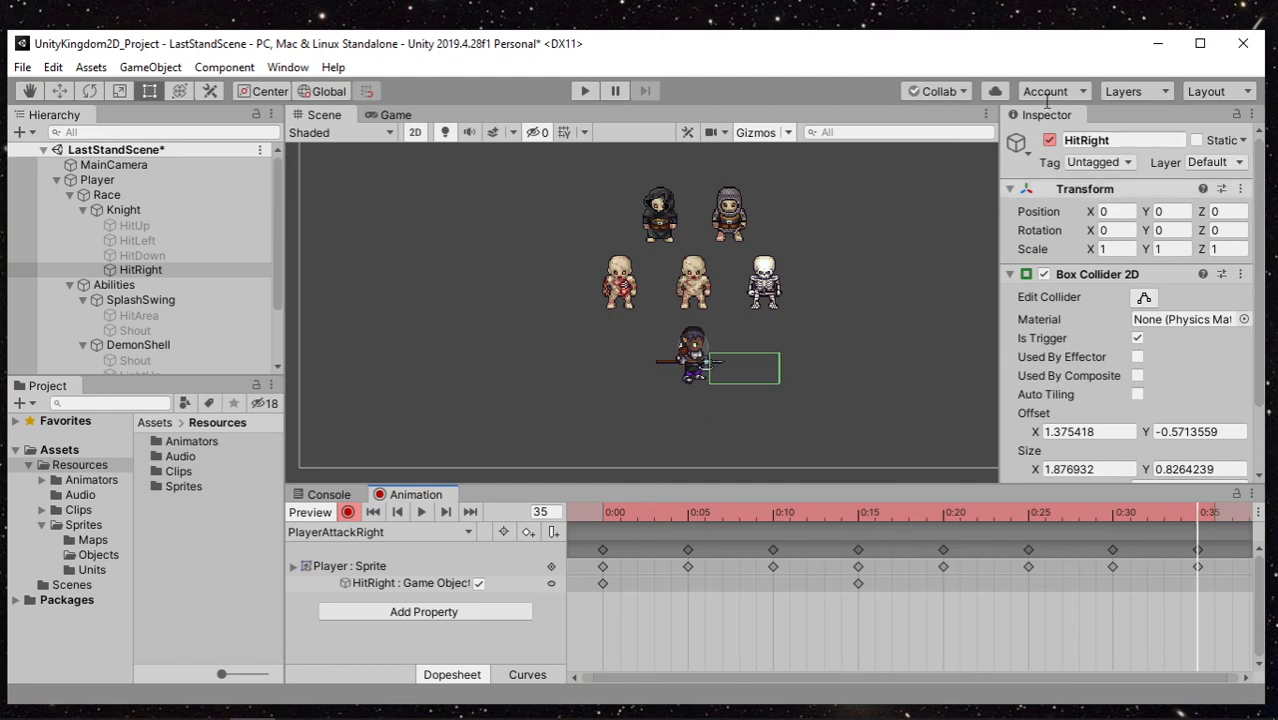
left_click(1049, 140)
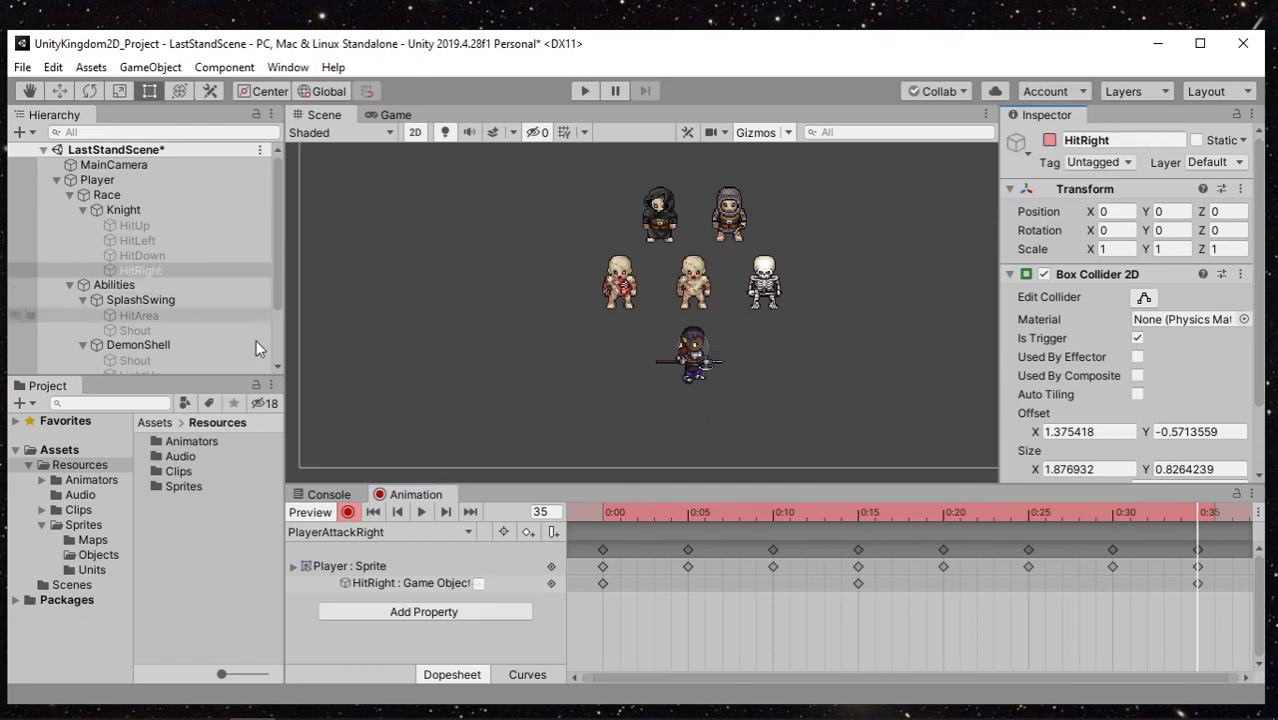
In the PlayerAttackUp clip, record keyframes that activate HitUp at 0:15 and deactivate it at 0:35
left_click(375, 532)
left_click(356, 271)
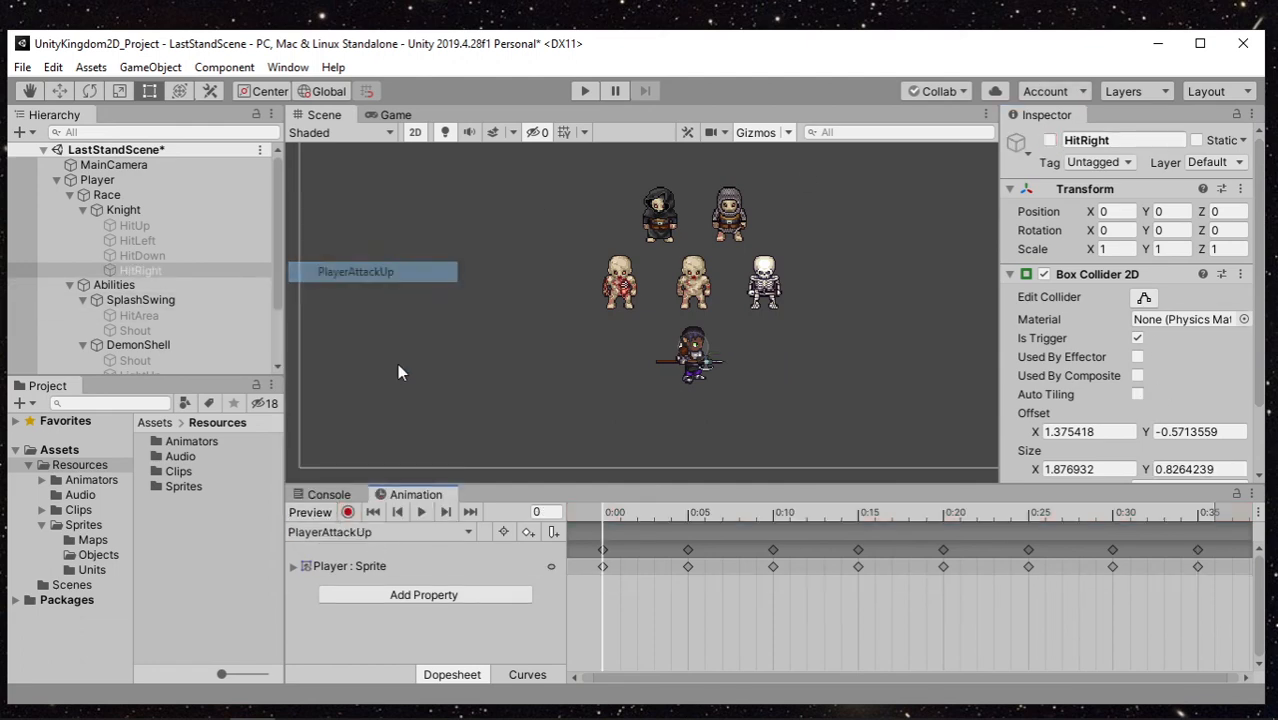
left_click(348, 512)
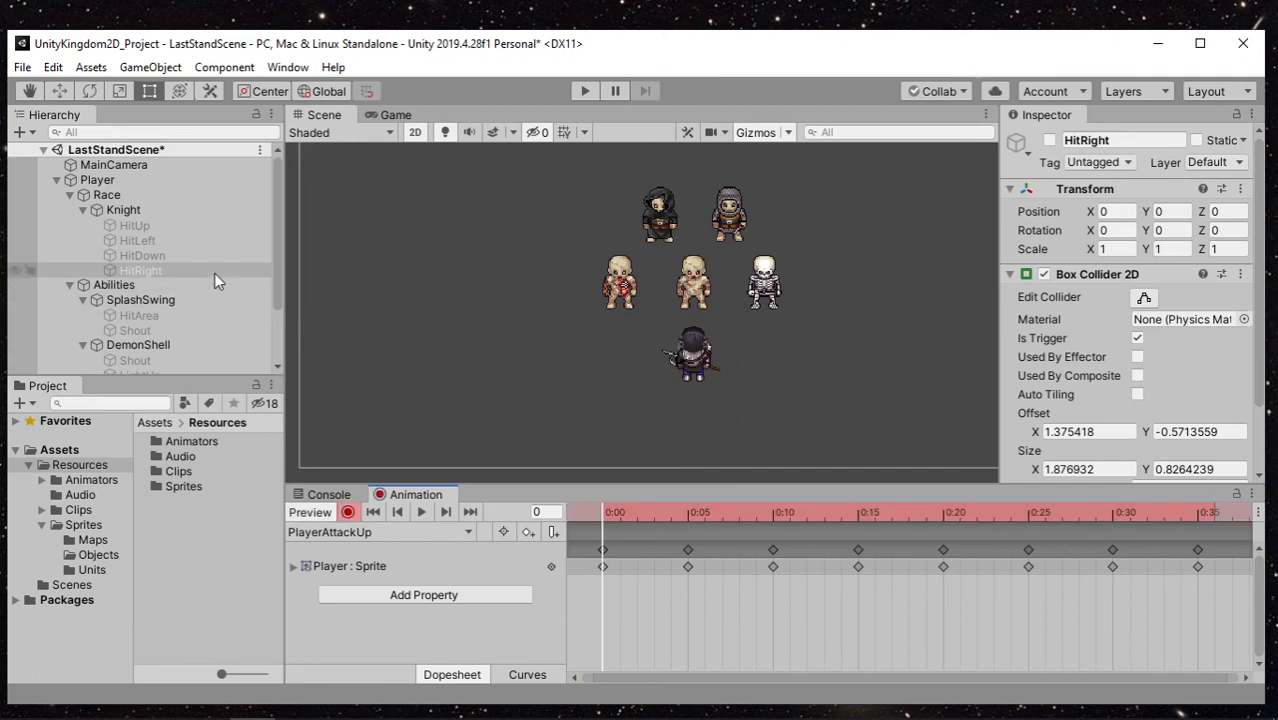
left_click(173, 238)
left_click(173, 226)
left_click(858, 513)
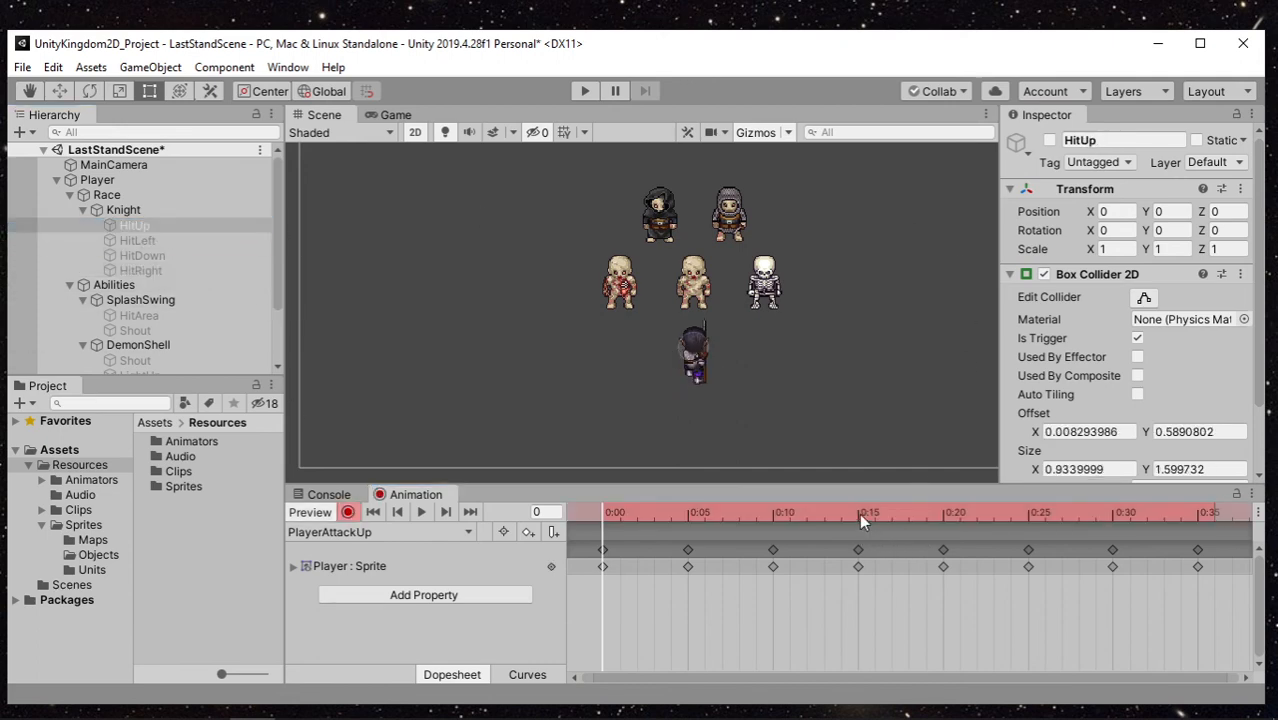
left_click(1050, 141)
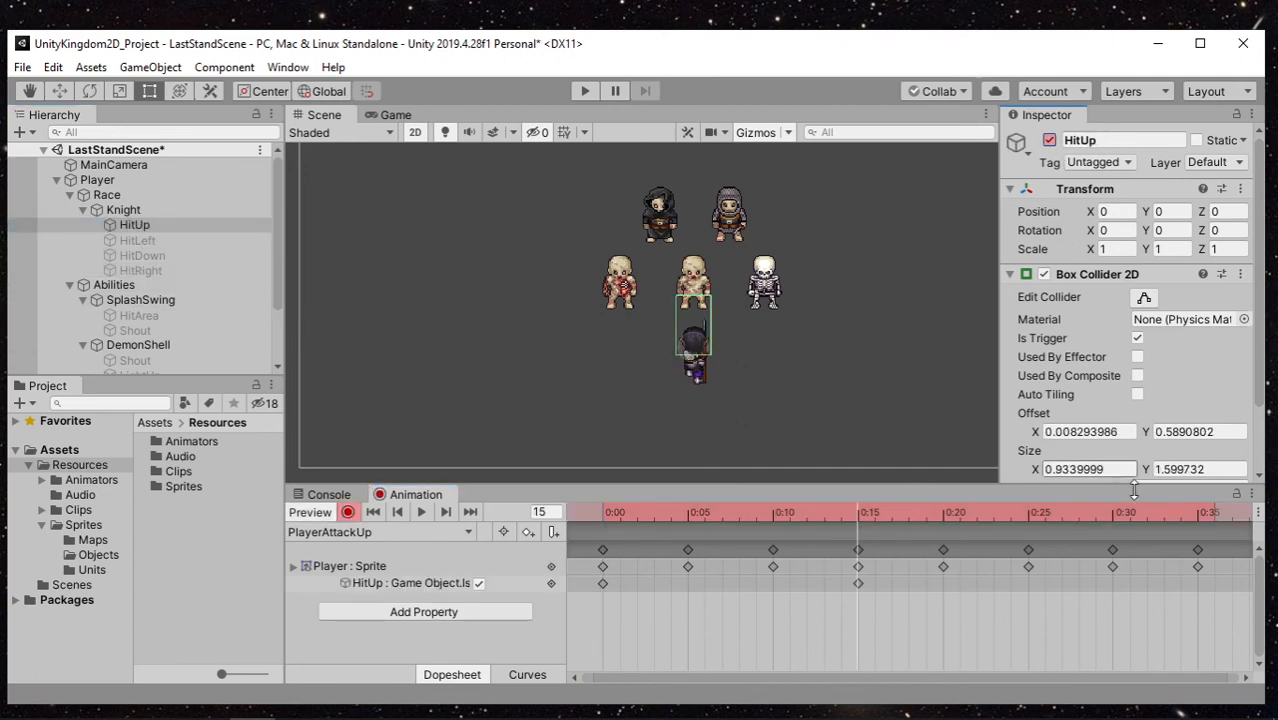
left_click(1200, 514)
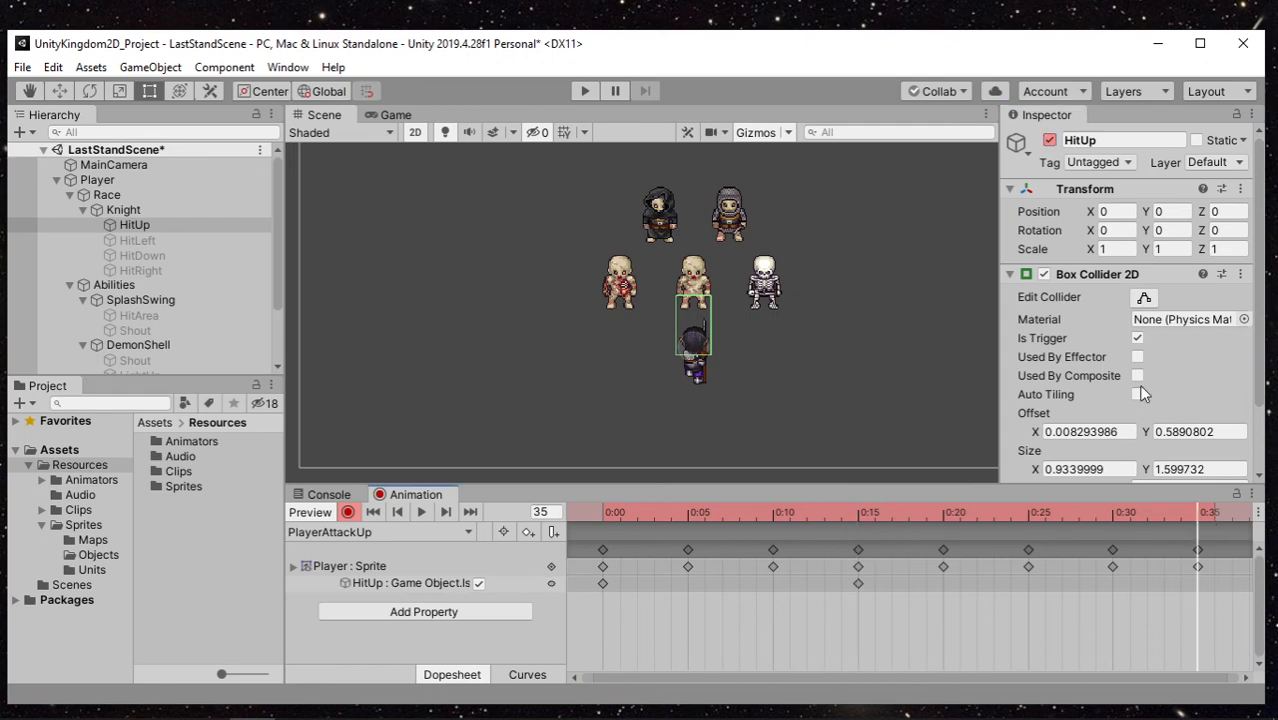
left_click(1049, 141)
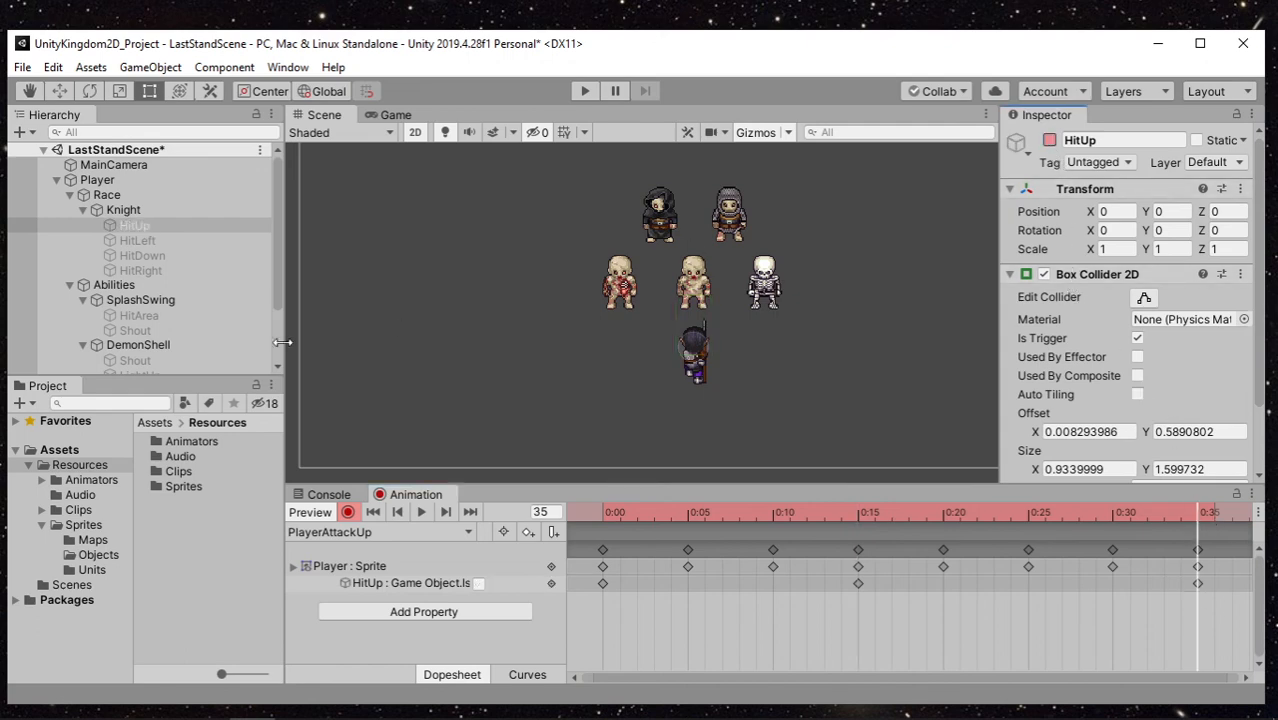
Stop keyframe recording on the PlayerAttackUp clip and save the scene
left_click(348, 512)
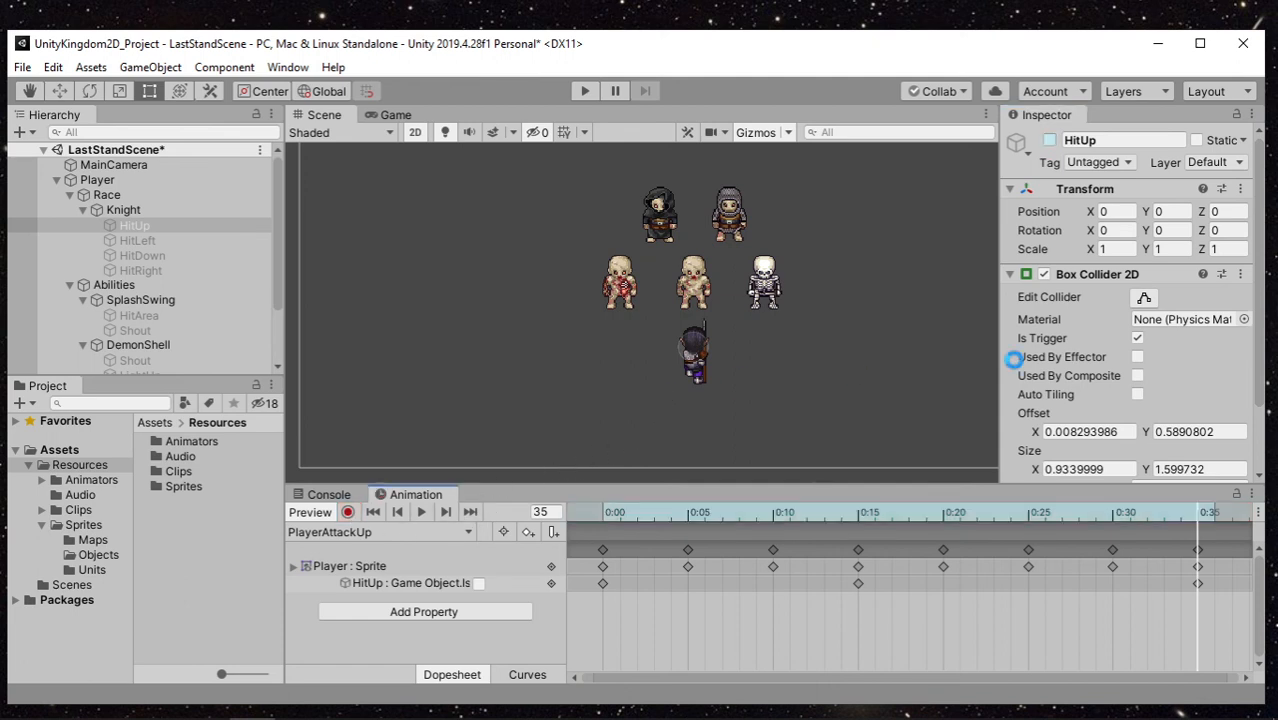
key("ctrl+s")
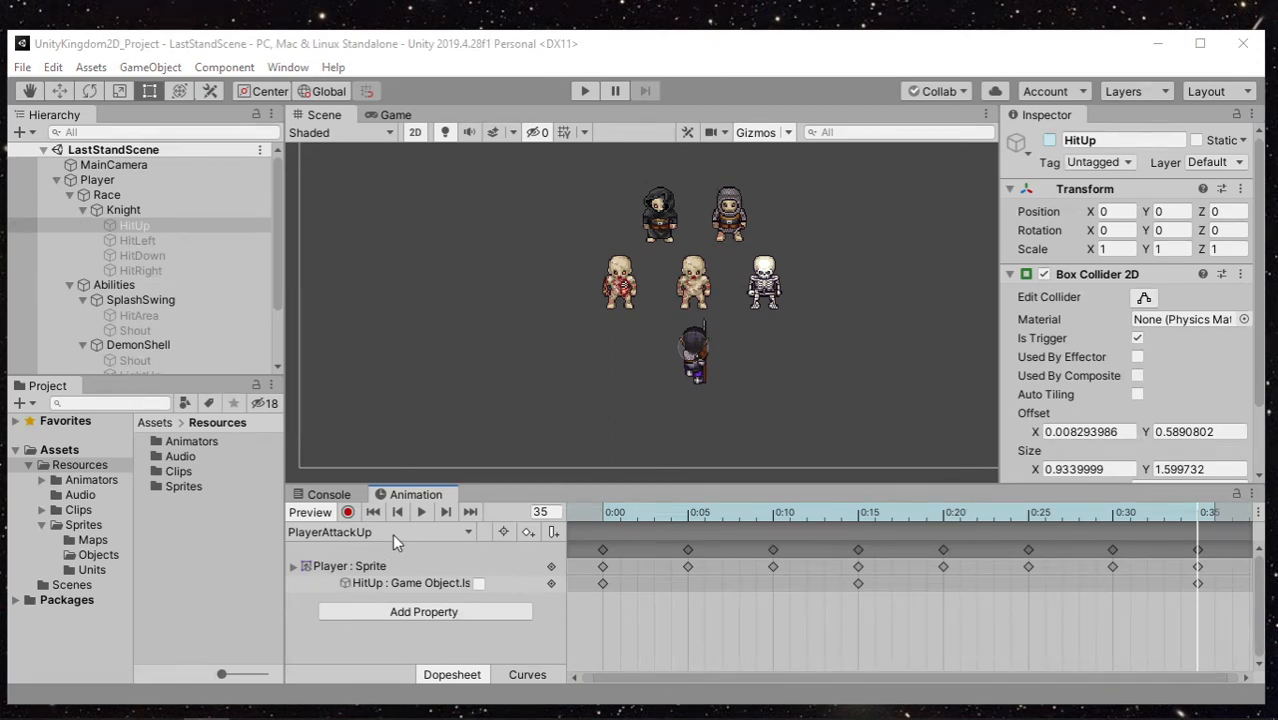
Play the PlayerAttackDown clip and check its HitDown toggling with the Knight object selected
left_click(392, 533)
left_click(385, 214)
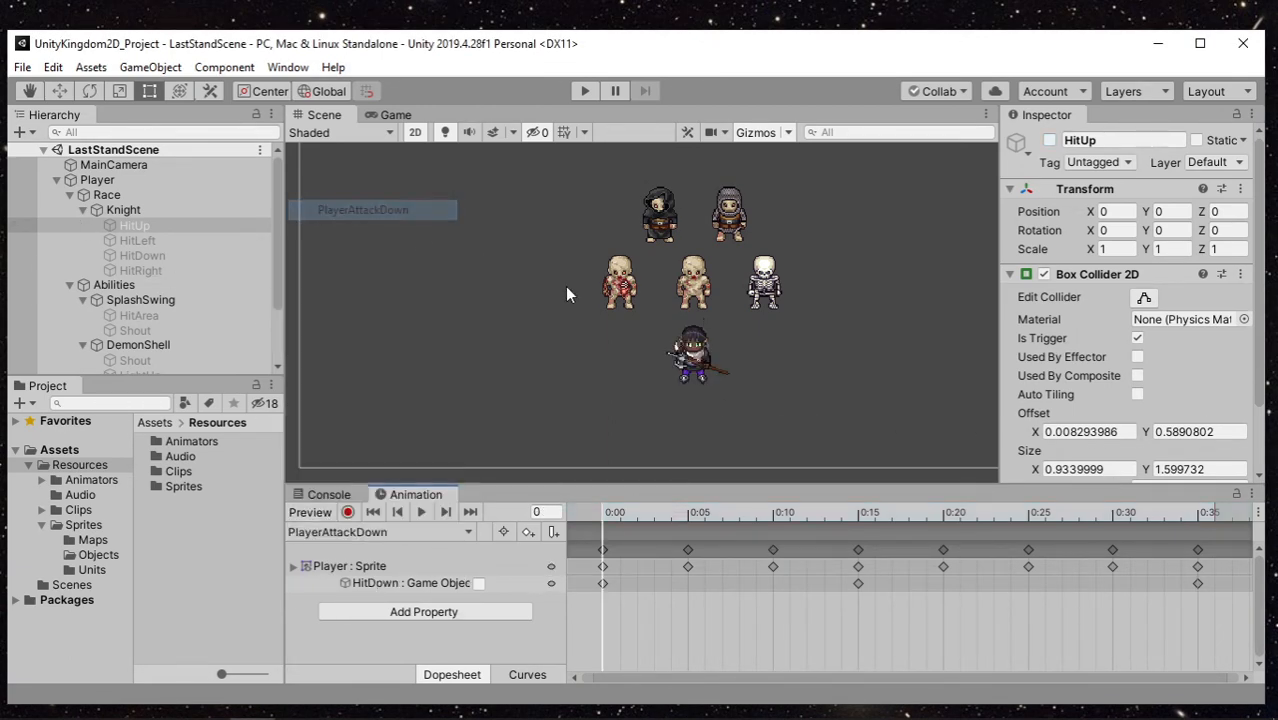
scroll(747, 367, "up", 3)
middle_click_drag(747, 367, 745, 317)
scroll(745, 317, "up", 4)
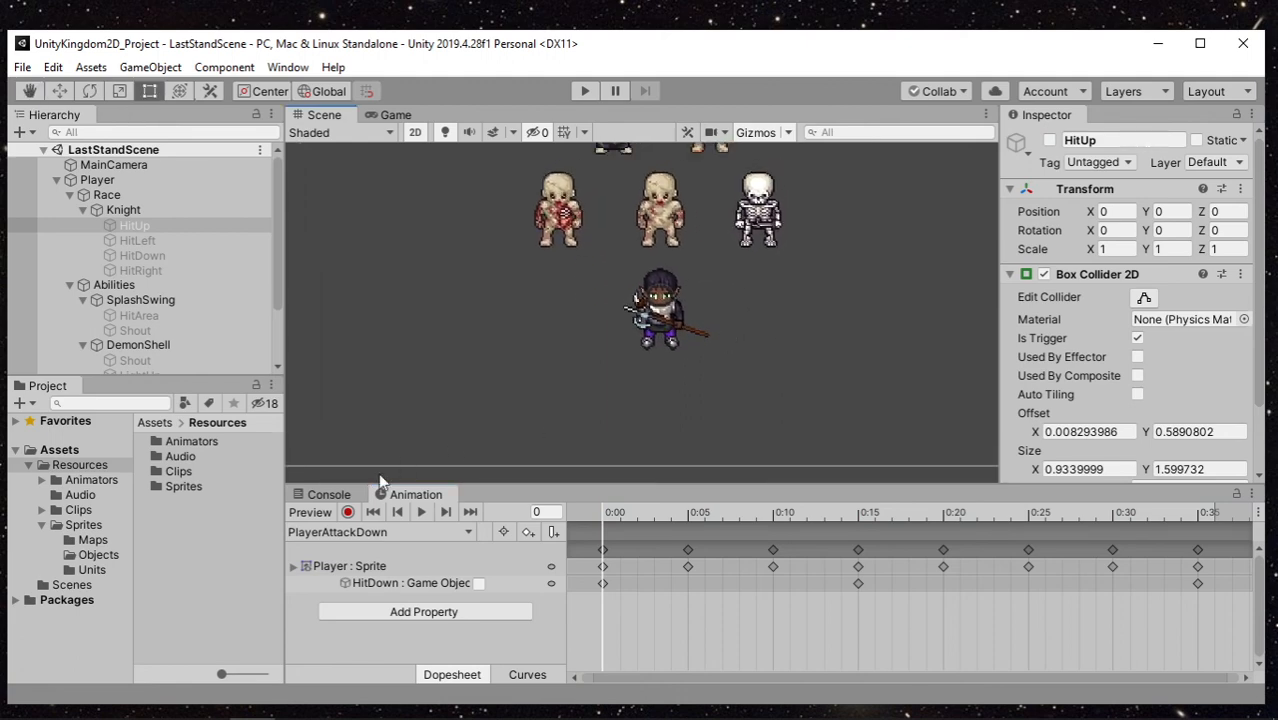
left_click(421, 512)
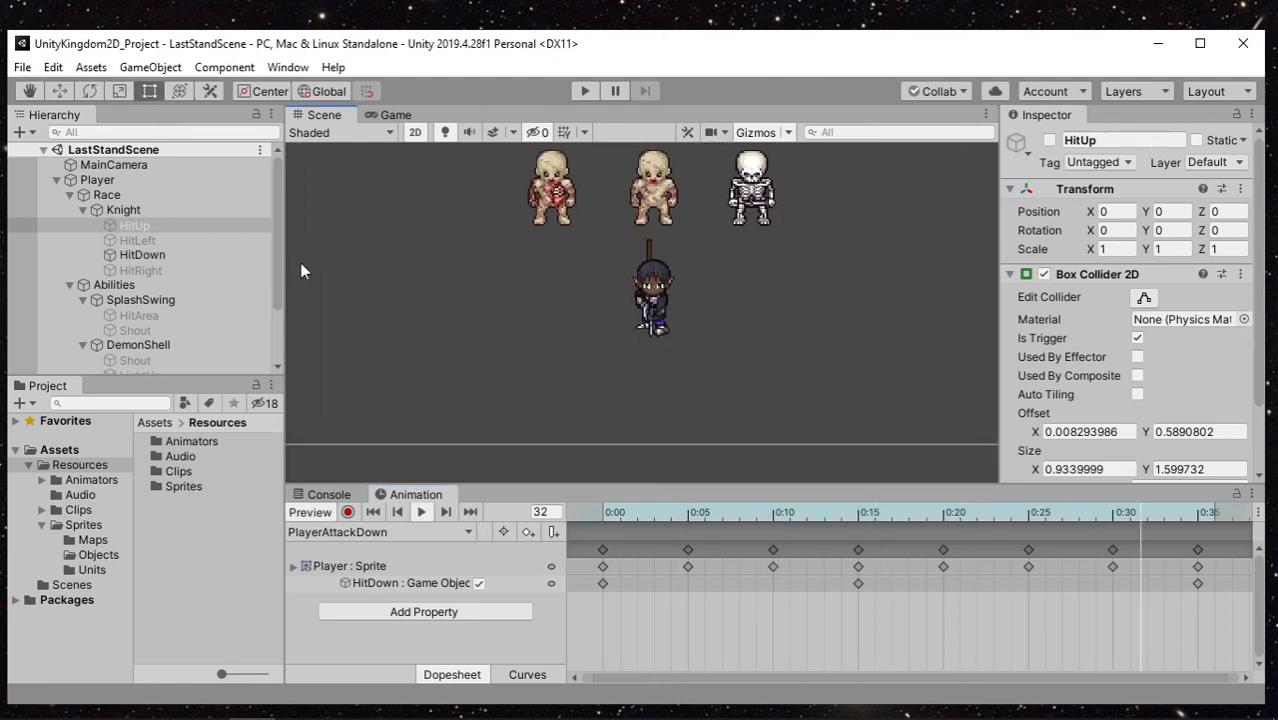
left_click(144, 212)
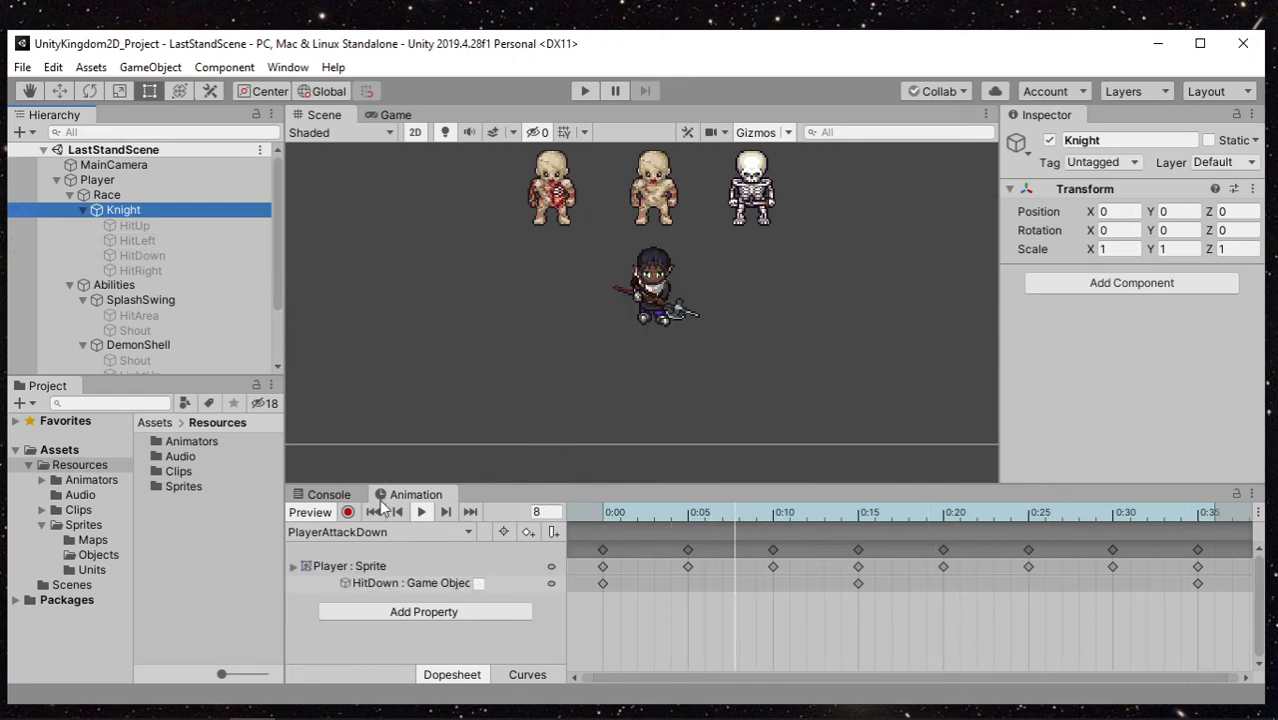
Preview the PlayerAttackLeft clip and pause it to check the HitLeft area beside the player
left_click(407, 533)
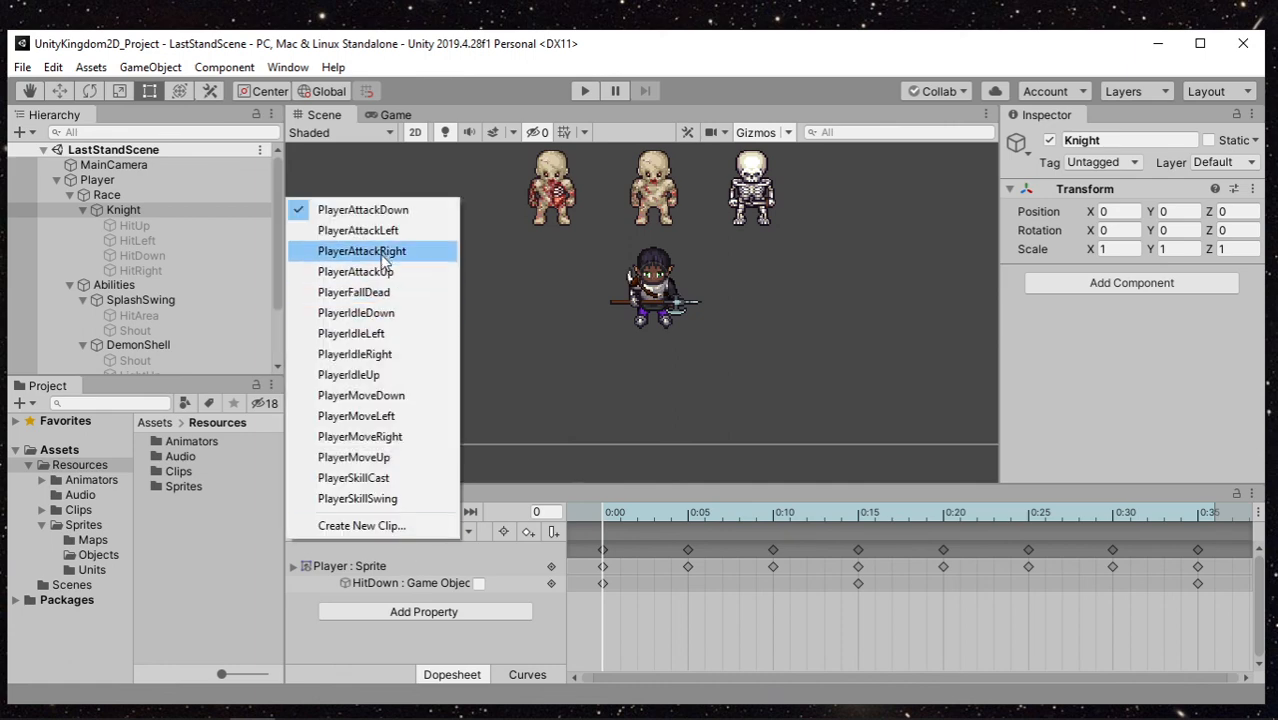
left_click(382, 231)
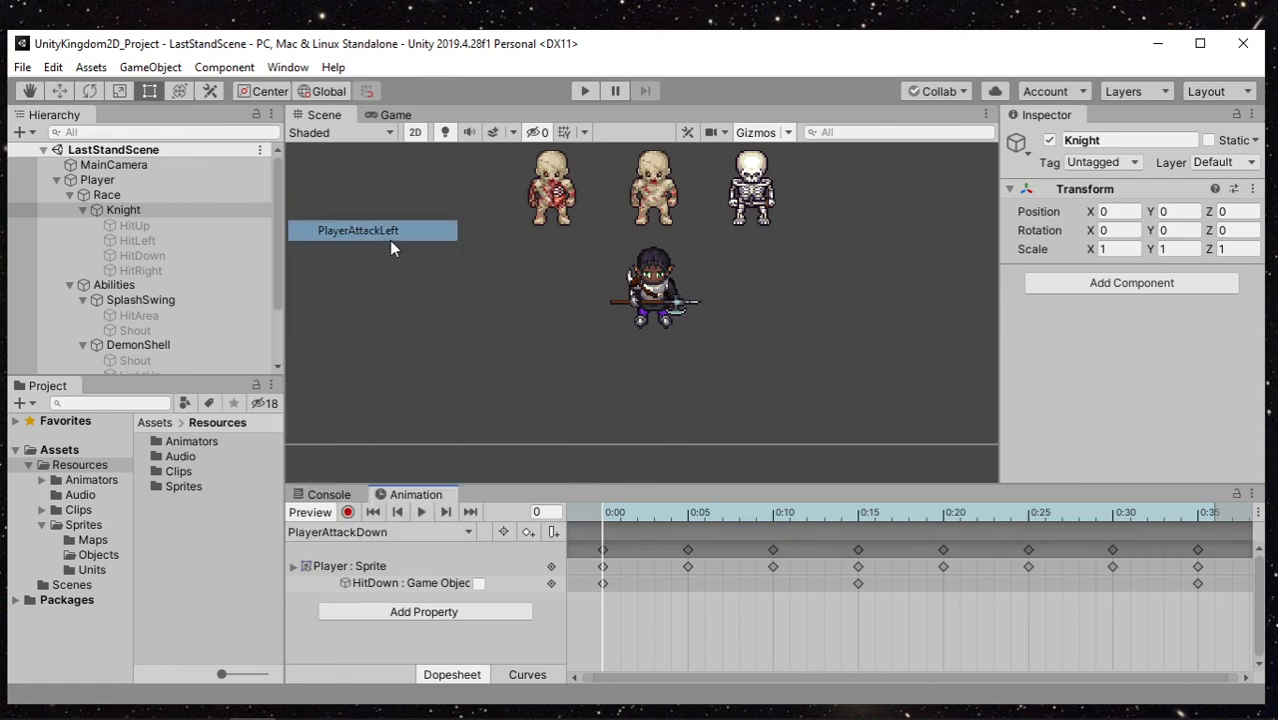
left_click(425, 513)
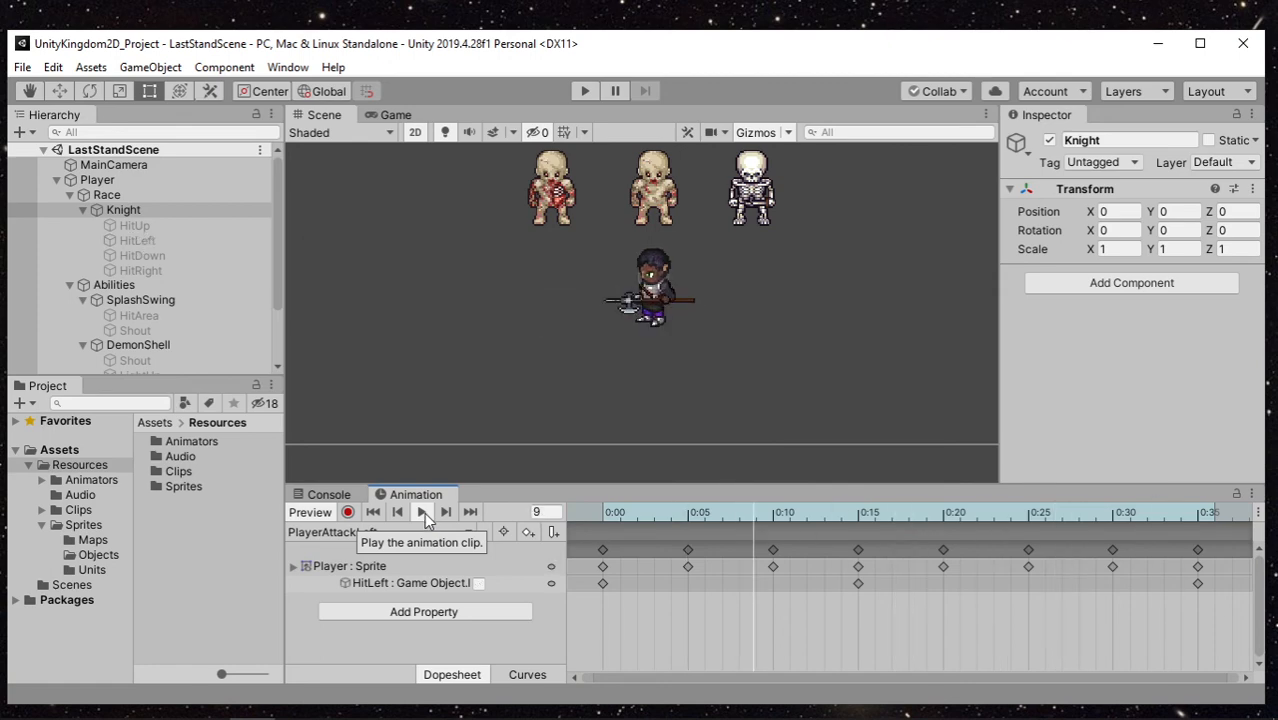
left_click(424, 512)
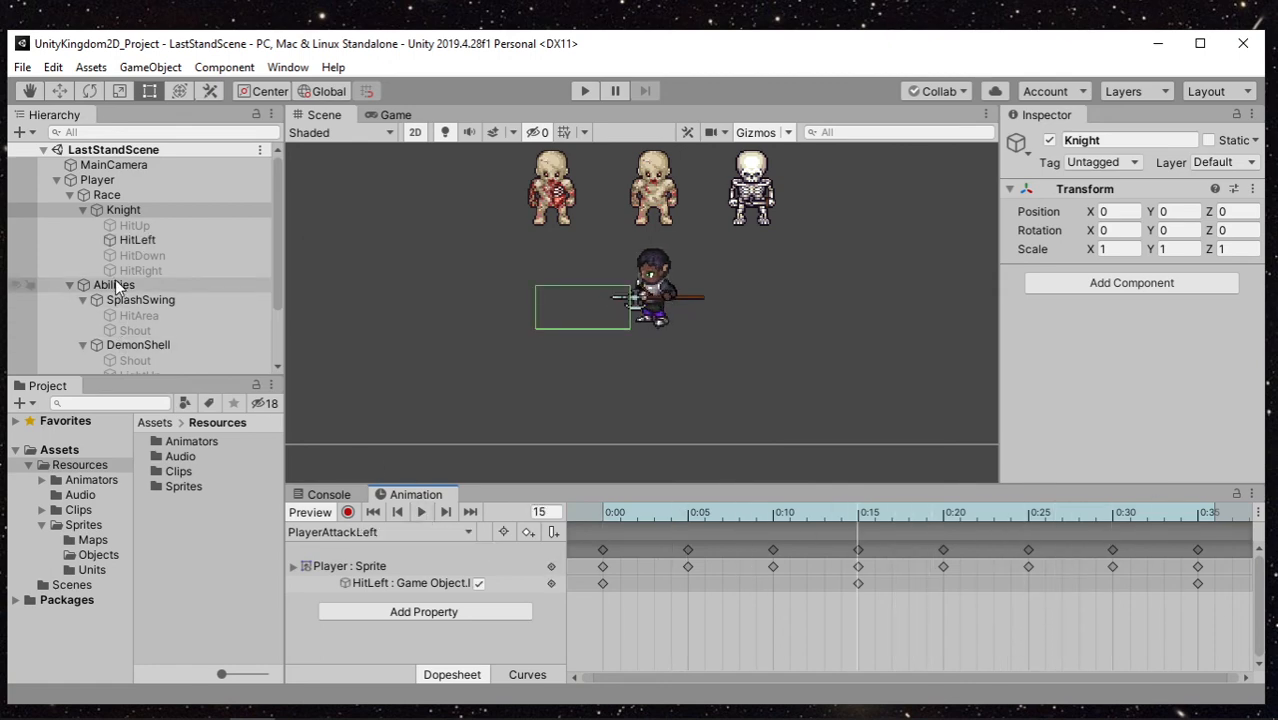
Preview the PlayerSkillSwing clip with SplashSwing selected to check its HitArea and Shout timing
left_click(338, 533)
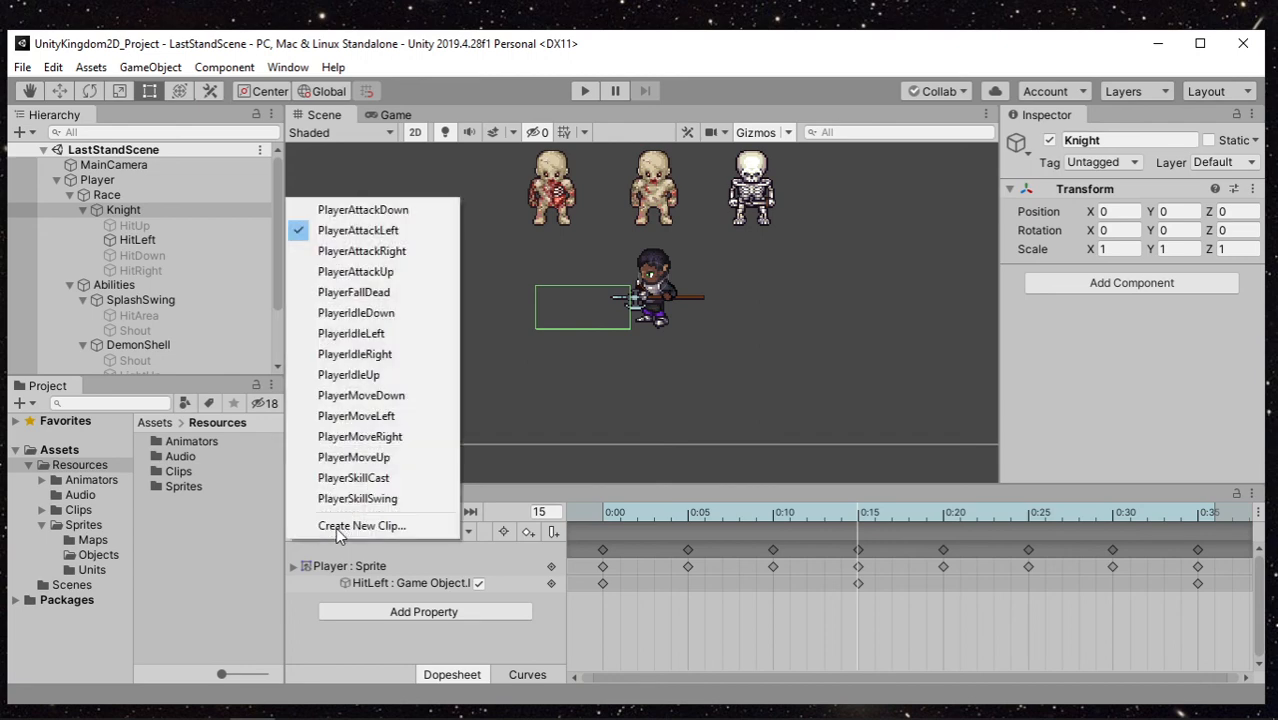
left_click(356, 497)
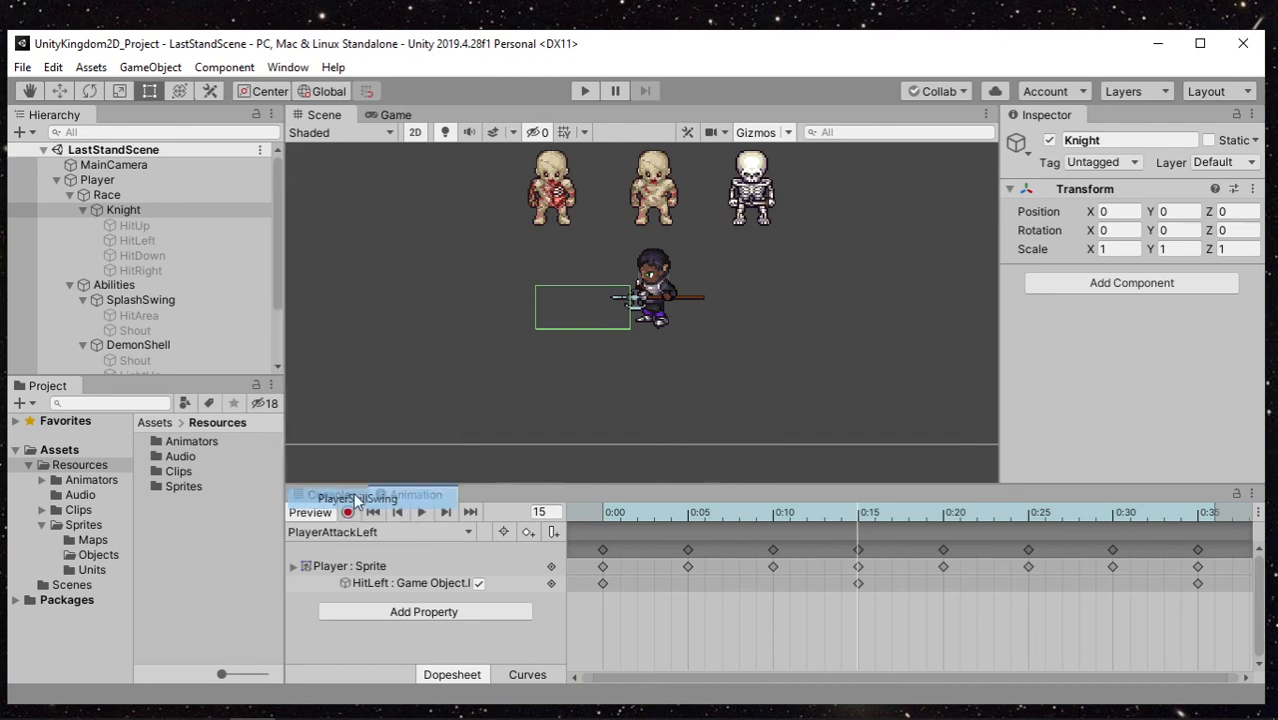
left_click(424, 511)
left_click(424, 511)
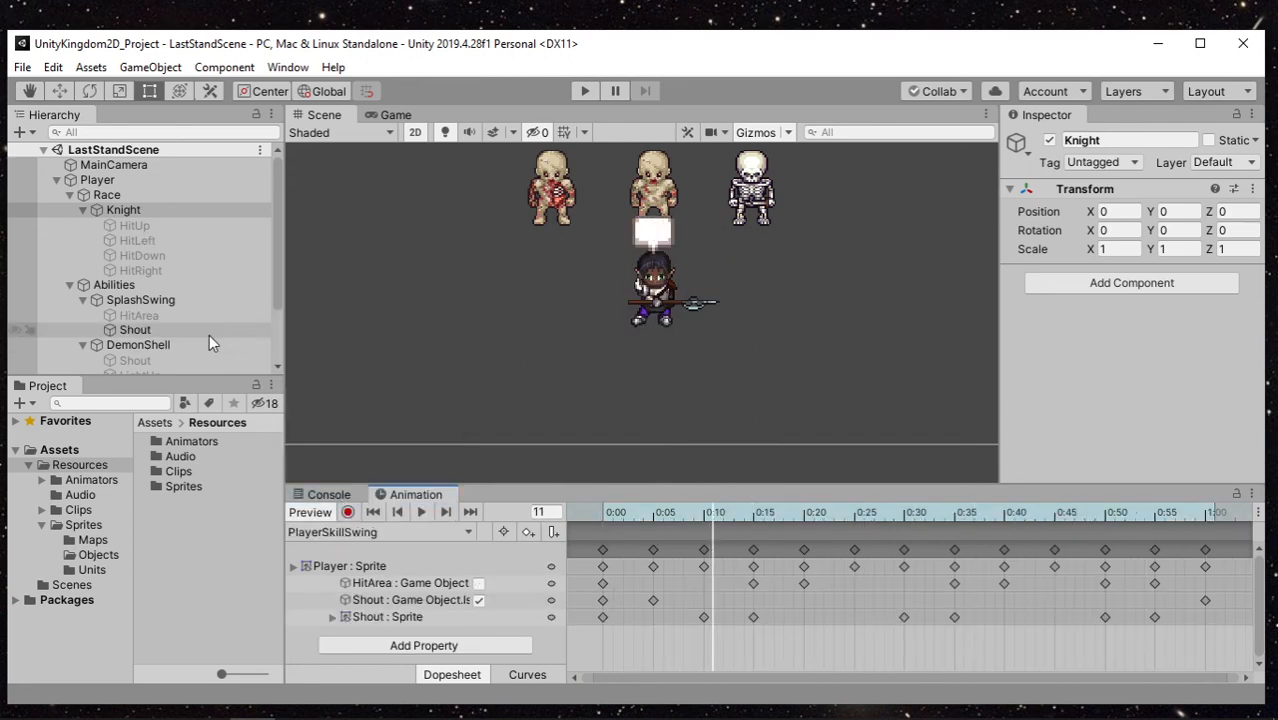
left_click(169, 315)
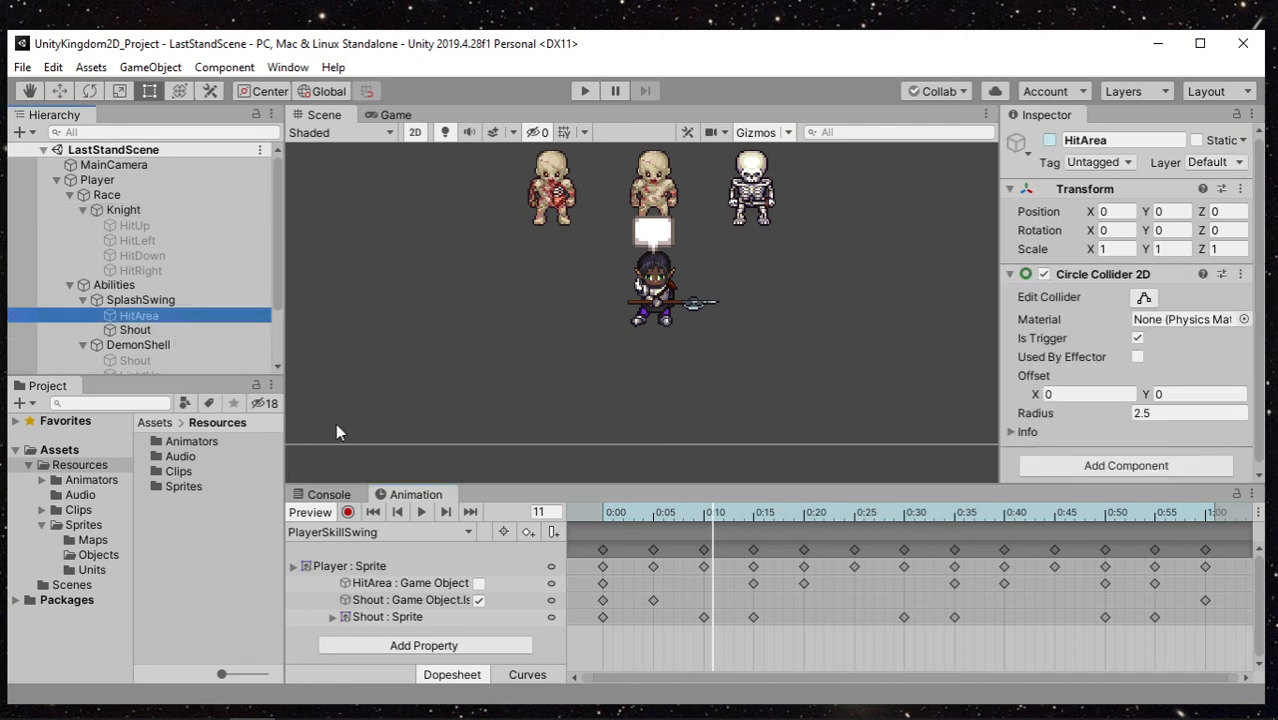
left_click(118, 299)
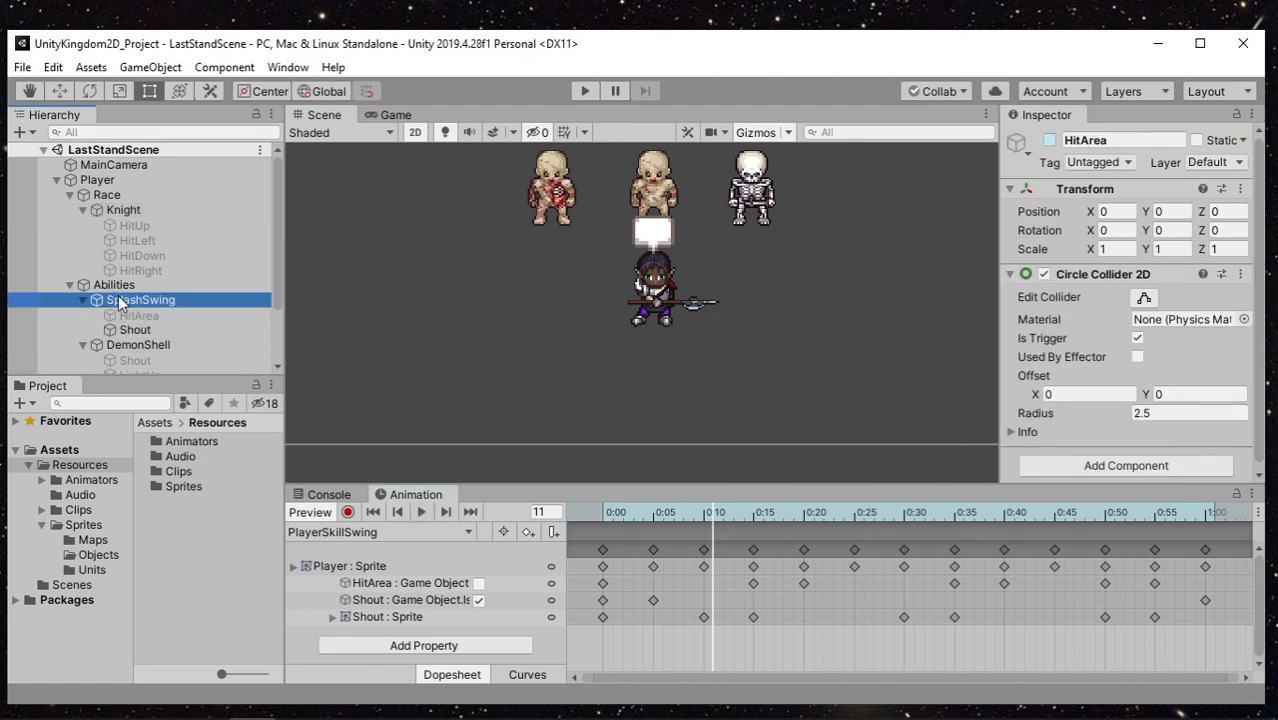
left_click(421, 512)
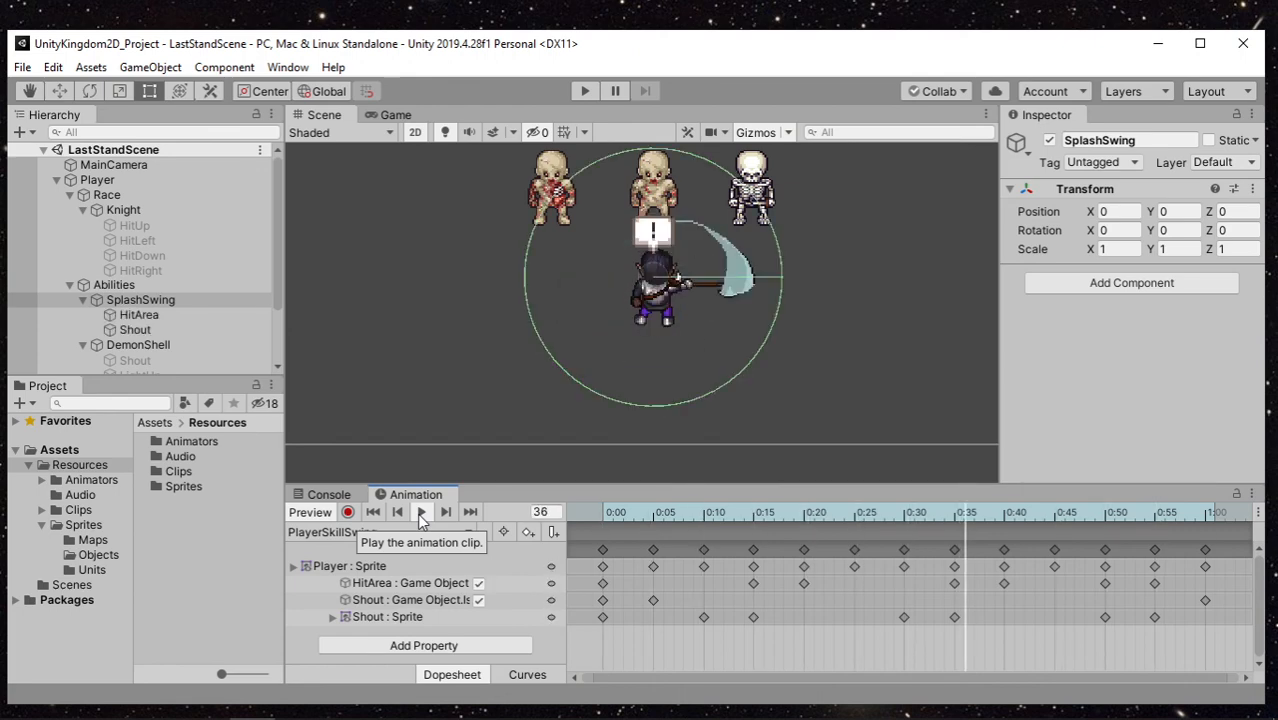
left_click(421, 514)
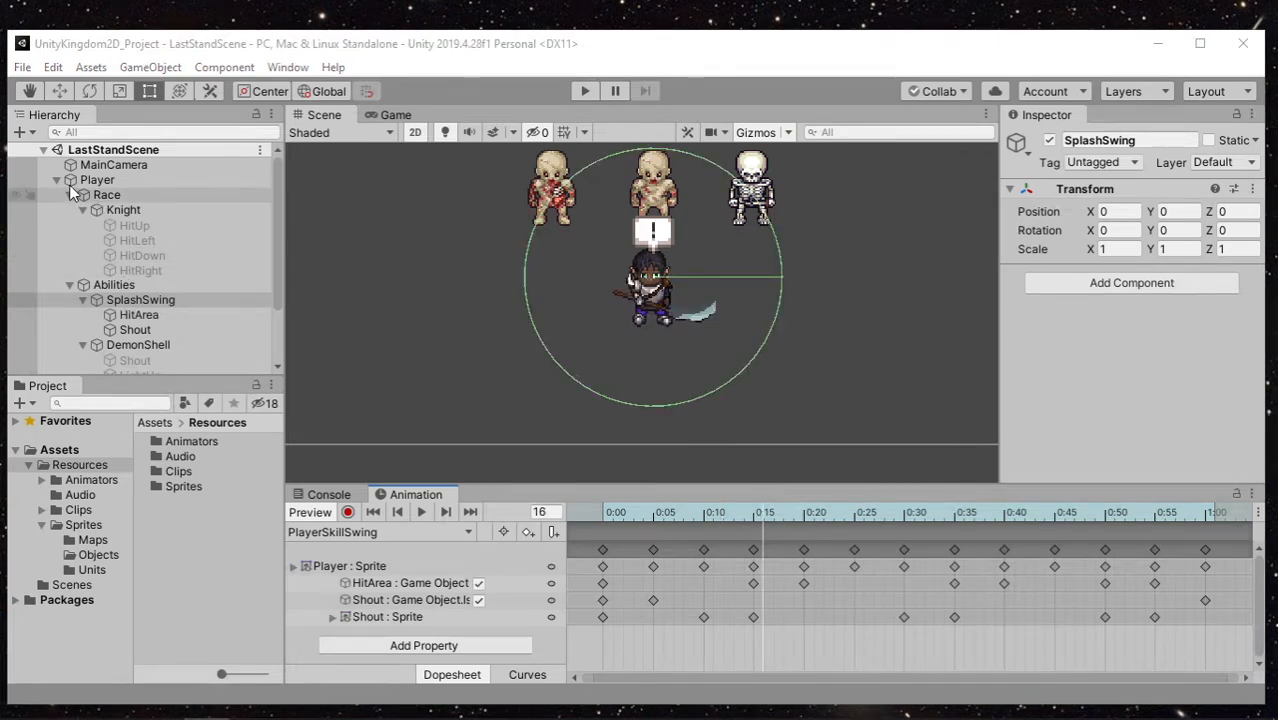
Collapse the Player hierarchy and examine the WarriorCreep object in the scene
left_click(58, 179)
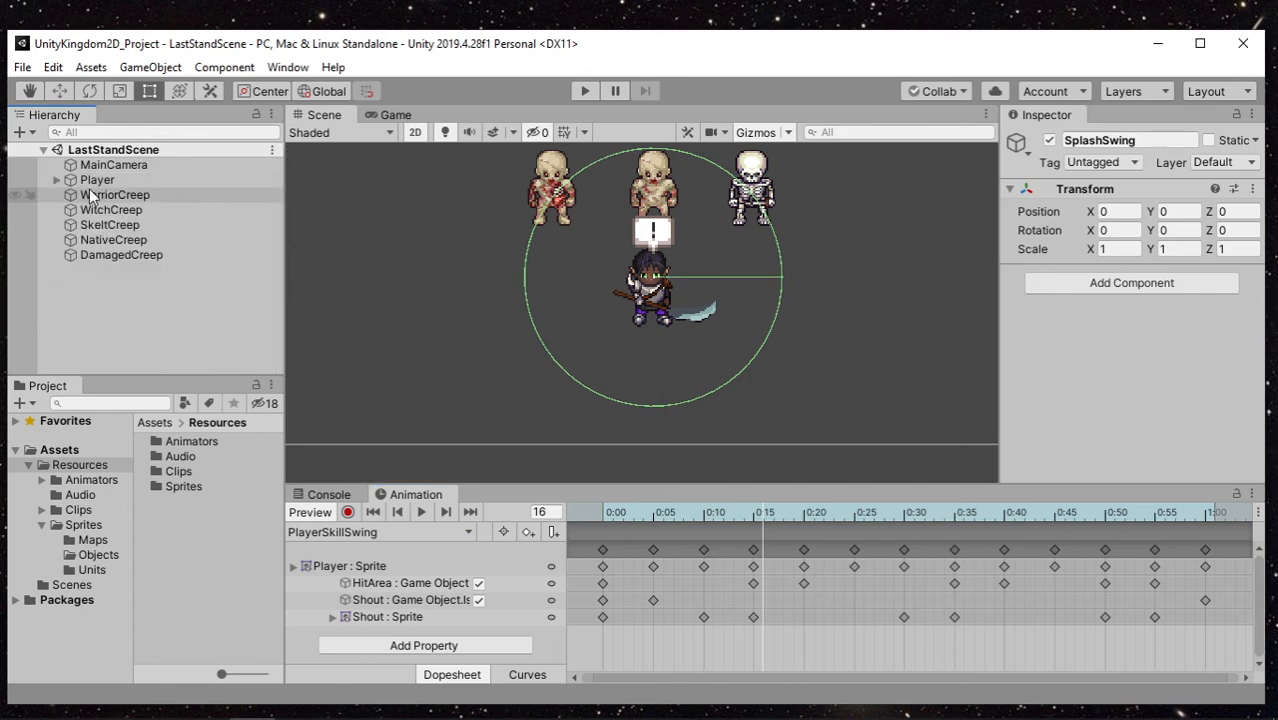
left_click(124, 196)
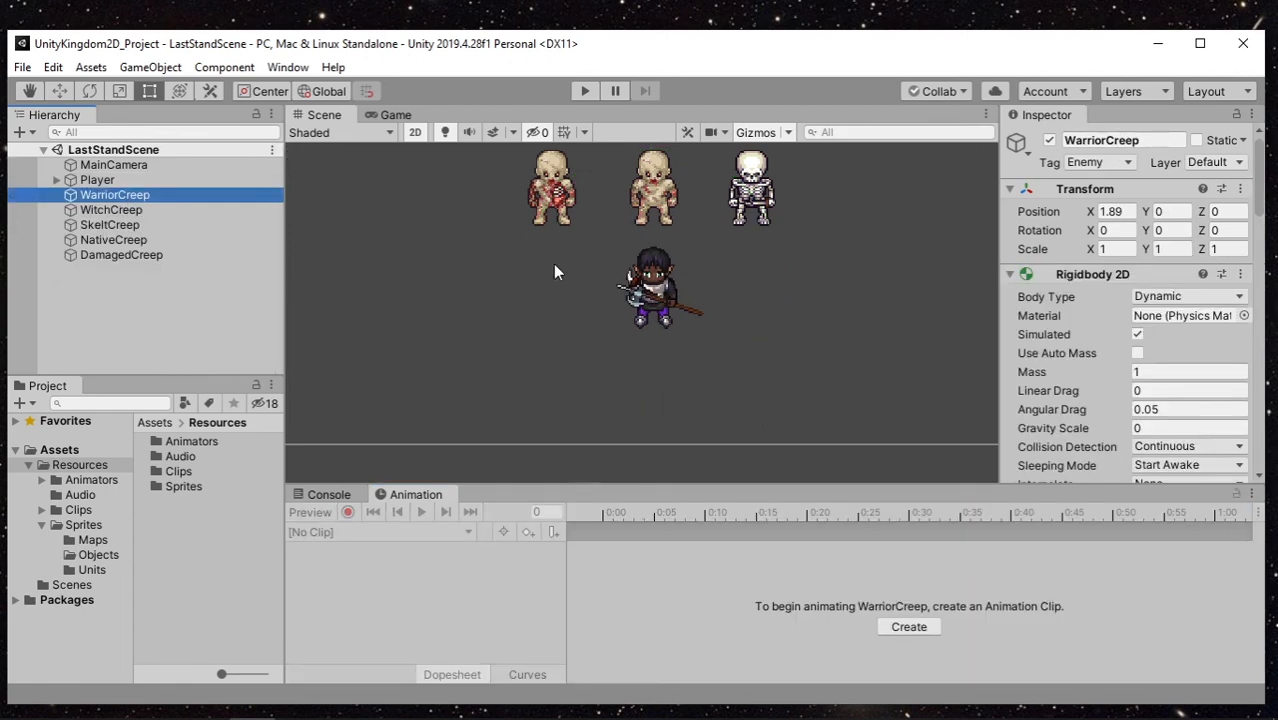
middle_click_drag(617, 308, 561, 448)
middle_click_drag(693, 354, 718, 344)
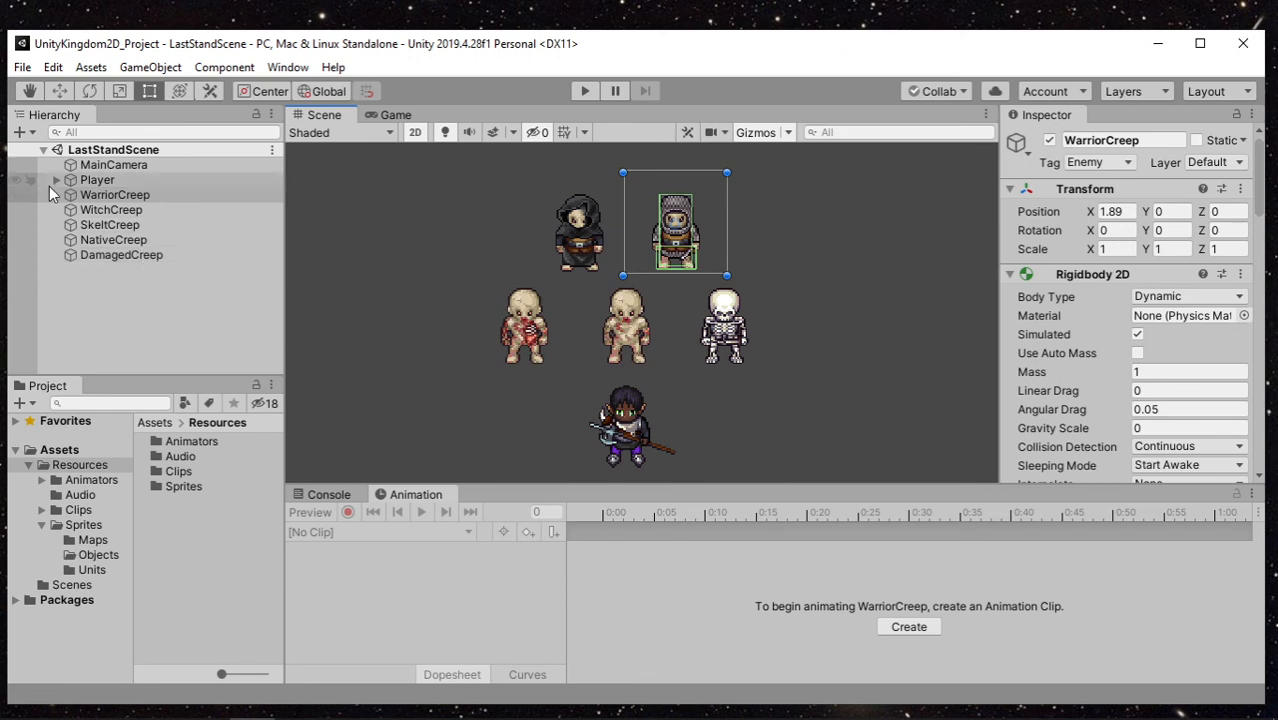
left_click(88, 196)
right_click(88, 196)
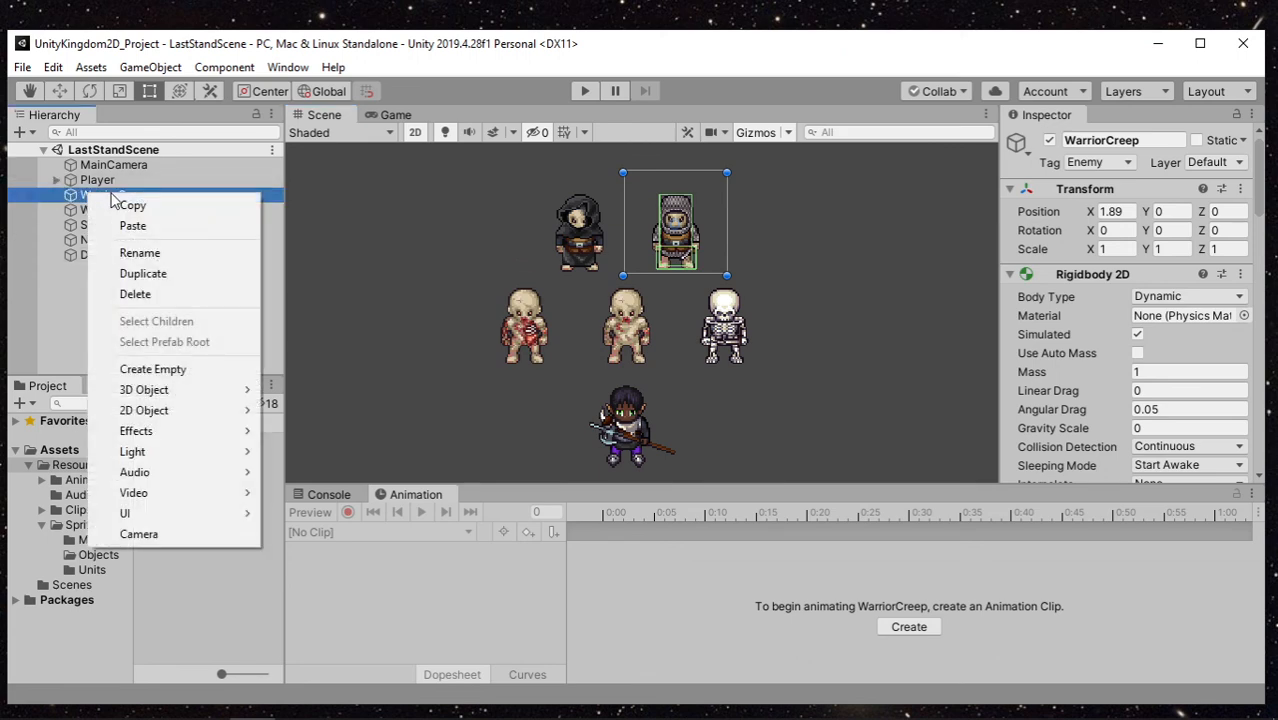
left_click(59, 361)
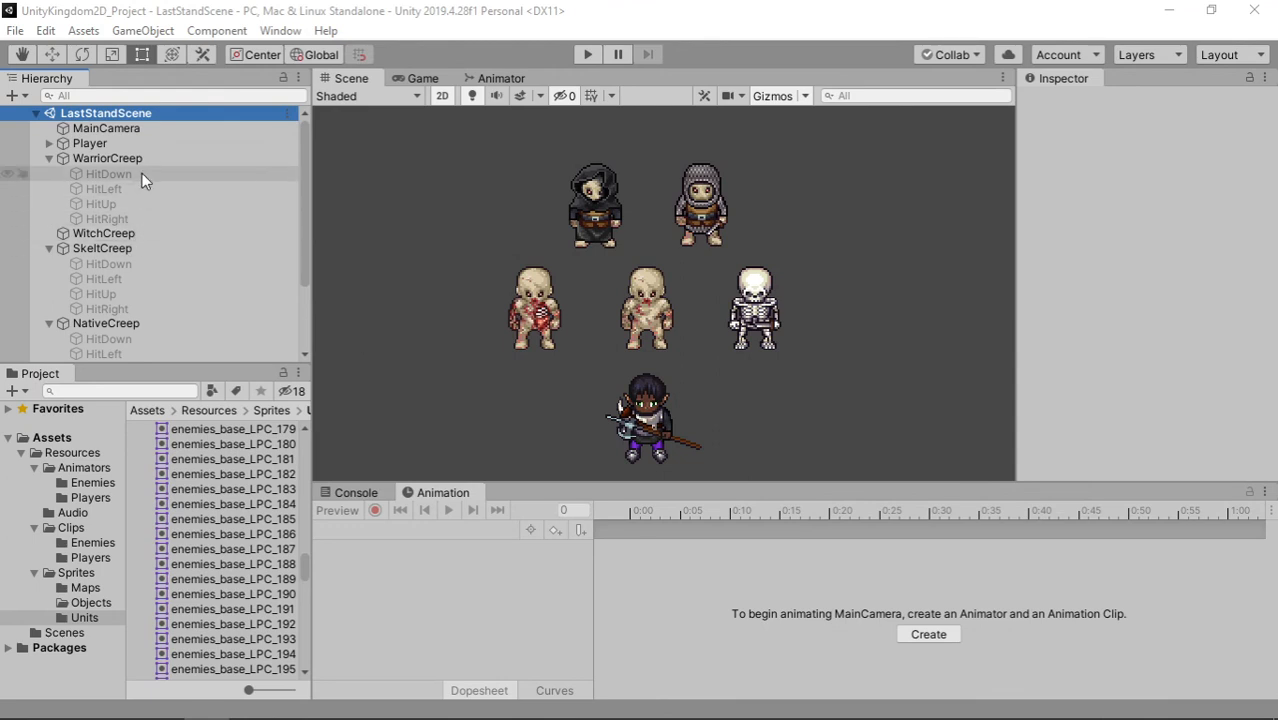
Review the creeps' directional hit objects, then collapse SkeltCreep, NativeCreep and DamagedCreep in the hierarchy
scroll(140, 190, "down", 3)
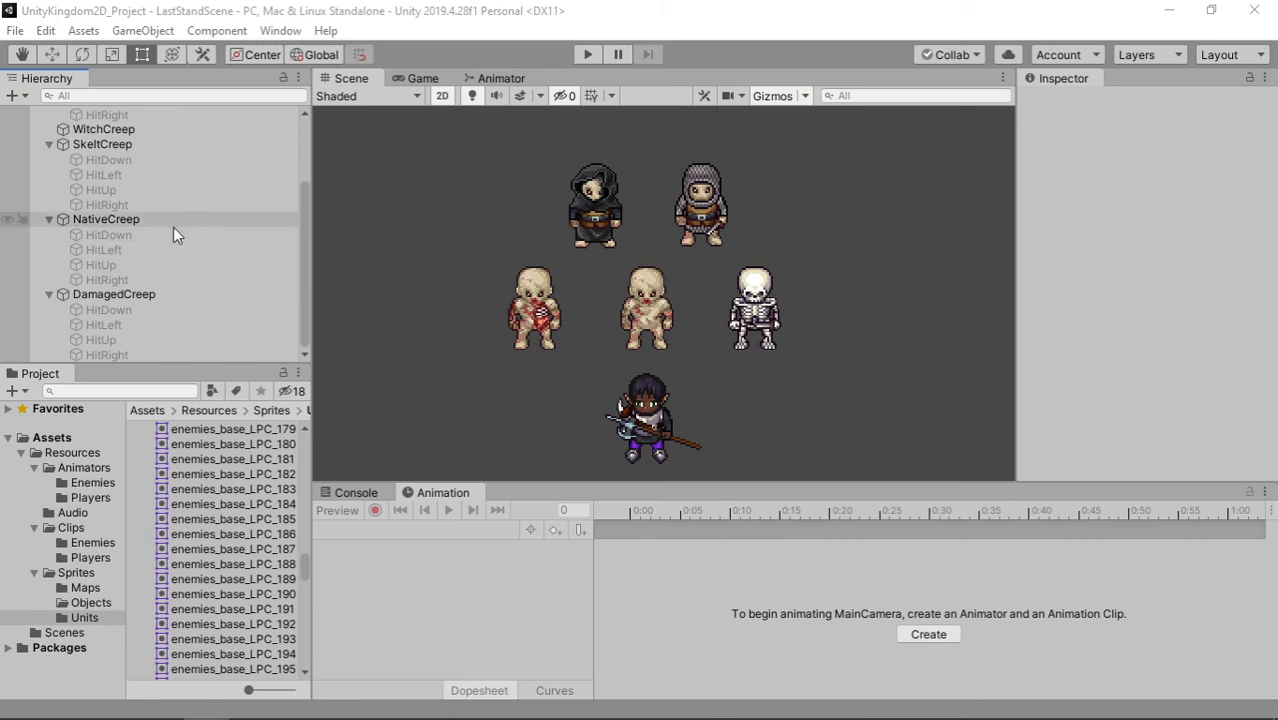
scroll(95, 238, "up", 2)
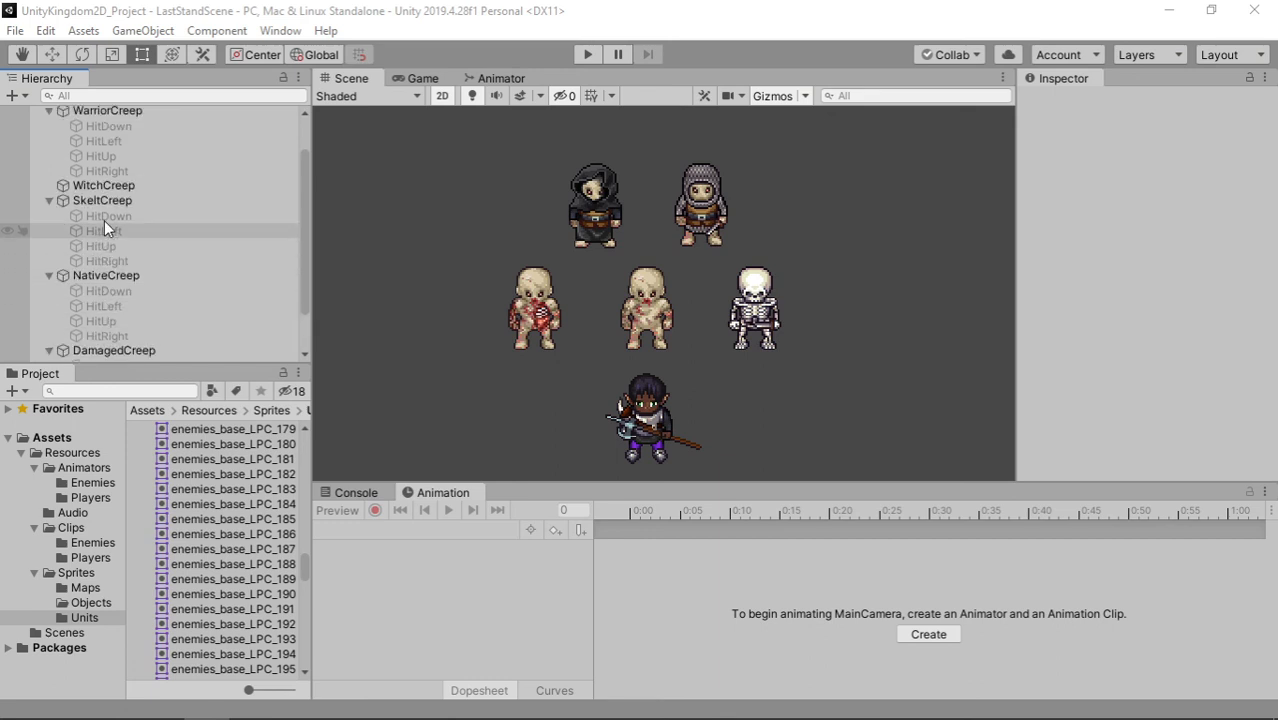
left_click(50, 202)
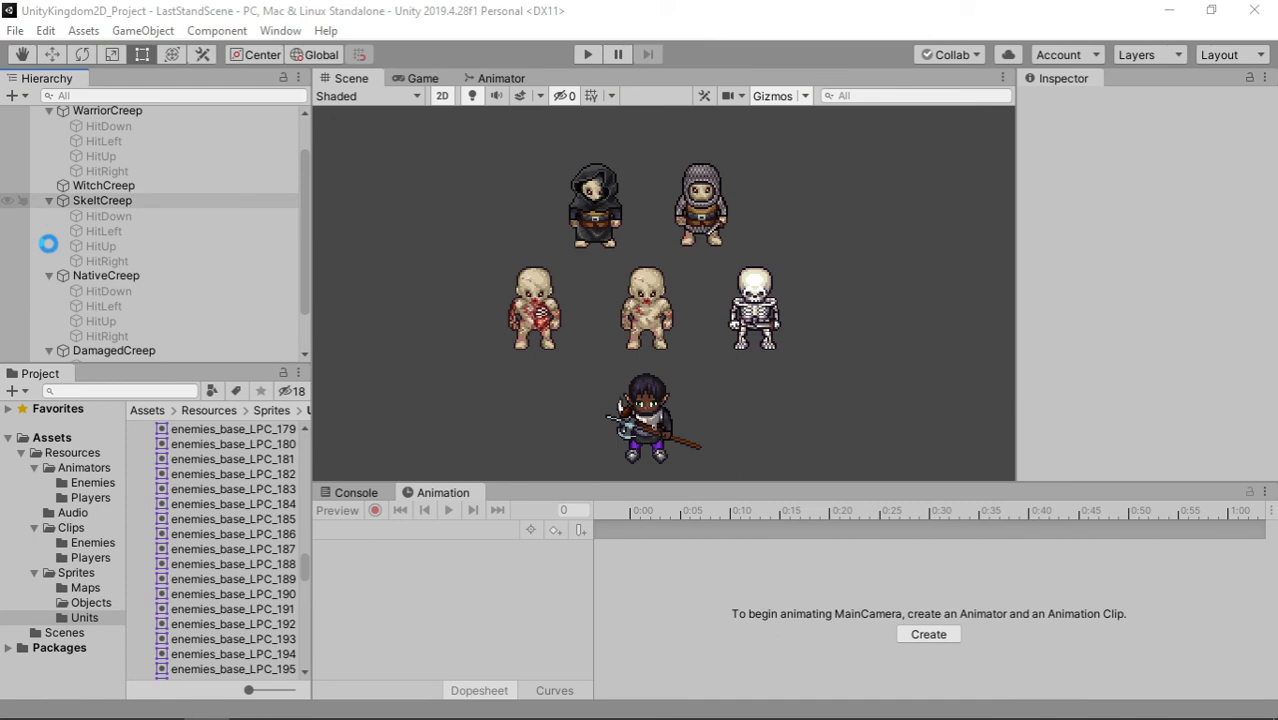
left_click(48, 245)
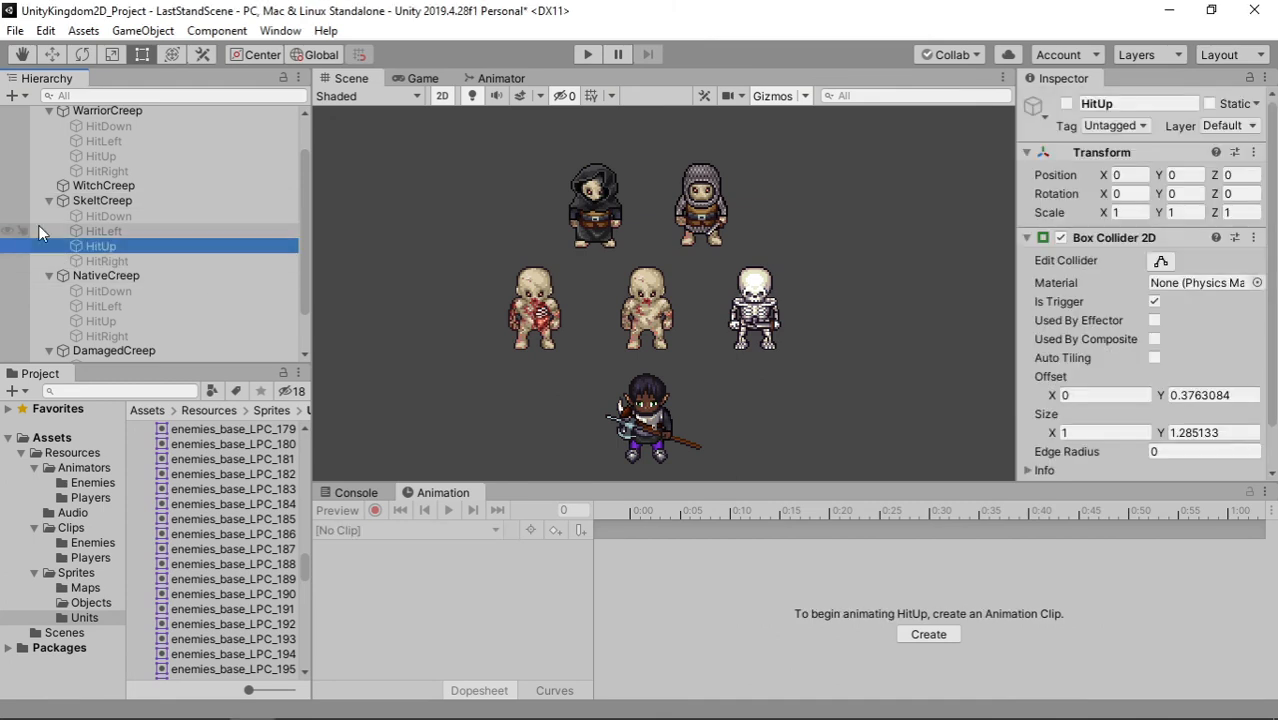
left_click(48, 202)
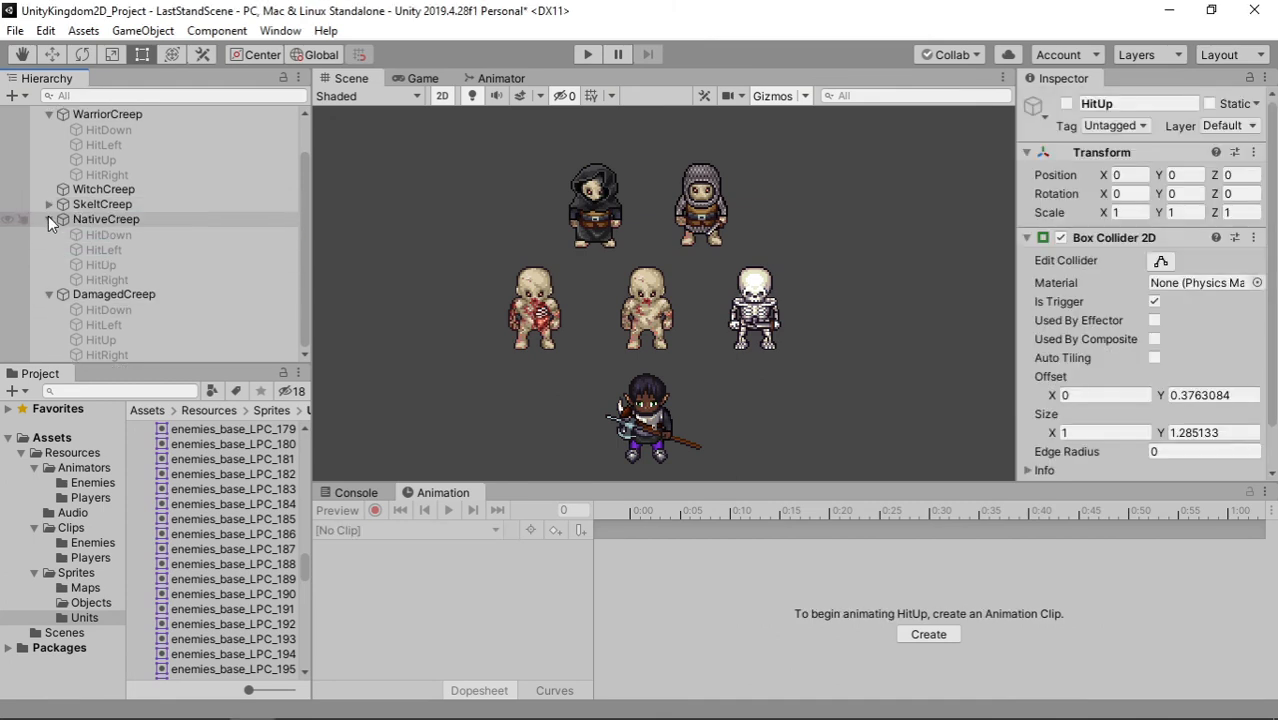
left_click(49, 233)
left_click(50, 275)
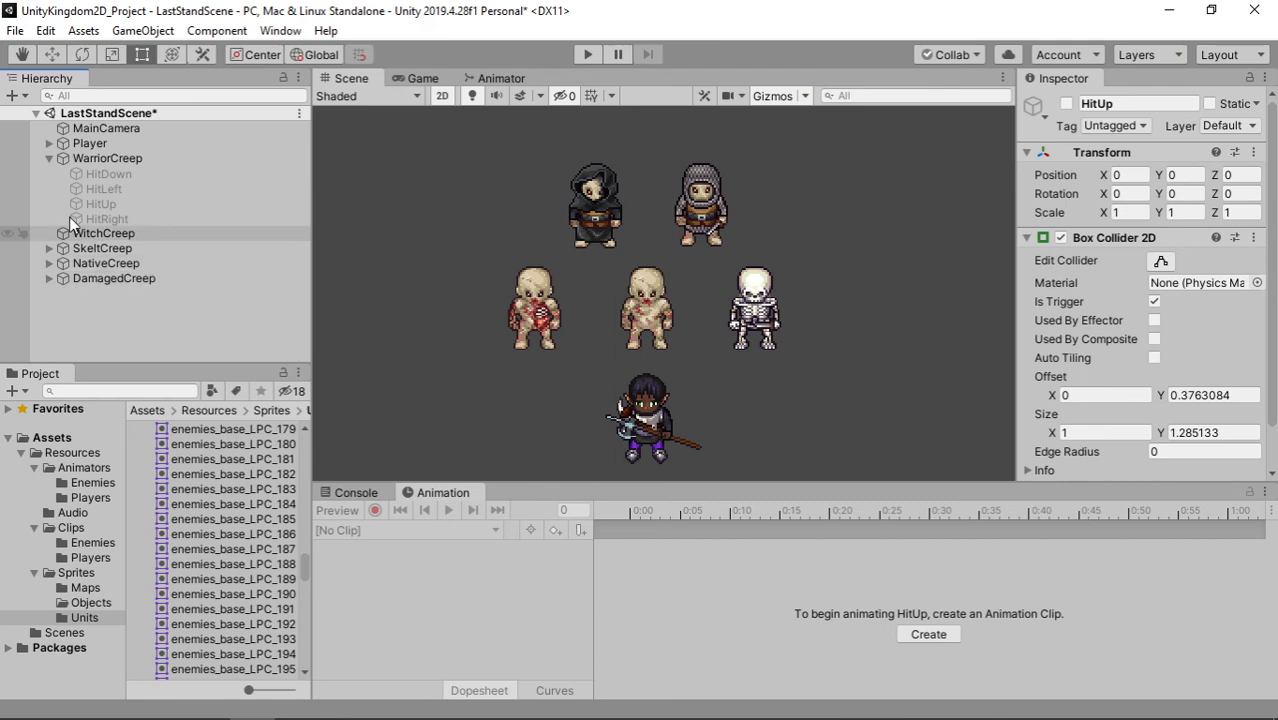
Activate WarriorCreep's HitDown, HitLeft, HitUp and HitRight objects together and examine their collider areas in the scene
left_click(94, 174)
left_click(111, 218, "shift")
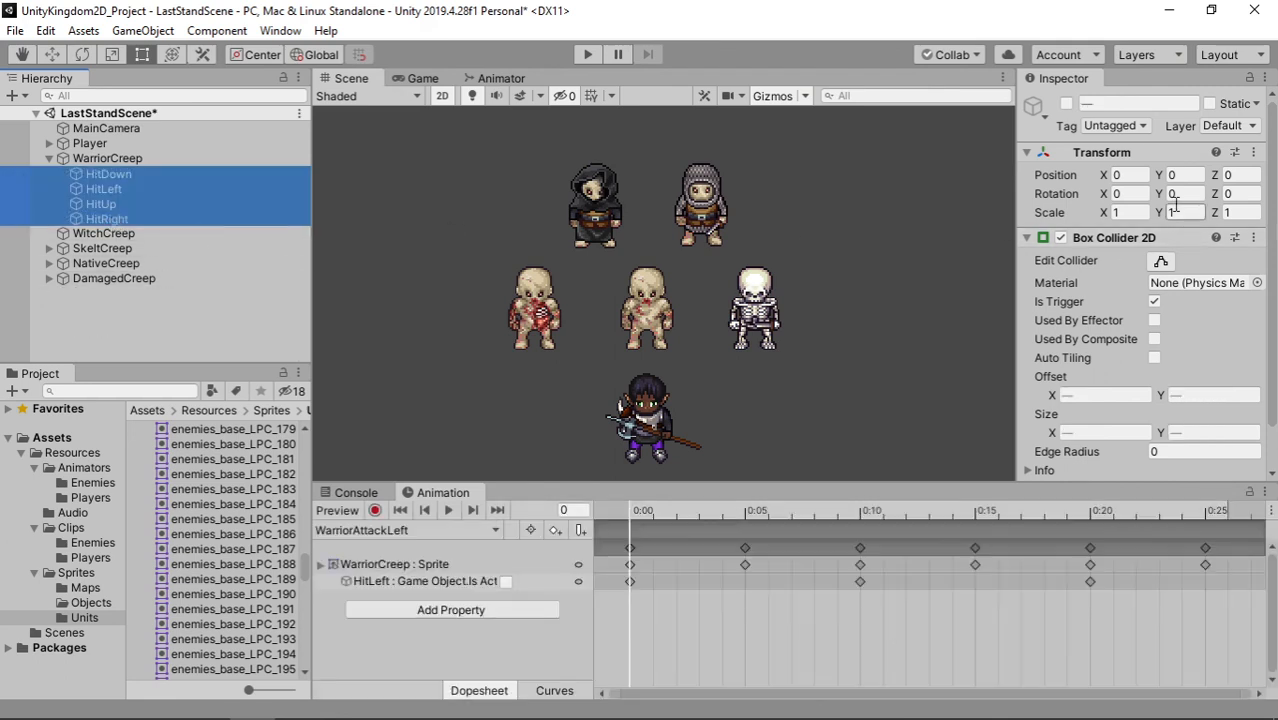
left_click(1066, 103)
scroll(794, 183, "up", 2)
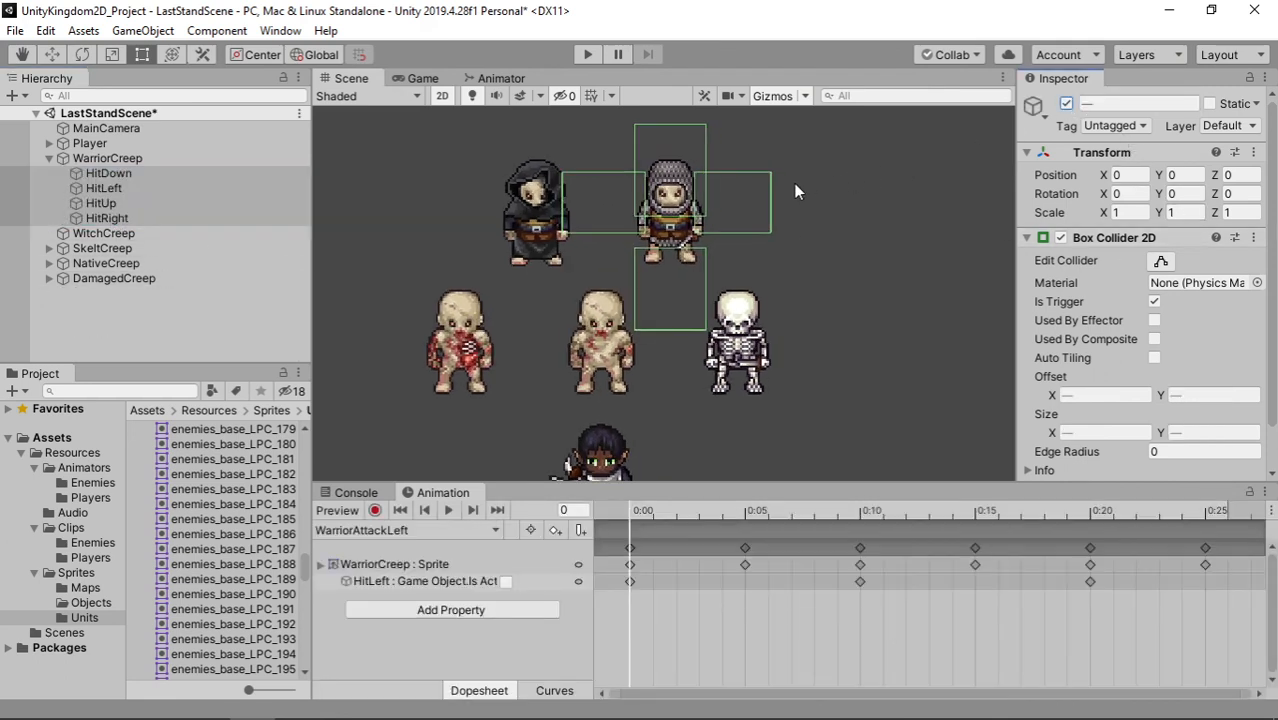
middle_click_drag(809, 228, 782, 259)
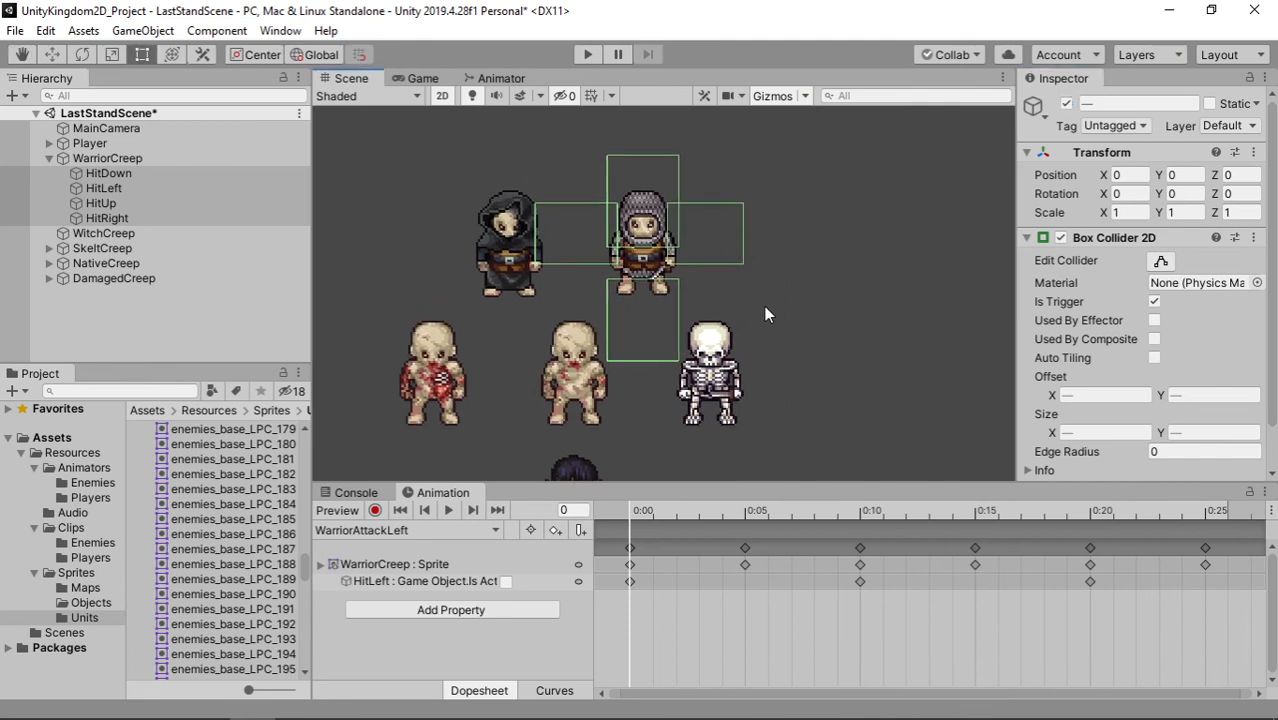
middle_click_drag(680, 433, 691, 381)
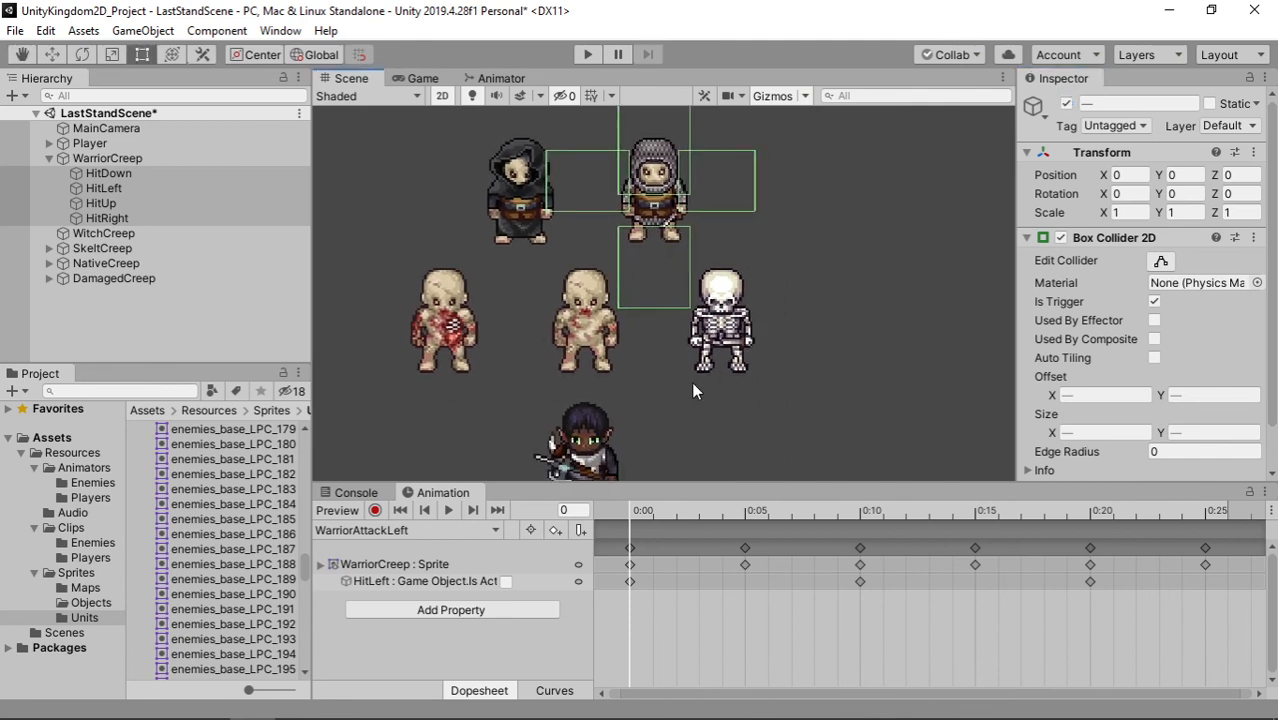
middle_click_drag(787, 299, 775, 336)
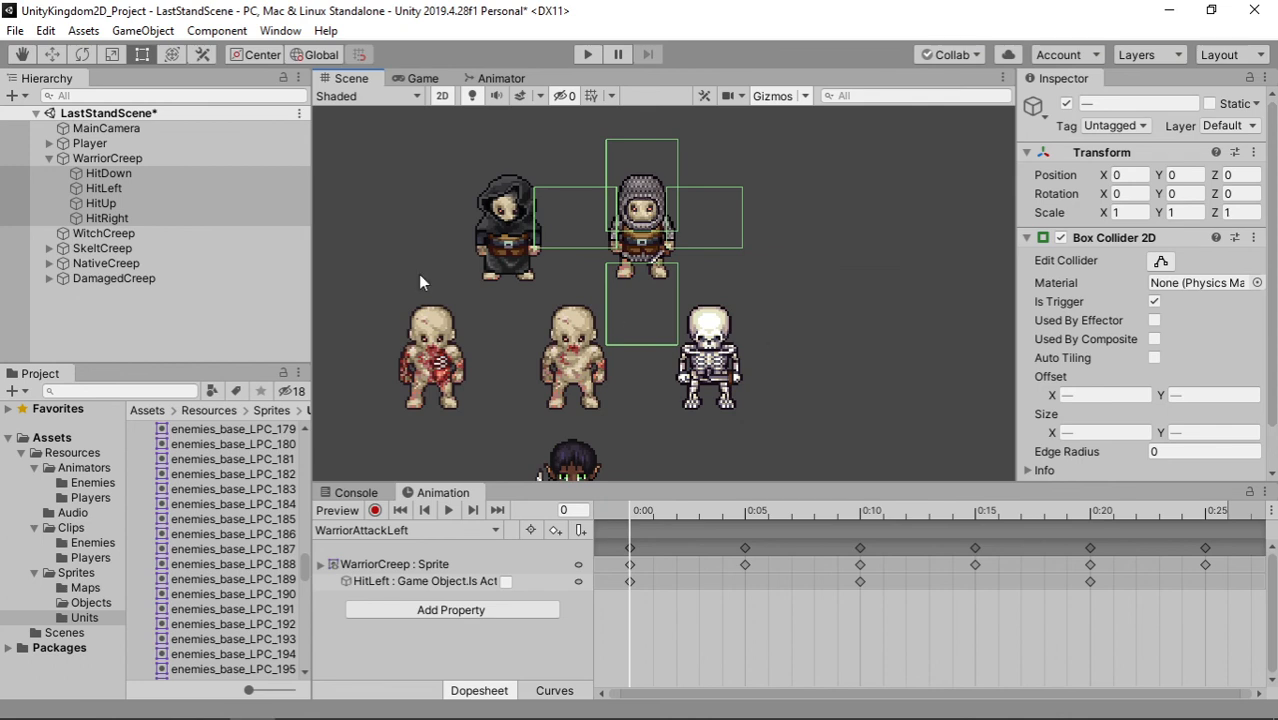
Compare WarriorCreep's HitLeft and HitRight colliders, then extend HitRight's box collider outward to a width of about 1.17
left_click(155, 187)
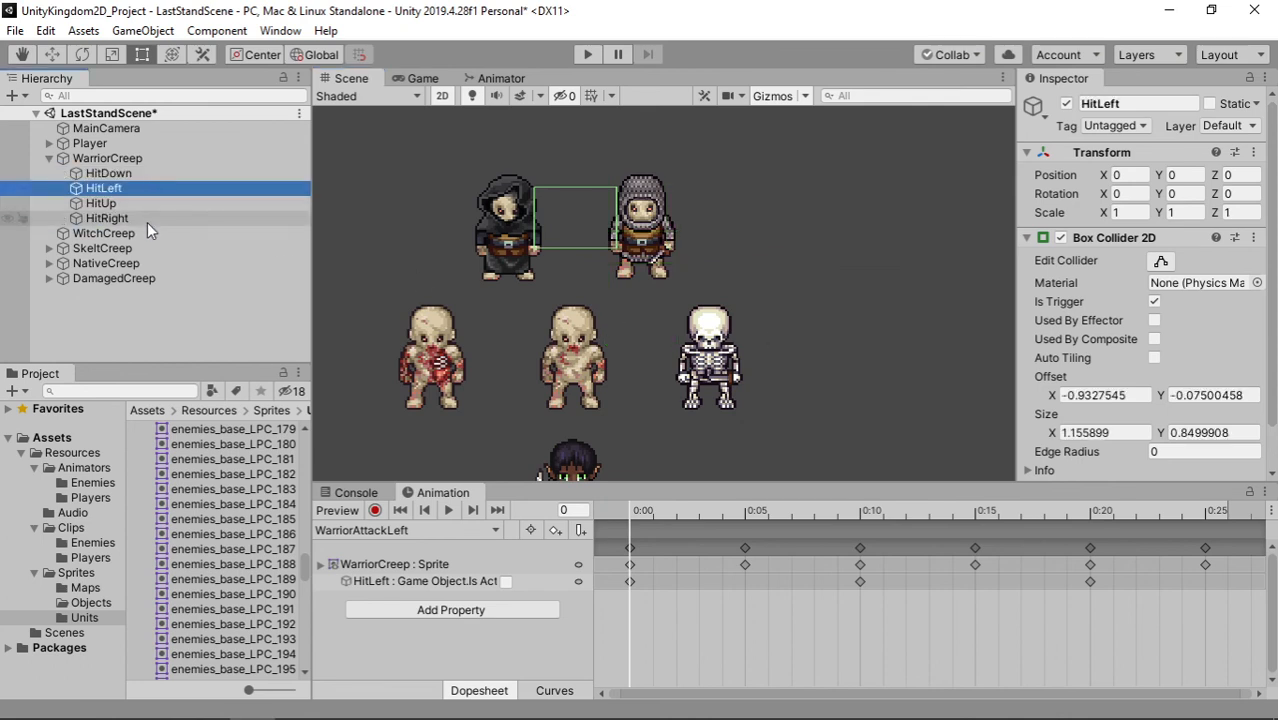
left_click(150, 218)
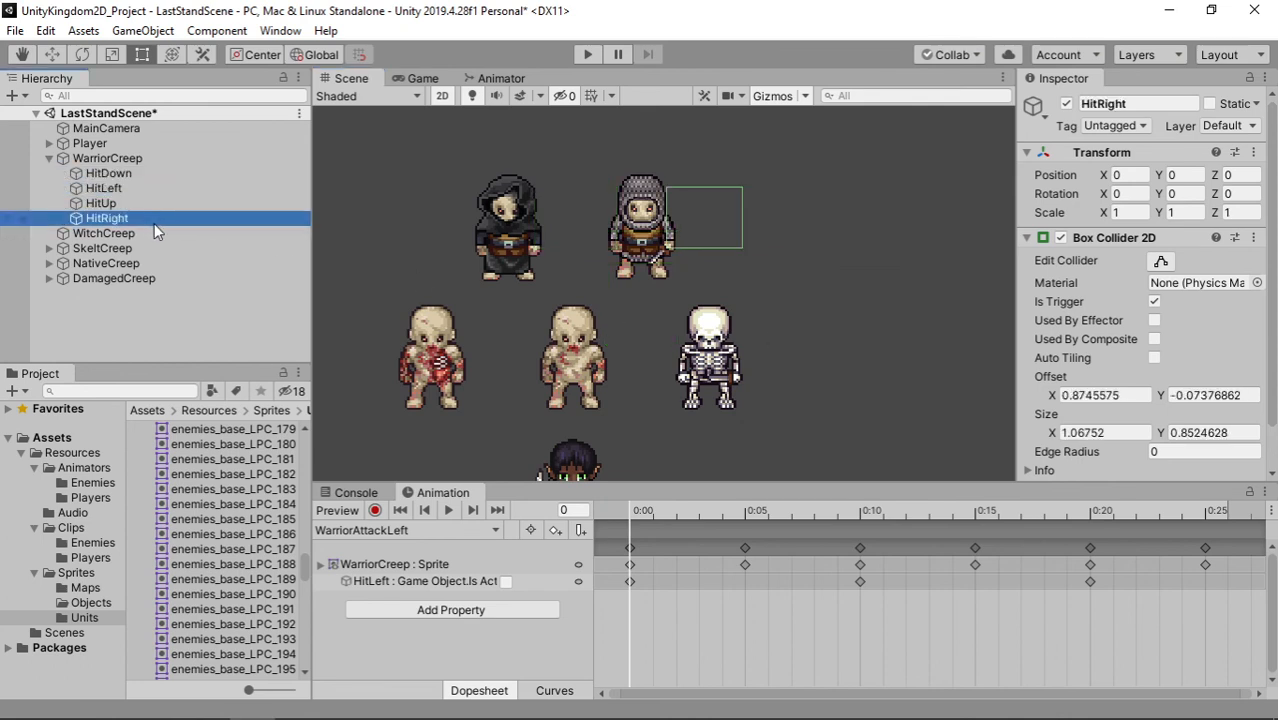
left_click(1163, 261)
left_click_drag(741, 218, 748, 220)
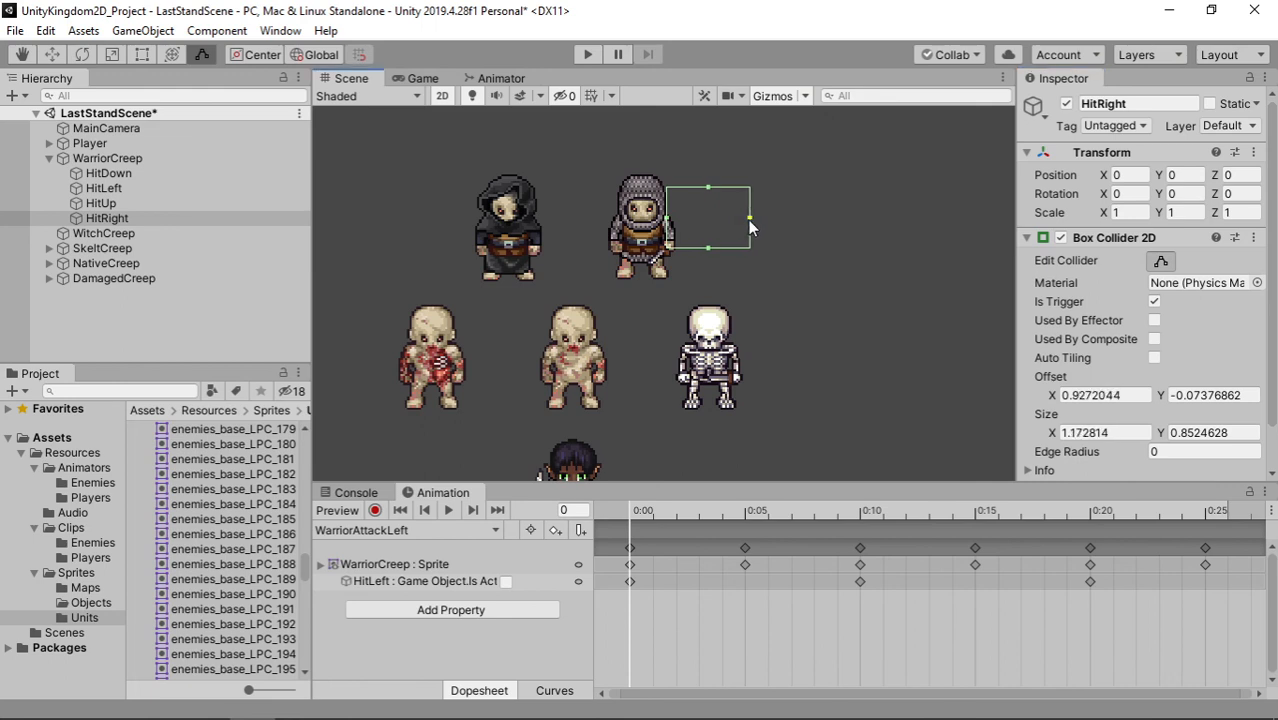
Review WarriorCreep's four directional hit colliders together, then deactivate HitDown, HitLeft, HitUp and HitRight
left_click(167, 179, "shift")
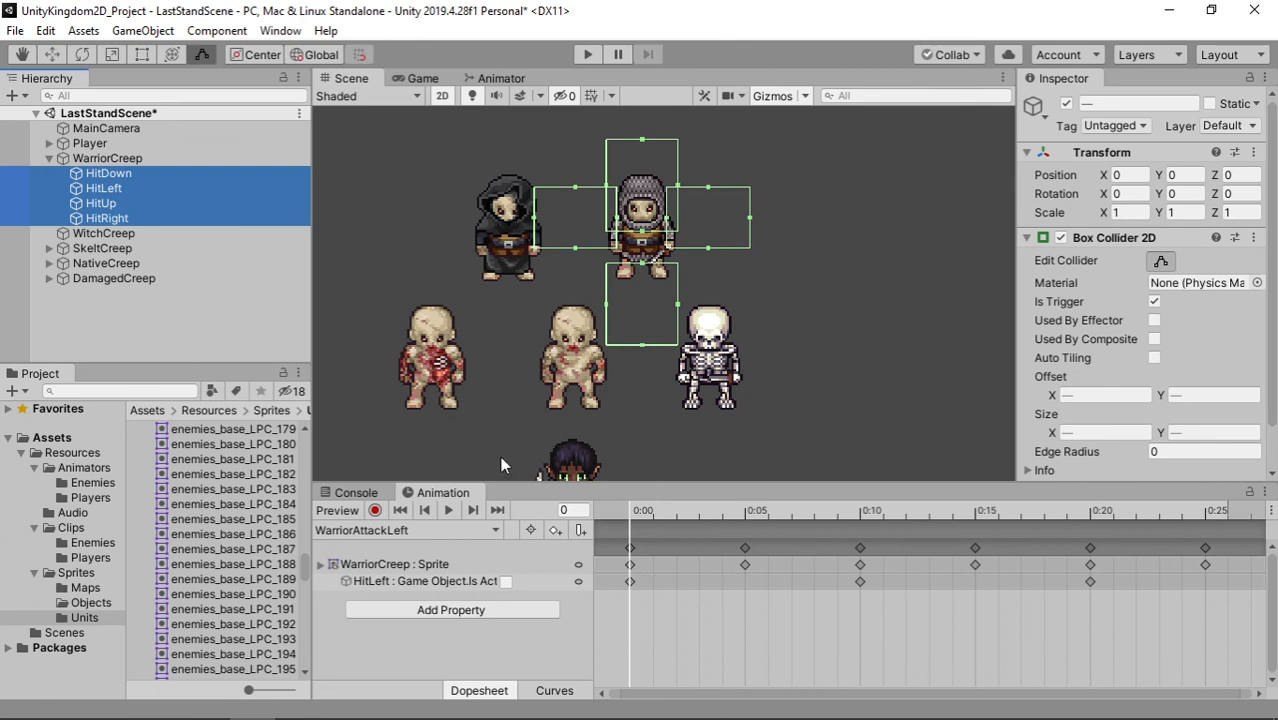
left_click(170, 160)
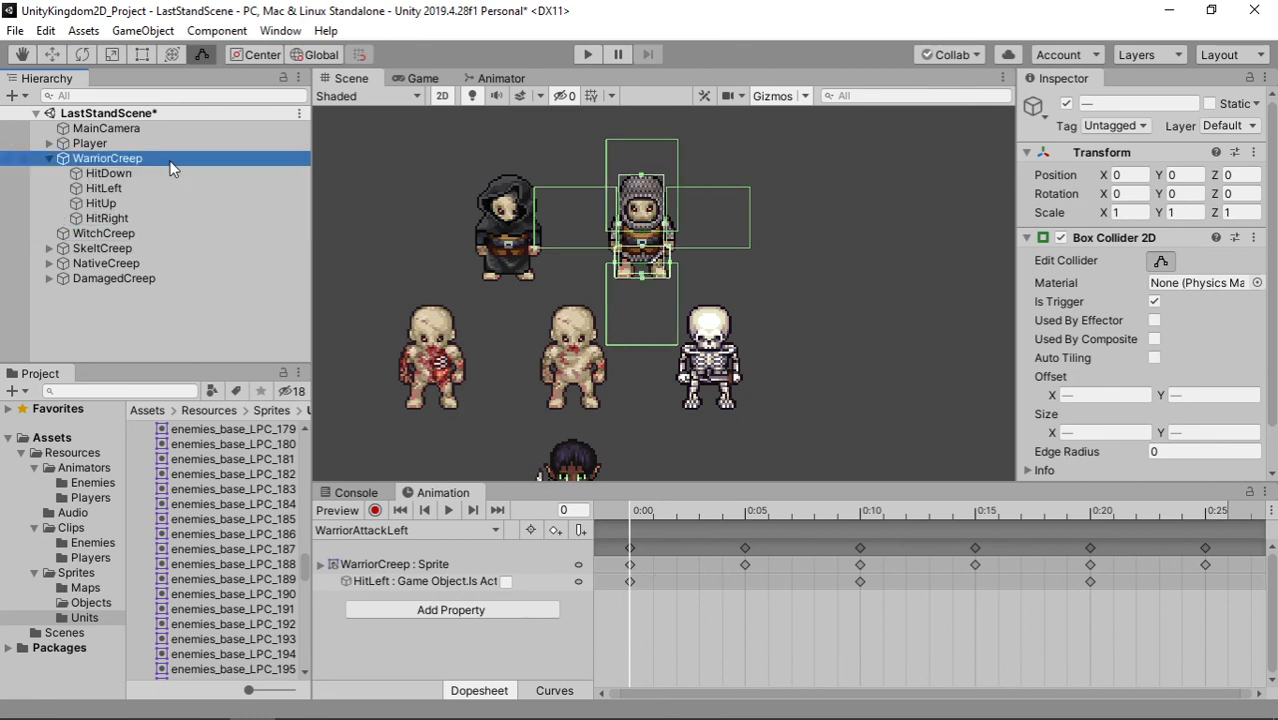
left_click(100, 173)
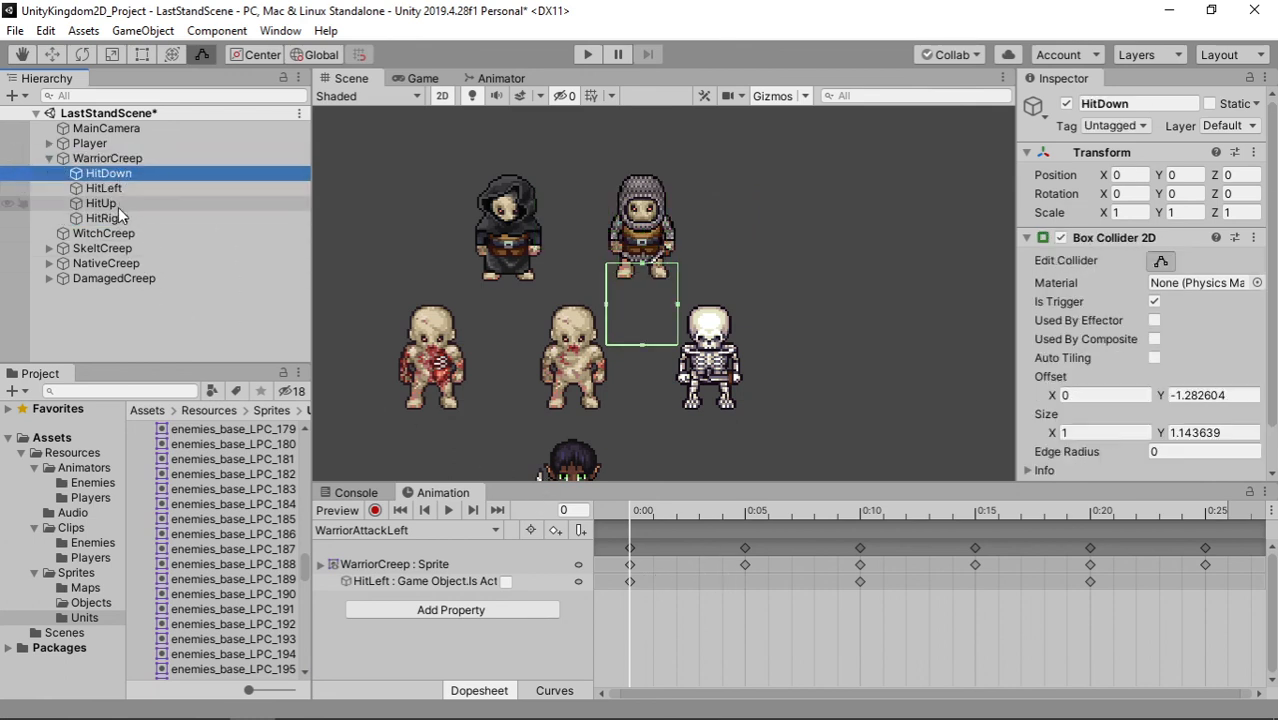
left_click(100, 218, "shift")
left_click(1066, 103)
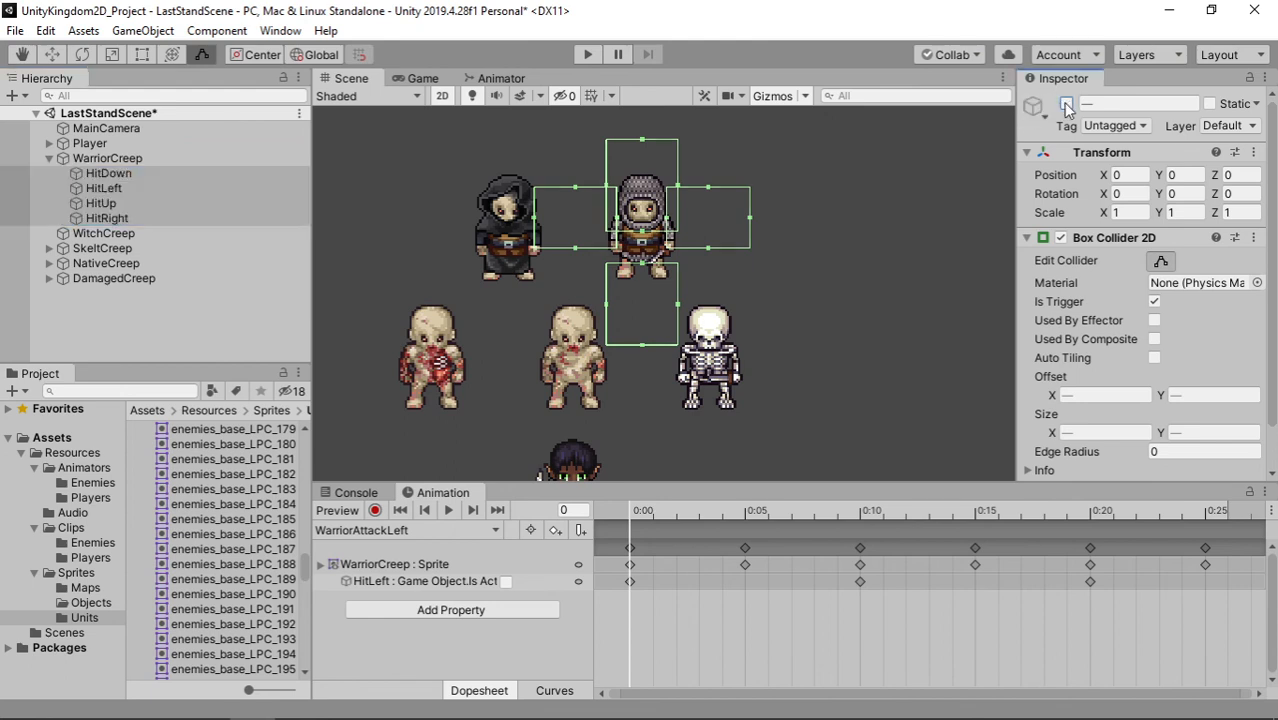
Preview WarriorCreep's WarriorAttackLeft and WarriorAttackDown clips to check the HitDown trigger timing during the downward attack
left_click(183, 176)
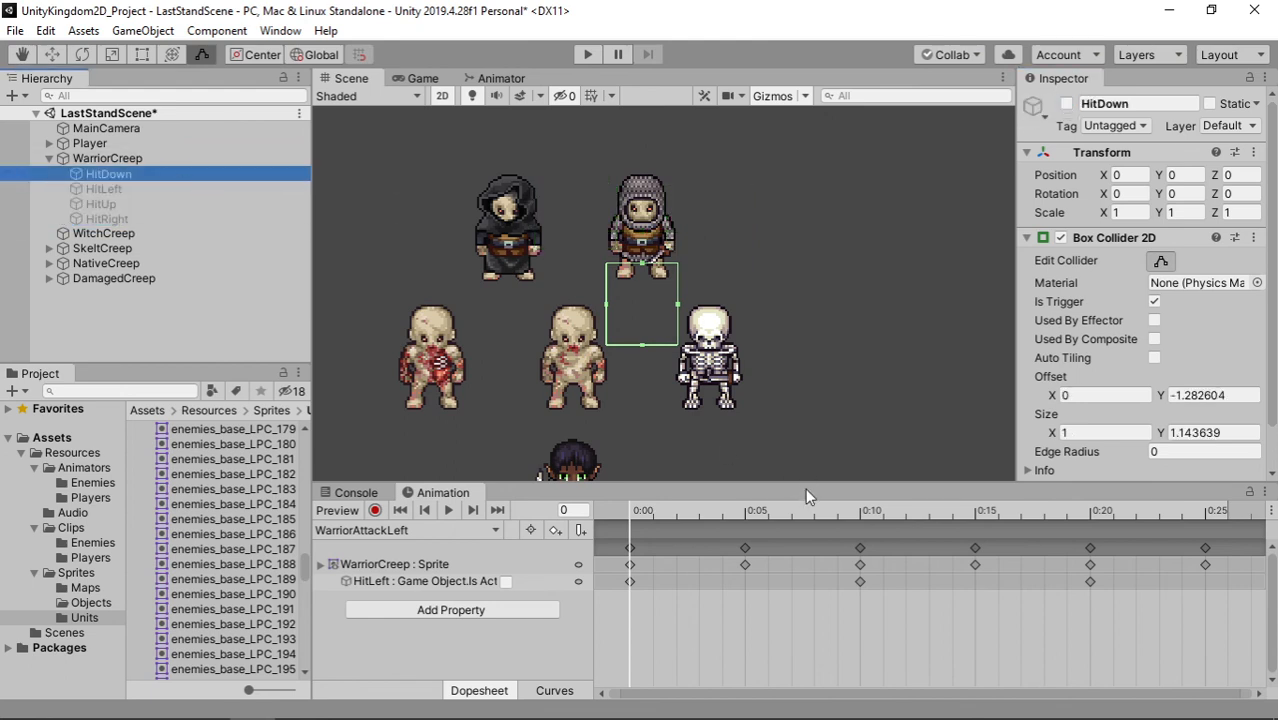
left_click(447, 511)
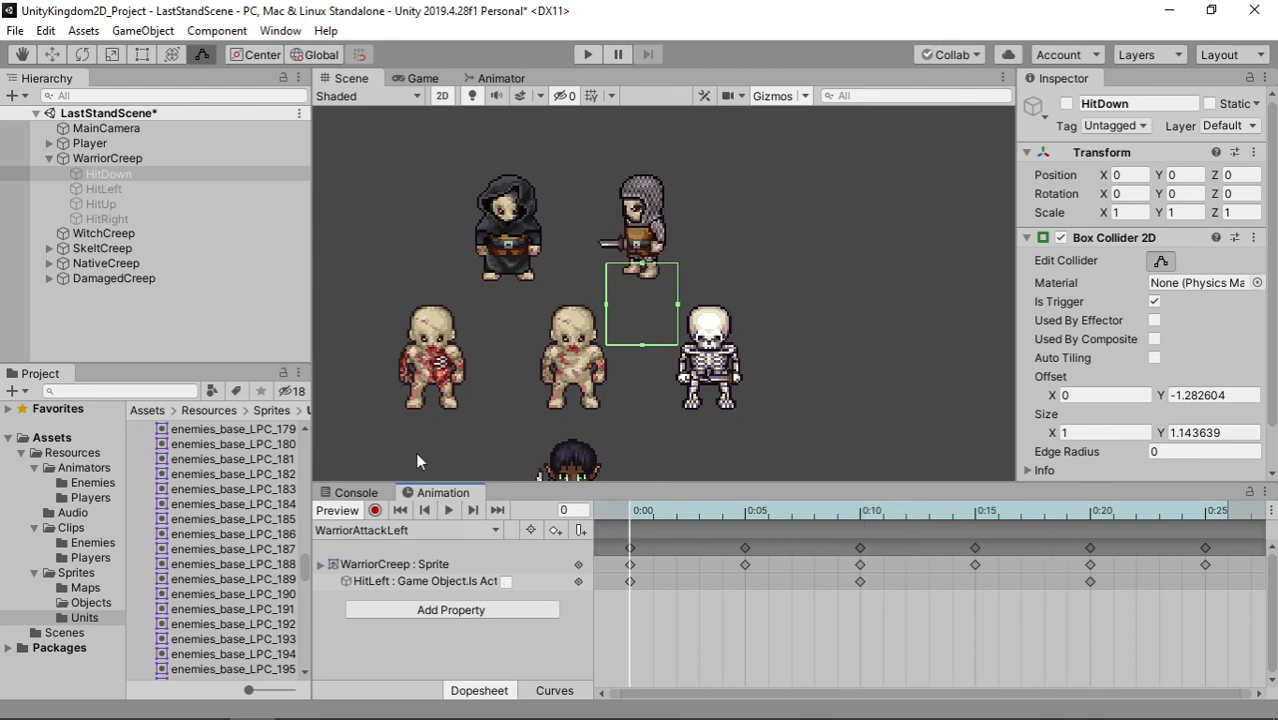
left_click(397, 531)
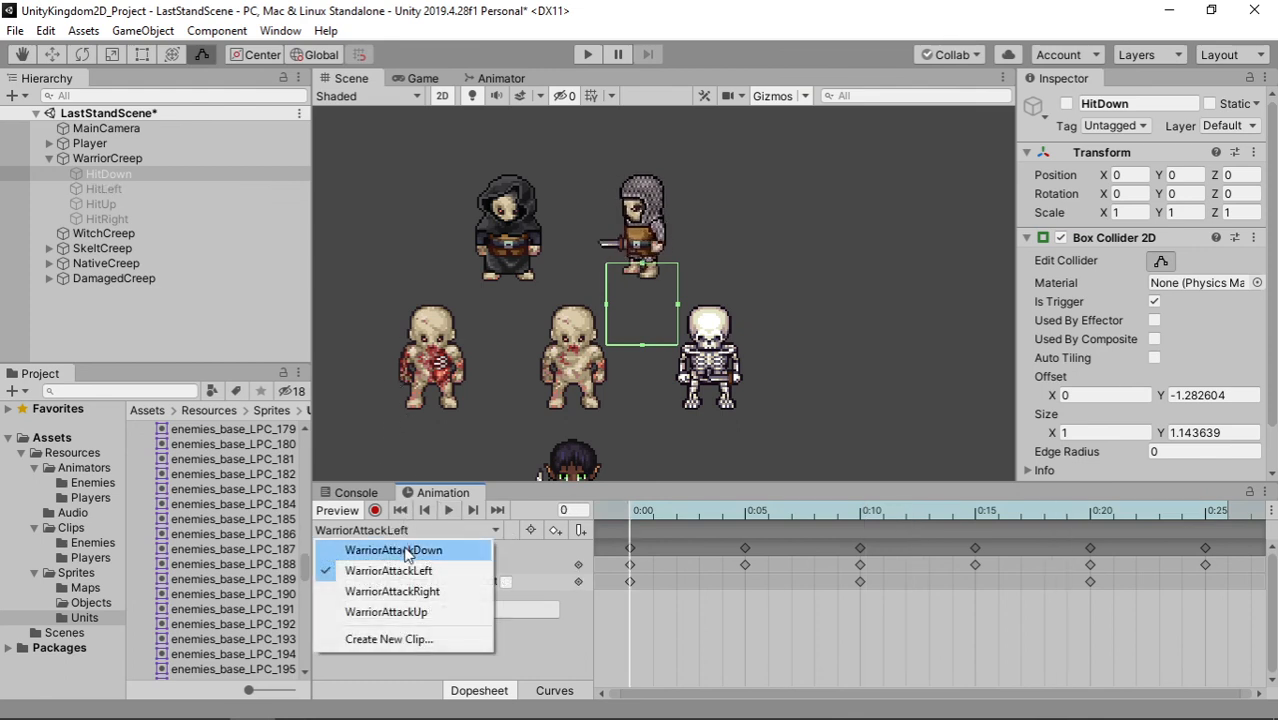
left_click(405, 551)
left_click(448, 510)
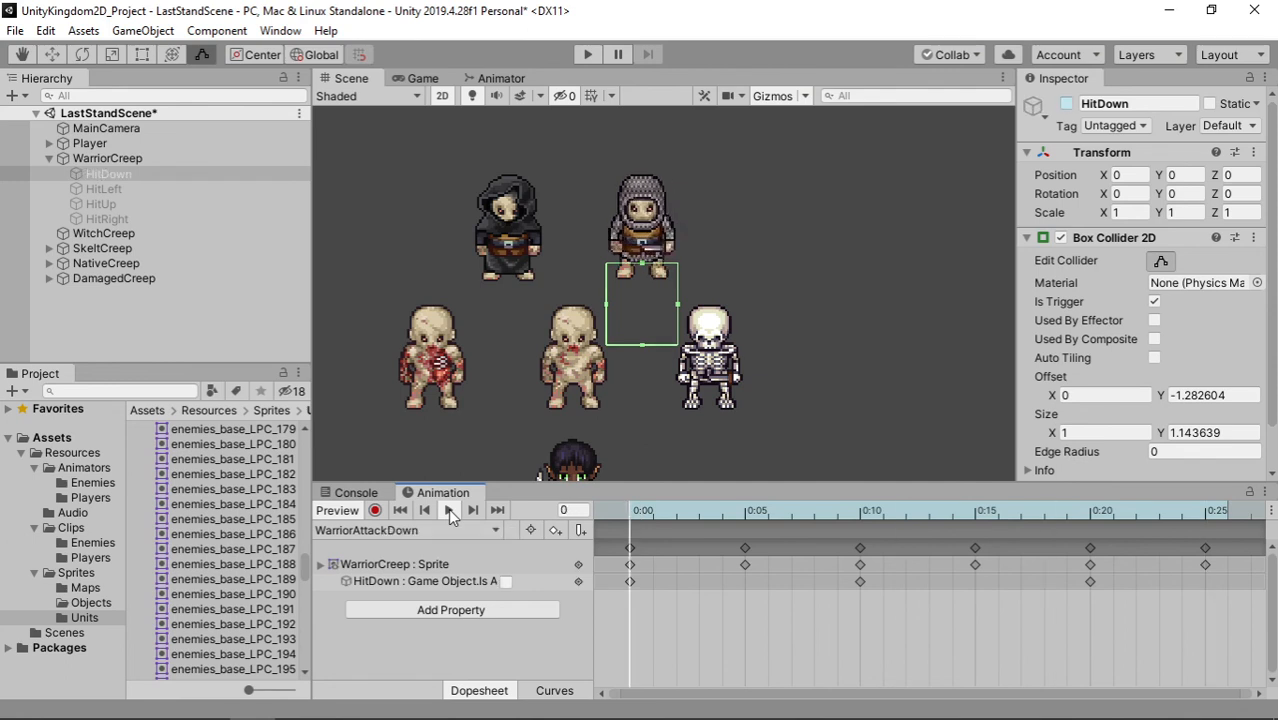
left_click(137, 159)
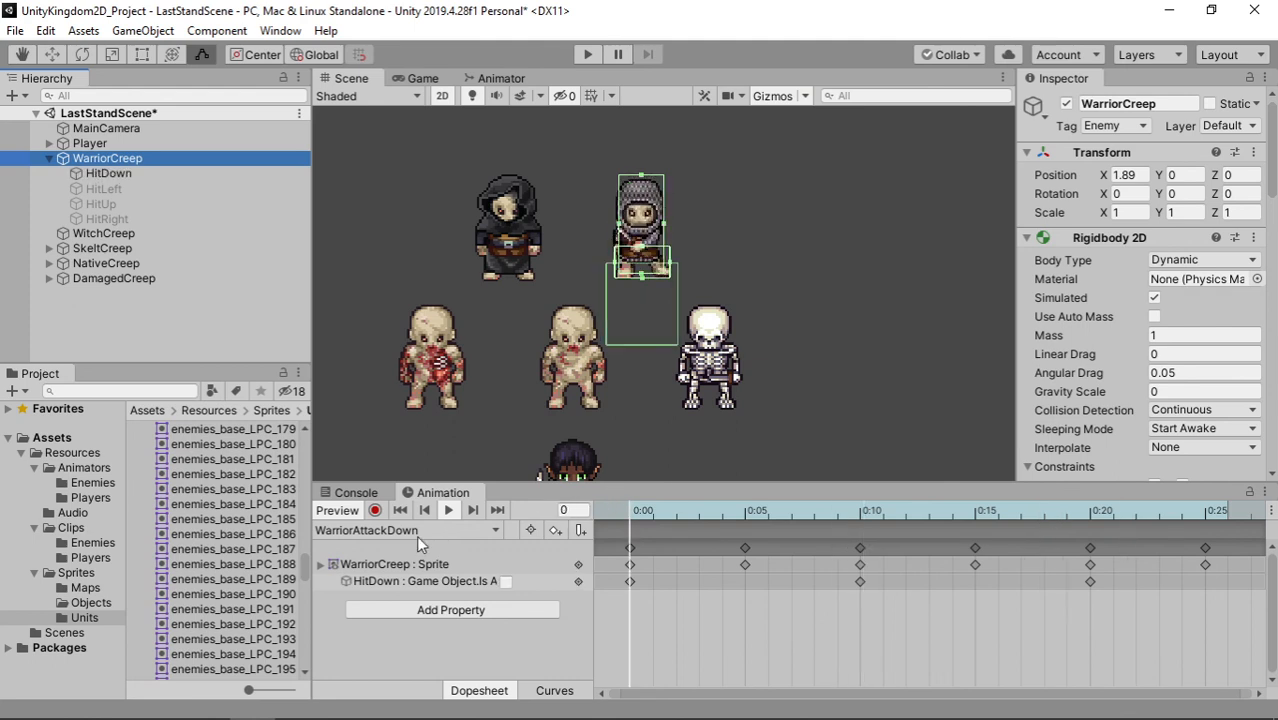
left_click(448, 510)
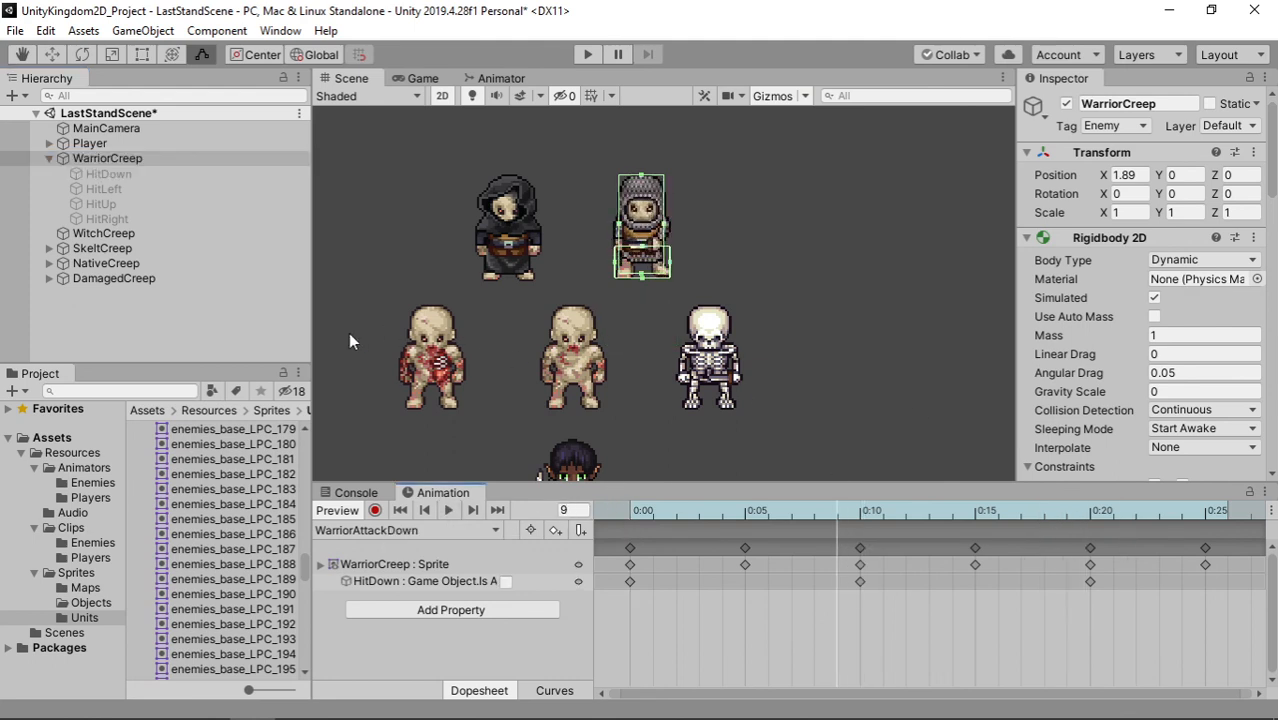
Collapse WarriorCreep in the hierarchy and save LastStandScene
left_click(50, 158)
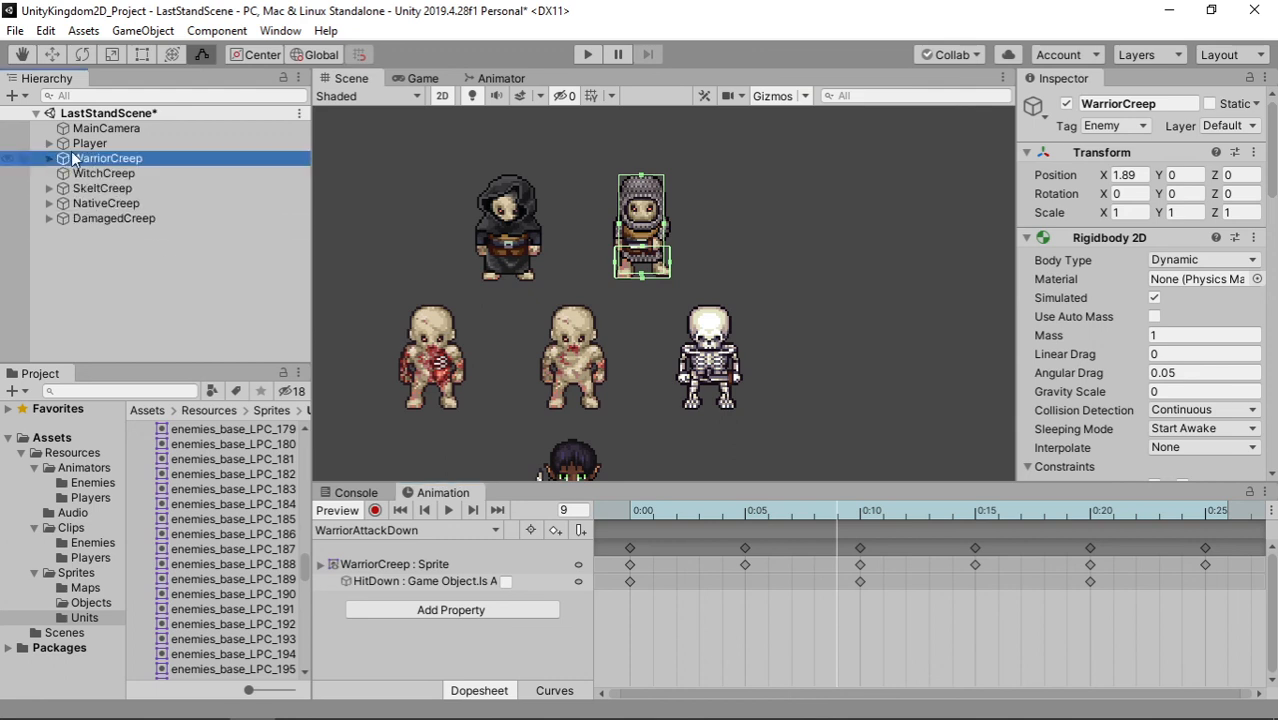
left_click(132, 117)
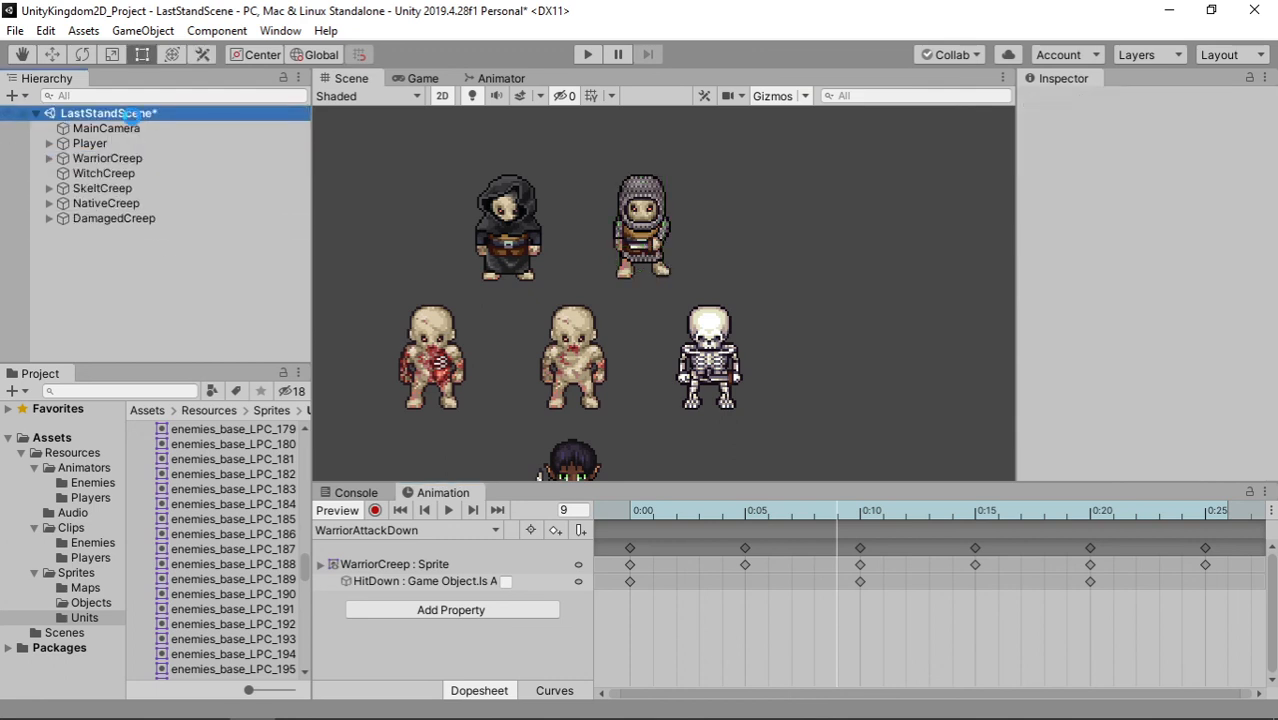
key("ctrl+s")
middle_click_drag(502, 378, 558, 314)
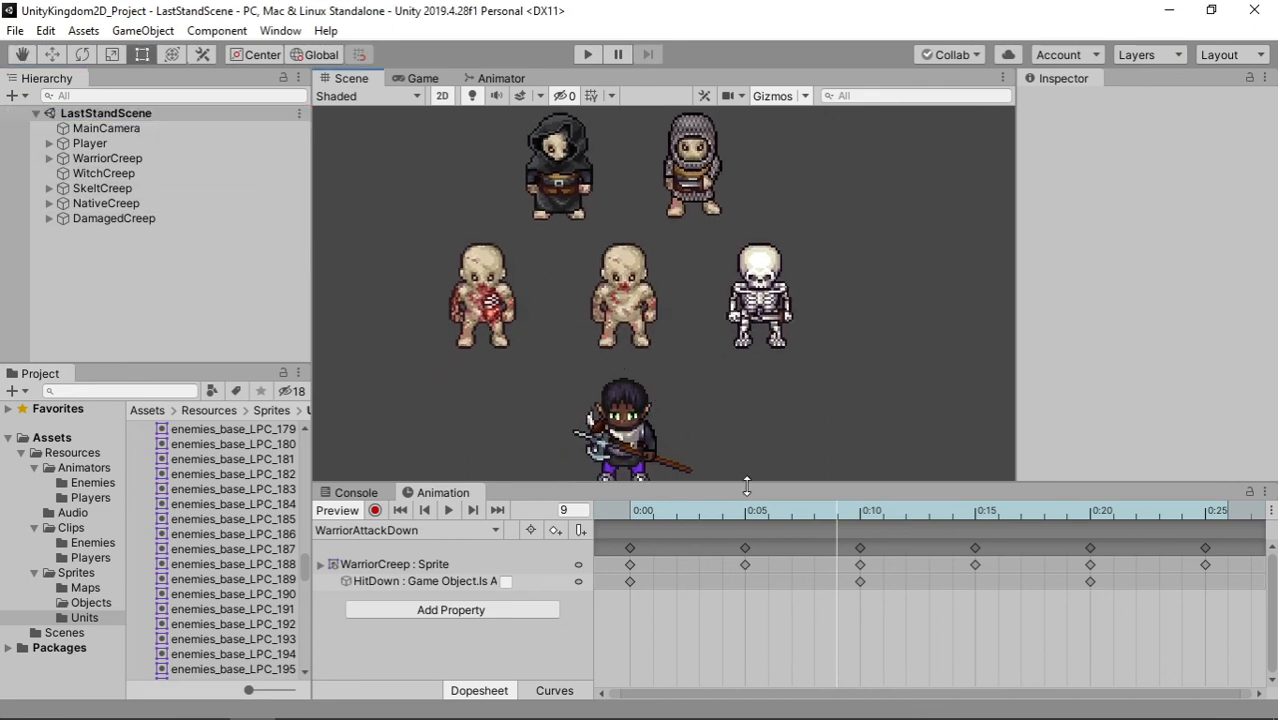
left_click_drag(746, 486, 748, 491)
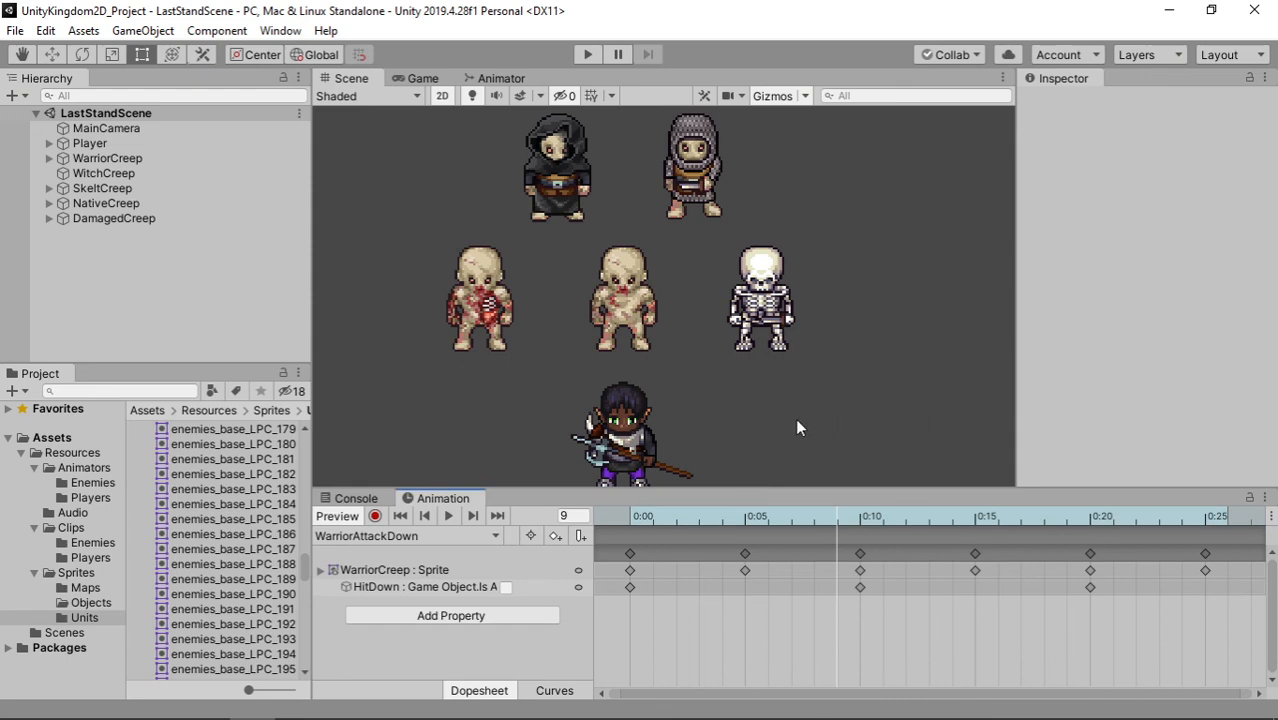
middle_click_drag(697, 382, 737, 411)
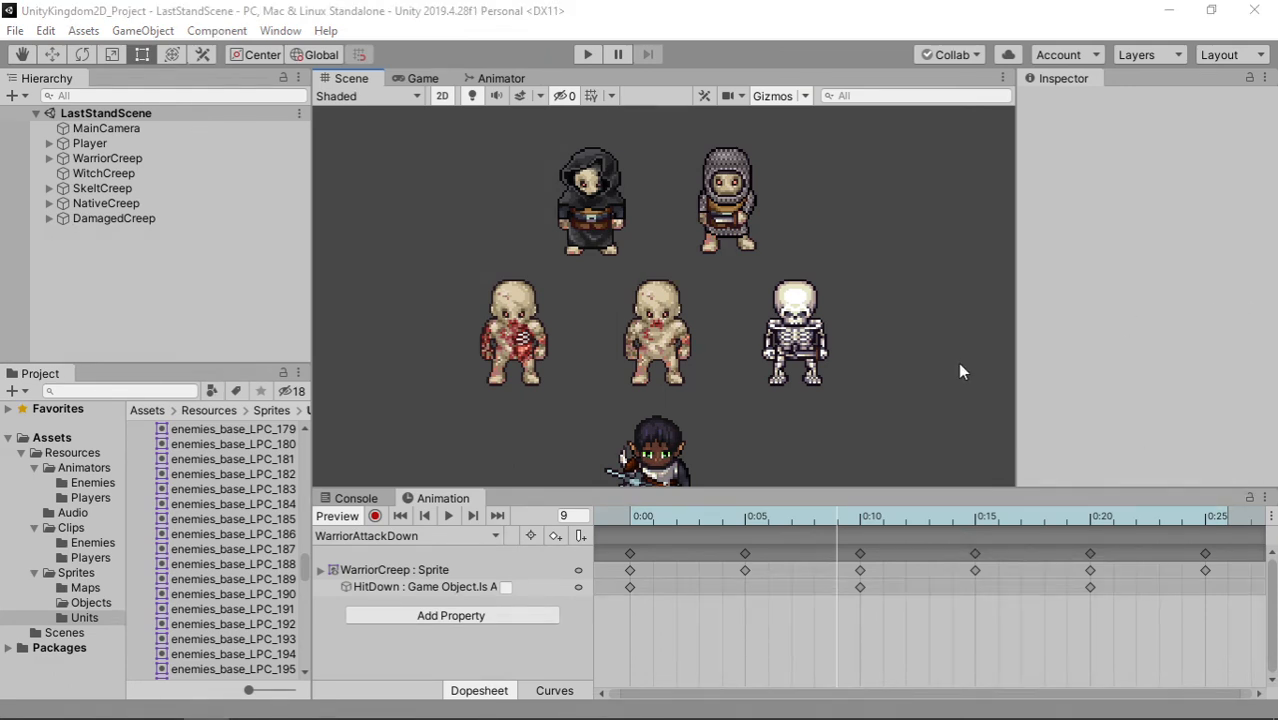
scroll(910, 440, "down", 1)
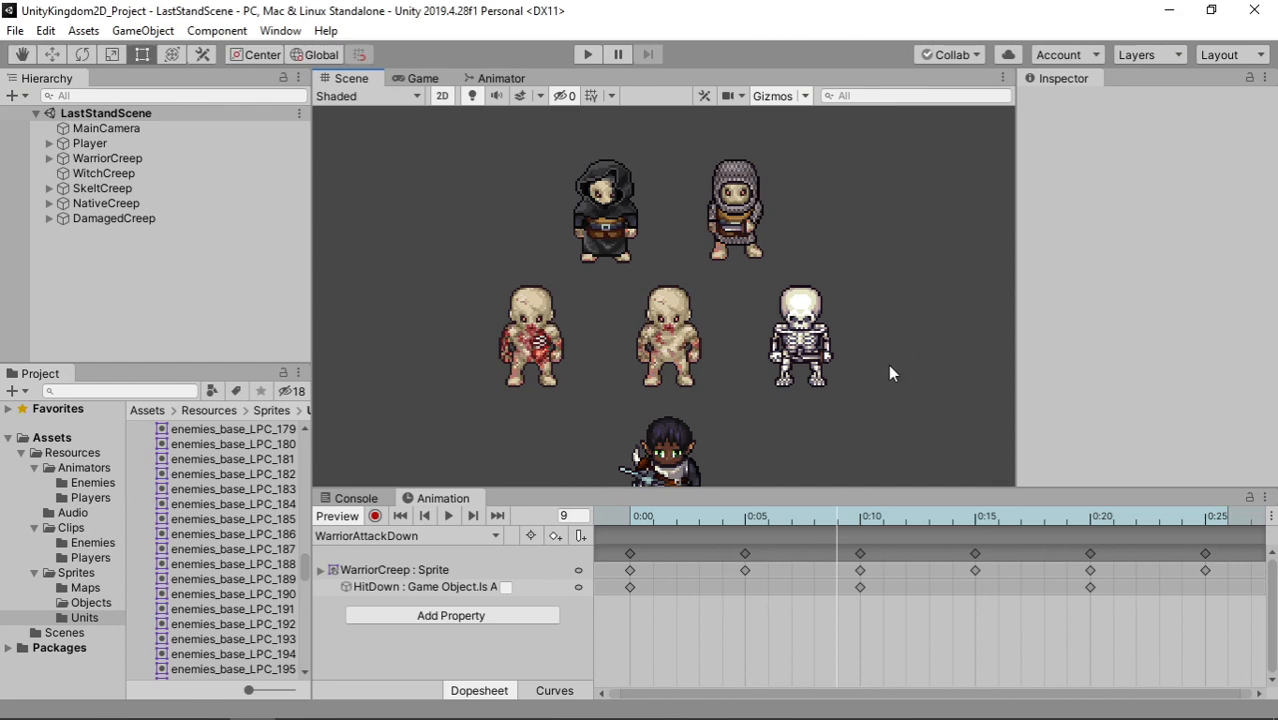
middle_click_drag(883, 367, 848, 345)
scroll(877, 329, "down", 2)
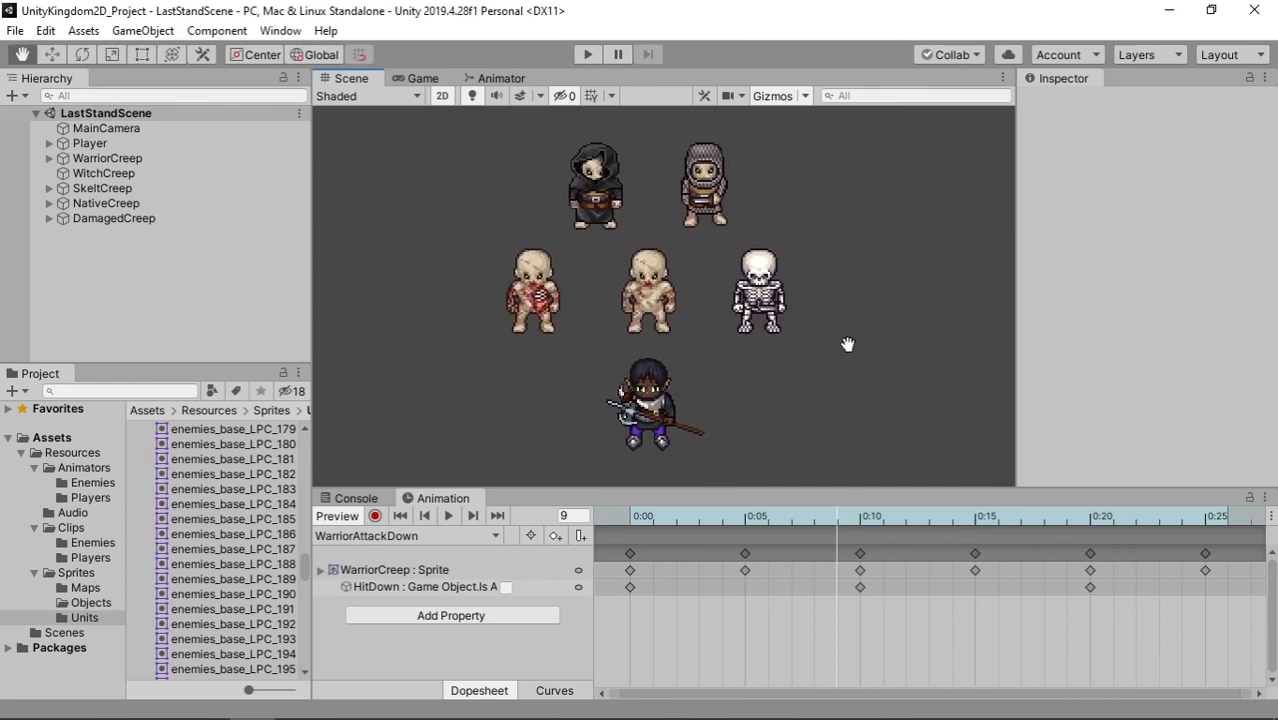